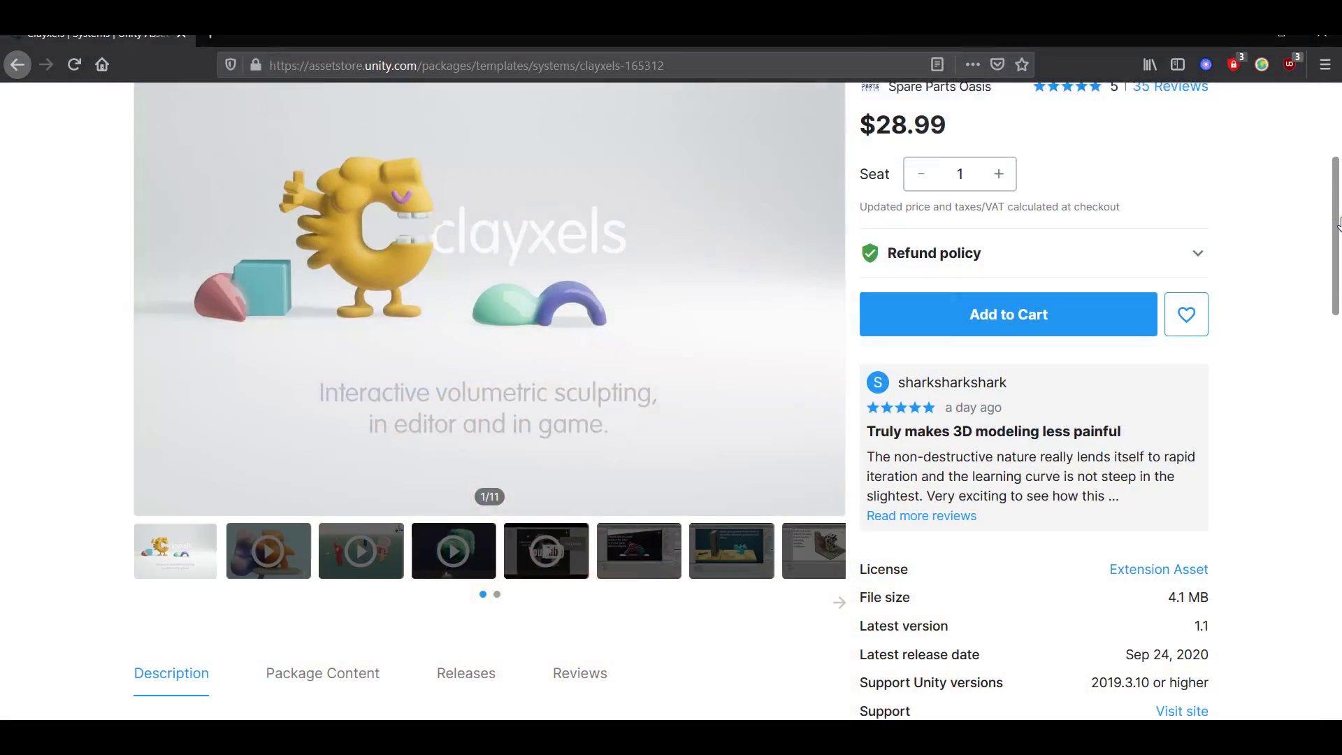
# Look over the Clayxels store page and examine the finished penguin scene in Unity from several angles.
pyautogui.moveTo(1338, 210); pyautogui.dragTo(1340, 345)
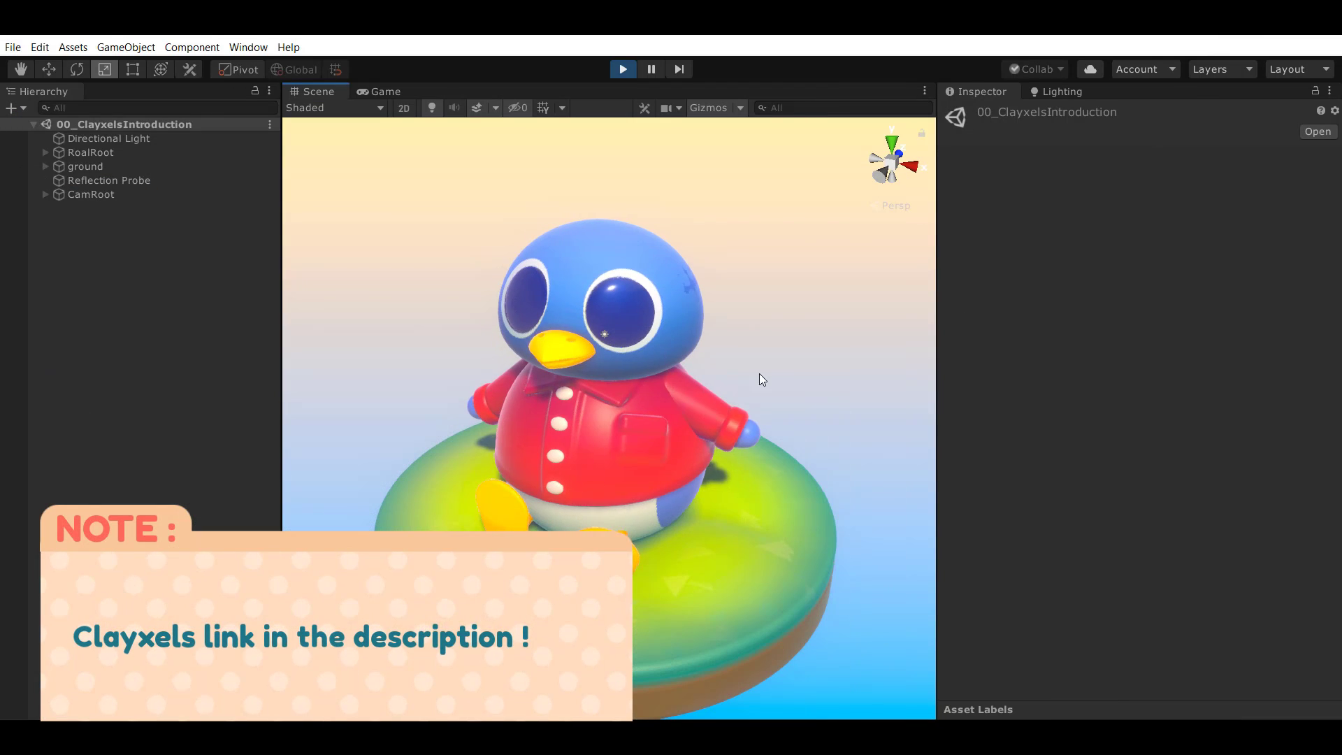
pyautogui.keyDown('alt'); pyautogui.moveTo(758, 377); pyautogui.dragTo(587, 299); pyautogui.keyUp('alt')
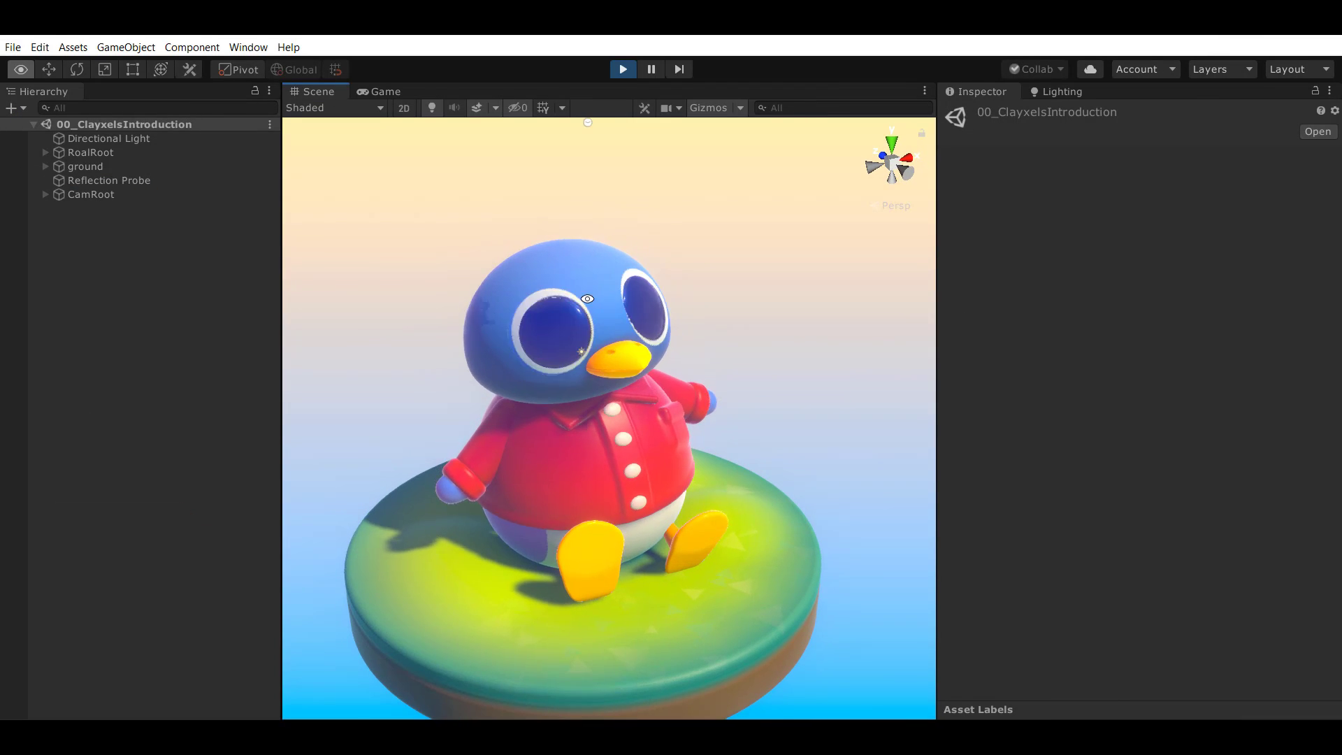
pyautogui.keyDown('alt'); pyautogui.moveTo(757, 355); pyautogui.dragTo(550, 418); pyautogui.keyUp('alt')
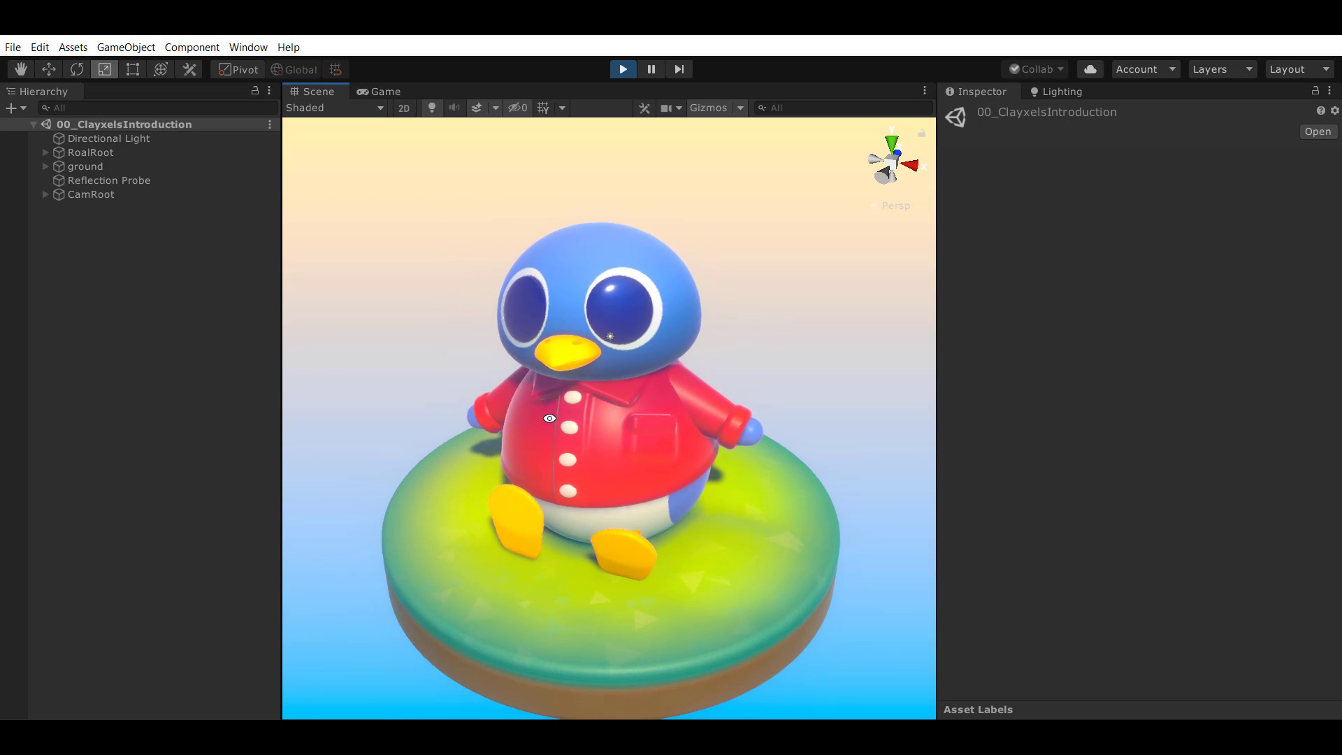
pyautogui.keyDown('alt'); pyautogui.moveTo(522, 517); pyautogui.dragTo(674, 482, button='right'); pyautogui.keyUp('alt')
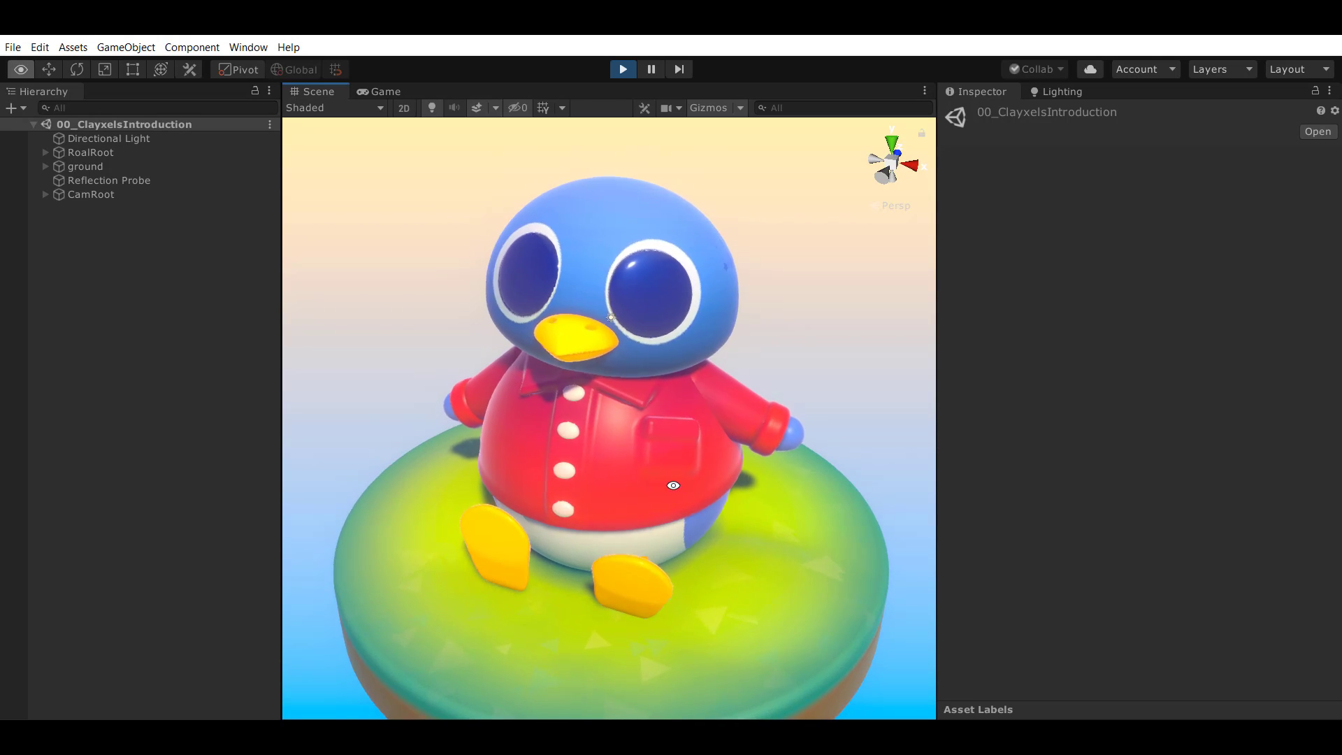
pyautogui.moveTo(674, 482)
pyautogui.keyDown('alt'); pyautogui.mouseDown()
pyautogui.moveTo(611, 448)
pyautogui.moveTo(606, 325)
pyautogui.moveTo(695, 456)
pyautogui.moveTo(837, 474)
pyautogui.moveTo(643, 482)
pyautogui.moveTo(872, 479)
pyautogui.moveTo(650, 482)
pyautogui.mouseUp(); pyautogui.keyUp('alt')
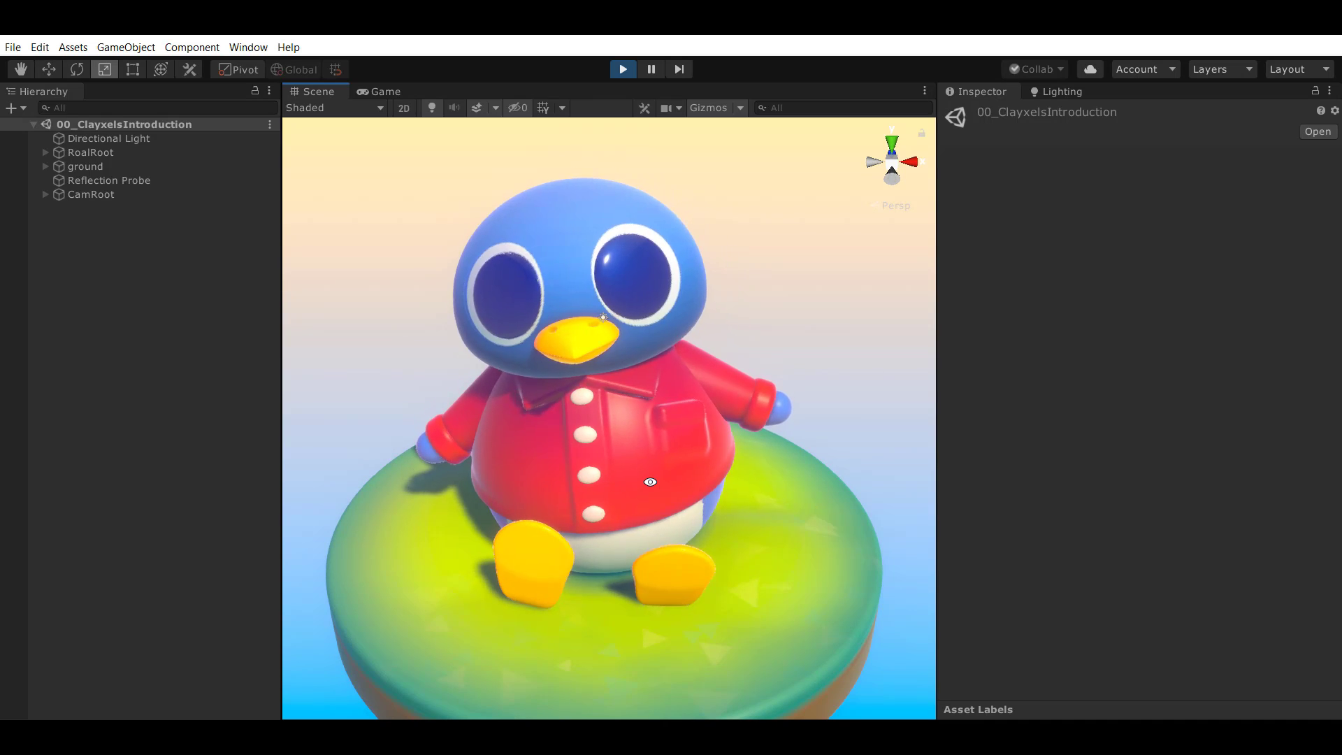
pyautogui.keyDown('alt'); pyautogui.moveTo(650, 482); pyautogui.dragTo(758, 381); pyautogui.keyUp('alt')
pyautogui.keyDown('alt'); pyautogui.moveTo(815, 656); pyautogui.dragTo(773, 554); pyautogui.keyUp('alt')
pyautogui.scroll(-3, 773, 555)
pyautogui.moveTo(689, 590)
pyautogui.keyDown('alt'); pyautogui.mouseDown()
pyautogui.moveTo(797, 527)
pyautogui.moveTo(688, 570)
pyautogui.mouseUp(); pyautogui.keyUp('alt')
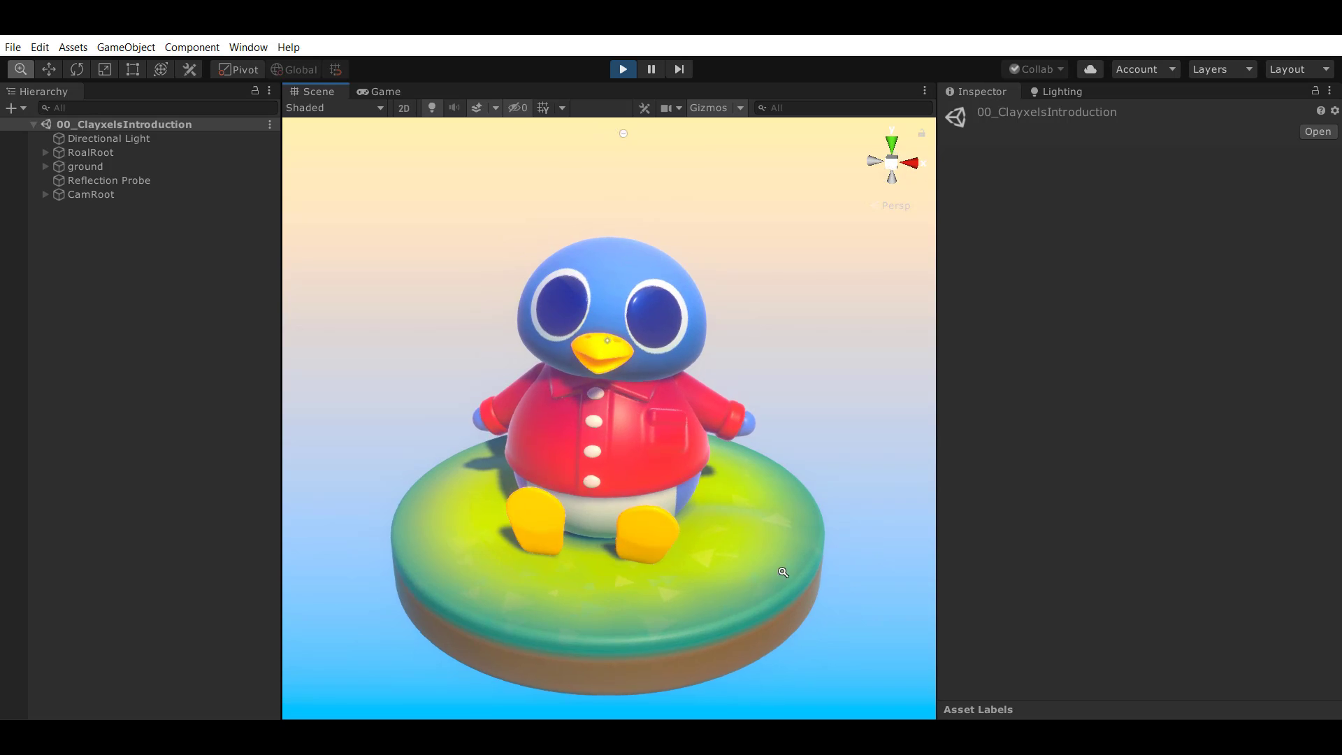
pyautogui.scroll(5, 769, 552)
pyautogui.keyDown('alt'); pyautogui.moveTo(810, 541); pyautogui.dragTo(750, 544); pyautogui.keyUp('alt')
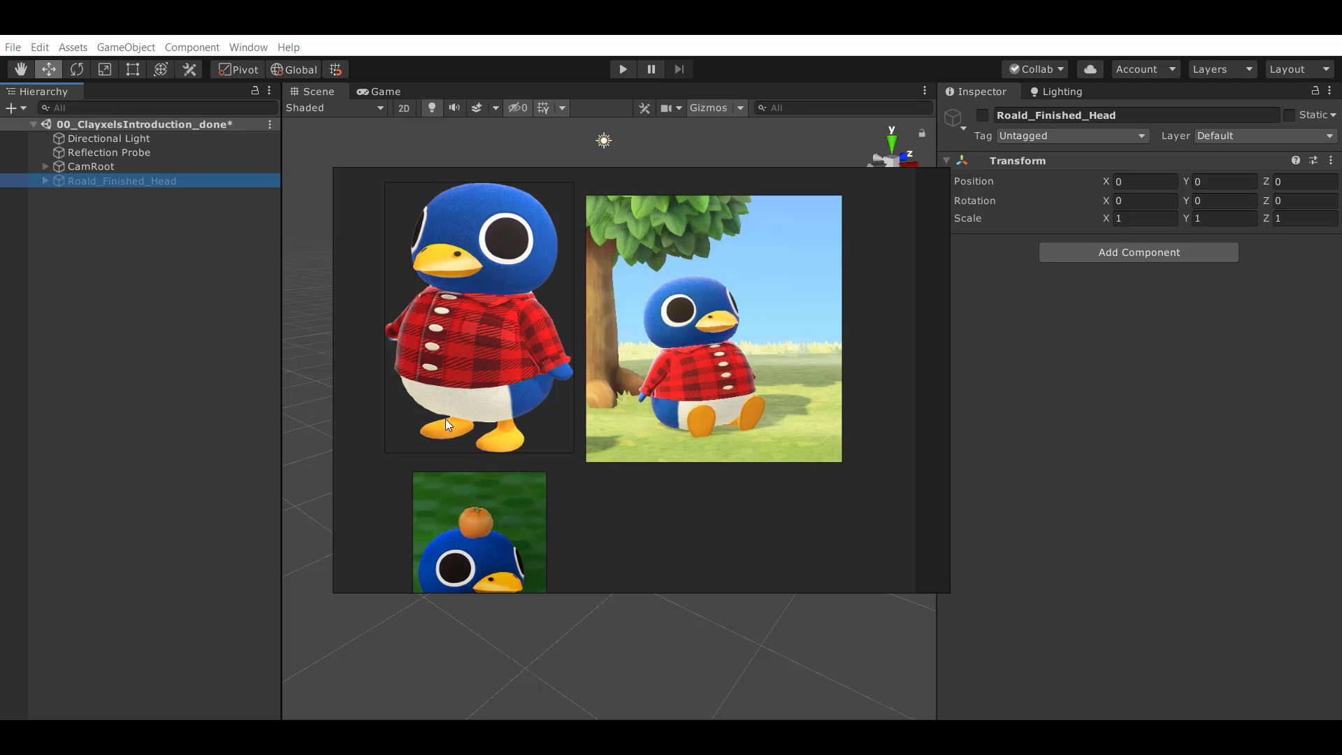
# Move the green-background penguin picture beside the seated penguin picture, so all three references form one row on the board.
pyautogui.moveTo(637, 272); pyautogui.dragTo(639, 282, button='middle')
pyautogui.moveTo(480, 518); pyautogui.dragTo(934, 272)
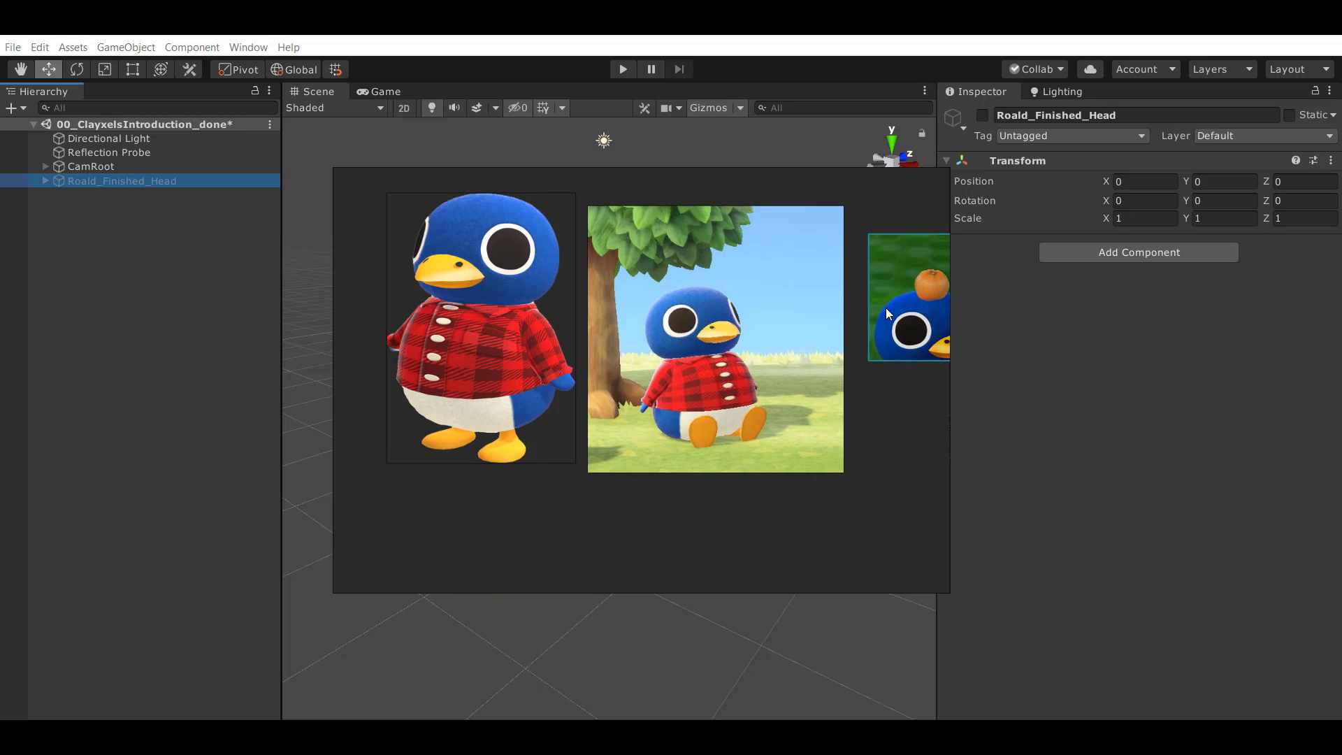
pyautogui.moveTo(782, 357); pyautogui.dragTo(653, 359, button='middle')
pyautogui.moveTo(445, 330); pyautogui.dragTo(521, 316, button='middle')
pyautogui.scroll(1, 521, 315)
pyautogui.moveTo(624, 324); pyautogui.dragTo(621, 345, button='middle')
pyautogui.scroll(-1, 702, 294)
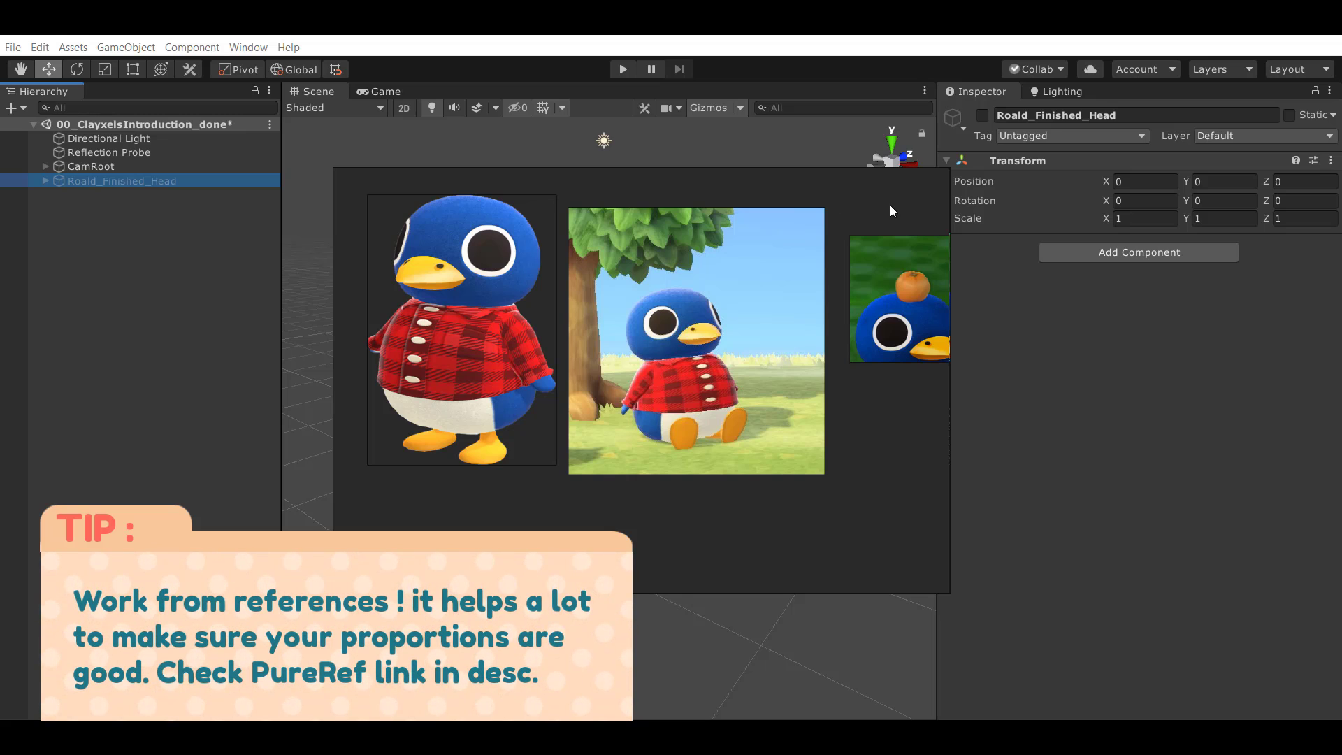
# Park the reference board over the empty lower part of the Hierarchy and frame the penguin pictures in it.
pyautogui.moveTo(890, 207); pyautogui.dragTo(560, 346)
pyautogui.moveTo(625, 312); pyautogui.dragTo(281, 464)
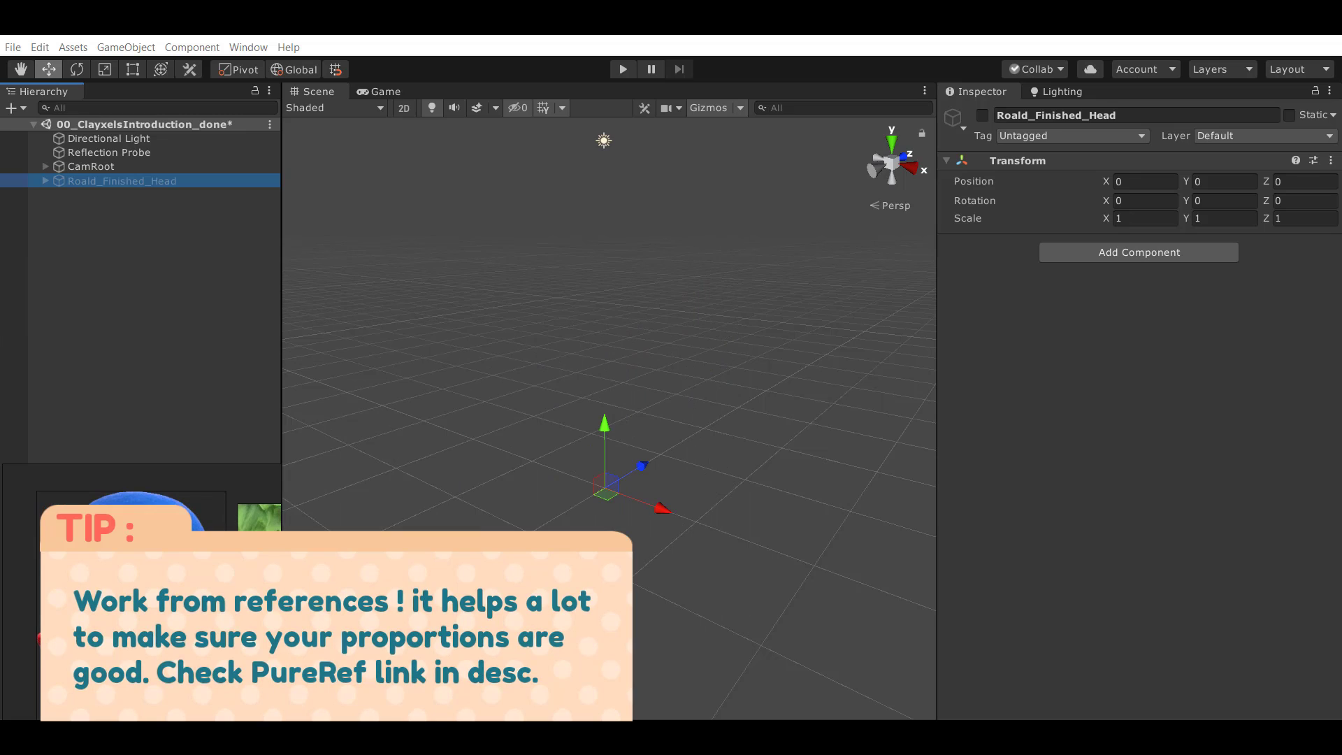
pyautogui.scroll(-3, 192, 581)
pyautogui.moveTo(210, 575); pyautogui.dragTo(179, 590, button='middle')
pyautogui.scroll(3, 178, 590)
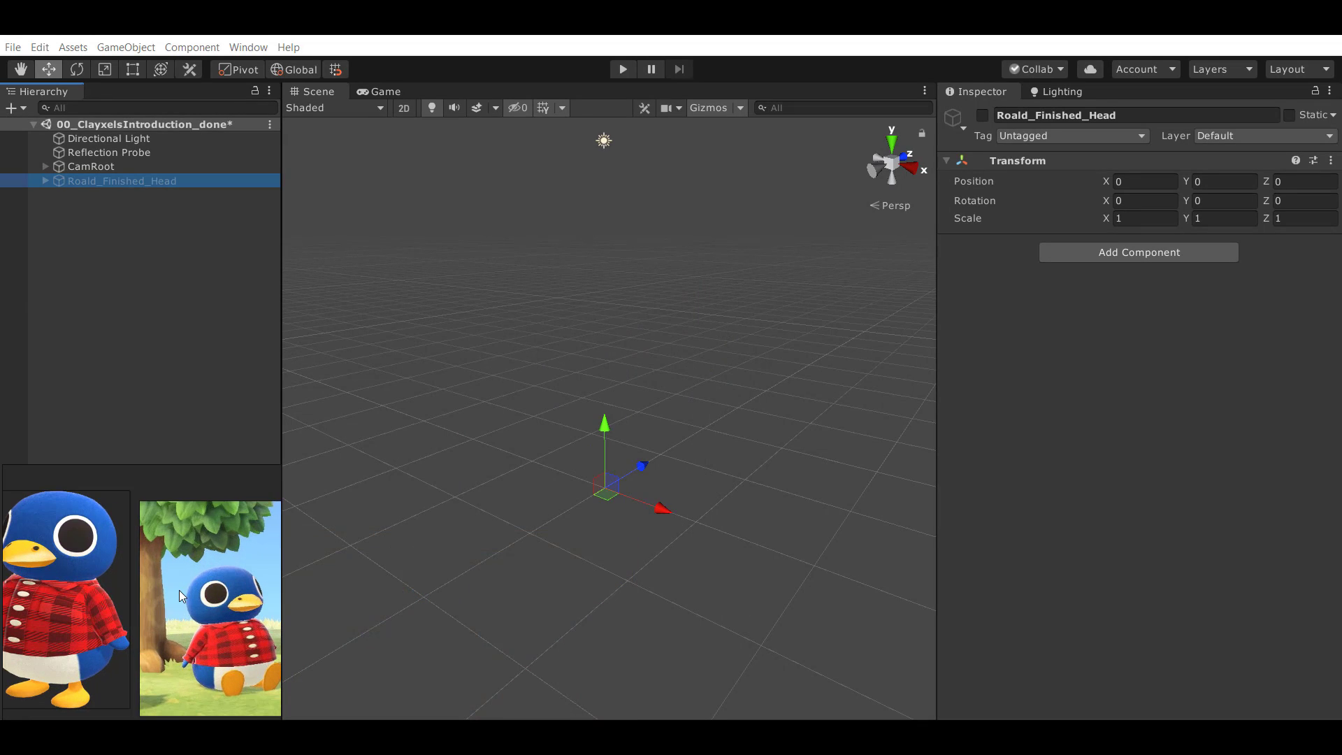
# Activate the disabled Roald_Finished_Head object and examine the finished head's shape, eyes and beak from several angles.
pyautogui.click(186, 216)
pyautogui.click(161, 182)
pyautogui.hotkey('alt', 'shift', 'a')
pyautogui.keyDown('alt'); pyautogui.moveTo(618, 345); pyautogui.dragTo(646, 349); pyautogui.keyUp('alt')
pyautogui.click(646, 349)
pyautogui.keyDown('alt'); pyautogui.moveTo(692, 329); pyautogui.dragTo(532, 308, button='right'); pyautogui.keyUp('alt')
pyautogui.keyDown('alt'); pyautogui.moveTo(531, 308); pyautogui.dragTo(461, 413); pyautogui.keyUp('alt')
pyautogui.keyDown('alt'); pyautogui.moveTo(560, 419); pyautogui.dragTo(738, 434, button='right'); pyautogui.keyUp('alt')
pyautogui.keyDown('alt'); pyautogui.moveTo(601, 419); pyautogui.dragTo(725, 401); pyautogui.keyUp('alt')
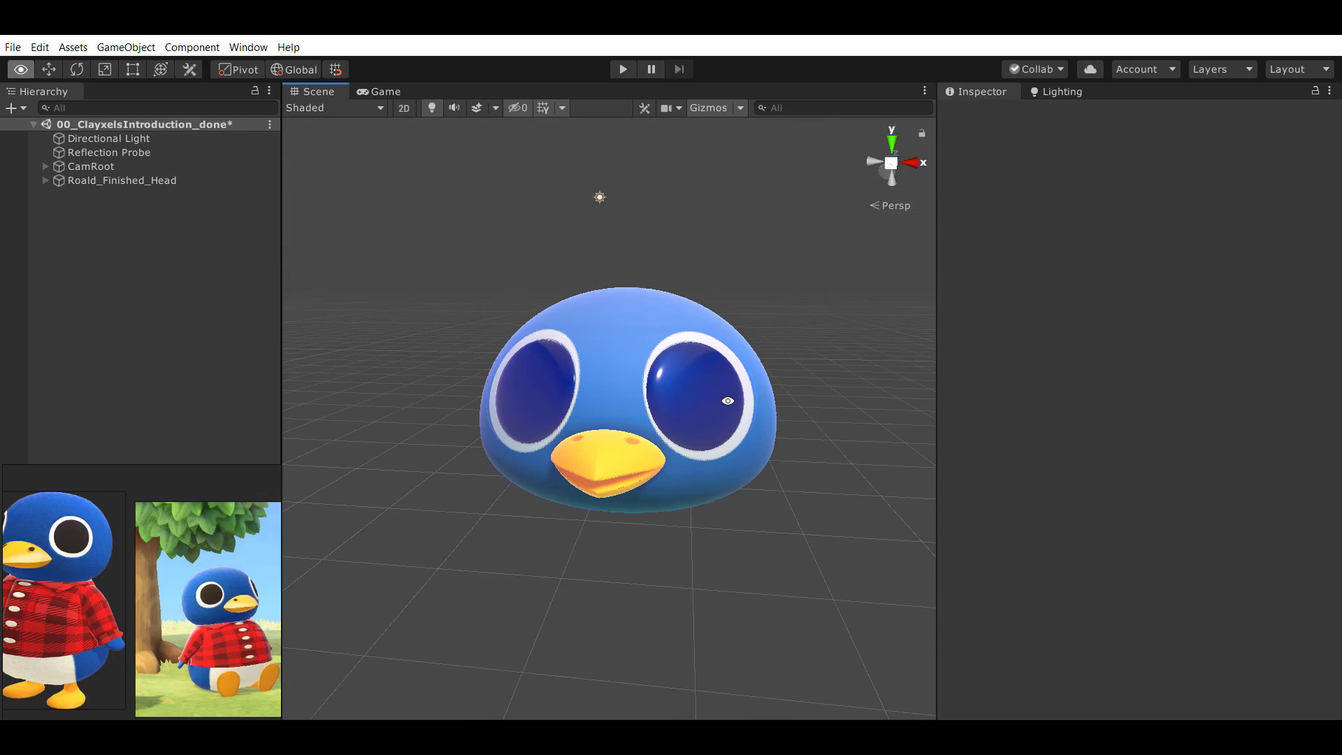
pyautogui.keyDown('alt'); pyautogui.moveTo(636, 397); pyautogui.dragTo(727, 400, button='right'); pyautogui.keyUp('alt')
pyautogui.keyDown('alt'); pyautogui.moveTo(730, 413); pyautogui.dragTo(760, 398); pyautogui.keyUp('alt')
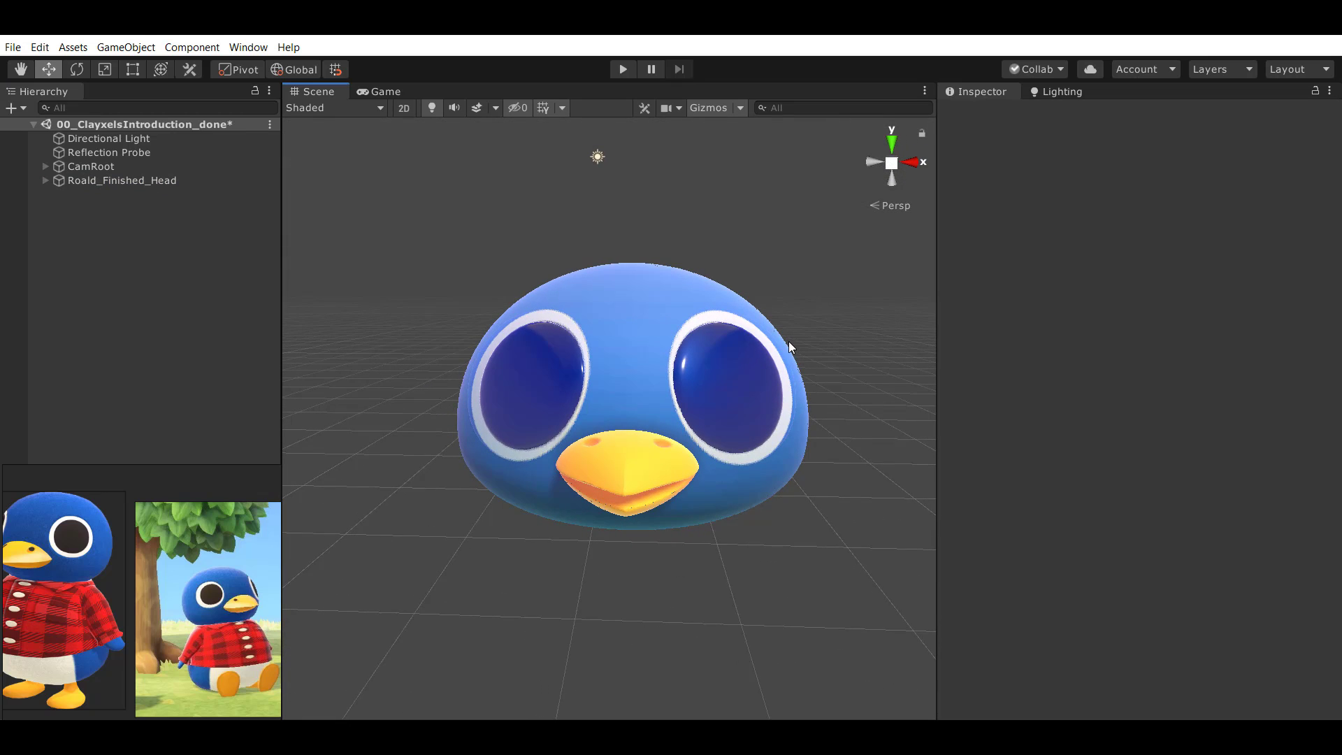
pyautogui.keyDown('alt'); pyautogui.moveTo(789, 342); pyautogui.dragTo(681, 342); pyautogui.keyUp('alt')
pyautogui.keyDown('alt'); pyautogui.moveTo(682, 342); pyautogui.dragTo(548, 334, button='right'); pyautogui.keyUp('alt')
pyautogui.keyDown('alt'); pyautogui.moveTo(549, 334); pyautogui.dragTo(528, 330); pyautogui.keyUp('alt')
# Delete Roald_Finished_Head from the scene and create a new Clayxel Container.
pyautogui.click(143, 182)
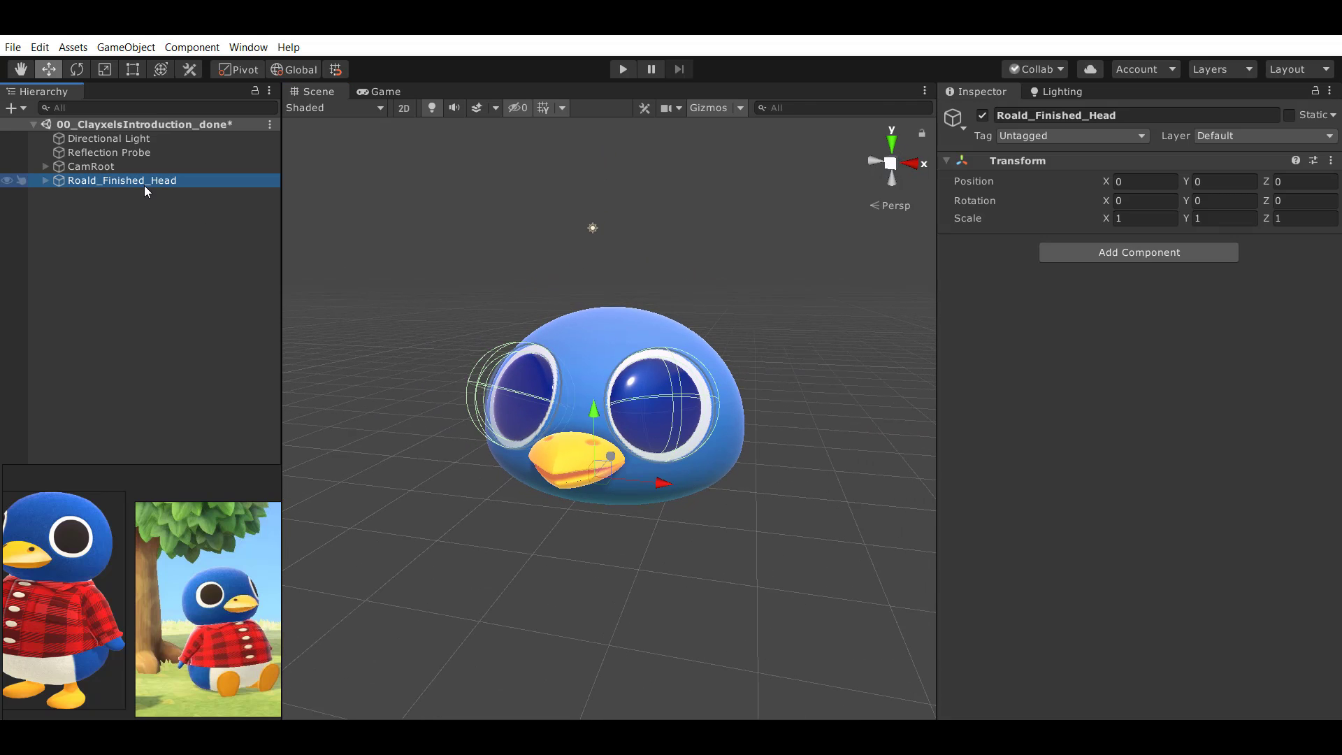
pyautogui.press('Delete')
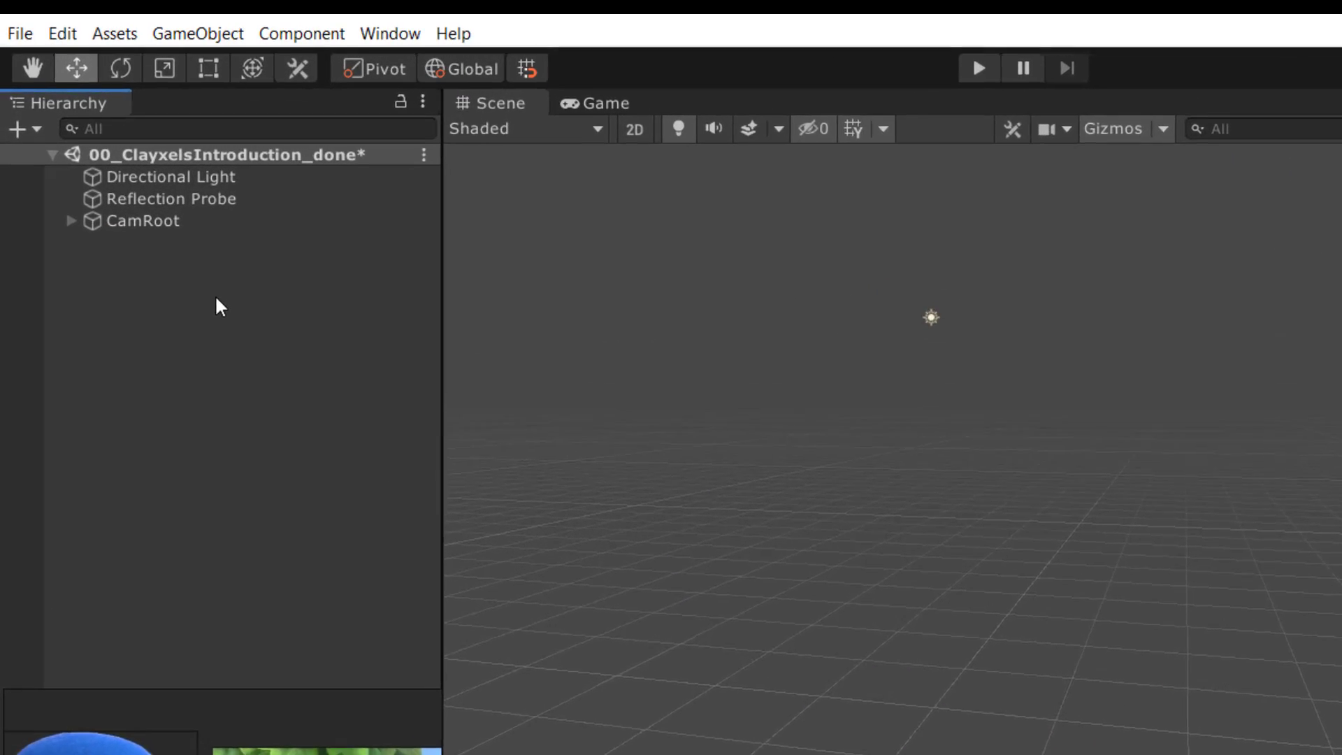
pyautogui.rightClick(216, 301)
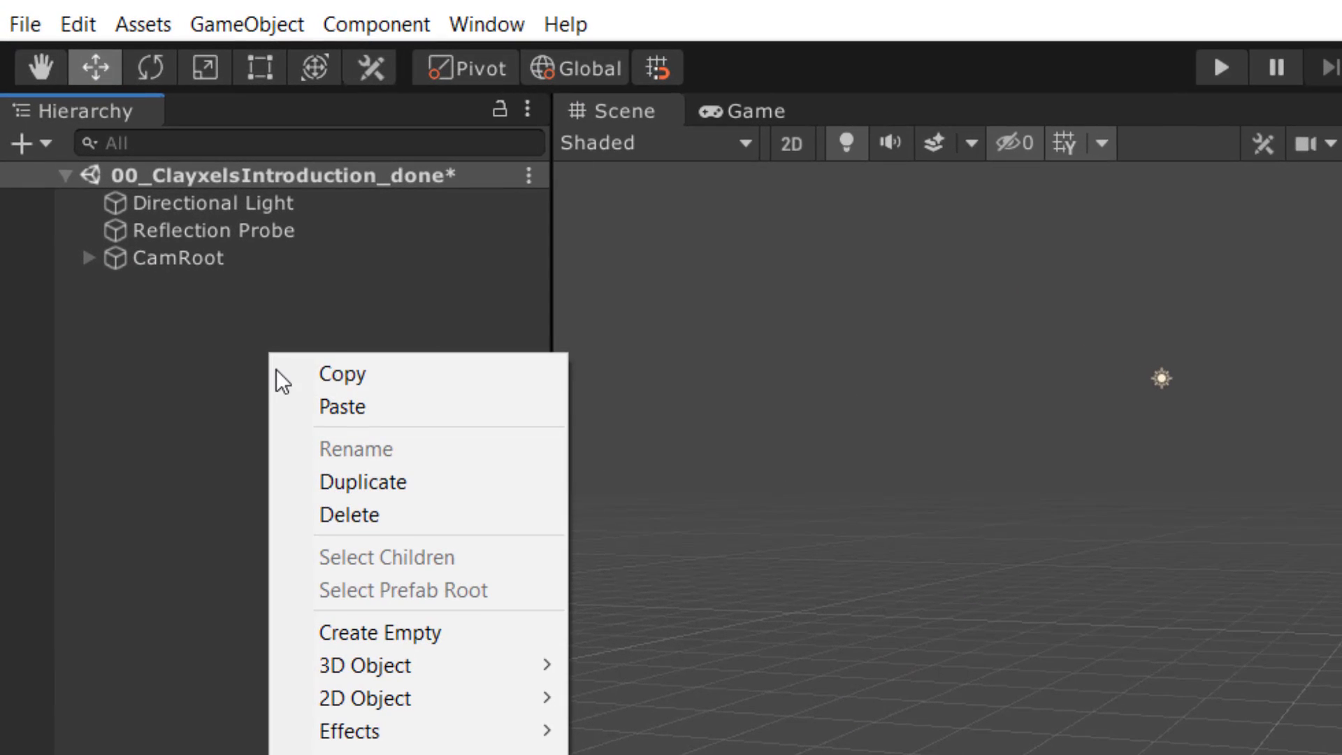
pyautogui.moveTo(296, 561)
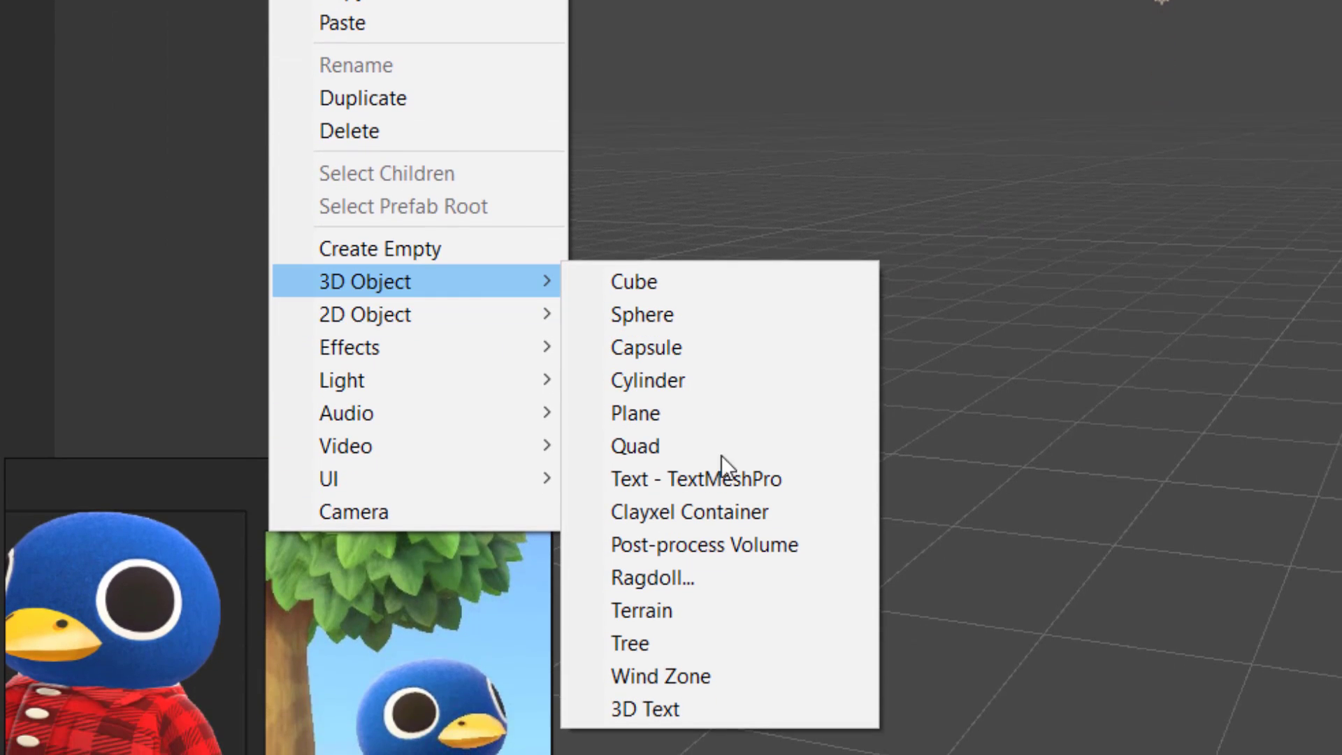
pyautogui.click(721, 522)
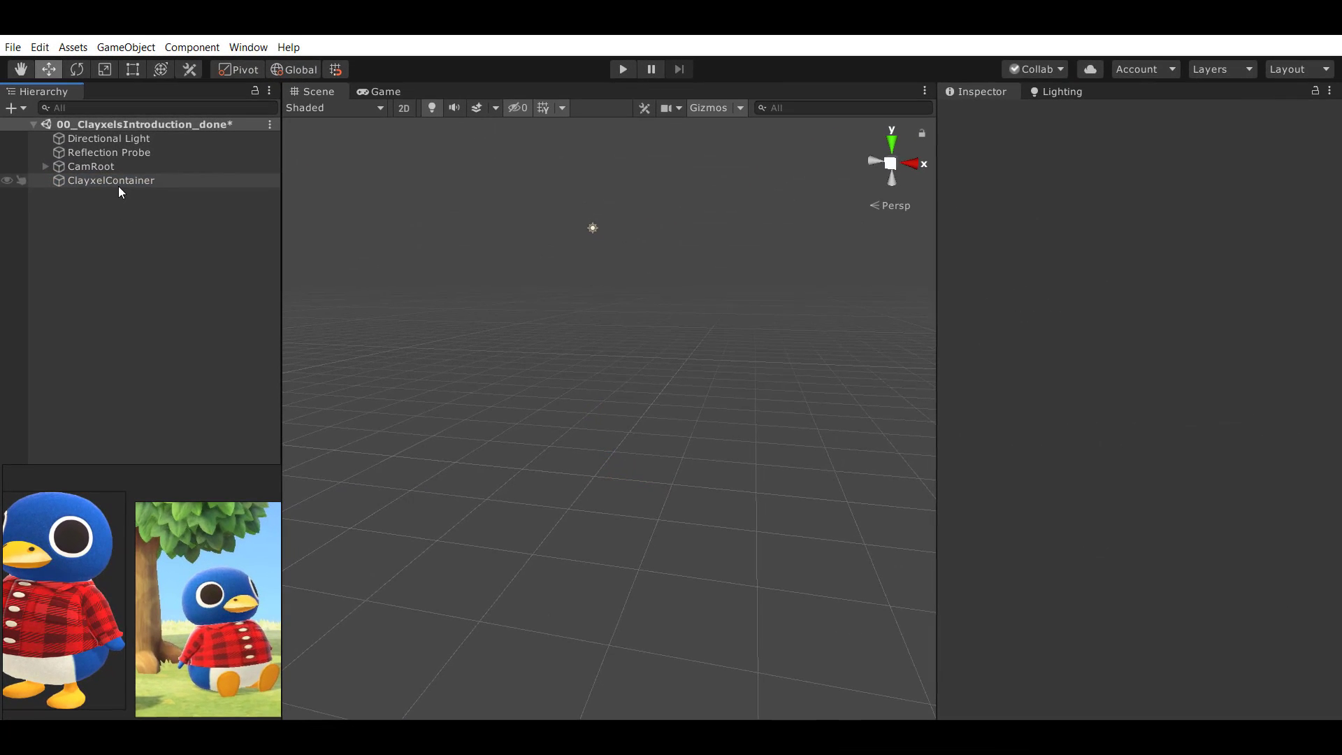
# Select and frame ClayxelContainer, and examine its bounding volume and Clay Container settings.
pyautogui.doubleClick(118, 186)
pyautogui.scroll(-5, 635, 366)
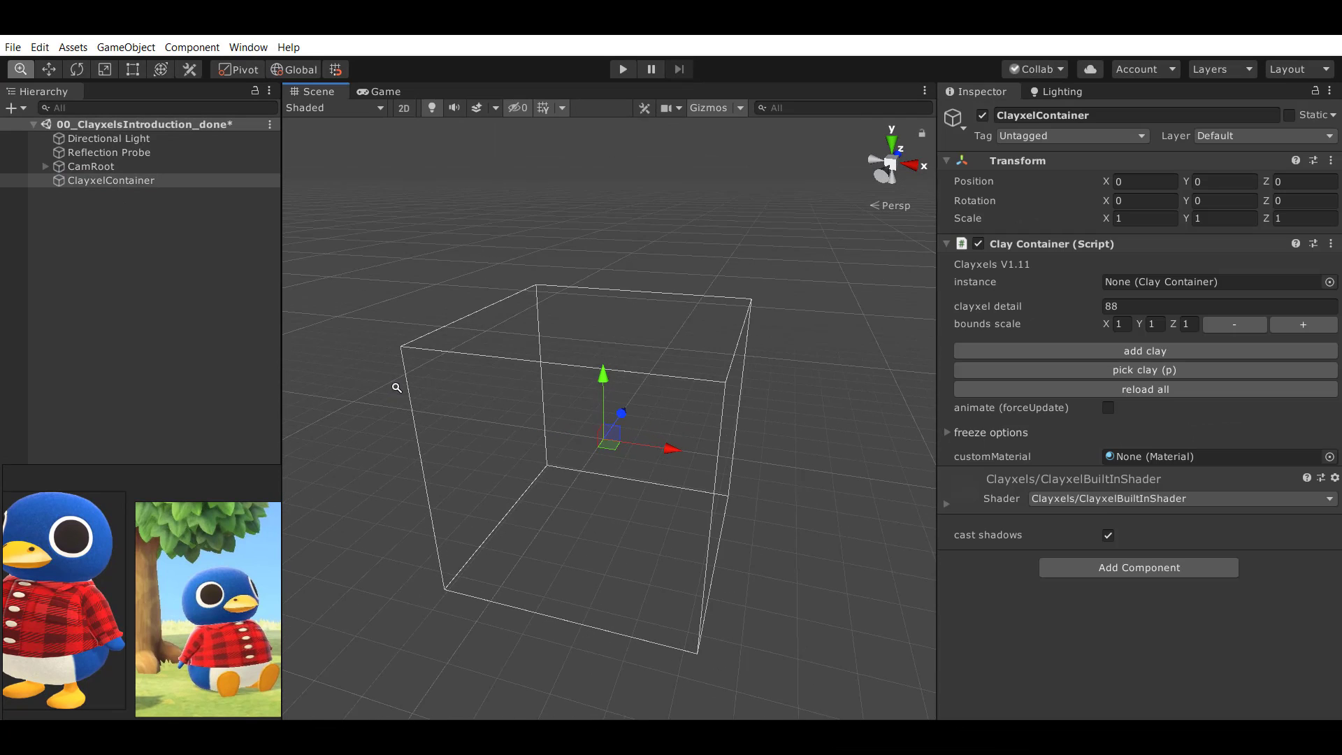
pyautogui.keyDown('alt'); pyautogui.moveTo(396, 387); pyautogui.dragTo(698, 334, button='right'); pyautogui.keyUp('alt')
pyautogui.keyDown('alt'); pyautogui.moveTo(568, 506); pyautogui.dragTo(496, 461); pyautogui.keyUp('alt')
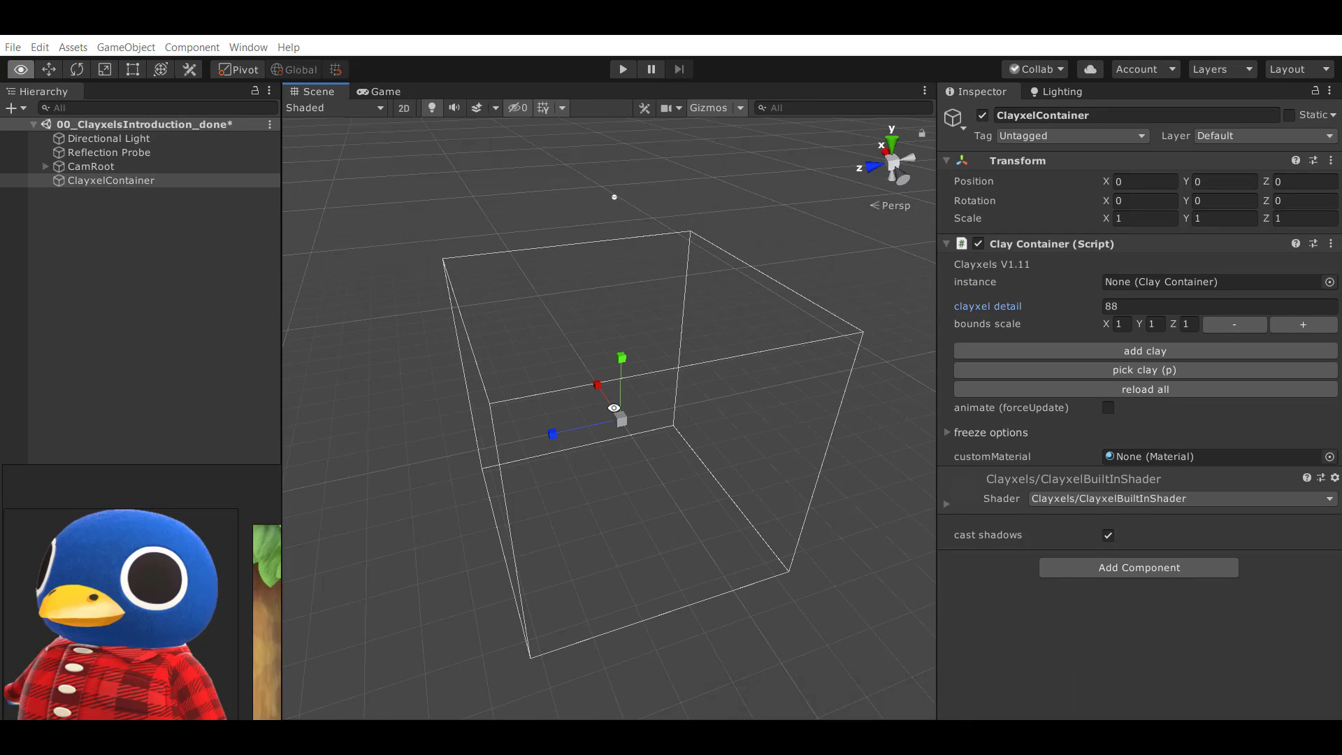
pyautogui.keyDown('alt'); pyautogui.moveTo(613, 407); pyautogui.dragTo(664, 405); pyautogui.keyUp('alt')
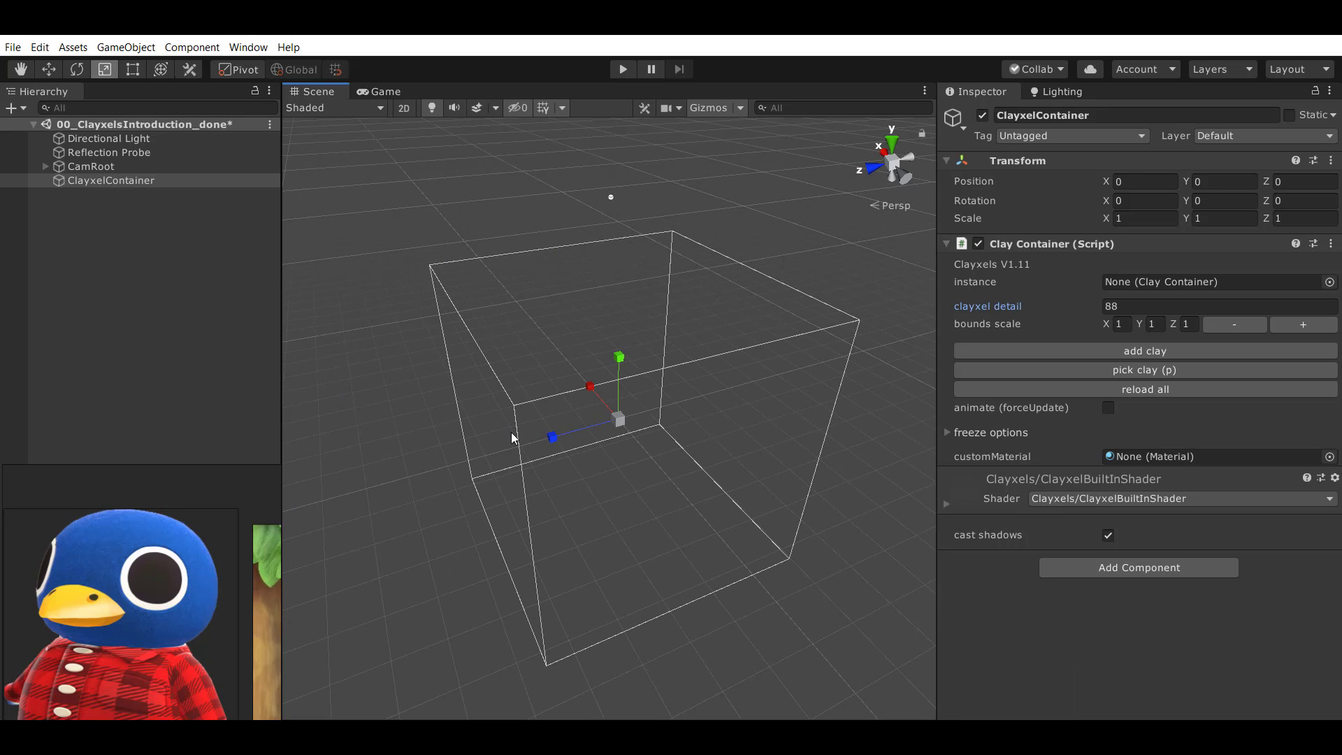
pyautogui.keyDown('alt'); pyautogui.moveTo(512, 438); pyautogui.dragTo(415, 436); pyautogui.keyUp('alt')
pyautogui.keyDown('alt'); pyautogui.moveTo(605, 491); pyautogui.dragTo(647, 395); pyautogui.keyUp('alt')
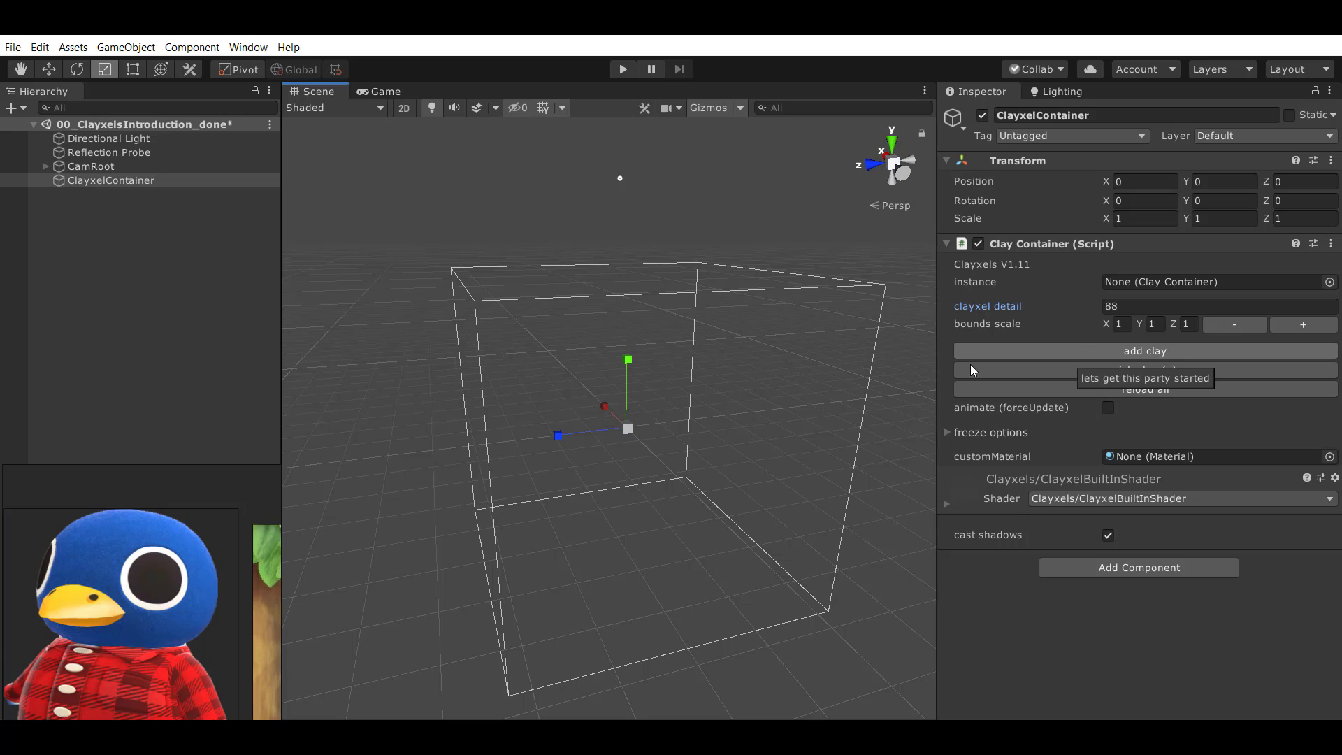
pyautogui.keyDown('alt'); pyautogui.moveTo(727, 390); pyautogui.dragTo(758, 413); pyautogui.keyUp('alt')
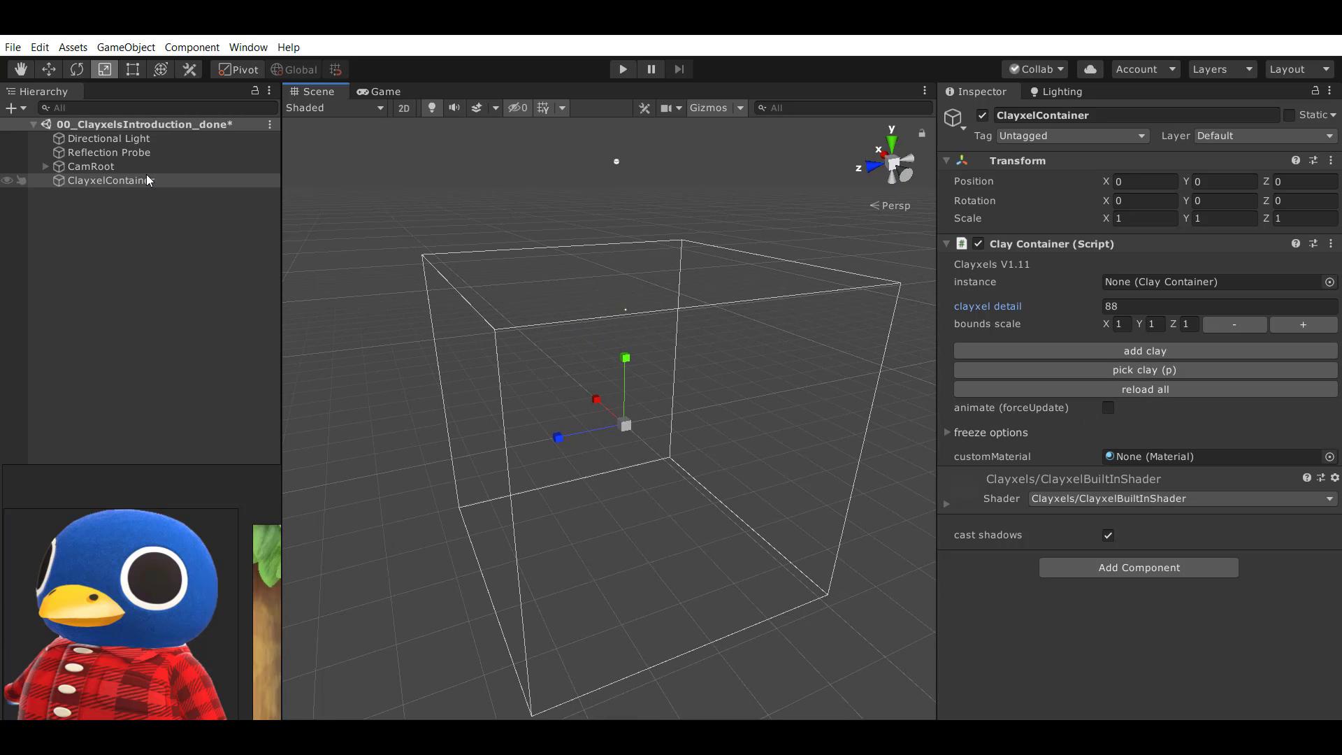
# Add a clay cube to ClayxelContainer.
pyautogui.click(1092, 351)
pyautogui.scroll(5, 891, 403)
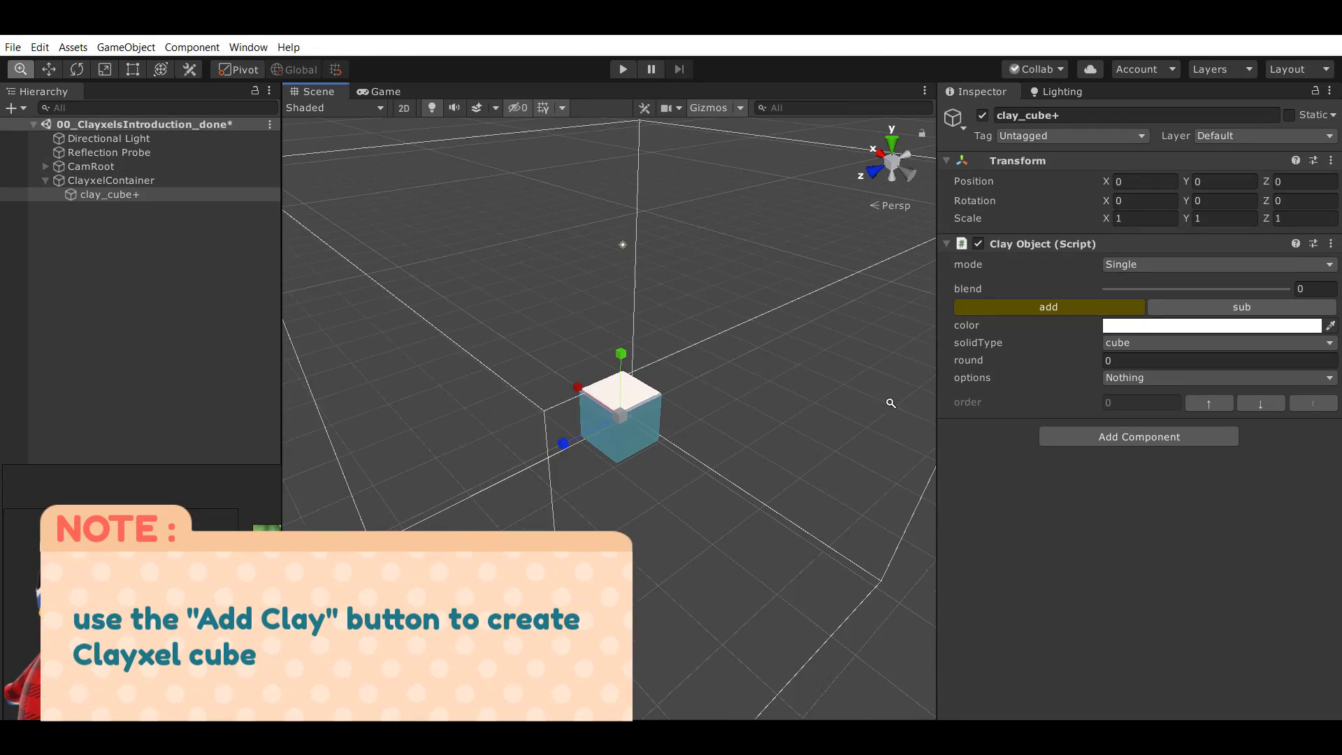
pyautogui.keyDown('alt'); pyautogui.moveTo(891, 403); pyautogui.dragTo(627, 423); pyautogui.keyUp('alt')
# Try out the transform tools on the clay cube and reset its Transform to the defaults.
pyautogui.press('e')
pyautogui.moveTo(612, 470); pyautogui.dragTo(618, 394)
pyautogui.press('r')
pyautogui.hotkey('ctrl', 'z')
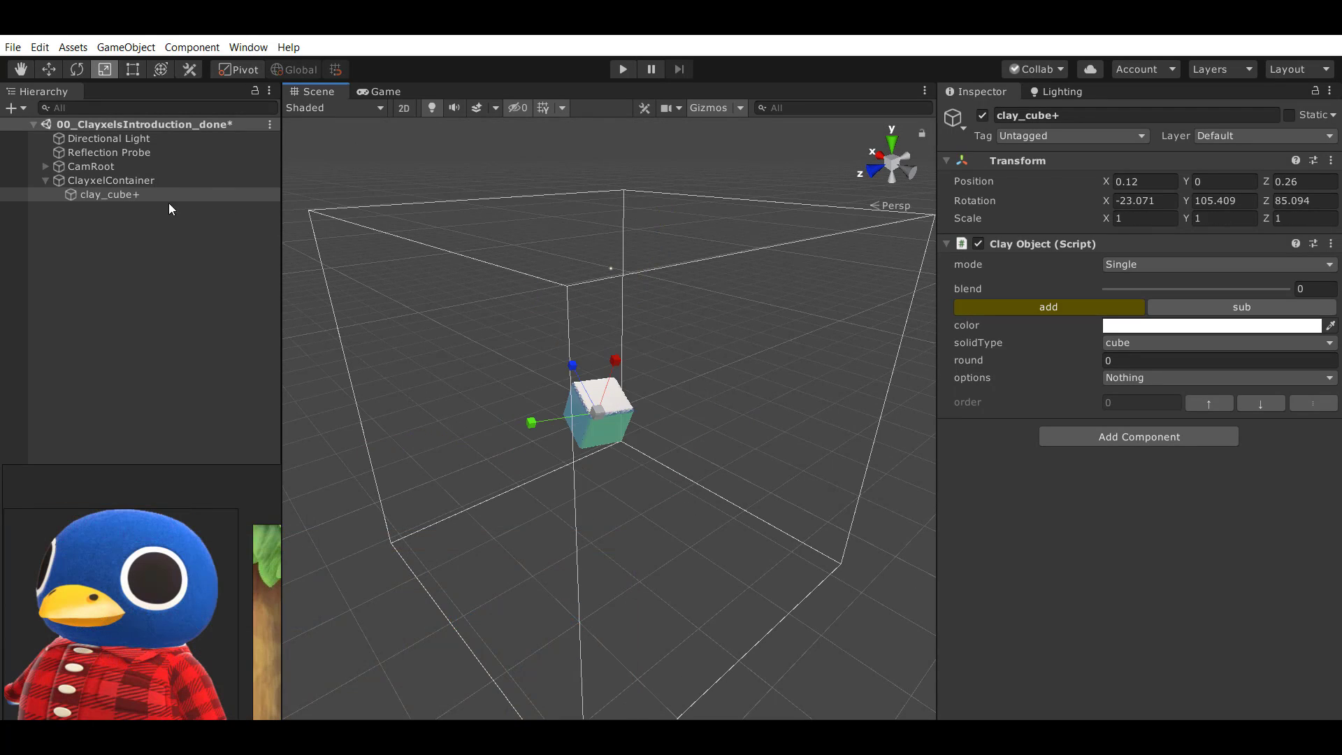
pyautogui.rightClick(1045, 172)
pyautogui.click(1073, 181)
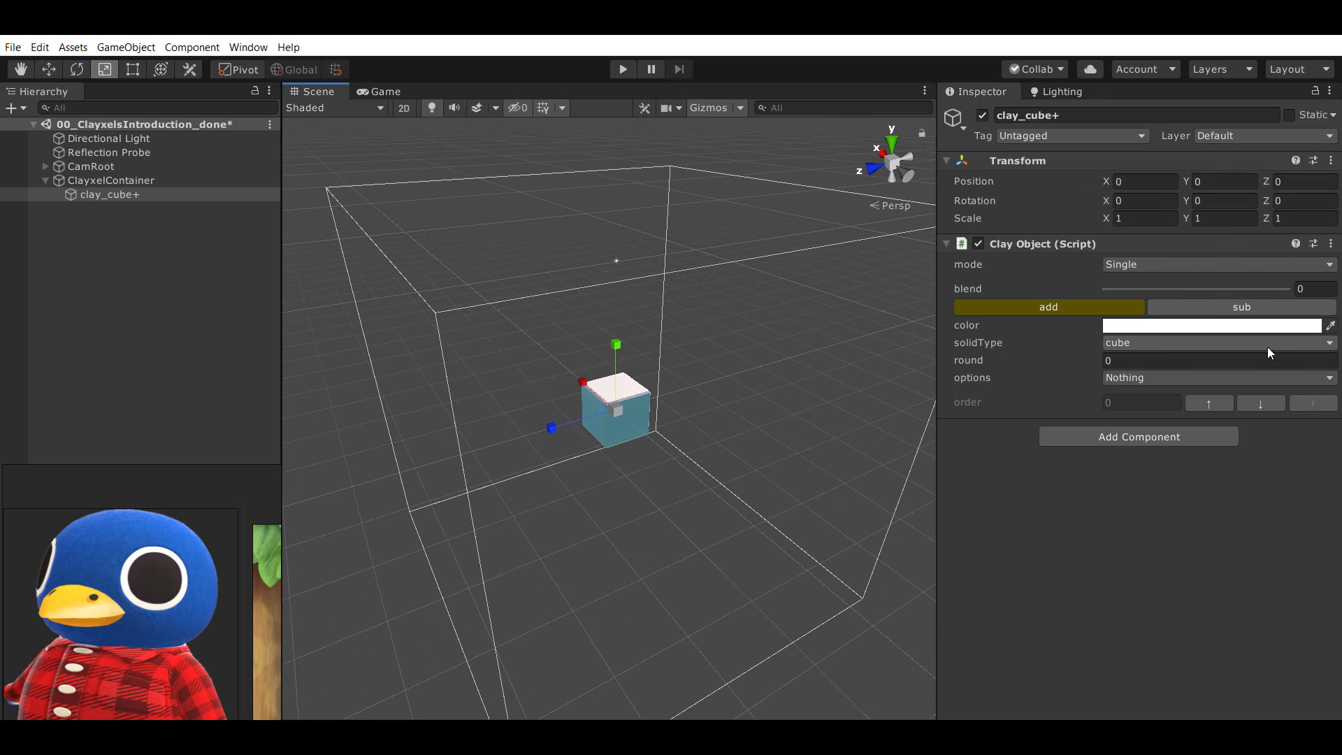
# Change the clay cube's solidType to sphere and tint it pale pink.
pyautogui.click(1153, 344)
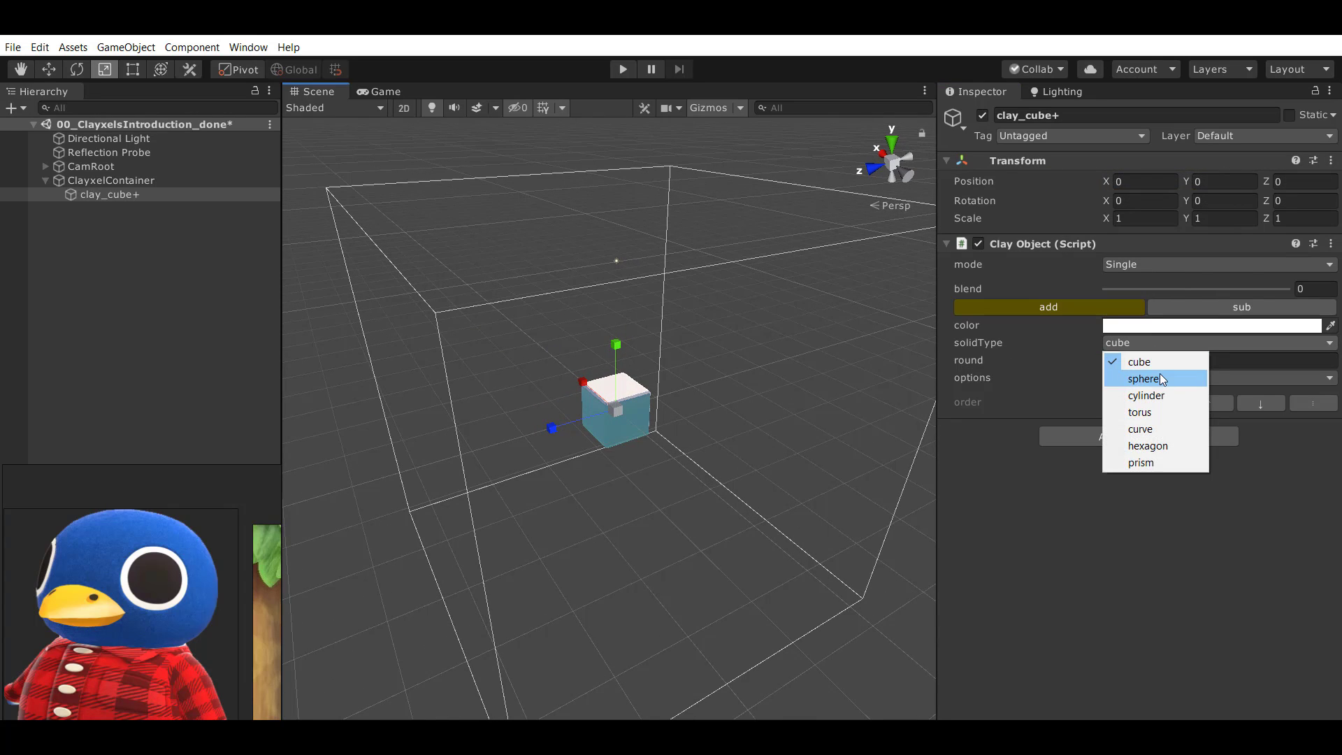
pyautogui.click(1161, 378)
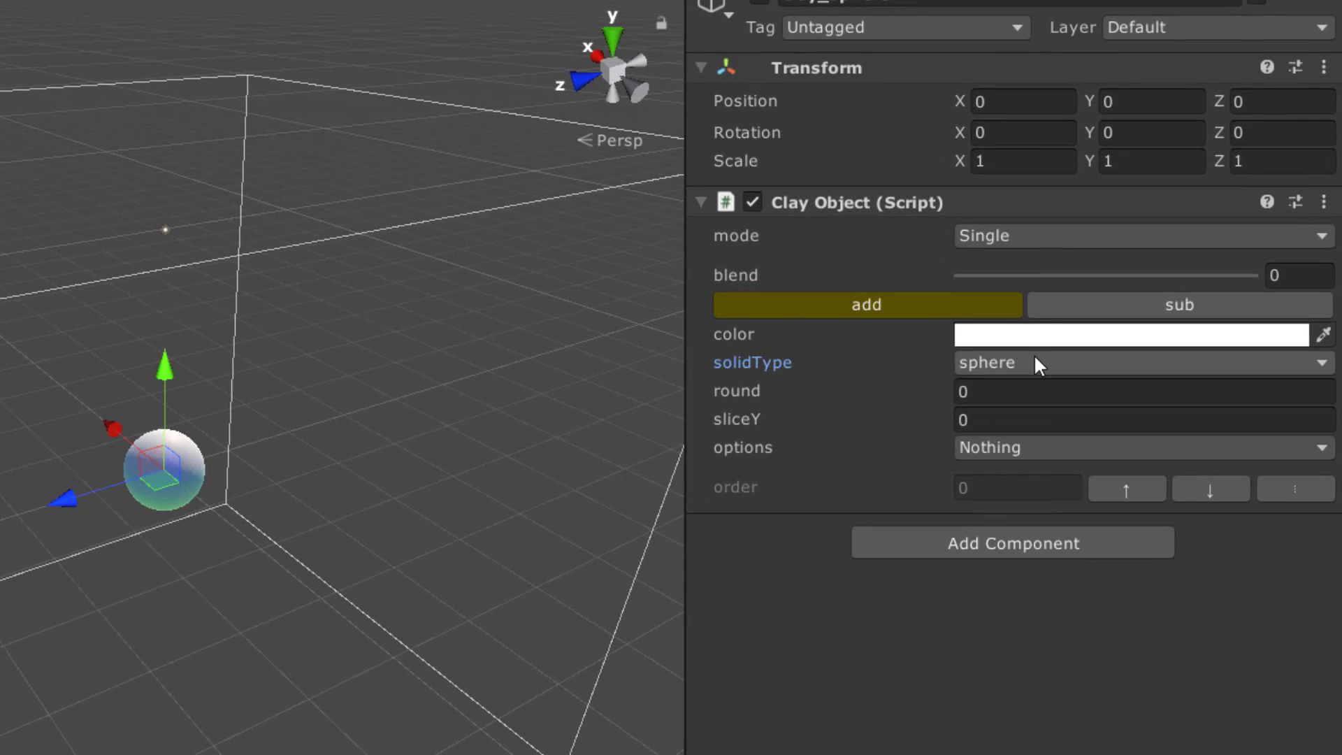
pyautogui.click(1120, 326)
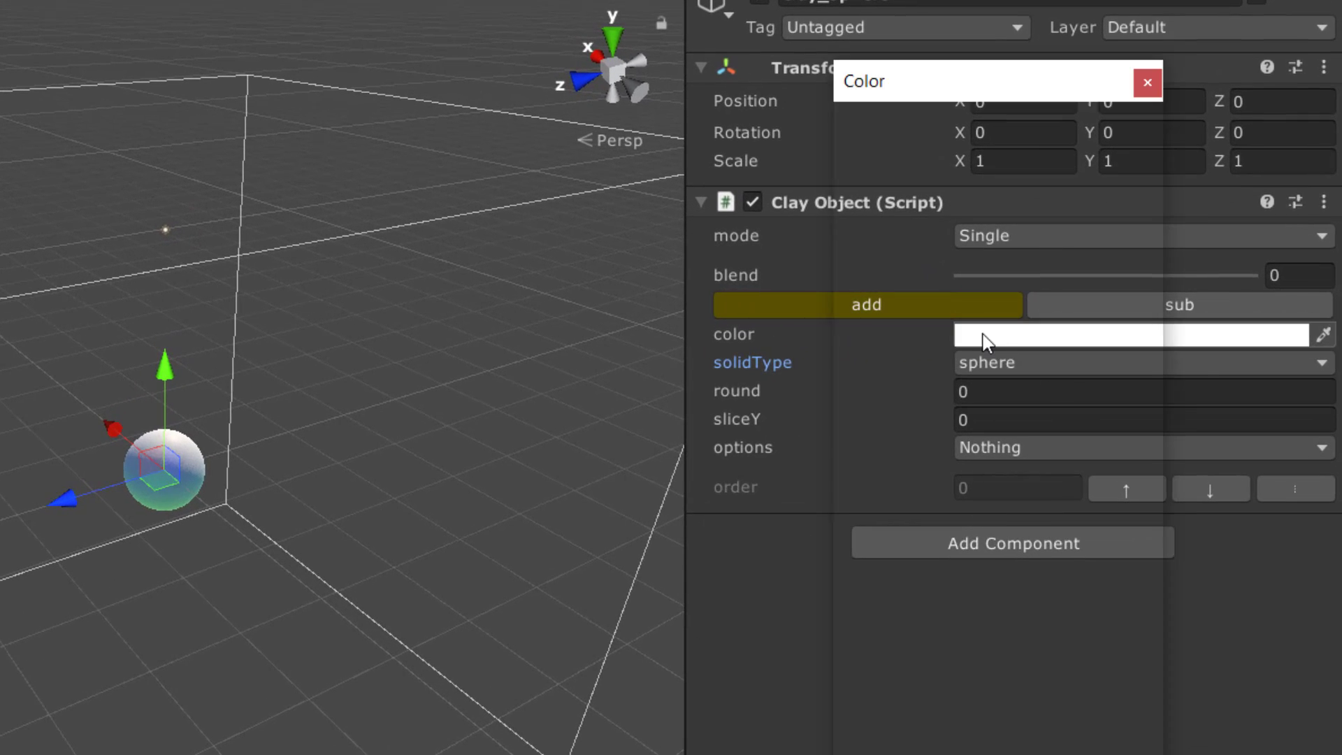
pyautogui.moveTo(983, 334); pyautogui.dragTo(934, 275)
# Try the torus solidType on the clay object and switch it back to sphere.
pyautogui.click(1033, 362)
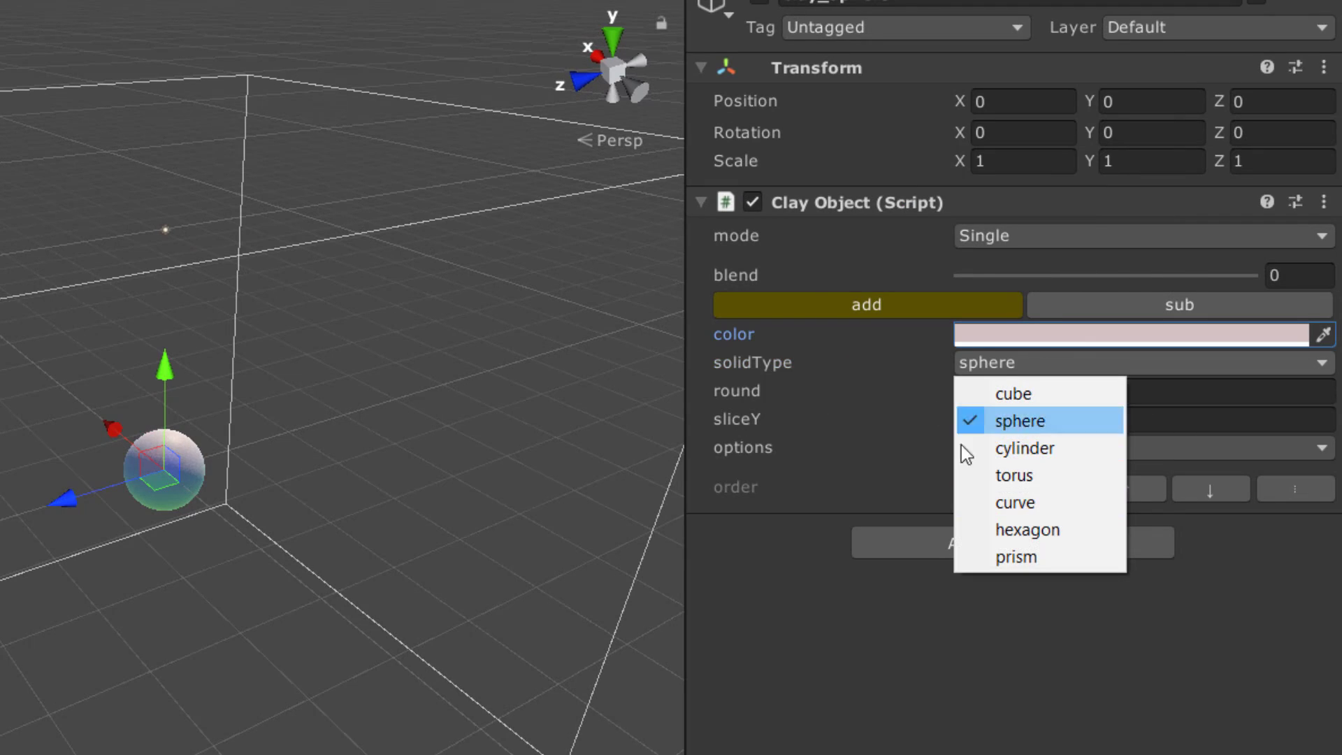
pyautogui.click(817, 368)
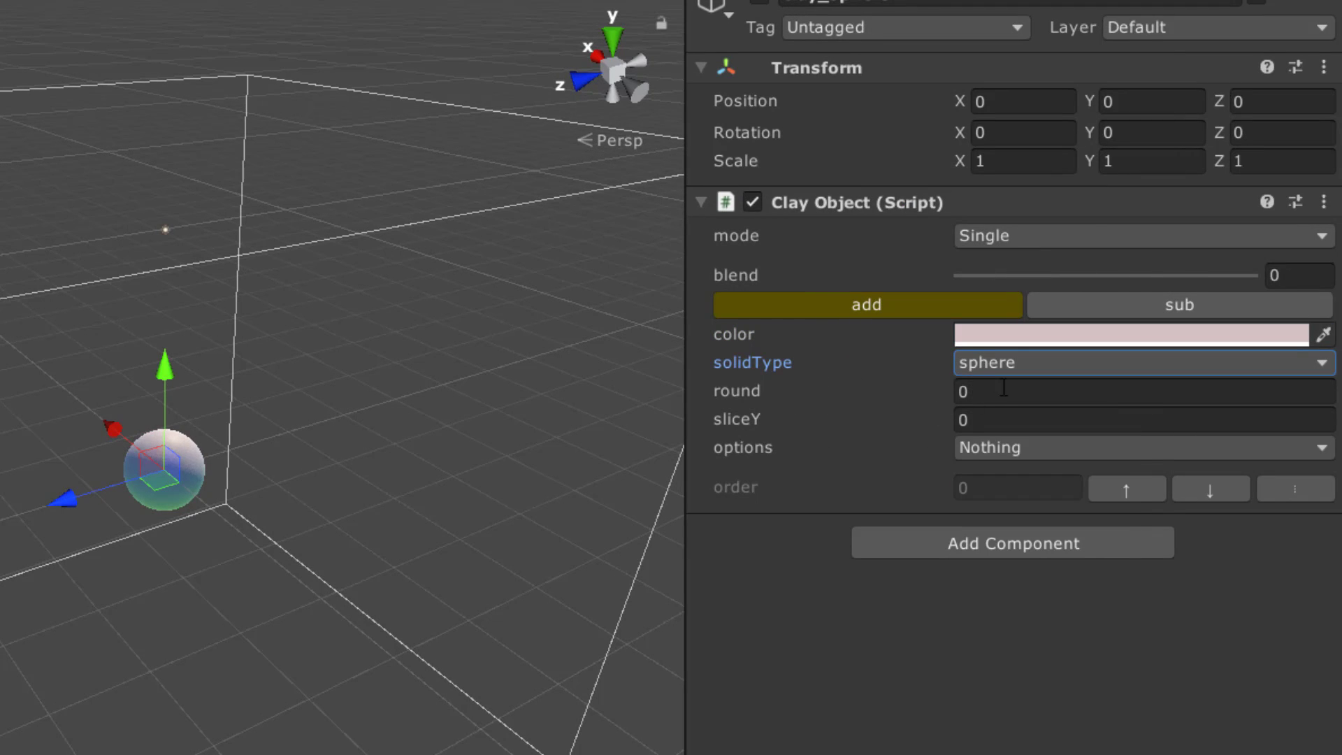
pyautogui.click(1025, 364)
pyautogui.click(1058, 477)
pyautogui.click(988, 362)
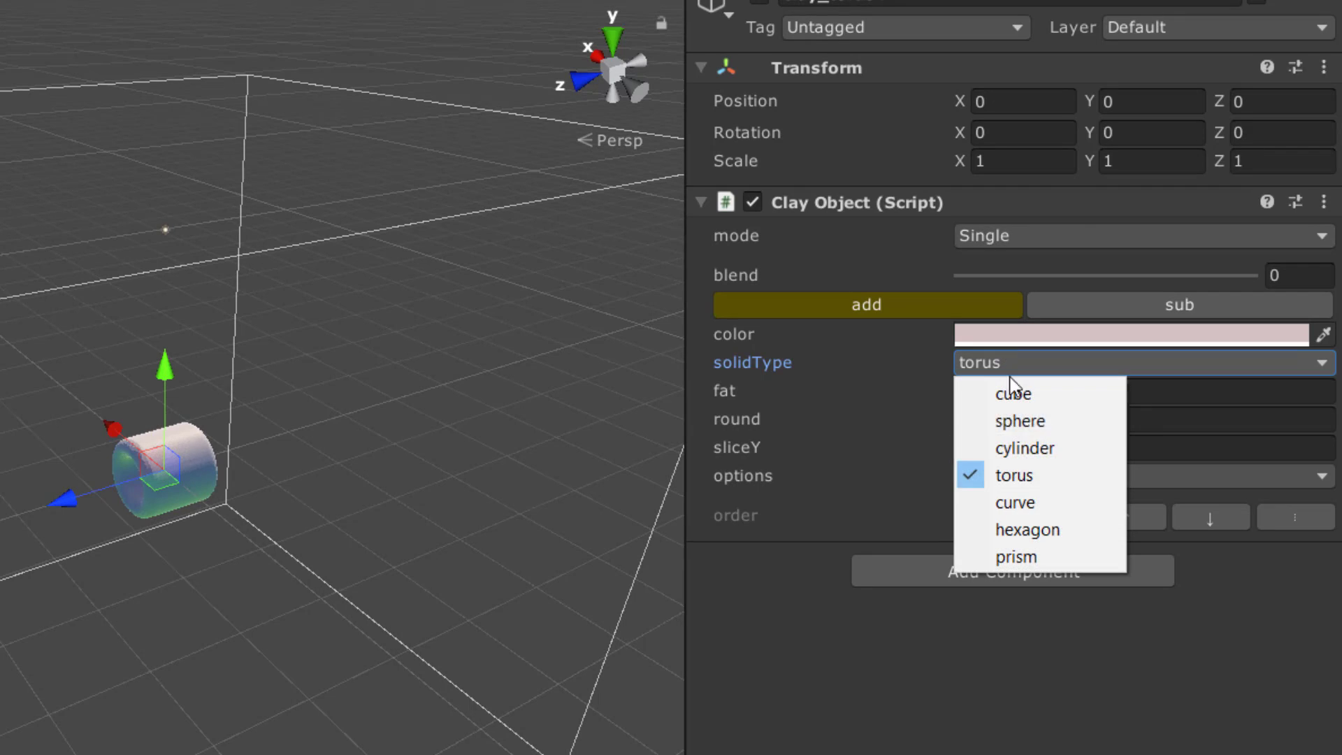
pyautogui.click(1027, 420)
# Set the clay sphere's blend to 100.
pyautogui.moveTo(1036, 276); pyautogui.dragTo(945, 283)
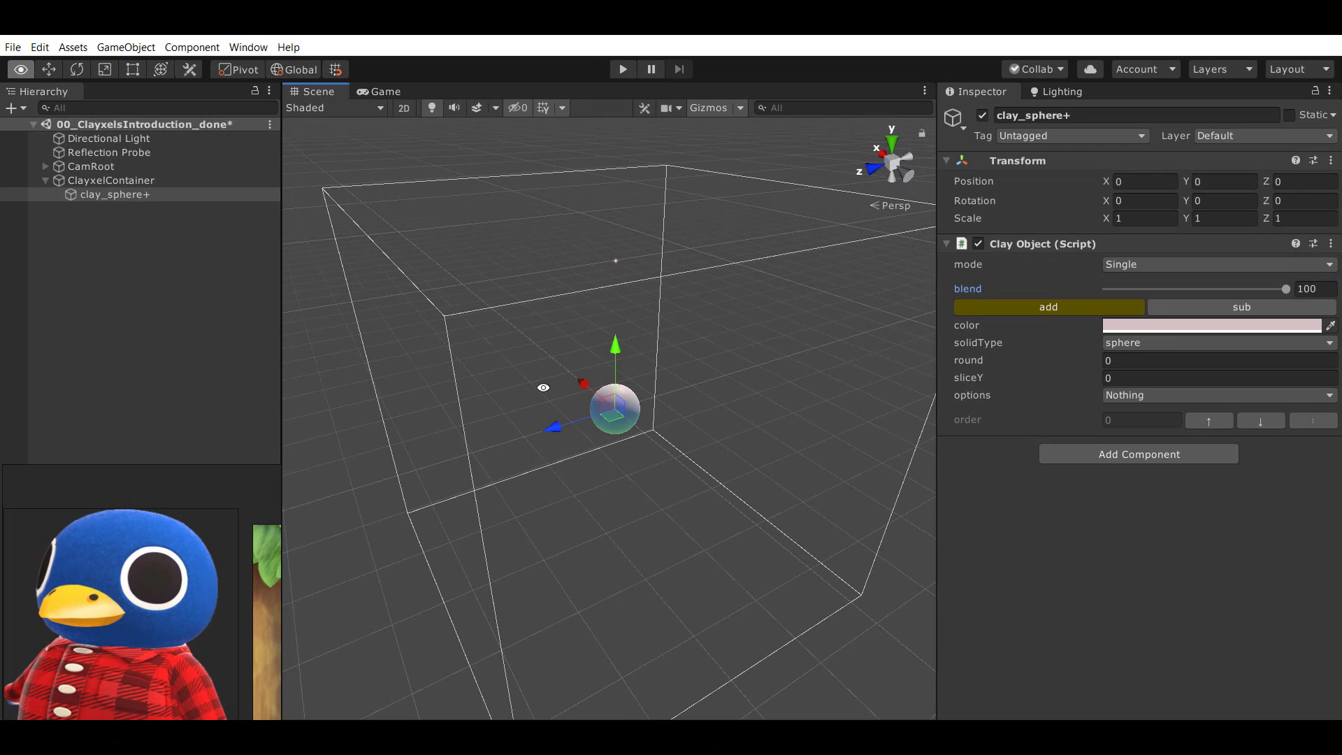
pyautogui.keyDown('alt'); pyautogui.moveTo(543, 387); pyautogui.dragTo(606, 360); pyautogui.keyUp('alt')
pyautogui.moveTo(606, 360); pyautogui.dragTo(626, 362, button='middle')
pyautogui.scroll(3, 625, 361)
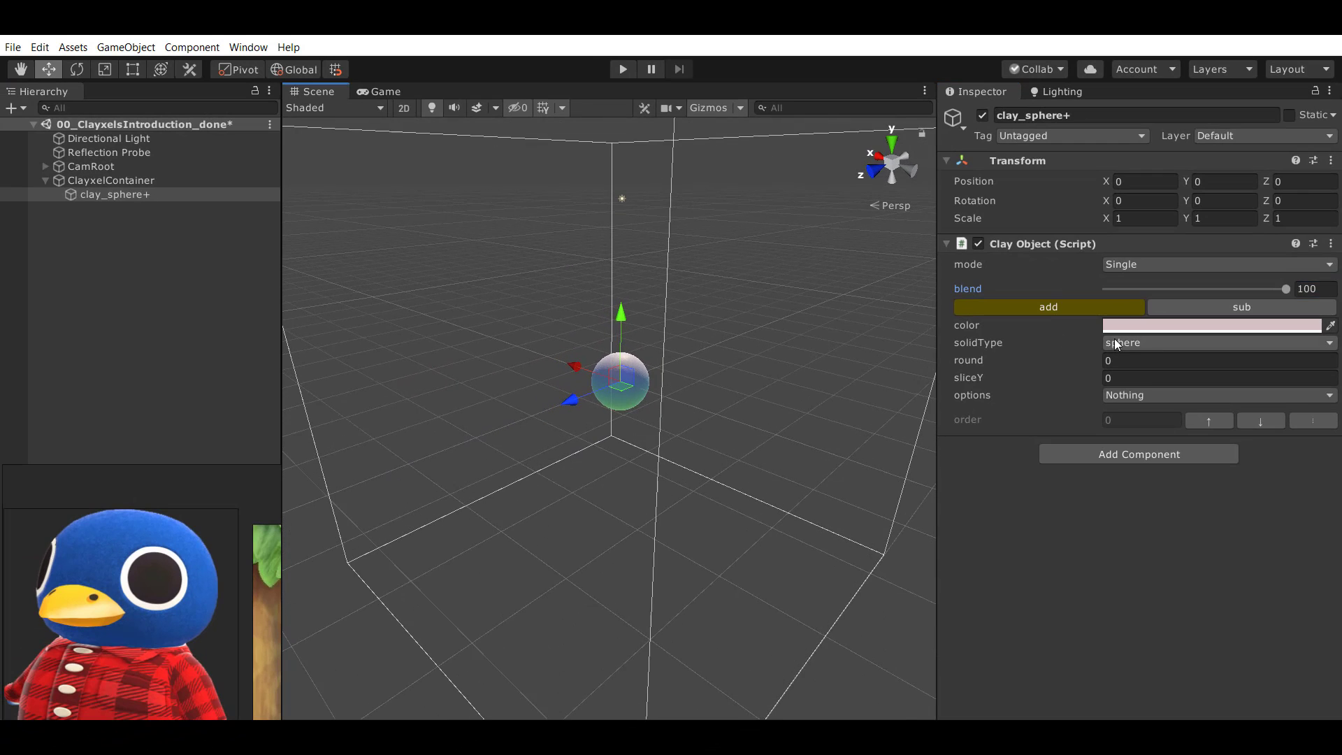
# Change the clay sphere's color to a saturated blue.
pyautogui.click(1113, 328)
pyautogui.moveTo(1101, 404); pyautogui.dragTo(1085, 390)
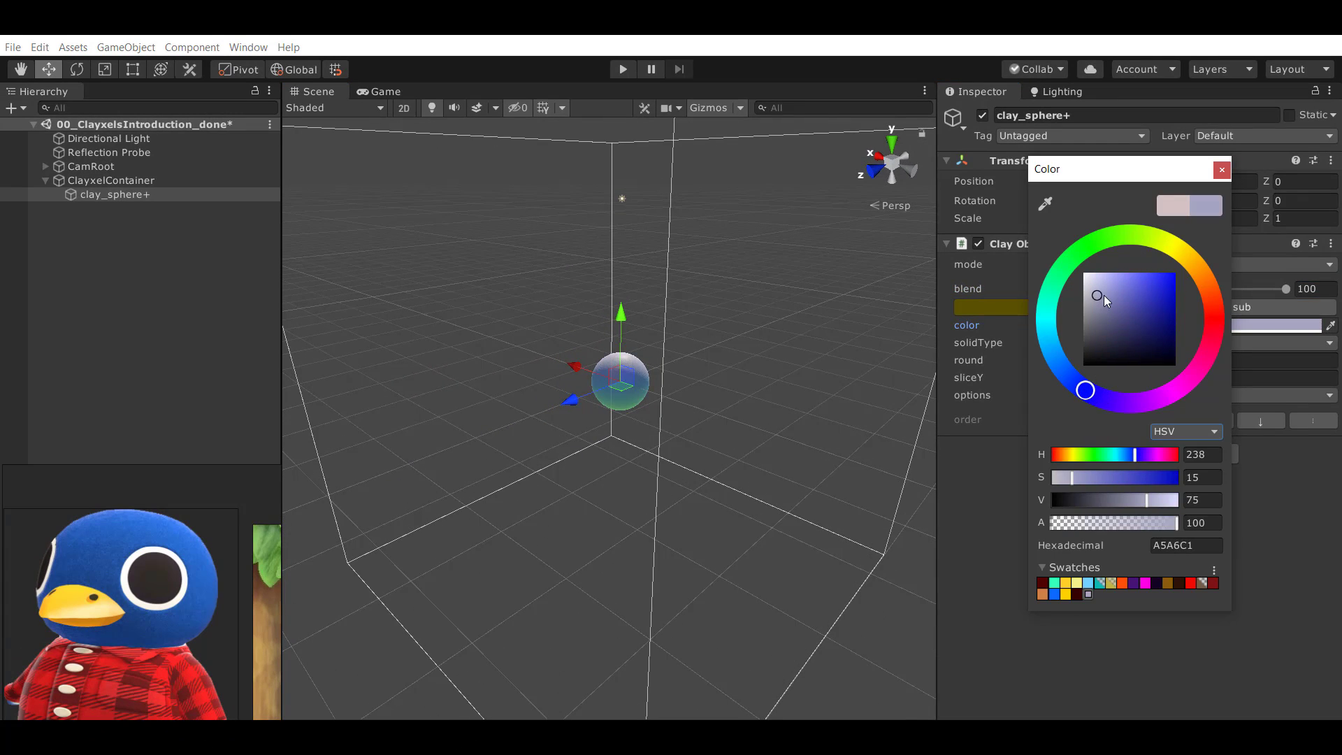
pyautogui.moveTo(1104, 295); pyautogui.dragTo(1155, 278)
# Scale the blue clay sphere uniformly to about 7.42 so it fits inside the container bounds.
pyautogui.keyDown('alt'); pyautogui.moveTo(629, 364); pyautogui.dragTo(670, 369, button='right'); pyautogui.keyUp('alt')
pyautogui.press('d')
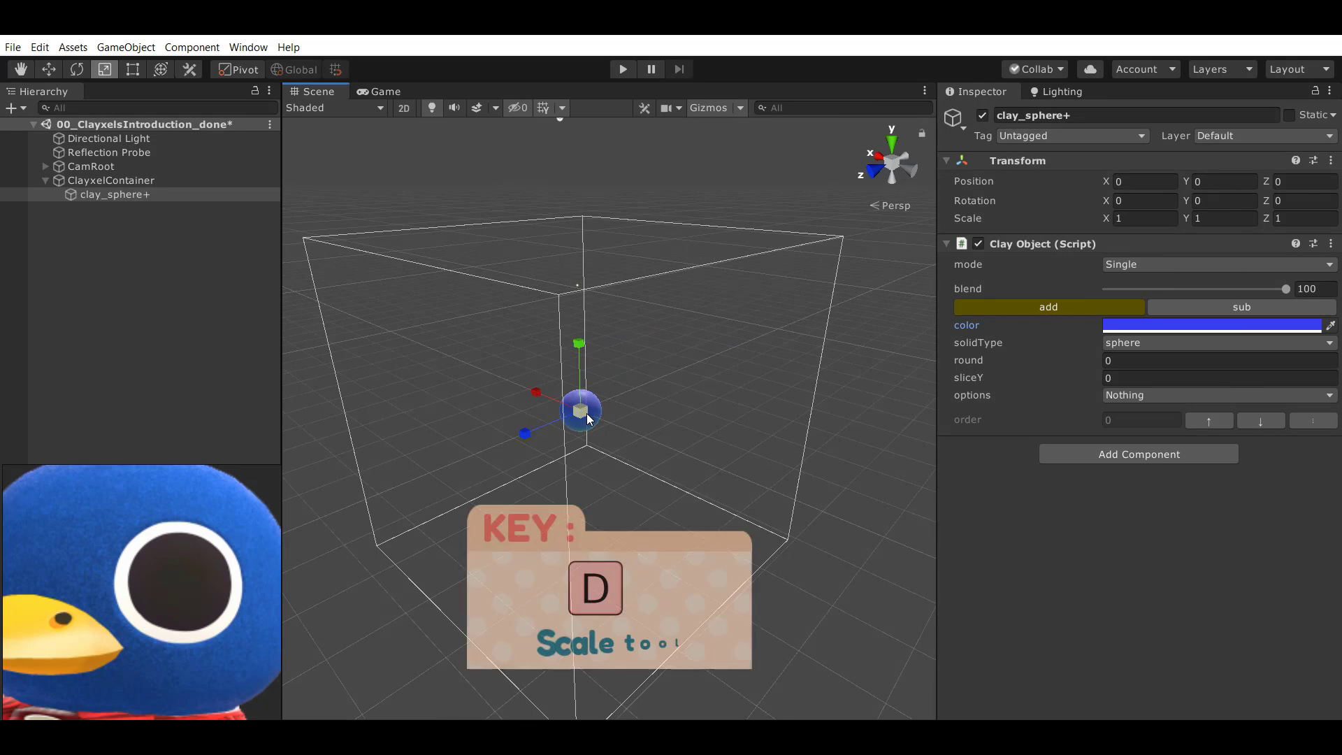
pyautogui.moveTo(580, 409); pyautogui.dragTo(1223, 392)
pyautogui.keyDown('alt'); pyautogui.moveTo(478, 364); pyautogui.dragTo(593, 315); pyautogui.keyUp('alt')
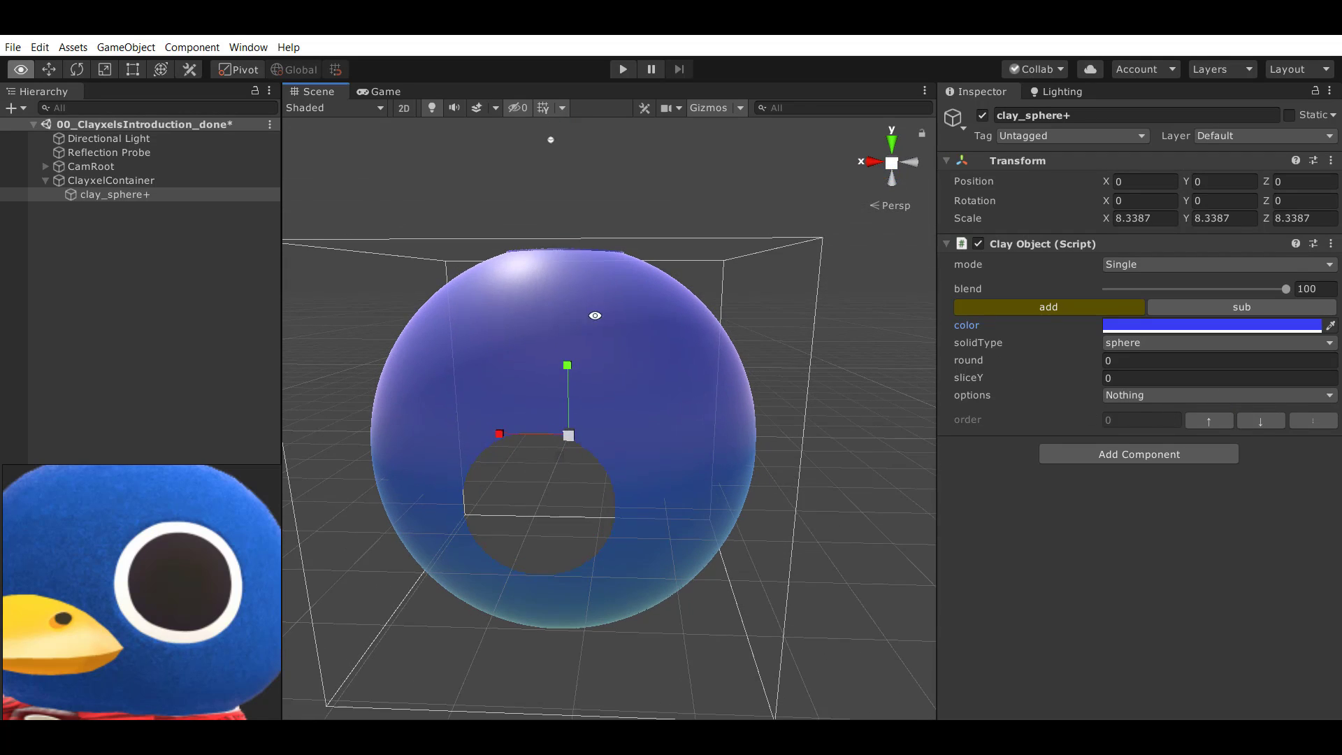
pyautogui.keyDown('alt'); pyautogui.moveTo(593, 315); pyautogui.dragTo(709, 354, button='right'); pyautogui.keyUp('alt')
pyautogui.keyDown('alt'); pyautogui.moveTo(710, 353); pyautogui.dragTo(587, 387); pyautogui.keyUp('alt')
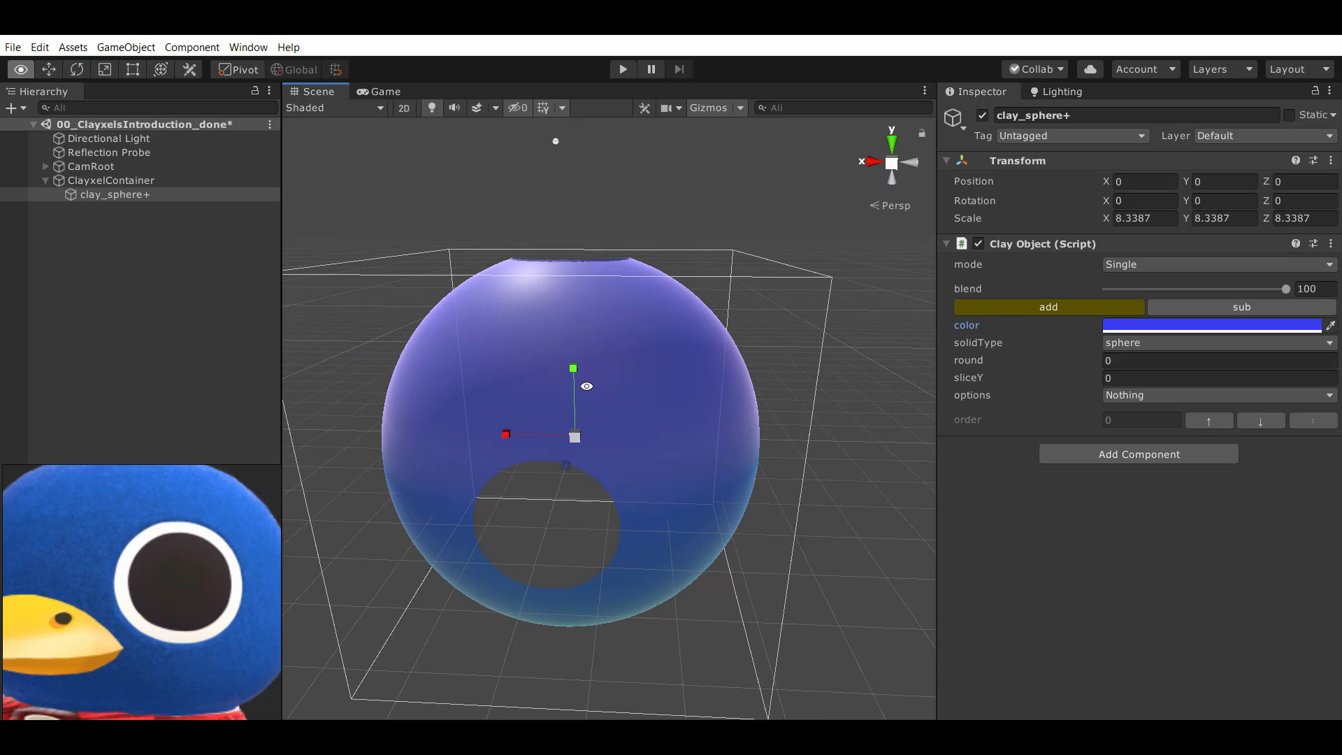
pyautogui.keyDown('alt'); pyautogui.moveTo(587, 387); pyautogui.dragTo(611, 375, button='middle'); pyautogui.keyUp('alt')
pyautogui.keyDown('alt'); pyautogui.moveTo(611, 374); pyautogui.dragTo(629, 391, button='right'); pyautogui.keyUp('alt')
pyautogui.keyDown('alt'); pyautogui.moveTo(629, 392); pyautogui.dragTo(542, 378); pyautogui.keyUp('alt')
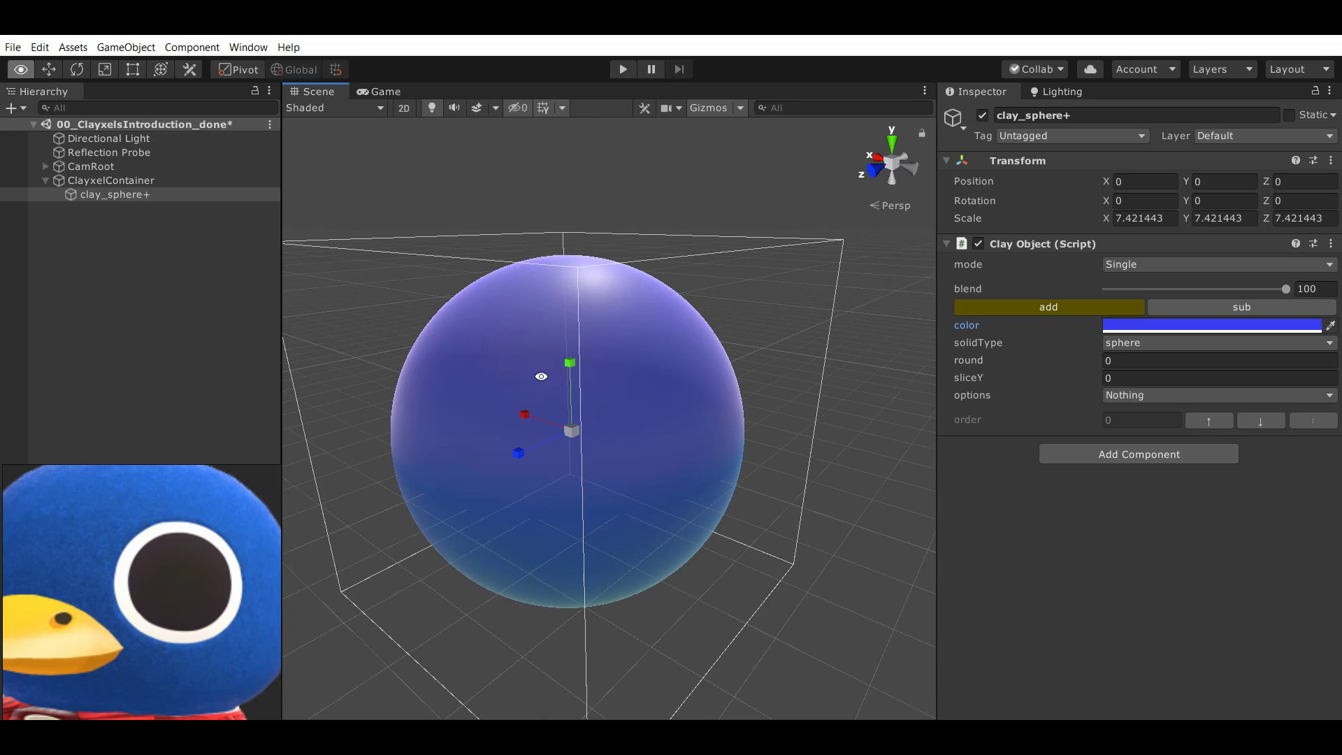
pyautogui.keyDown('alt'); pyautogui.moveTo(543, 377); pyautogui.dragTo(755, 371, button='right'); pyautogui.keyUp('alt')
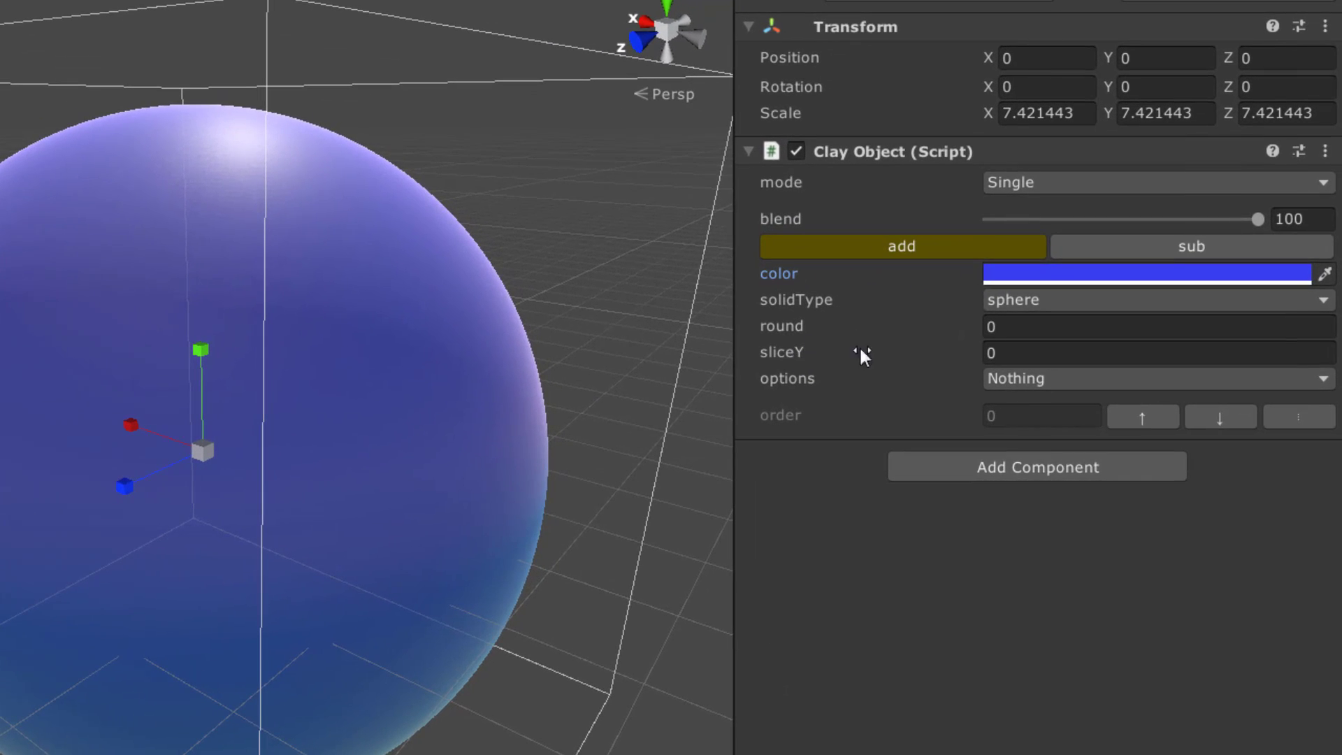
# Try cutting the lower part off the sphere with a sliceY of 58.87.
pyautogui.click(1004, 351)
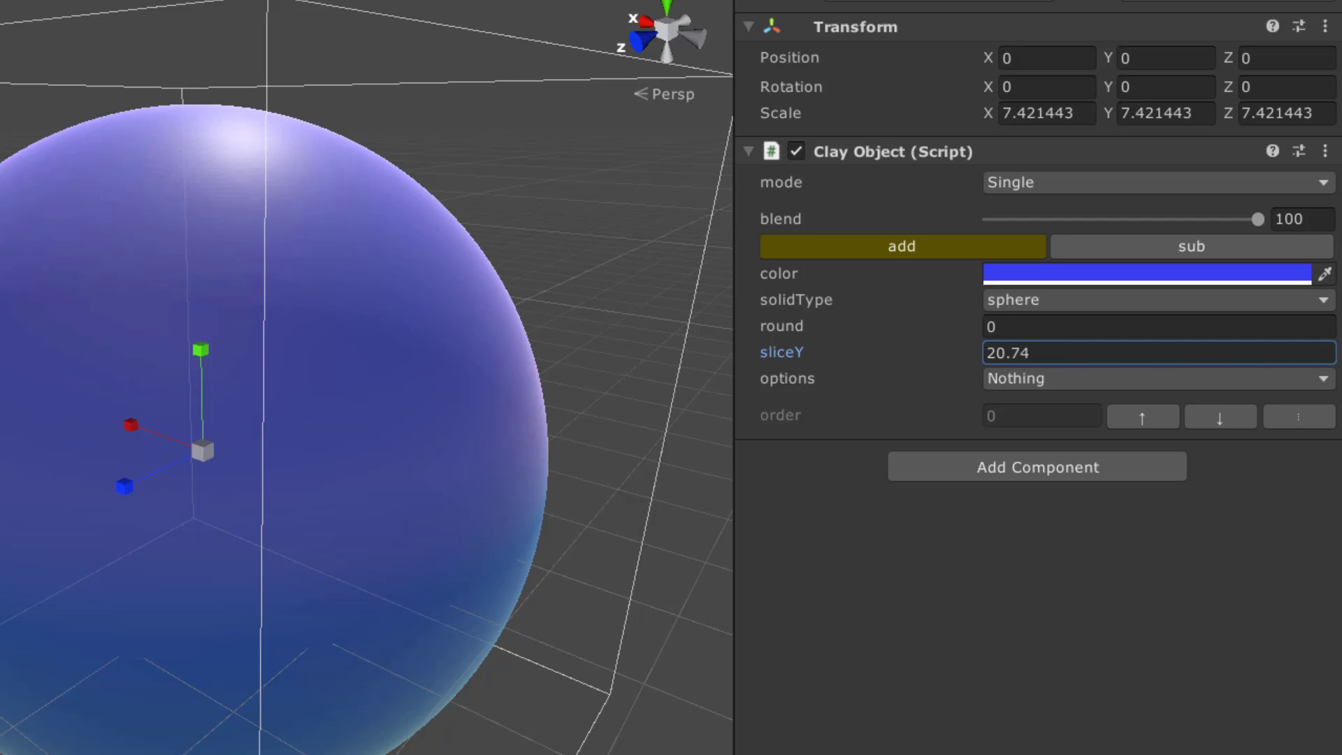
pyautogui.moveTo(0, 384); pyautogui.dragTo(1341, 380)
pyautogui.keyDown('alt'); pyautogui.moveTo(466, 387); pyautogui.dragTo(713, 285); pyautogui.keyUp('alt')
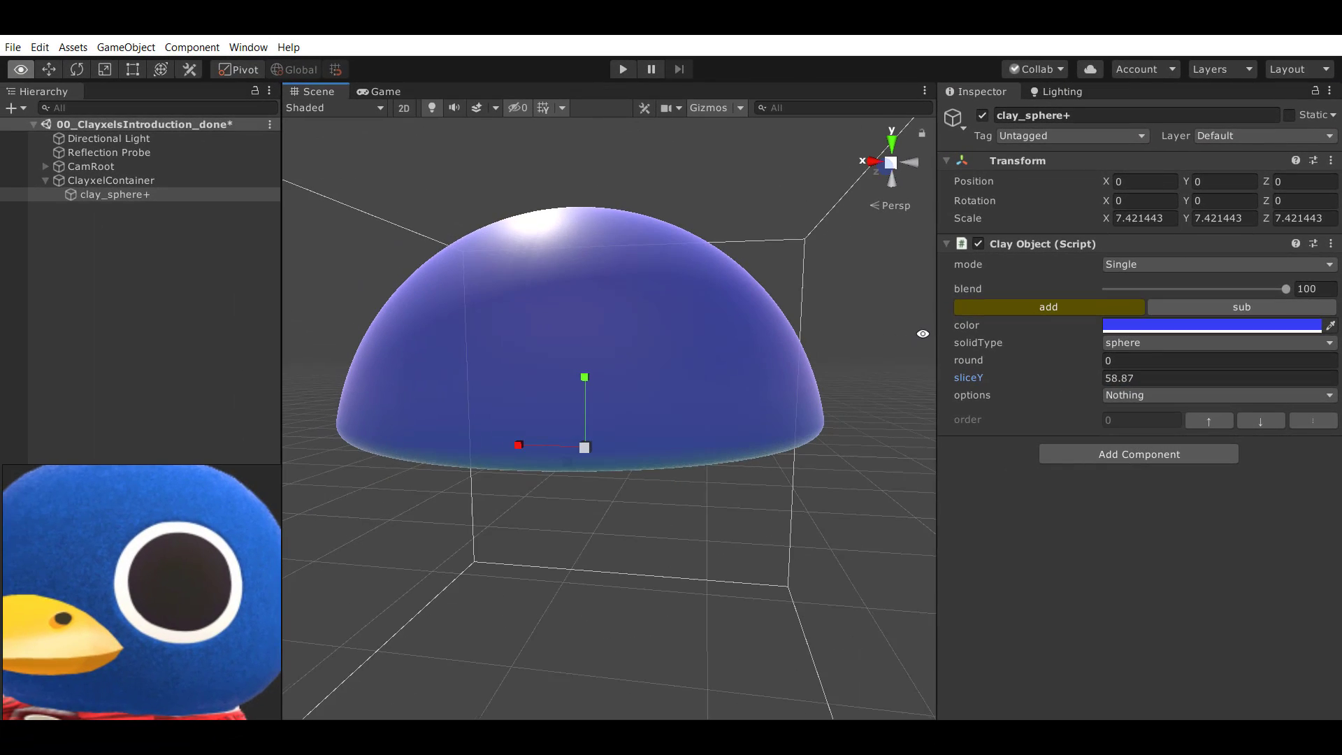
pyautogui.keyDown('alt'); pyautogui.moveTo(922, 333); pyautogui.dragTo(769, 371); pyautogui.keyUp('alt')
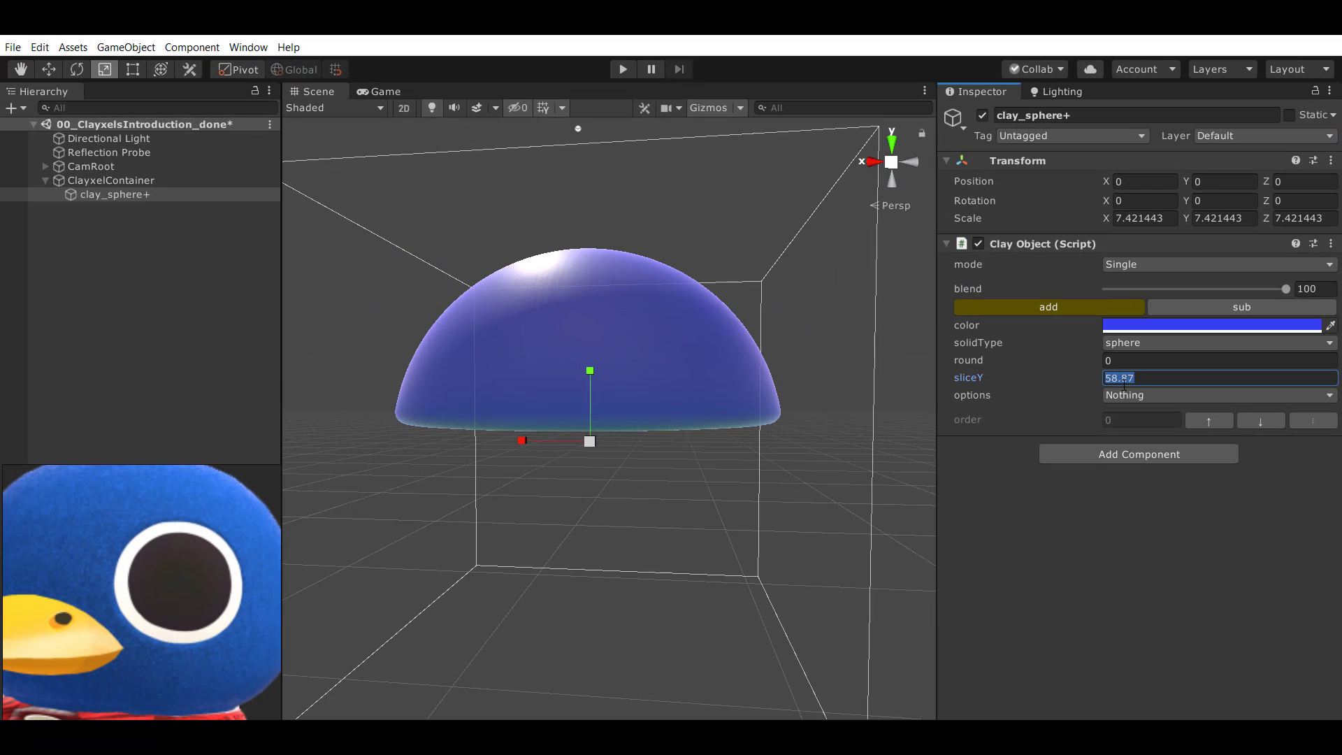
# Try sliceY values of 50 and 80 on the blue sphere.
pyautogui.write('50')
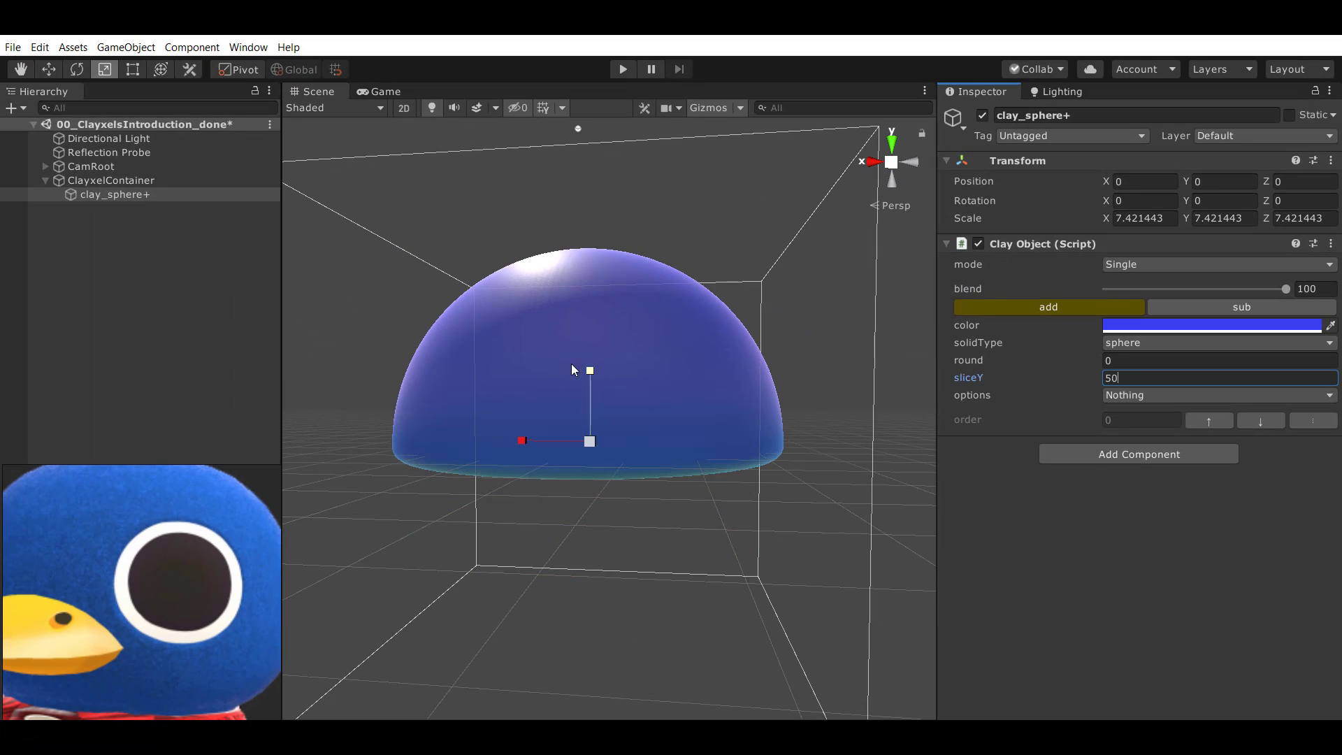
pyautogui.keyDown('alt'); pyautogui.moveTo(572, 370); pyautogui.dragTo(590, 362); pyautogui.keyUp('alt')
pyautogui.keyDown('alt'); pyautogui.moveTo(667, 439); pyautogui.dragTo(608, 464); pyautogui.keyUp('alt')
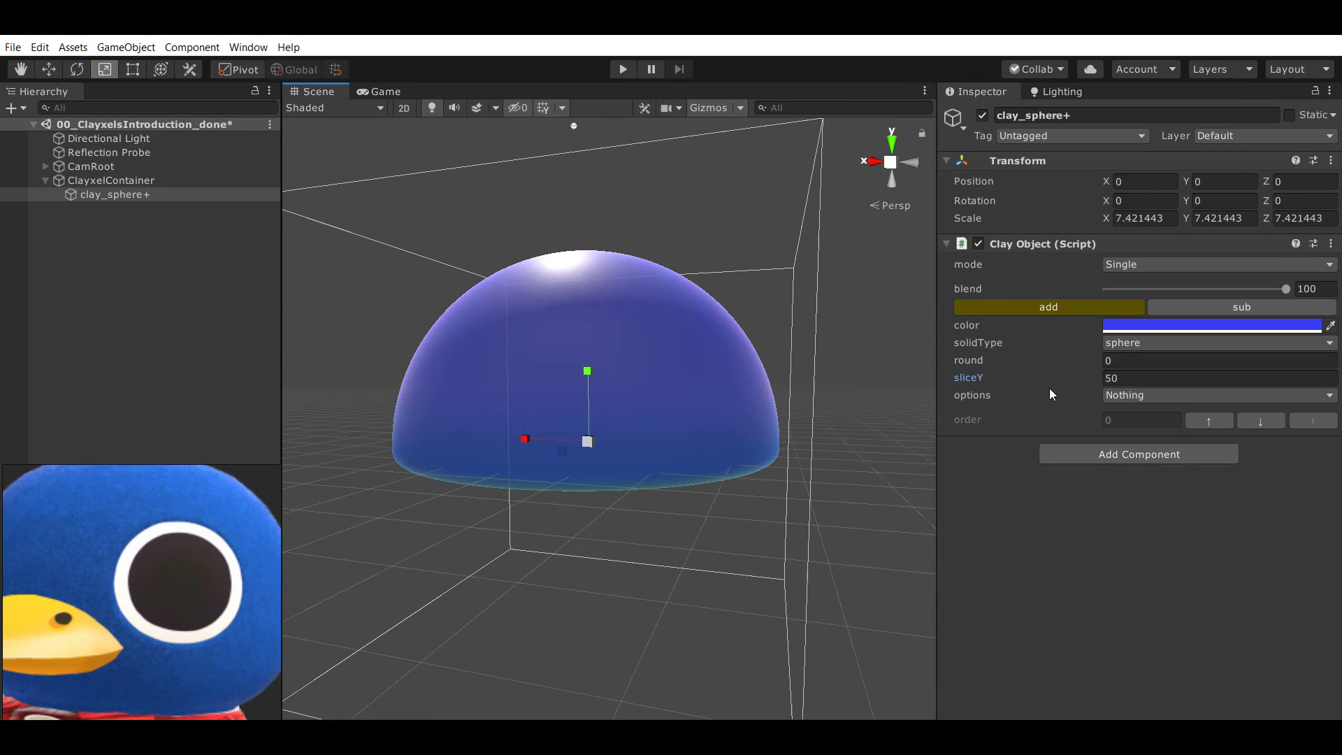
pyautogui.write('80')
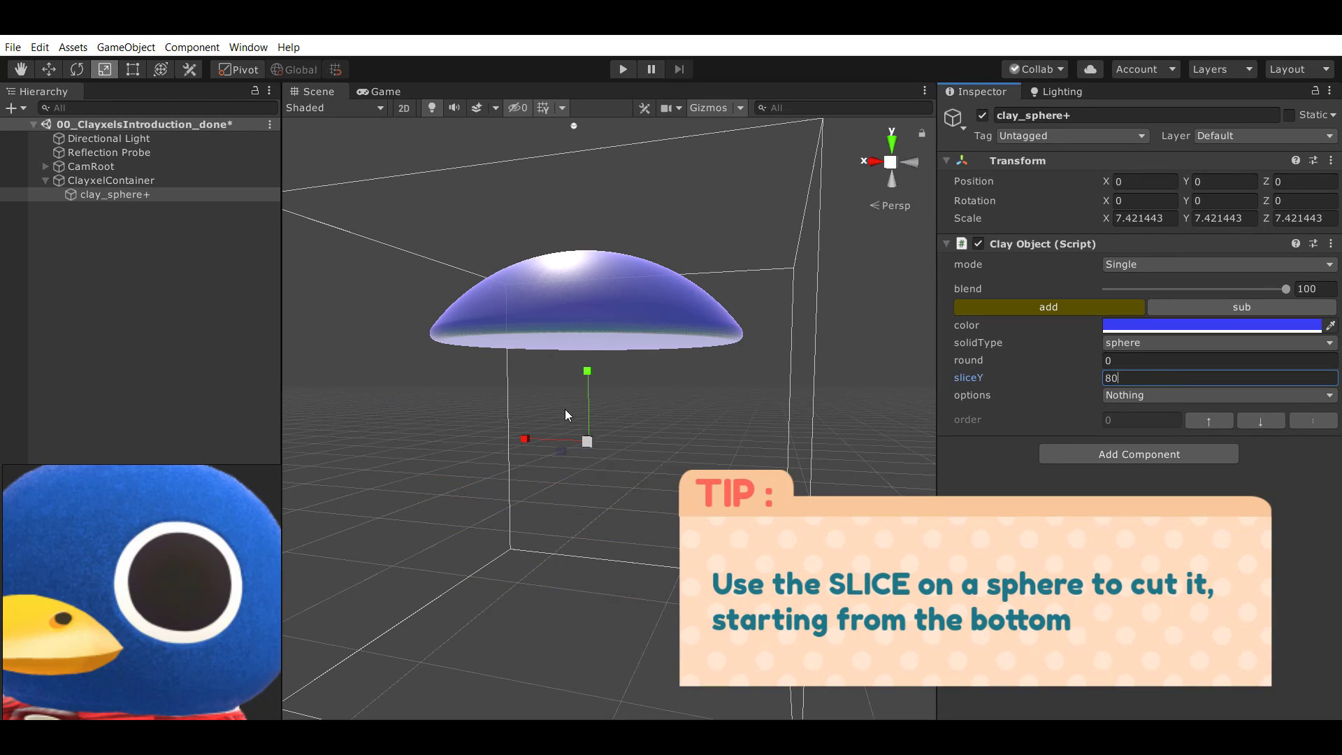
# Set the blue sphere's sliceY to 57.3 and its round to 52.3 to form the head shape.
pyautogui.moveTo(1075, 380); pyautogui.dragTo(1007, 391)
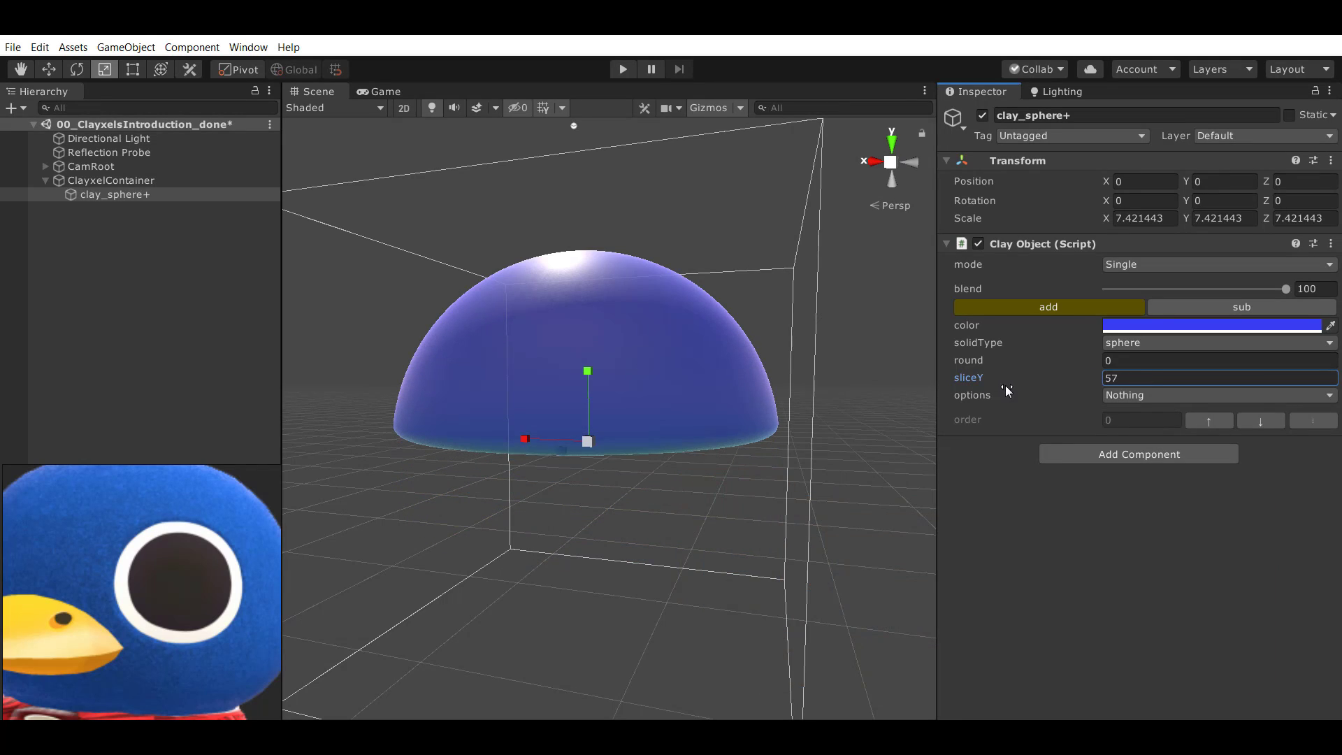
pyautogui.moveTo(770, 368)
pyautogui.keyDown('alt'); pyautogui.mouseDown()
pyautogui.moveTo(851, 357)
pyautogui.moveTo(787, 363)
pyautogui.mouseUp(); pyautogui.keyUp('alt')
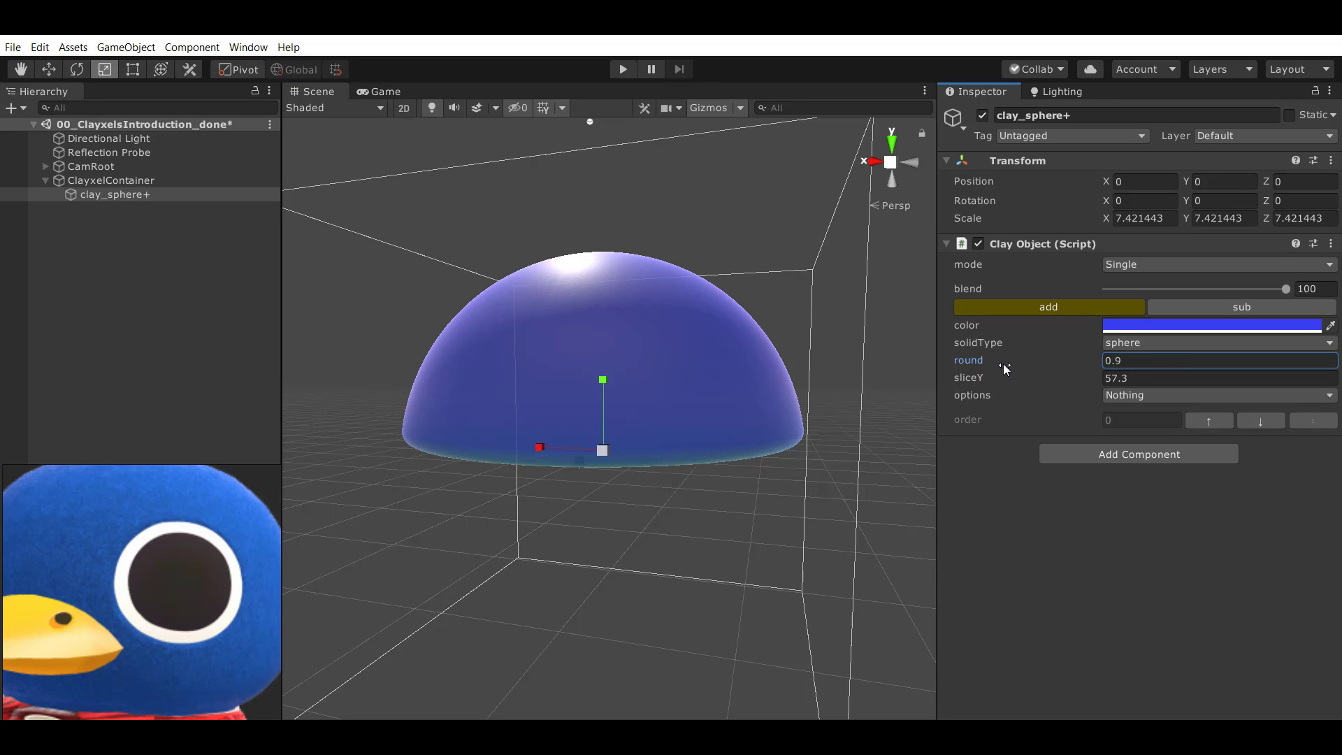
pyautogui.moveTo(1003, 364); pyautogui.dragTo(1147, 356)
pyautogui.keyDown('alt'); pyautogui.moveTo(749, 418); pyautogui.dragTo(733, 421, button='right'); pyautogui.keyUp('alt')
pyautogui.keyDown('alt'); pyautogui.moveTo(738, 396); pyautogui.dragTo(603, 443); pyautogui.keyUp('alt')
pyautogui.keyDown('alt'); pyautogui.moveTo(604, 443); pyautogui.dragTo(559, 437, button='right'); pyautogui.keyUp('alt')
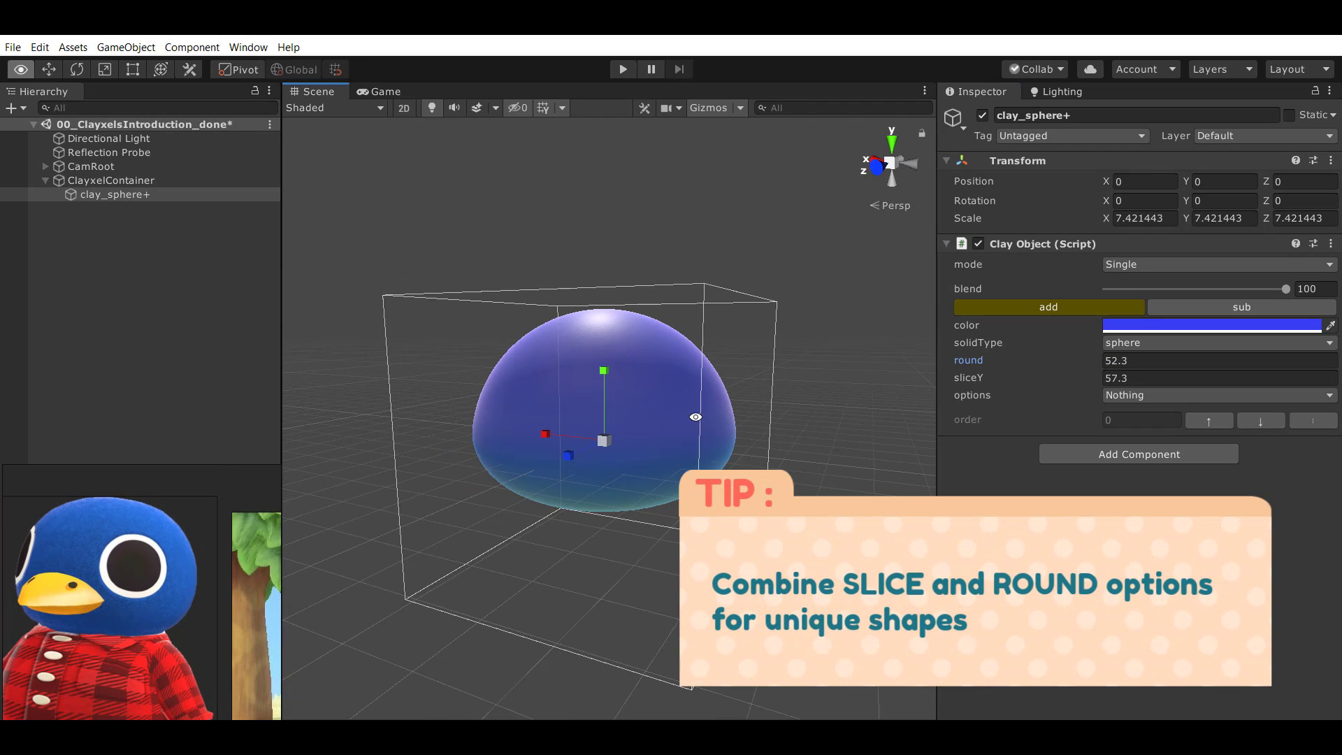
# Stretch the head shape to a Y scale of about 7.71 and lower it to Y -0.75.
pyautogui.keyDown('alt'); pyautogui.moveTo(738, 404); pyautogui.dragTo(608, 406); pyautogui.keyUp('alt')
pyautogui.press('w')
pyautogui.keyDown('alt'); pyautogui.moveTo(769, 442); pyautogui.dragTo(662, 462); pyautogui.keyUp('alt')
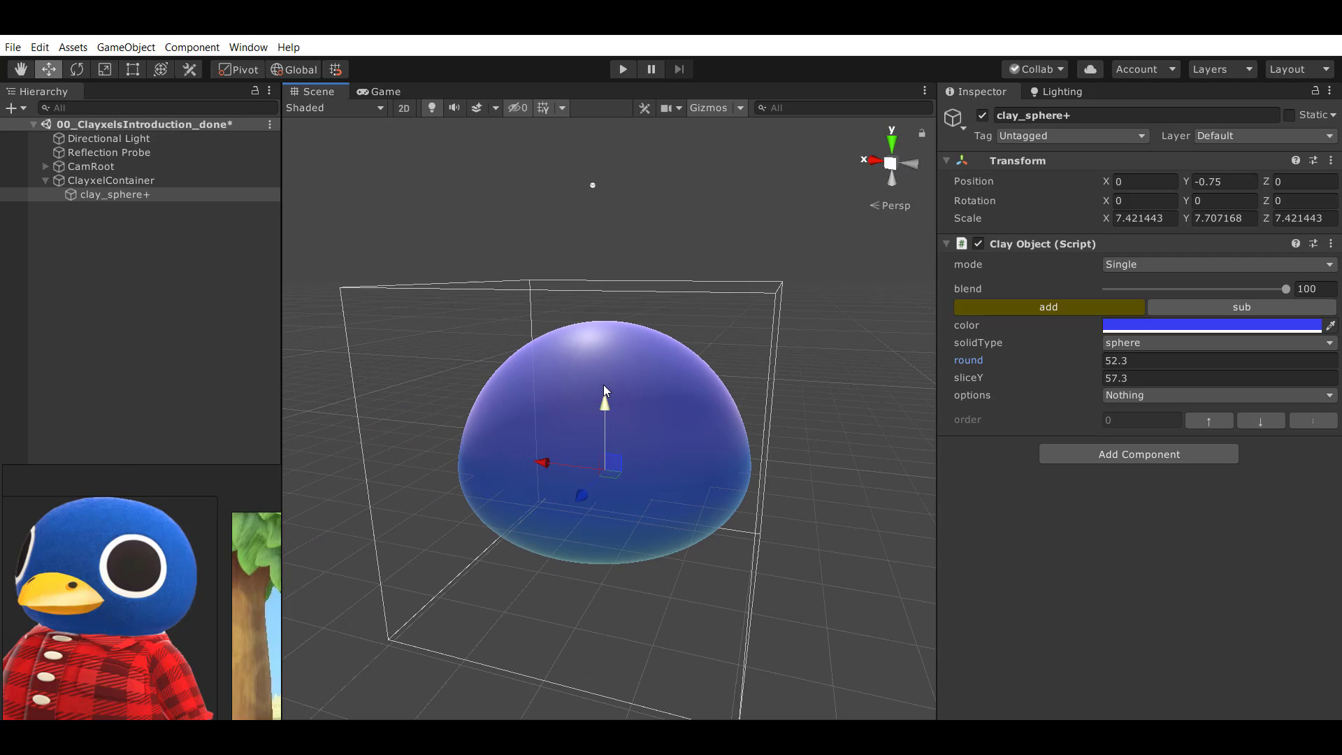
pyautogui.keyDown('alt'); pyautogui.moveTo(604, 390); pyautogui.dragTo(184, 243); pyautogui.keyUp('alt')
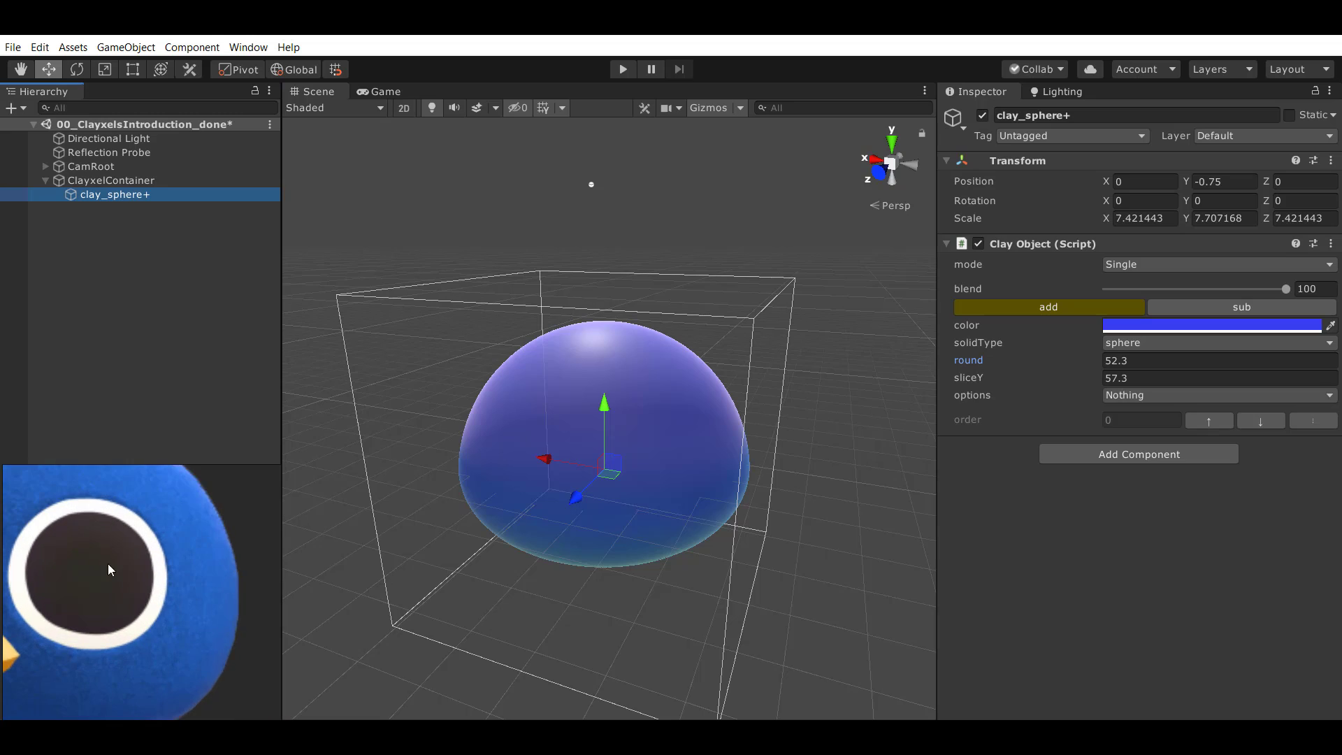
pyautogui.keyDown('alt'); pyautogui.moveTo(540, 357); pyautogui.dragTo(537, 381, button='right'); pyautogui.keyUp('alt')
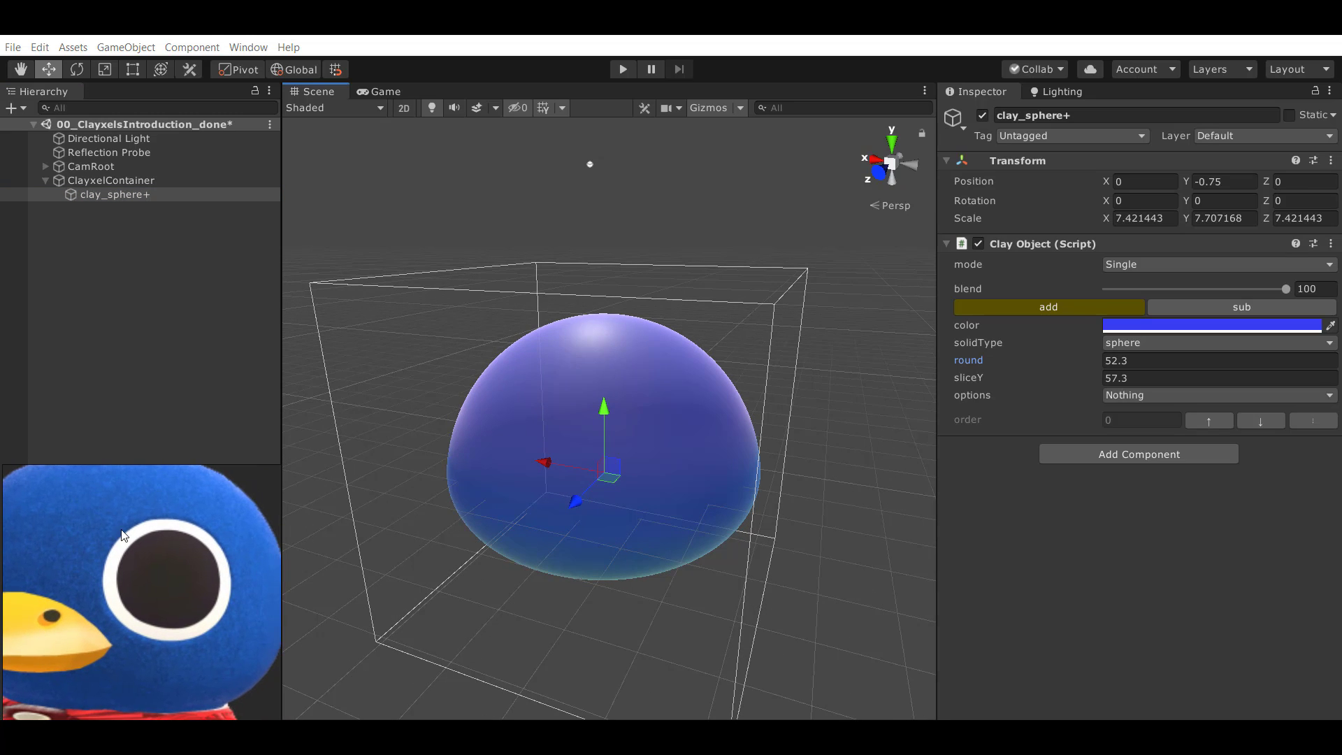
# Add a clay cube to the ClayxelContainer and move it out of the head to X -1.26, Y 3.35.
pyautogui.click(158, 185)
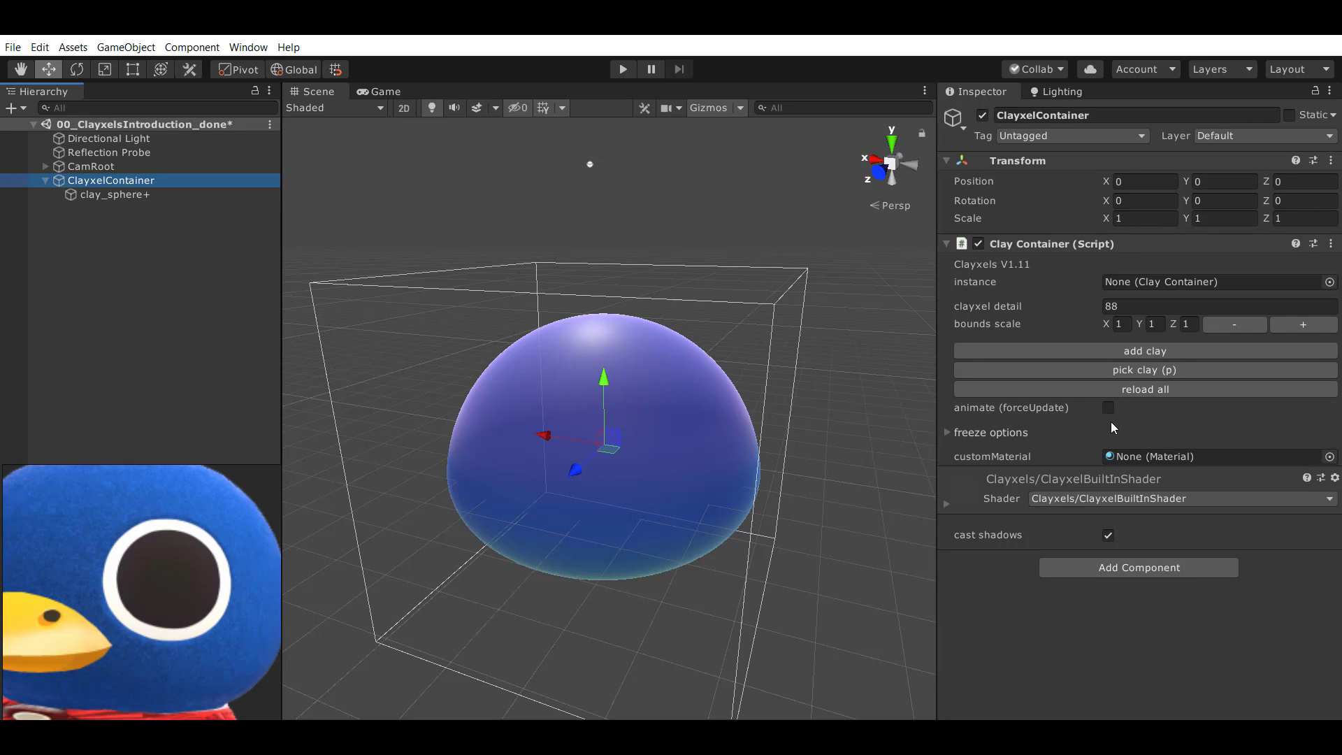
pyautogui.click(1145, 351)
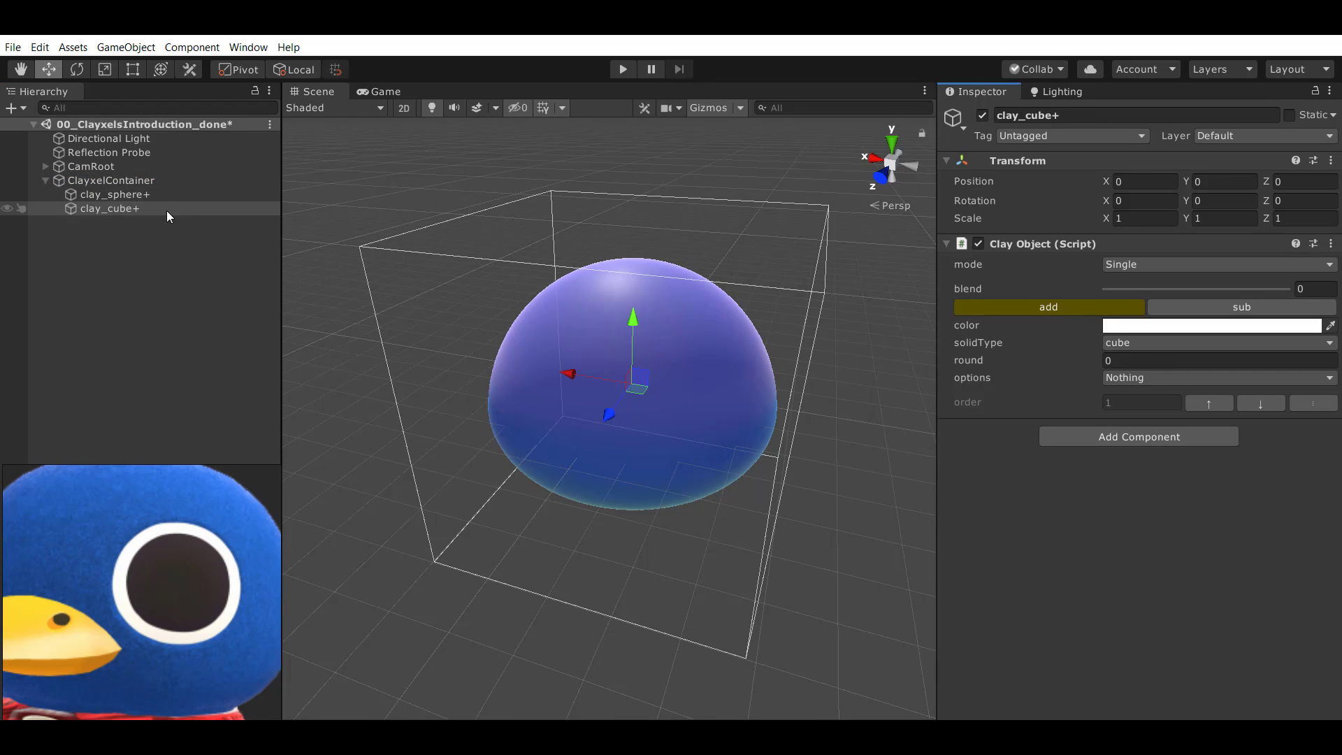
pyautogui.keyDown('alt'); pyautogui.moveTo(665, 276); pyautogui.dragTo(508, 373); pyautogui.keyUp('alt')
pyautogui.keyDown('alt'); pyautogui.moveTo(508, 373); pyautogui.dragTo(695, 347, button='right'); pyautogui.keyUp('alt')
pyautogui.keyDown('alt'); pyautogui.moveTo(694, 347); pyautogui.dragTo(716, 317); pyautogui.keyUp('alt')
pyautogui.keyDown('alt'); pyautogui.moveTo(715, 318); pyautogui.dragTo(604, 357, button='right'); pyautogui.keyUp('alt')
pyautogui.keyDown('alt'); pyautogui.moveTo(604, 357); pyautogui.dragTo(593, 260); pyautogui.keyUp('alt')
pyautogui.keyDown('alt'); pyautogui.moveTo(594, 261); pyautogui.dragTo(627, 338, button='right'); pyautogui.keyUp('alt')
pyautogui.keyDown('alt'); pyautogui.moveTo(626, 338); pyautogui.dragTo(613, 371); pyautogui.keyUp('alt')
pyautogui.keyDown('alt'); pyautogui.moveTo(613, 371); pyautogui.dragTo(543, 383, button='right'); pyautogui.keyUp('alt')
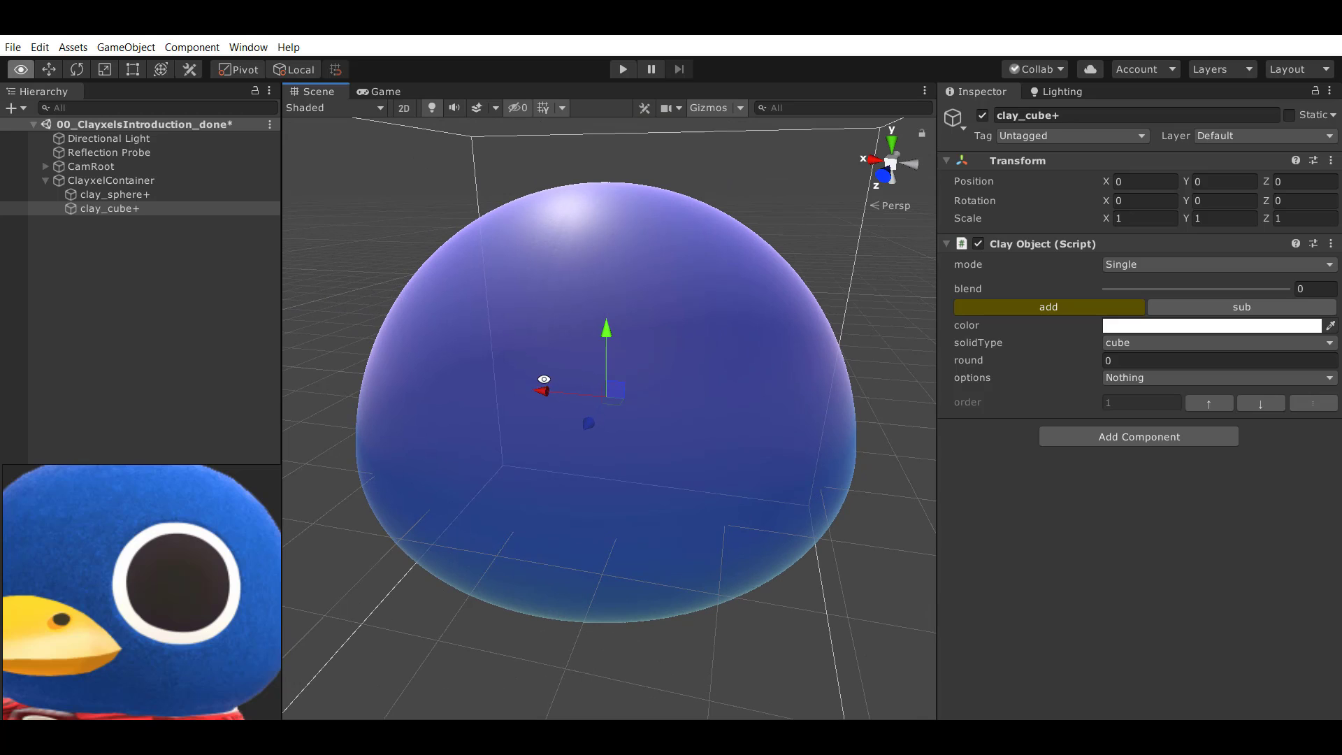
pyautogui.keyDown('alt'); pyautogui.moveTo(651, 355); pyautogui.dragTo(599, 338, button='right'); pyautogui.keyUp('alt')
pyautogui.click(129, 209)
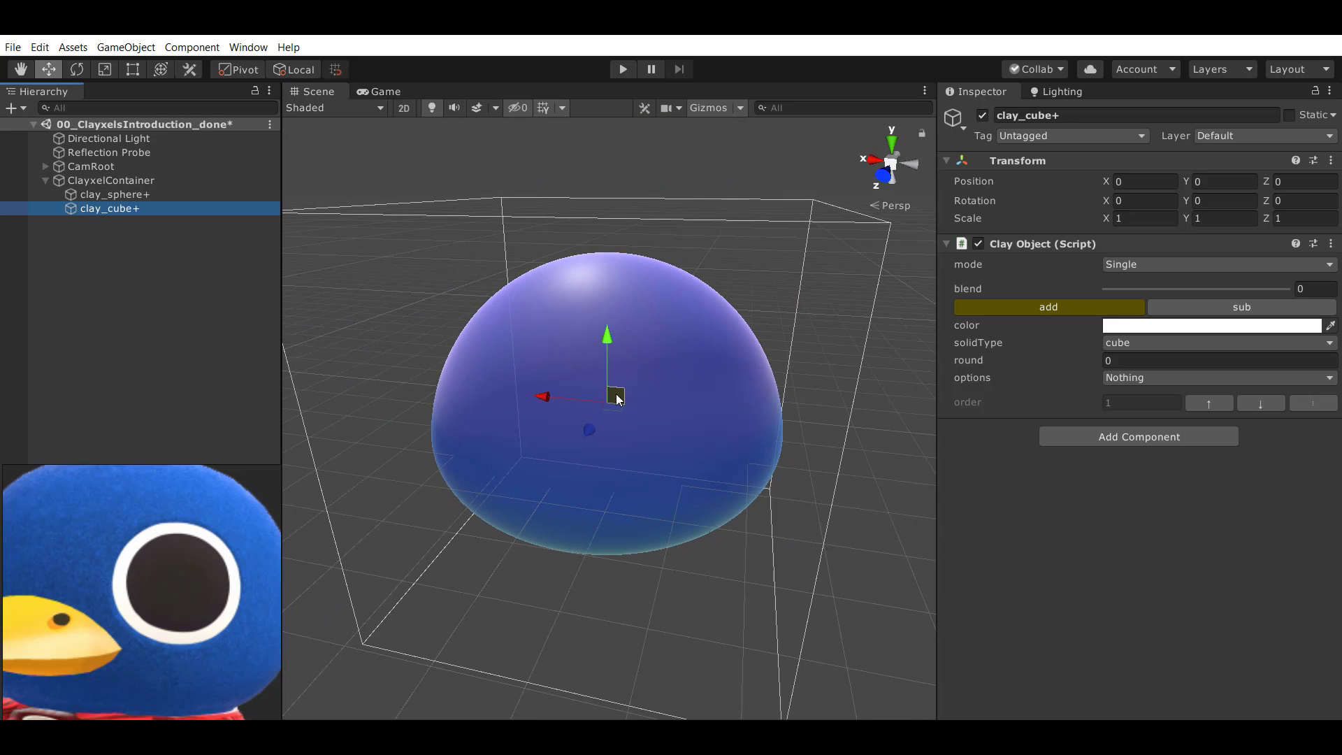
pyautogui.moveTo(627, 228); pyautogui.dragTo(665, 352)
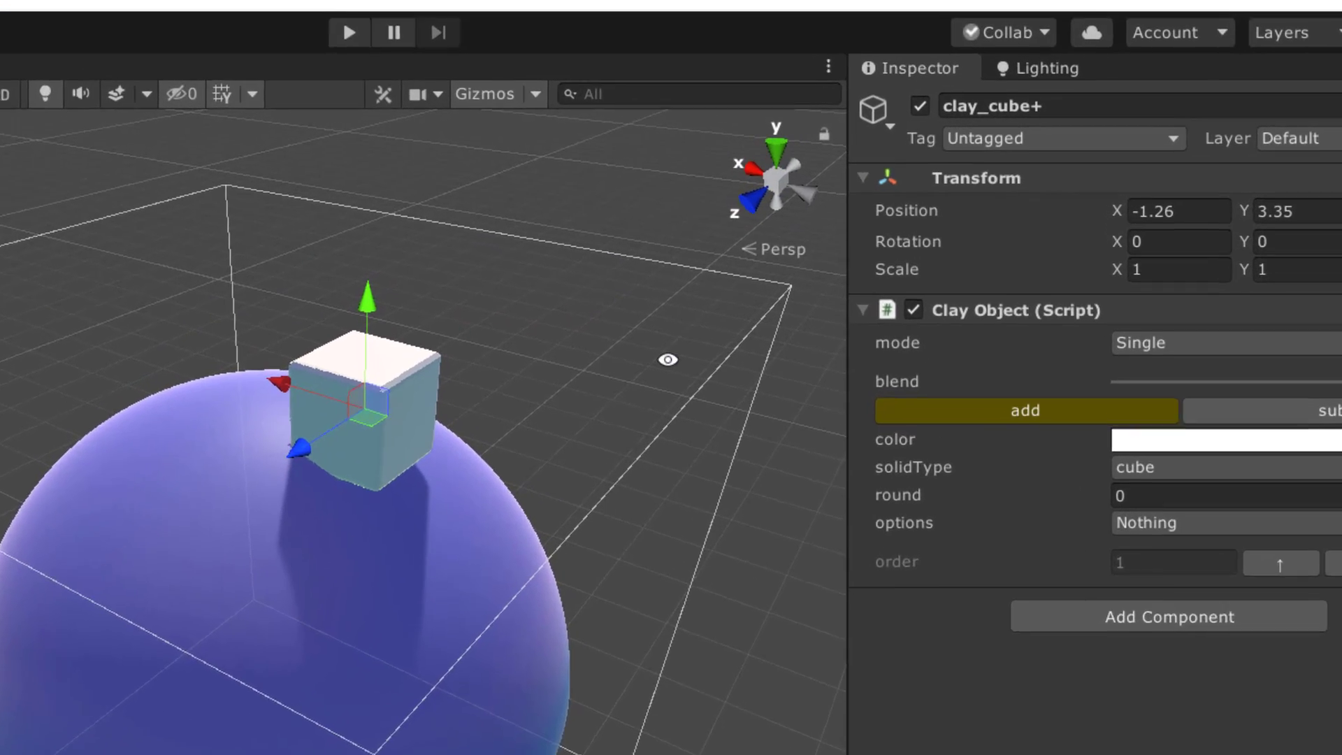
# View the head with the X axis pointing right and move the clay cube to X 1.25, Z -1.8.
pyautogui.keyDown('alt'); pyautogui.moveTo(820, 274); pyautogui.dragTo(231, 237); pyautogui.keyUp('alt')
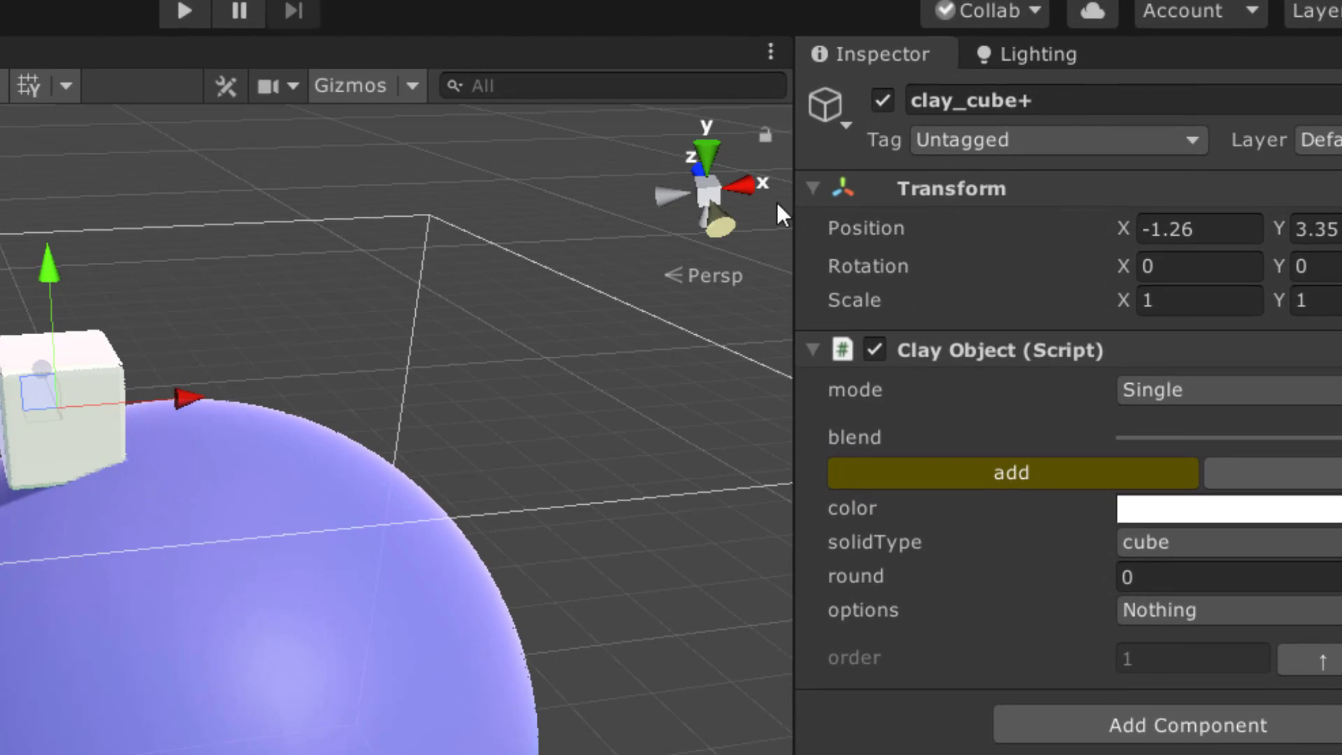
pyautogui.moveTo(326, 461); pyautogui.dragTo(328, 428, button='middle')
pyautogui.keyDown('alt'); pyautogui.moveTo(706, 328); pyautogui.dragTo(614, 324); pyautogui.keyUp('alt')
pyautogui.moveTo(615, 324); pyautogui.dragTo(402, 341, button='middle')
pyautogui.keyDown('alt'); pyautogui.moveTo(168, 360); pyautogui.dragTo(2, 458); pyautogui.keyUp('alt')
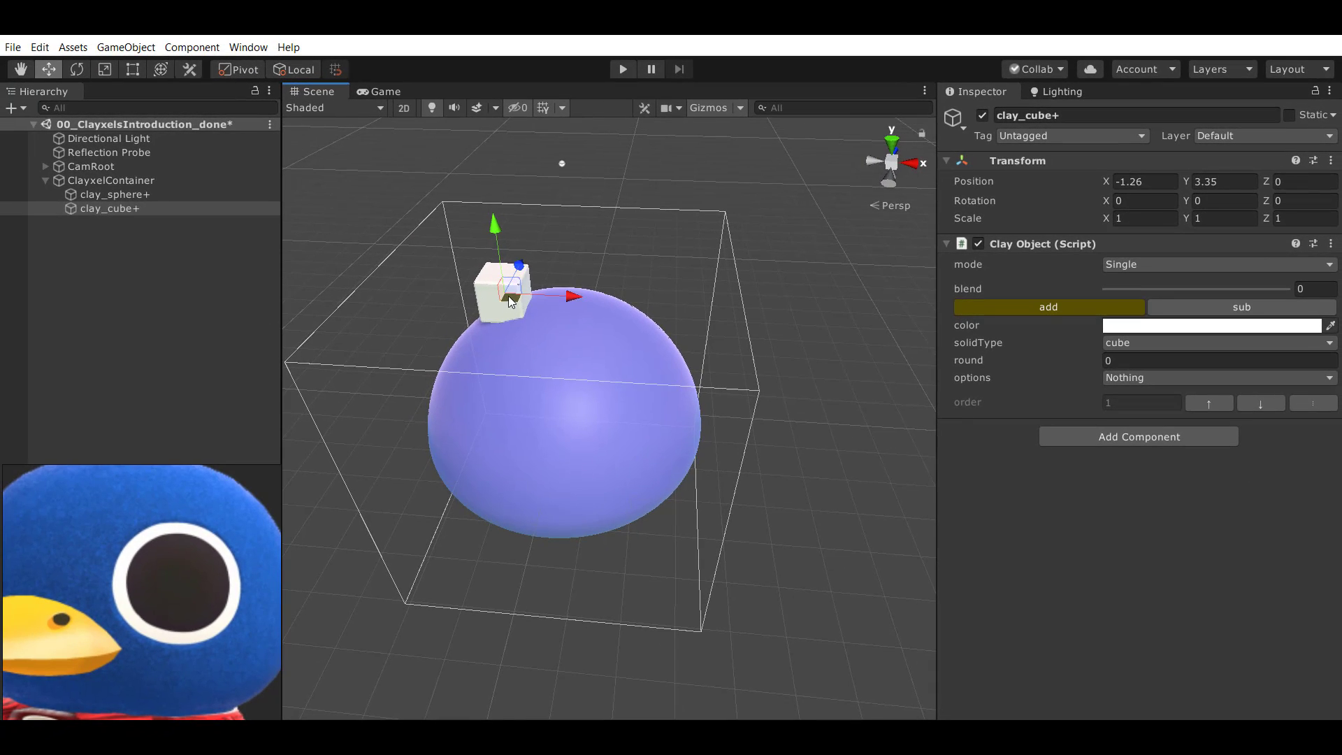
pyautogui.moveTo(511, 301); pyautogui.dragTo(609, 346)
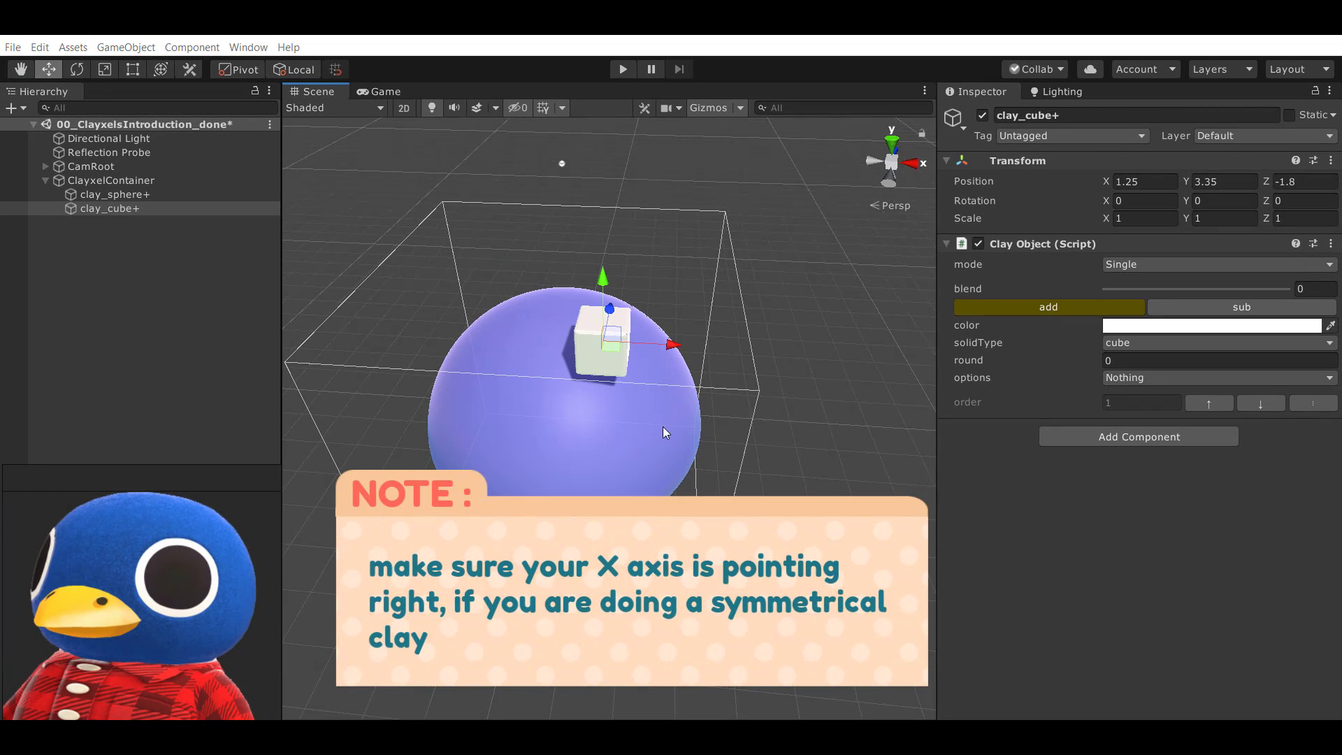
# Change the white clay cube's solidType to sphere.
pyautogui.scroll(5, 664, 434)
pyautogui.click(118, 214)
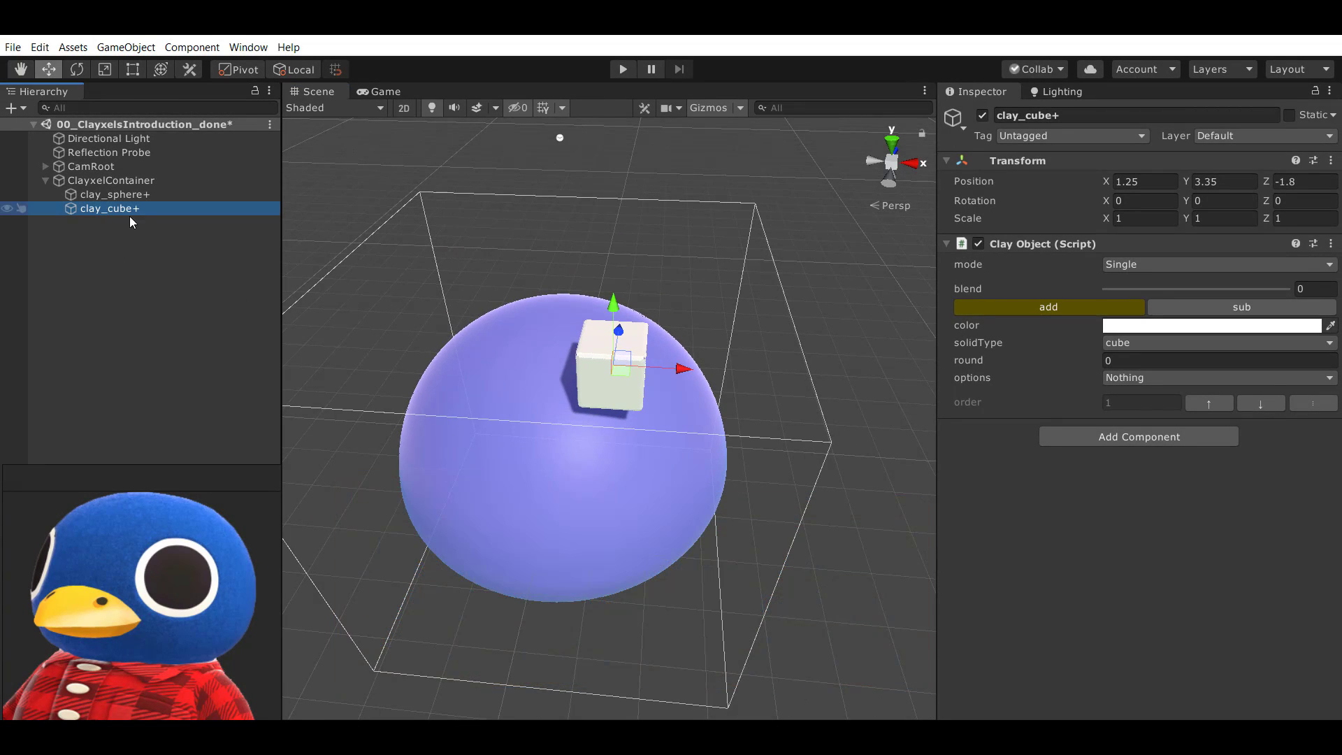
pyautogui.scroll(2, 472, 383)
pyautogui.click(1195, 342)
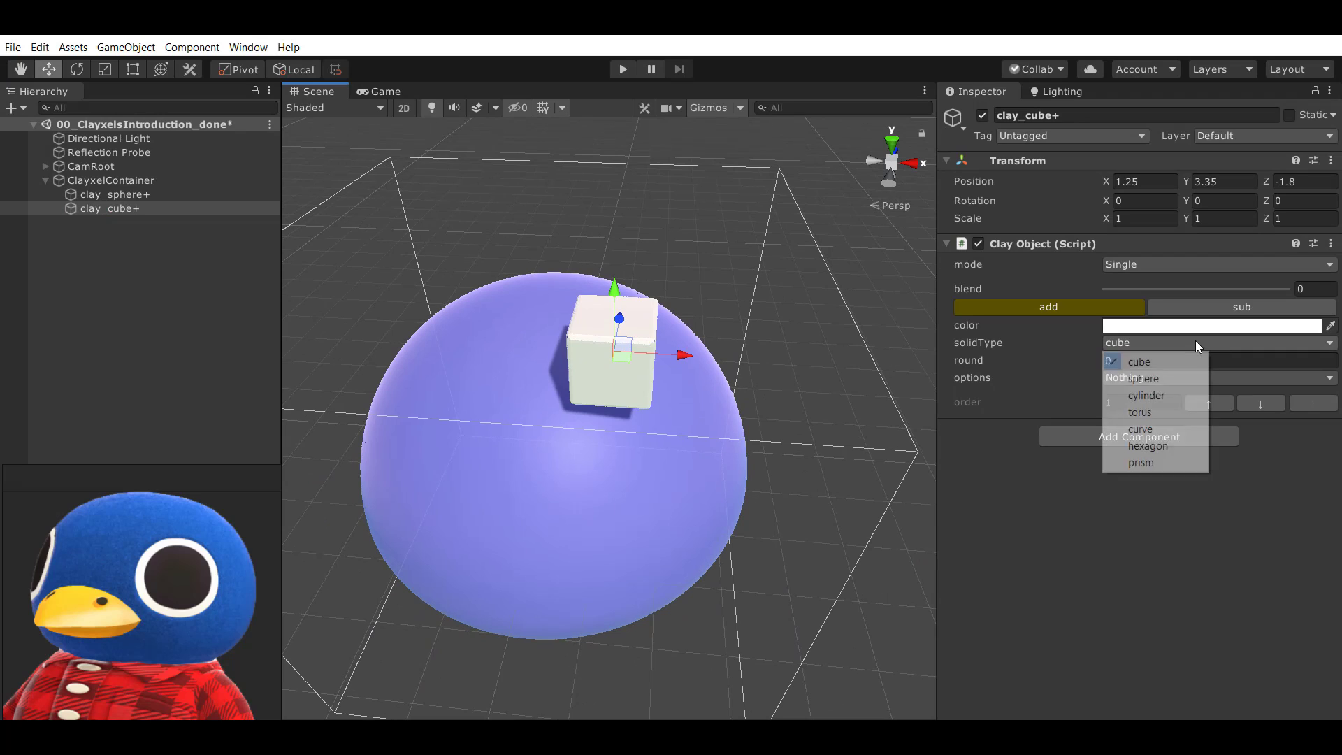
pyautogui.click(1153, 379)
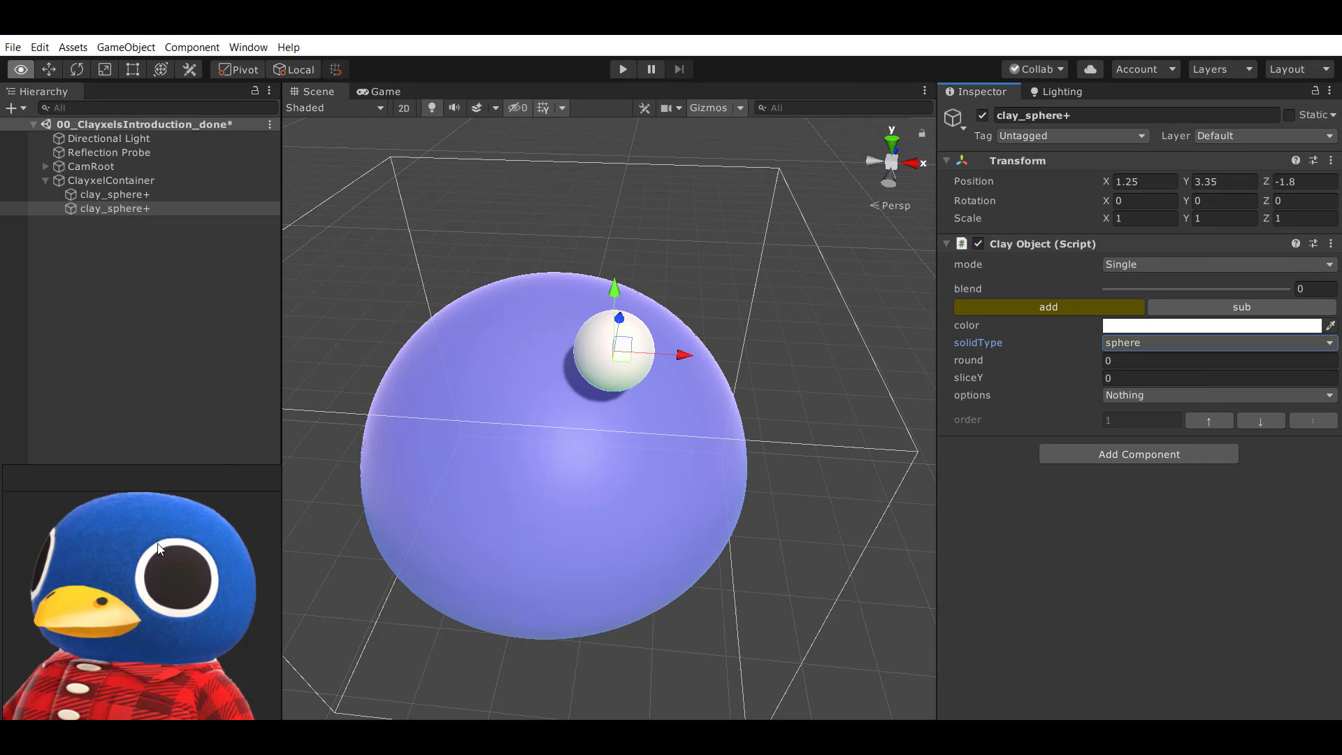
# Scale the white sphere uniformly to about 1.81 and move it to the eye position at Y 1.45, Z -2.6.
pyautogui.scroll(4, 186, 556)
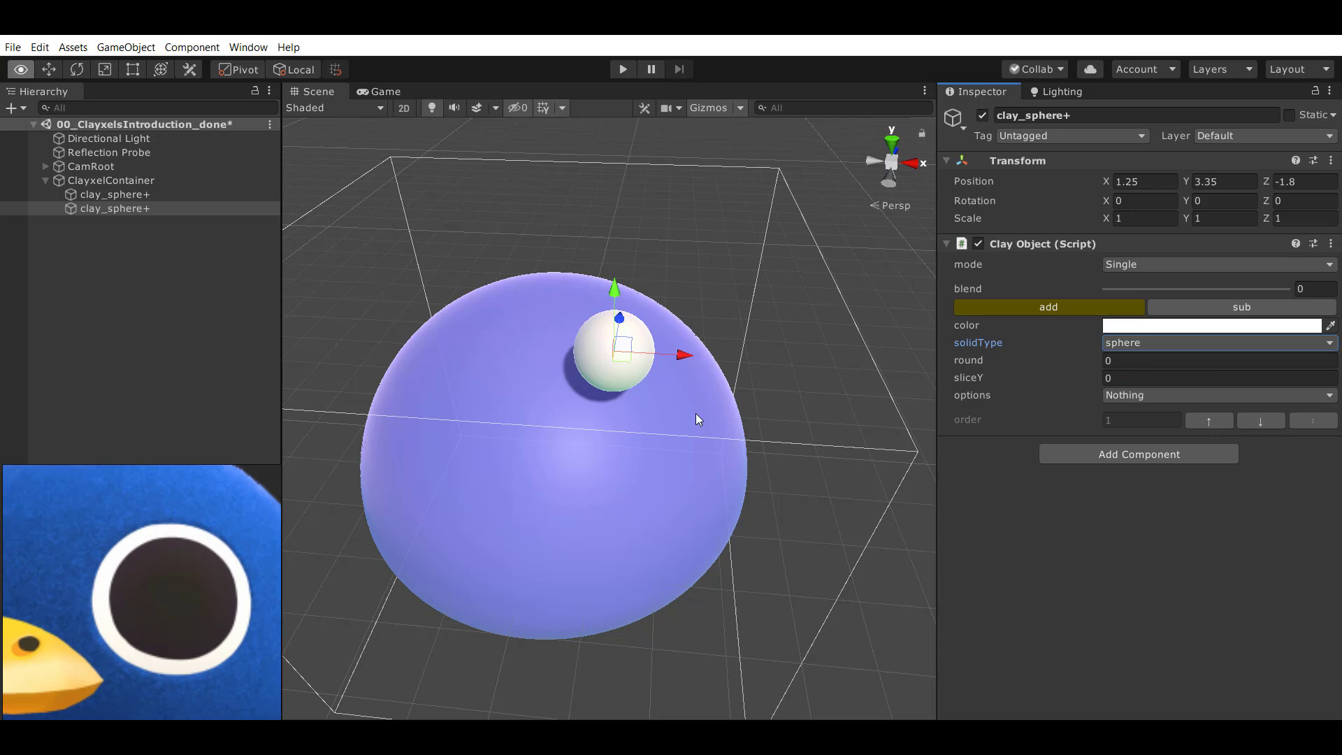
pyautogui.keyDown('alt'); pyautogui.moveTo(616, 428); pyautogui.dragTo(682, 442); pyautogui.keyUp('alt')
pyautogui.press('r')
pyautogui.press('w')
pyautogui.keyDown('alt'); pyautogui.moveTo(664, 424); pyautogui.dragTo(629, 437); pyautogui.keyUp('alt')
pyautogui.moveTo(609, 457); pyautogui.dragTo(622, 507)
pyautogui.keyDown('alt'); pyautogui.moveTo(623, 502); pyautogui.dragTo(651, 428); pyautogui.keyUp('alt')
pyautogui.keyDown('alt'); pyautogui.moveTo(650, 429); pyautogui.dragTo(728, 440); pyautogui.keyUp('alt')
pyautogui.keyDown('alt'); pyautogui.moveTo(728, 440); pyautogui.dragTo(711, 422, button='middle'); pyautogui.keyUp('alt')
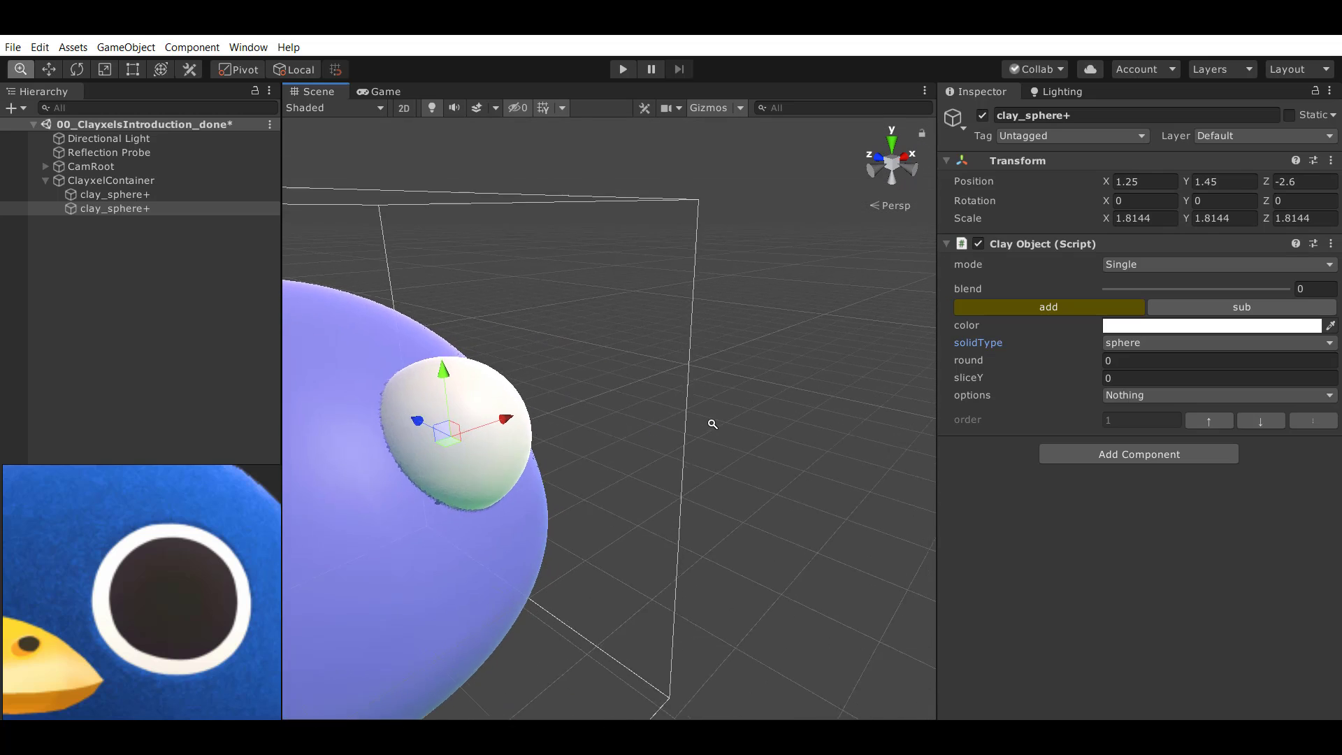
pyautogui.keyDown('alt'); pyautogui.moveTo(711, 422); pyautogui.dragTo(566, 401); pyautogui.keyUp('alt')
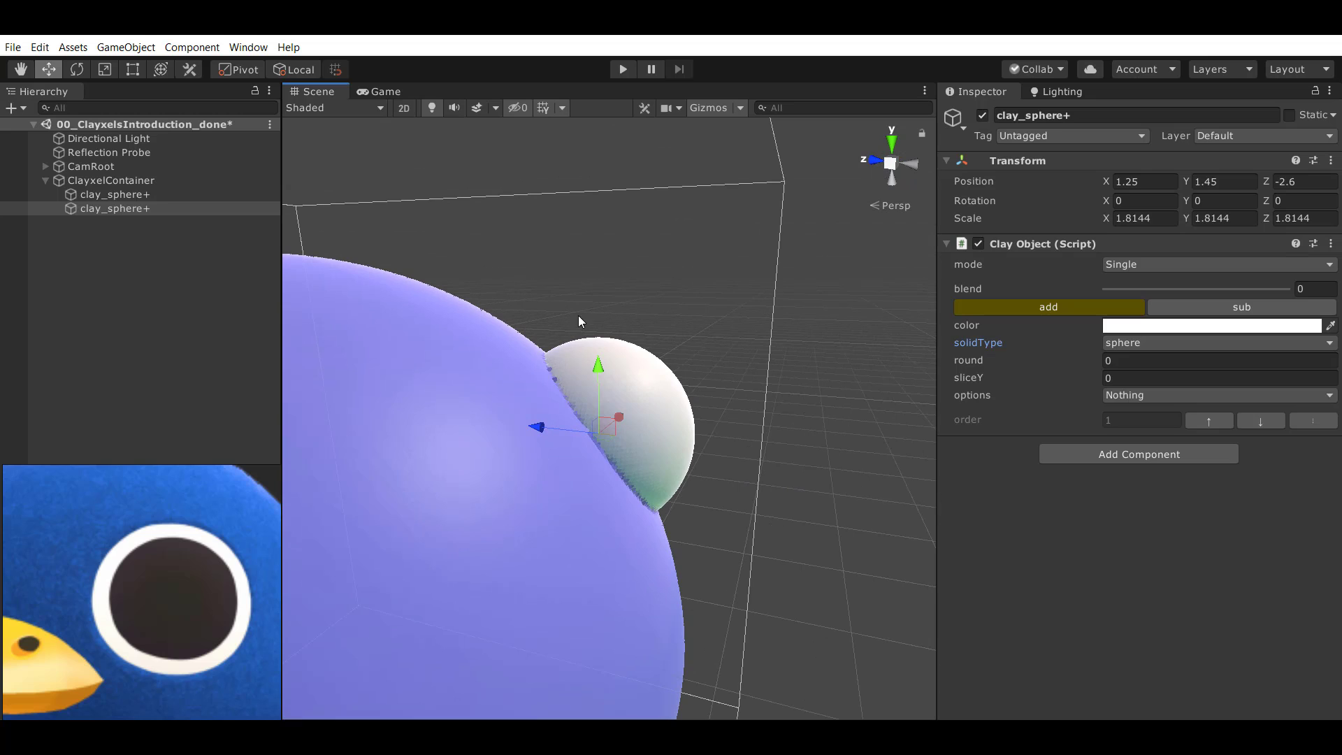
pyautogui.keyDown('alt'); pyautogui.moveTo(577, 316); pyautogui.dragTo(624, 418); pyautogui.keyUp('alt')
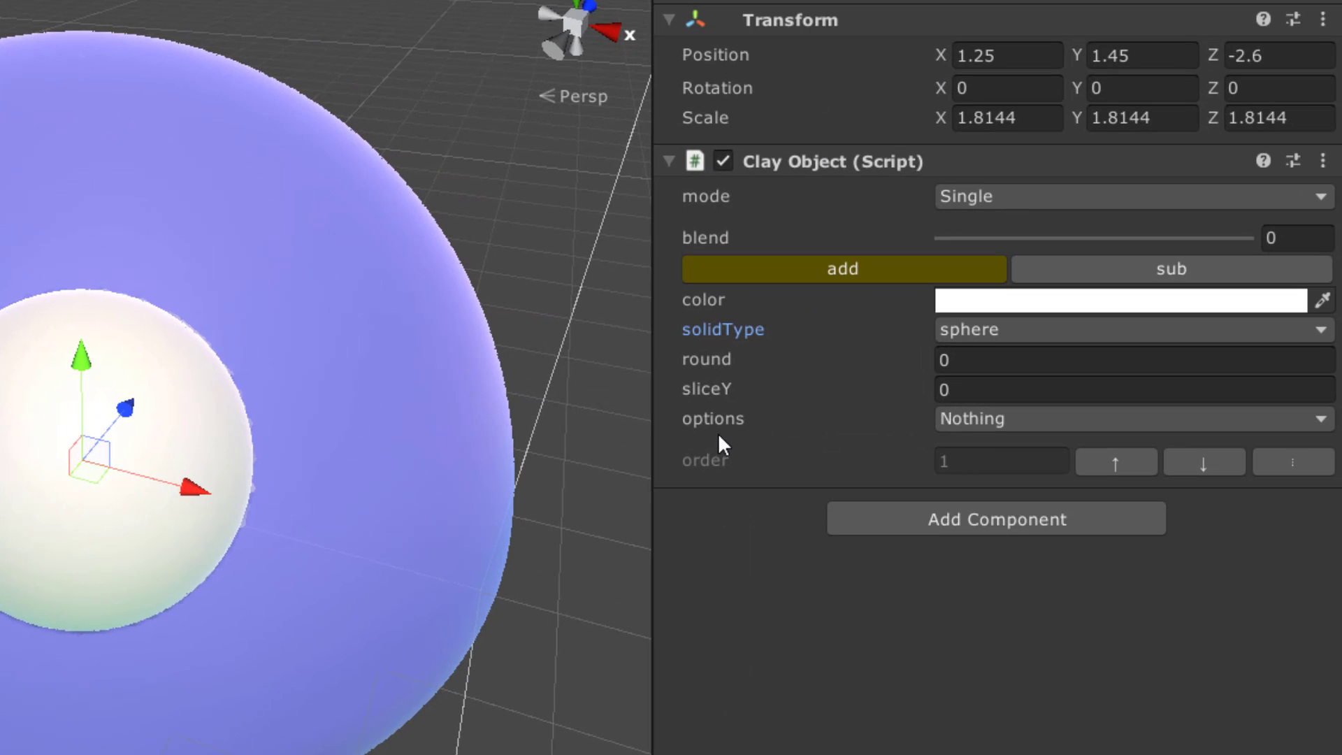
# Set the white eye sphere's options to painter and move it to Y 1.31, Z -2.61.
pyautogui.click(991, 422)
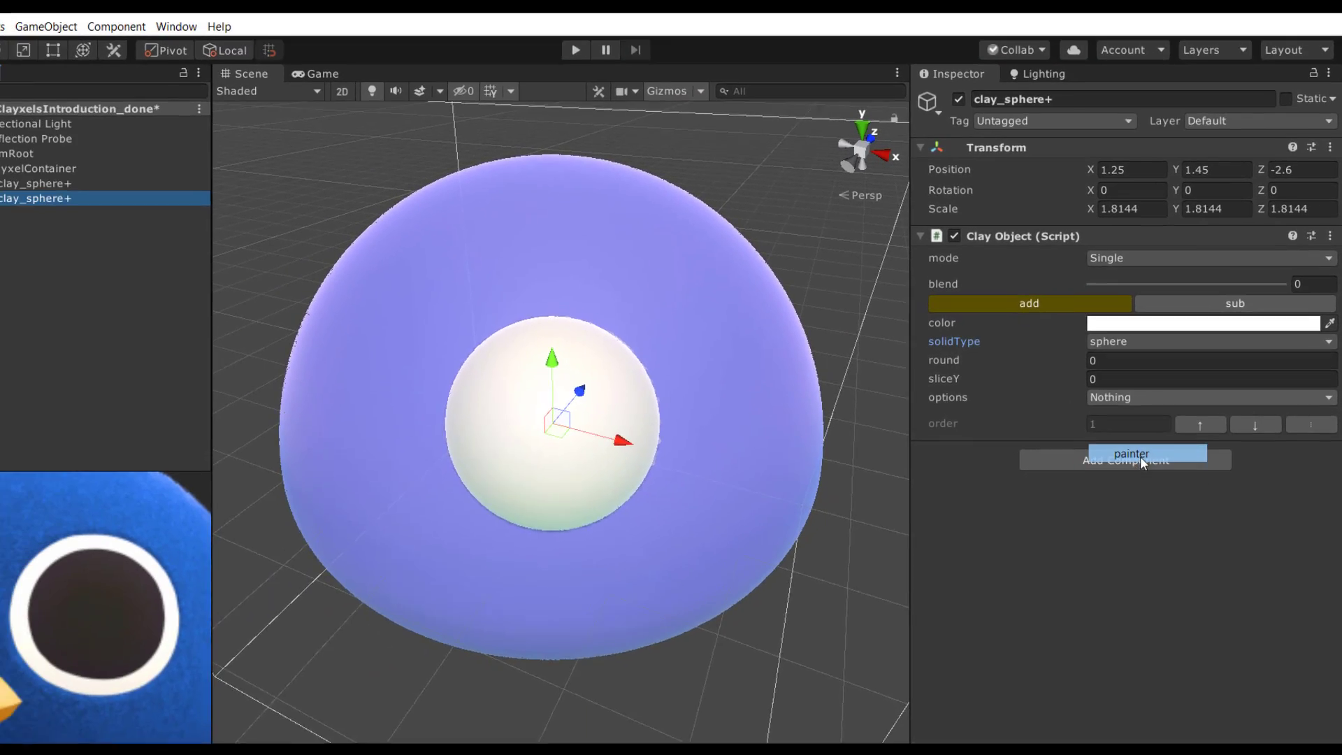
pyautogui.click(1022, 514)
pyautogui.keyDown('alt'); pyautogui.moveTo(308, 266); pyautogui.dragTo(494, 267); pyautogui.keyUp('alt')
pyautogui.moveTo(844, 306)
pyautogui.keyDown('alt'); pyautogui.mouseDown()
pyautogui.moveTo(731, 392)
pyautogui.moveTo(715, 383)
pyautogui.moveTo(715, 338)
pyautogui.moveTo(720, 398)
pyautogui.mouseUp(); pyautogui.keyUp('alt')
pyautogui.keyDown('alt'); pyautogui.moveTo(720, 402); pyautogui.dragTo(518, 431); pyautogui.keyUp('alt')
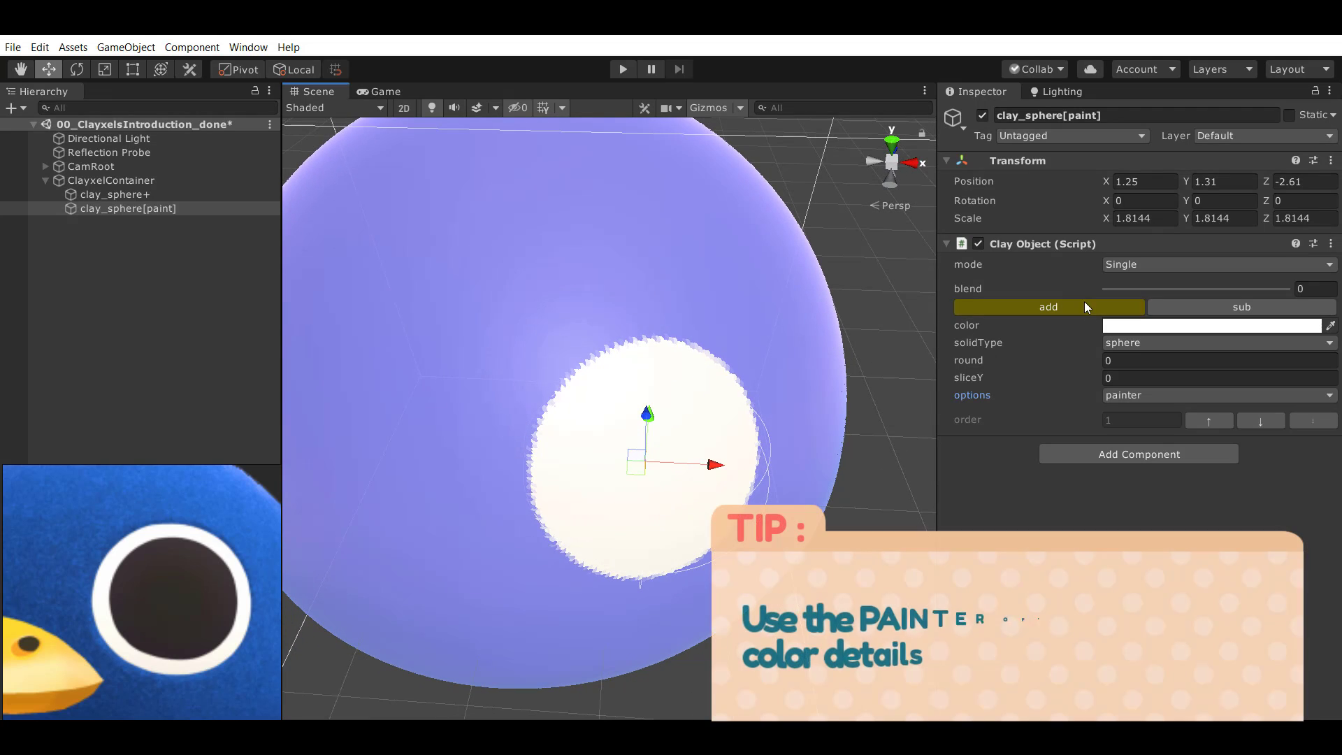
# Color the painted eye sphere red and move it to X 1.495, Z -2.663.
pyautogui.click(1119, 325)
pyautogui.moveTo(1123, 293); pyautogui.dragTo(1150, 273)
pyautogui.scroll(-5, 572, 459)
pyautogui.moveTo(571, 459)
pyautogui.keyDown('alt'); pyautogui.mouseDown()
pyautogui.moveTo(567, 447)
pyautogui.moveTo(653, 457)
pyautogui.moveTo(476, 486)
pyautogui.moveTo(705, 454)
pyautogui.moveTo(675, 441)
pyautogui.mouseUp(); pyautogui.keyUp('alt')
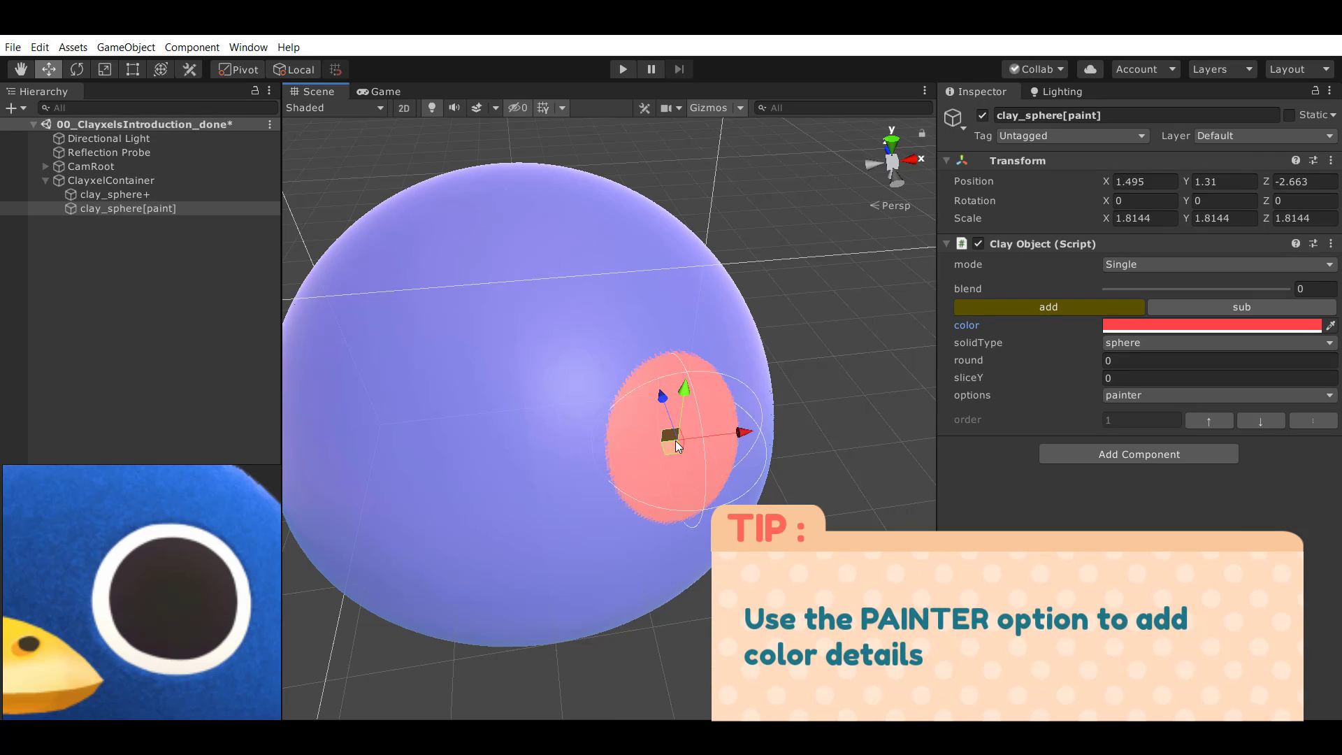
pyautogui.press('alt')
pyautogui.keyDown('alt'); pyautogui.moveTo(565, 454); pyautogui.dragTo(615, 458); pyautogui.keyUp('alt')
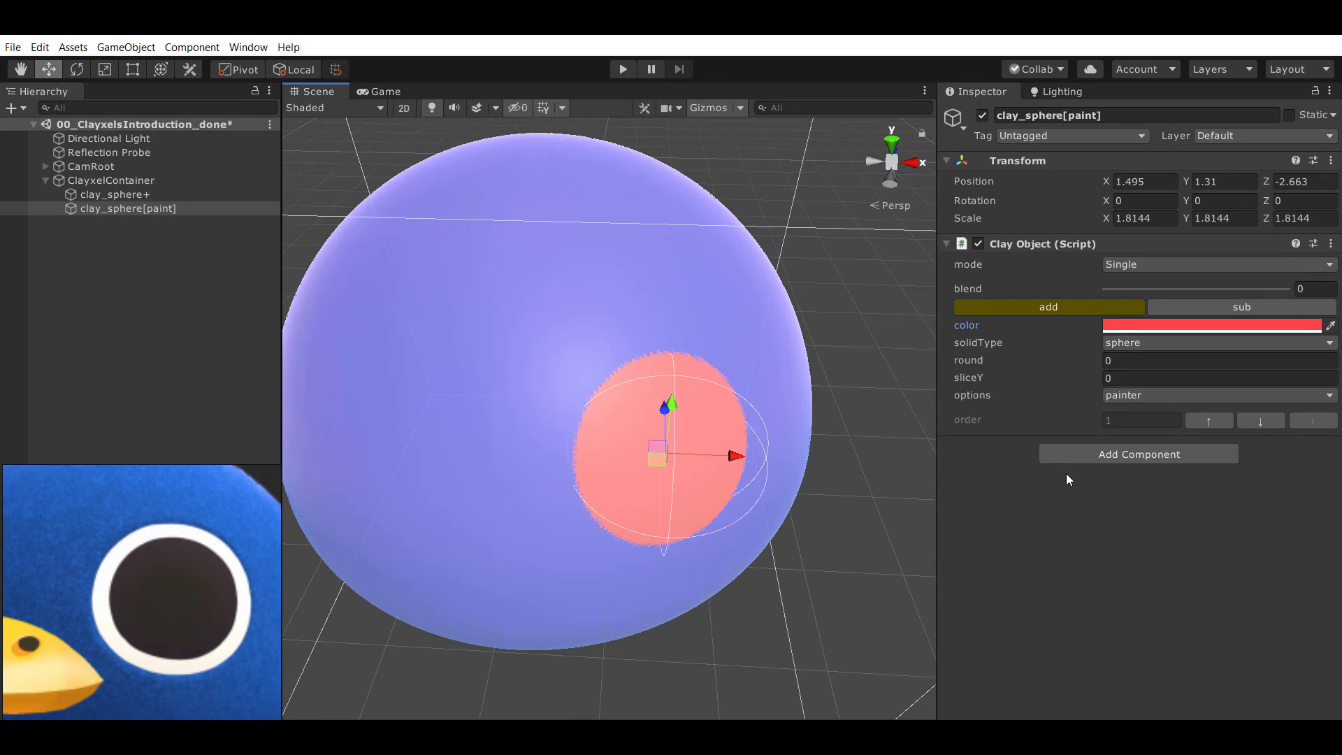
# Switch the eye sphere's painter option off and back on to compare solid clay with painted color.
pyautogui.click(1153, 392)
pyautogui.click(1140, 447)
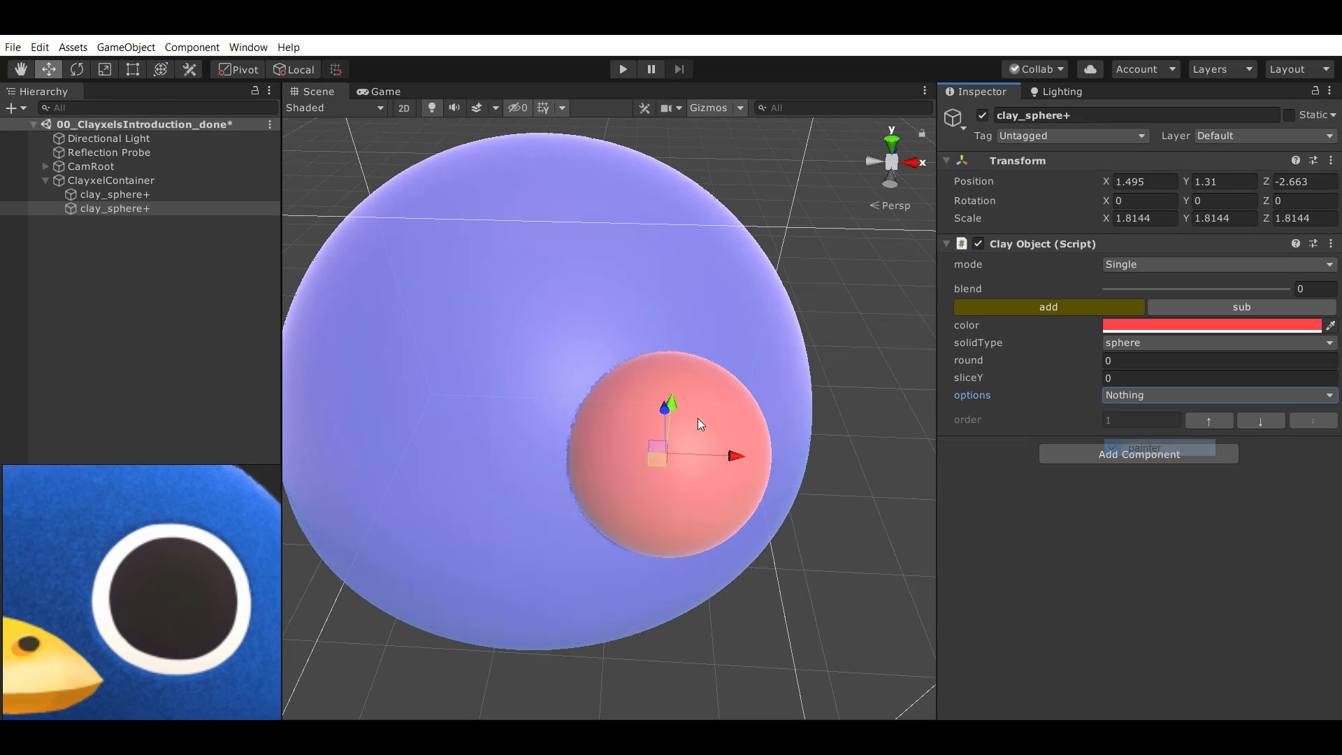
pyautogui.moveTo(698, 418)
pyautogui.keyDown('alt'); pyautogui.mouseDown()
pyautogui.moveTo(658, 333)
pyautogui.moveTo(576, 410)
pyautogui.mouseUp(); pyautogui.keyUp('alt')
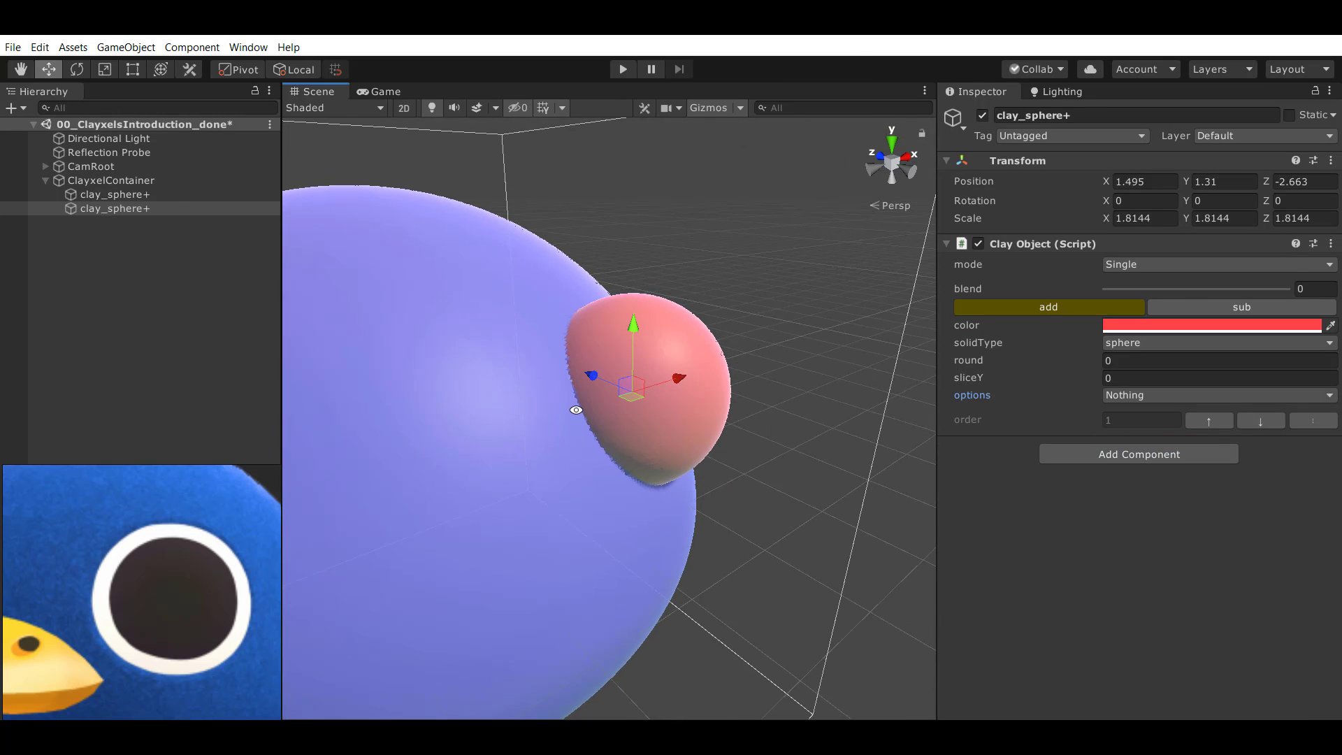
pyautogui.click(1126, 397)
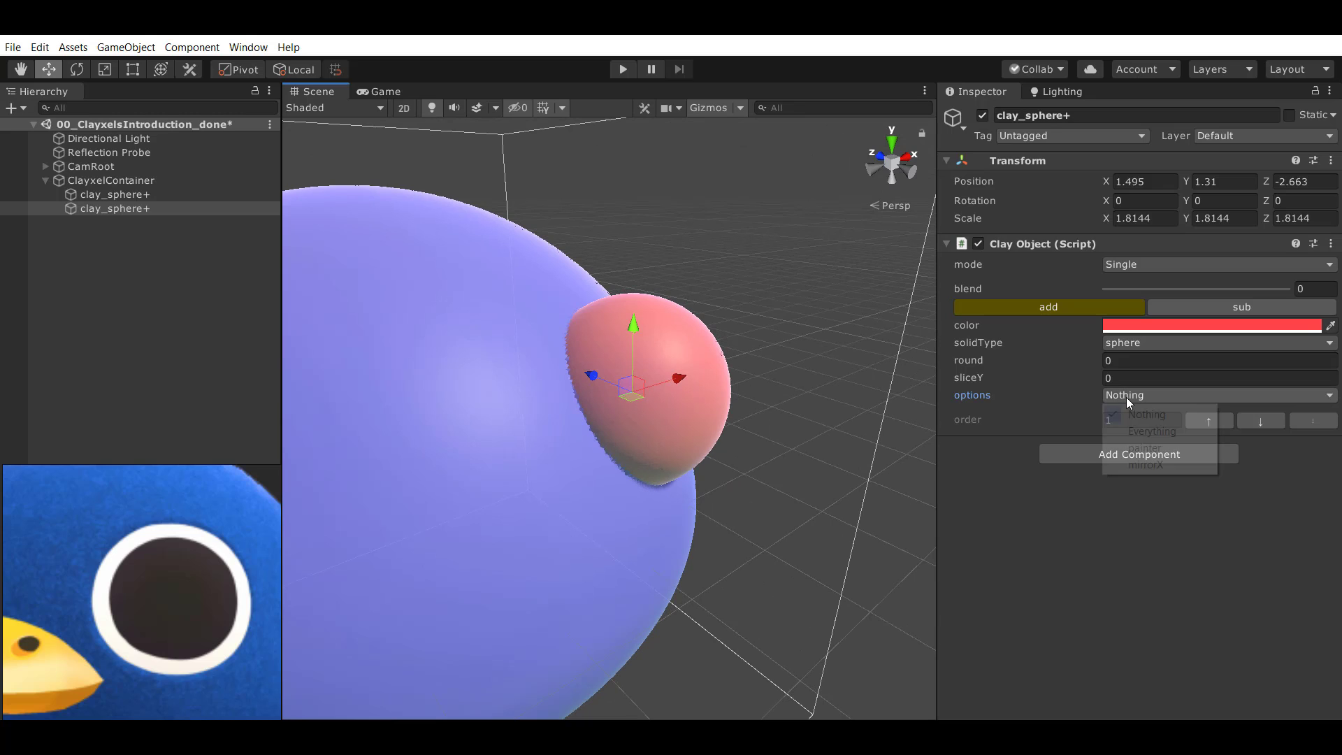
pyautogui.click(1141, 446)
# Recolor the painted eye sphere white and scale it uniformly to about 2.15.
pyautogui.click(1141, 327)
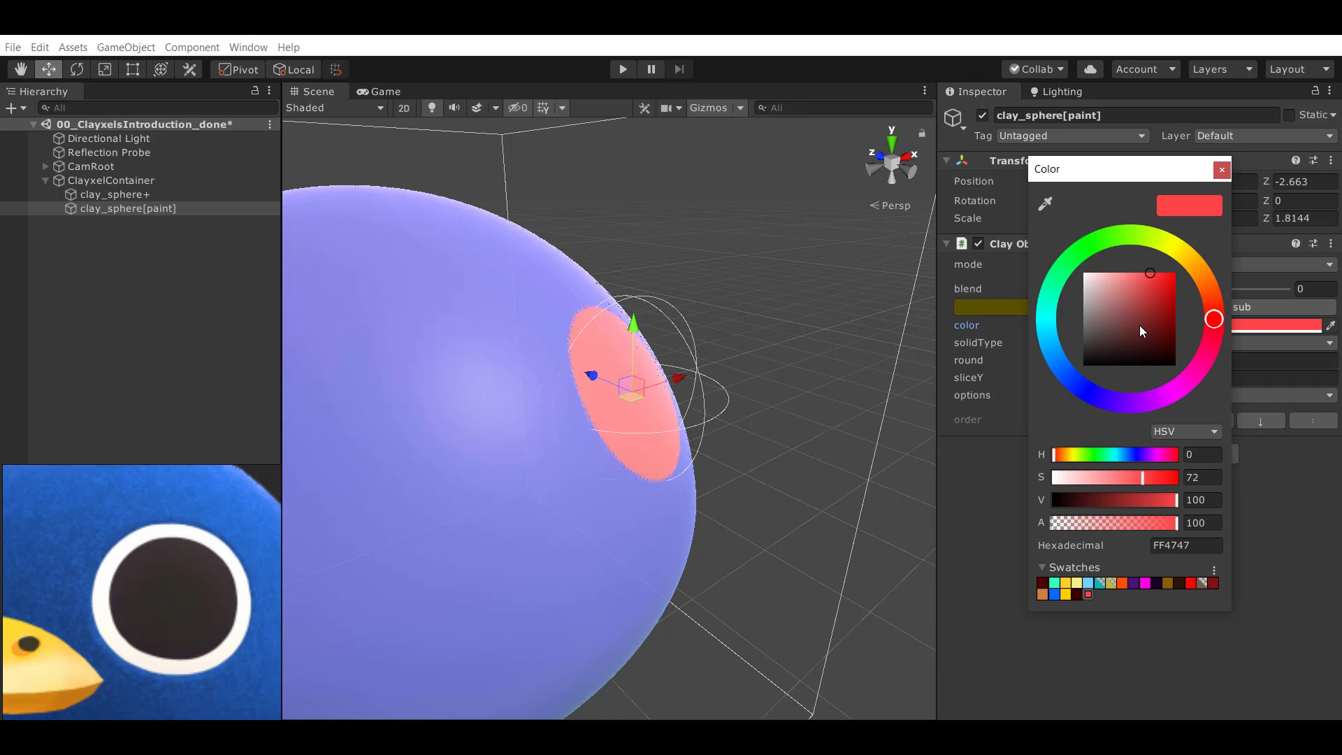
pyautogui.moveTo(1115, 291); pyautogui.dragTo(1083, 263)
pyautogui.scroll(-3, 803, 371)
pyautogui.keyDown('alt'); pyautogui.moveTo(776, 374); pyautogui.dragTo(560, 412); pyautogui.keyUp('alt')
pyautogui.press('r')
pyautogui.moveTo(629, 421); pyautogui.dragTo(645, 430)
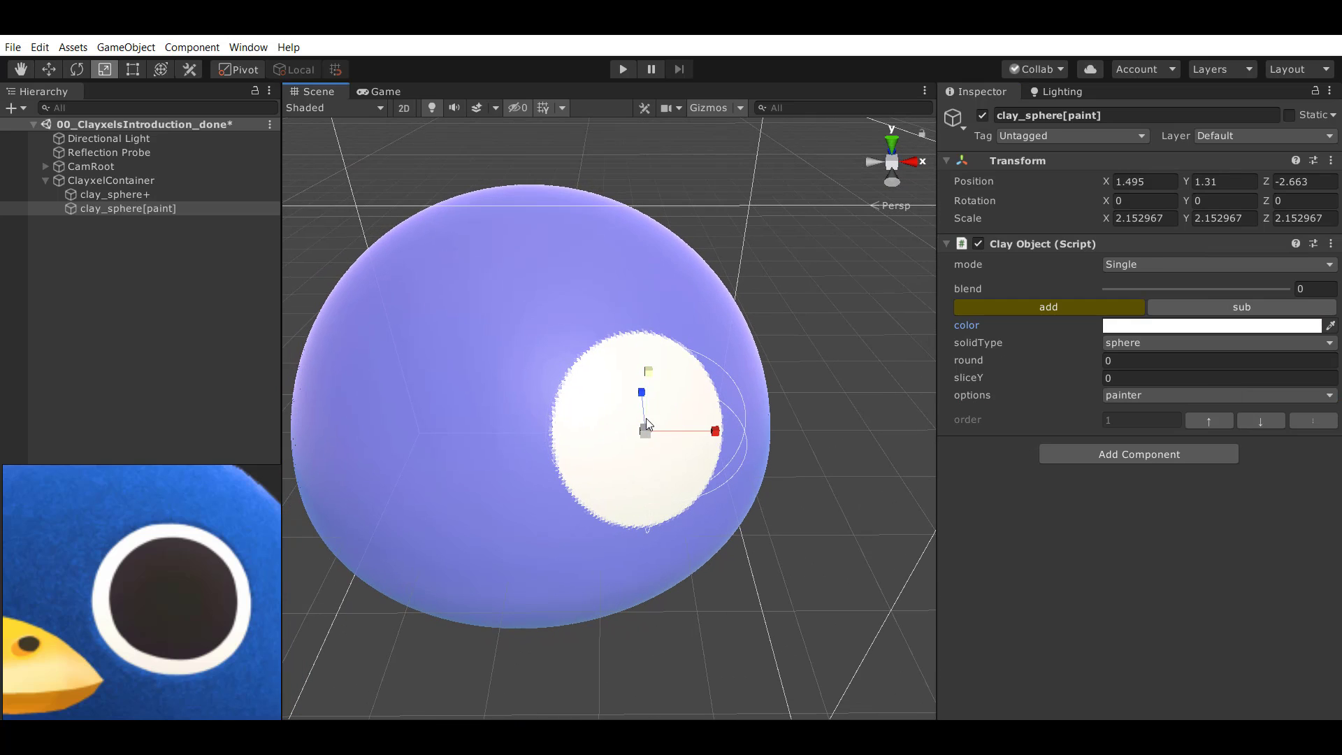
pyautogui.press('w')
pyautogui.scroll(-2, 677, 405)
pyautogui.moveTo(659, 428); pyautogui.dragTo(698, 432, button='middle')
pyautogui.keyDown('alt'); pyautogui.moveTo(698, 431); pyautogui.dragTo(573, 423); pyautogui.keyUp('alt')
pyautogui.rightClick(146, 212)
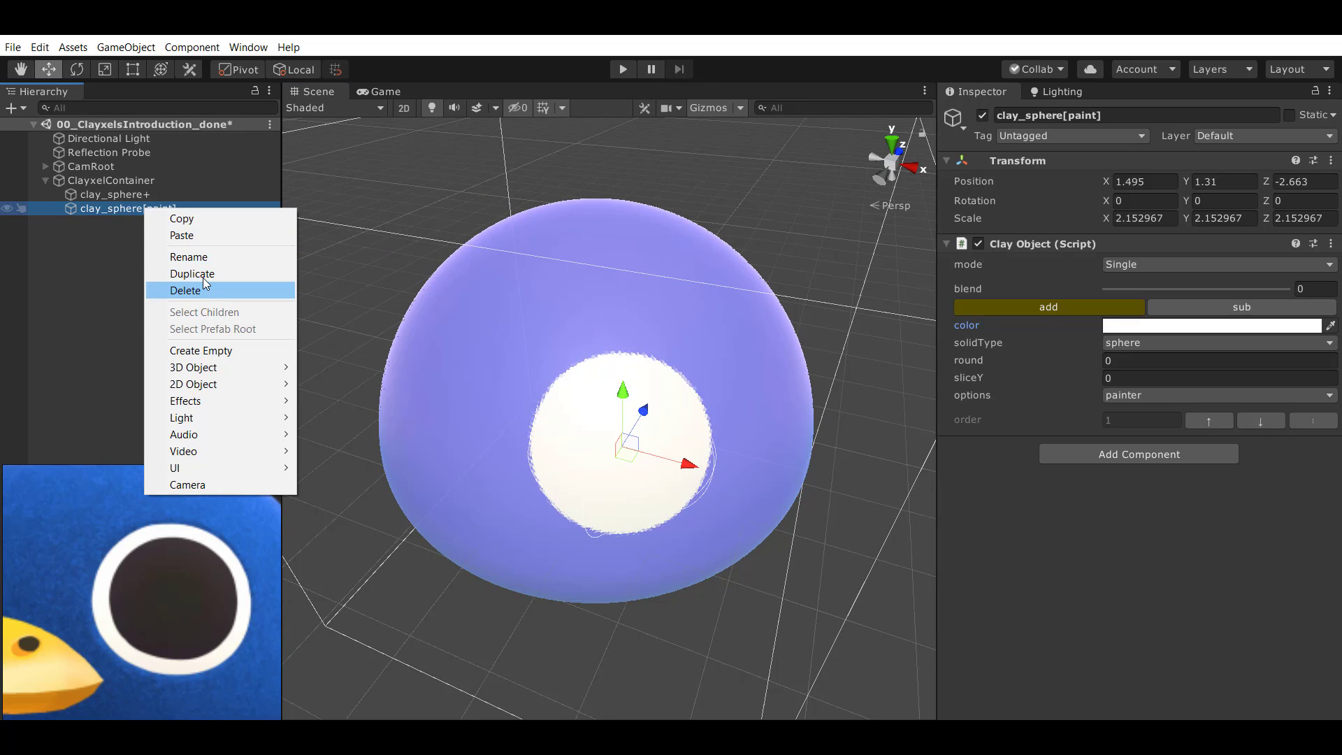
pyautogui.click(203, 278)
pyautogui.press('Delete')
pyautogui.click(142, 212)
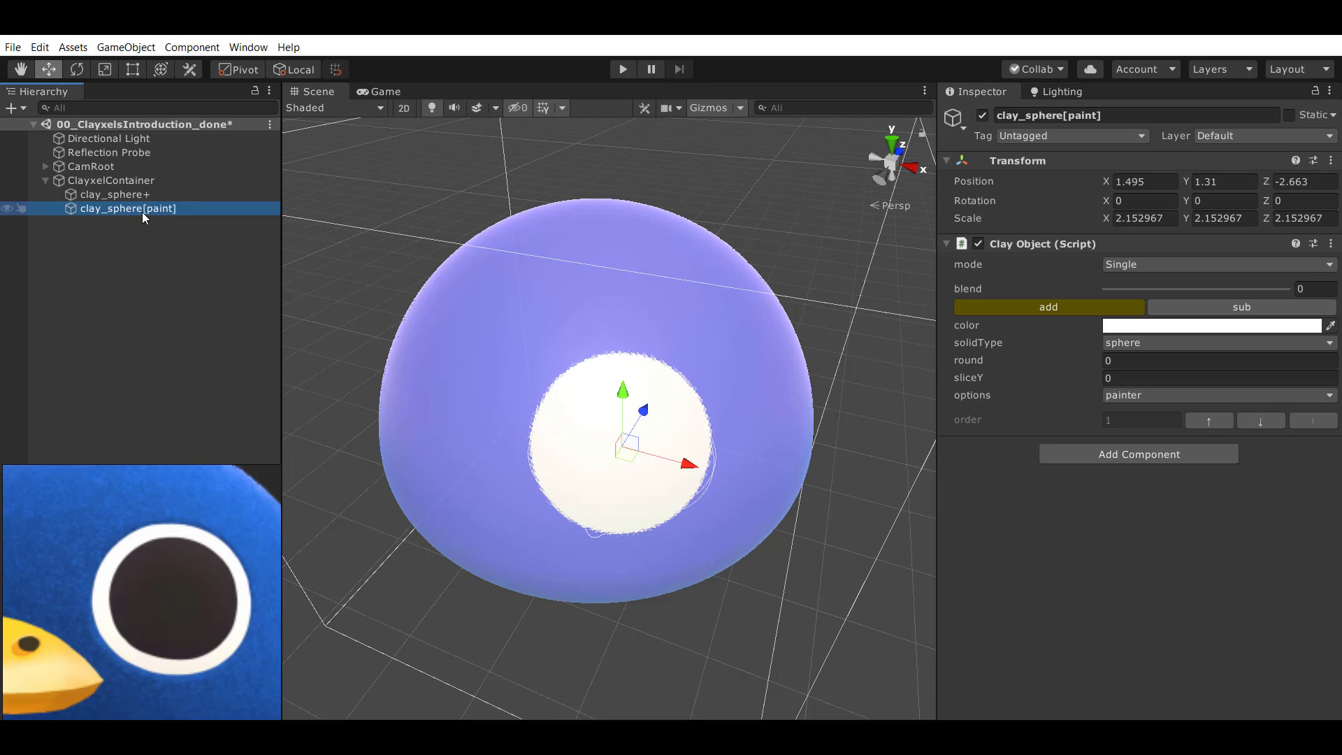
# Duplicate the painted eye sphere for the other side of the head and raise the original to Y 1.429.
pyautogui.hotkey('ctrl', 'd')
pyautogui.moveTo(544, 353)
pyautogui.keyDown('alt'); pyautogui.mouseDown()
pyautogui.moveTo(733, 455)
pyautogui.moveTo(482, 434)
pyautogui.mouseUp(); pyautogui.keyUp('alt')
pyautogui.moveTo(722, 473)
pyautogui.keyDown('alt'); pyautogui.mouseDown()
pyautogui.moveTo(591, 437)
pyautogui.moveTo(641, 392)
pyautogui.moveTo(597, 407)
pyautogui.moveTo(711, 421)
pyautogui.mouseUp(); pyautogui.keyUp('alt')
pyautogui.click(222, 211)
pyautogui.moveTo(684, 358); pyautogui.dragTo(684, 344)
# Delete the duplicated eye sphere and move the original to X 1.421.
pyautogui.click(156, 220)
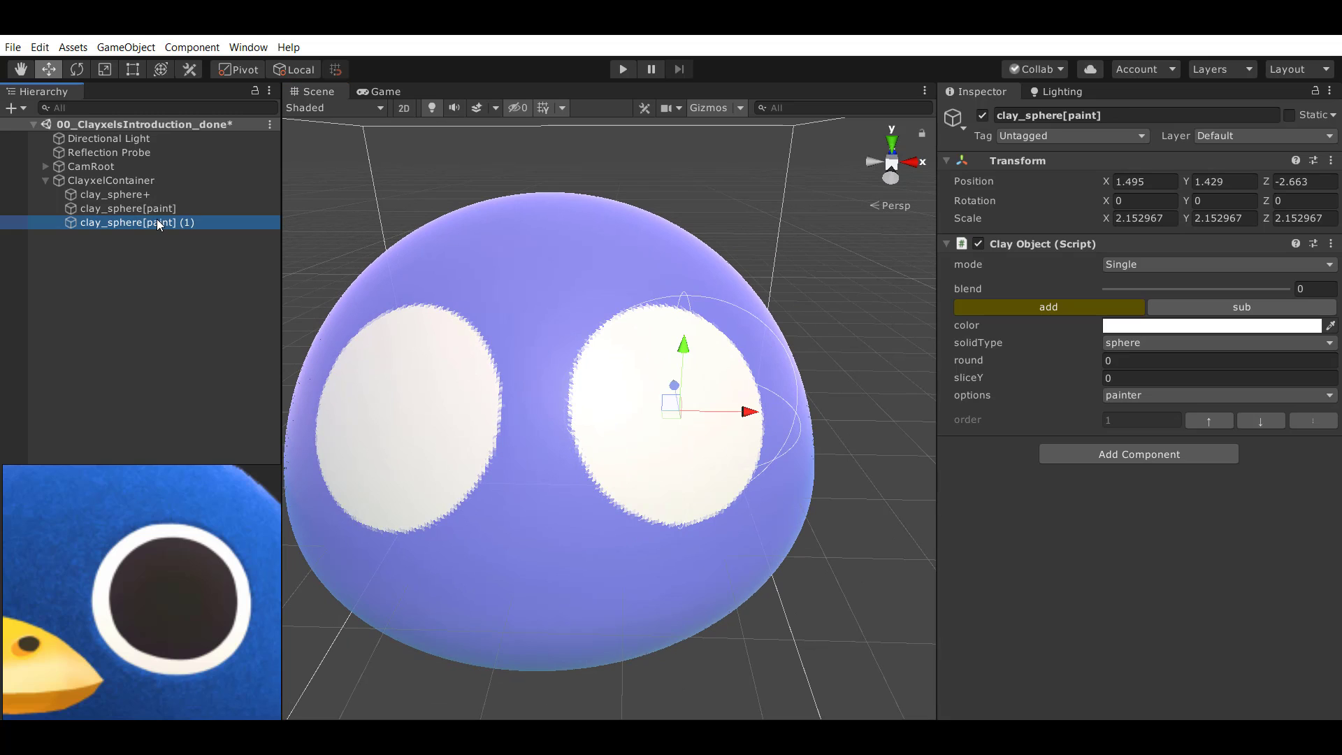
pyautogui.press('Delete')
pyautogui.click(158, 208)
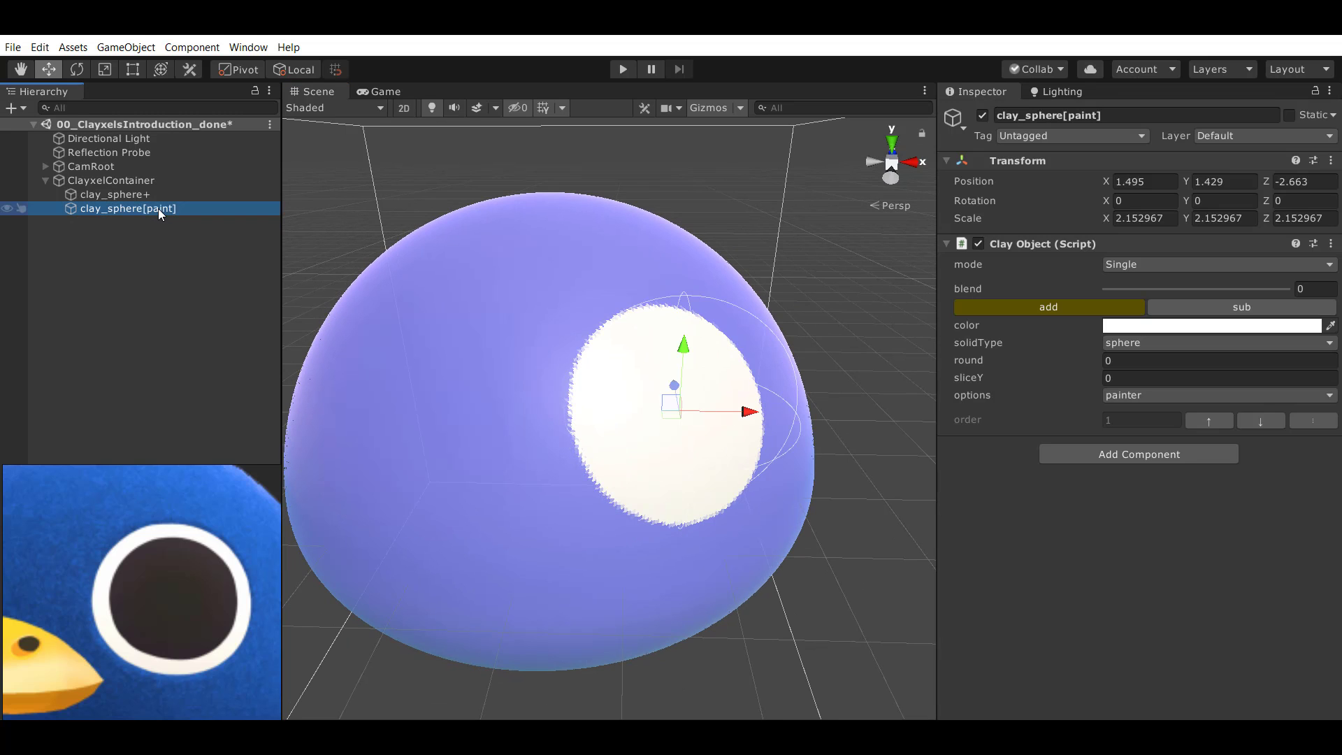
pyautogui.moveTo(757, 414); pyautogui.dragTo(752, 448)
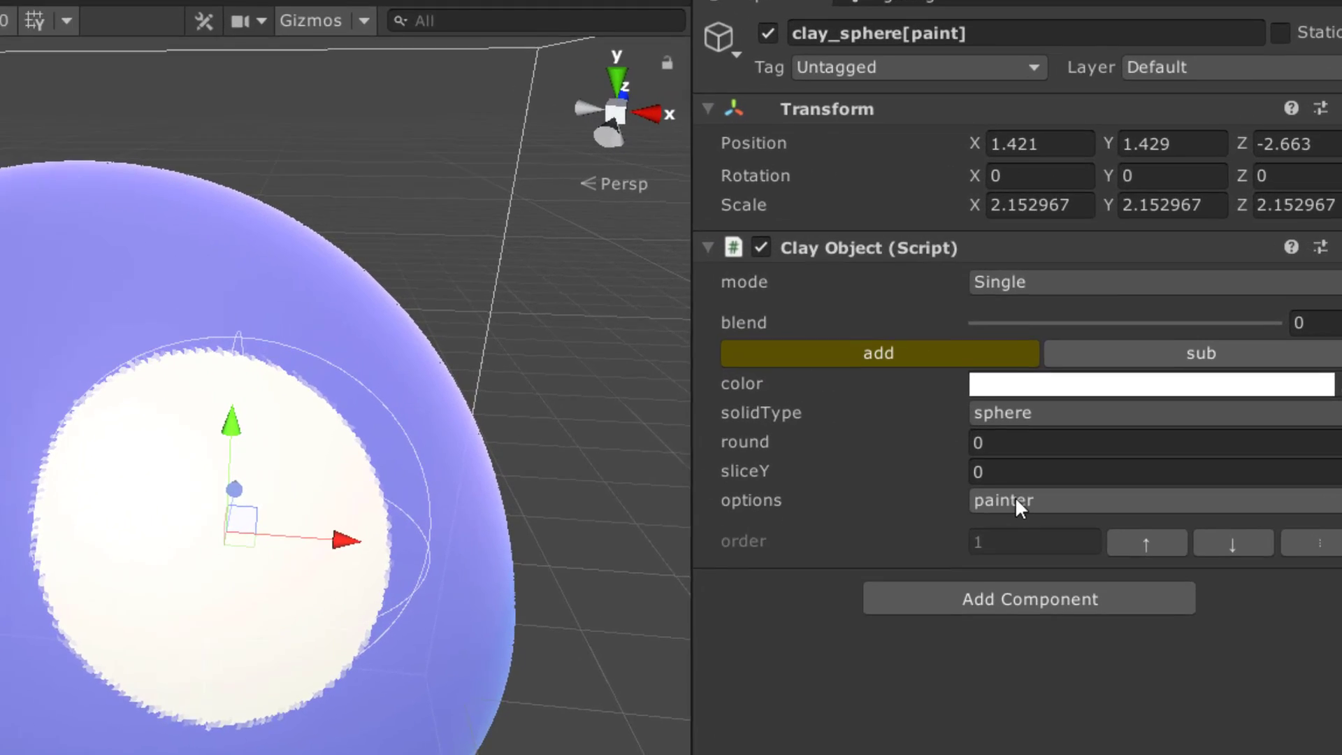
# Add mirrorX to the painted eye's options and move the eye to X 1.332.
pyautogui.click(1015, 499)
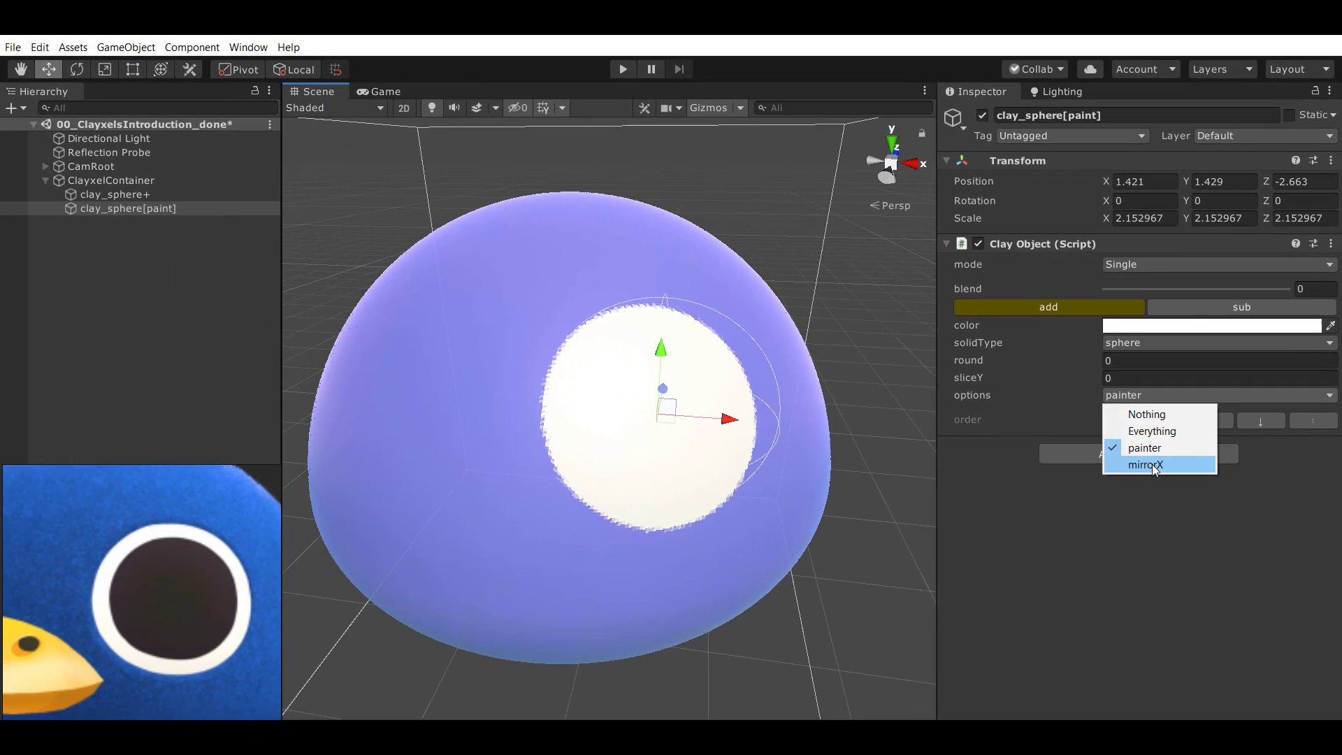
pyautogui.click(1029, 631)
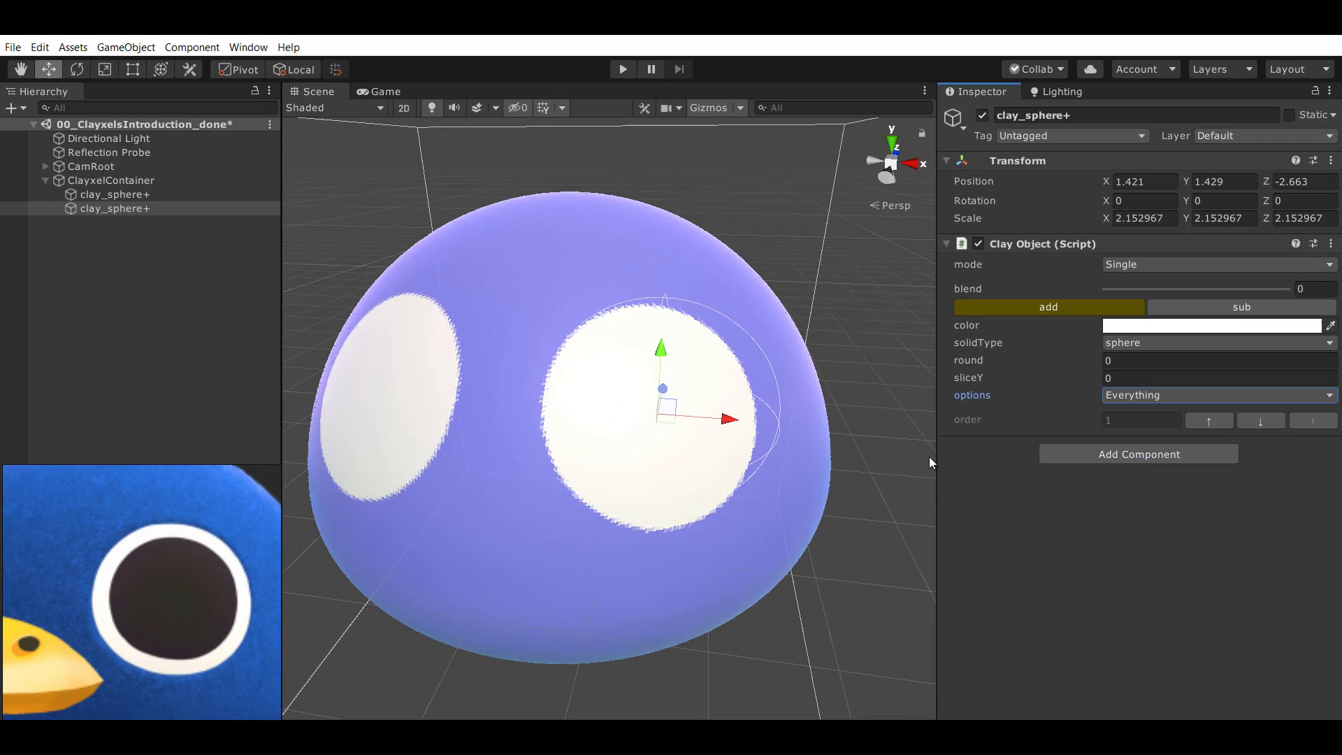
pyautogui.keyDown('alt'); pyautogui.moveTo(577, 422); pyautogui.dragTo(657, 421); pyautogui.keyUp('alt')
pyautogui.scroll(-2, 657, 421)
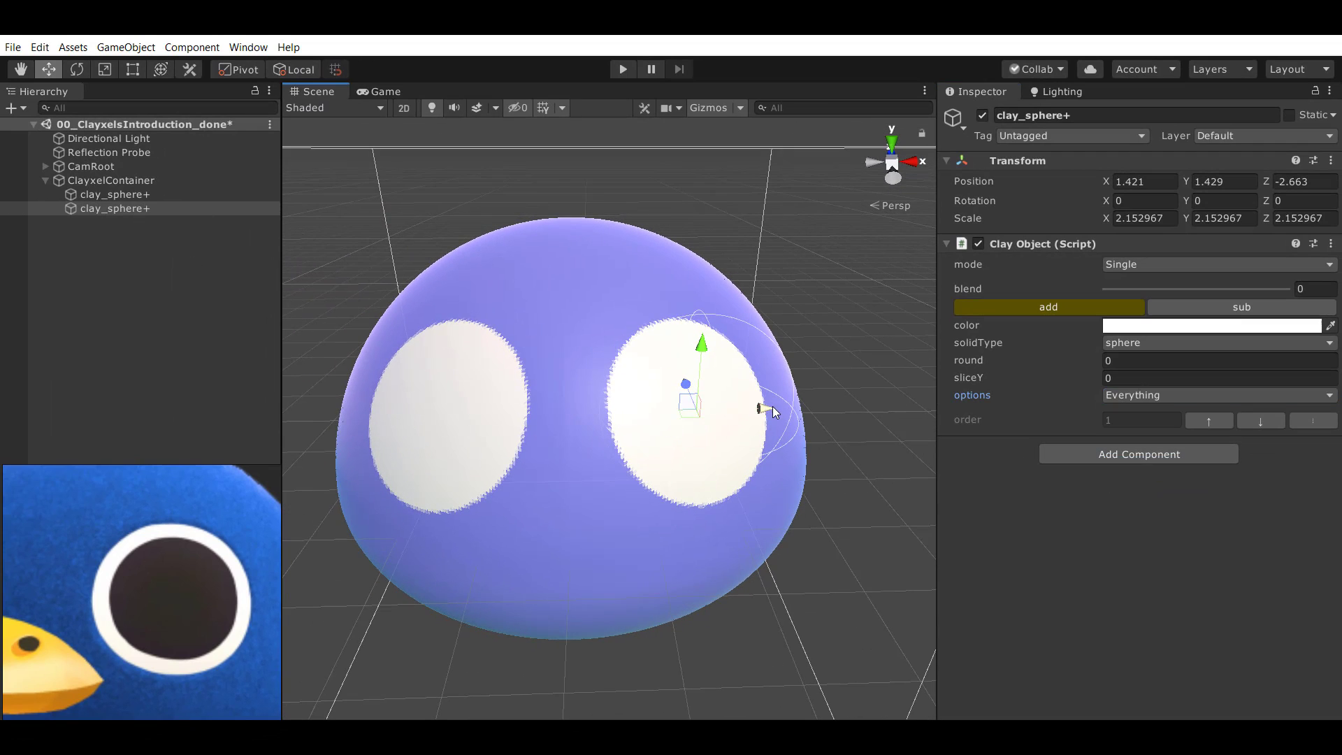
pyautogui.moveTo(775, 413)
pyautogui.mouseDown()
pyautogui.moveTo(719, 408)
pyautogui.moveTo(785, 405)
pyautogui.moveTo(762, 419)
pyautogui.mouseUp()
pyautogui.keyDown('alt'); pyautogui.moveTo(760, 321); pyautogui.dragTo(948, 196); pyautogui.keyUp('alt')
pyautogui.keyDown('alt'); pyautogui.moveTo(635, 309); pyautogui.dragTo(600, 365); pyautogui.keyUp('alt')
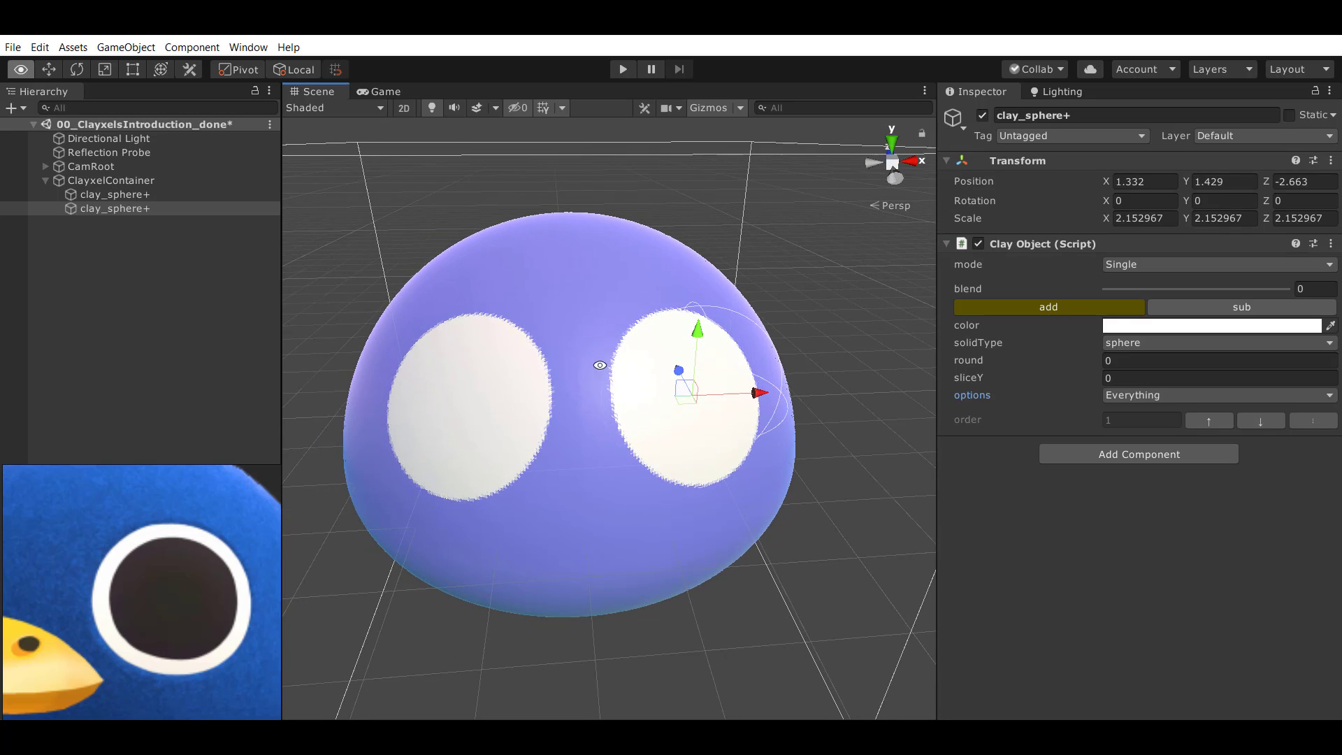
# Test the mirroring by moving the eye across the head to X -1.355 and back to X 1.19.
pyautogui.moveTo(752, 392); pyautogui.dragTo(522, 391)
pyautogui.scroll(-4, 532, 385)
pyautogui.keyDown('alt'); pyautogui.moveTo(596, 342); pyautogui.dragTo(761, 347); pyautogui.keyUp('alt')
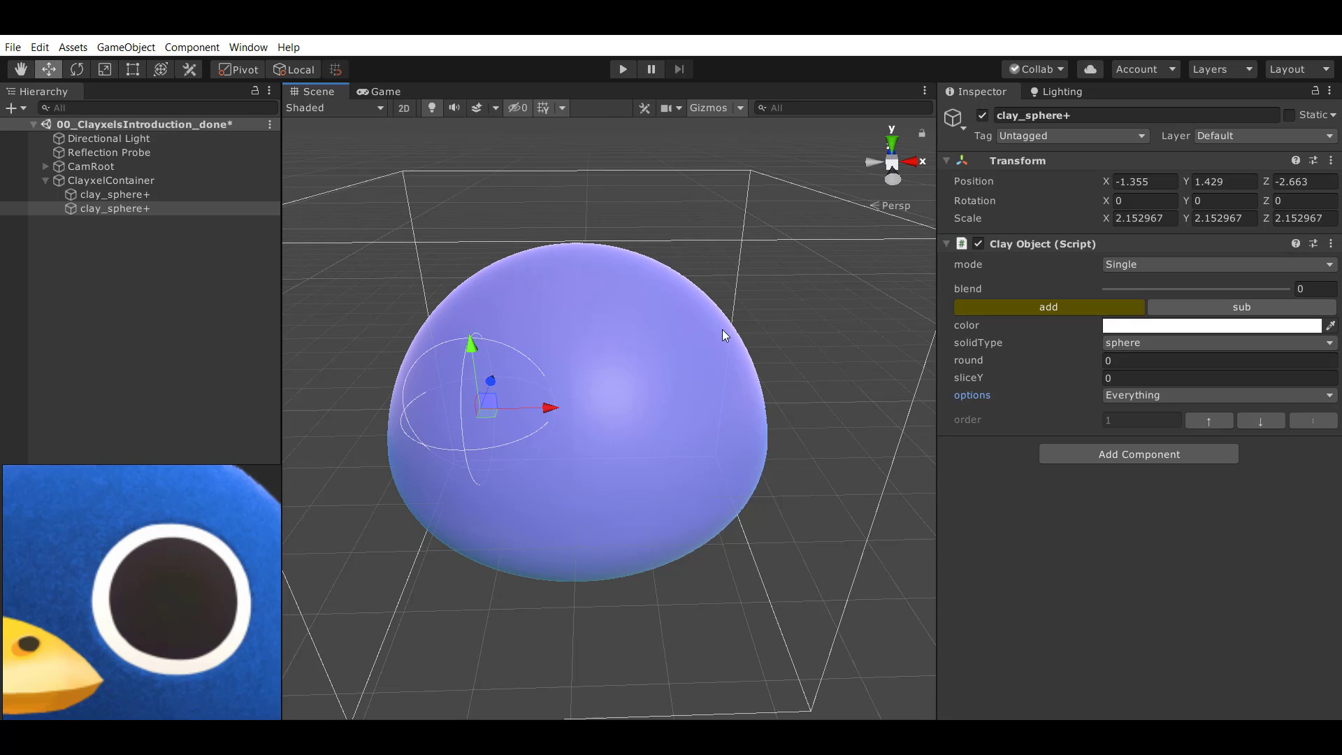
pyautogui.keyDown('alt'); pyautogui.moveTo(616, 339); pyautogui.dragTo(699, 417); pyautogui.keyUp('alt')
pyautogui.moveTo(707, 383); pyautogui.dragTo(710, 363, button='middle')
pyautogui.scroll(-3, 710, 363)
pyautogui.keyDown('alt'); pyautogui.moveTo(710, 363); pyautogui.dragTo(669, 228); pyautogui.keyUp('alt')
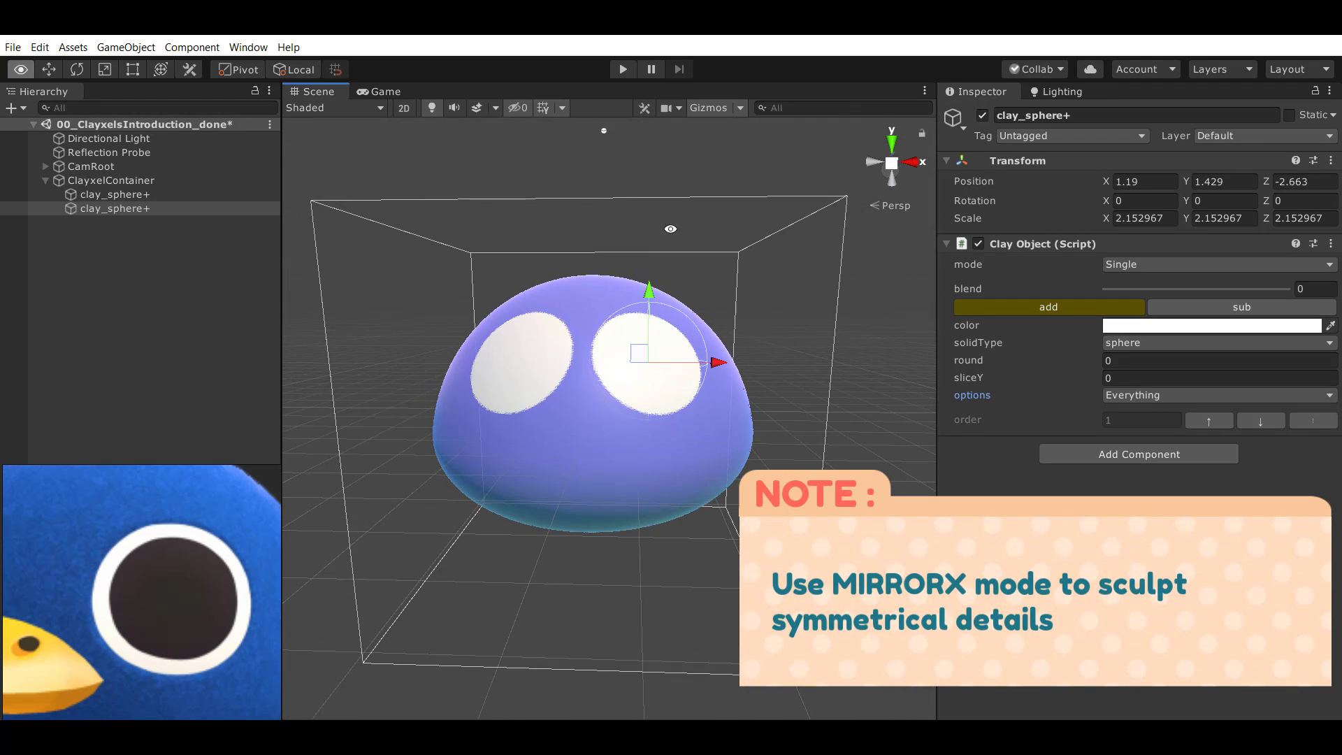
# Scale the mirrored white eye uniformly to about 2.53 and move it to X 1.52, Y 1.32, Z -2.27.
pyautogui.keyDown('alt'); pyautogui.moveTo(839, 286); pyautogui.dragTo(808, 389); pyautogui.keyUp('alt')
pyautogui.moveTo(715, 382); pyautogui.dragTo(693, 384, button='middle')
pyautogui.scroll(-4, 207, 550)
pyautogui.moveTo(777, 387); pyautogui.dragTo(753, 398, button='middle')
pyautogui.press('r')
pyautogui.moveTo(617, 397); pyautogui.dragTo(637, 308)
pyautogui.press('w')
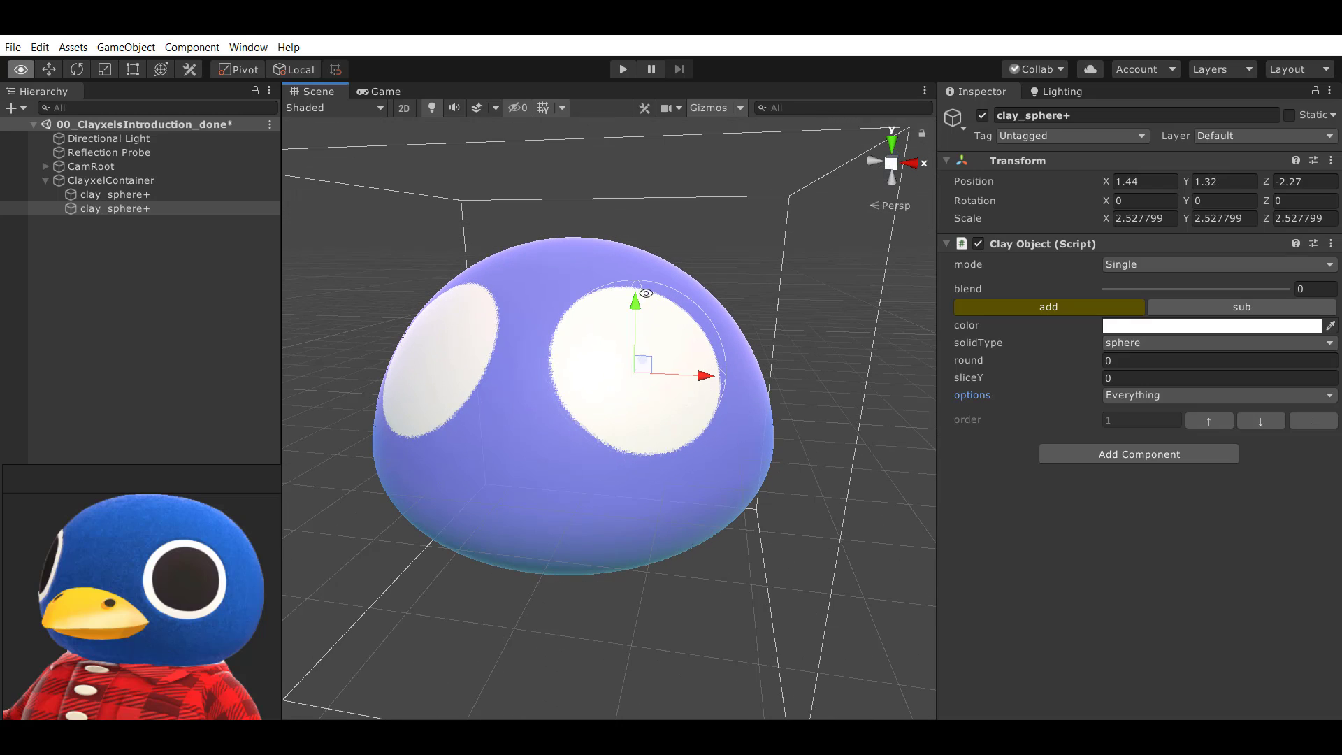
pyautogui.keyDown('alt'); pyautogui.moveTo(637, 307); pyautogui.dragTo(632, 365, button='right'); pyautogui.keyUp('alt')
pyautogui.moveTo(675, 400); pyautogui.dragTo(675, 399)
pyautogui.keyDown('alt'); pyautogui.moveTo(675, 399); pyautogui.dragTo(663, 424); pyautogui.keyUp('alt')
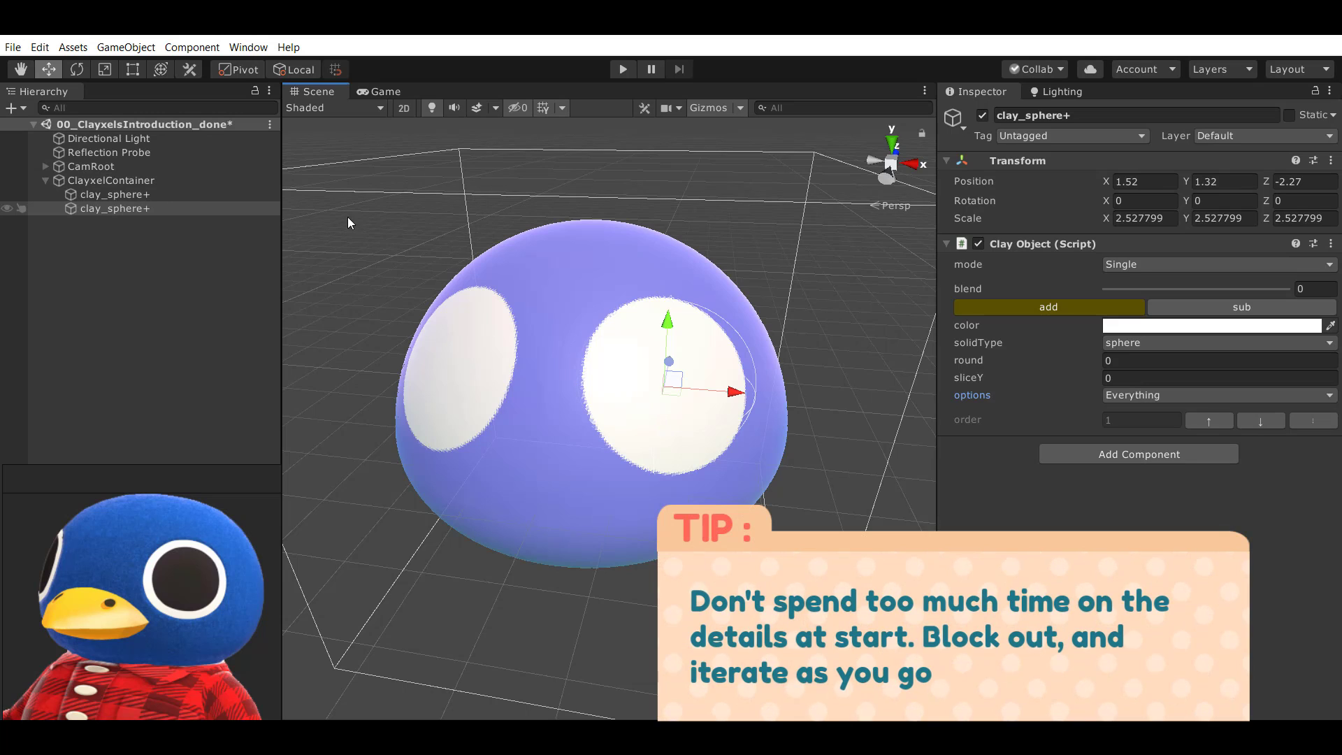
pyautogui.keyDown('alt'); pyautogui.moveTo(347, 216); pyautogui.dragTo(461, 364); pyautogui.keyUp('alt')
pyautogui.click(144, 208)
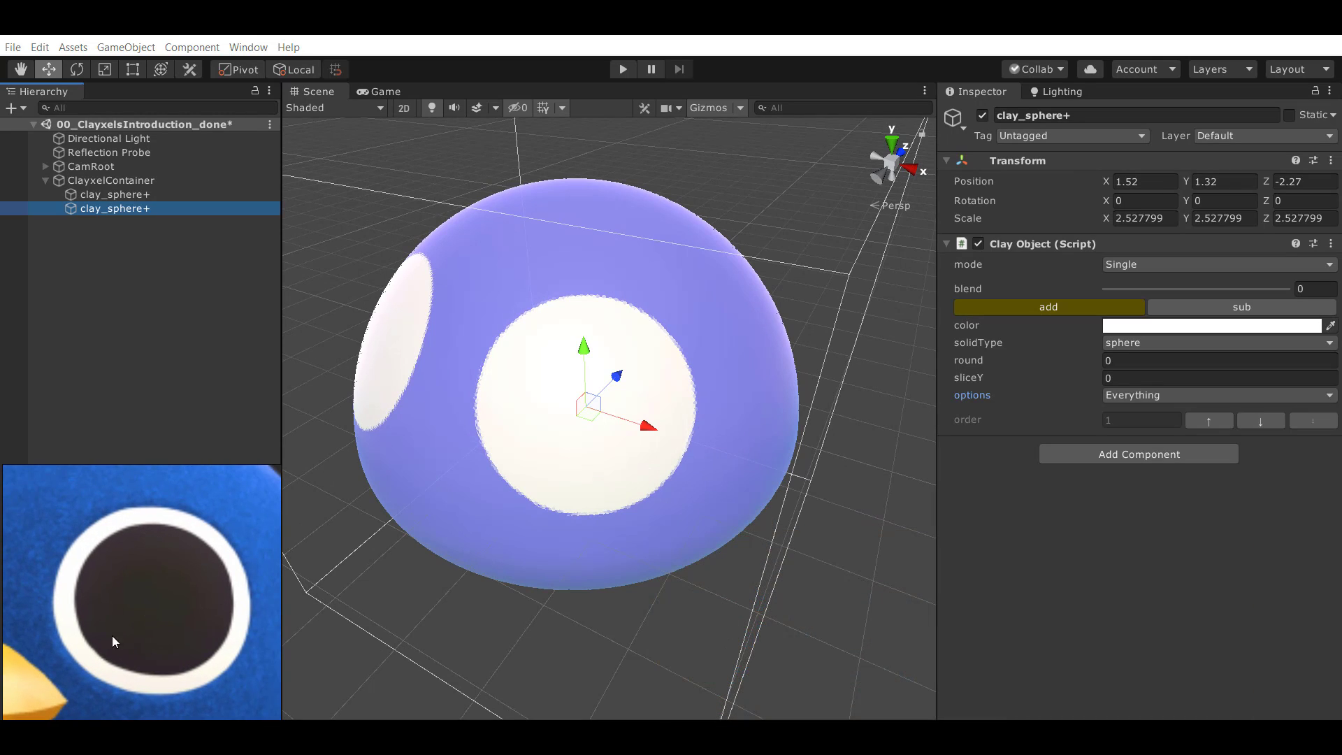
pyautogui.click(98, 182)
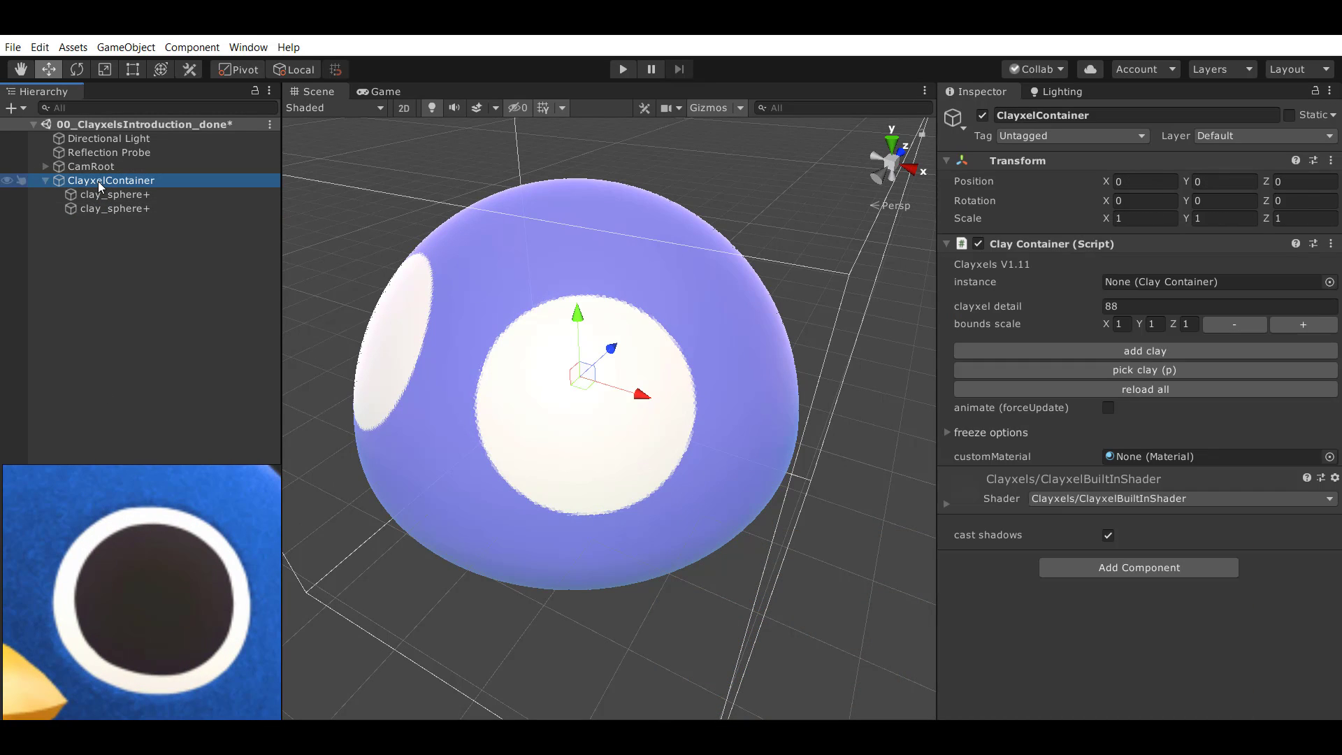
pyautogui.click(1208, 350)
pyautogui.moveTo(563, 392); pyautogui.dragTo(565, 584)
pyautogui.click(1149, 342)
pyautogui.click(1156, 380)
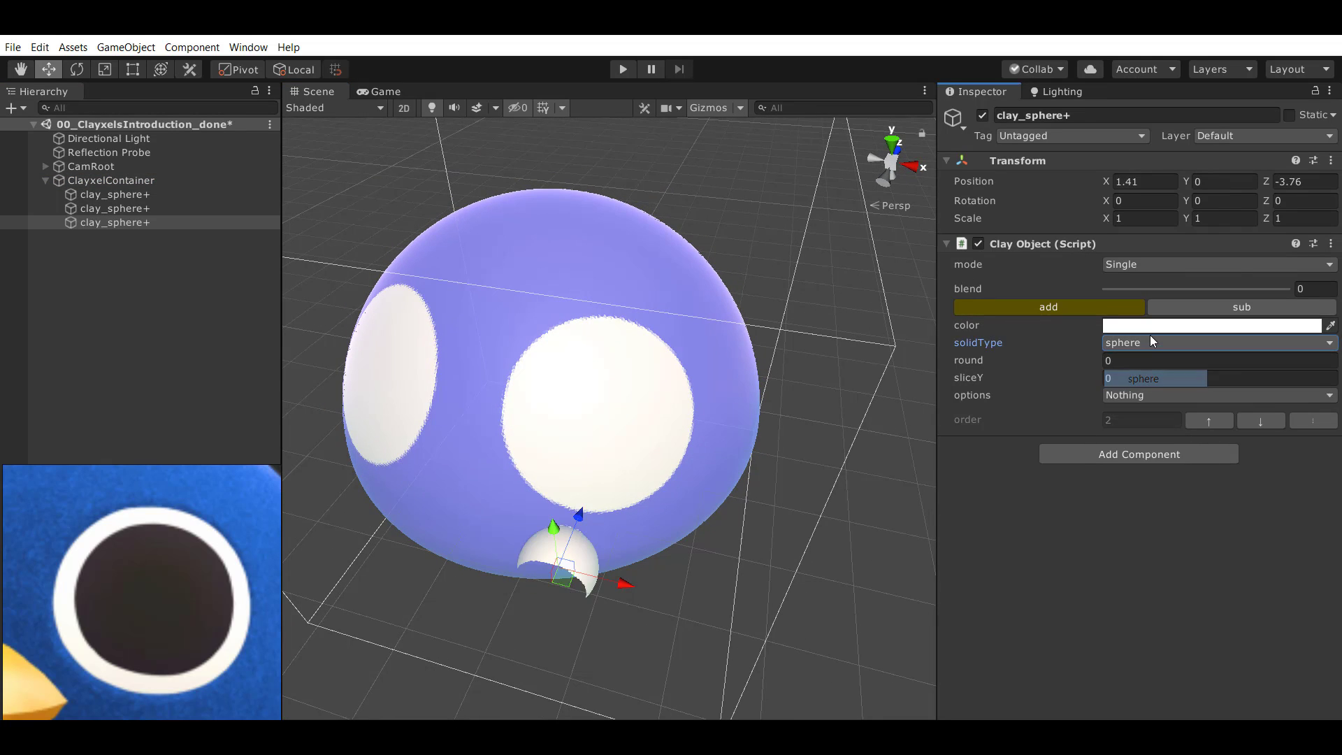
pyautogui.click(1150, 327)
pyautogui.moveTo(1139, 328); pyautogui.dragTo(999, 381)
pyautogui.click(561, 531)
pyautogui.moveTo(560, 530); pyautogui.dragTo(563, 424)
pyautogui.press('Delete')
# Duplicate the white eye sphere and color the copy black for the pupil.
pyautogui.click(137, 209)
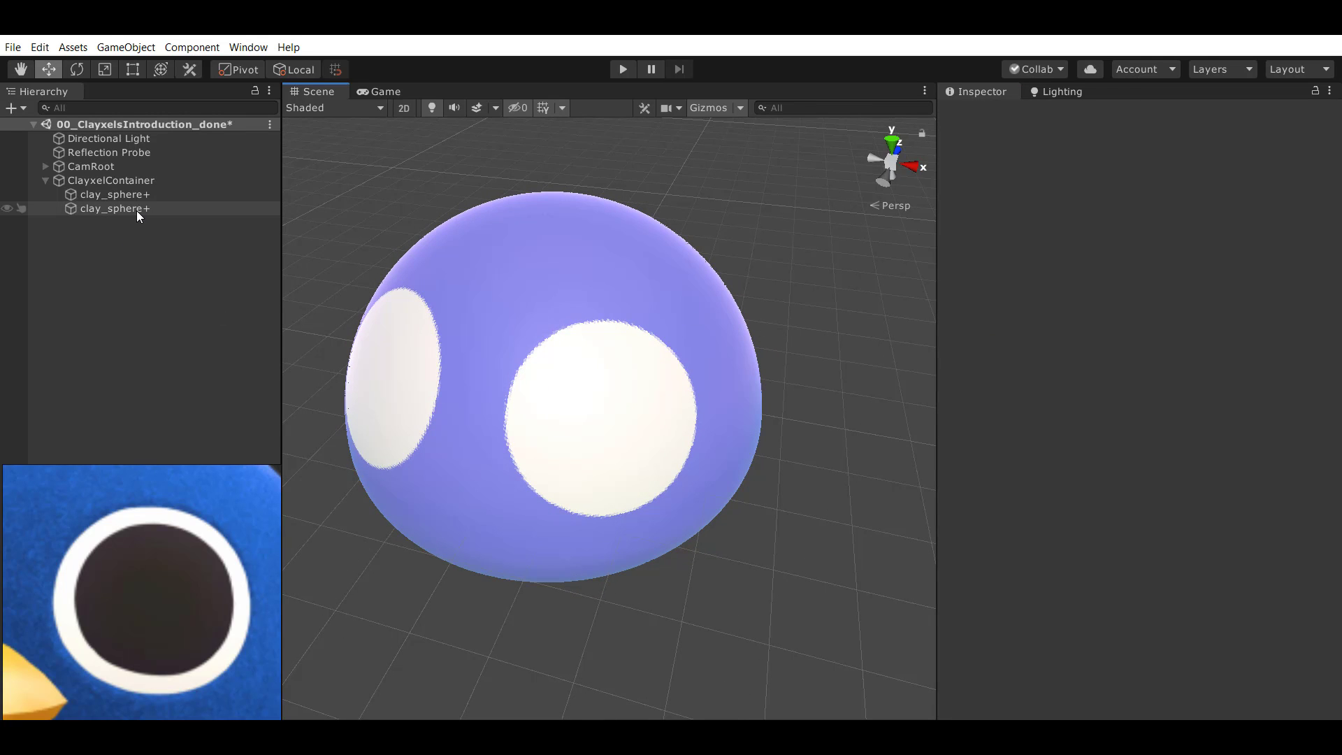
pyautogui.keyDown('alt'); pyautogui.moveTo(489, 353); pyautogui.dragTo(631, 337); pyautogui.keyUp('alt')
pyautogui.scroll(4, 632, 337)
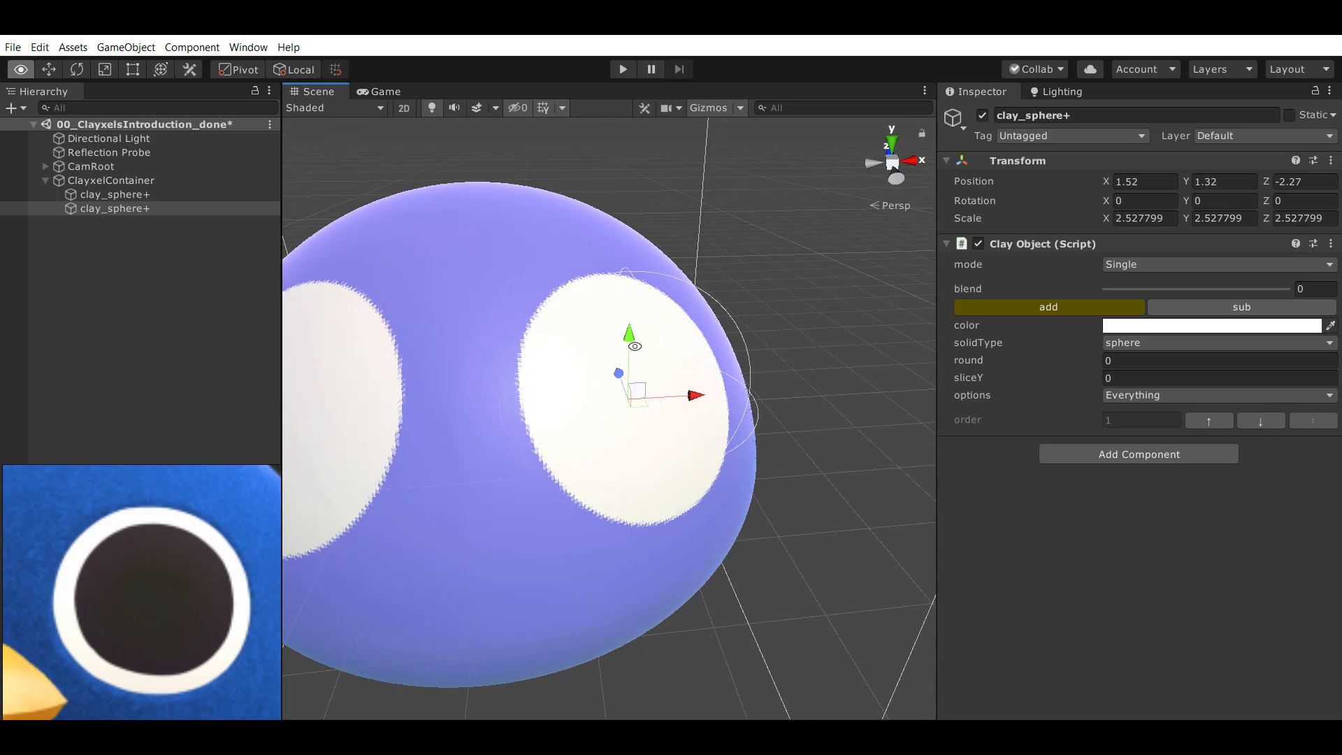
pyautogui.keyDown('alt'); pyautogui.moveTo(615, 451); pyautogui.dragTo(538, 456); pyautogui.keyUp('alt')
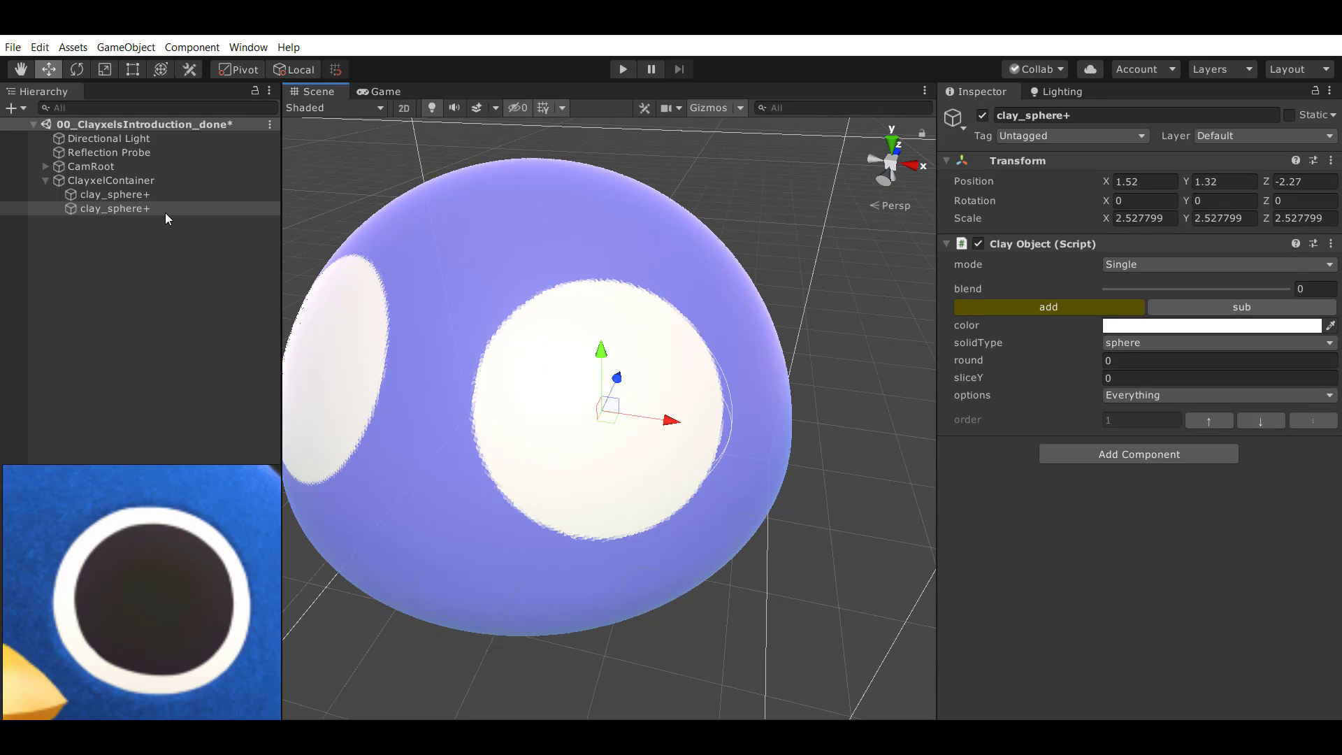
pyautogui.hotkey('ctrl', 'd')
pyautogui.click(1174, 325)
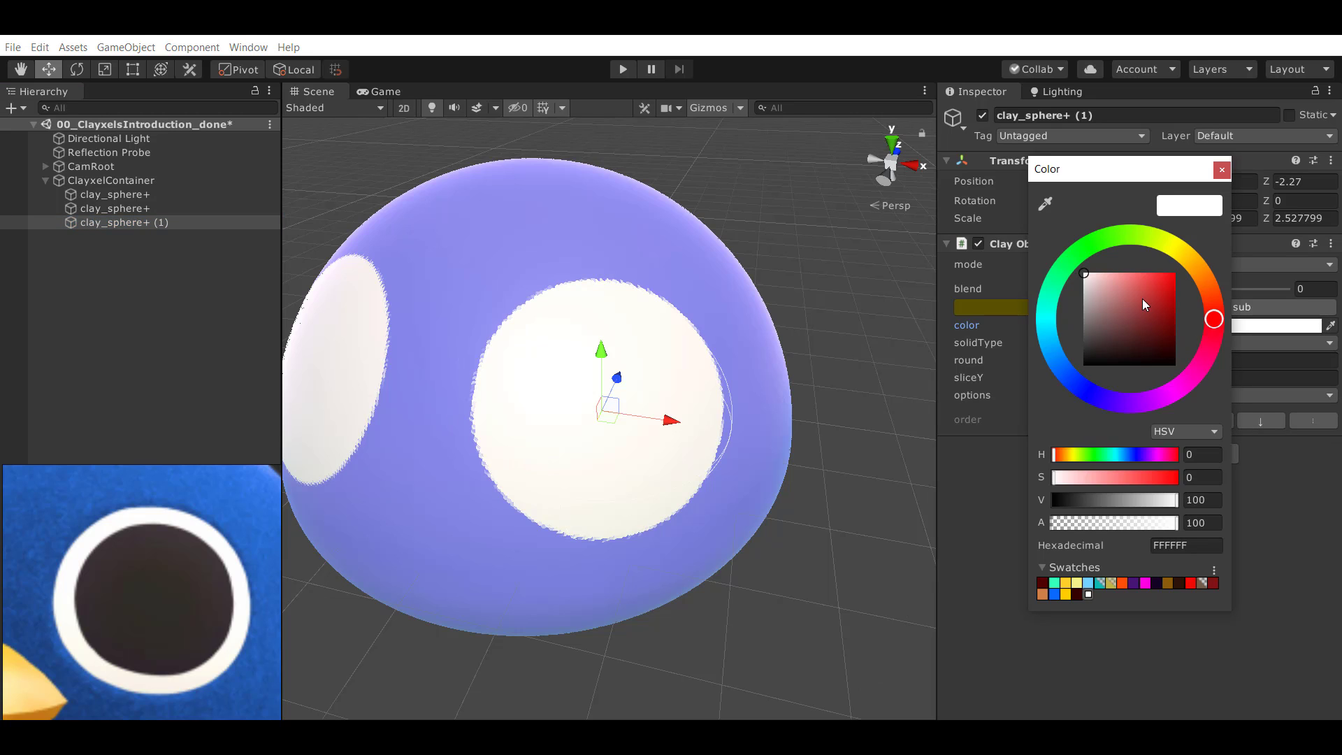
pyautogui.moveTo(1142, 299); pyautogui.dragTo(956, 537)
# Scale the black pupil sphere uniformly to about 1.89 and move it to X 1.323, Z -2.485.
pyautogui.keyDown('alt'); pyautogui.moveTo(703, 366); pyautogui.dragTo(651, 469); pyautogui.keyUp('alt')
pyautogui.press('r')
pyautogui.press('w')
pyautogui.keyDown('alt'); pyautogui.moveTo(652, 468); pyautogui.dragTo(624, 469, button='right'); pyautogui.keyUp('alt')
pyautogui.moveTo(637, 453); pyautogui.dragTo(612, 466)
pyautogui.keyDown('alt'); pyautogui.moveTo(611, 466); pyautogui.dragTo(590, 455, button='right'); pyautogui.keyUp('alt')
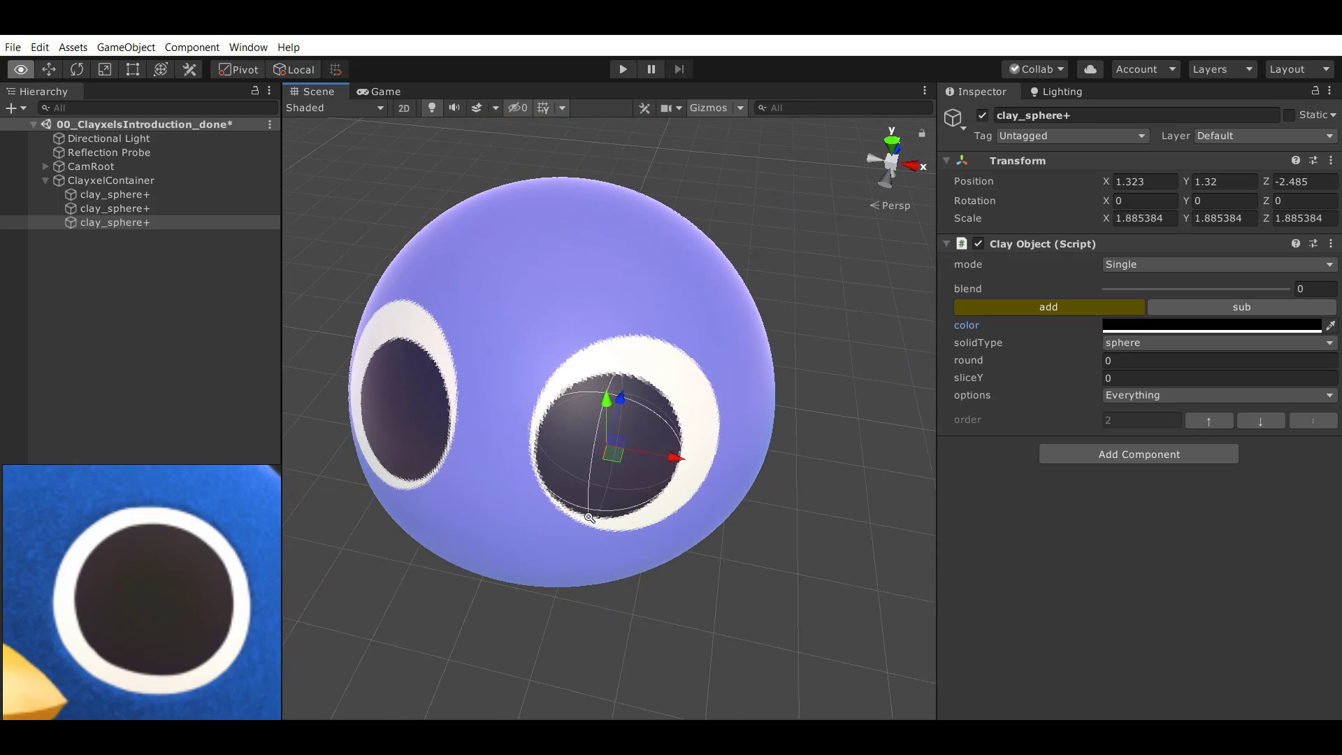
# Move the black pupil to X 1.46, Y 1.46 and enlarge it uniformly to about 1.99.
pyautogui.keyDown('alt'); pyautogui.moveTo(590, 456); pyautogui.dragTo(616, 402); pyautogui.keyUp('alt')
pyautogui.press('r')
pyautogui.press('w')
pyautogui.moveTo(616, 356); pyautogui.dragTo(622, 345)
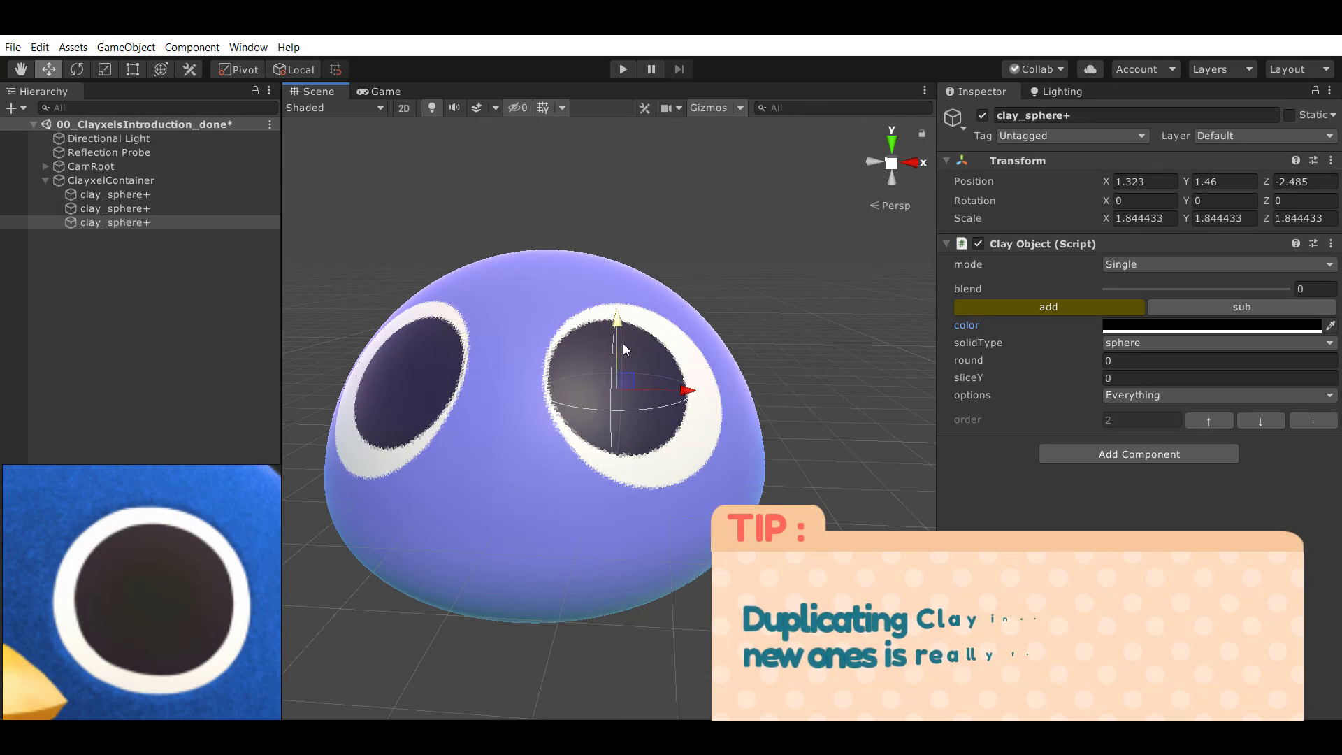
pyautogui.press('r')
pyautogui.press('w')
pyautogui.moveTo(620, 390); pyautogui.dragTo(682, 391)
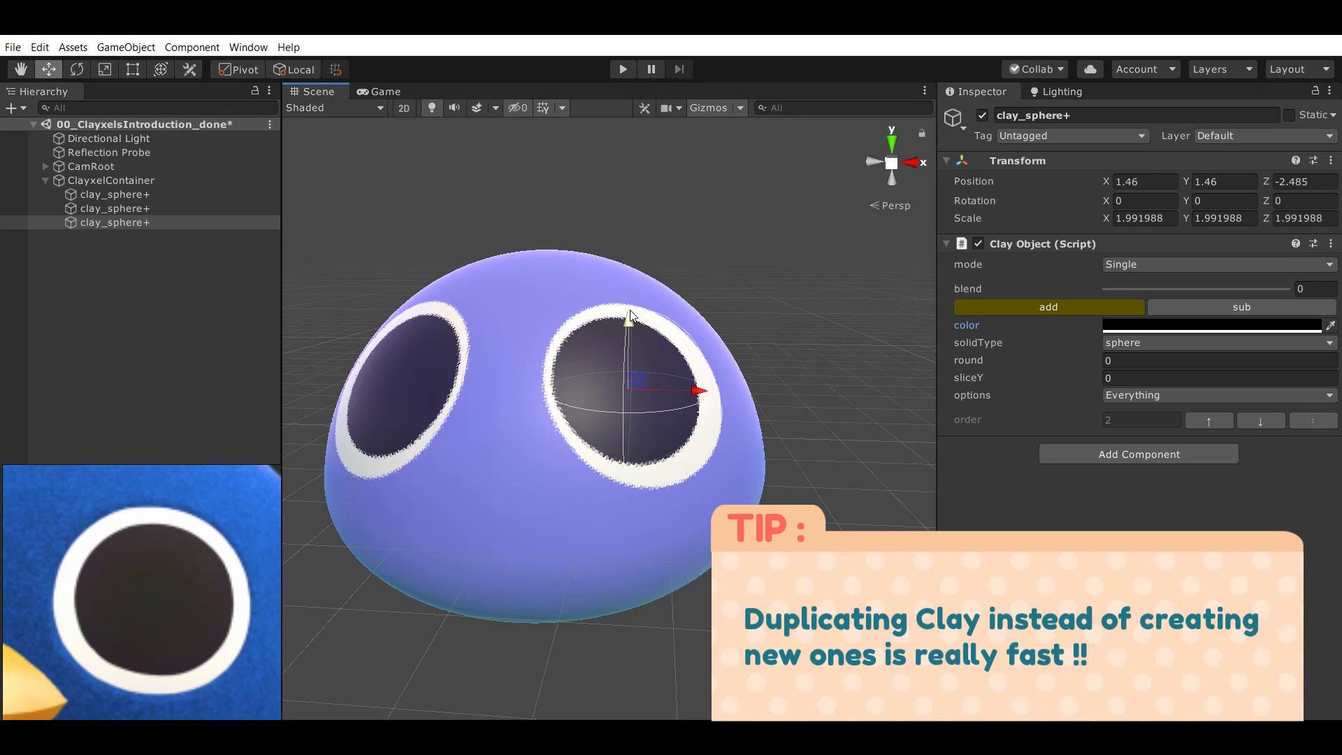
# Center the black pupil within the white eye at X 1.36, Y 1.4, Z -2.42.
pyautogui.moveTo(629, 319); pyautogui.dragTo(629, 327)
pyautogui.keyDown('alt'); pyautogui.moveTo(628, 326); pyautogui.dragTo(626, 374); pyautogui.keyUp('alt')
pyautogui.moveTo(639, 434); pyautogui.dragTo(634, 431)
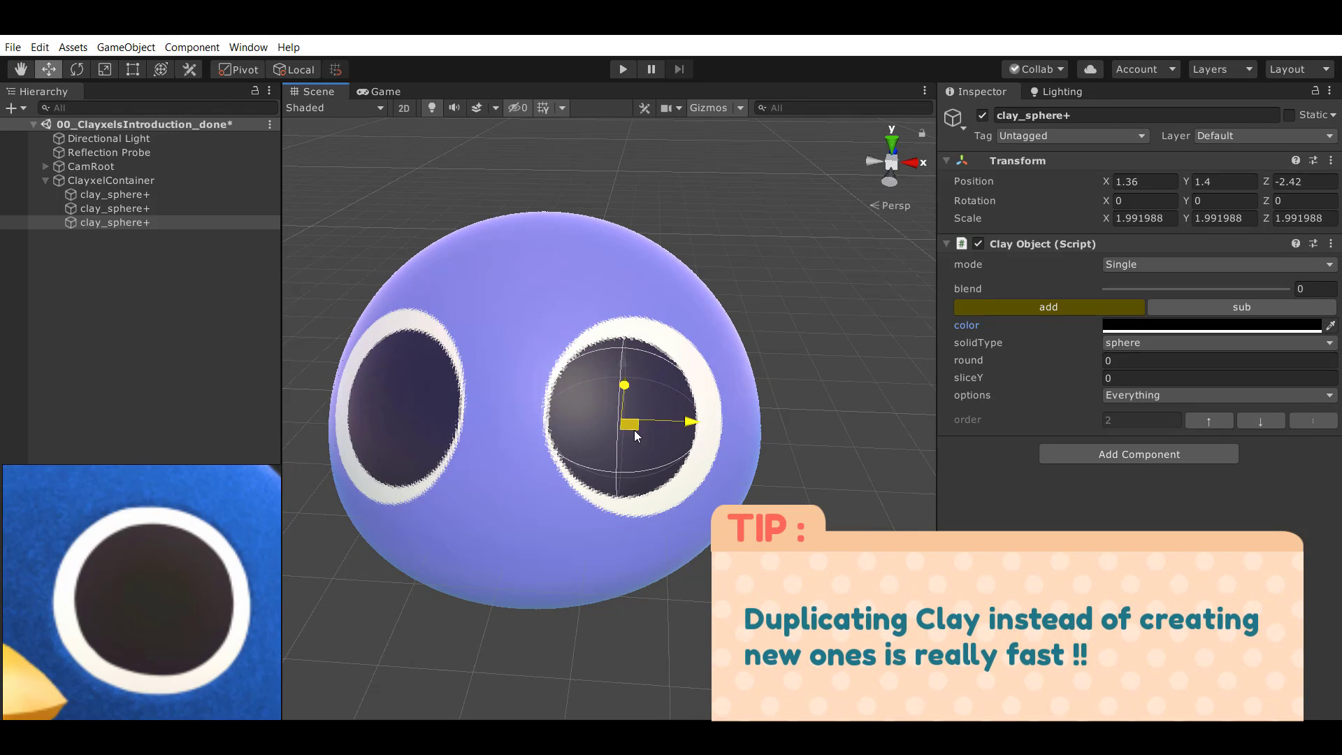
pyautogui.keyDown('alt'); pyautogui.moveTo(634, 431); pyautogui.dragTo(586, 454, button='right'); pyautogui.keyUp('alt')
pyautogui.keyDown('alt'); pyautogui.moveTo(586, 455); pyautogui.dragTo(524, 449); pyautogui.keyUp('alt')
pyautogui.keyDown('alt'); pyautogui.moveTo(524, 449); pyautogui.dragTo(536, 488, button='right'); pyautogui.keyUp('alt')
pyautogui.keyDown('alt'); pyautogui.moveTo(536, 488); pyautogui.dragTo(521, 485); pyautogui.keyUp('alt')
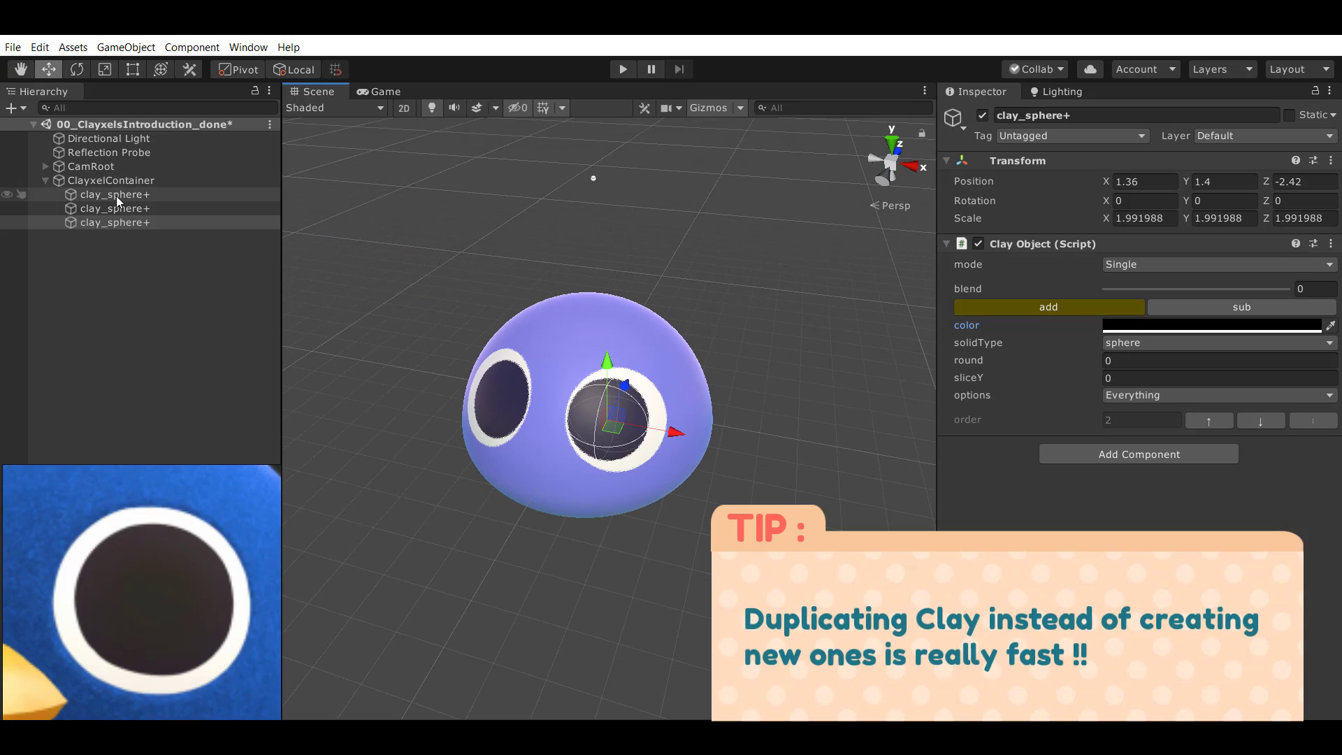
# Set the head sphere's color to a more saturated blue.
pyautogui.click(117, 201)
pyautogui.keyDown('alt'); pyautogui.moveTo(713, 374); pyautogui.dragTo(776, 356, button='right'); pyautogui.keyUp('alt')
pyautogui.keyDown('alt'); pyautogui.moveTo(465, 535); pyautogui.dragTo(455, 489); pyautogui.keyUp('alt')
pyautogui.keyDown('alt'); pyautogui.moveTo(455, 488); pyautogui.dragTo(499, 482, button='right'); pyautogui.keyUp('alt')
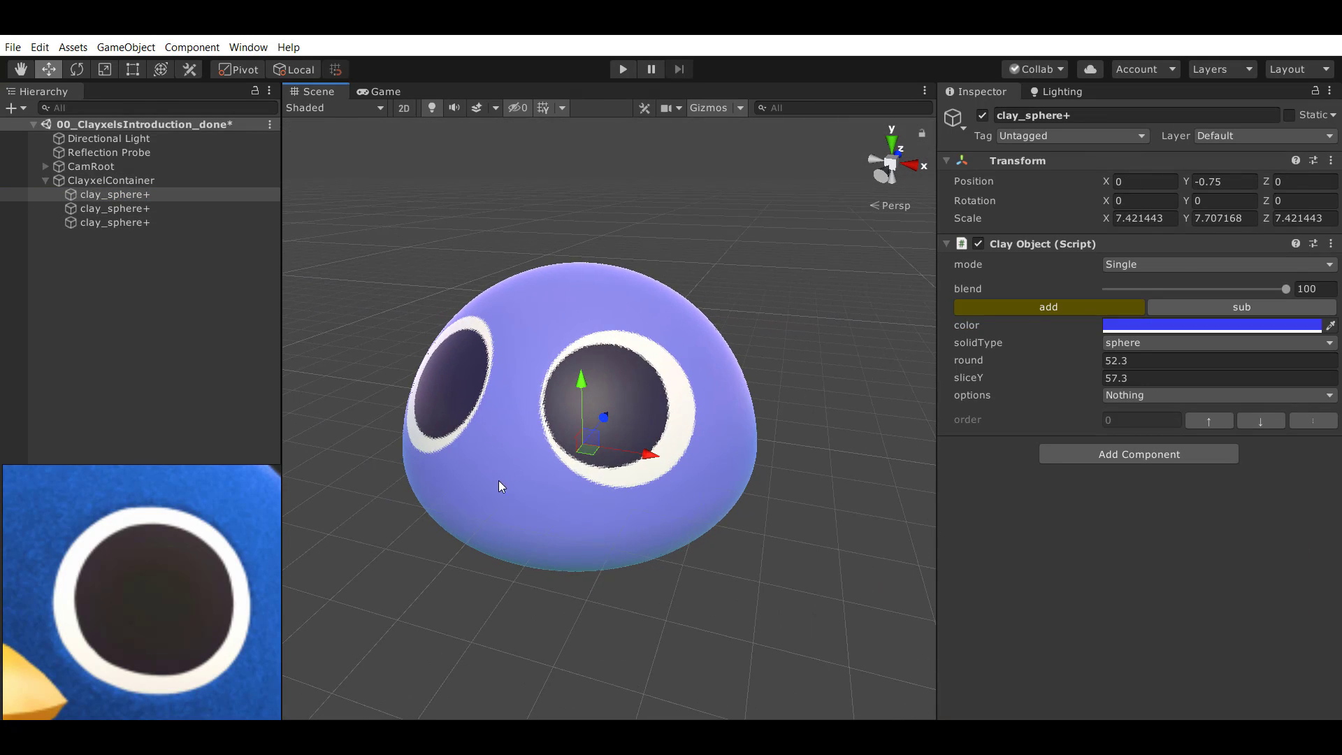
pyautogui.keyDown('alt'); pyautogui.moveTo(495, 353); pyautogui.dragTo(476, 380); pyautogui.keyUp('alt')
pyautogui.keyDown('alt'); pyautogui.moveTo(476, 380); pyautogui.dragTo(493, 376, button='right'); pyautogui.keyUp('alt')
pyautogui.click(123, 192)
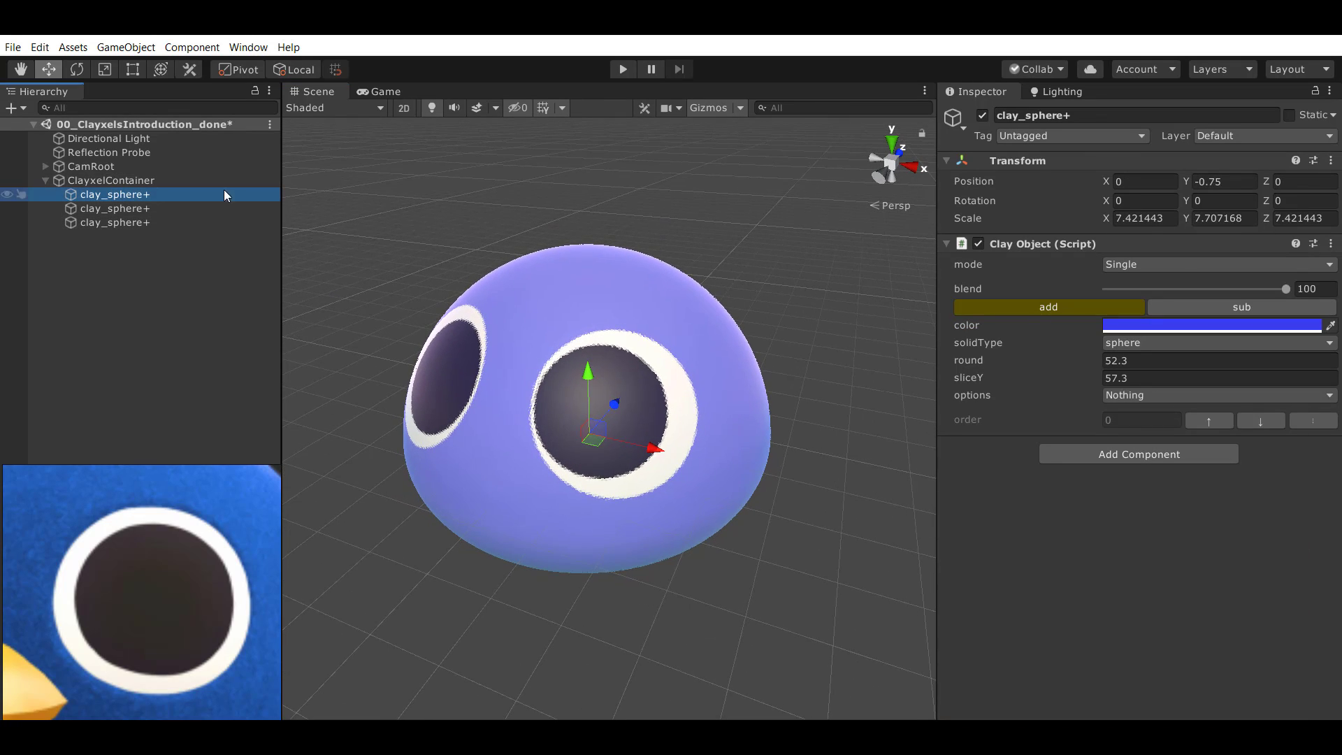
pyautogui.click(1230, 324)
pyautogui.moveTo(1156, 275)
pyautogui.mouseDown()
pyautogui.moveTo(1176, 267)
pyautogui.moveTo(1165, 272)
pyautogui.mouseUp()
# Compare the head's blue color and painted eye with the penguin reference image.
pyautogui.click(147, 194)
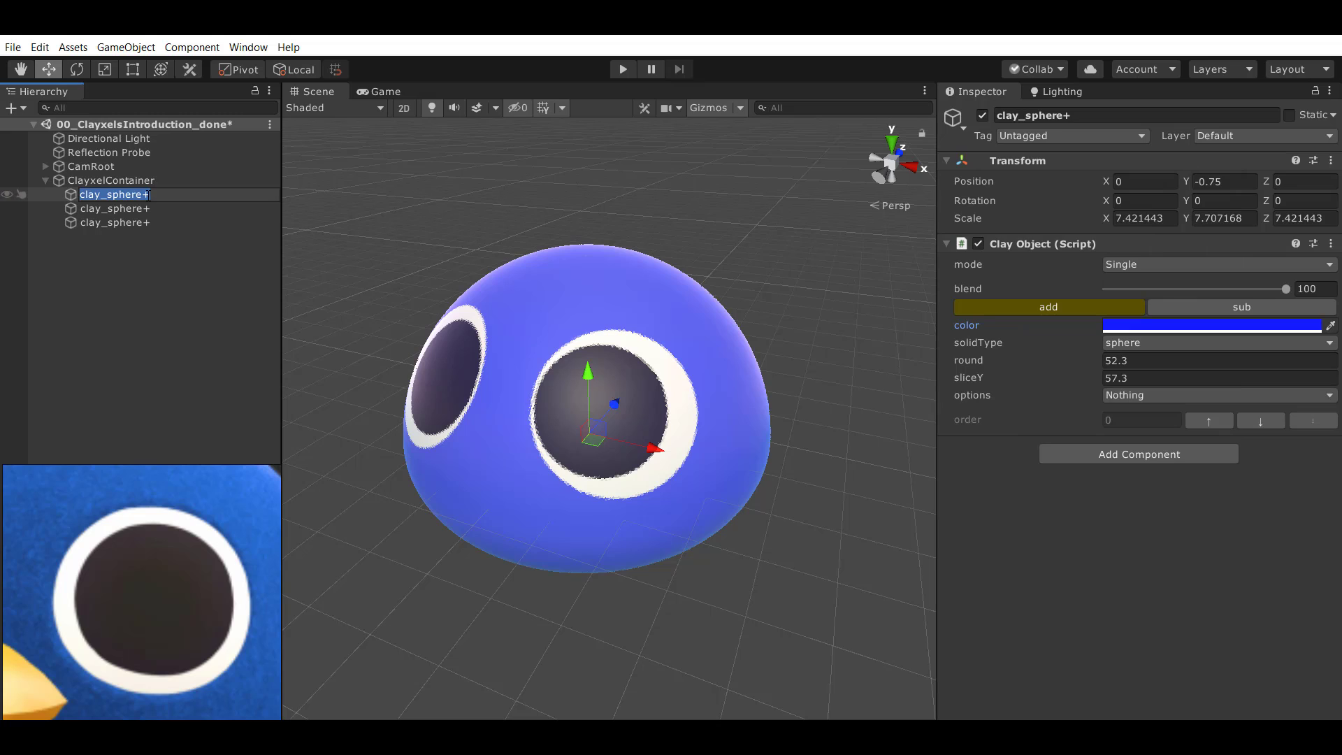
pyautogui.press('Escape')
pyautogui.scroll(-4, 154, 596)
pyautogui.moveTo(154, 597); pyautogui.dragTo(166, 576, button='middle')
pyautogui.scroll(-2, 166, 576)
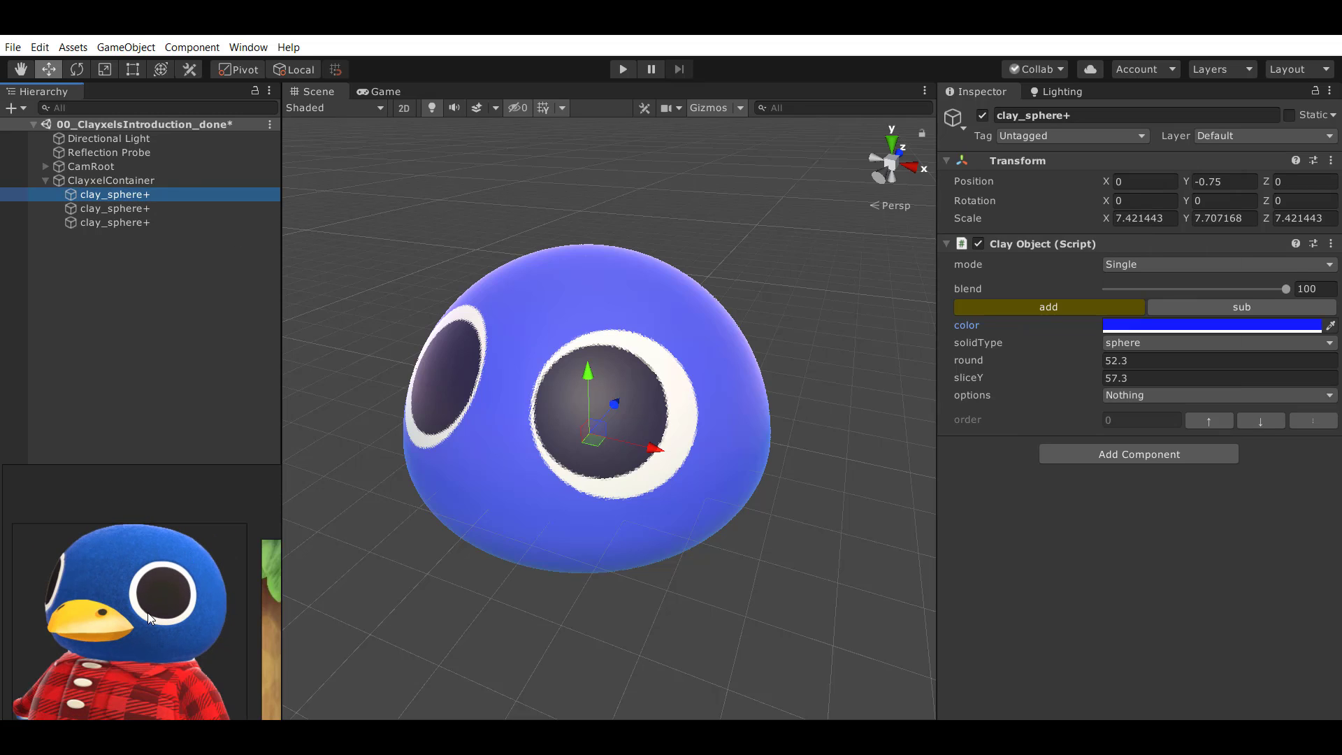
pyautogui.scroll(4, 148, 612)
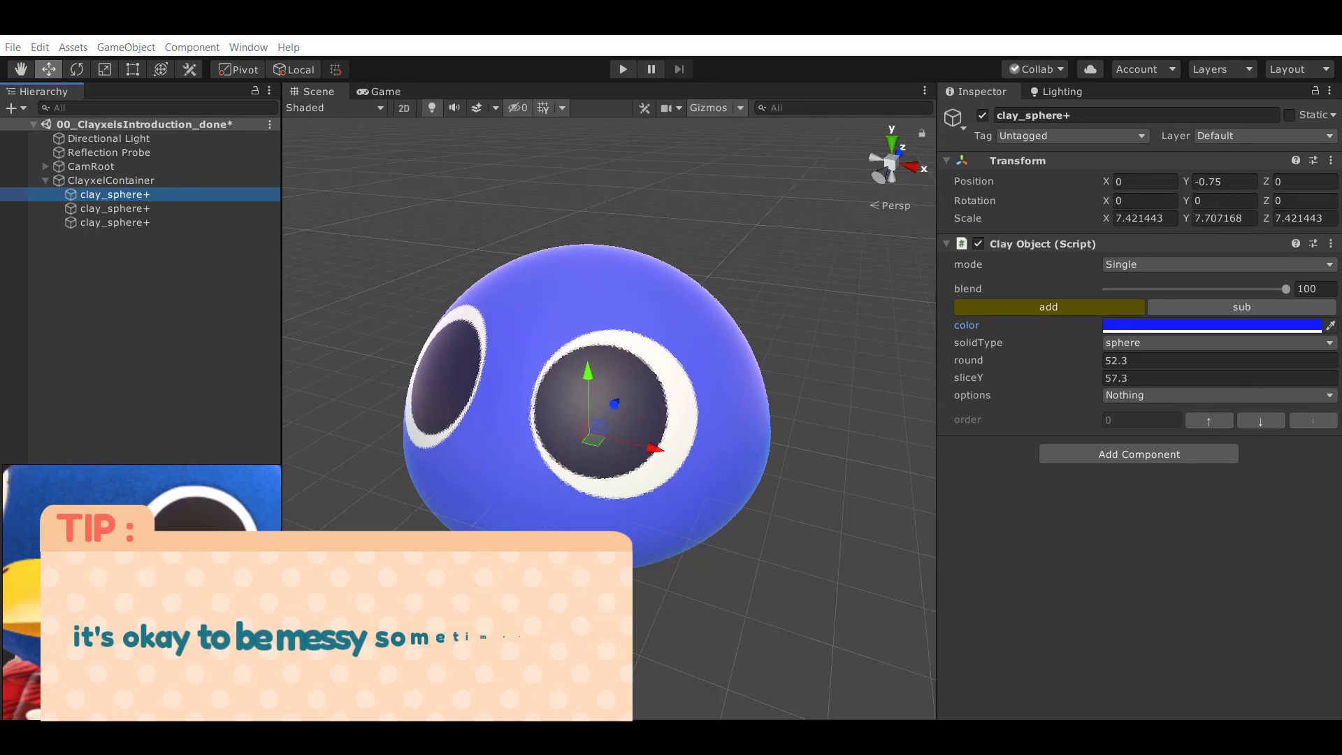
pyautogui.keyDown('alt'); pyautogui.moveTo(696, 477); pyautogui.dragTo(664, 461); pyautogui.keyUp('alt')
# Examine the edges of the painted eyes in the clay container up close and from several angles.
pyautogui.click(100, 185)
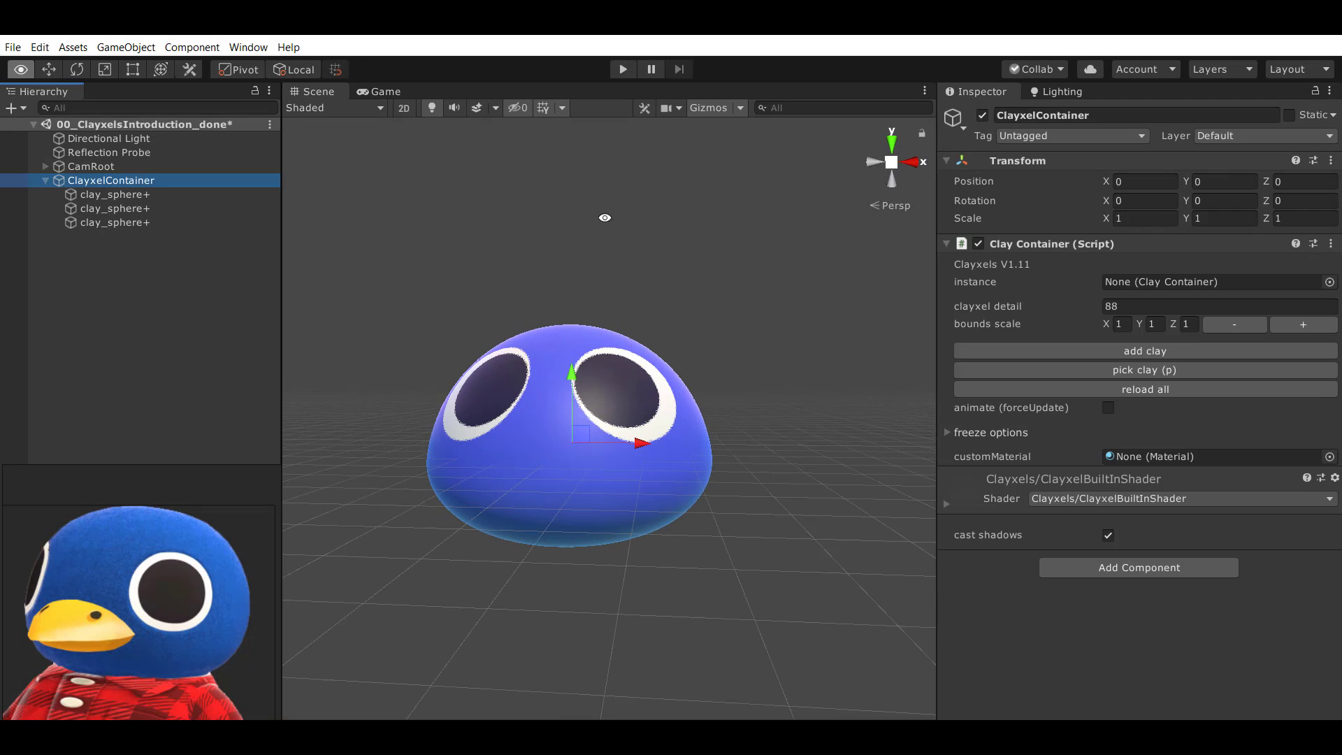
pyautogui.keyDown('alt'); pyautogui.moveTo(605, 216); pyautogui.dragTo(541, 296); pyautogui.keyUp('alt')
pyautogui.keyDown('alt'); pyautogui.moveTo(470, 312); pyautogui.dragTo(643, 335, button='right'); pyautogui.keyUp('alt')
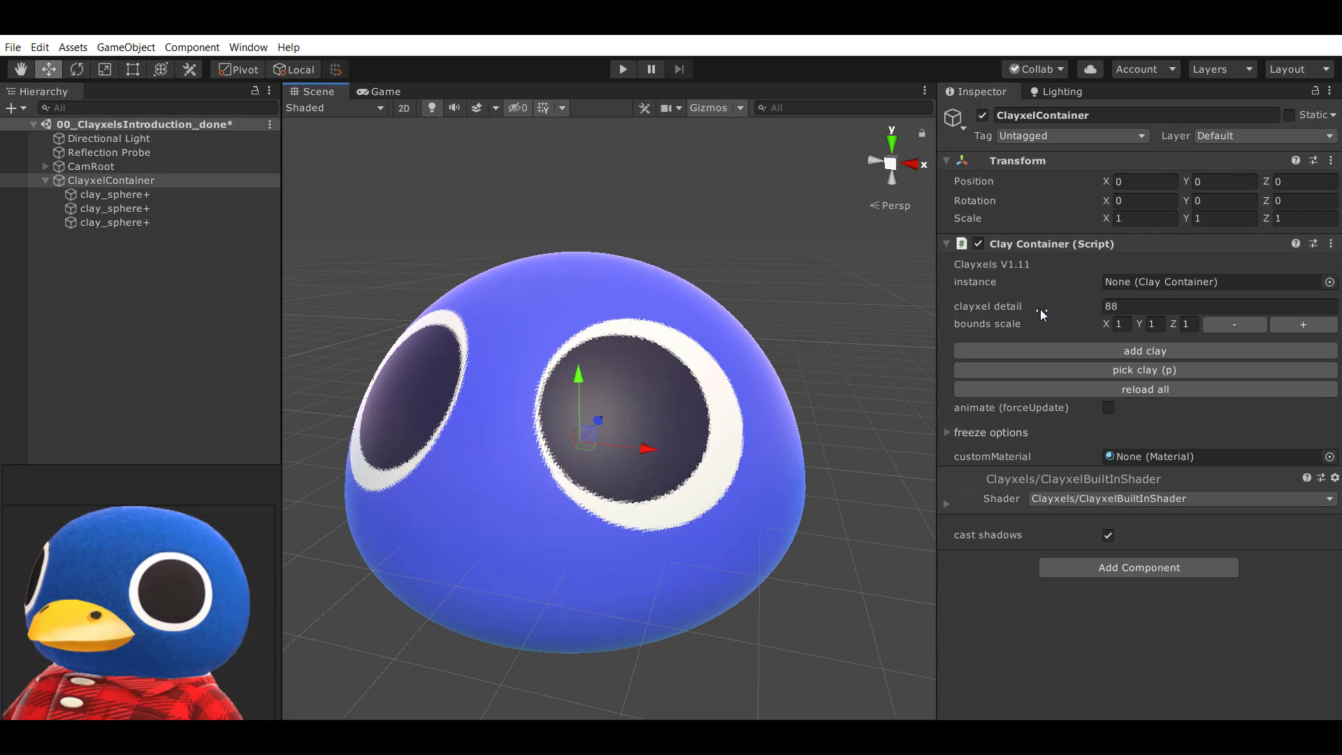
pyautogui.keyDown('alt'); pyautogui.moveTo(363, 436); pyautogui.dragTo(576, 451, button='right'); pyautogui.keyUp('alt')
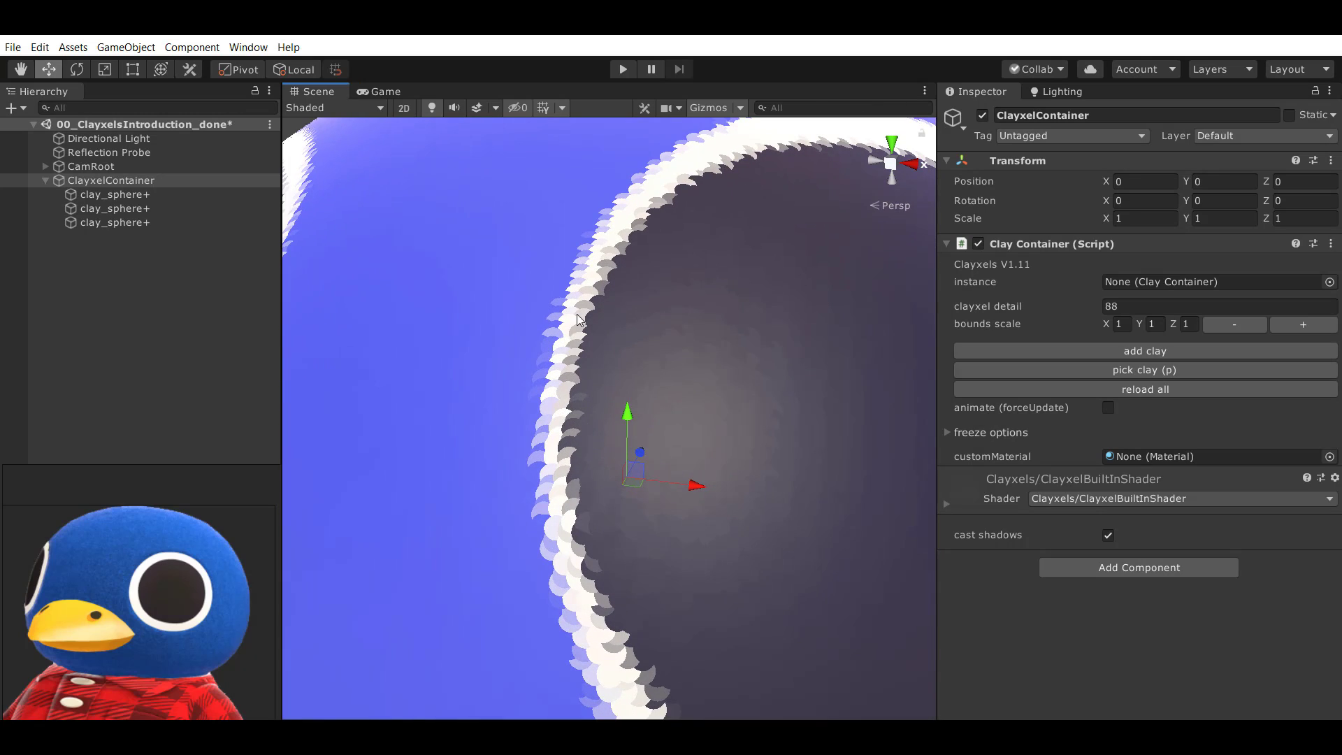
pyautogui.keyDown('alt'); pyautogui.moveTo(577, 319); pyautogui.dragTo(607, 377); pyautogui.keyUp('alt')
pyautogui.keyDown('alt'); pyautogui.moveTo(606, 357); pyautogui.dragTo(966, 321, button='right'); pyautogui.keyUp('alt')
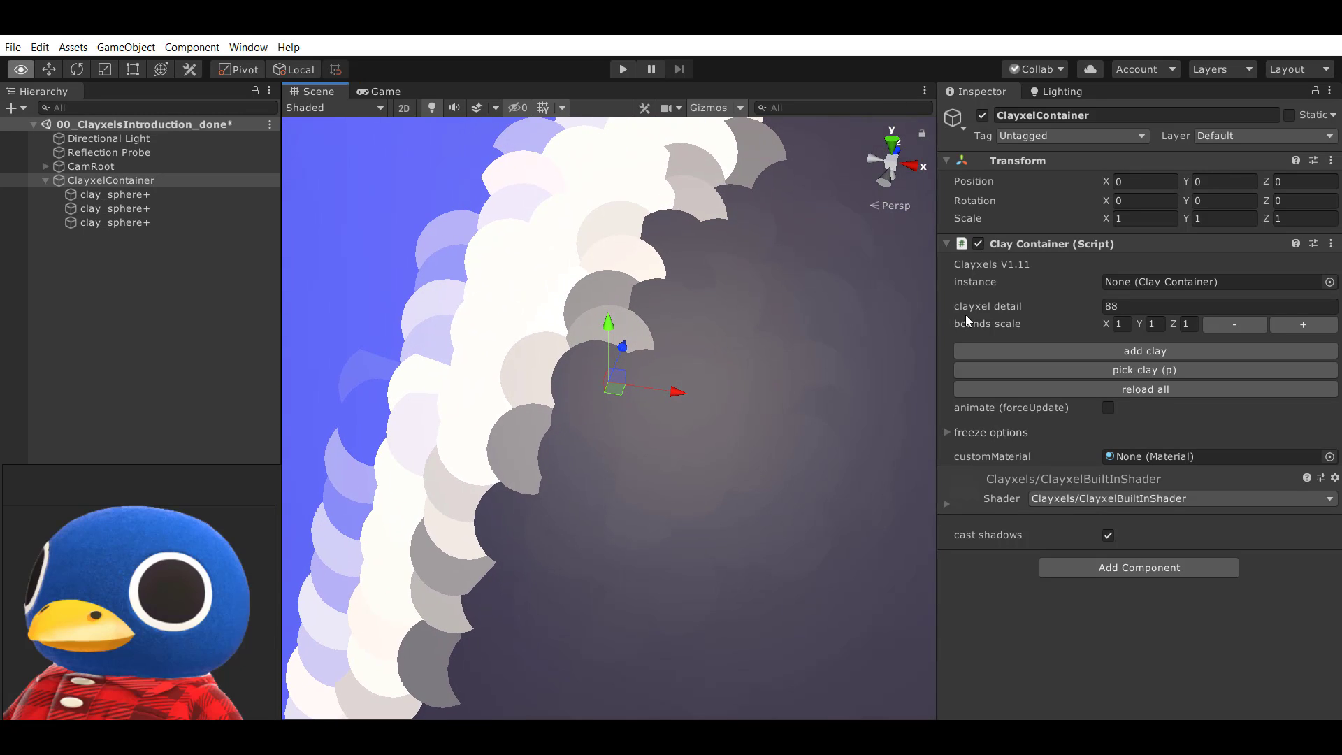
pyautogui.keyDown('alt'); pyautogui.moveTo(444, 414); pyautogui.dragTo(503, 412, button='middle'); pyautogui.keyUp('alt')
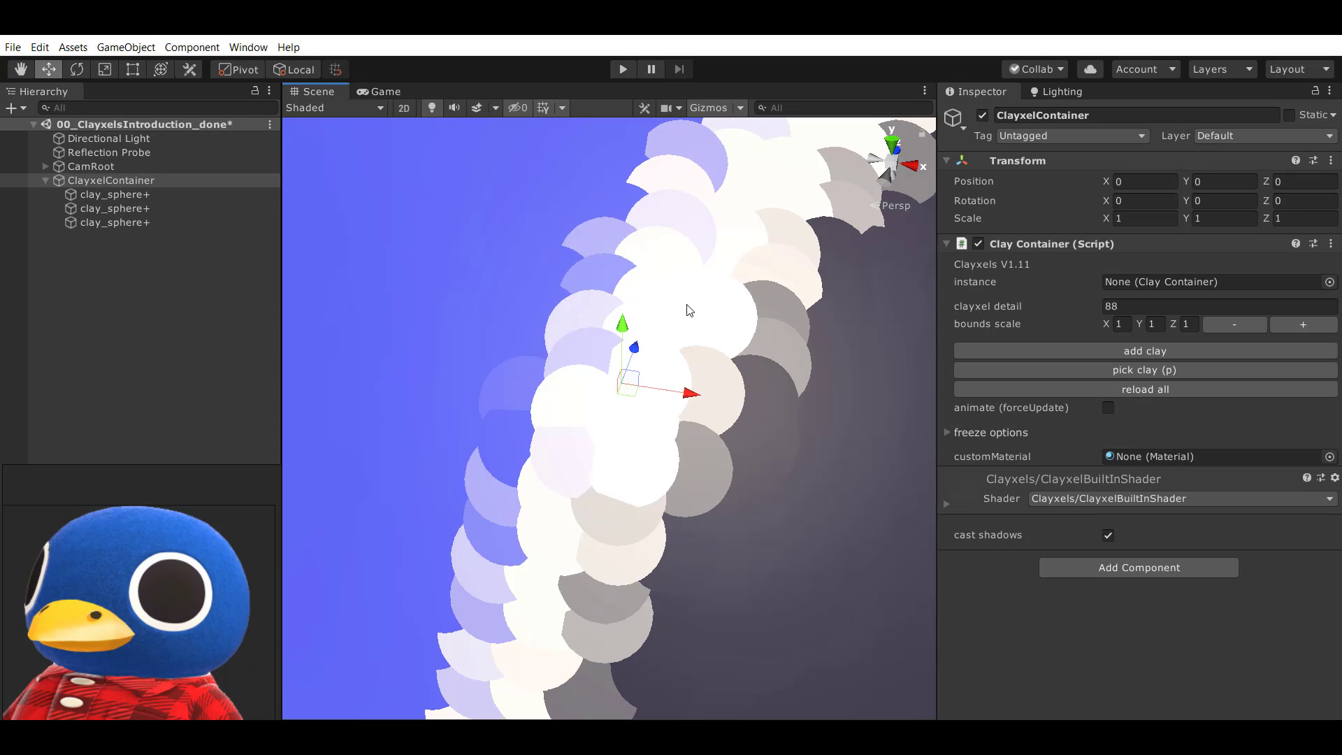
pyautogui.moveTo(686, 309)
pyautogui.keyDown('alt'); pyautogui.mouseDown()
pyautogui.moveTo(683, 285)
pyautogui.moveTo(605, 353)
pyautogui.moveTo(752, 266)
pyautogui.moveTo(710, 297)
pyautogui.mouseUp(); pyautogui.keyUp('alt')
pyautogui.keyDown('alt'); pyautogui.moveTo(709, 297); pyautogui.dragTo(644, 290, button='right'); pyautogui.keyUp('alt')
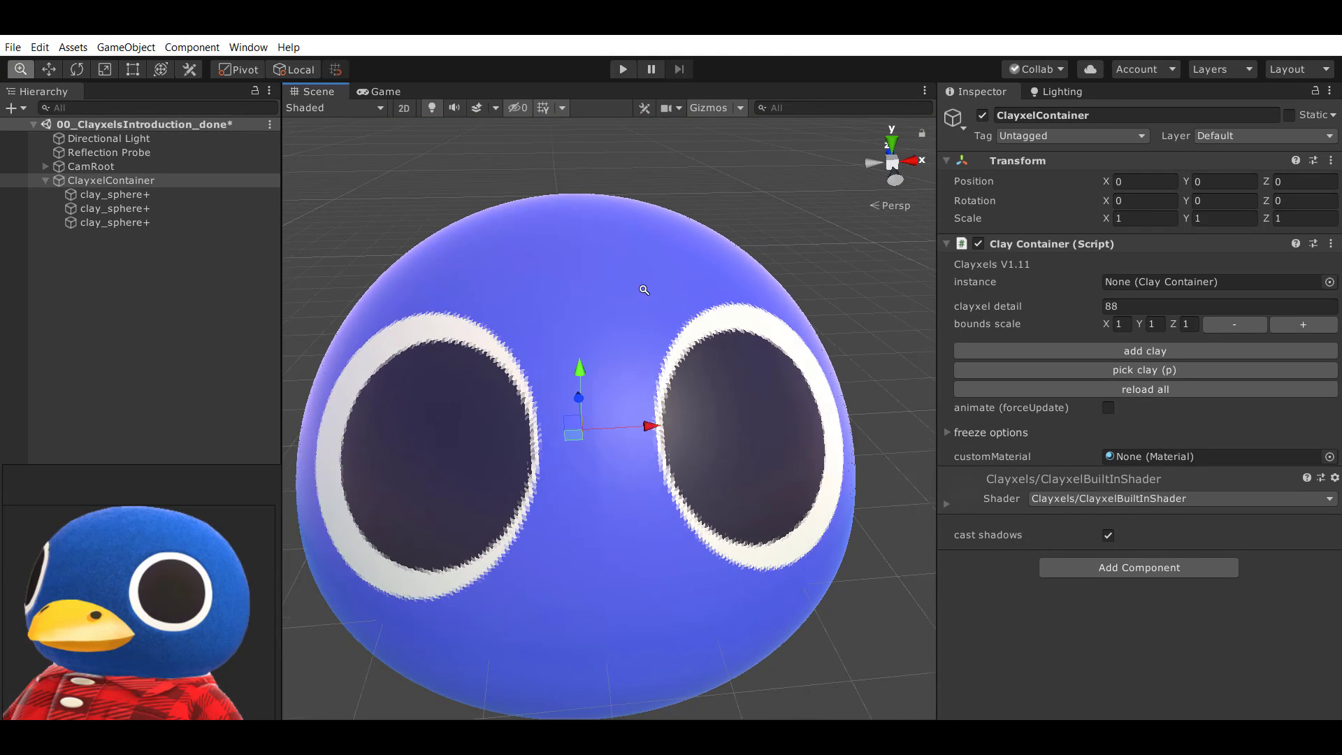
pyautogui.keyDown('alt'); pyautogui.moveTo(644, 289); pyautogui.dragTo(577, 350); pyautogui.keyUp('alt')
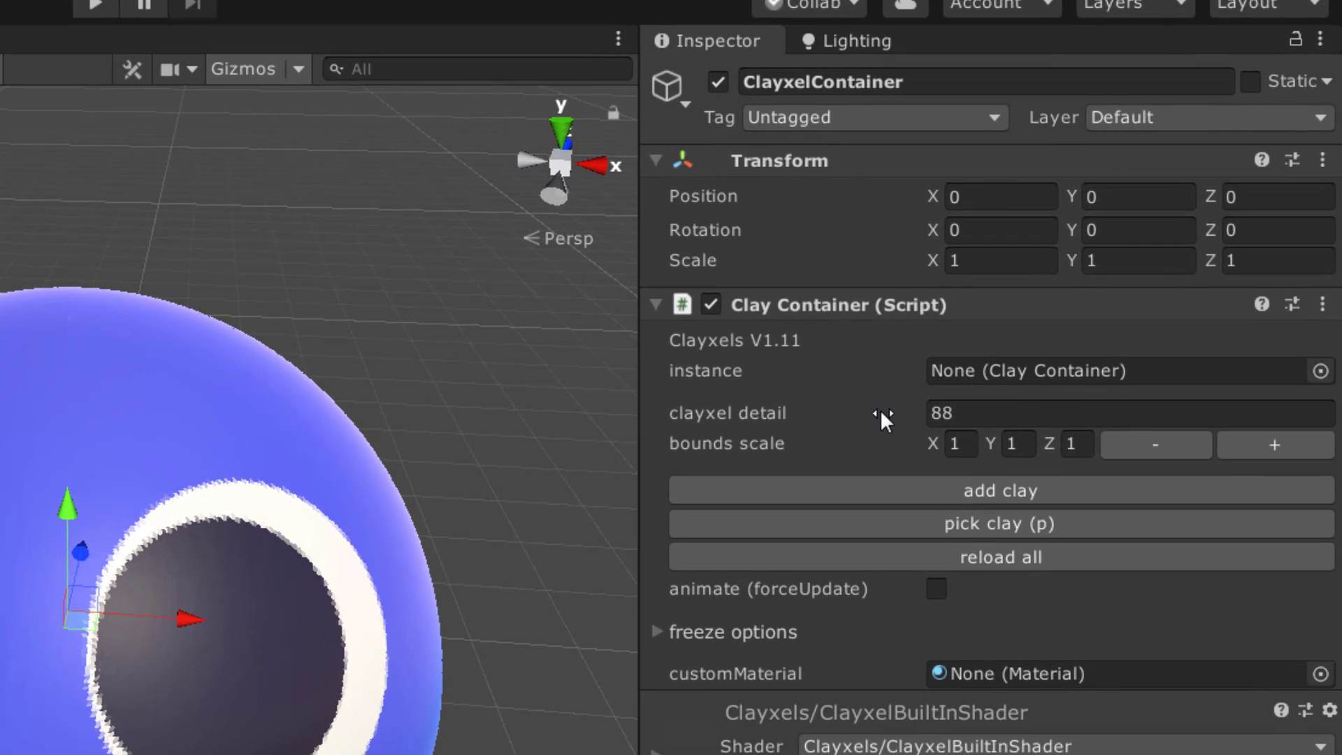
# Lower the clay container's clayxel detail to 0 and inspect the eye edges.
pyautogui.click(1075, 305)
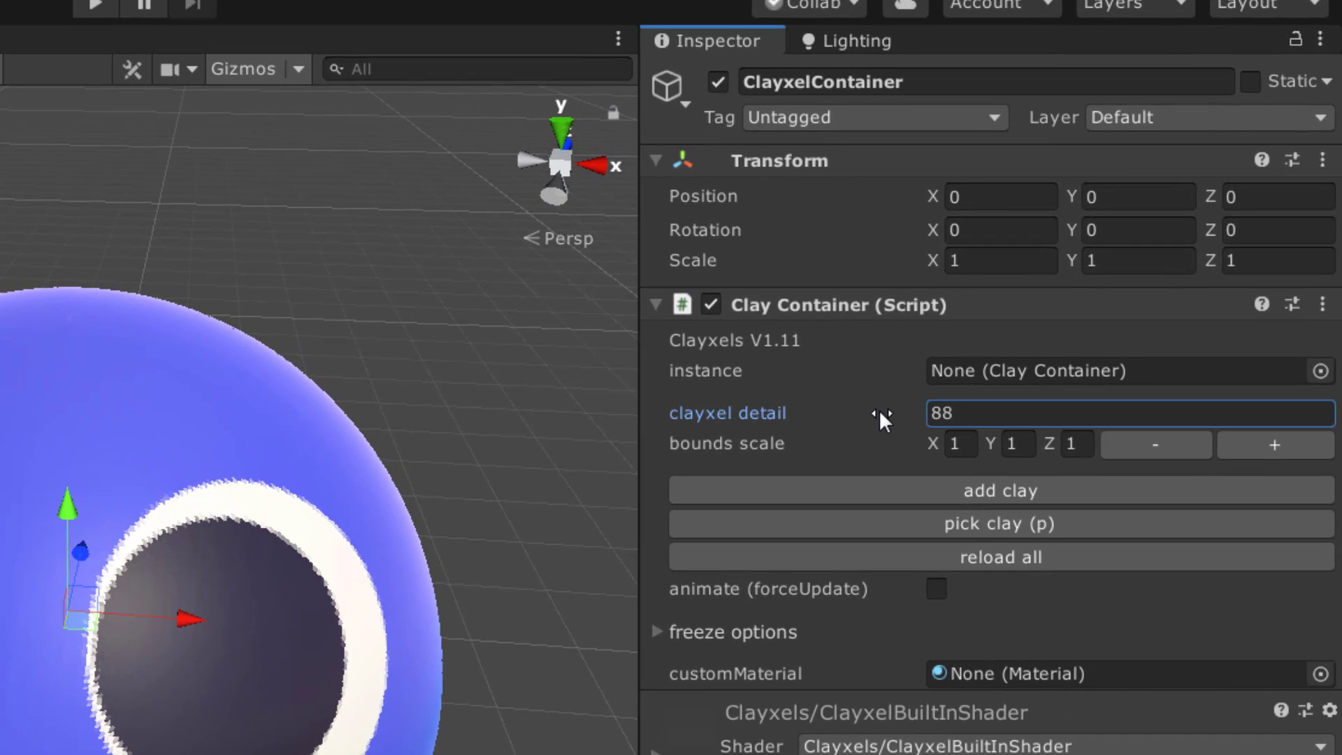
pyautogui.moveTo(878, 409); pyautogui.dragTo(608, 422)
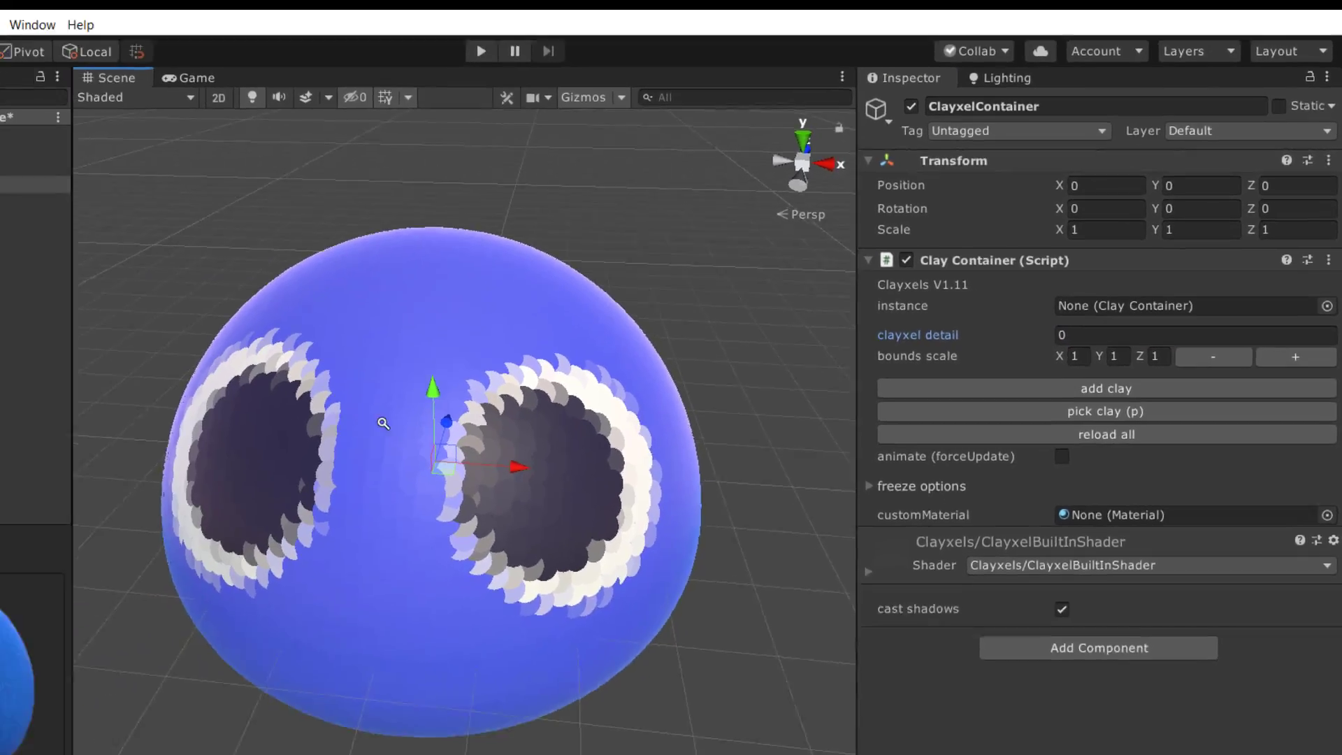
pyautogui.keyDown('alt'); pyautogui.moveTo(383, 423); pyautogui.dragTo(552, 426, button='right'); pyautogui.keyUp('alt')
pyautogui.keyDown('alt'); pyautogui.moveTo(552, 427); pyautogui.dragTo(499, 407); pyautogui.keyUp('alt')
pyautogui.keyDown('alt'); pyautogui.moveTo(499, 407); pyautogui.dragTo(582, 452, button='right'); pyautogui.keyUp('alt')
pyautogui.keyDown('alt'); pyautogui.moveTo(582, 452); pyautogui.dragTo(634, 256); pyautogui.keyUp('alt')
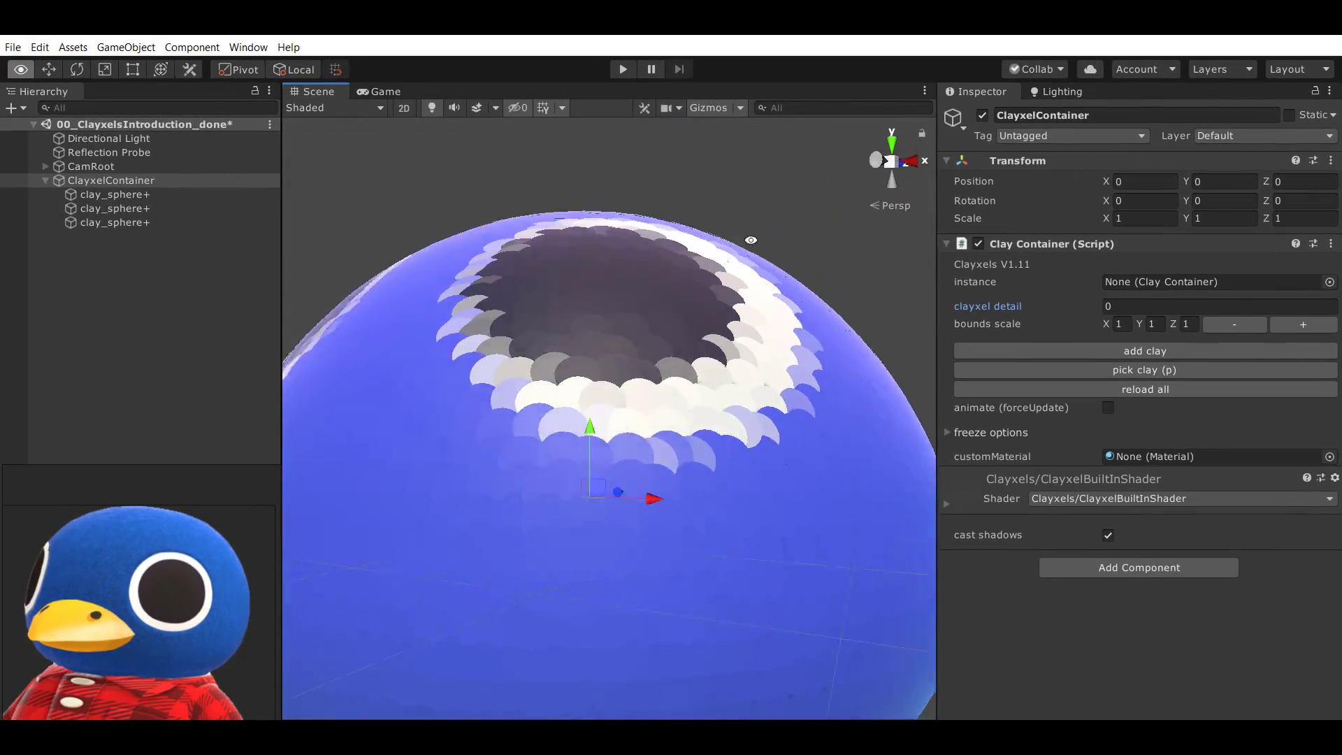
pyautogui.keyDown('alt'); pyautogui.moveTo(751, 240); pyautogui.dragTo(578, 381); pyautogui.keyUp('alt')
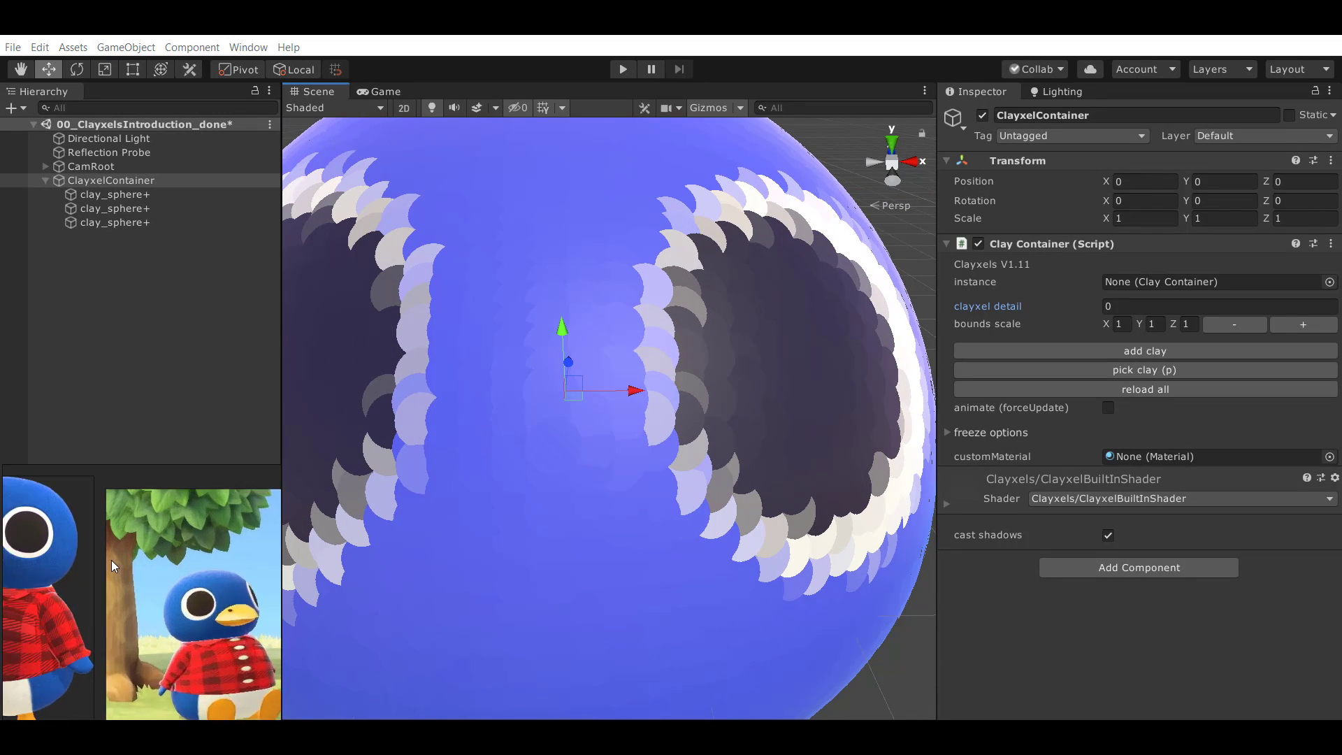
pyautogui.moveTo(756, 457); pyautogui.dragTo(717, 465, button='middle')
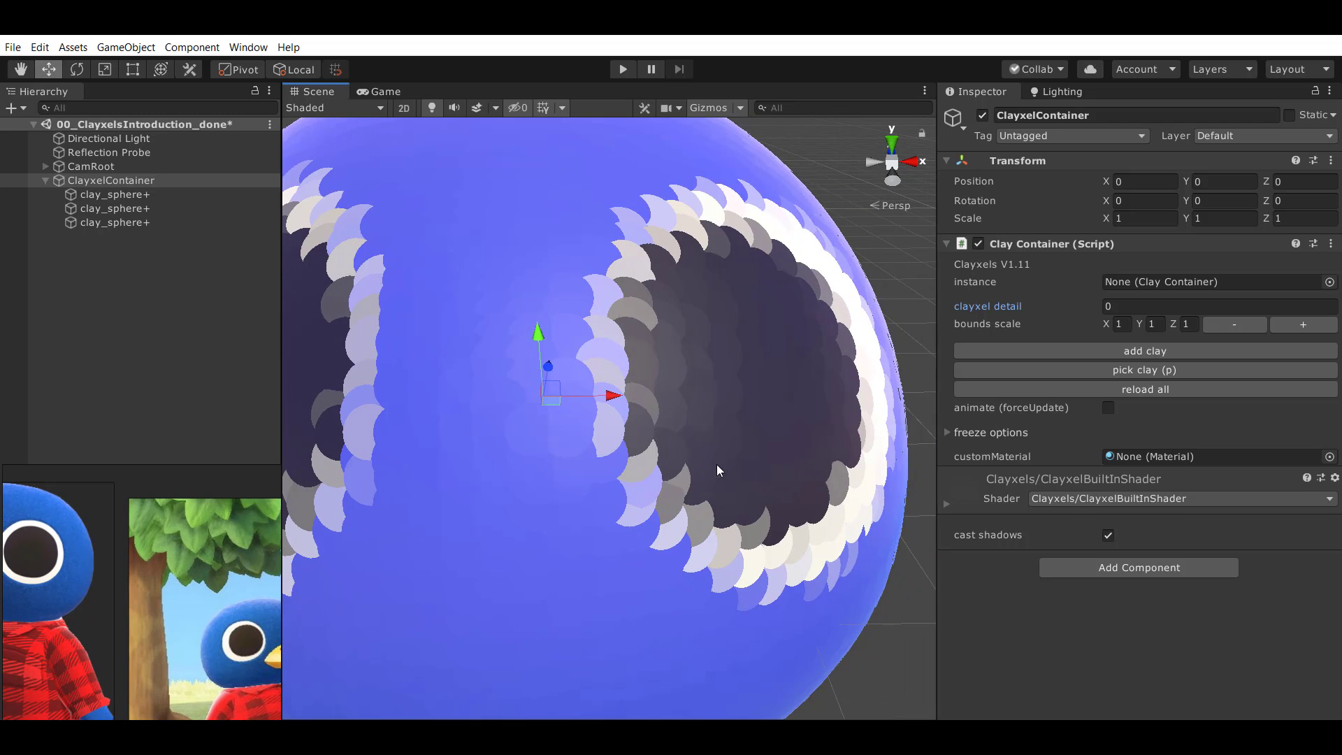
# Raise the container's clayxel detail to 88 and try 100, inspecting the head at each value.
pyautogui.moveTo(1022, 313); pyautogui.dragTo(1186, 310)
pyautogui.write('88')
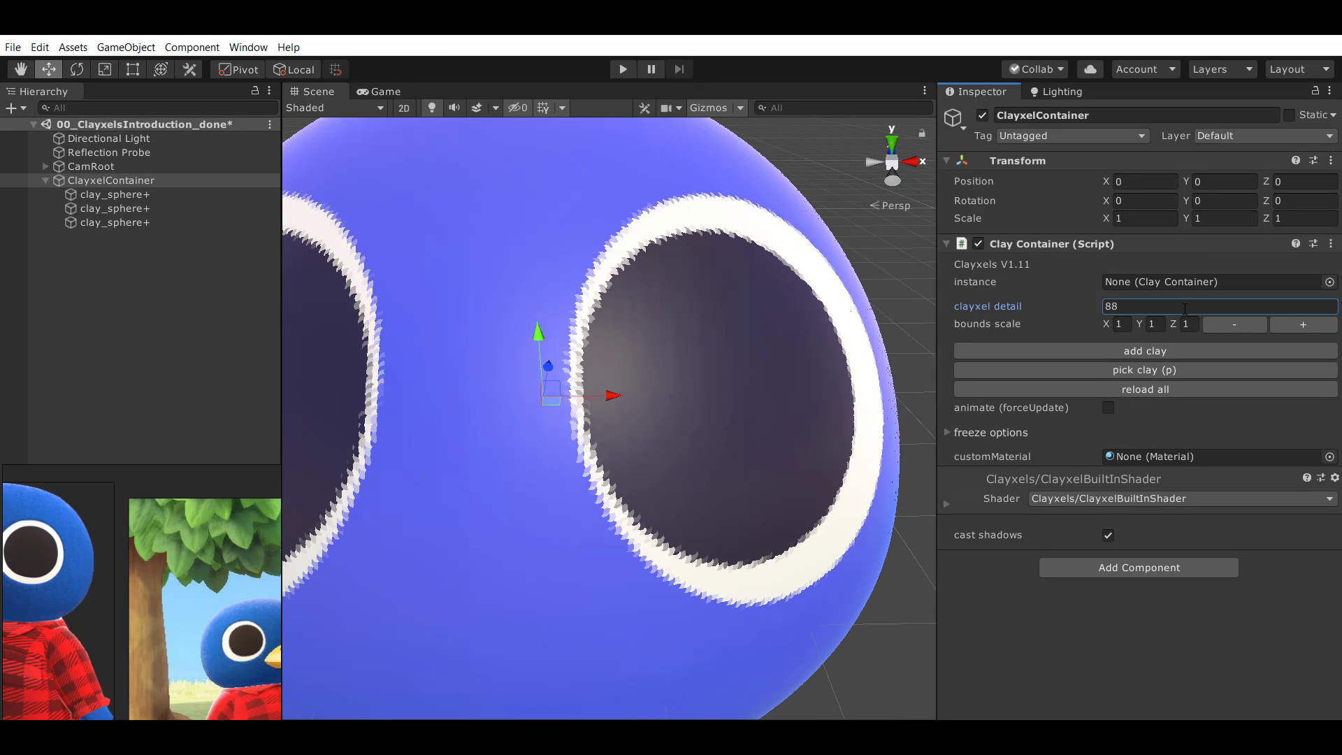
pyautogui.write('100')
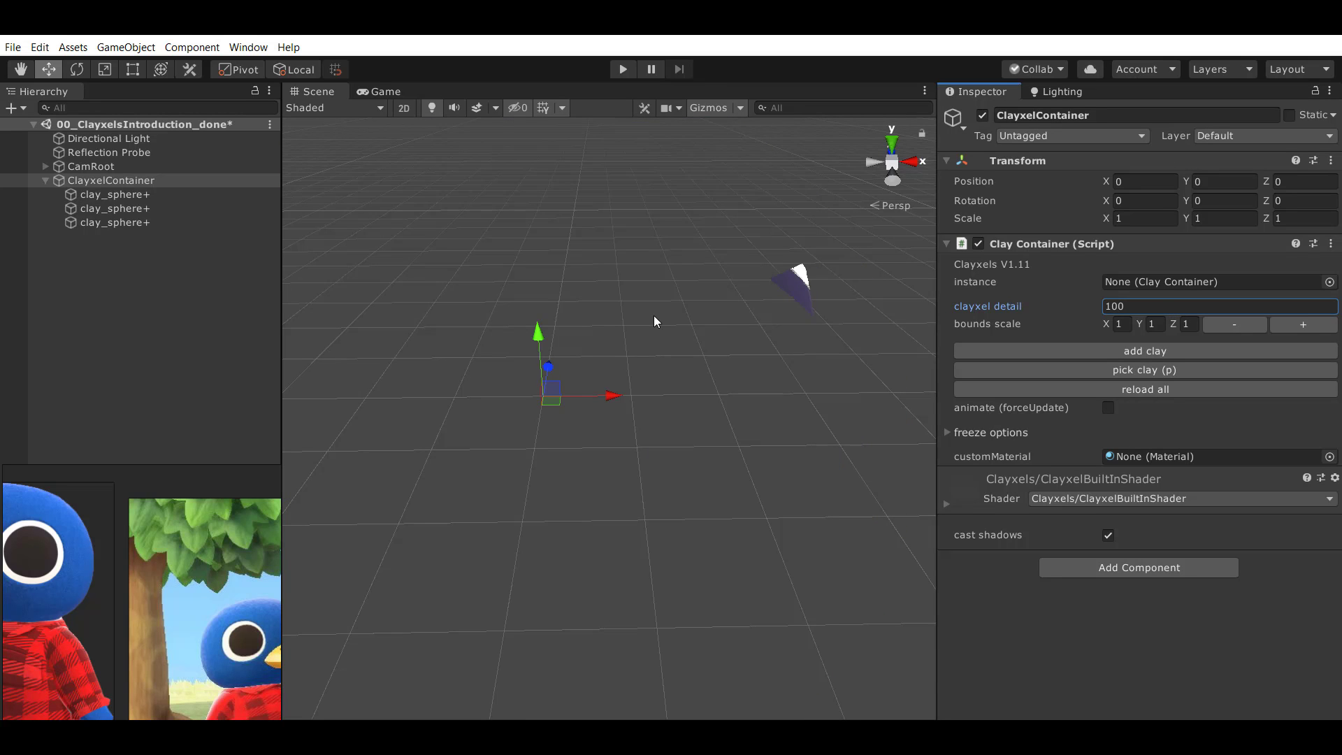
pyautogui.keyDown('alt'); pyautogui.moveTo(654, 322); pyautogui.dragTo(703, 338); pyautogui.keyUp('alt')
pyautogui.click(233, 283)
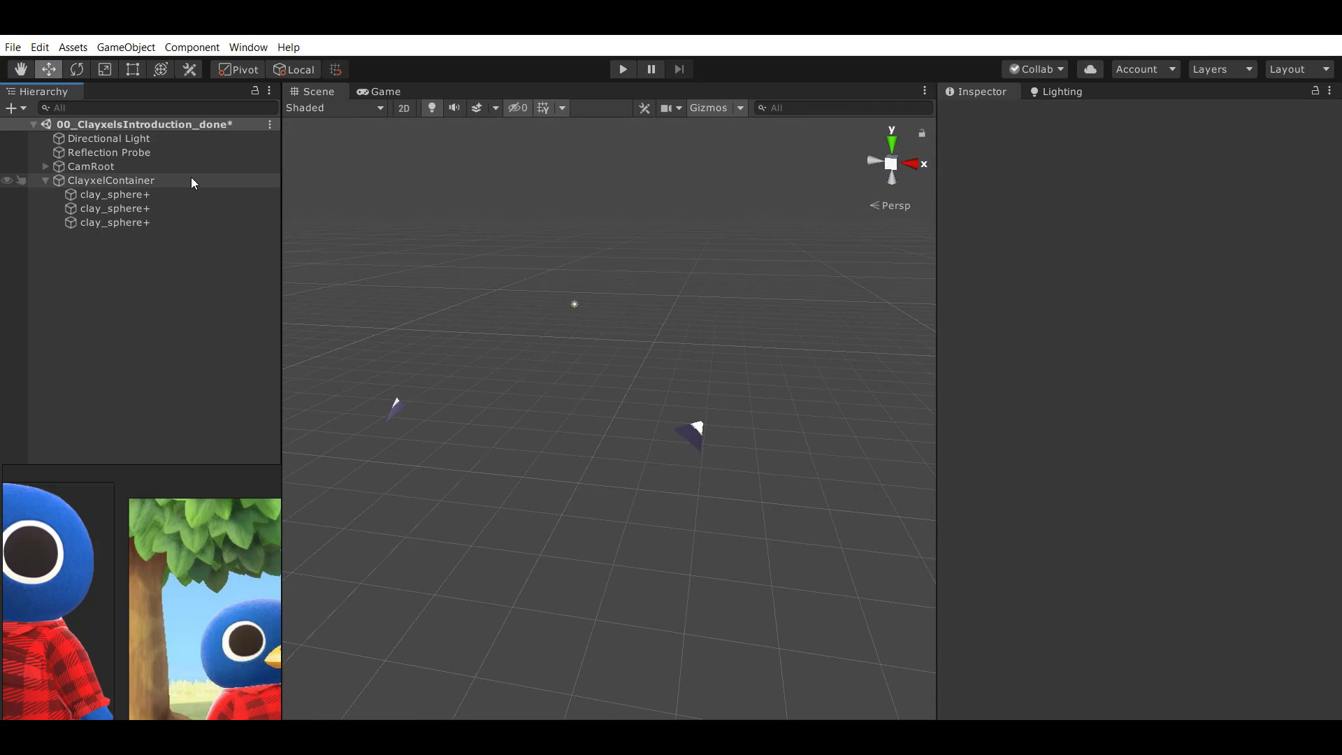
pyautogui.click(191, 179)
pyautogui.keyDown('alt'); pyautogui.moveTo(710, 391); pyautogui.dragTo(699, 363); pyautogui.keyUp('alt')
pyautogui.keyDown('alt'); pyautogui.moveTo(777, 410); pyautogui.dragTo(758, 455); pyautogui.keyUp('alt')
# Set the container's clayxel detail back to 88 and view the head within its bounding box.
pyautogui.moveTo(1059, 313)
pyautogui.mouseDown()
pyautogui.moveTo(1039, 316)
pyautogui.moveTo(1051, 320)
pyautogui.mouseUp()
pyautogui.click(1127, 306)
pyautogui.write('88')
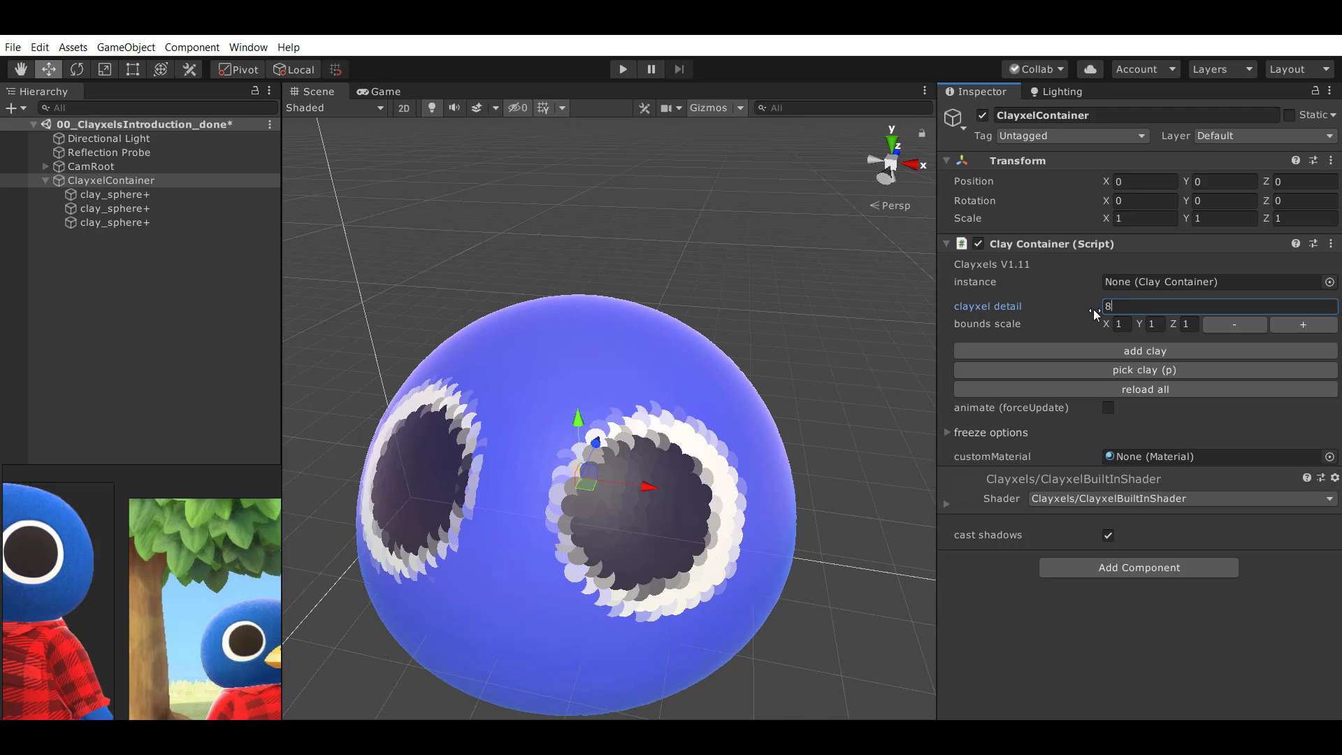
pyautogui.scroll(-5, 592, 344)
pyautogui.keyDown('alt'); pyautogui.moveTo(592, 345); pyautogui.dragTo(769, 346); pyautogui.keyUp('alt')
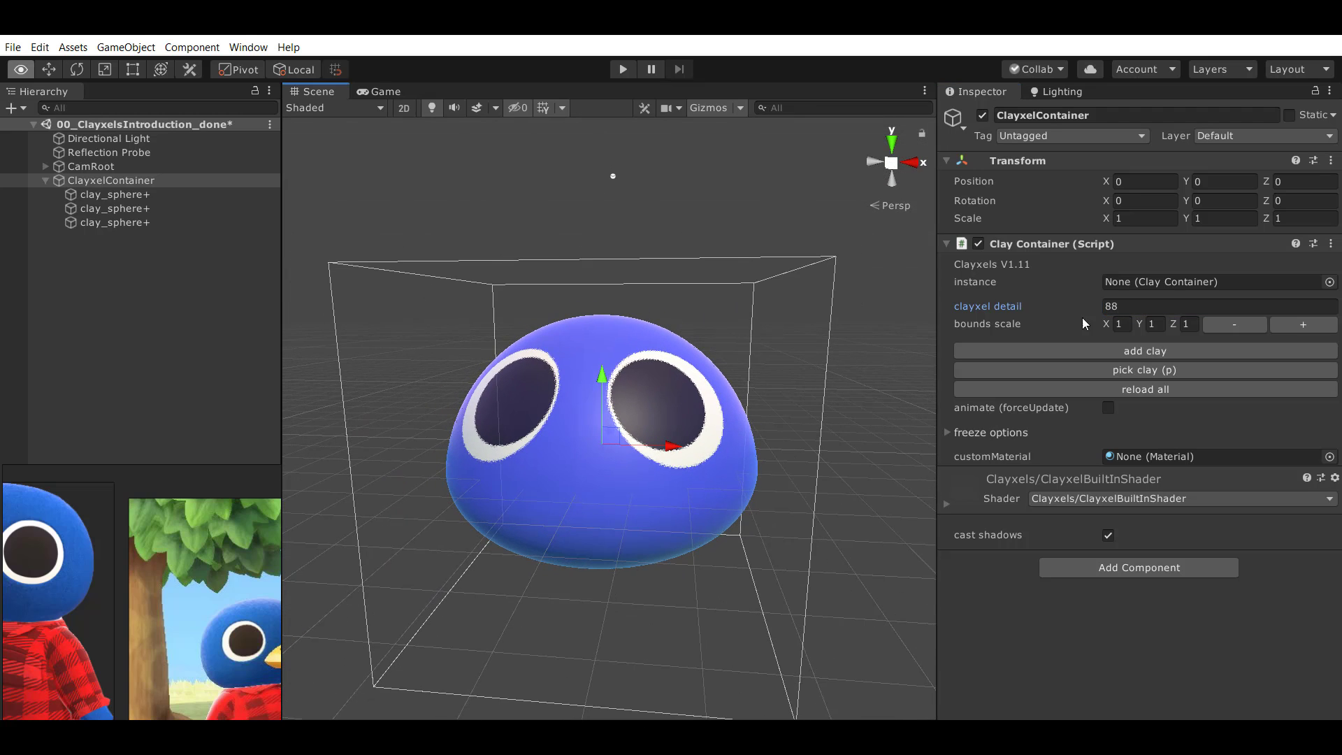
# Increase the container's clayxel detail to 100 and check the extent of its bounding box.
pyautogui.moveTo(1044, 312); pyautogui.dragTo(1070, 316)
pyautogui.keyDown('alt'); pyautogui.moveTo(719, 339); pyautogui.dragTo(891, 352); pyautogui.keyUp('alt')
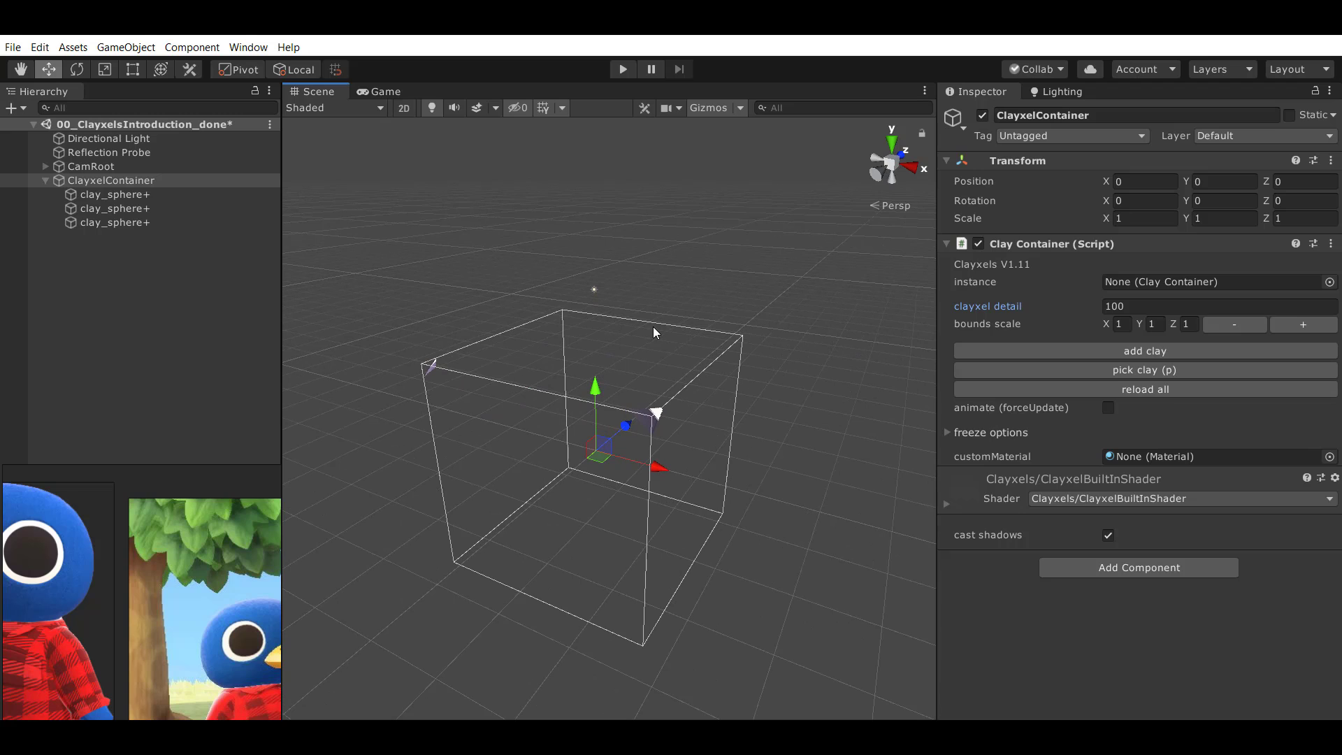
pyautogui.keyDown('alt'); pyautogui.moveTo(584, 367); pyautogui.dragTo(685, 362); pyautogui.keyUp('alt')
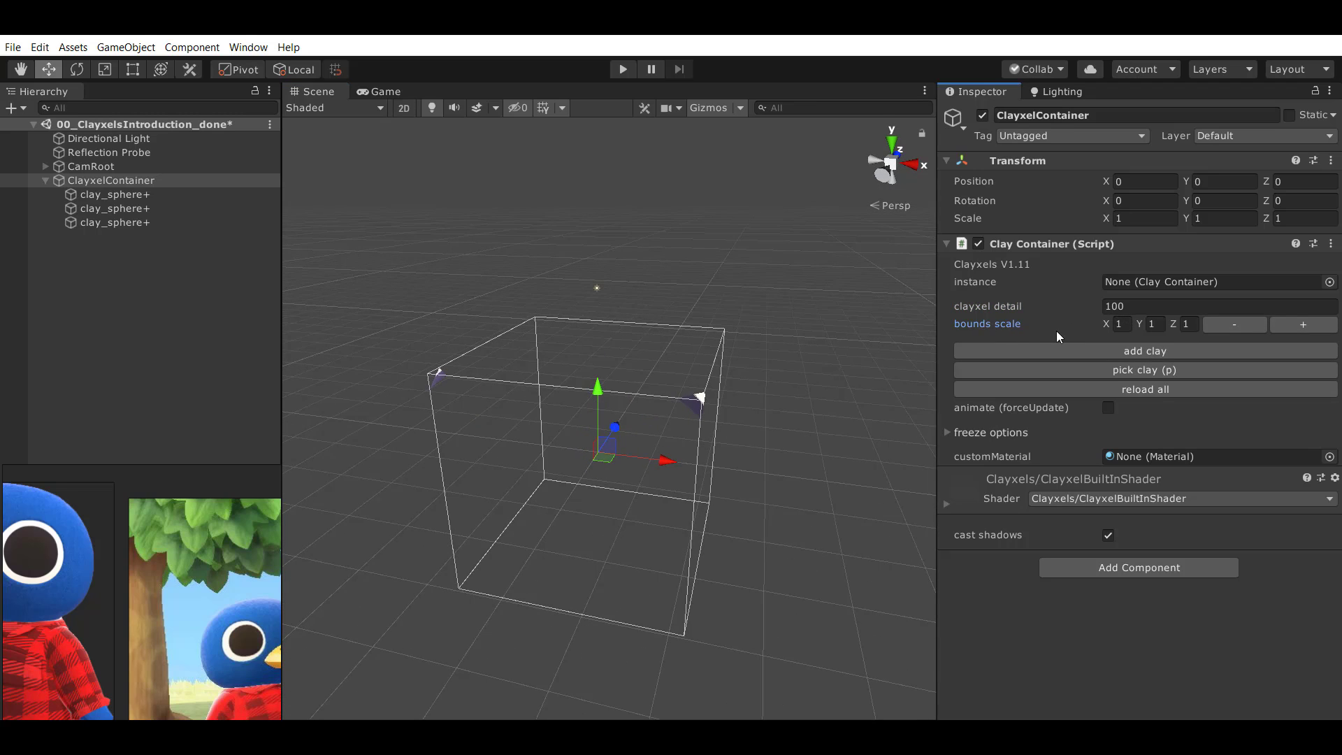
# Enlarge the clay container's bounds scale to 2 on X, Y and Z.
pyautogui.click(1304, 329)
pyautogui.keyDown('alt'); pyautogui.moveTo(782, 381); pyautogui.dragTo(629, 419, button='right'); pyautogui.keyUp('alt')
pyautogui.keyDown('alt'); pyautogui.moveTo(629, 419); pyautogui.dragTo(674, 400); pyautogui.keyUp('alt')
pyautogui.keyDown('alt'); pyautogui.moveTo(674, 399); pyautogui.dragTo(703, 403, button='right'); pyautogui.keyUp('alt')
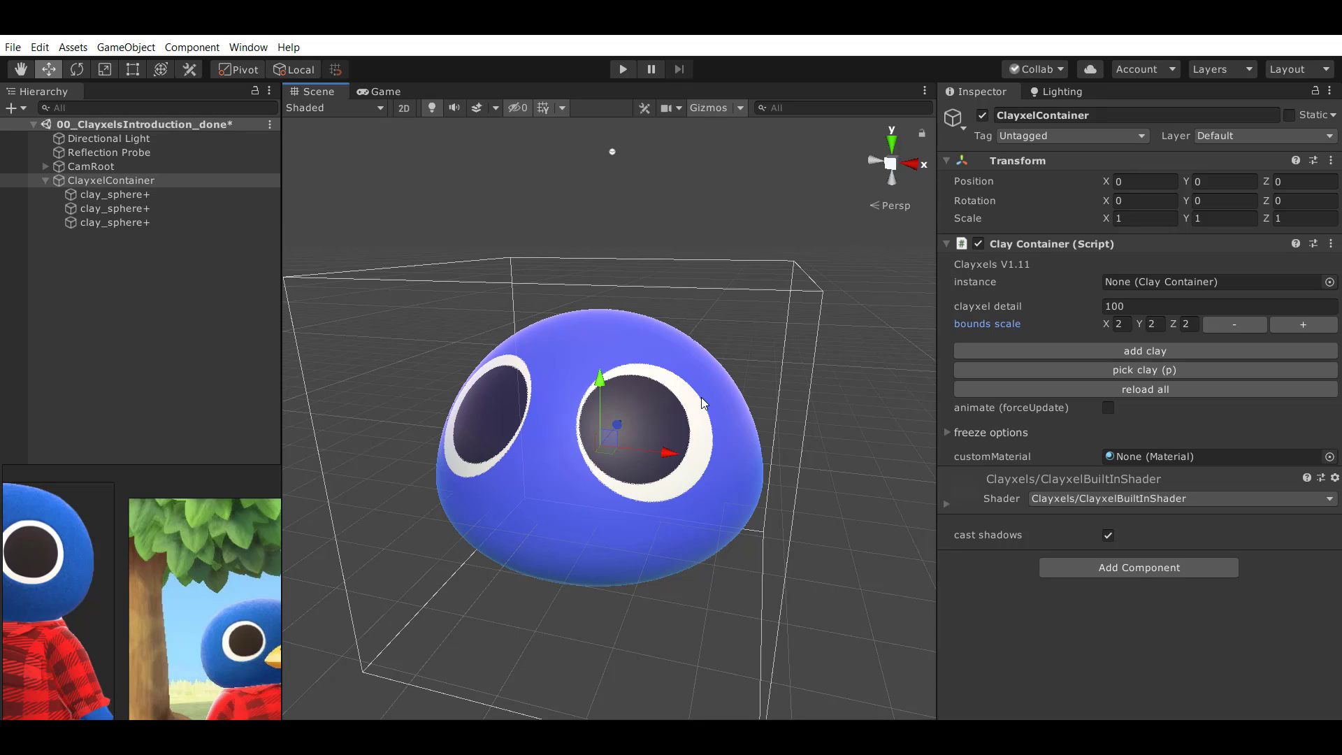
pyautogui.keyDown('alt'); pyautogui.moveTo(709, 349); pyautogui.dragTo(602, 381); pyautogui.keyUp('alt')
pyautogui.keyDown('alt'); pyautogui.moveTo(602, 381); pyautogui.dragTo(623, 374, button='right'); pyautogui.keyUp('alt')
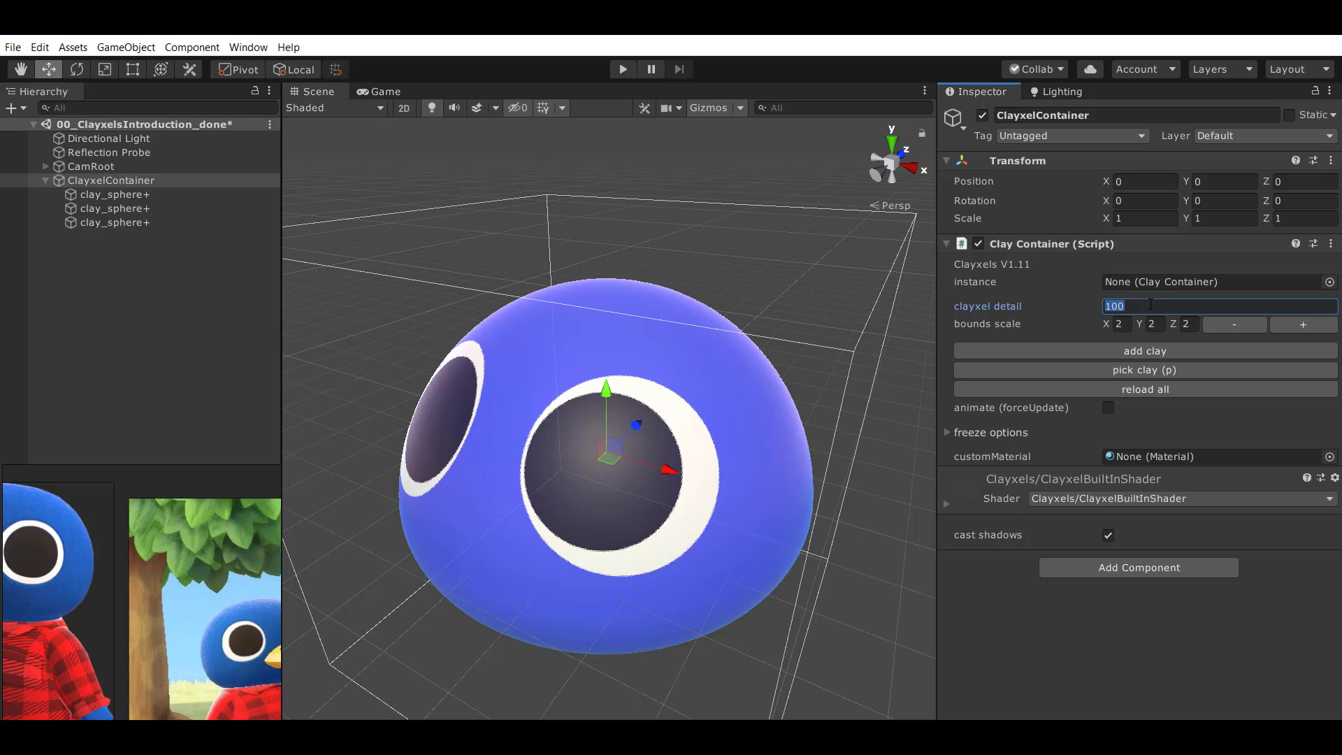
# Try clayxel detail values of 50 and 80 with the enlarged bounds.
pyautogui.write('50')
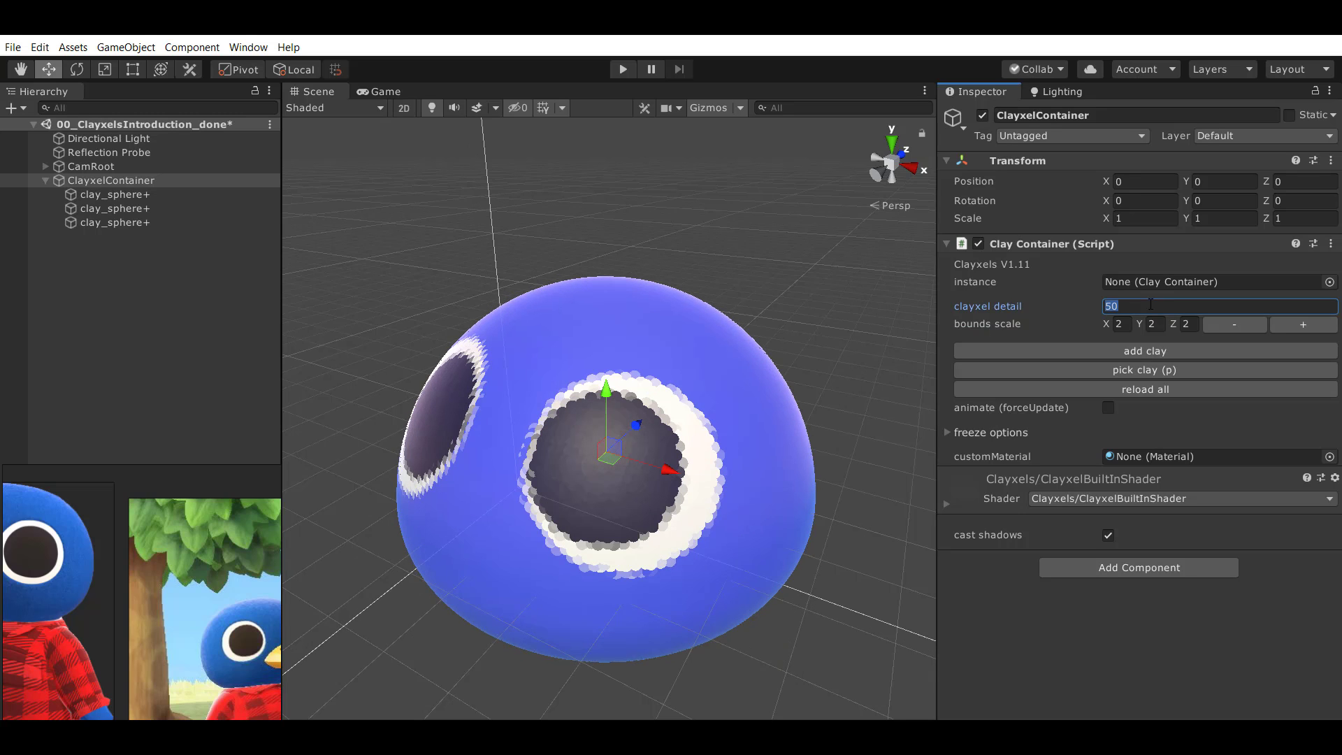
pyautogui.write('80')
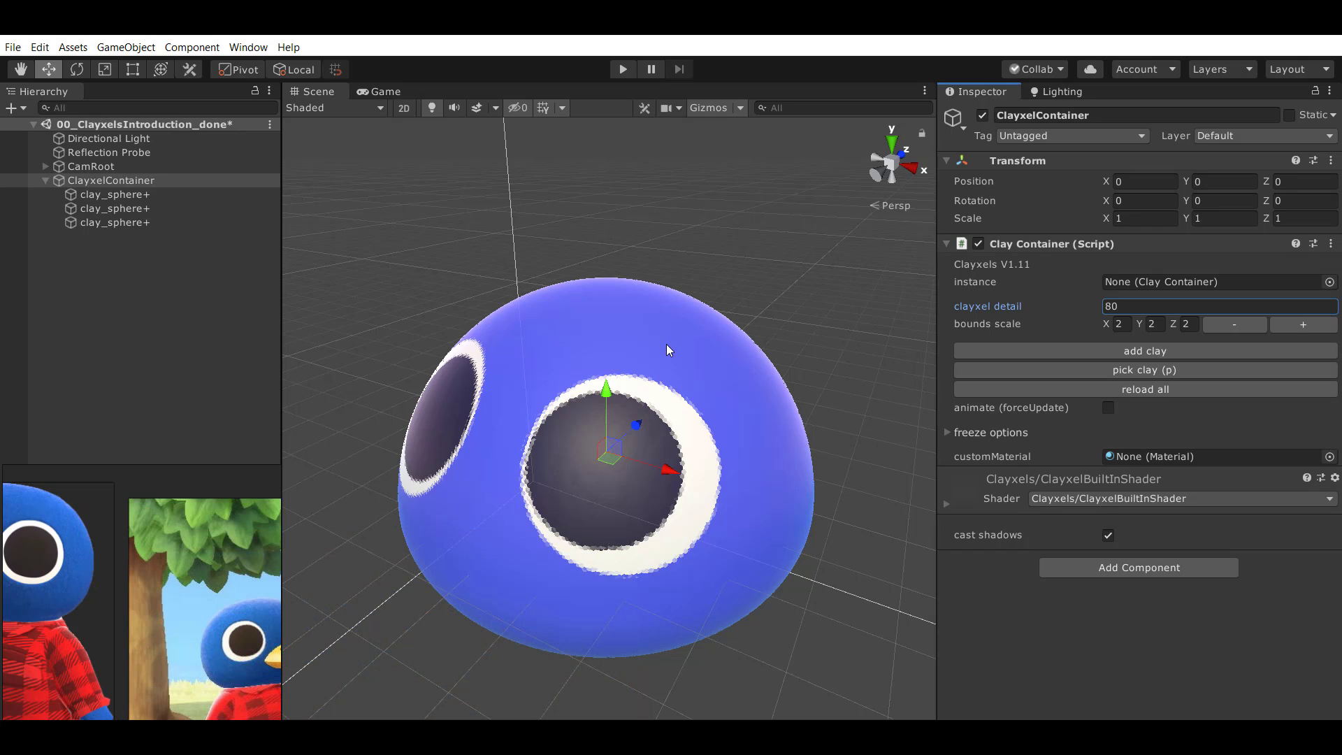
pyautogui.keyDown('alt'); pyautogui.moveTo(665, 349); pyautogui.dragTo(704, 339); pyautogui.keyUp('alt')
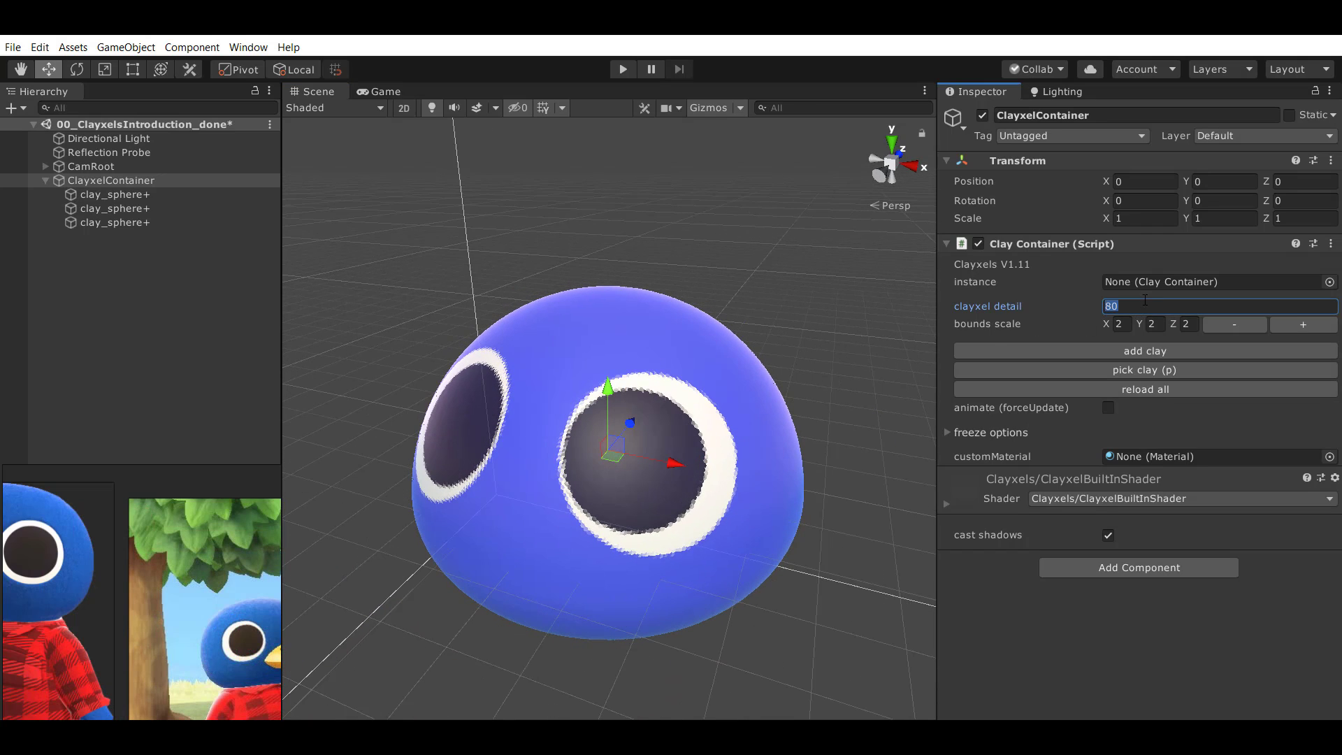
# Set the container's clayxel detail to 90.
pyautogui.write('90')
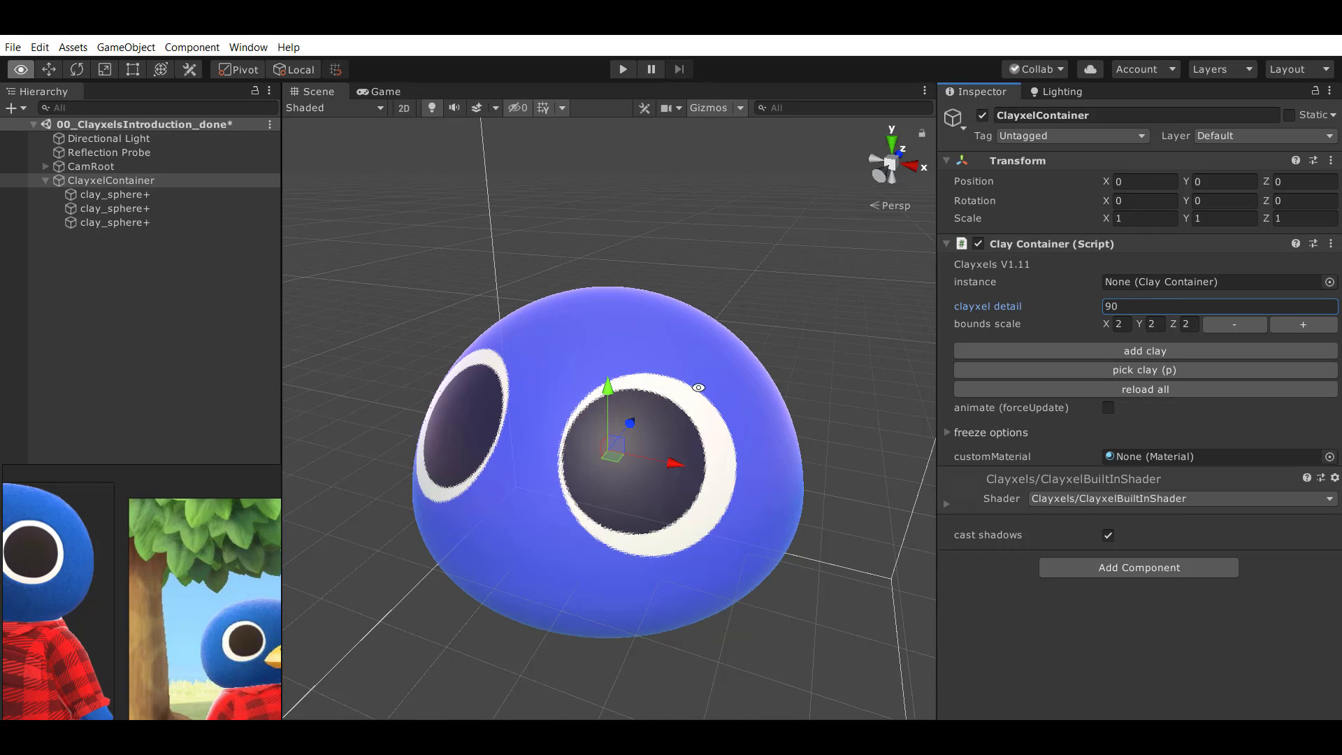
pyautogui.scroll(-2, 698, 387)
pyautogui.keyDown('alt'); pyautogui.moveTo(698, 387); pyautogui.dragTo(538, 381); pyautogui.keyUp('alt')
# Rename the clay container as Head and keep its child spheres expanded.
pyautogui.click(128, 184)
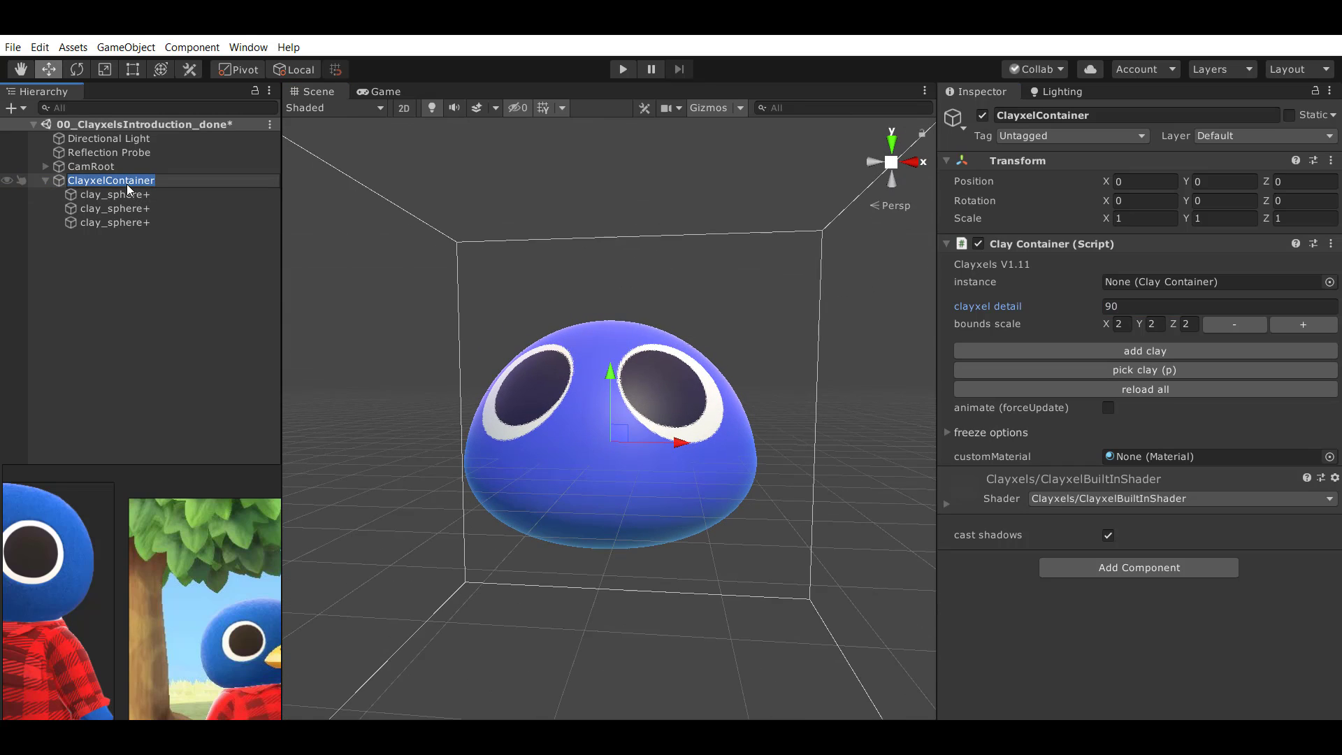
pyautogui.press('Return')
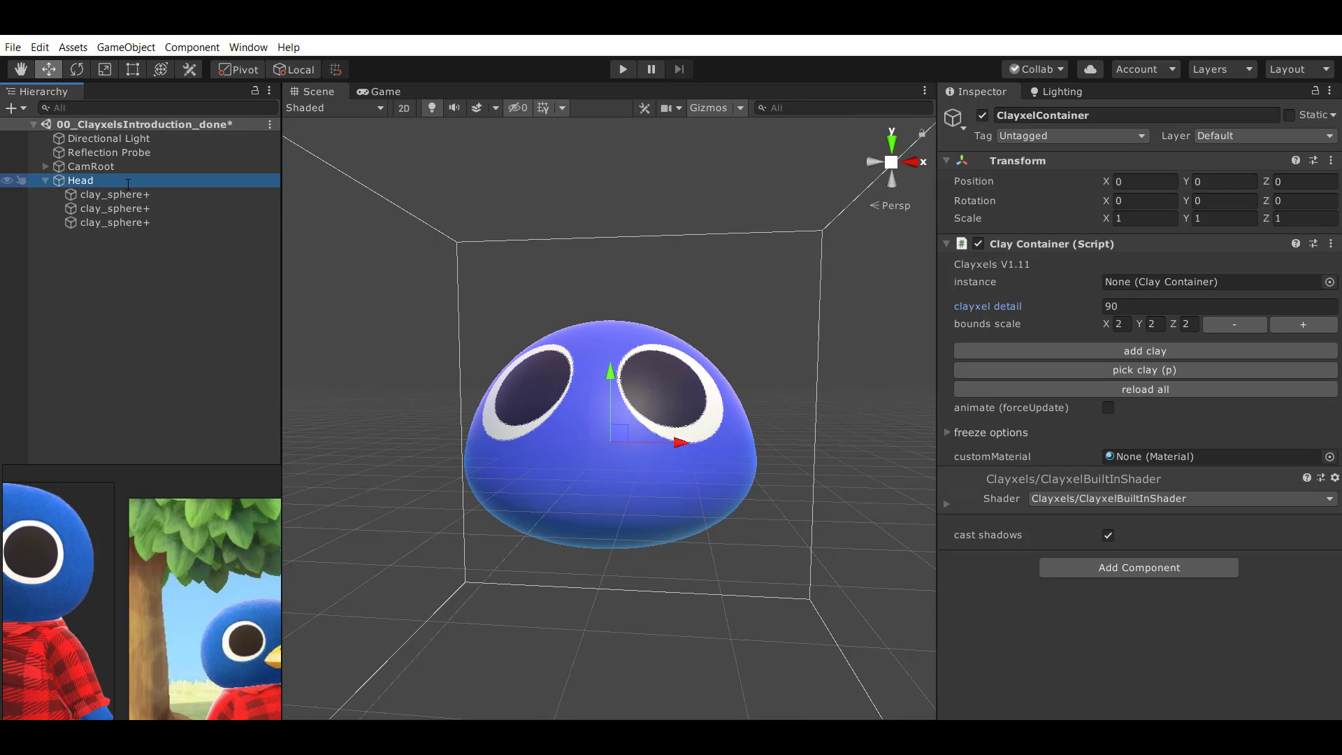
pyautogui.click(46, 180)
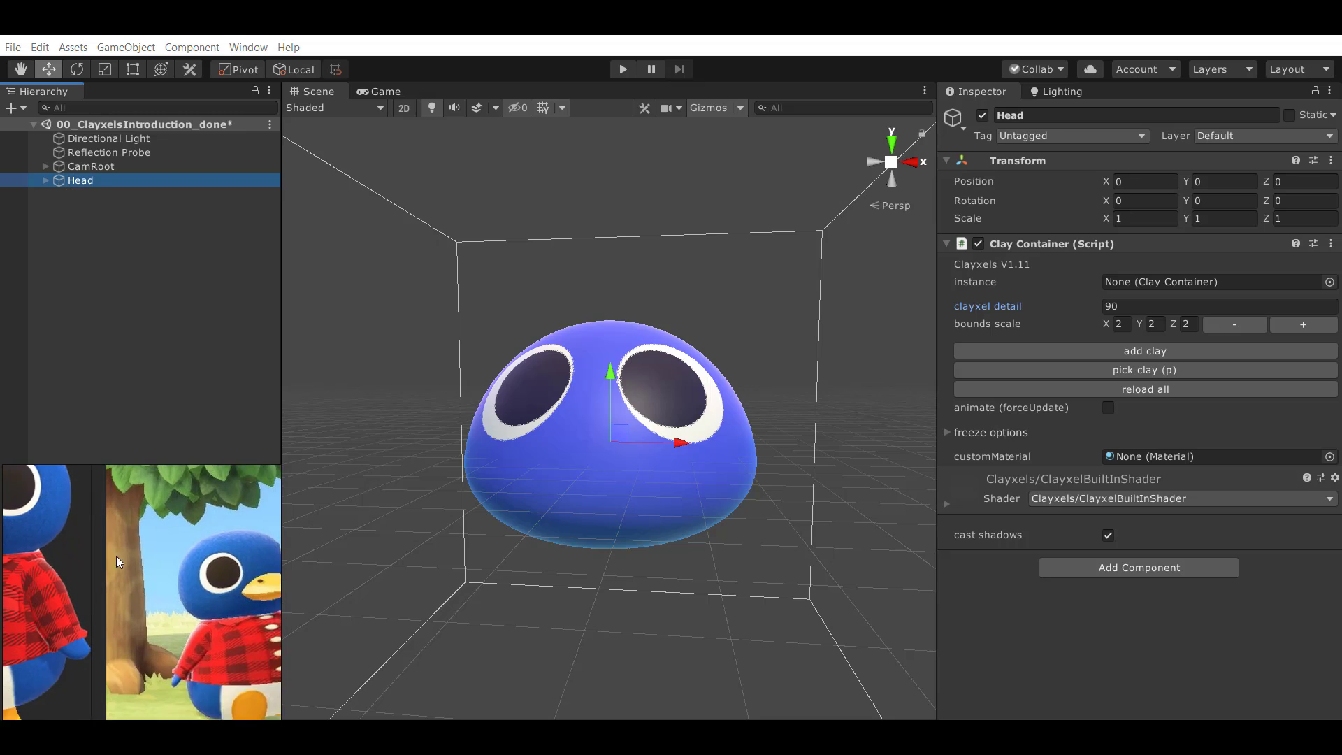
pyautogui.click(46, 181)
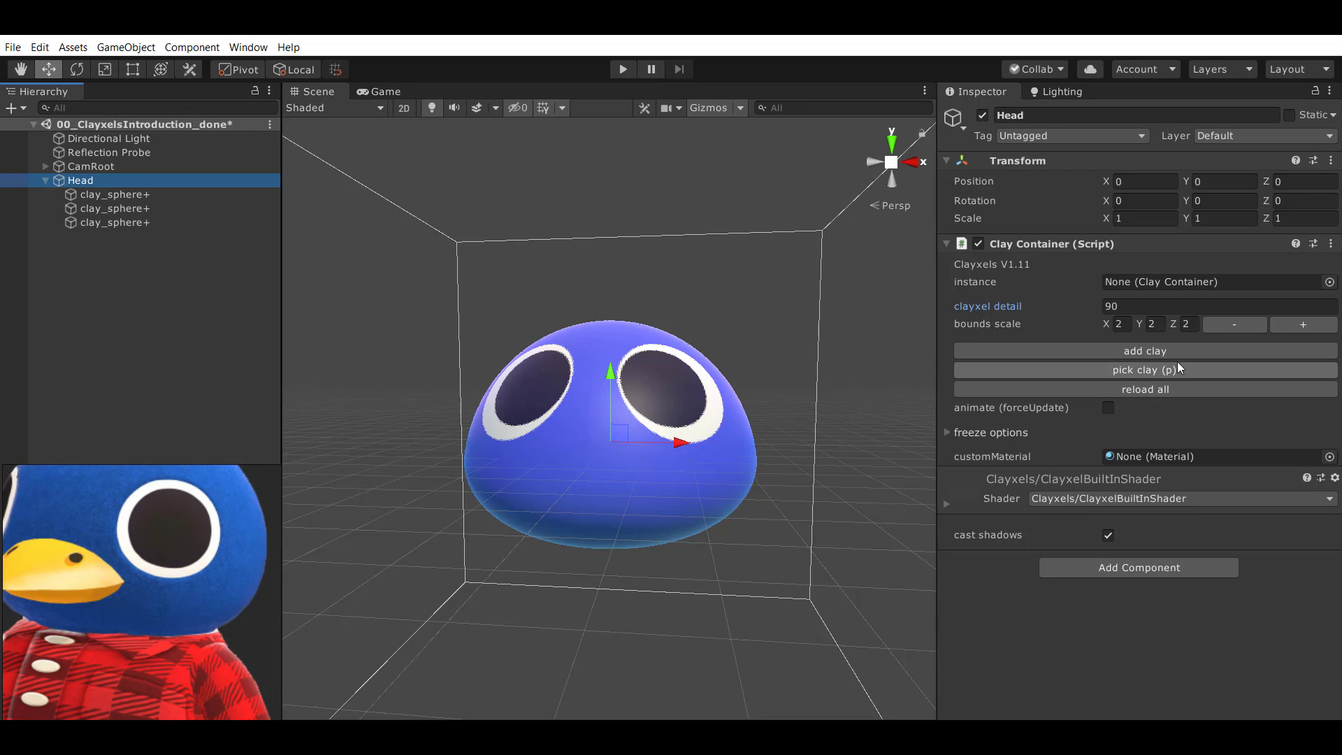
# Examine the front and side of the head around the eyes at closer range.
pyautogui.keyDown('alt'); pyautogui.moveTo(783, 335); pyautogui.dragTo(668, 405); pyautogui.keyUp('alt')
pyautogui.scroll(2, 640, 525)
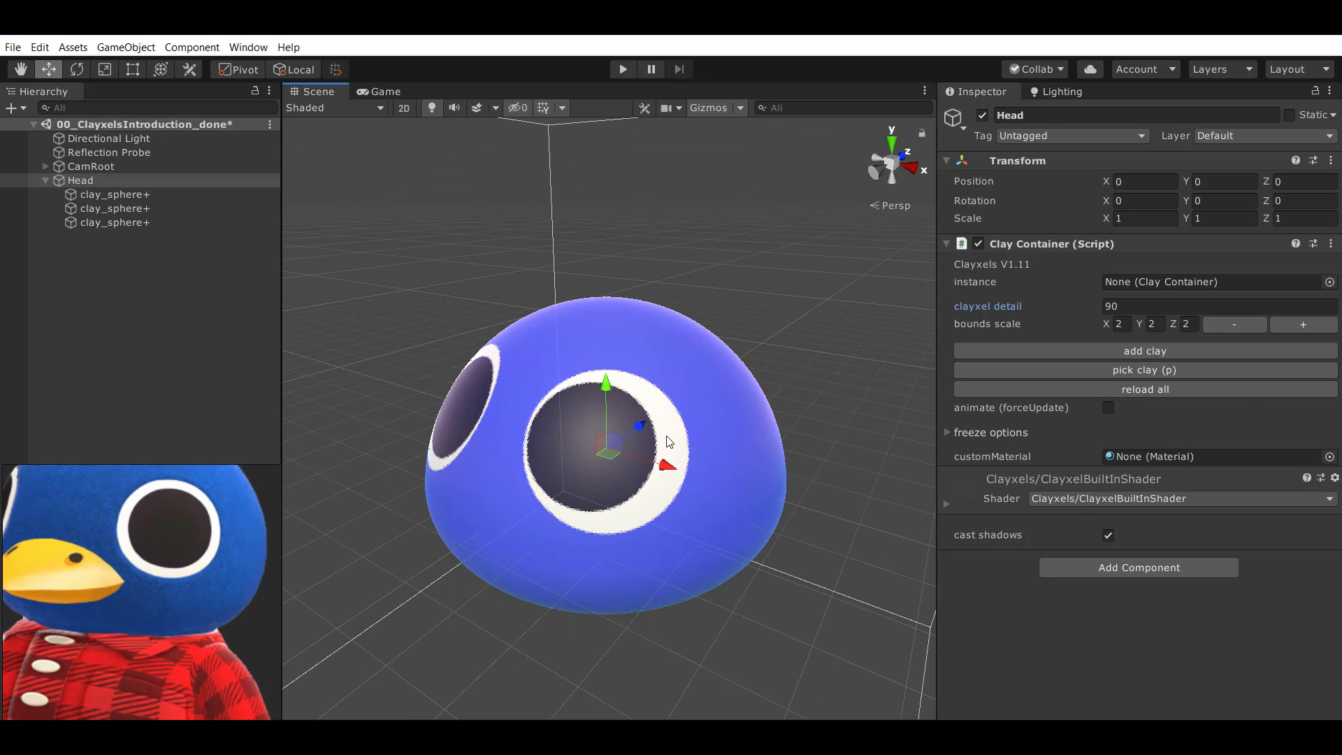
pyautogui.moveTo(602, 471); pyautogui.dragTo(627, 465, button='middle')
pyautogui.moveTo(746, 421); pyautogui.dragTo(739, 383, button='middle')
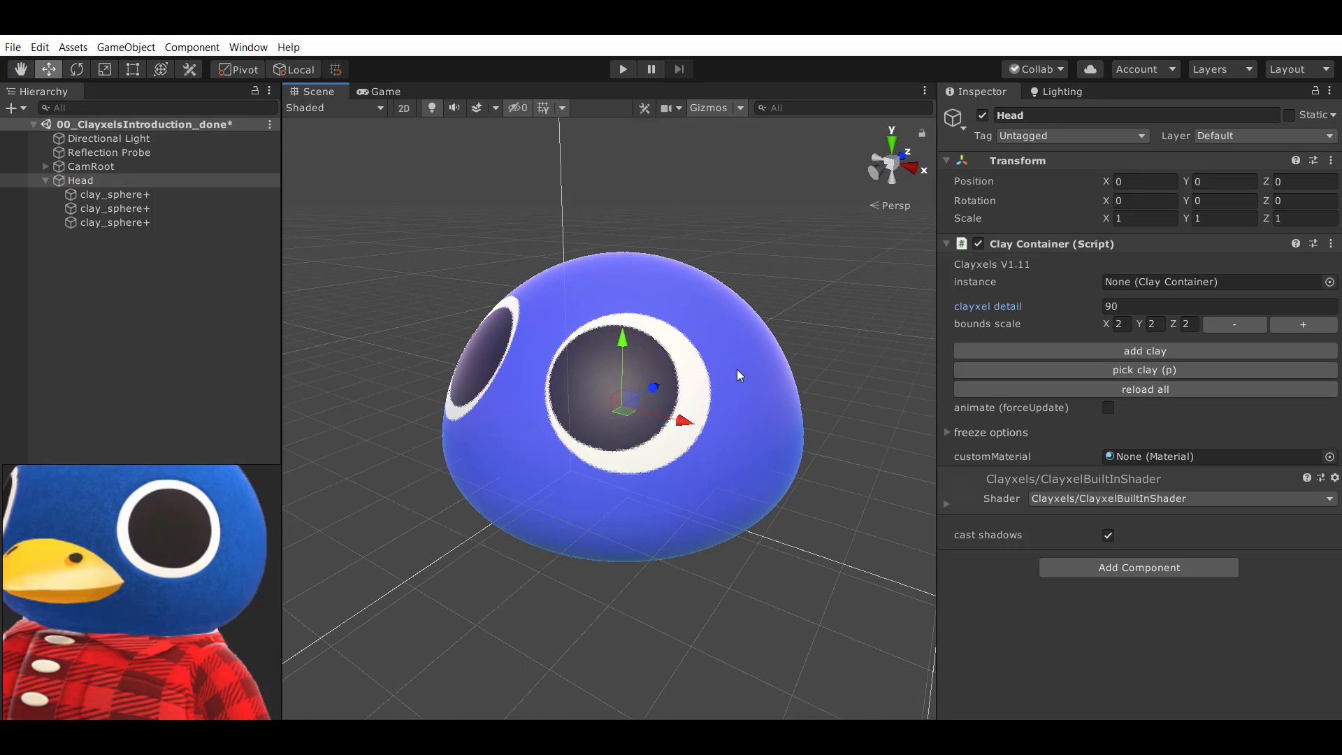
pyautogui.moveTo(612, 404); pyautogui.dragTo(685, 393, button='middle')
pyautogui.keyDown('alt'); pyautogui.moveTo(650, 393); pyautogui.dragTo(630, 416); pyautogui.keyUp('alt')
pyautogui.scroll(3, 630, 416)
pyautogui.moveTo(633, 415); pyautogui.dragTo(626, 363, button='middle')
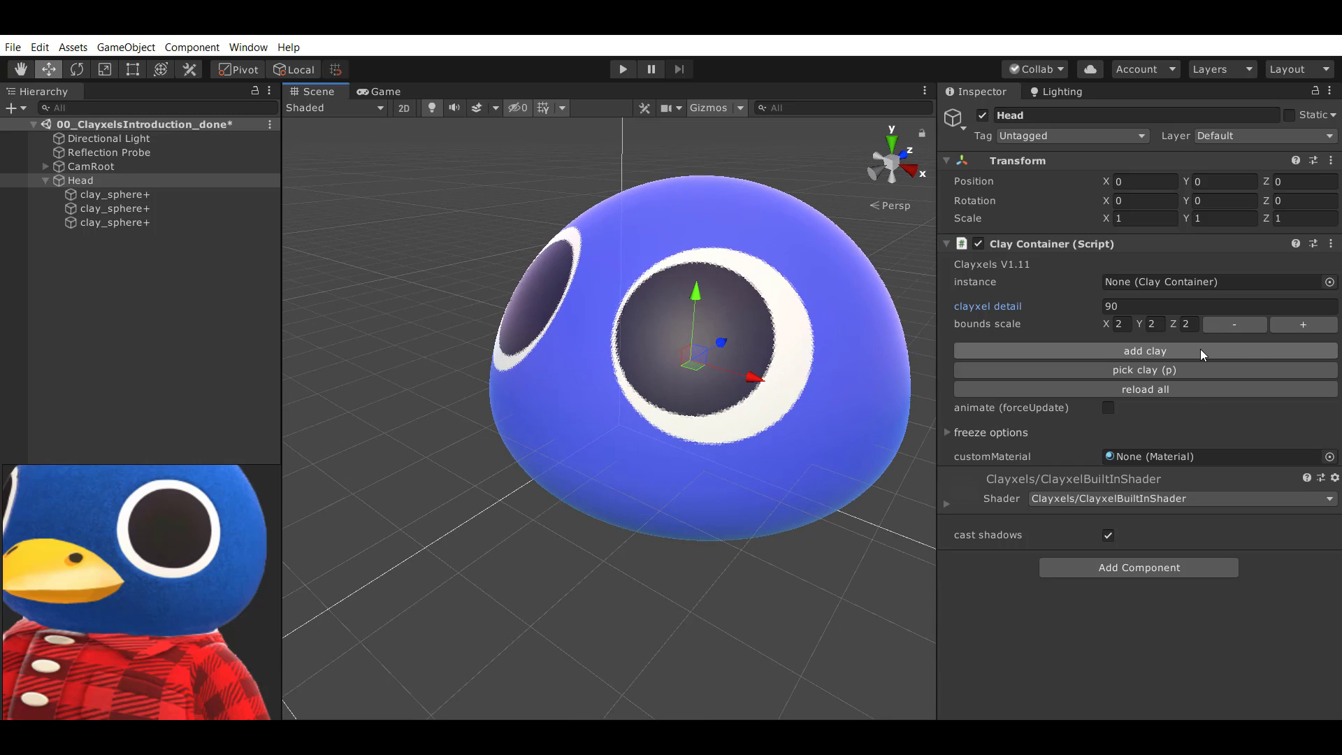
# Add a clay cube to Head, move it in front of the face to Z -4.14 and flatten its Y scale to about 0.29.
pyautogui.click(1085, 349)
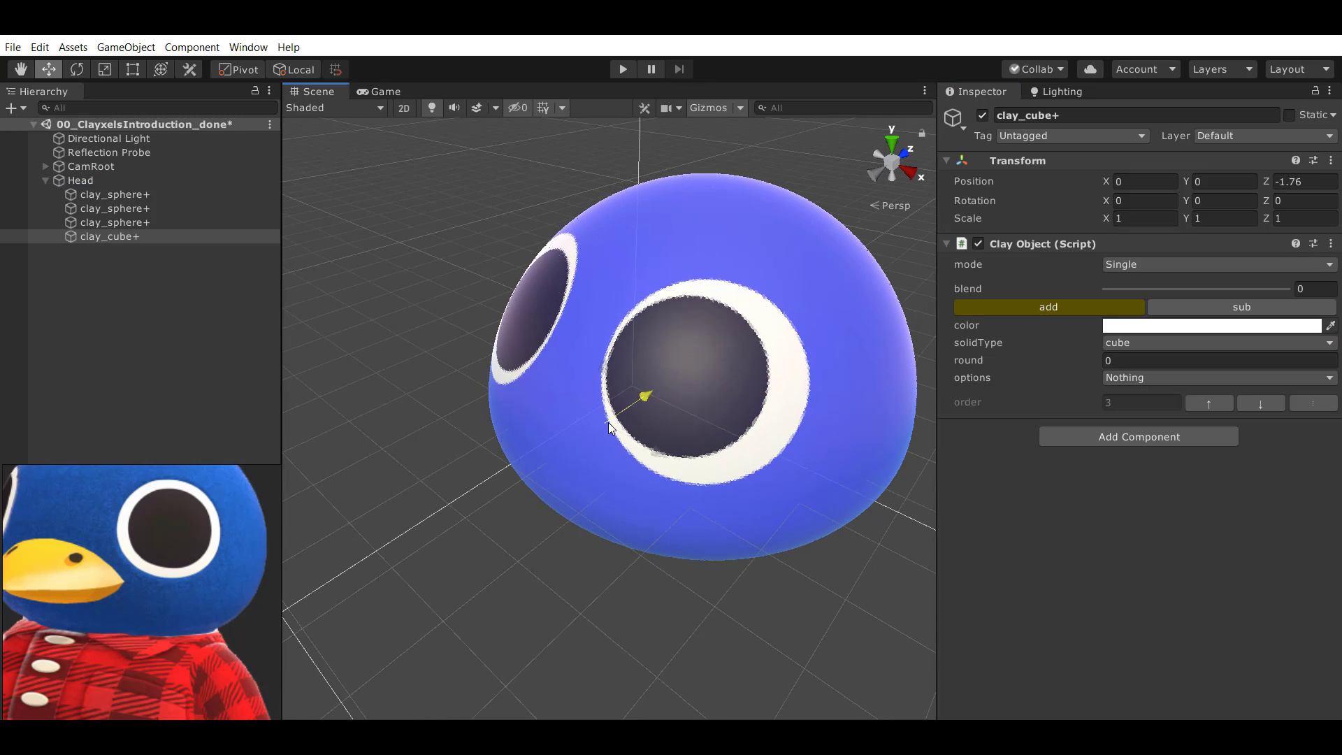
pyautogui.moveTo(609, 424)
pyautogui.mouseDown()
pyautogui.moveTo(679, 409)
pyautogui.moveTo(611, 438)
pyautogui.mouseUp()
pyautogui.scroll(3, 608, 416)
pyautogui.moveTo(608, 417); pyautogui.dragTo(628, 403, button='middle')
pyautogui.scroll(-1, 615, 412)
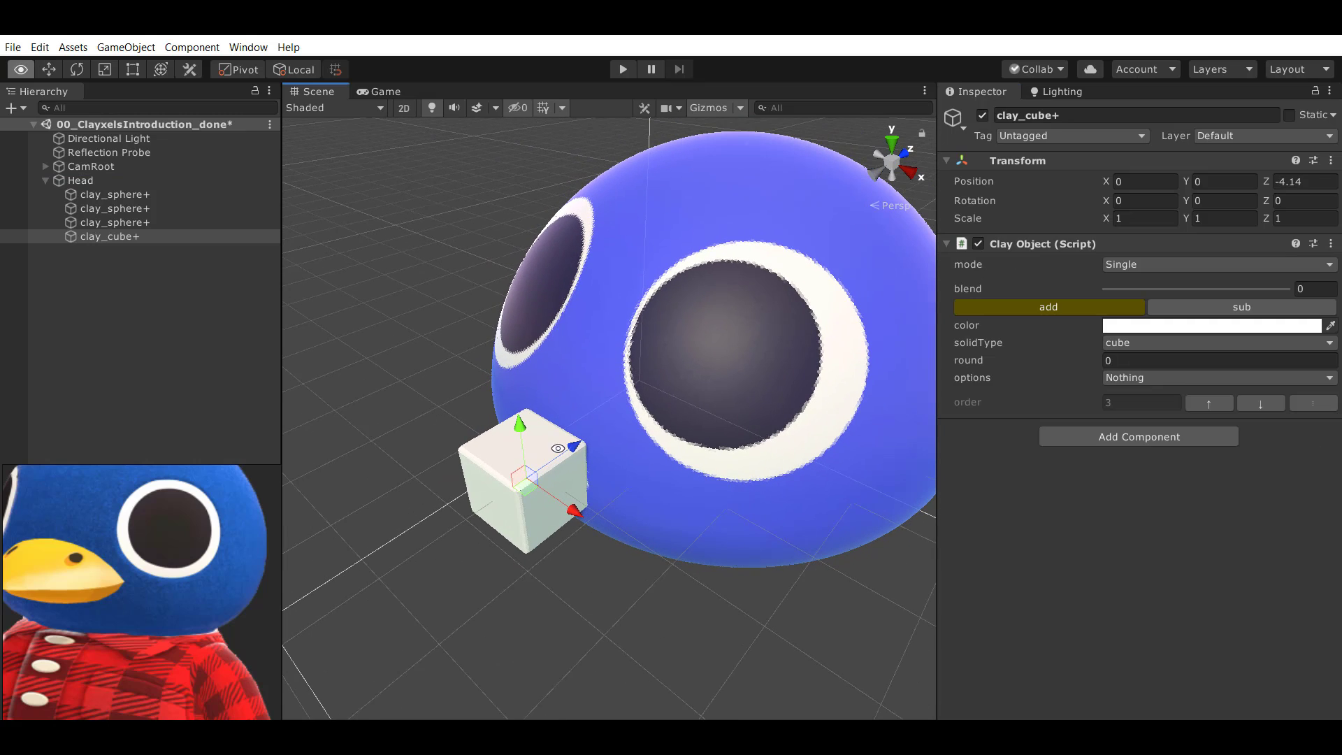
pyautogui.press('r')
pyautogui.moveTo(519, 424); pyautogui.dragTo(519, 461)
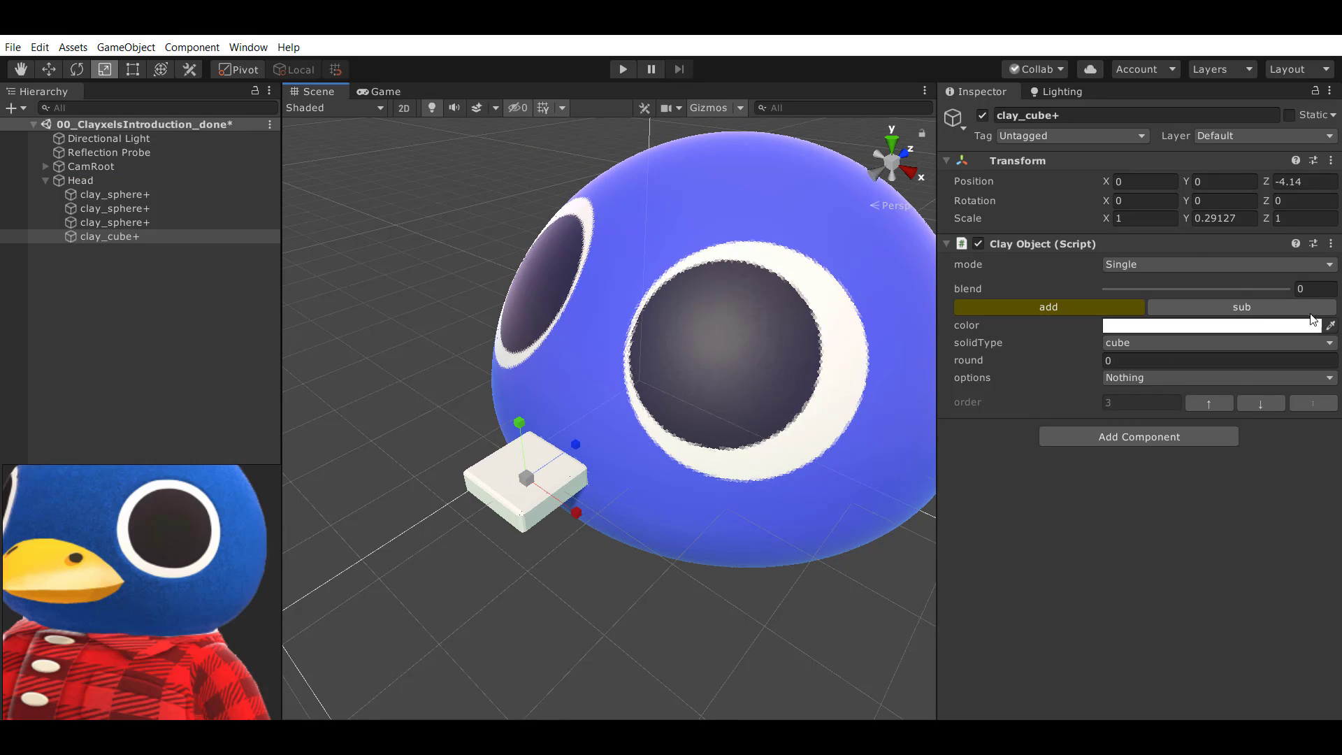
# Color the flattened cube in front of the face yellow.
pyautogui.click(1241, 327)
pyautogui.click(1181, 255)
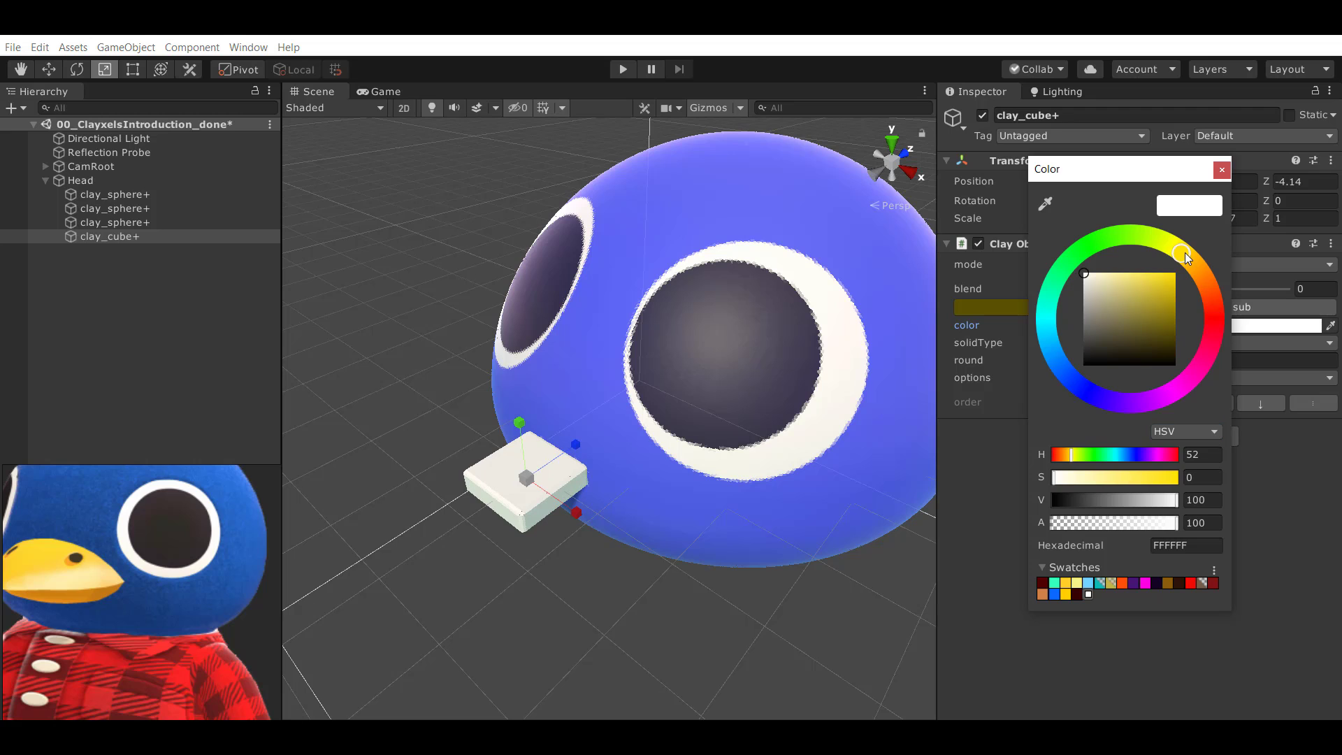
pyautogui.moveTo(1145, 293); pyautogui.dragTo(1180, 268)
pyautogui.keyDown('alt'); pyautogui.click(647, 476); pyautogui.keyUp('alt')
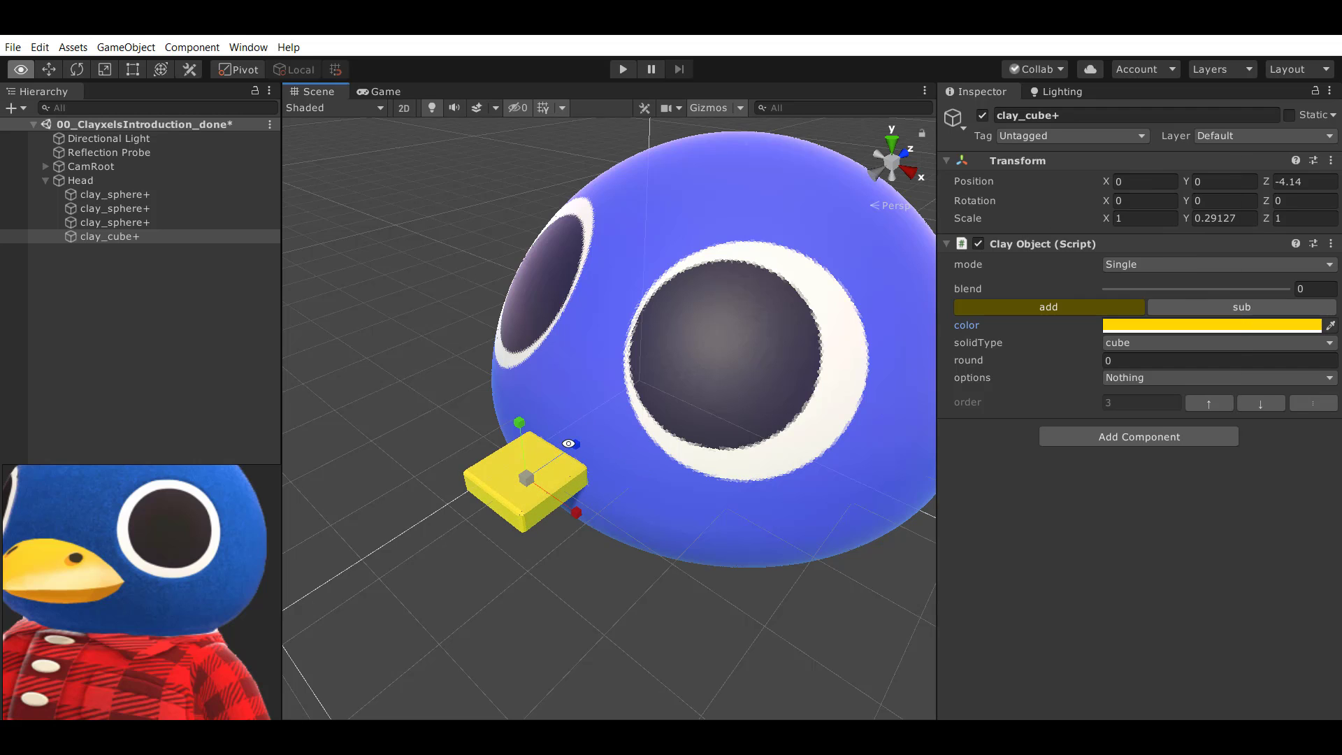
# Stretch the yellow cube to Z scale about 1.17, place it at Y 0.396, Z -3.988 and set its blend to 100.
pyautogui.moveTo(568, 443)
pyautogui.keyDown('alt'); pyautogui.mouseDown()
pyautogui.moveTo(601, 450)
pyautogui.moveTo(475, 475)
pyautogui.moveTo(469, 456)
pyautogui.moveTo(552, 449)
pyautogui.mouseUp(); pyautogui.keyUp('alt')
pyautogui.press('r')
pyautogui.press('w')
pyautogui.moveTo(546, 455); pyautogui.dragTo(556, 448)
pyautogui.moveTo(1117, 288); pyautogui.dragTo(1286, 289)
pyautogui.keyDown('alt'); pyautogui.moveTo(873, 357); pyautogui.dragTo(803, 427); pyautogui.keyUp('alt')
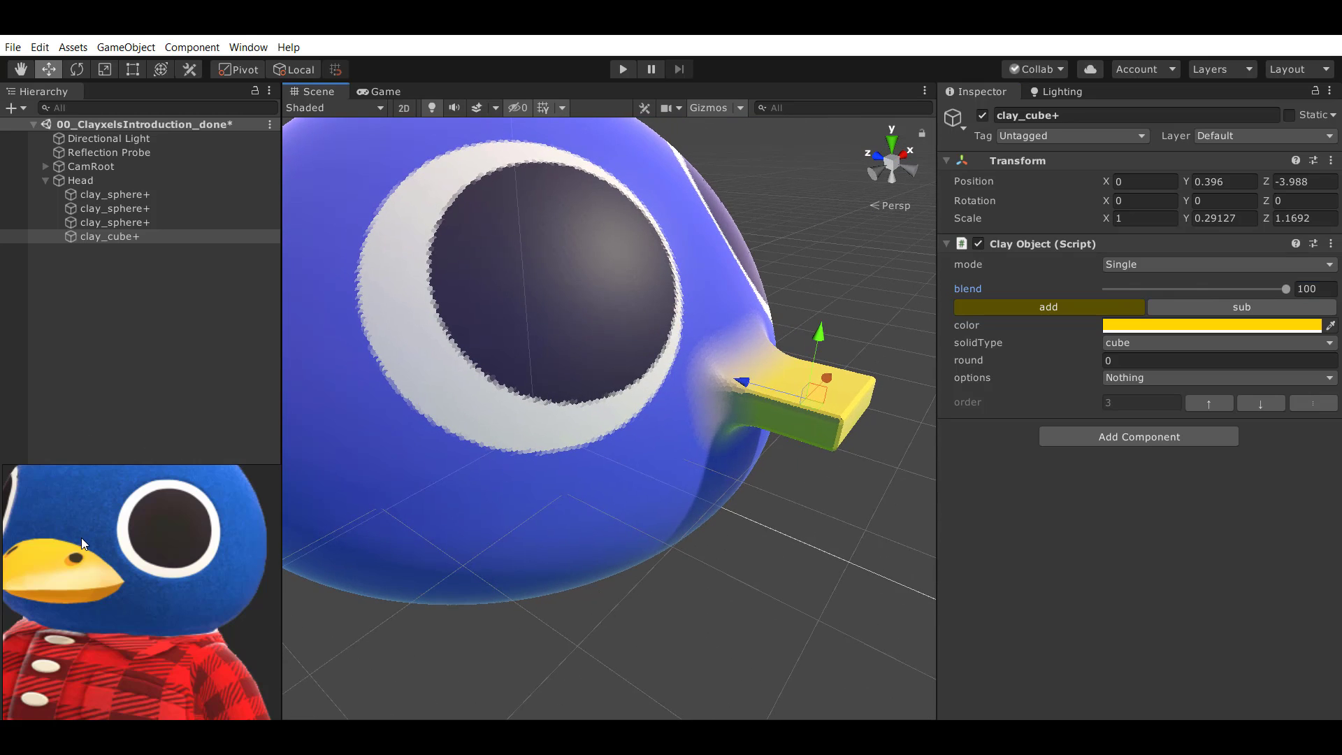
# Delete the yellow cube from the Head container.
pyautogui.scroll(-3, 160, 563)
pyautogui.scroll(4, 87, 535)
pyautogui.scroll(-5, 83, 559)
pyautogui.scroll(6, 233, 606)
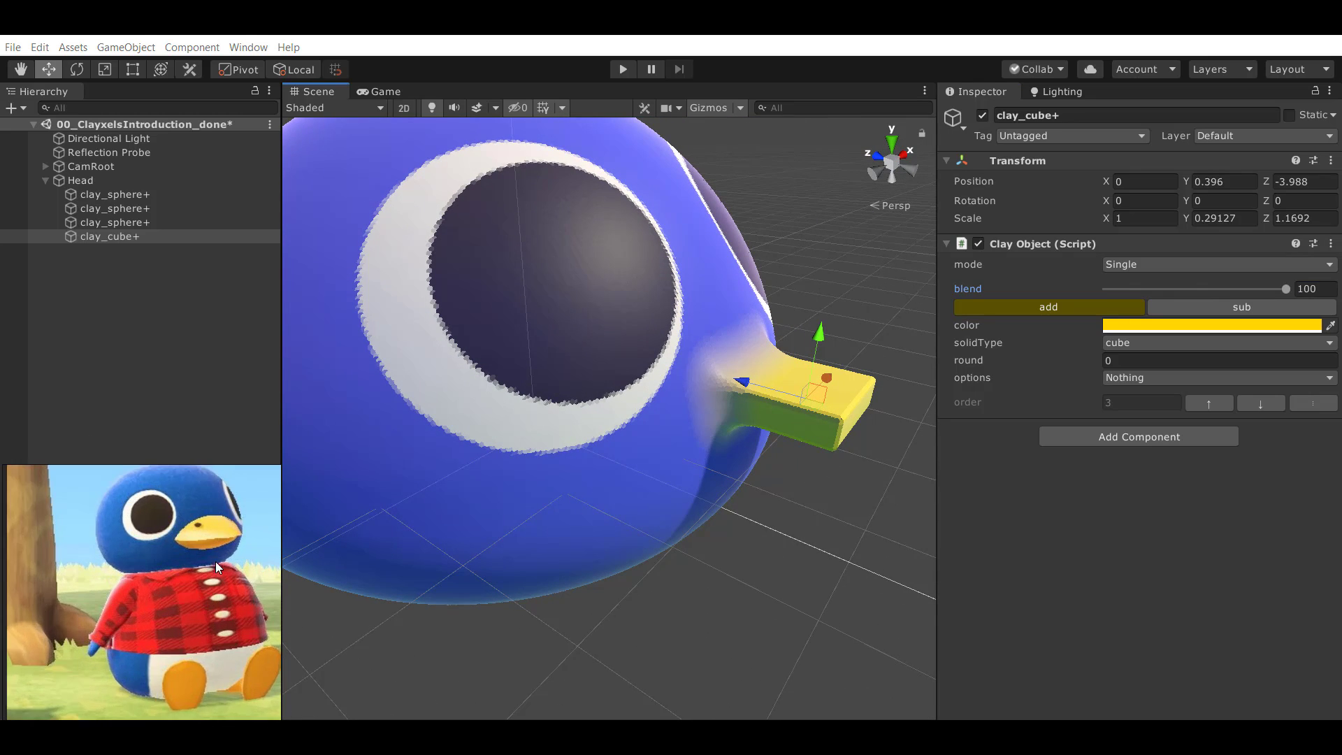
pyautogui.keyDown('alt'); pyautogui.moveTo(698, 383); pyautogui.dragTo(626, 392); pyautogui.keyUp('alt')
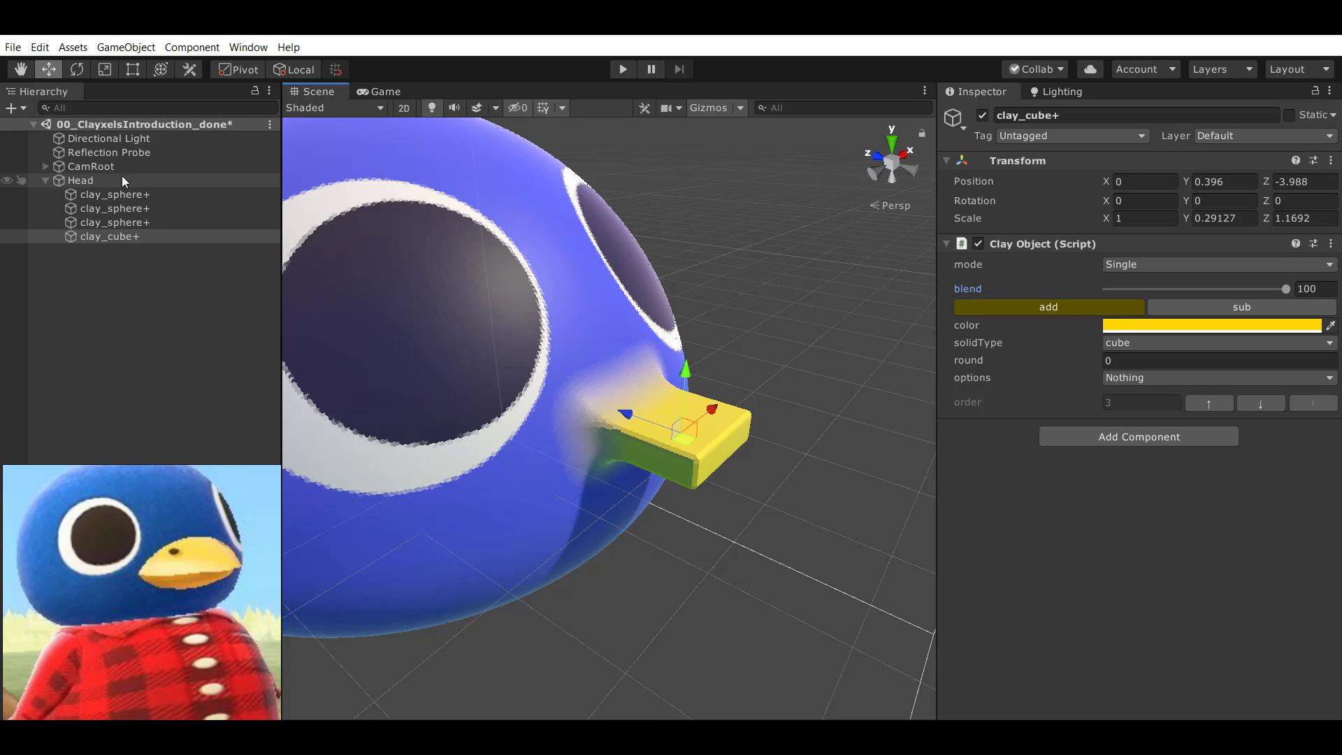
pyautogui.click(170, 237)
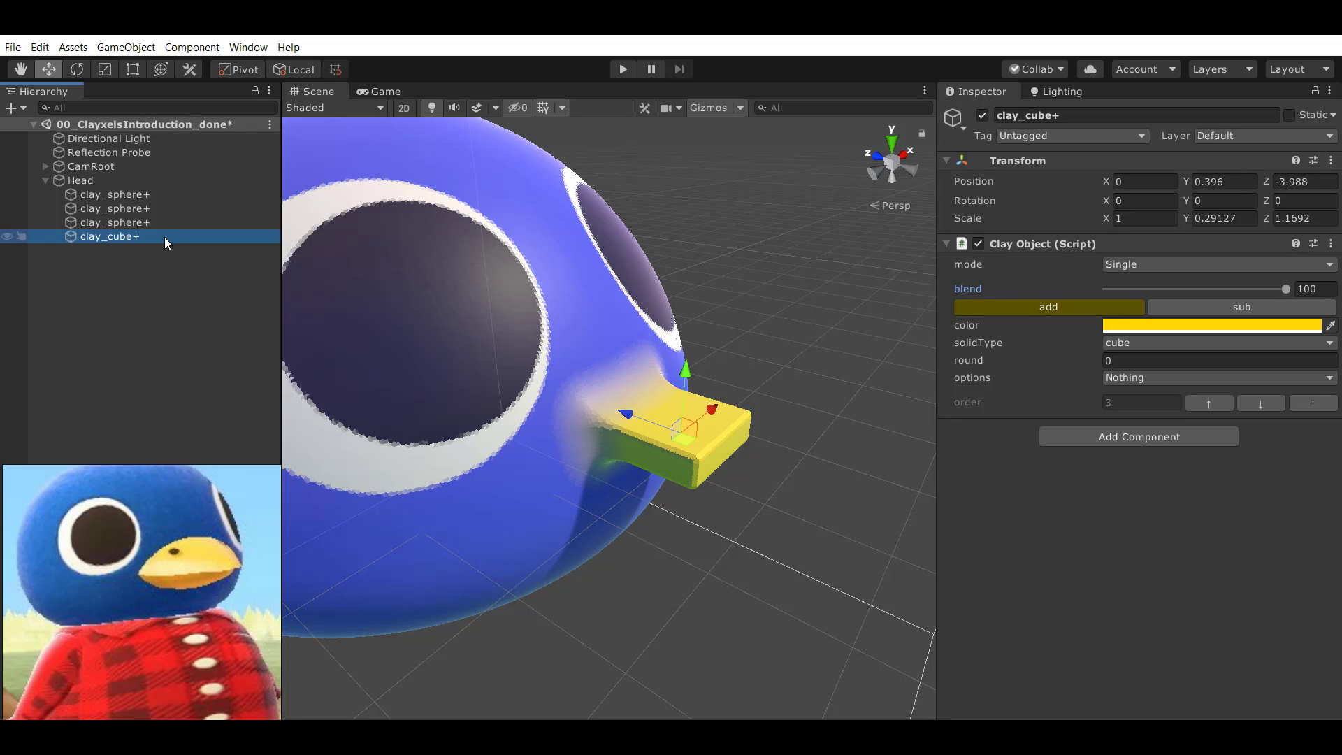
pyautogui.click(165, 237)
pyautogui.press('Delete')
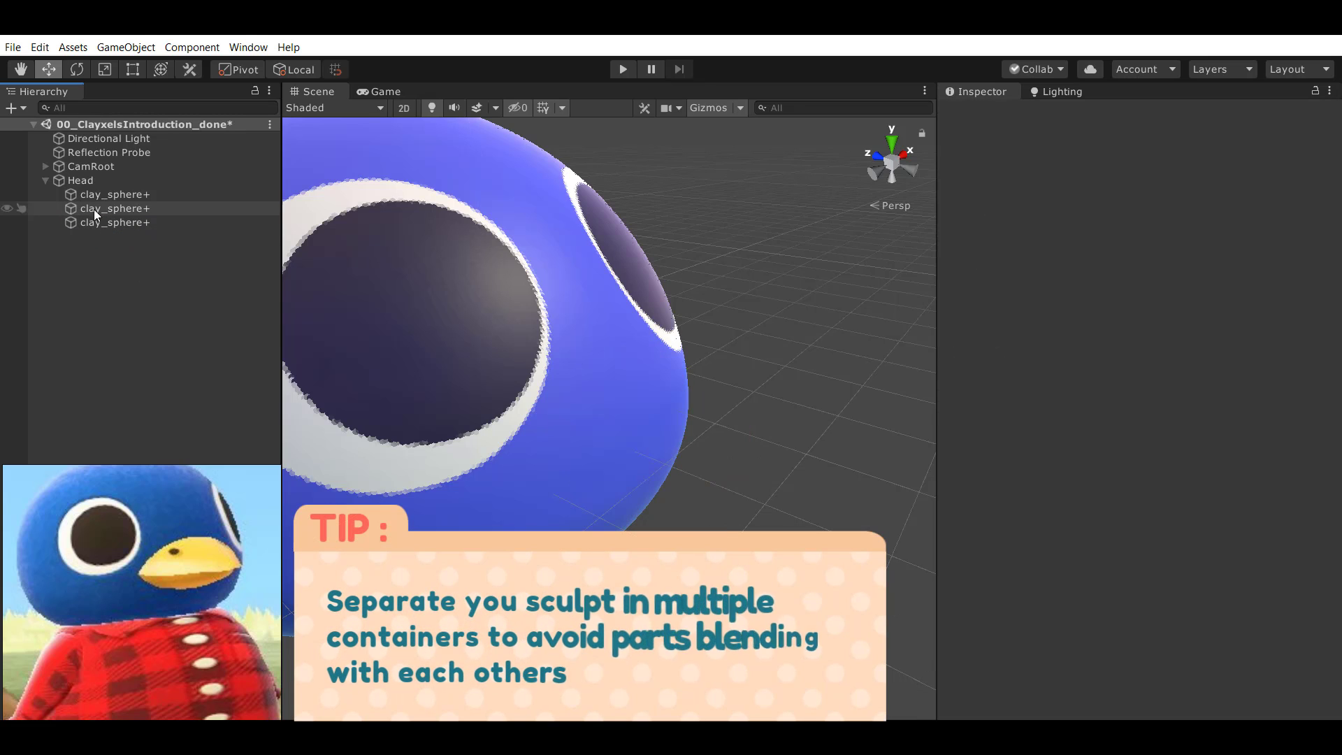
# Create a separate Clayxel container and name it Beak.
pyautogui.click(45, 180)
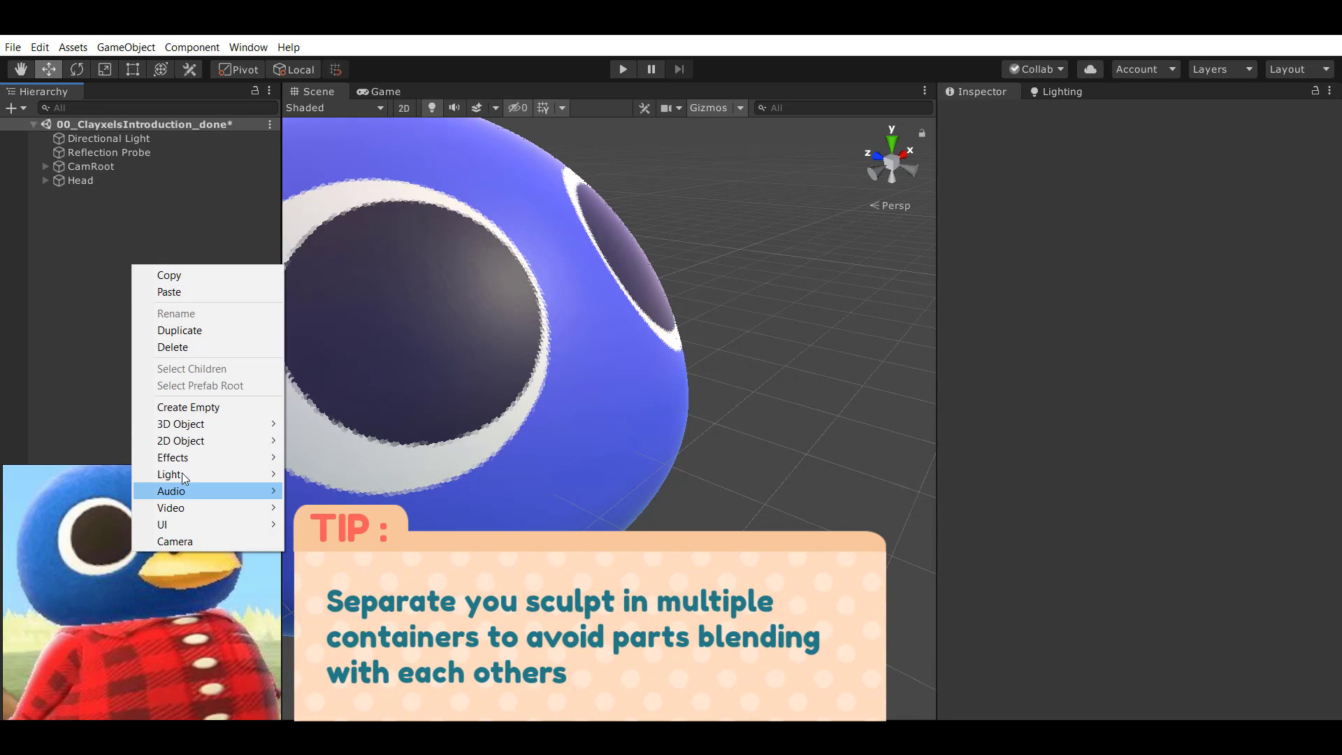
pyautogui.moveTo(186, 425)
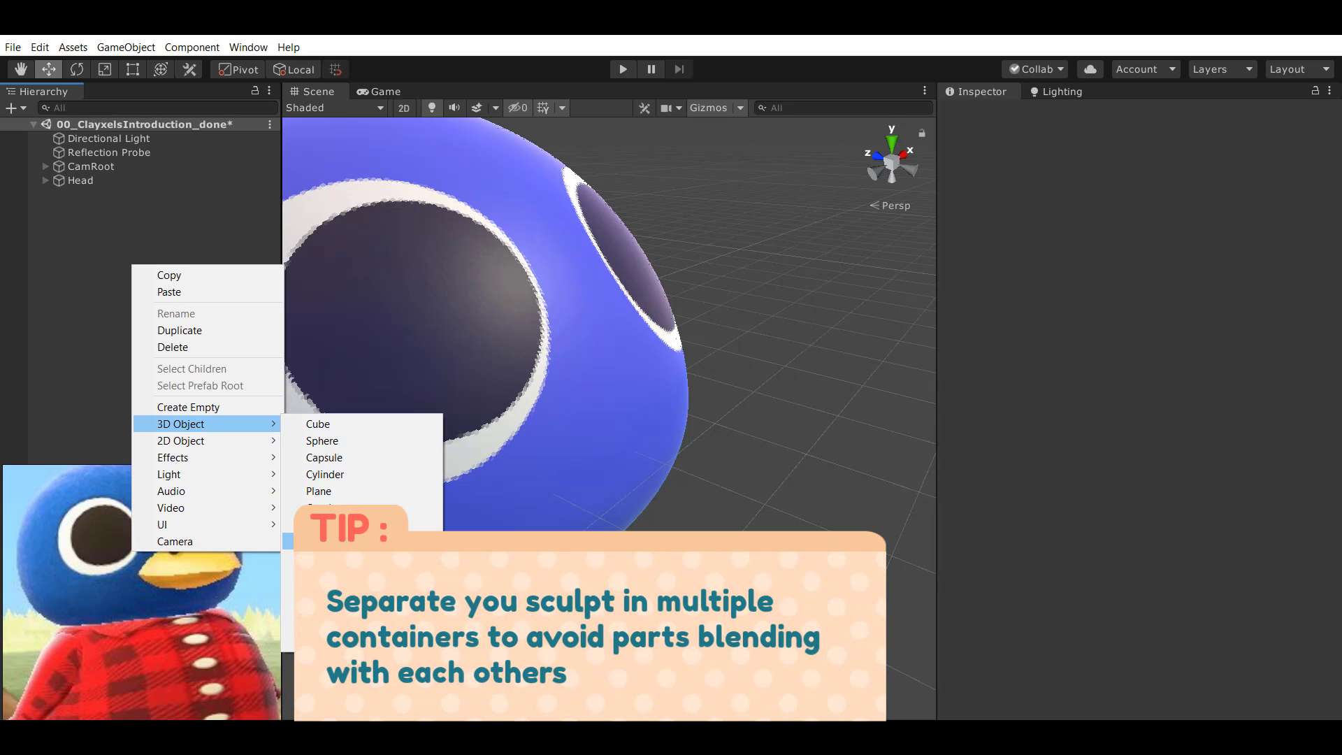
pyautogui.click(328, 541)
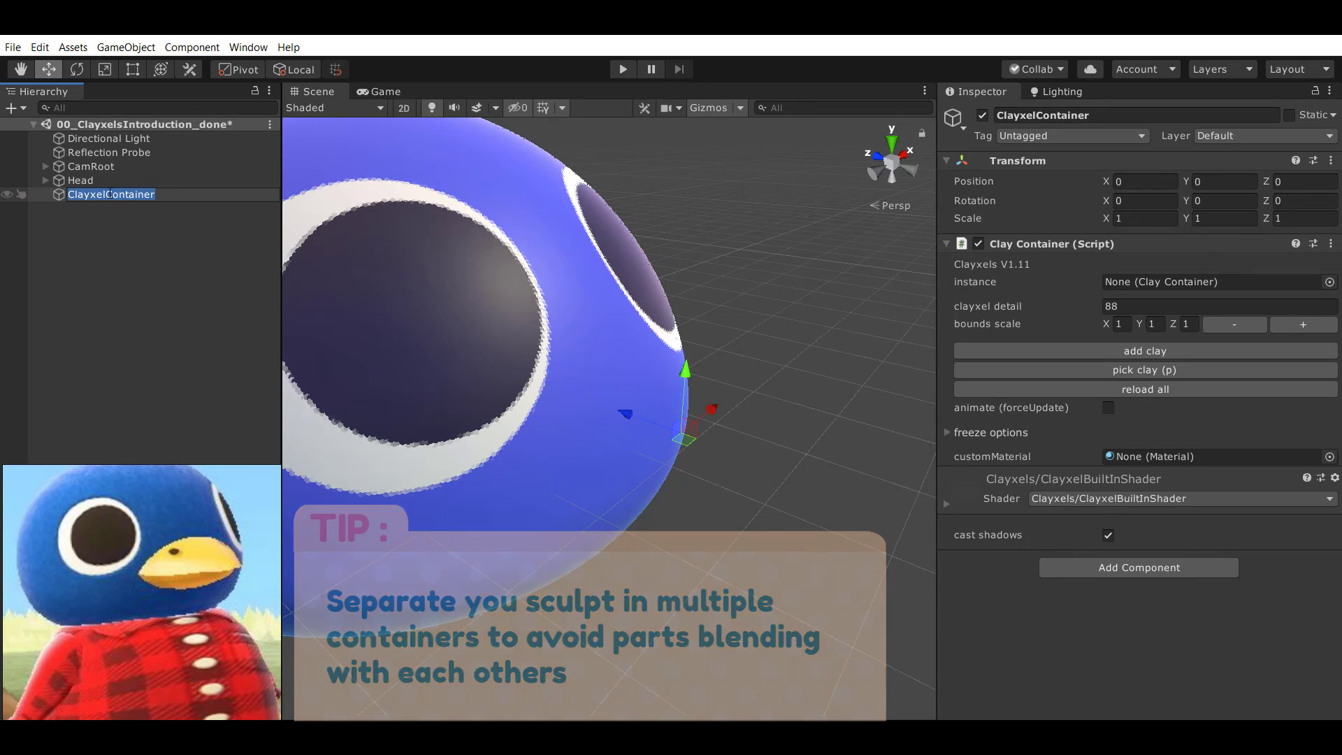
pyautogui.write('Beak')
pyautogui.press('Return')
# Move the Beak container forward to Z -2.92, in front of the head.
pyautogui.press('f')
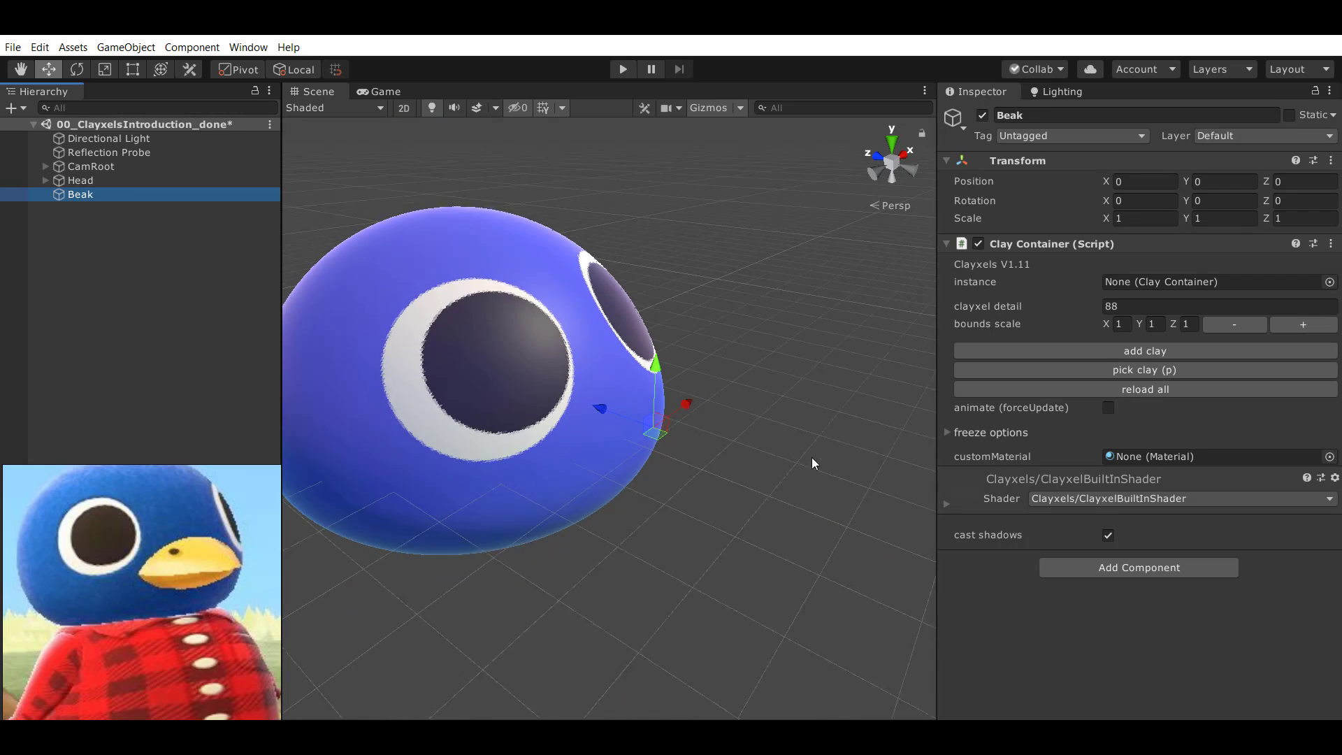
pyautogui.click(88, 200)
pyautogui.keyDown('alt'); pyautogui.moveTo(569, 339); pyautogui.dragTo(806, 357); pyautogui.keyUp('alt')
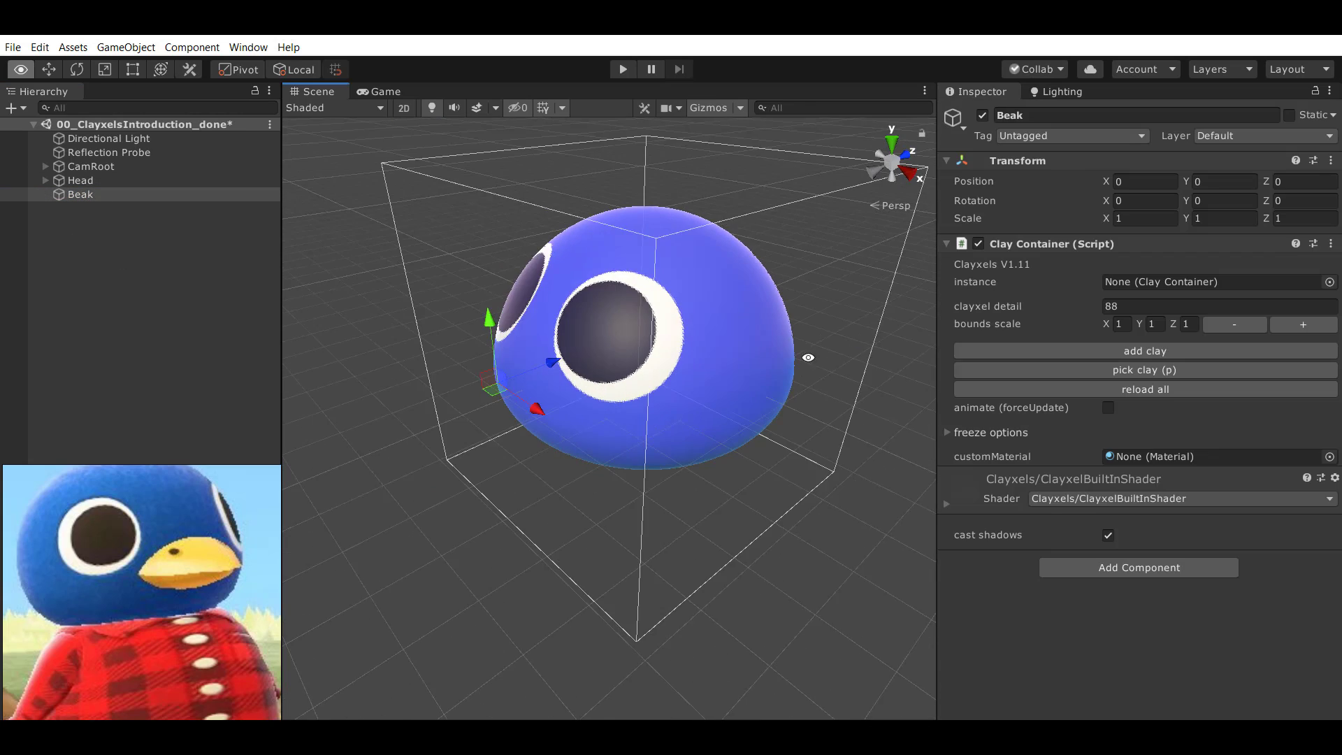
pyautogui.keyDown('alt'); pyautogui.moveTo(806, 356); pyautogui.dragTo(681, 391, button='middle'); pyautogui.keyUp('alt')
pyautogui.keyDown('alt'); pyautogui.moveTo(681, 391); pyautogui.dragTo(604, 356); pyautogui.keyUp('alt')
pyautogui.keyDown('alt'); pyautogui.moveTo(300, 157); pyautogui.dragTo(327, 163, button='middle'); pyautogui.keyUp('alt')
pyautogui.moveTo(519, 380); pyautogui.dragTo(387, 381)
pyautogui.keyDown('alt'); pyautogui.moveTo(283, 164); pyautogui.dragTo(412, 171, button='middle'); pyautogui.keyUp('alt')
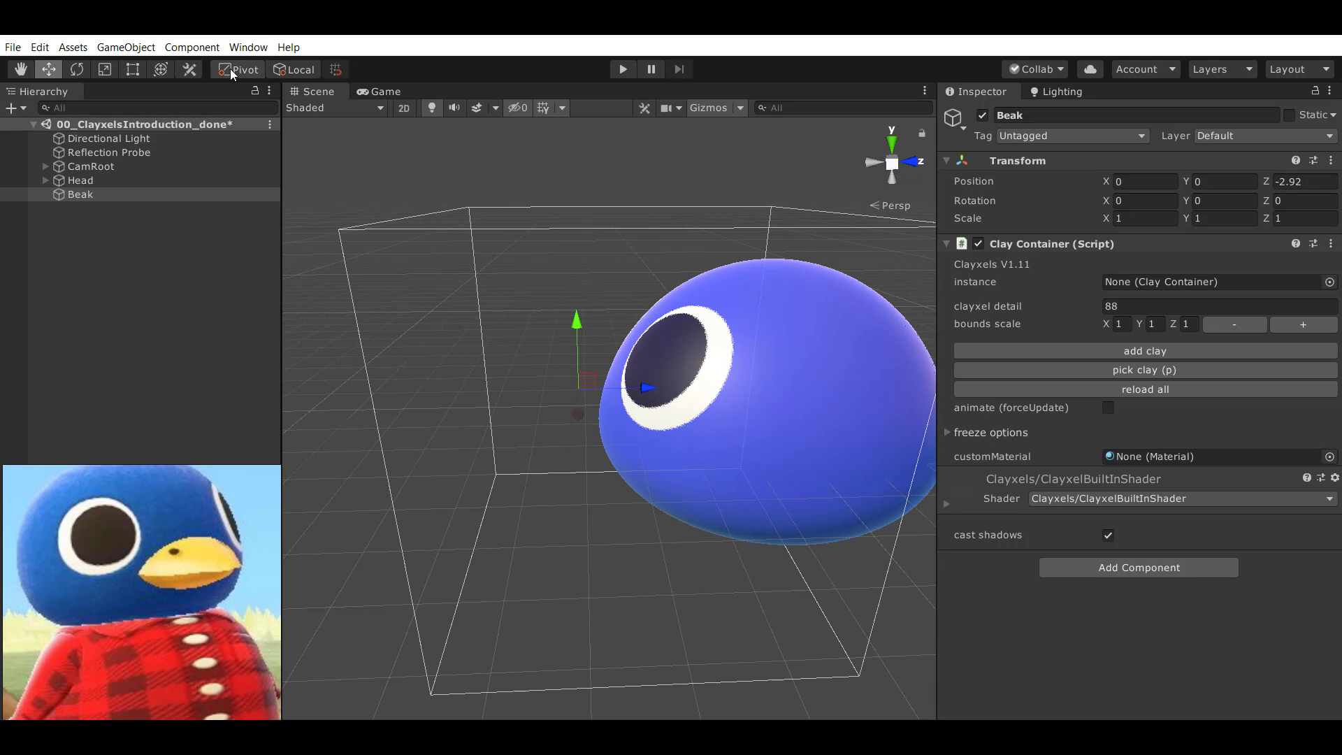
# Scale the Beak container uniformly to about 0.516 and move it to Z -3.59.
pyautogui.keyDown('alt'); pyautogui.moveTo(719, 415); pyautogui.dragTo(618, 508, button='middle'); pyautogui.keyUp('alt')
pyautogui.moveTo(601, 447); pyautogui.dragTo(601, 491)
pyautogui.keyDown('alt'); pyautogui.scroll(5, 504, 402); pyautogui.keyUp('alt')
pyautogui.keyDown('alt'); pyautogui.moveTo(505, 402); pyautogui.dragTo(573, 473); pyautogui.keyUp('alt')
pyautogui.keyDown('alt'); pyautogui.moveTo(573, 473); pyautogui.dragTo(598, 440, button='middle'); pyautogui.keyUp('alt')
pyautogui.scroll(3, 602, 441)
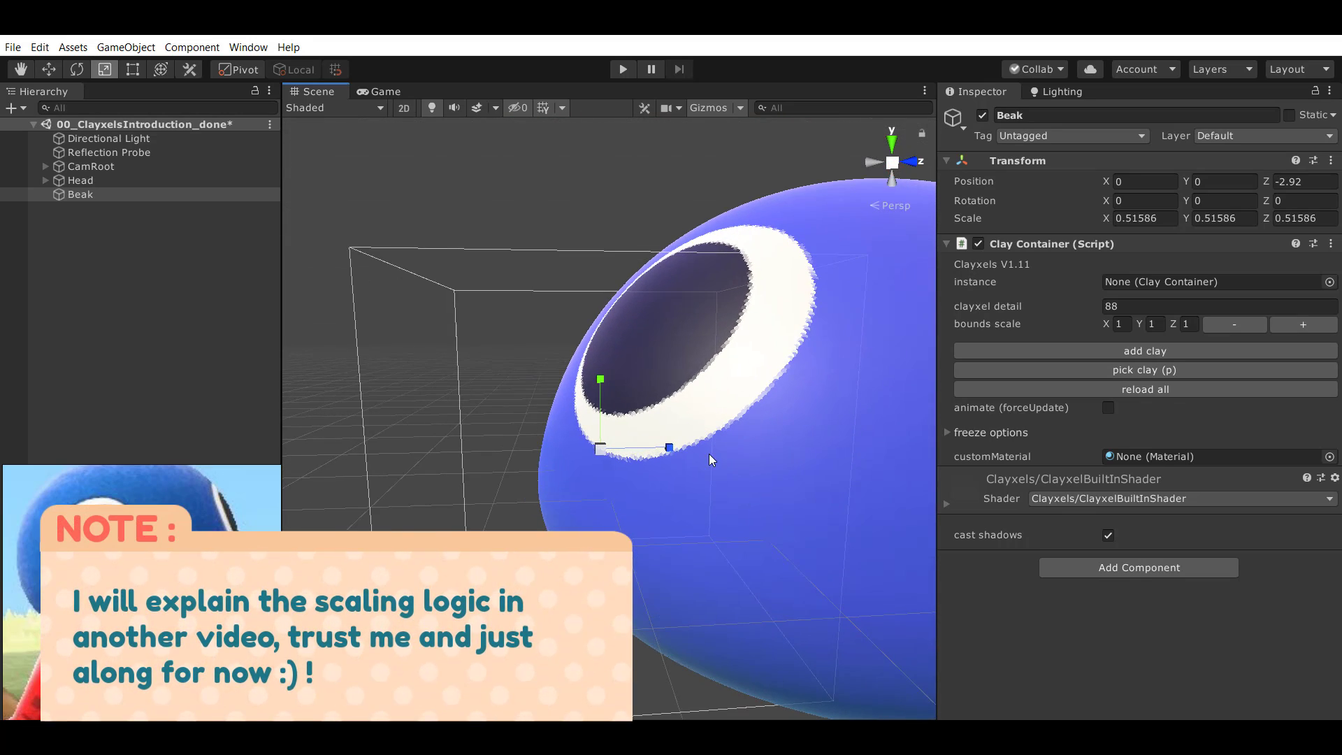
pyautogui.press('w')
pyautogui.moveTo(672, 452); pyautogui.dragTo(837, 466)
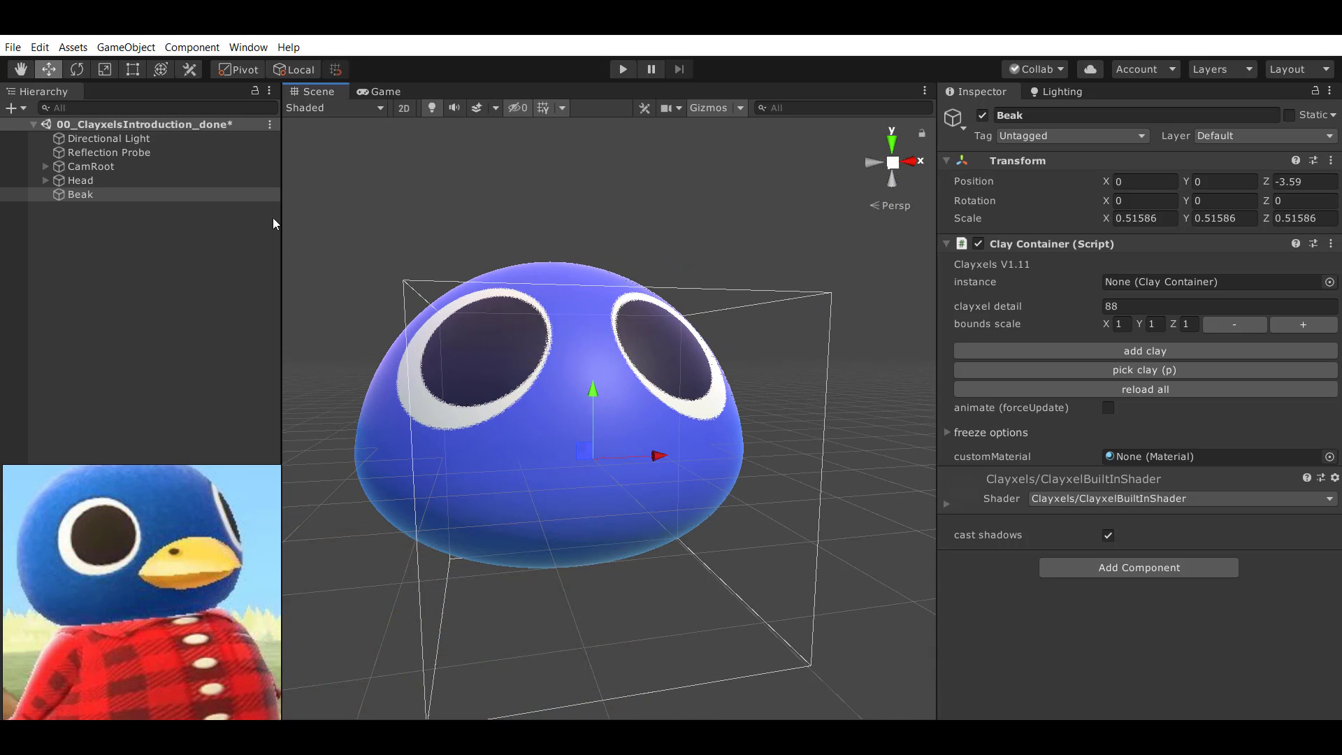
# Add a clay cube to the Beak container and color it orange-yellow.
pyautogui.click(1165, 355)
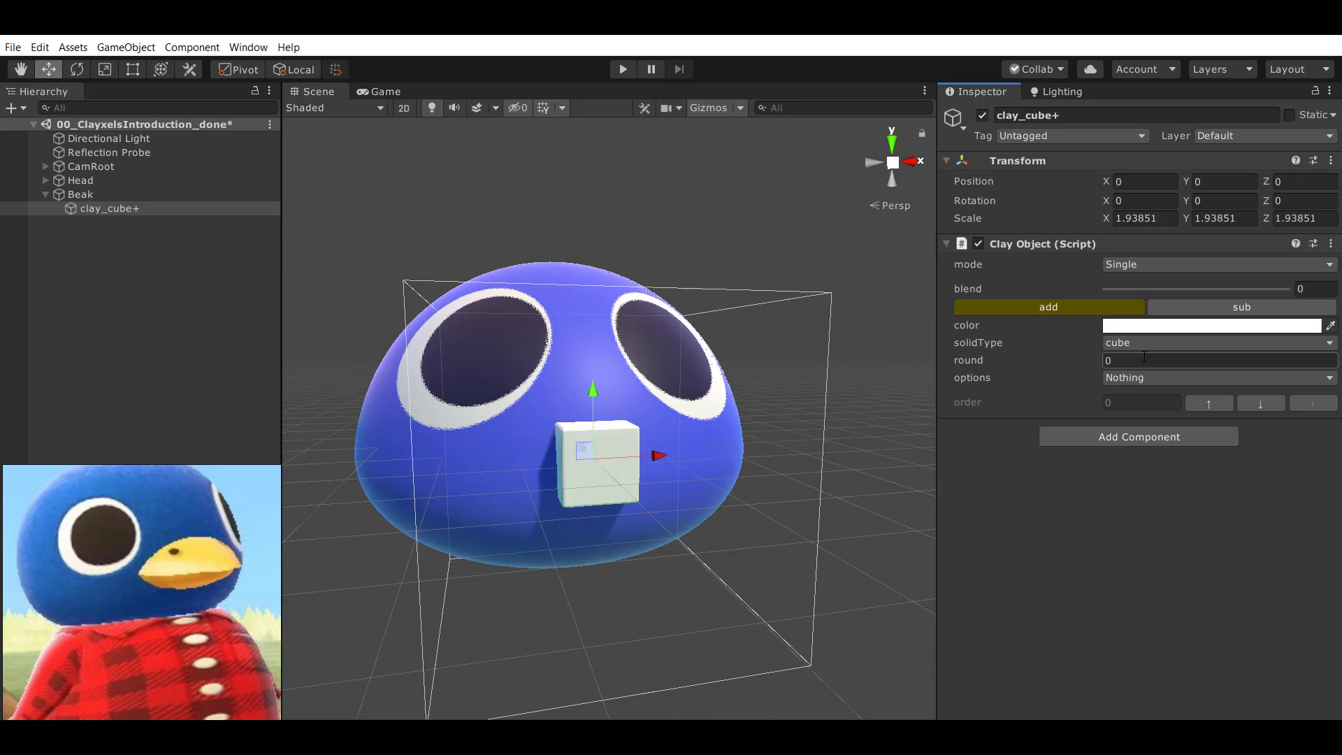
pyautogui.keyDown('alt'); pyautogui.moveTo(582, 370); pyautogui.dragTo(537, 464); pyautogui.keyUp('alt')
pyautogui.scroll(3, 545, 463)
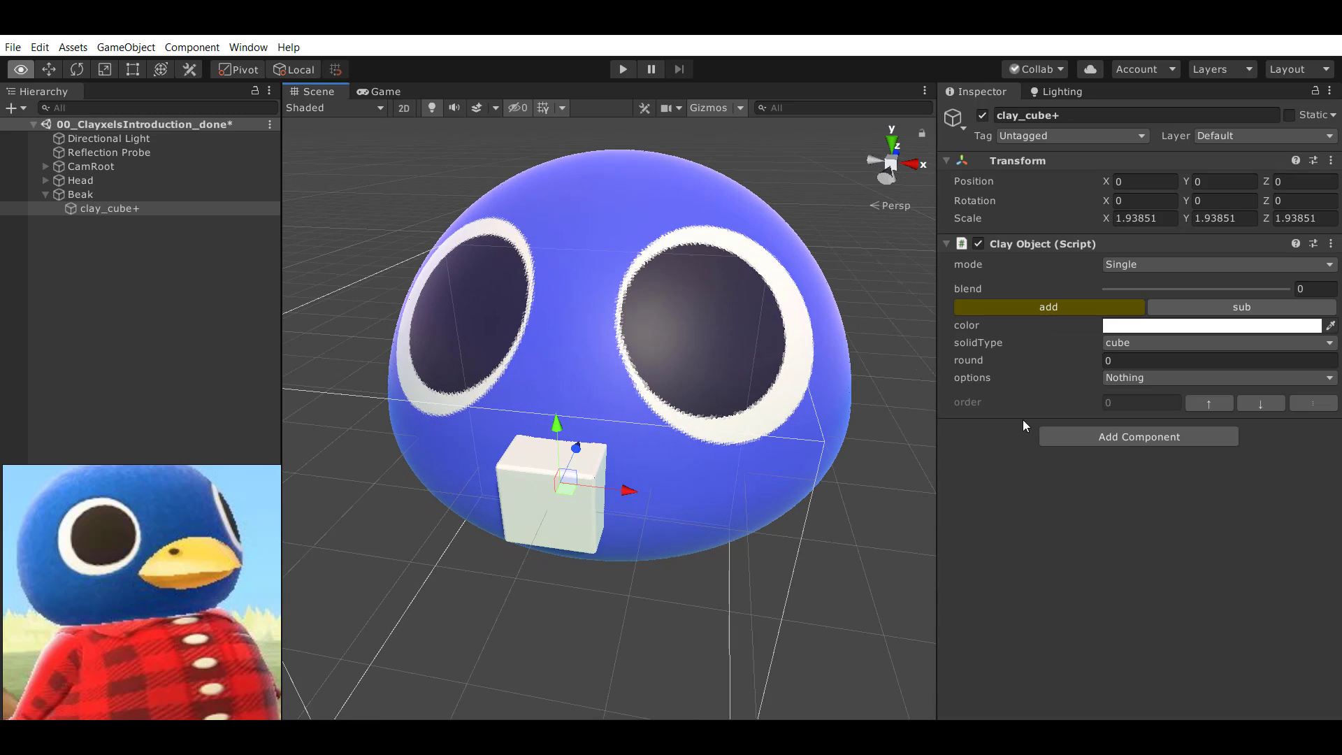
pyautogui.click(1157, 327)
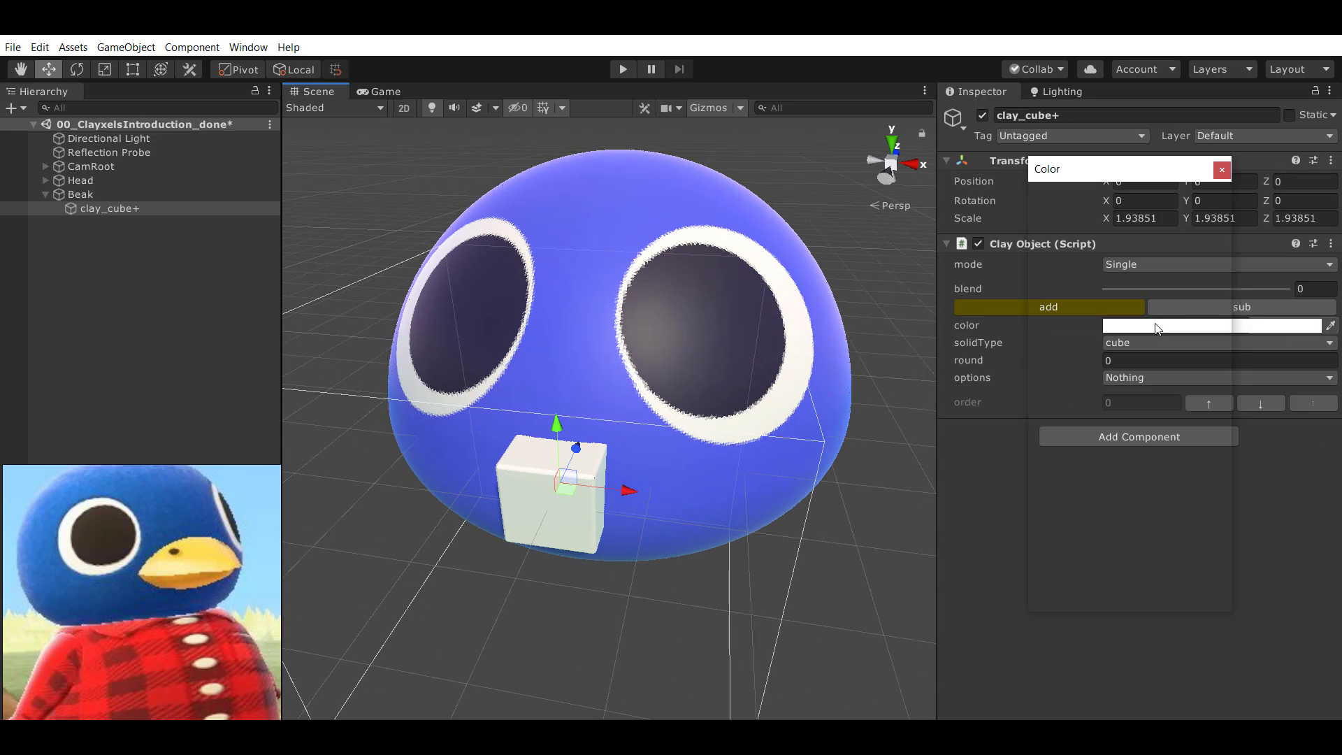
pyautogui.click(1152, 240)
pyautogui.moveTo(1148, 306); pyautogui.dragTo(1190, 260)
# Examine the beak's shape in the reference images at closer range.
pyautogui.scroll(-8, 150, 559)
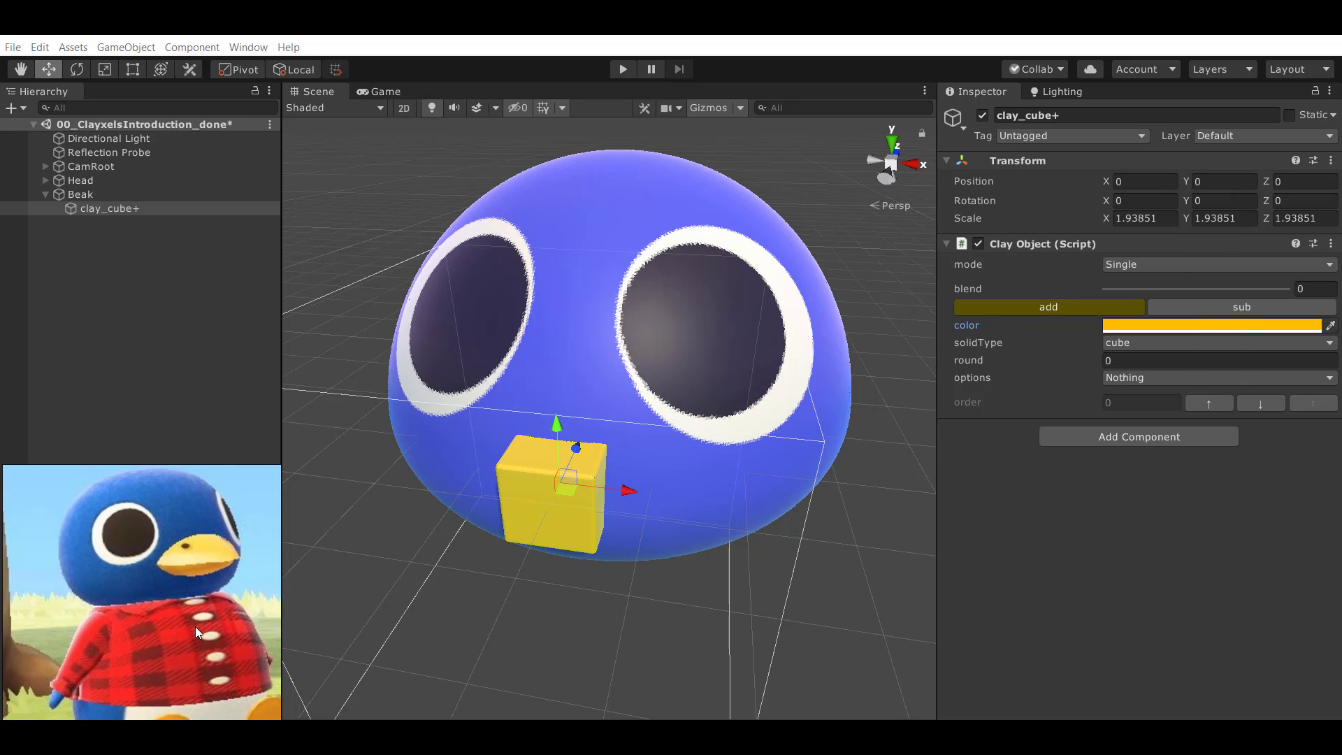
pyautogui.moveTo(152, 560); pyautogui.dragTo(209, 590, button='middle')
pyautogui.moveTo(43, 484); pyautogui.dragTo(144, 527, button='middle')
pyautogui.click(1188, 342)
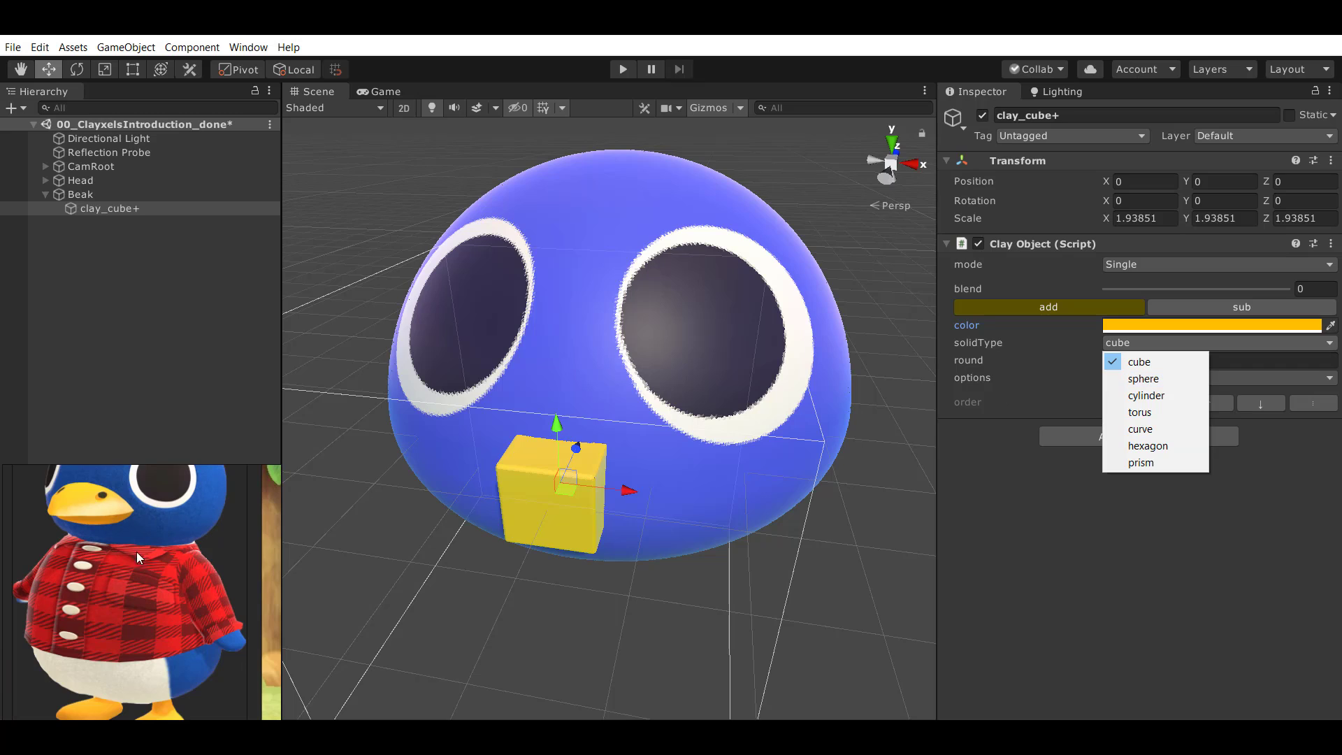
pyautogui.moveTo(146, 603)
pyautogui.mouseDown(button='middle')
pyautogui.moveTo(169, 643)
pyautogui.moveTo(161, 610)
pyautogui.mouseUp(button='middle')
pyautogui.scroll(3, 160, 610)
pyautogui.moveTo(130, 507); pyautogui.dragTo(114, 559, button='middle')
pyautogui.scroll(3, 119, 555)
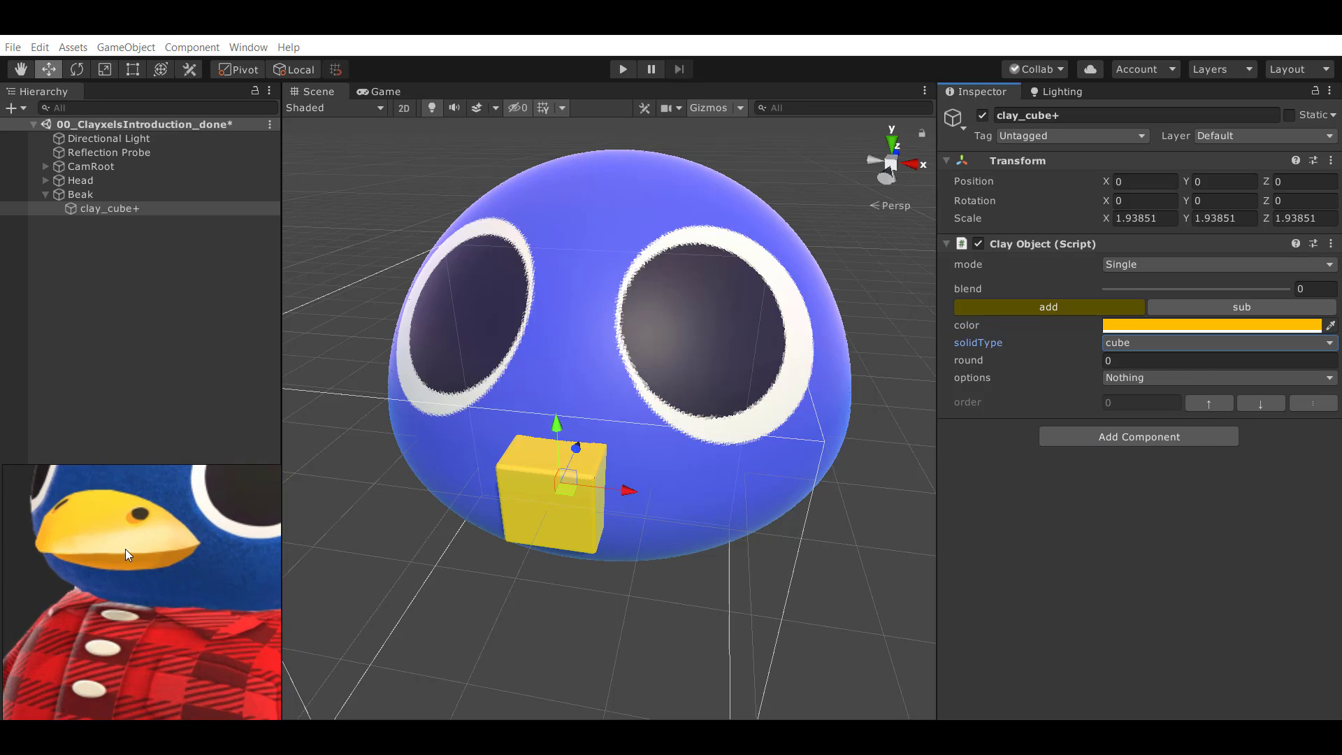
pyautogui.moveTo(128, 509); pyautogui.dragTo(124, 598, button='middle')
pyautogui.scroll(3, 124, 598)
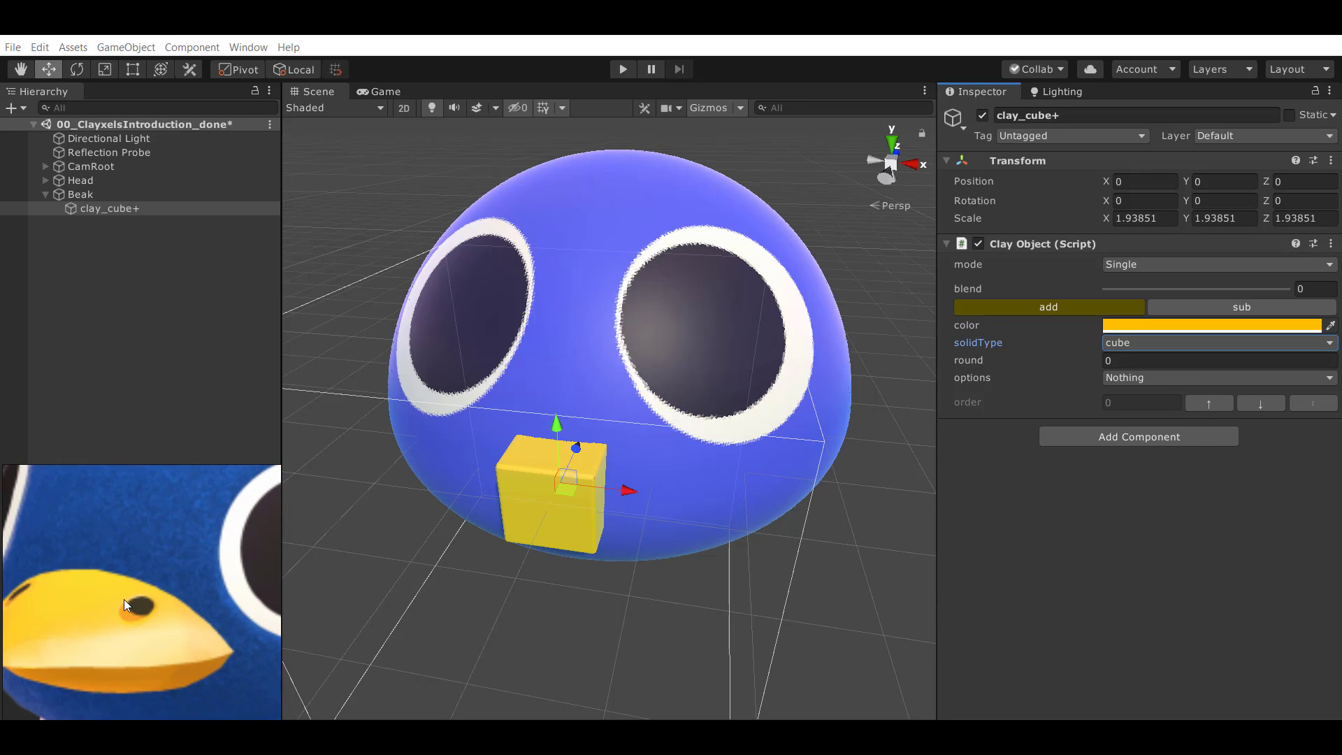
# Change the beak cube's solidType to sphere and set its sliceY to 68.7.
pyautogui.click(1134, 343)
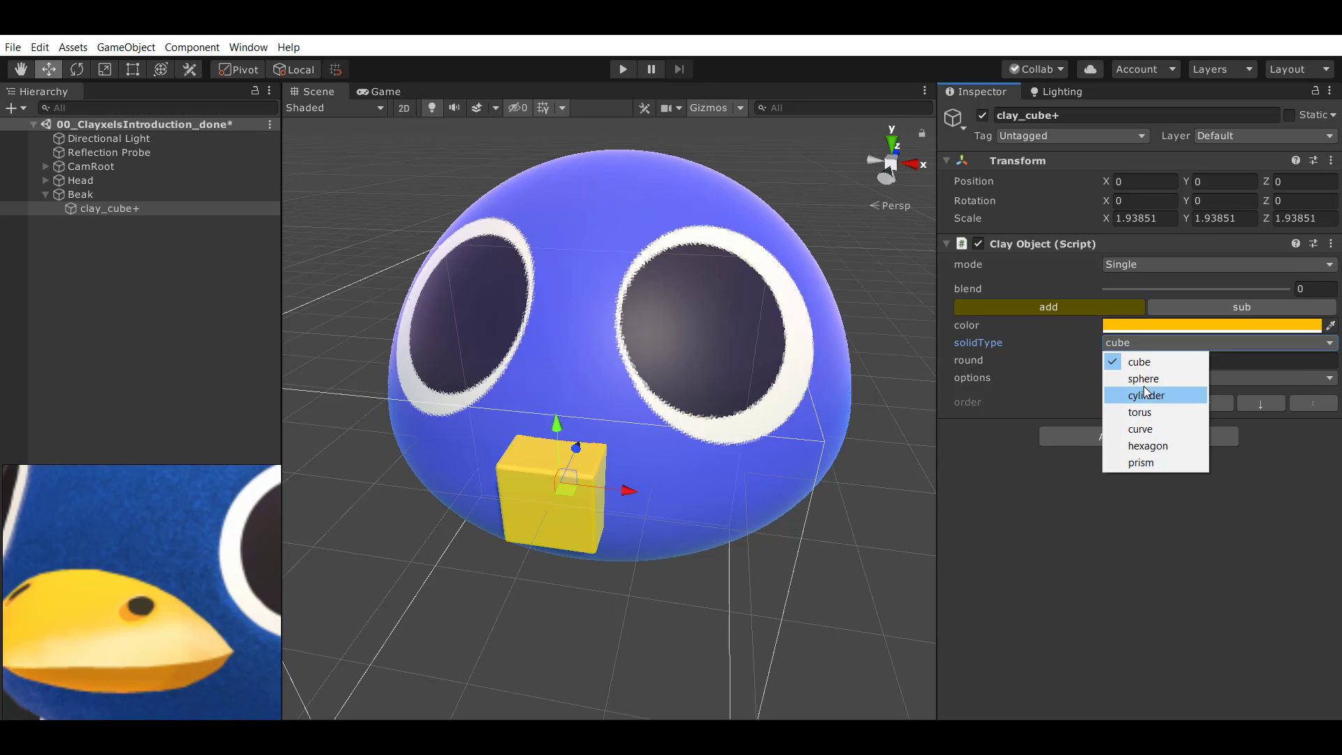
pyautogui.click(1145, 385)
pyautogui.keyDown('alt'); pyautogui.moveTo(599, 420); pyautogui.dragTo(455, 455); pyautogui.keyUp('alt')
pyautogui.keyDown('alt'); pyautogui.moveTo(455, 455); pyautogui.dragTo(580, 458, button='middle'); pyautogui.keyUp('alt')
pyautogui.keyDown('alt'); pyautogui.moveTo(580, 458); pyautogui.dragTo(638, 464, button='right'); pyautogui.keyUp('alt')
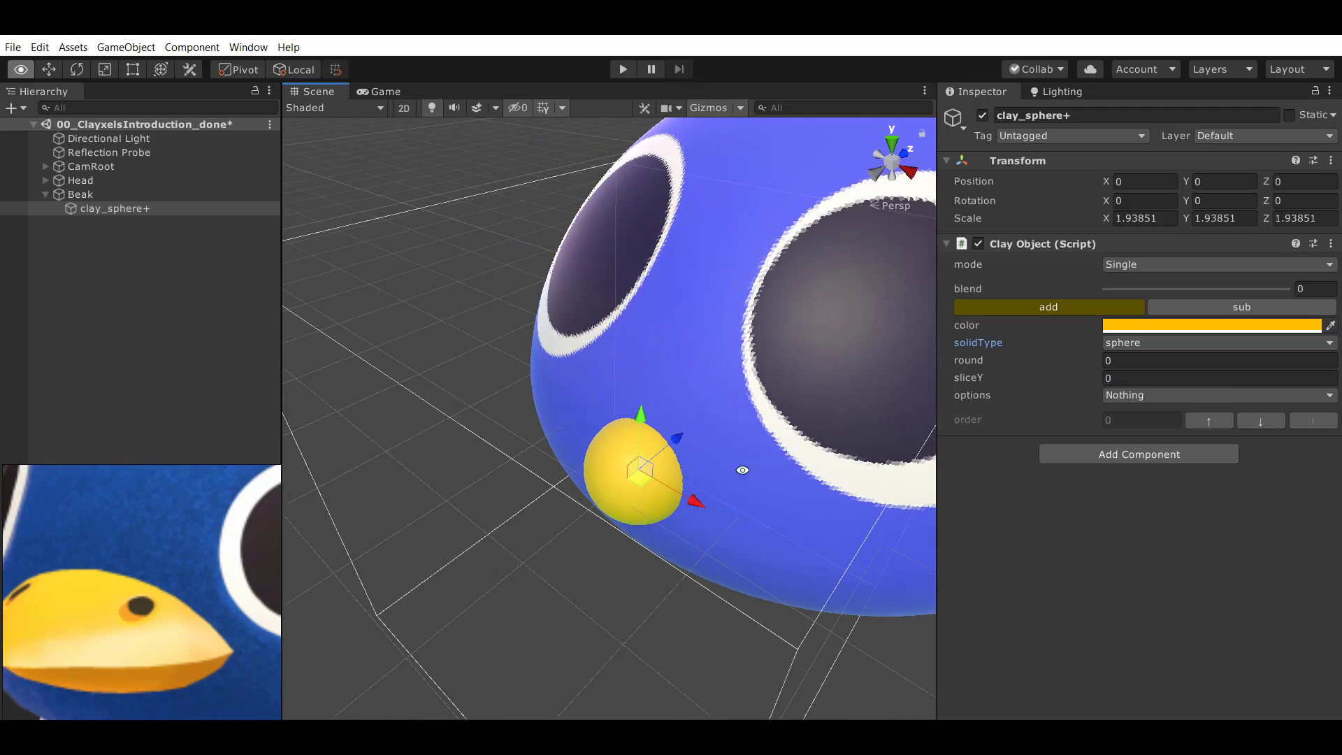
pyautogui.keyDown('alt'); pyautogui.moveTo(638, 464); pyautogui.dragTo(606, 468); pyautogui.keyUp('alt')
pyautogui.keyDown('alt'); pyautogui.moveTo(606, 469); pyautogui.dragTo(688, 461, button='right'); pyautogui.keyUp('alt')
pyautogui.keyDown('alt'); pyautogui.moveTo(689, 461); pyautogui.dragTo(615, 482, button='middle'); pyautogui.keyUp('alt')
pyautogui.keyDown('alt'); pyautogui.moveTo(615, 482); pyautogui.dragTo(500, 494, button='right'); pyautogui.keyUp('alt')
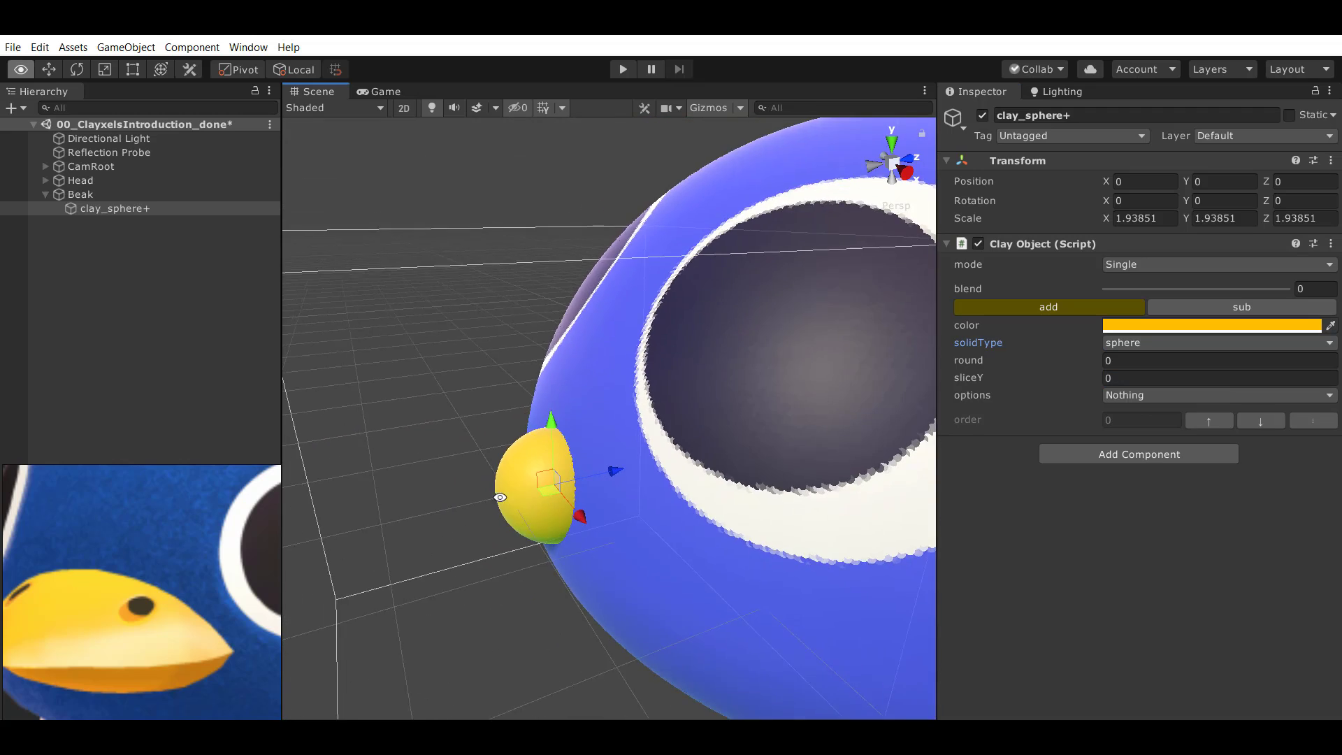
pyautogui.keyDown('alt'); pyautogui.moveTo(500, 494); pyautogui.dragTo(574, 437); pyautogui.keyUp('alt')
pyautogui.moveTo(991, 376); pyautogui.dragTo(28, 386)
# Stretch the sliced sphere to about X 3.38 and Z 5.24, adjust its height and position it below the eyes as the upper beak.
pyautogui.moveTo(660, 404); pyautogui.dragTo(640, 446)
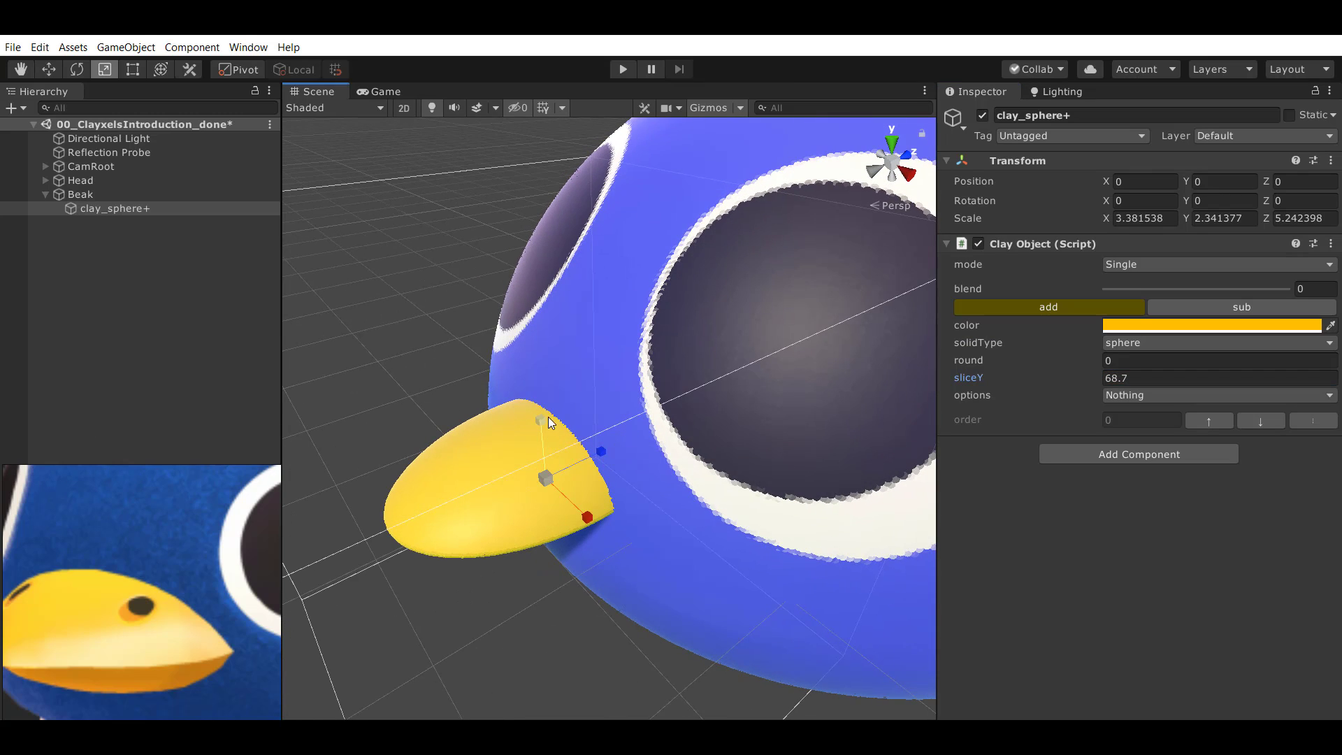
pyautogui.moveTo(543, 414); pyautogui.dragTo(585, 430)
pyautogui.scroll(-3, 531, 420)
pyautogui.press('w')
pyautogui.keyDown('alt'); pyautogui.moveTo(572, 466); pyautogui.dragTo(670, 468); pyautogui.keyUp('alt')
pyautogui.scroll(-3, 557, 459)
pyautogui.moveTo(544, 421); pyautogui.dragTo(566, 462)
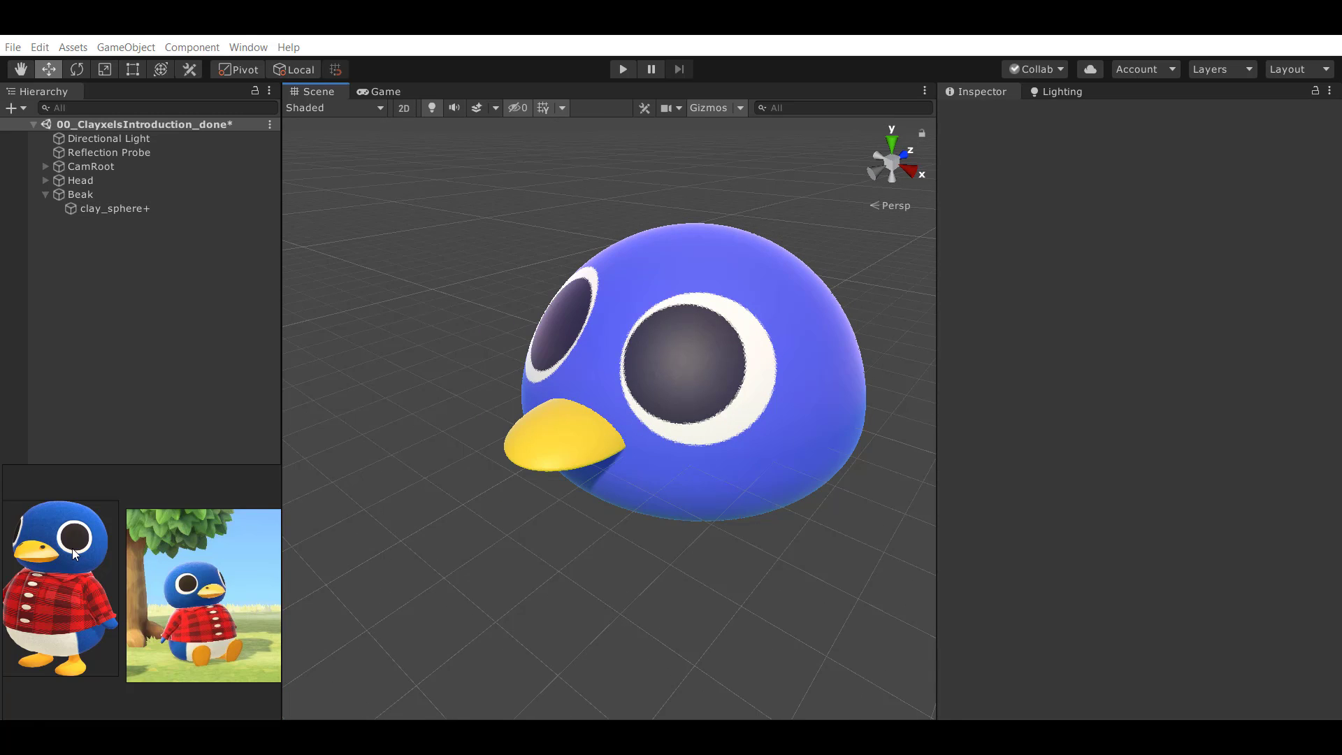
# Add a second clay object to the Beak container.
pyautogui.scroll(5, 73, 548)
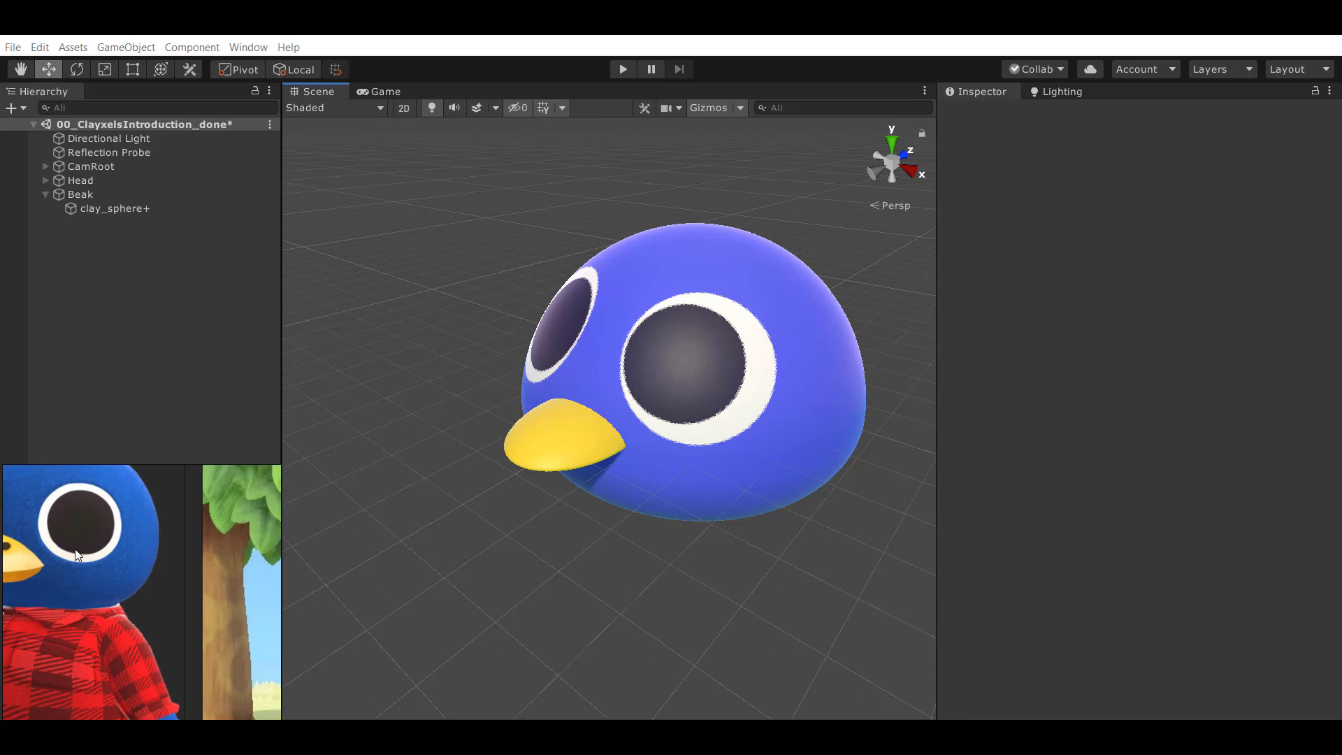
pyautogui.moveTo(72, 550); pyautogui.dragTo(151, 556, button='middle')
pyautogui.scroll(2, 150, 555)
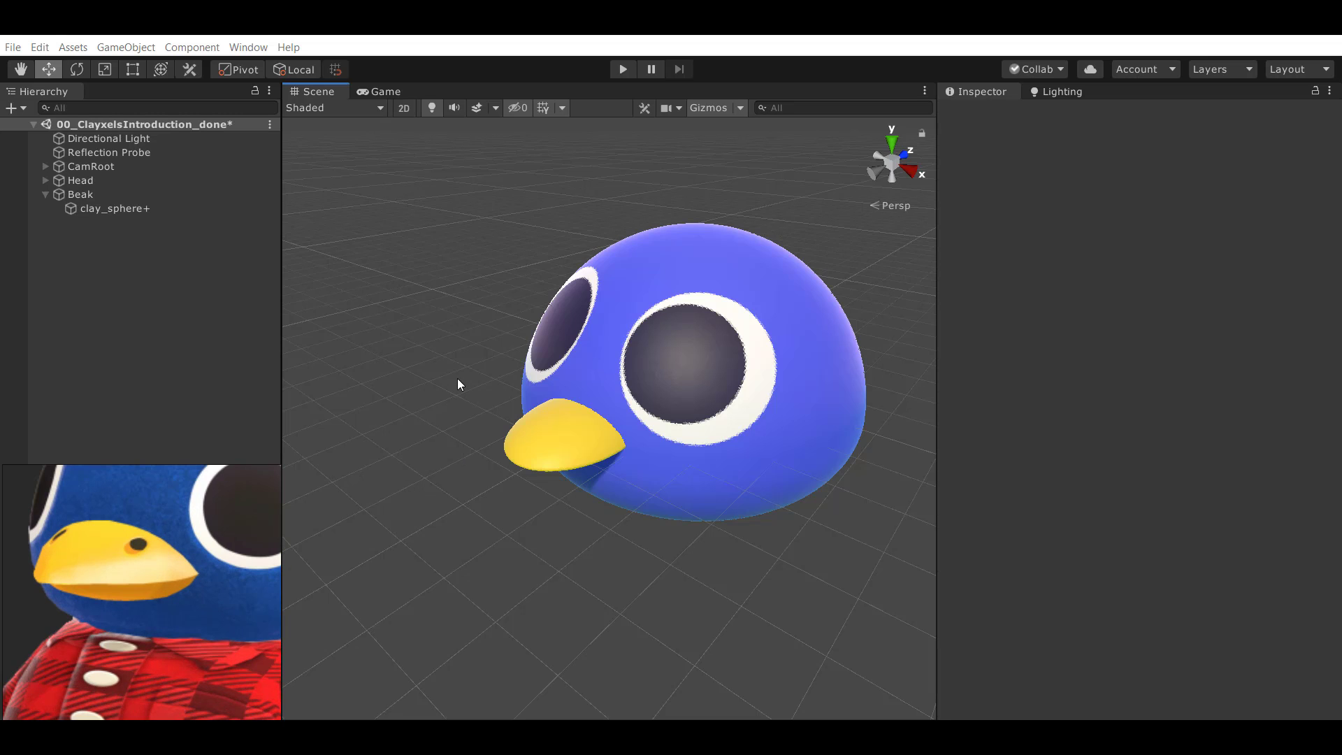
pyautogui.keyDown('alt'); pyautogui.moveTo(457, 384); pyautogui.dragTo(536, 426); pyautogui.keyUp('alt')
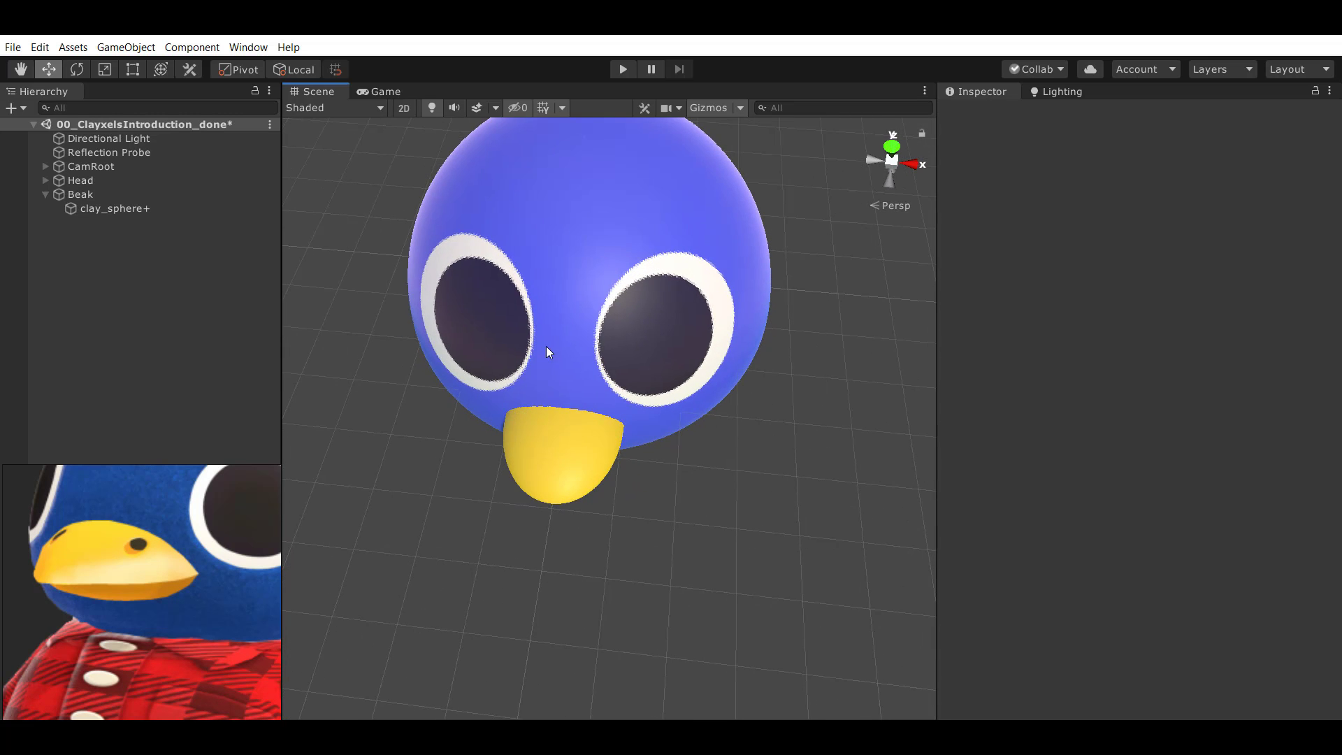
pyautogui.click(133, 207)
pyautogui.click(131, 194)
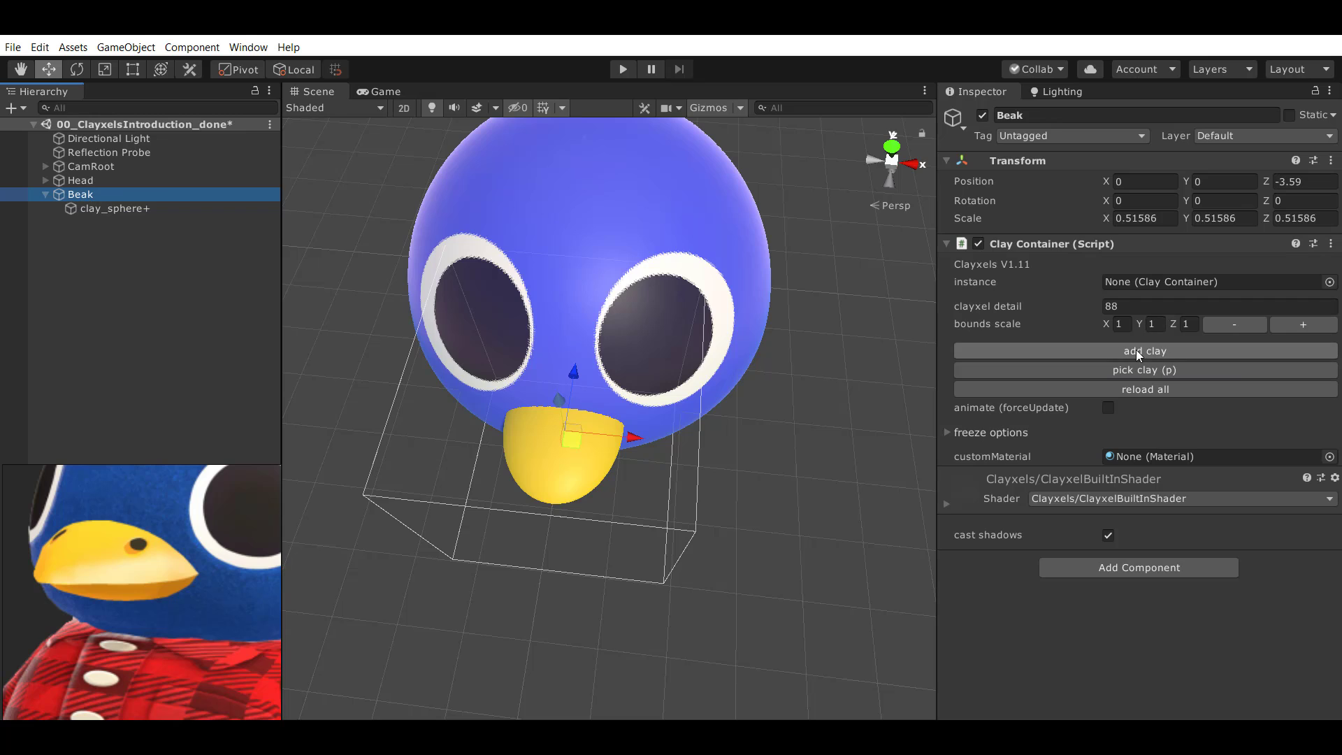
pyautogui.click(1112, 351)
# Move the new white cube beside the upper beak to X 2.74, Y 0.99.
pyautogui.keyDown('alt'); pyautogui.moveTo(778, 344); pyautogui.dragTo(705, 314); pyautogui.keyUp('alt')
pyautogui.keyDown('alt'); pyautogui.moveTo(674, 307); pyautogui.dragTo(720, 392, button='right'); pyautogui.keyUp('alt')
pyautogui.keyDown('alt'); pyautogui.moveTo(391, 559); pyautogui.dragTo(559, 514); pyautogui.keyUp('alt')
pyautogui.keyDown('alt'); pyautogui.moveTo(368, 521); pyautogui.dragTo(520, 500, button='right'); pyautogui.keyUp('alt')
pyautogui.moveTo(520, 498); pyautogui.dragTo(669, 371)
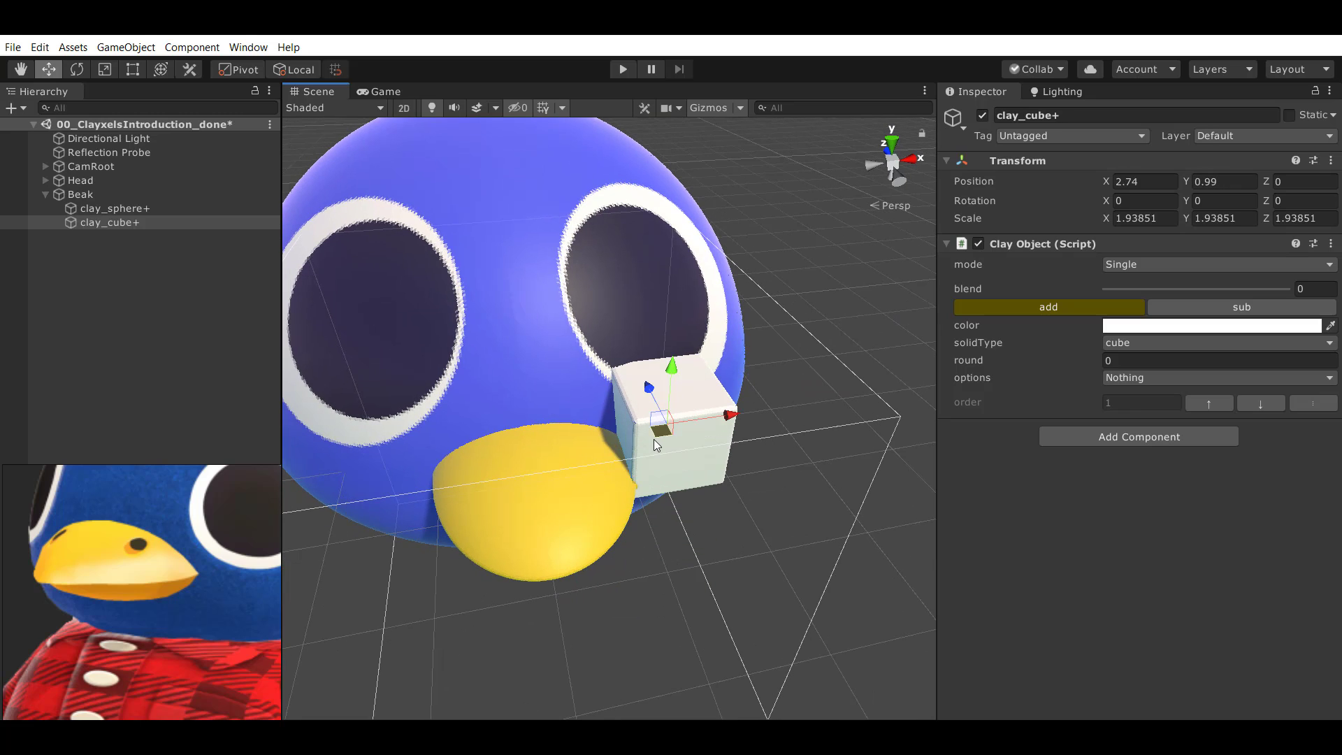
# Move the white cube against the beak to X 1.91, Z -1.41 and set its blend to 0.0001.
pyautogui.moveTo(657, 440); pyautogui.dragTo(634, 498)
pyautogui.keyDown('alt'); pyautogui.moveTo(747, 513); pyautogui.dragTo(790, 519, button='right'); pyautogui.keyUp('alt')
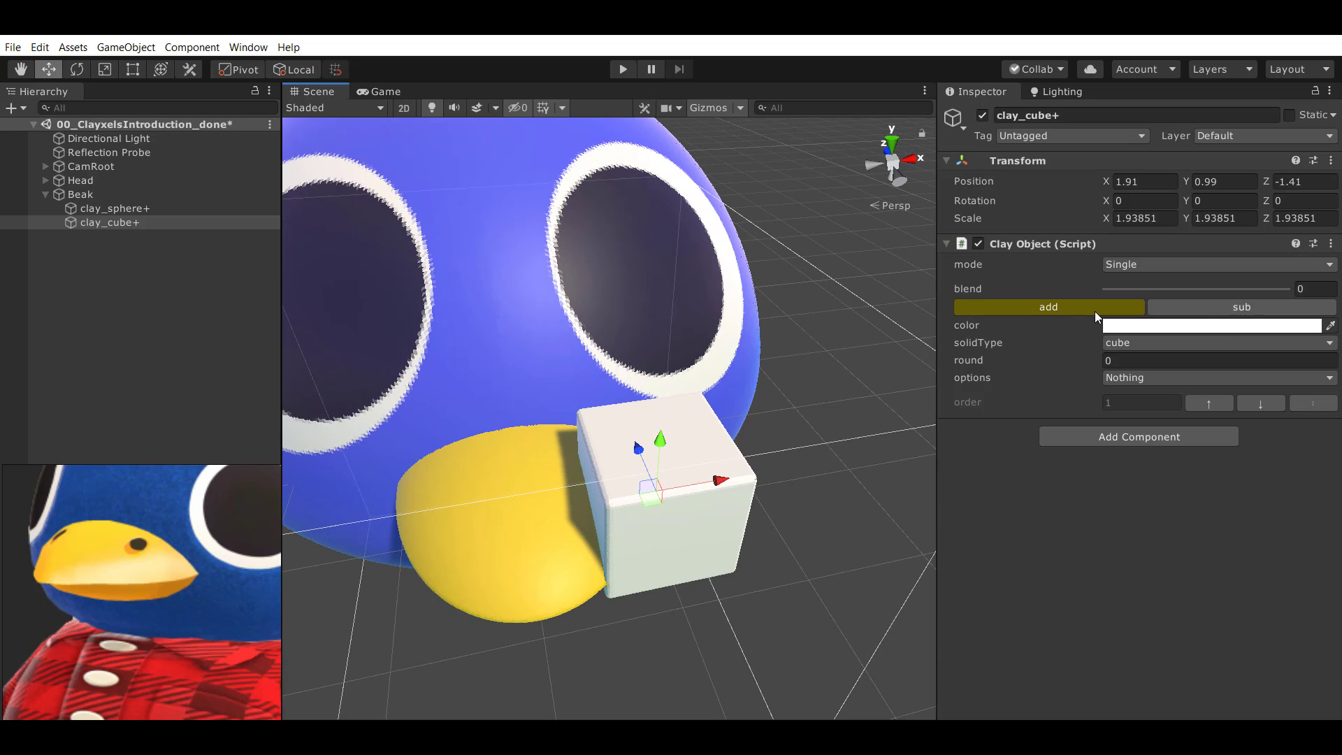
pyautogui.click(968, 289)
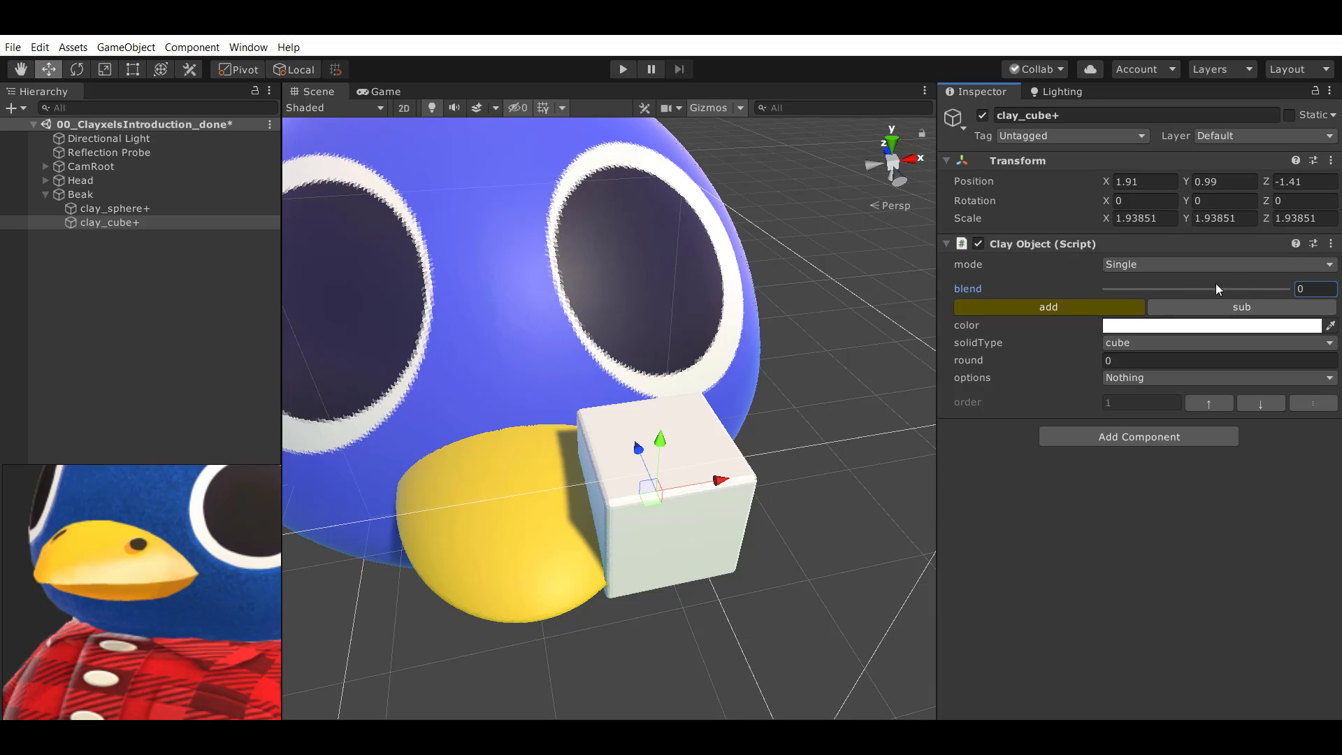
pyautogui.moveTo(1126, 291); pyautogui.dragTo(1168, 289)
# Try the cube in subtractive and additive mode, then cut with it at X -0.99, Z -1.65 on the beak.
pyautogui.moveTo(1040, 302)
pyautogui.mouseDown()
pyautogui.moveTo(1335, 306)
pyautogui.moveTo(1021, 303)
pyautogui.mouseUp()
pyautogui.click(1164, 307)
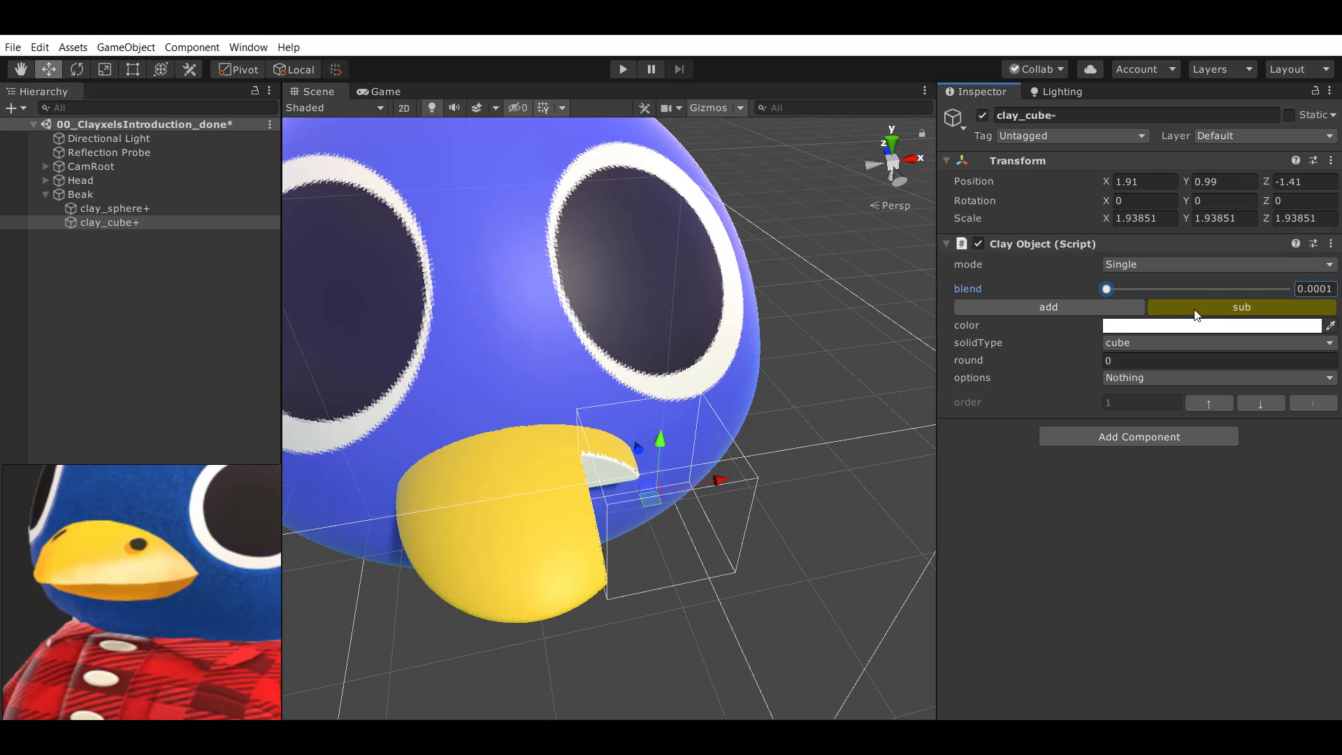
pyautogui.click(1081, 308)
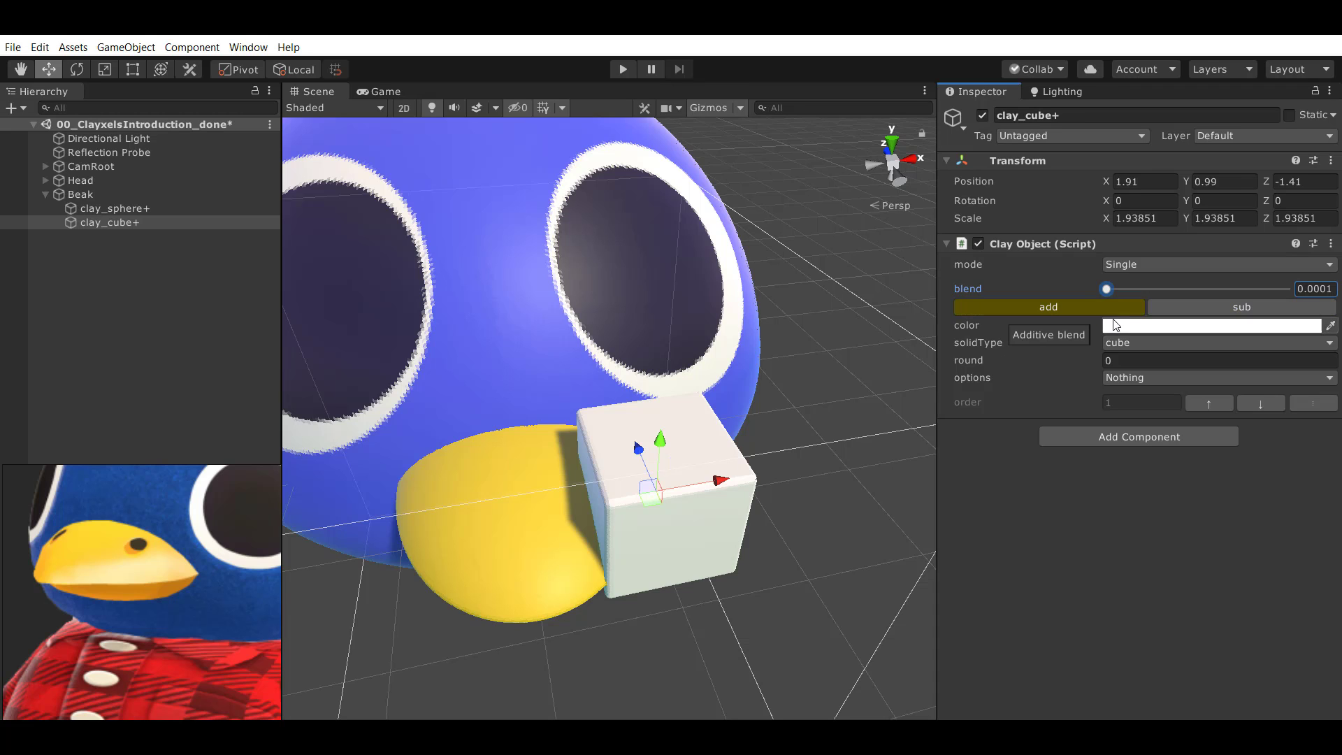
pyautogui.click(1171, 304)
pyautogui.keyDown('alt'); pyautogui.moveTo(629, 420); pyautogui.dragTo(461, 414); pyautogui.keyUp('alt')
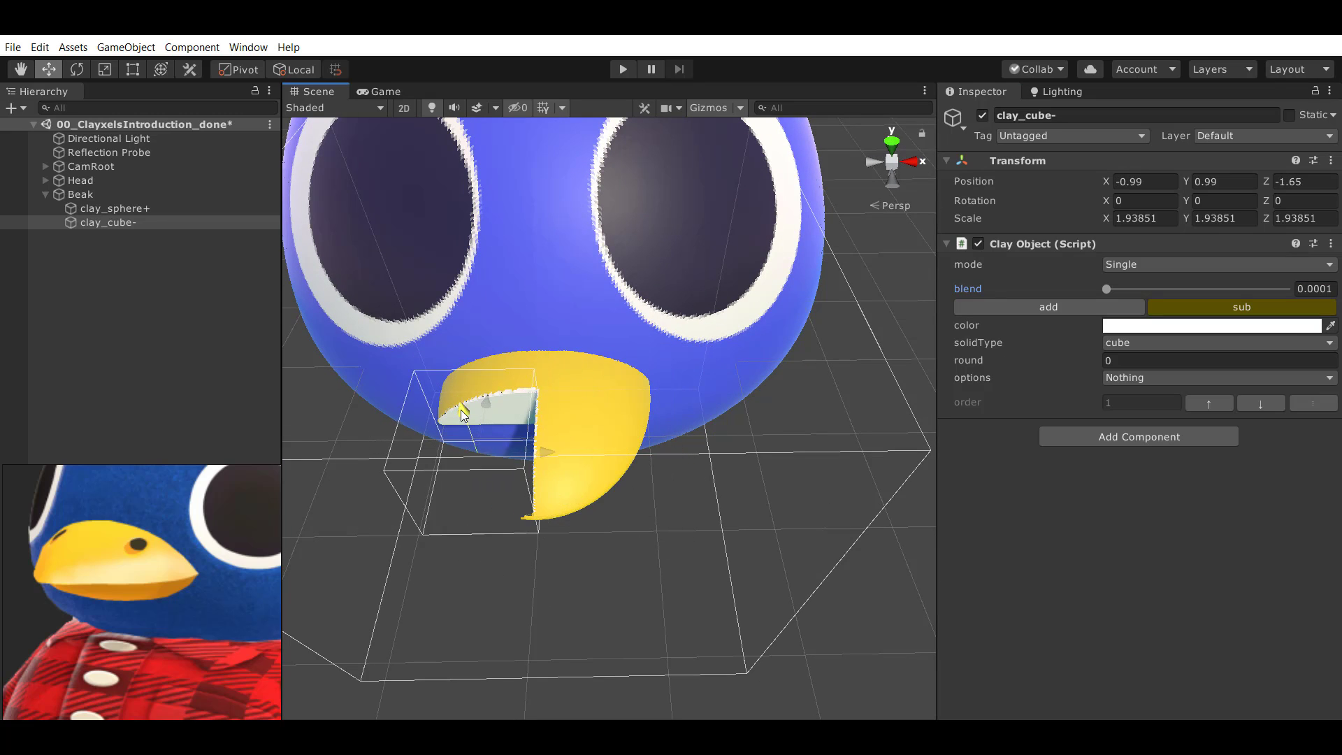
# Make the cube additive again and move it to X -1.12, Y 0.48 on the beak.
pyautogui.click(1058, 310)
pyautogui.keyDown('alt'); pyautogui.moveTo(573, 391); pyautogui.dragTo(618, 415); pyautogui.keyUp('alt')
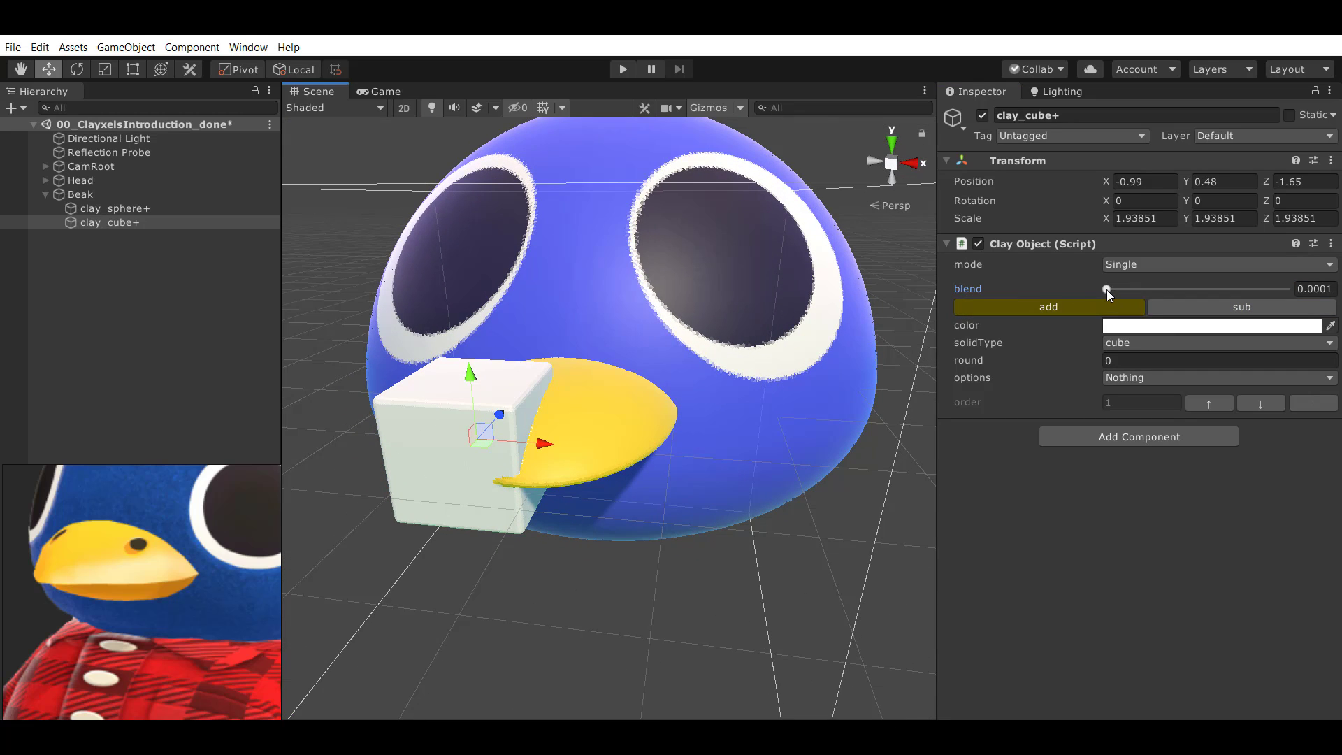
pyautogui.keyDown('alt'); pyautogui.moveTo(503, 433); pyautogui.dragTo(564, 469, button='right'); pyautogui.keyUp('alt')
pyautogui.moveTo(564, 469)
pyautogui.keyDown('alt'); pyautogui.mouseDown()
pyautogui.moveTo(568, 490)
pyautogui.moveTo(572, 473)
pyautogui.moveTo(552, 491)
pyautogui.mouseUp(); pyautogui.keyUp('alt')
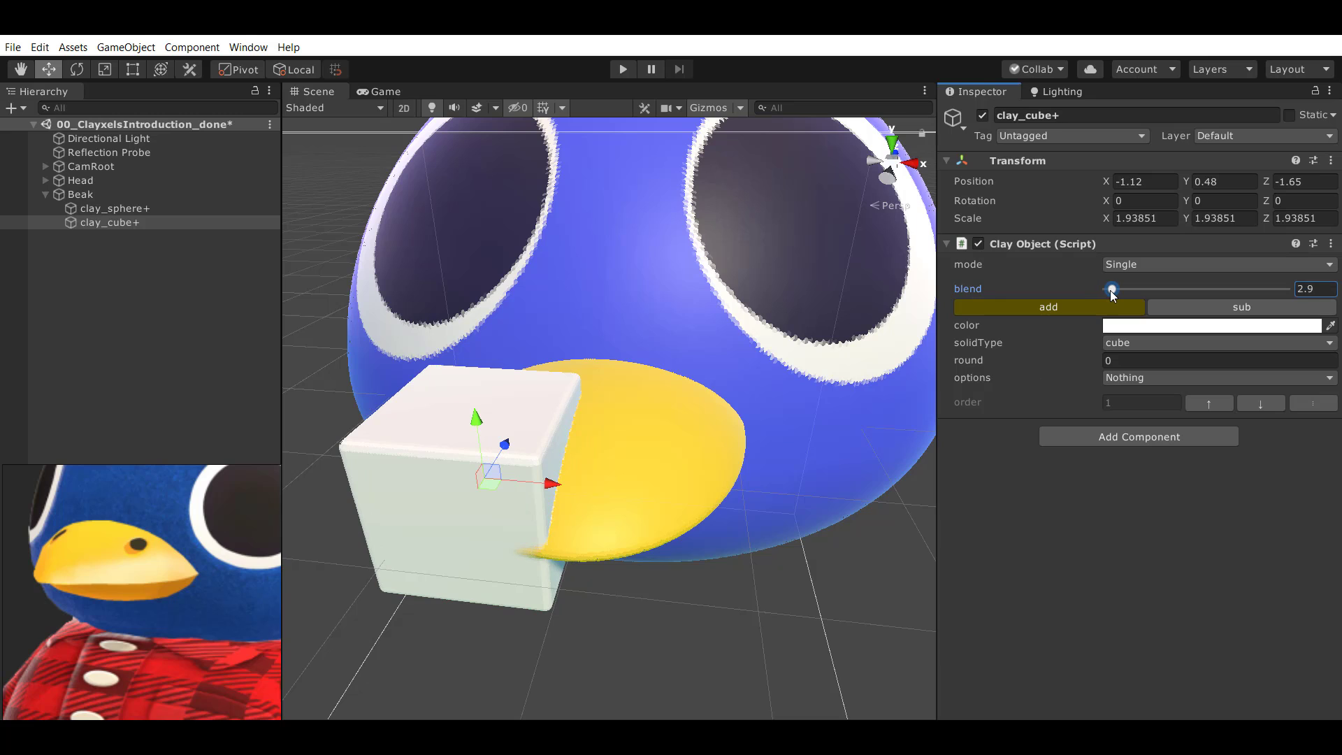
# Raise the cube's blend to 84.8 and colour it red, placing it at X 0.79, Z -1.79.
pyautogui.moveTo(1165, 299); pyautogui.dragTo(1258, 299)
pyautogui.keyDown('alt'); pyautogui.moveTo(516, 443); pyautogui.dragTo(696, 494); pyautogui.keyUp('alt')
pyautogui.keyDown('alt'); pyautogui.moveTo(626, 505); pyautogui.dragTo(694, 505); pyautogui.keyUp('alt')
pyautogui.click(1231, 329)
pyautogui.moveTo(1111, 322); pyautogui.dragTo(1163, 271)
pyautogui.keyDown('alt'); pyautogui.moveTo(699, 461); pyautogui.dragTo(661, 527); pyautogui.keyUp('alt')
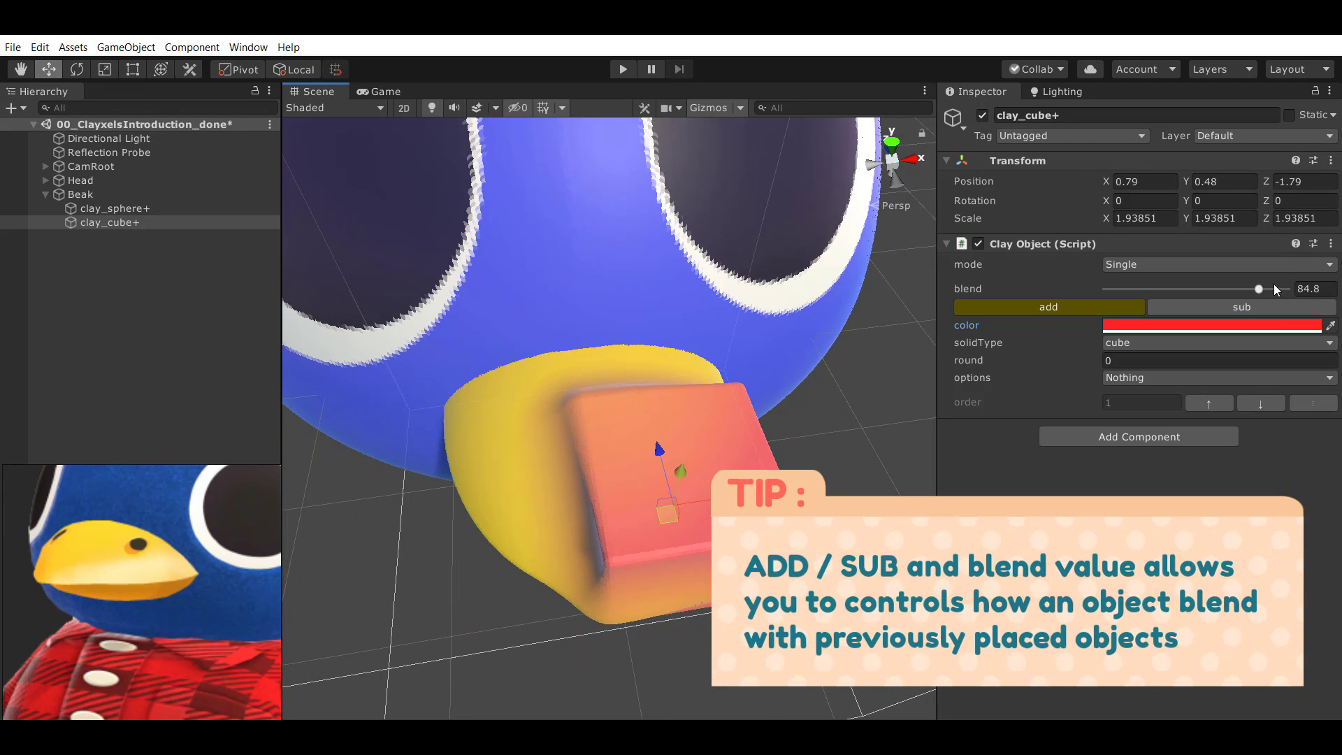
# Switch the red cube to sub with blend 0.0001 and move the cut to X 0.07, Z -1.98.
pyautogui.click(1235, 306)
pyautogui.moveTo(1259, 288); pyautogui.dragTo(956, 326)
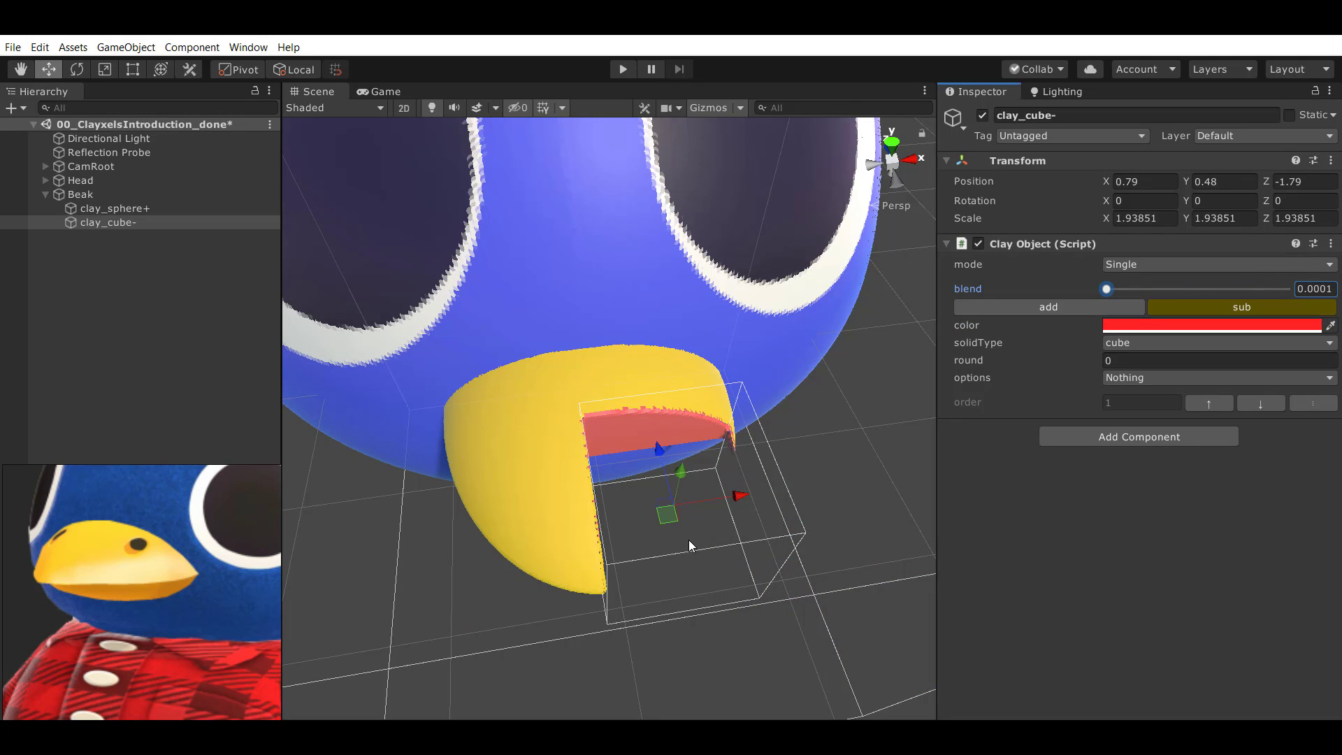
pyautogui.moveTo(677, 531); pyautogui.dragTo(613, 556)
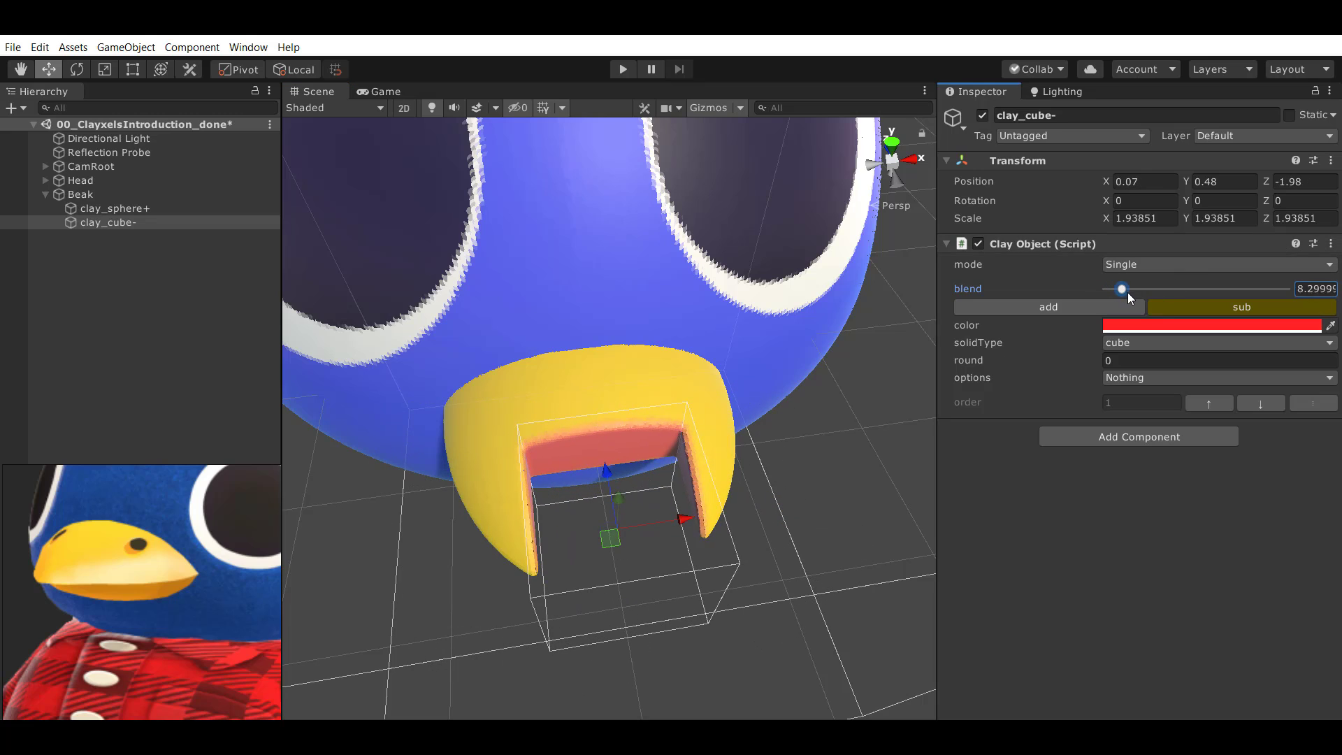
# Set the subtractive cube's blend to 100 and move it to X 1.52, Z -2.33.
pyautogui.moveTo(1130, 297); pyautogui.dragTo(1286, 290)
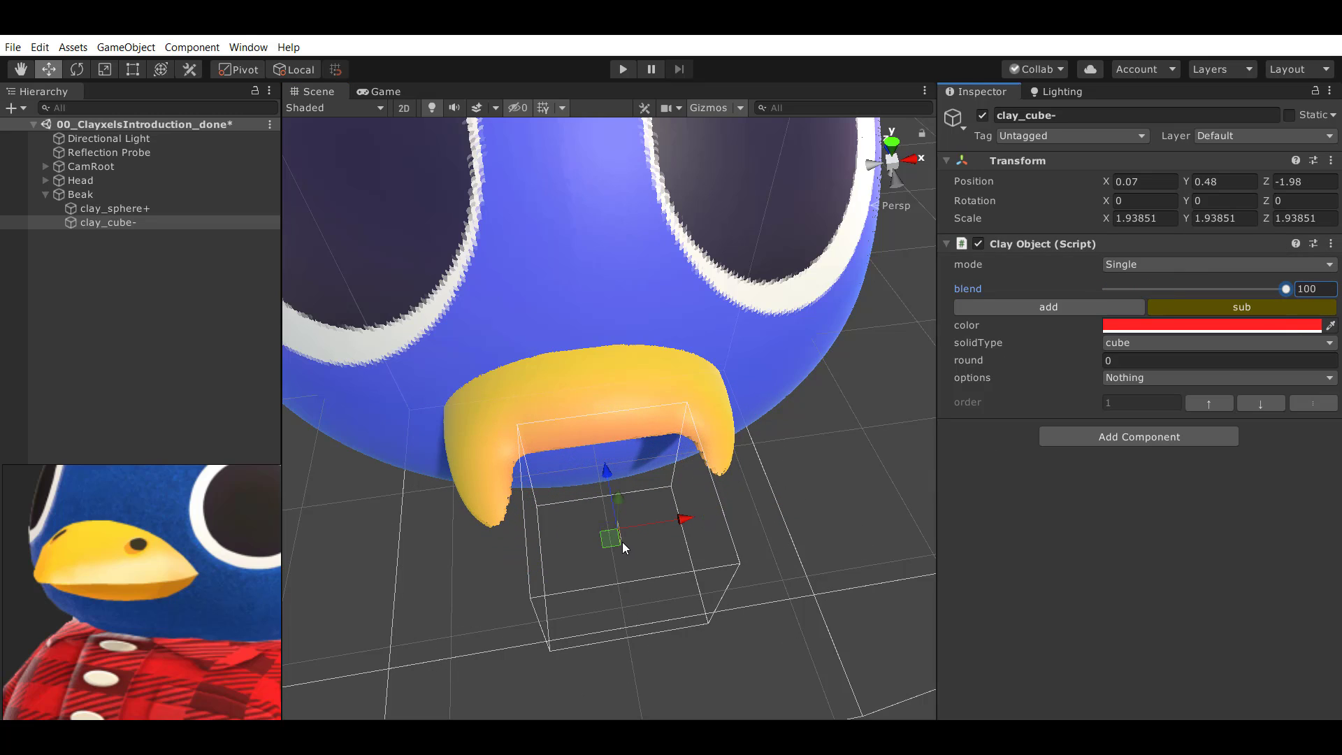
pyautogui.moveTo(624, 548); pyautogui.dragTo(677, 454)
pyautogui.moveTo(769, 482); pyautogui.dragTo(793, 499)
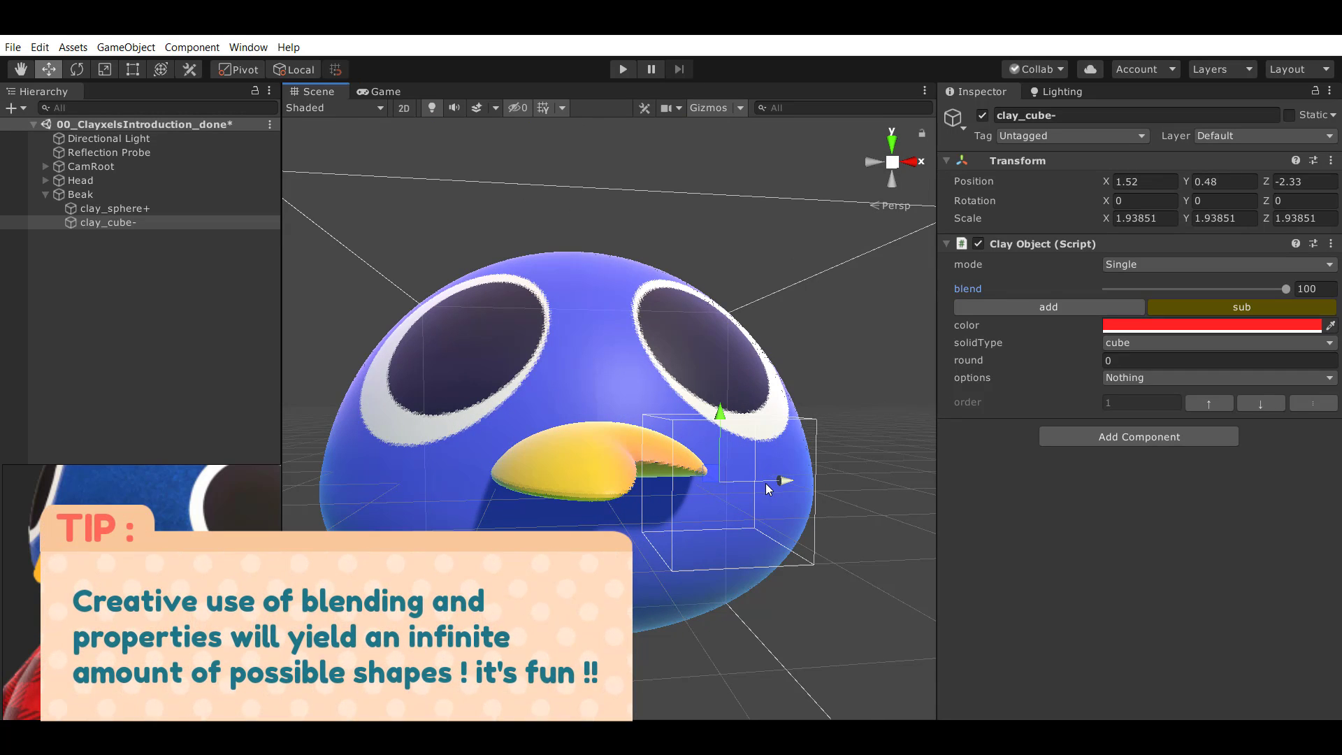
# Examine the softly blended cut in the beak from the front, close up and from above.
pyautogui.keyDown('alt'); pyautogui.moveTo(560, 451); pyautogui.dragTo(635, 466); pyautogui.keyUp('alt')
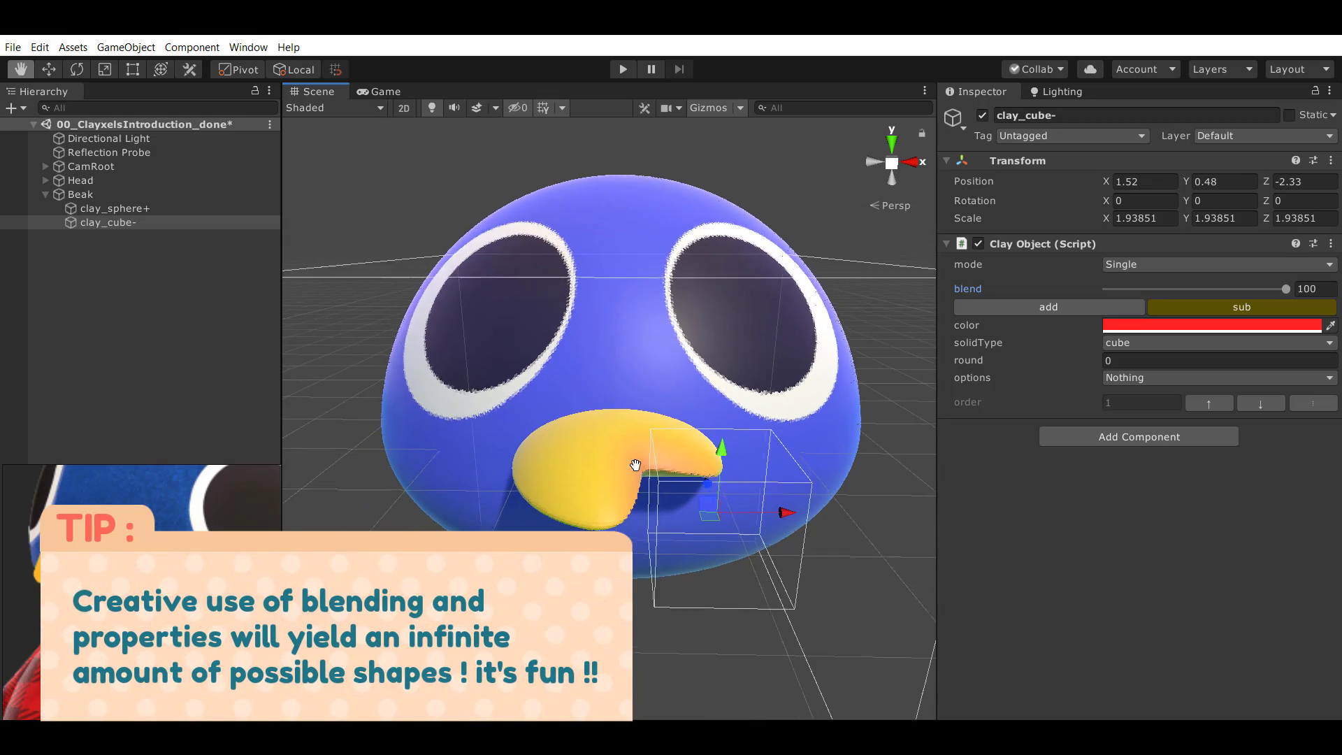
pyautogui.keyDown('alt'); pyautogui.scroll(4, 635, 469); pyautogui.keyUp('alt')
pyautogui.moveTo(636, 470); pyautogui.dragTo(584, 440, button='middle')
pyautogui.keyDown('alt'); pyautogui.scroll(4, 547, 379); pyautogui.keyUp('alt')
pyautogui.keyDown('alt'); pyautogui.moveTo(548, 379); pyautogui.dragTo(587, 453); pyautogui.keyUp('alt')
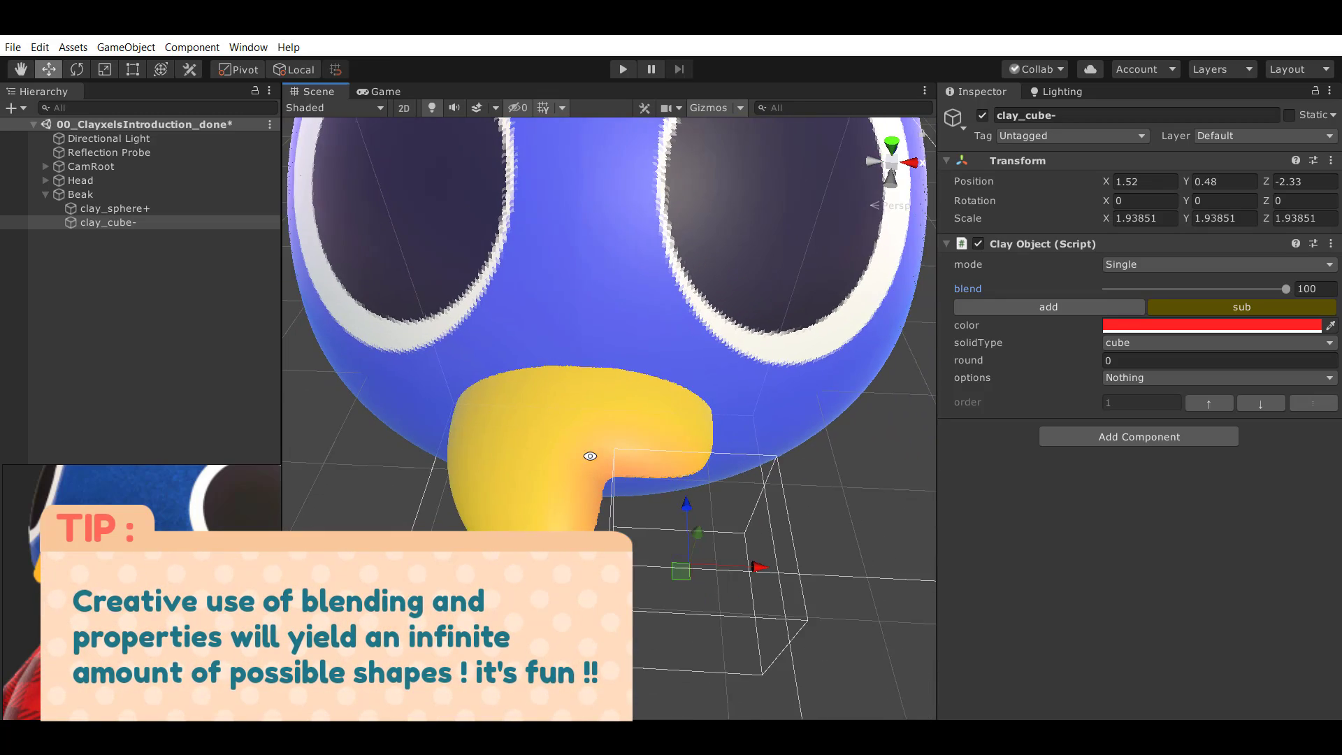
pyautogui.moveTo(602, 462); pyautogui.dragTo(582, 428, button='middle')
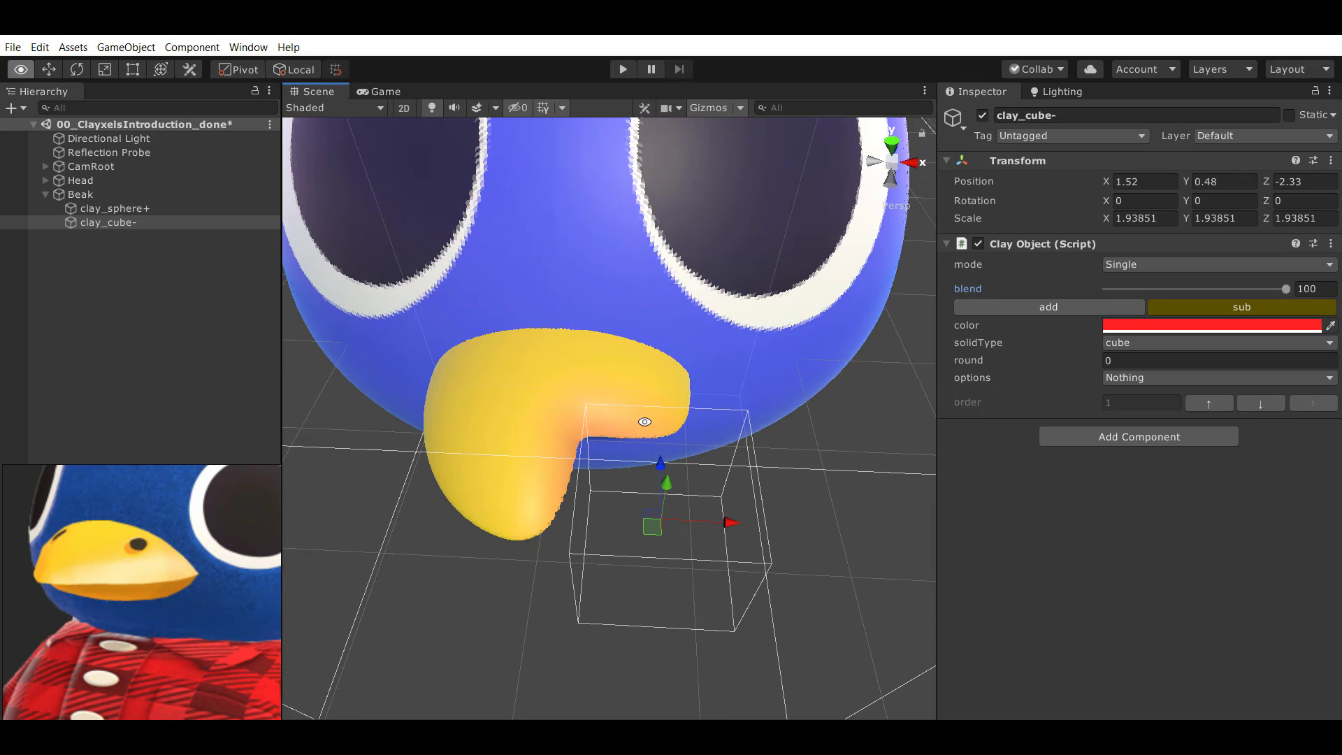
pyautogui.keyDown('alt'); pyautogui.moveTo(642, 420); pyautogui.dragTo(658, 439); pyautogui.keyUp('alt')
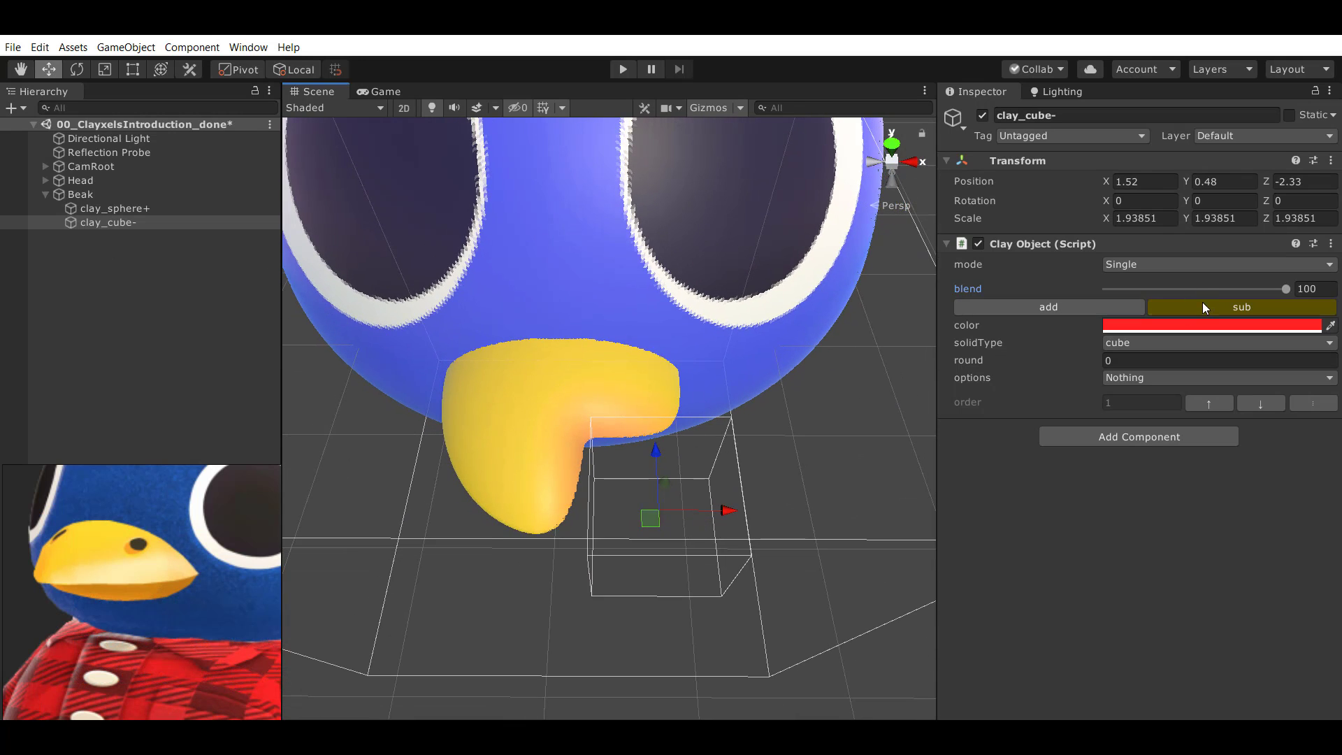
# Switch the red cube back to add with a blend of 0.0001.
pyautogui.click(1090, 308)
pyautogui.moveTo(1284, 289); pyautogui.dragTo(1101, 289)
pyautogui.keyDown('alt'); pyautogui.moveTo(718, 428); pyautogui.dragTo(569, 575); pyautogui.keyUp('alt')
# Rotate the red cube to Y 36.6, stretch it to Z scale 4.253092 and place it along the beak's side at X 1.85, Z -2.58.
pyautogui.press('e')
pyautogui.press('r')
pyautogui.moveTo(690, 465); pyautogui.dragTo(755, 367)
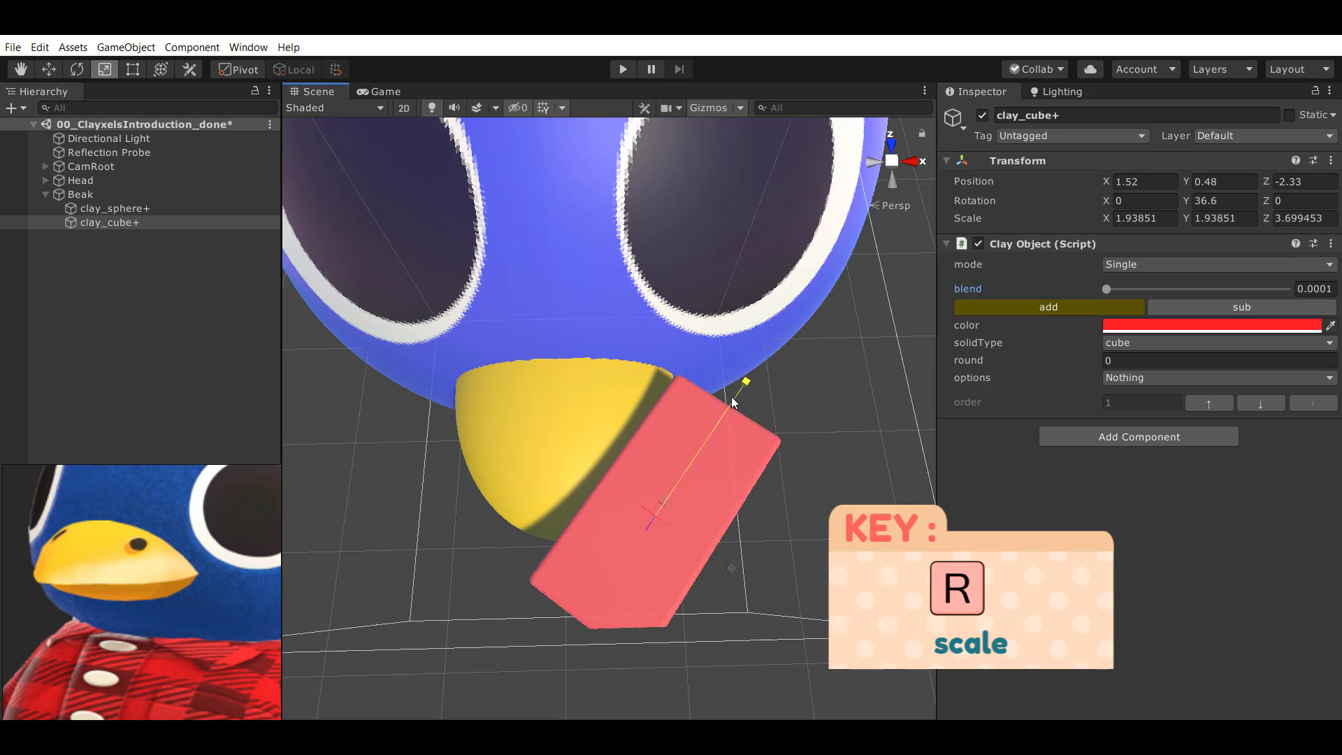
pyautogui.press('w')
pyautogui.moveTo(710, 549); pyautogui.dragTo(738, 569)
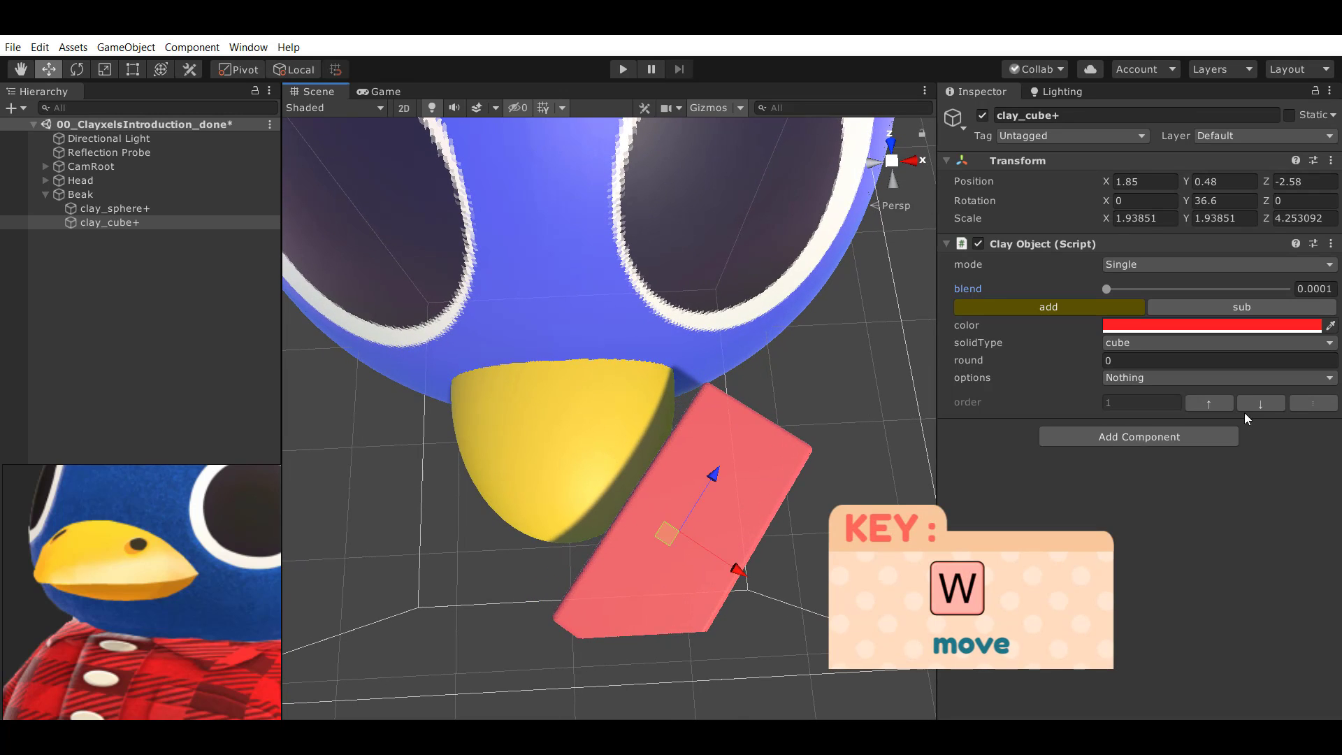
# Enable the mirrorX option on the red cube and position it at X 1.64, Z -2 so both copies flank the beak.
pyautogui.click(1130, 378)
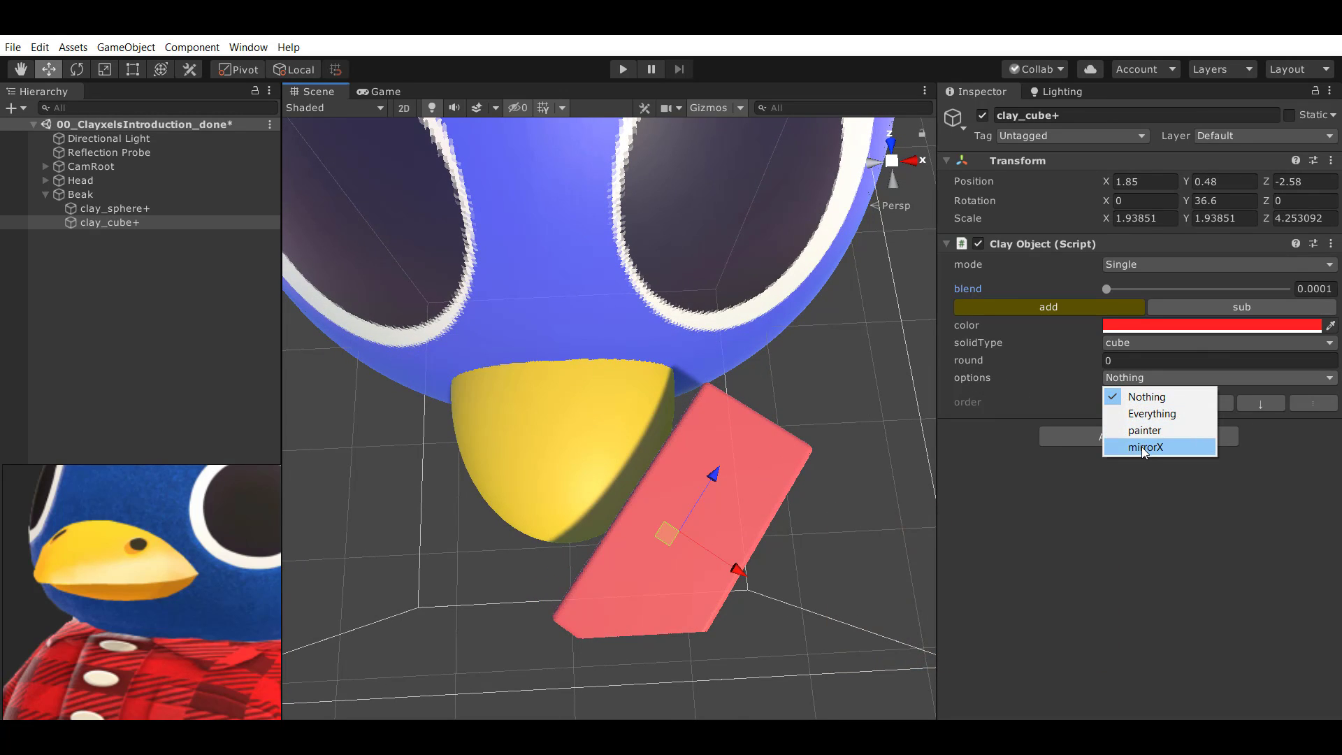
pyautogui.click(1142, 447)
pyautogui.keyDown('alt'); pyautogui.moveTo(668, 529); pyautogui.dragTo(425, 360); pyautogui.keyUp('alt')
pyautogui.keyDown('alt'); pyautogui.moveTo(765, 528); pyautogui.dragTo(699, 449); pyautogui.keyUp('alt')
pyautogui.keyDown('alt'); pyautogui.moveTo(579, 271); pyautogui.dragTo(657, 339); pyautogui.keyUp('alt')
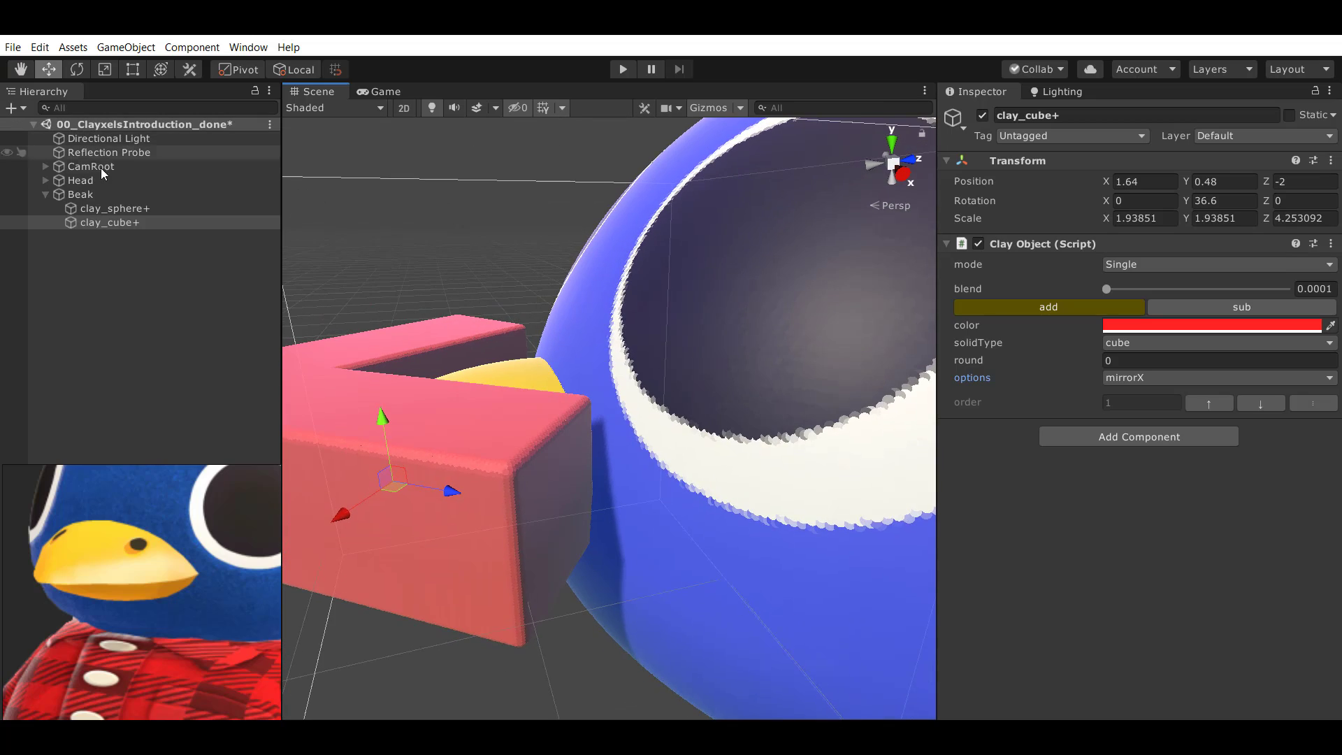
# Check the Head and Beak containers, then reselect the mirrored cube and view it from above.
pyautogui.click(112, 179)
pyautogui.click(103, 196)
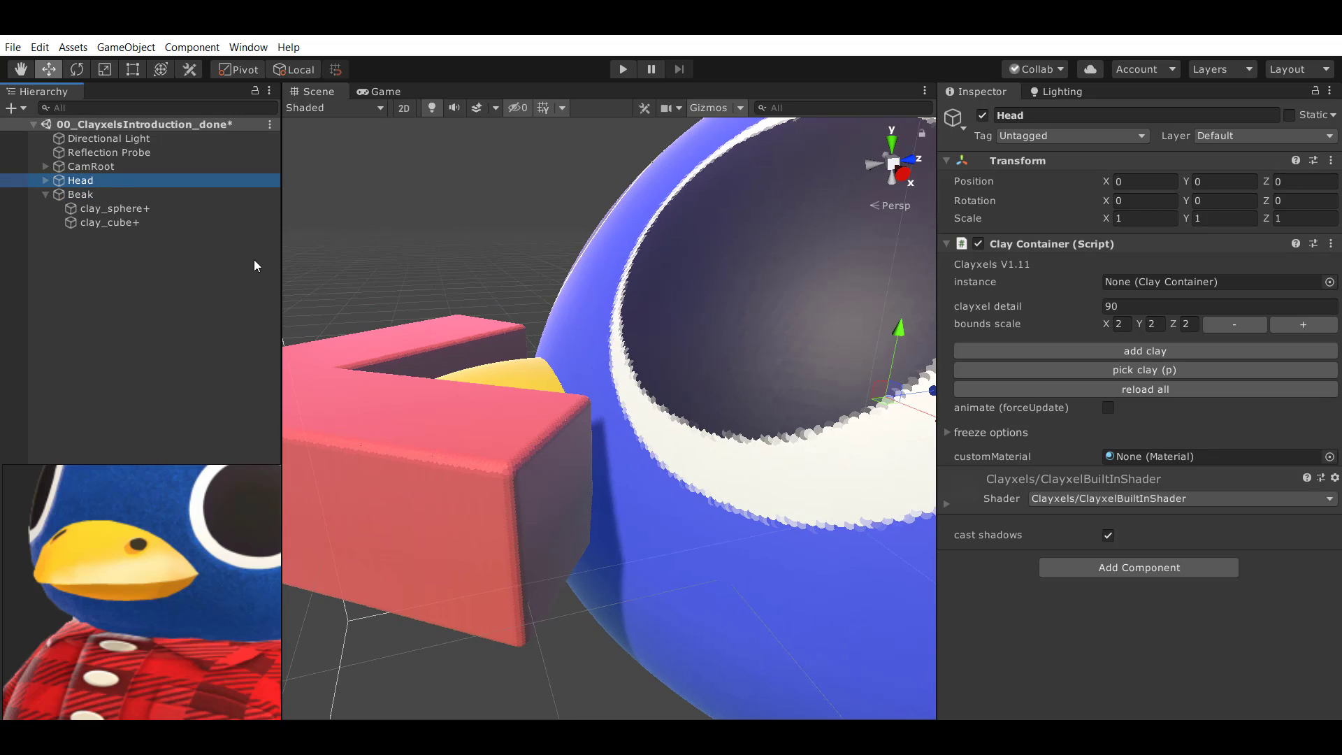
pyautogui.click(116, 222)
pyautogui.keyDown('alt'); pyautogui.moveTo(745, 419); pyautogui.dragTo(830, 464); pyautogui.keyUp('alt')
pyautogui.keyDown('alt'); pyautogui.moveTo(552, 367); pyautogui.dragTo(585, 483); pyautogui.keyUp('alt')
pyautogui.keyDown('alt'); pyautogui.moveTo(584, 482); pyautogui.dragTo(572, 441, button='right'); pyautogui.keyUp('alt')
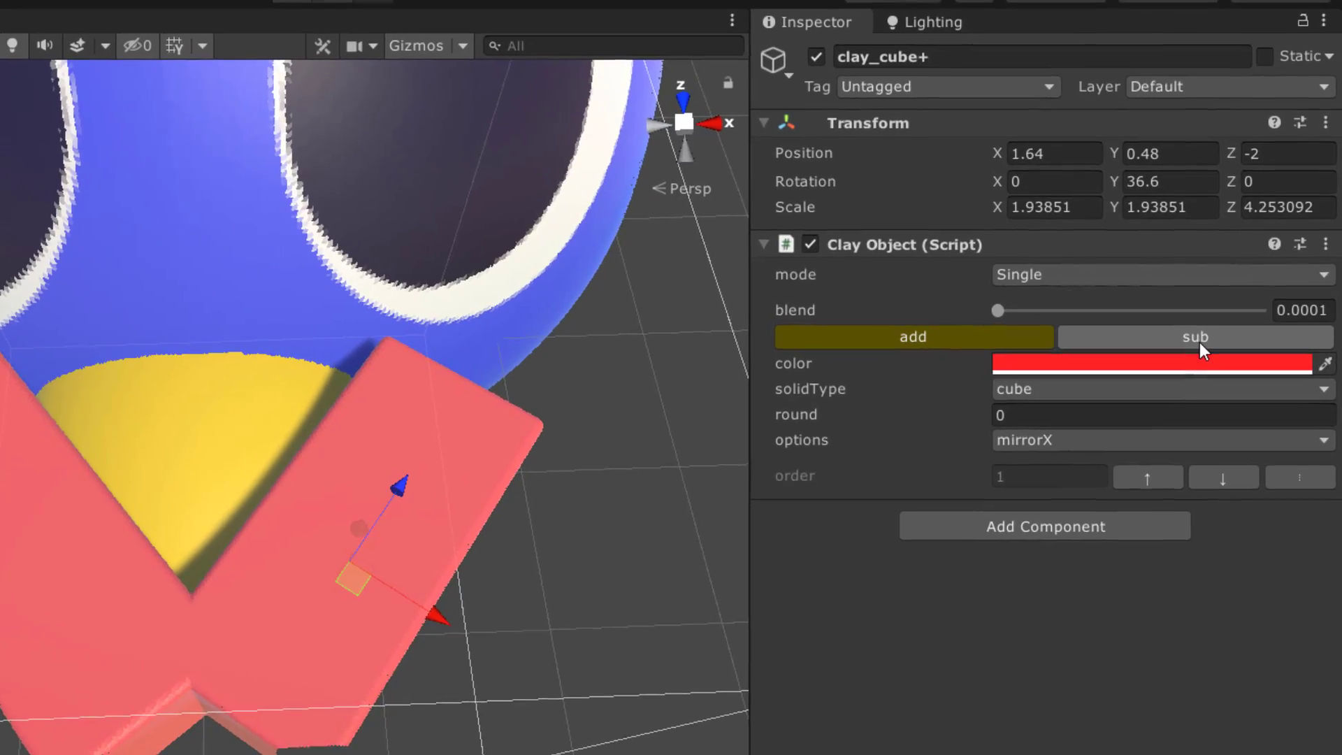
# Switch the mirrored cube to sub to trim both beak sides and set its blend to 58.
pyautogui.click(1245, 311)
pyautogui.keyDown('alt'); pyautogui.moveTo(468, 555); pyautogui.dragTo(650, 399); pyautogui.keyUp('alt')
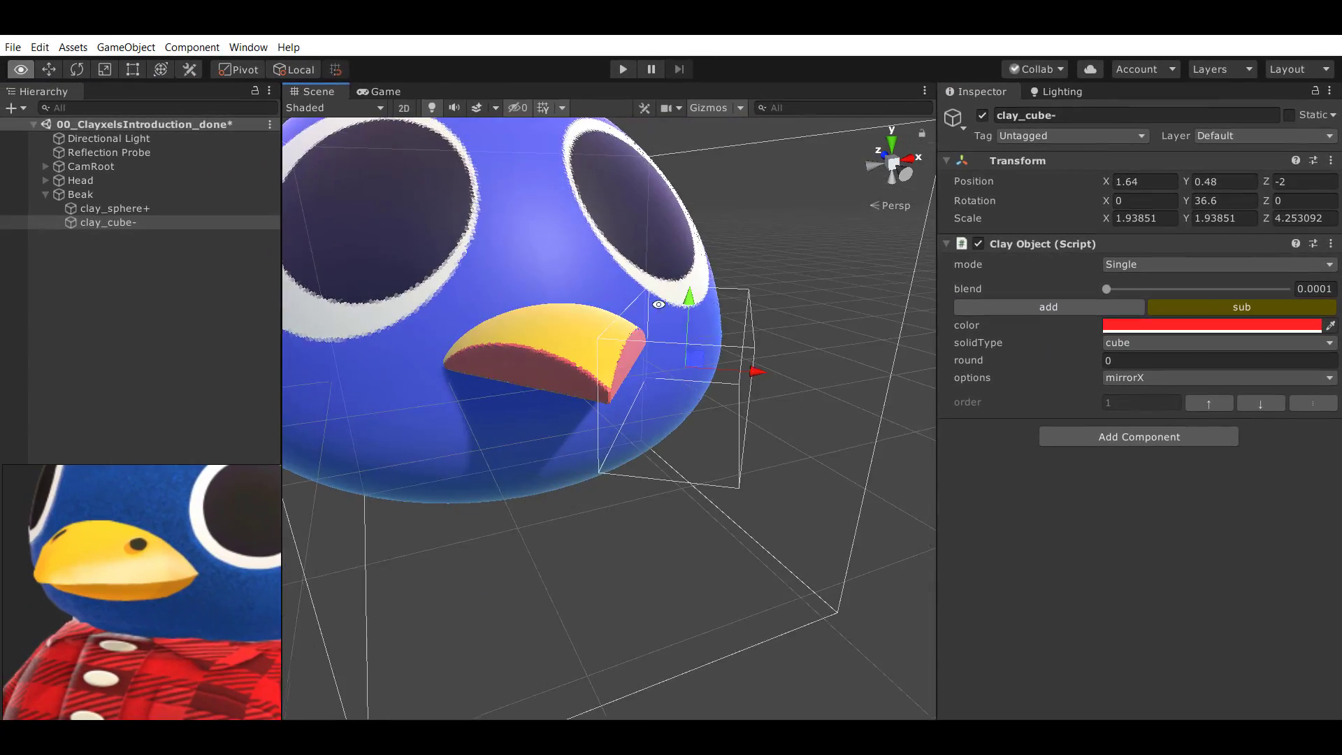
pyautogui.keyDown('alt'); pyautogui.moveTo(491, 356); pyautogui.dragTo(433, 538); pyautogui.keyUp('alt')
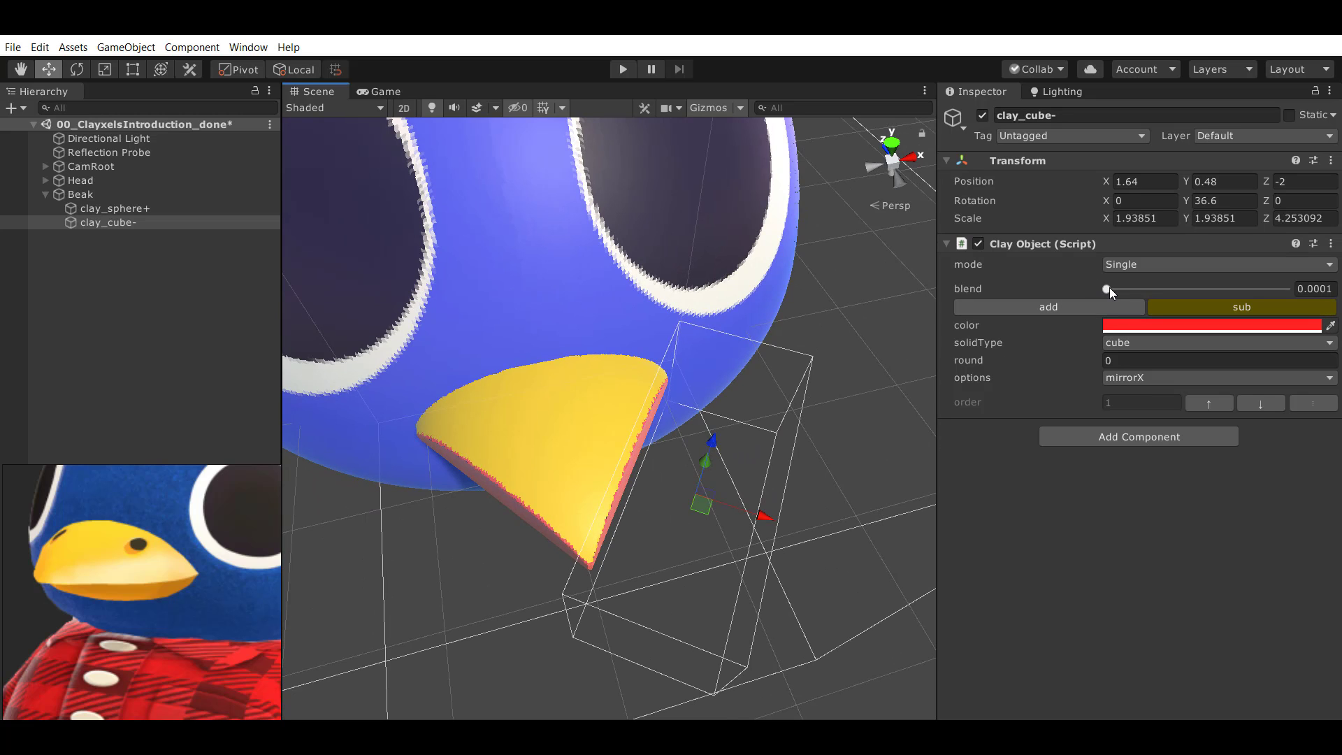
pyautogui.moveTo(1109, 287); pyautogui.dragTo(1131, 292)
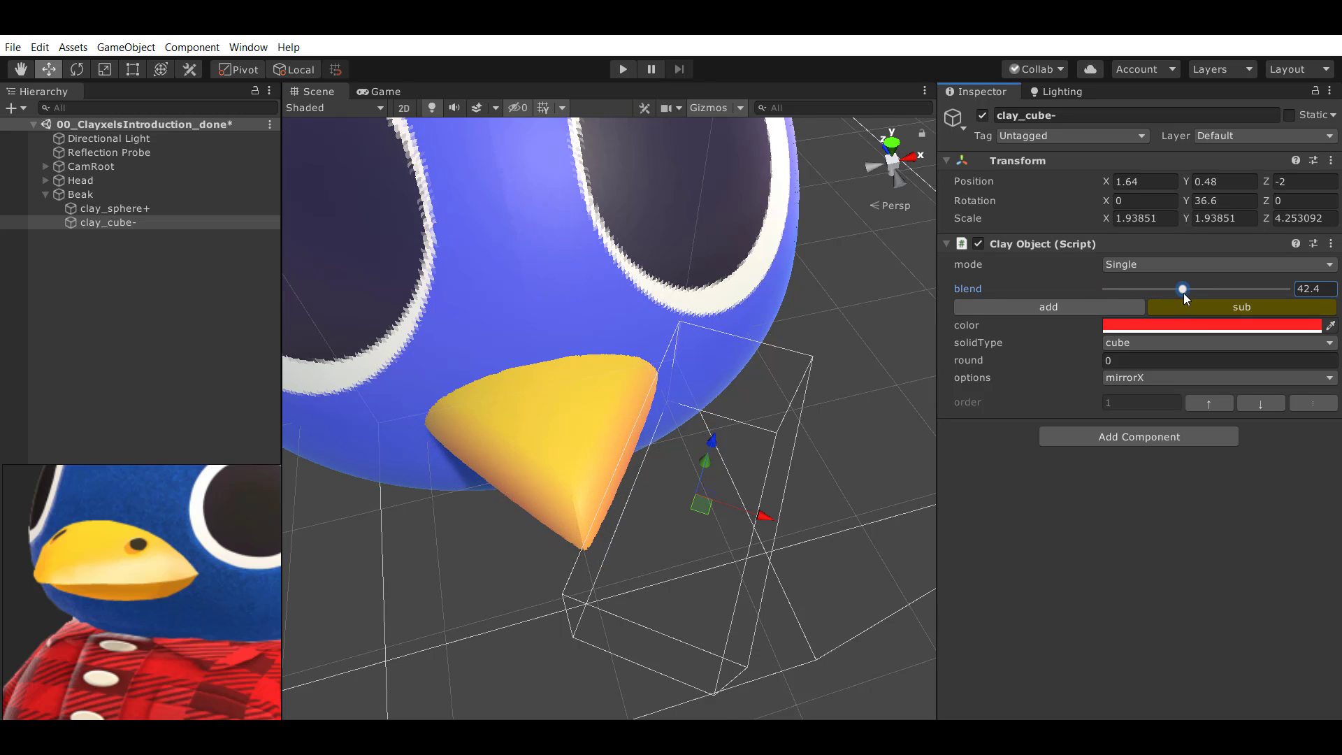
pyautogui.keyDown('alt'); pyautogui.moveTo(566, 460); pyautogui.dragTo(690, 490); pyautogui.keyUp('alt')
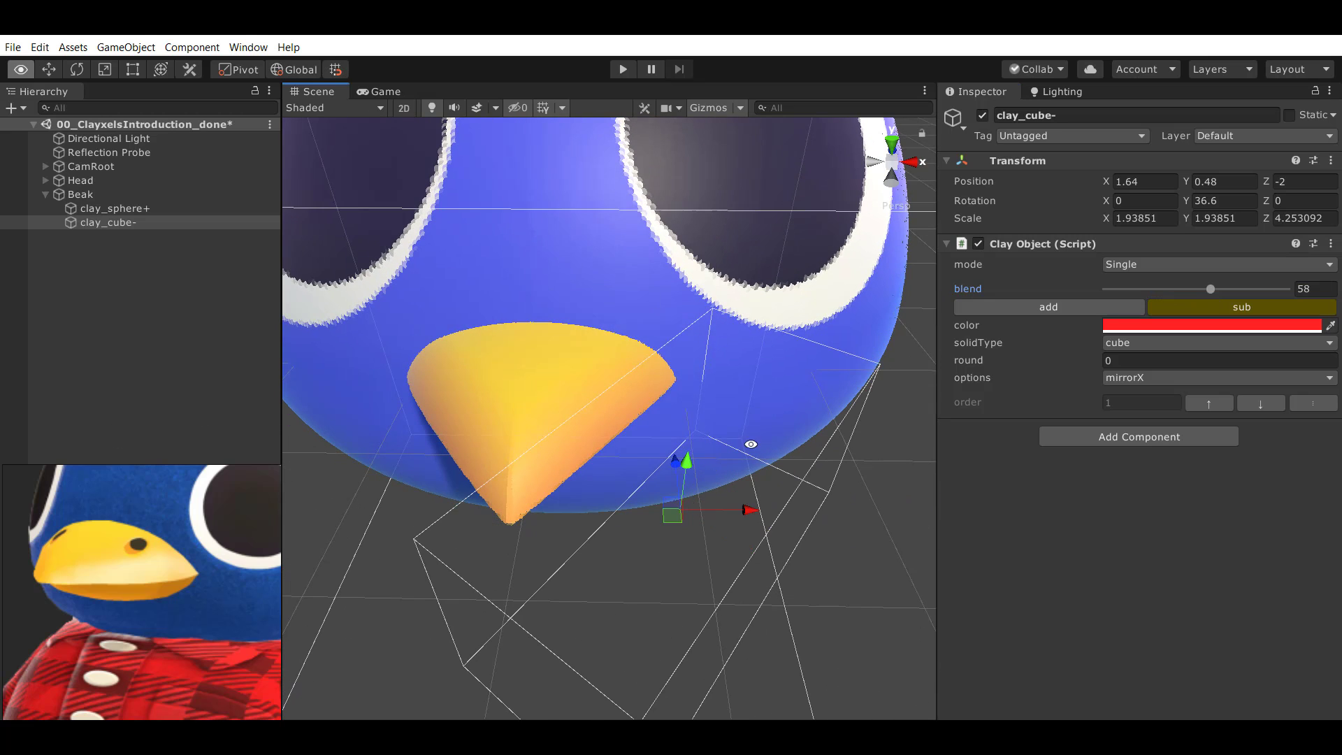
pyautogui.keyDown('alt'); pyautogui.moveTo(752, 447); pyautogui.dragTo(780, 467); pyautogui.keyUp('alt')
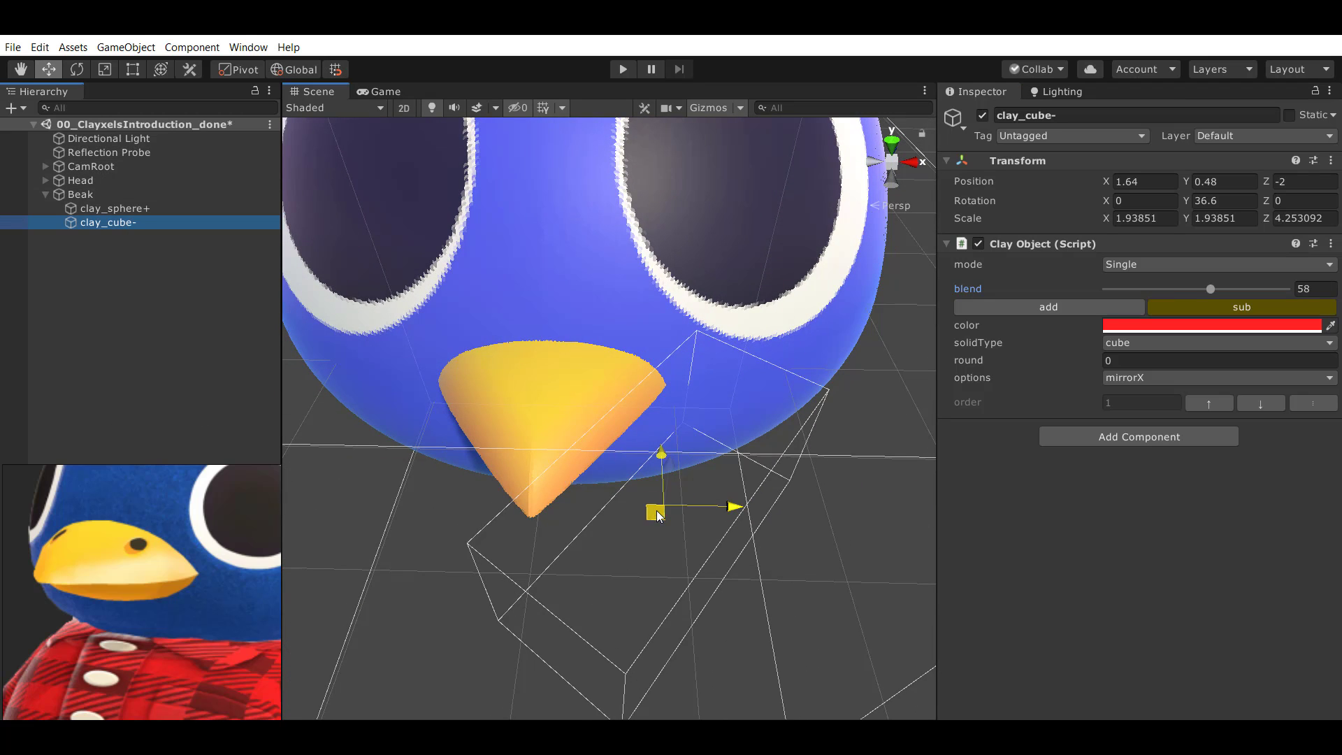
# Move the mirrored cutting cube outward to X 2.06, Z -1.99 and rotate it to Y 31.493.
pyautogui.moveTo(657, 515); pyautogui.dragTo(691, 515)
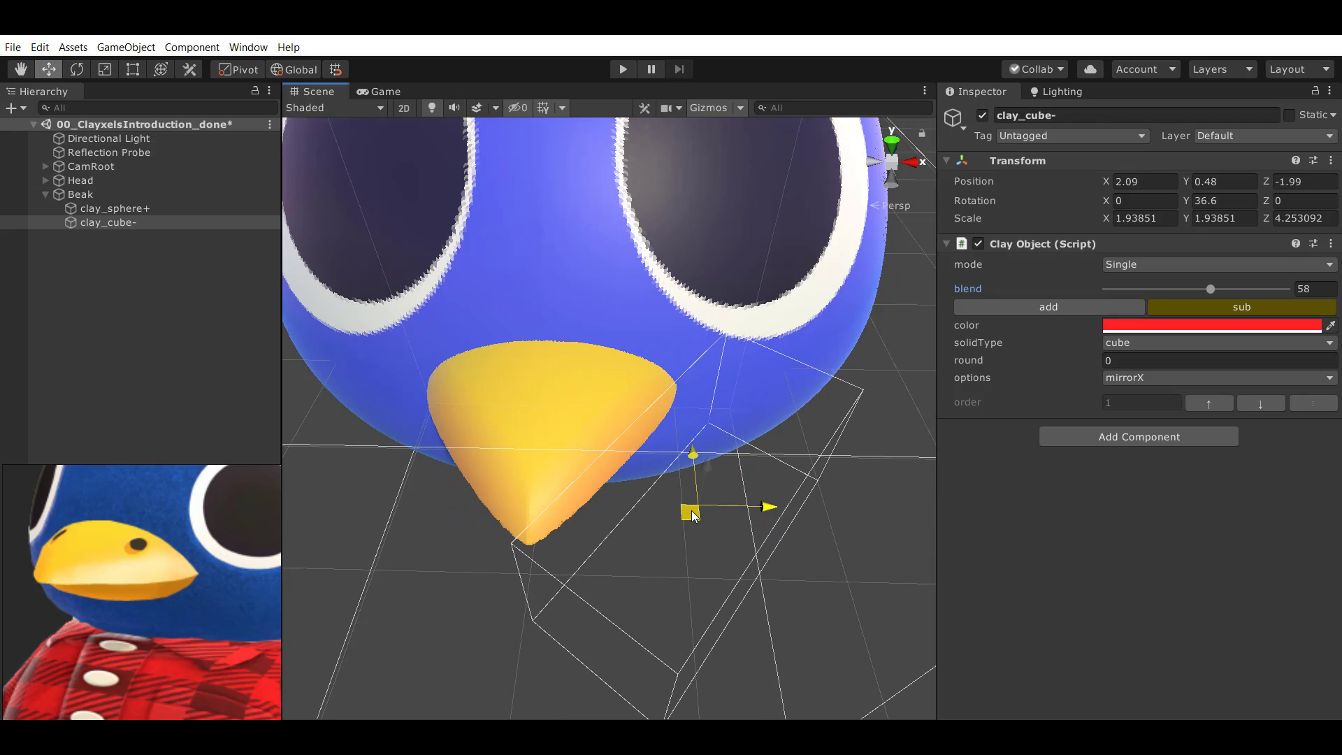
pyautogui.press('e')
pyautogui.moveTo(696, 563); pyautogui.dragTo(778, 408)
pyautogui.press('w')
# Examine the trimmed upper beak's shape from the front, the side and close up.
pyautogui.keyDown('alt'); pyautogui.moveTo(728, 463); pyautogui.dragTo(733, 482); pyautogui.keyUp('alt')
pyautogui.keyDown('alt'); pyautogui.moveTo(754, 433); pyautogui.dragTo(755, 477); pyautogui.keyUp('alt')
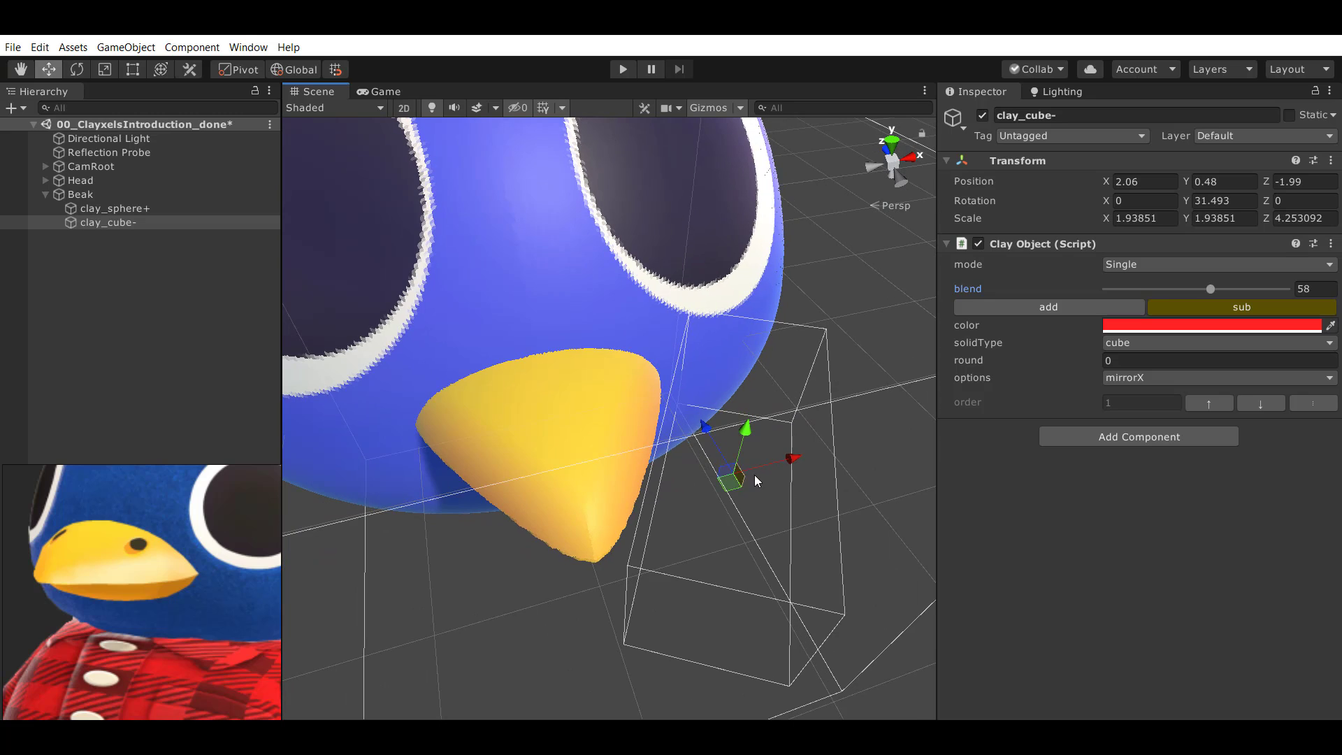
pyautogui.press('x')
pyautogui.keyDown('alt'); pyautogui.moveTo(778, 457); pyautogui.dragTo(1209, 414); pyautogui.keyUp('alt')
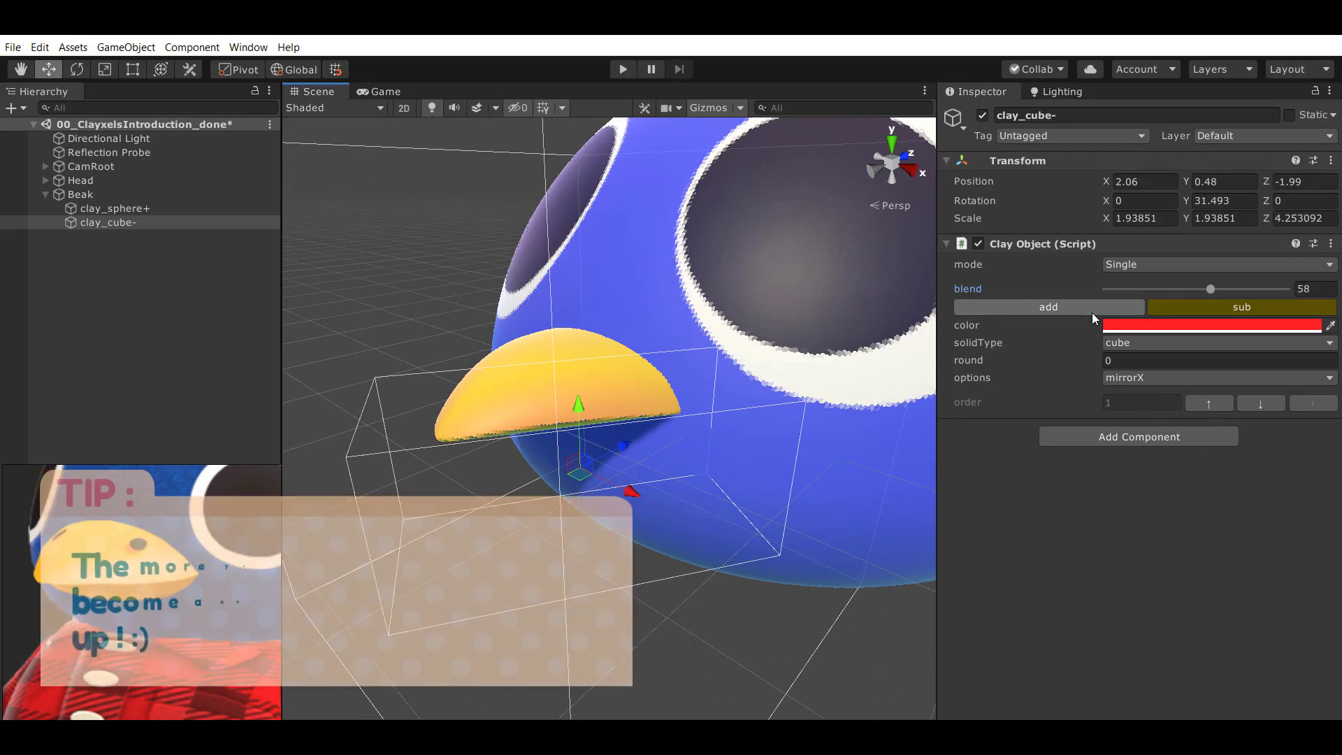
pyautogui.keyDown('alt'); pyautogui.moveTo(709, 374); pyautogui.dragTo(608, 382); pyautogui.keyUp('alt')
pyautogui.keyDown('alt'); pyautogui.moveTo(744, 444); pyautogui.dragTo(521, 476); pyautogui.keyUp('alt')
pyautogui.scroll(3, 548, 446)
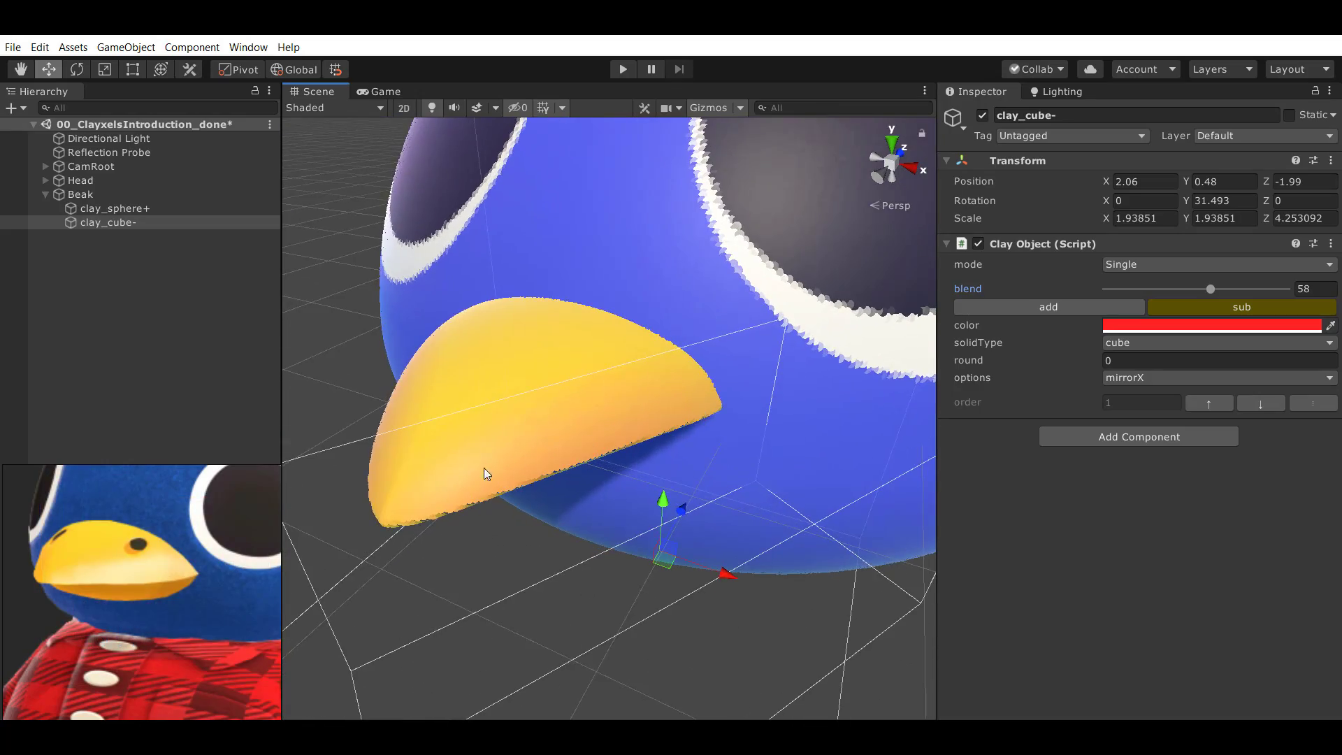
# Change the colour of the Beak's subtractive cube to orange, FF8123.
pyautogui.keyDown('alt'); pyautogui.moveTo(573, 395); pyautogui.dragTo(601, 388); pyautogui.keyUp('alt')
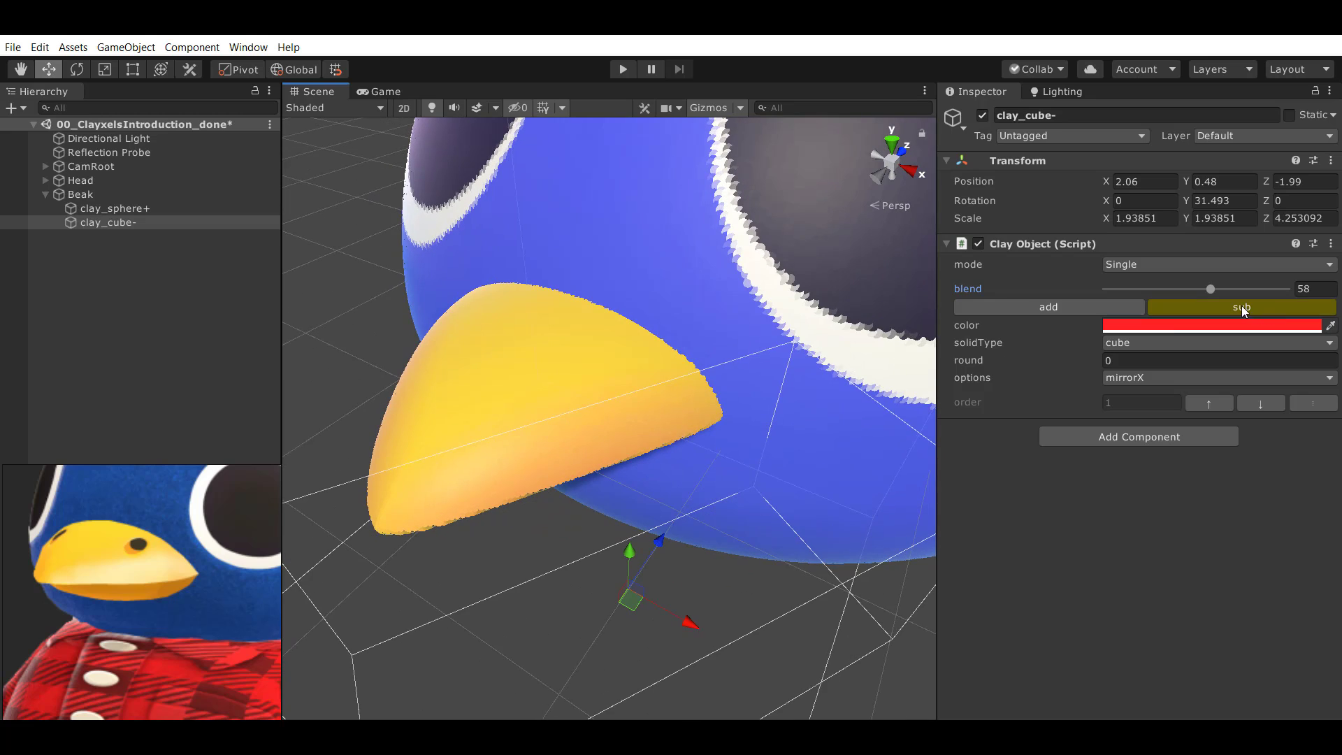
pyautogui.click(1165, 326)
pyautogui.moveTo(1184, 261)
pyautogui.mouseDown()
pyautogui.moveTo(1212, 297)
pyautogui.moveTo(1160, 405)
pyautogui.moveTo(974, 375)
pyautogui.moveTo(989, 211)
pyautogui.moveTo(1188, 248)
pyautogui.moveTo(1180, 400)
pyautogui.moveTo(1024, 323)
pyautogui.moveTo(1073, 216)
pyautogui.moveTo(1213, 289)
pyautogui.mouseUp()
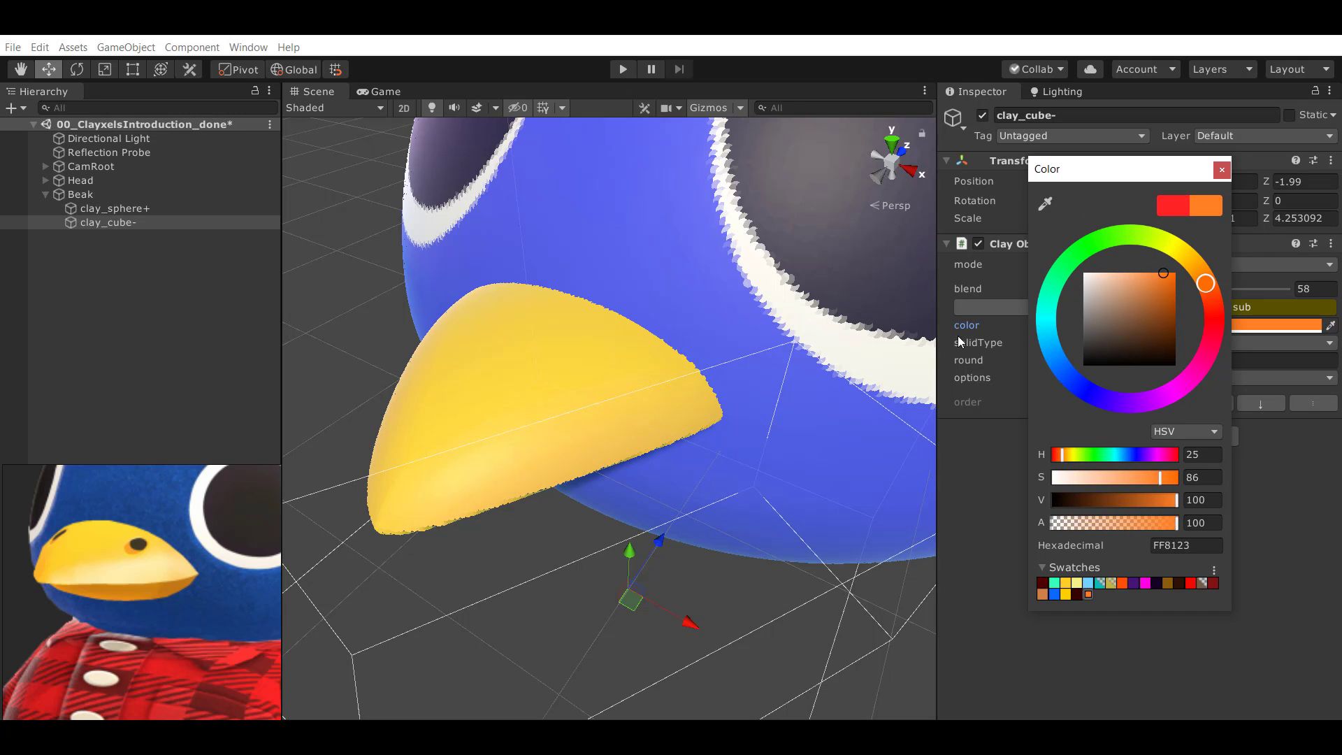
pyautogui.click(125, 213)
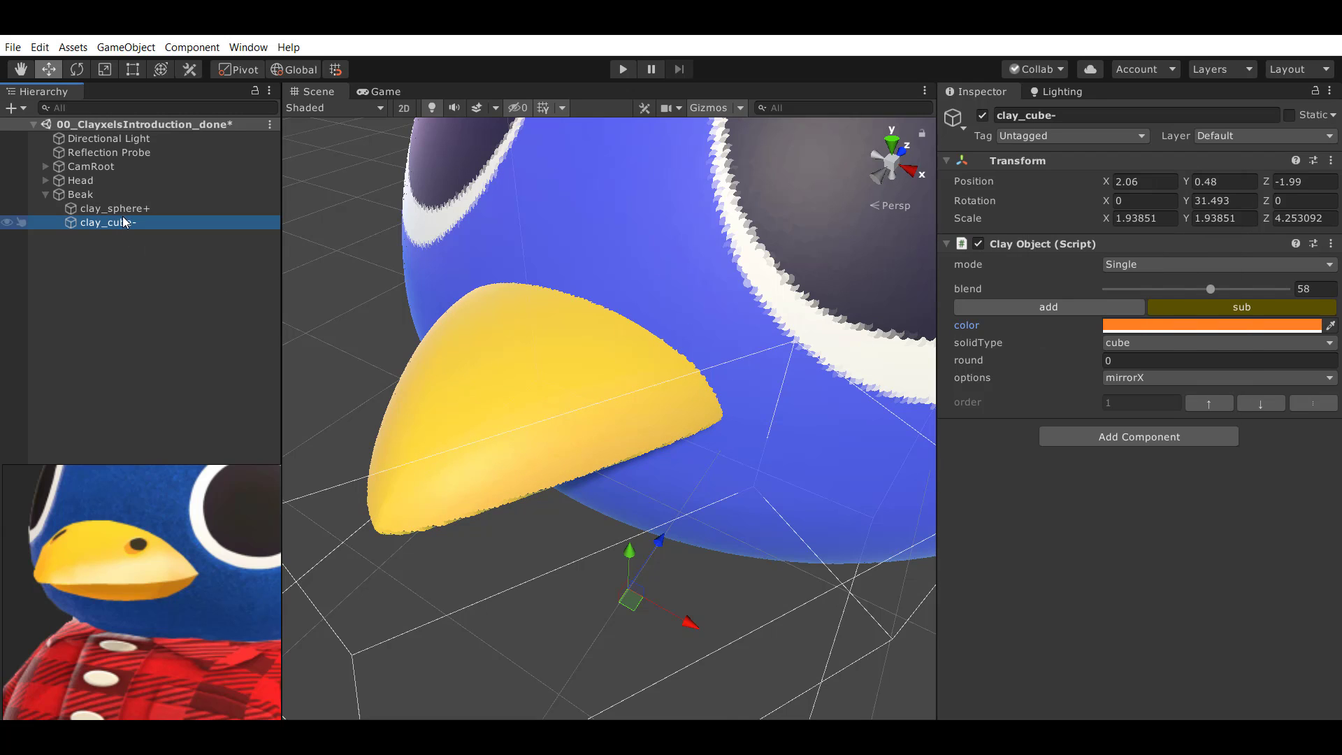
pyautogui.doubleClick(124, 219)
# Copy the beak sphere's yellow colour and paste it onto the subtractive cube.
pyautogui.click(123, 209)
pyautogui.keyDown('alt'); pyautogui.moveTo(661, 256); pyautogui.dragTo(755, 322, button='right'); pyautogui.keyUp('alt')
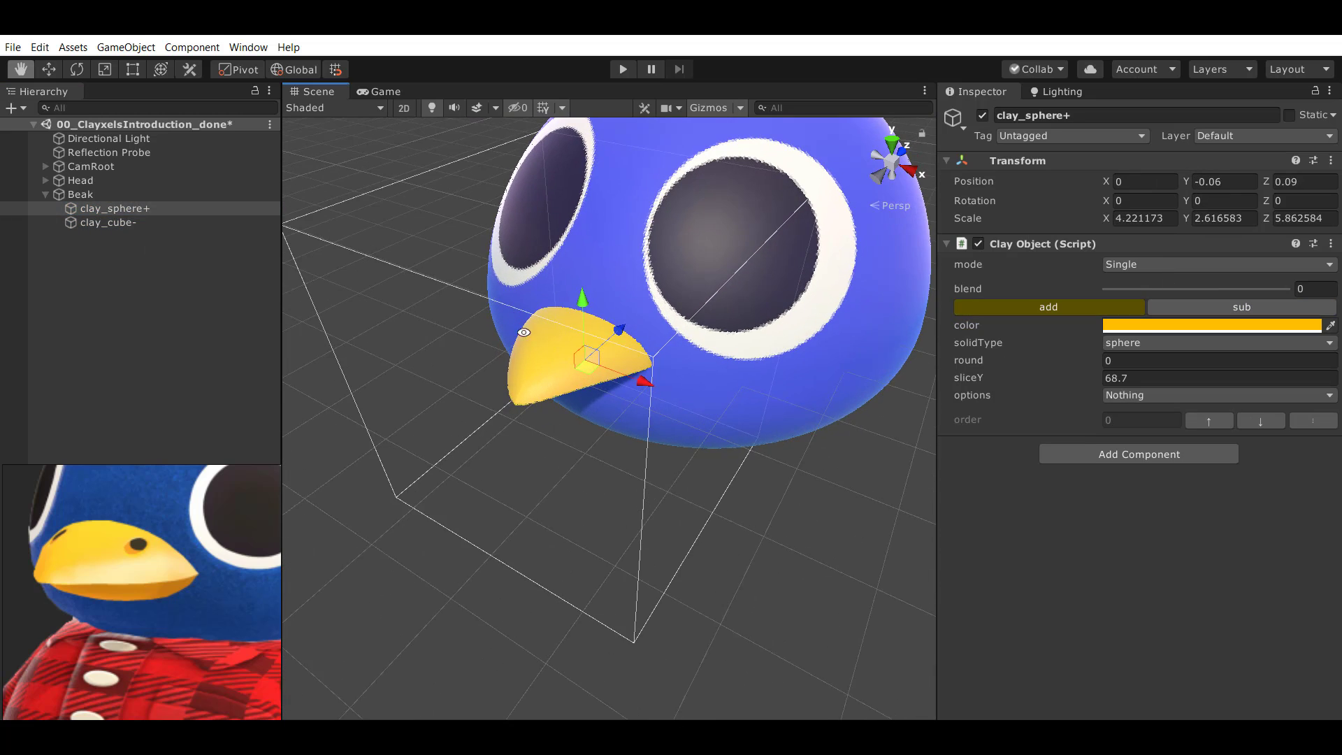
pyautogui.keyDown('alt'); pyautogui.moveTo(699, 329); pyautogui.dragTo(718, 364, button='middle'); pyautogui.keyUp('alt')
pyautogui.keyDown('alt'); pyautogui.moveTo(671, 367); pyautogui.dragTo(727, 383, button='right'); pyautogui.keyUp('alt')
pyautogui.click(127, 225)
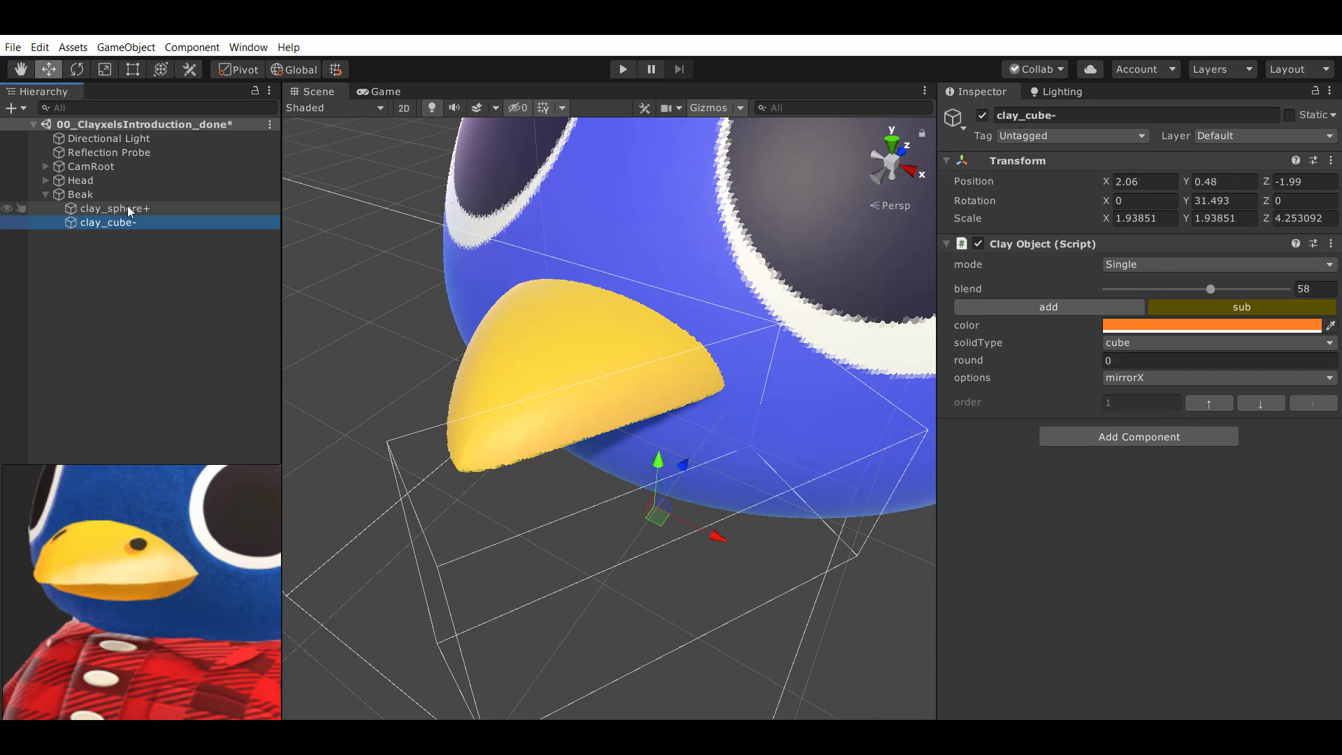
pyautogui.click(127, 208)
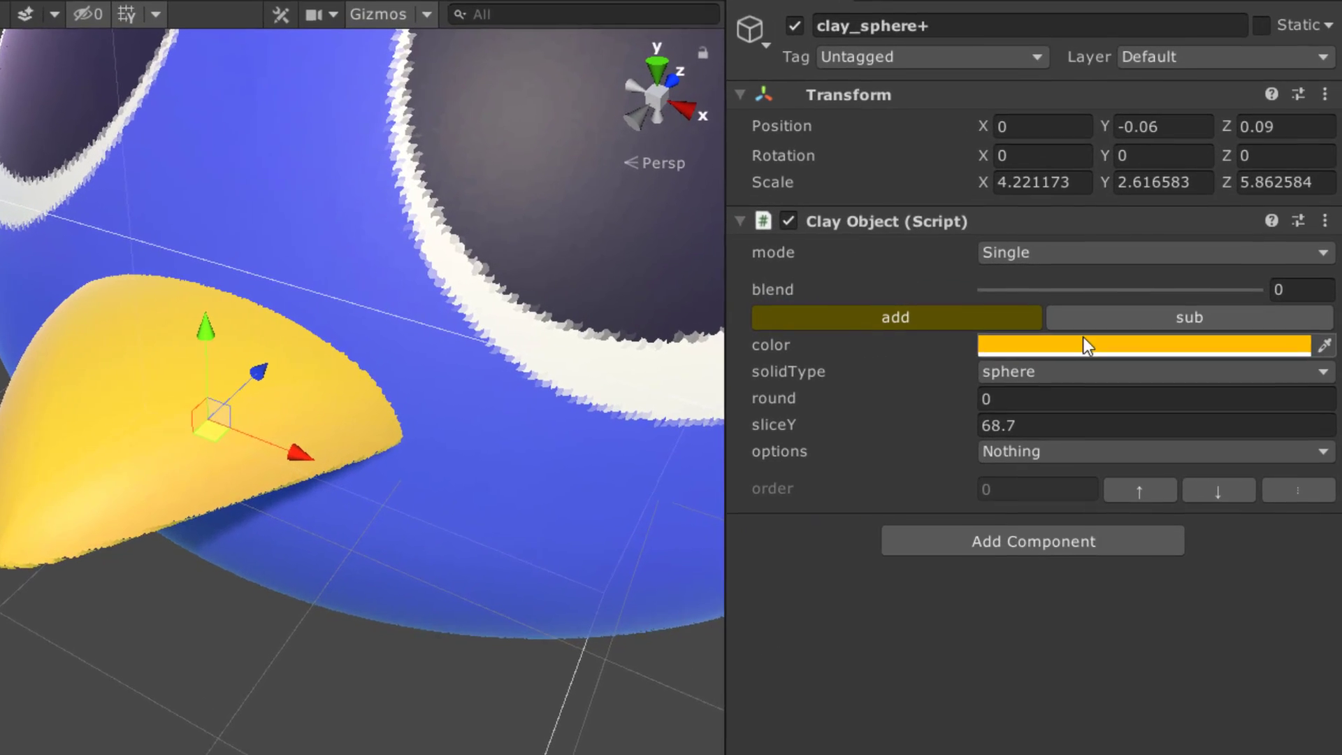
pyautogui.rightClick(1177, 325)
pyautogui.click(1020, 372)
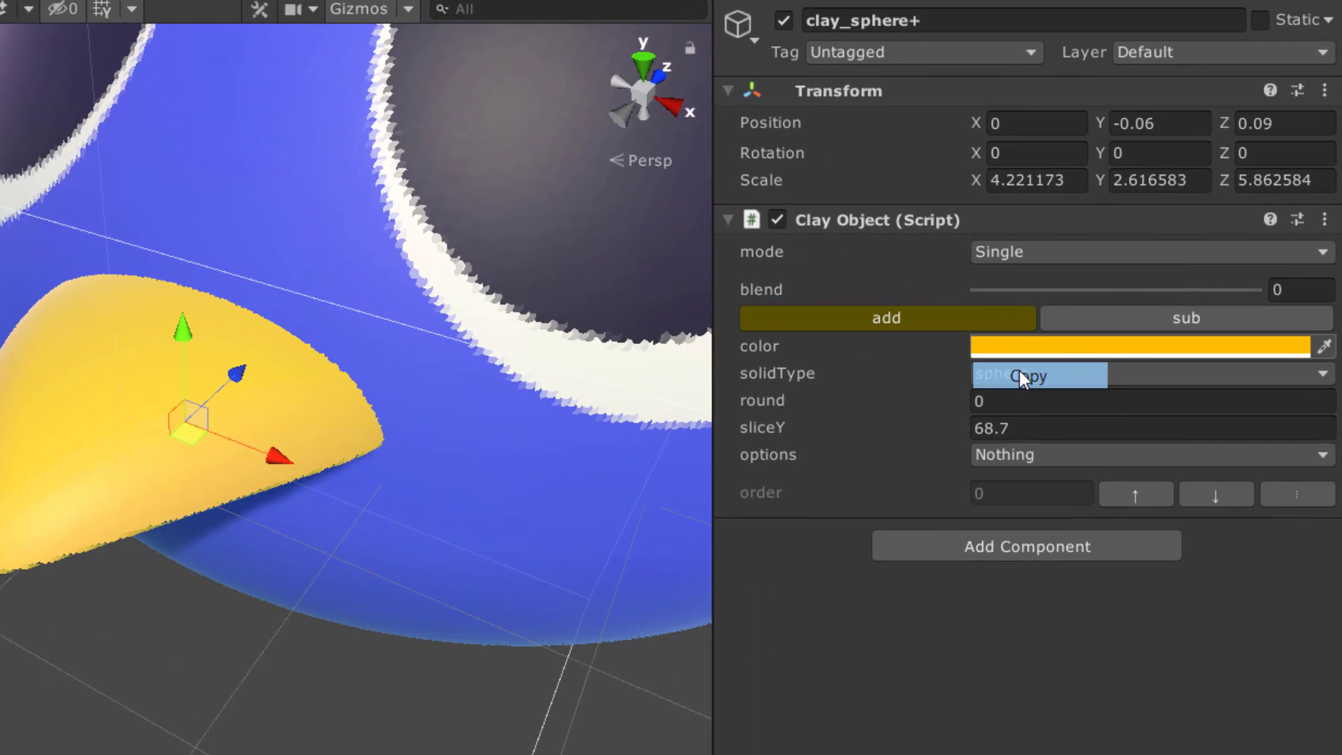
pyautogui.click(0, 215)
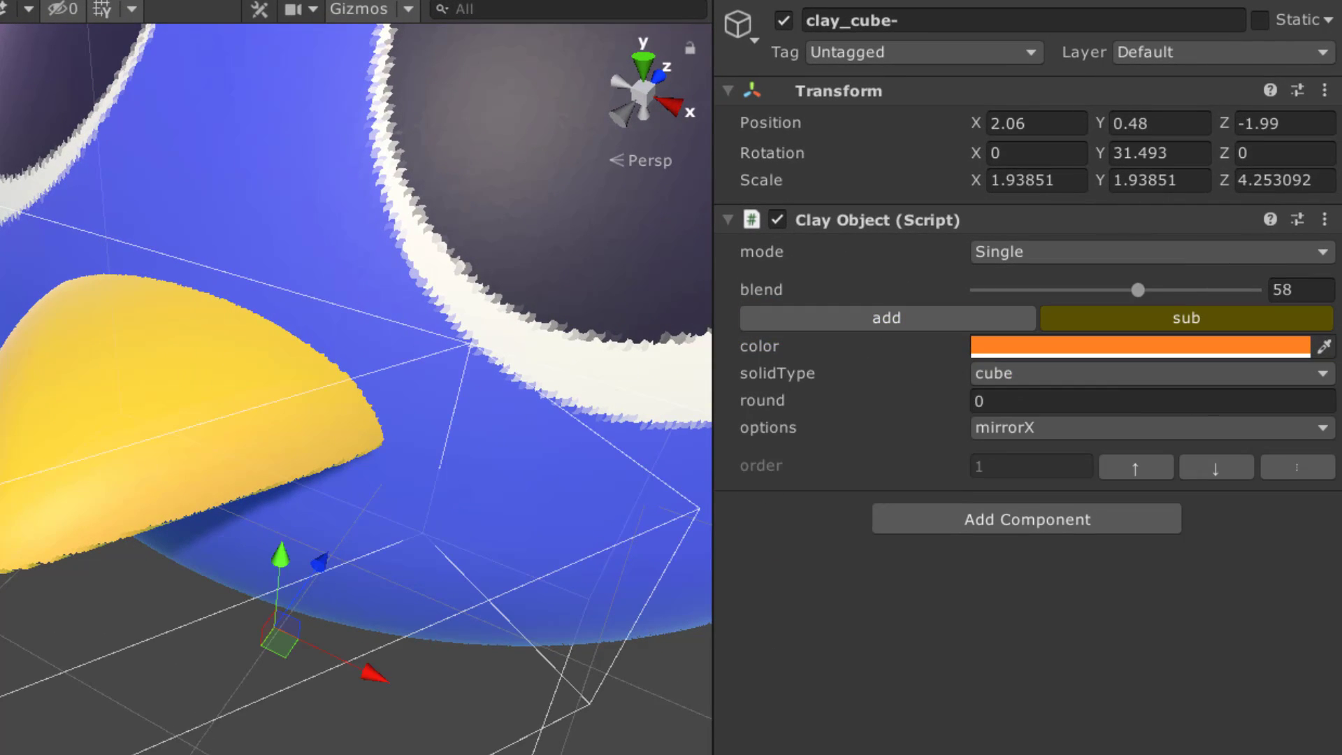
pyautogui.rightClick(1122, 342)
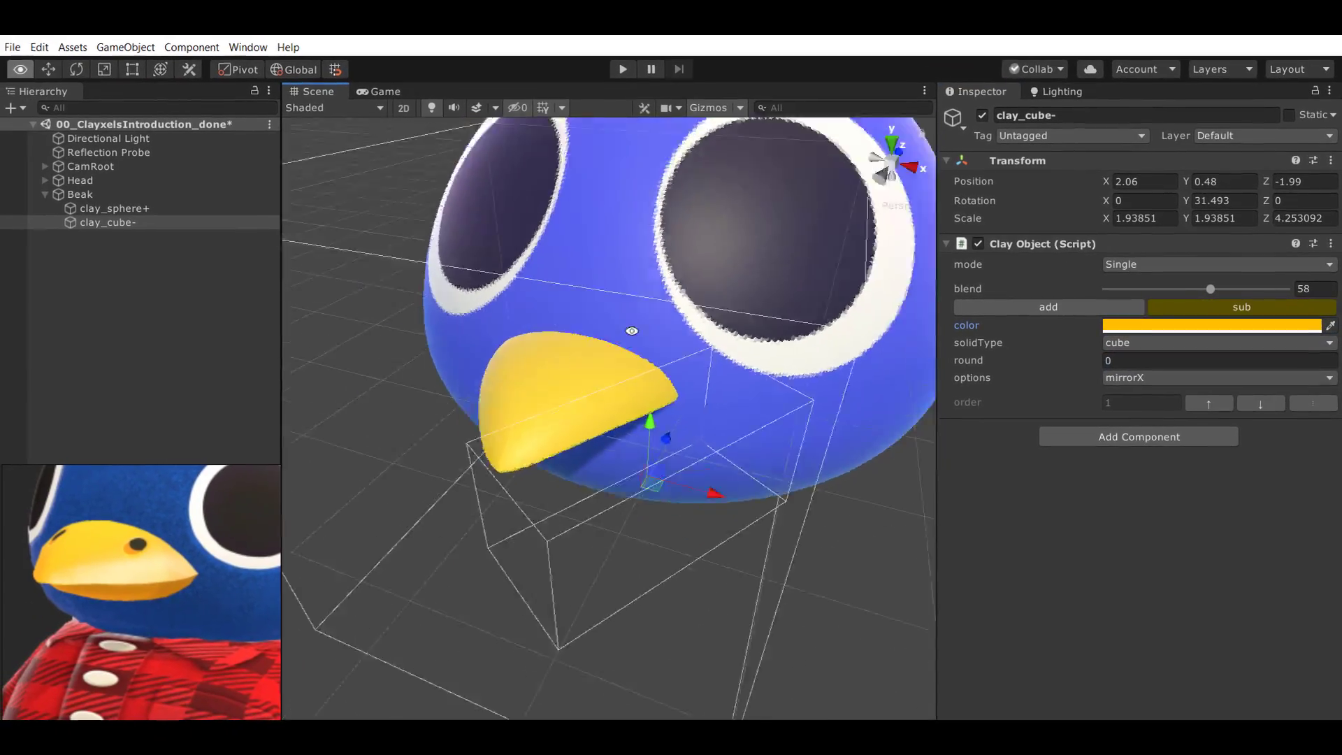
pyautogui.click(1029, 399)
# Duplicate the subtractive cube inside the Beak container and select the copy.
pyautogui.keyDown('alt'); pyautogui.moveTo(581, 366); pyautogui.dragTo(636, 446); pyautogui.keyUp('alt')
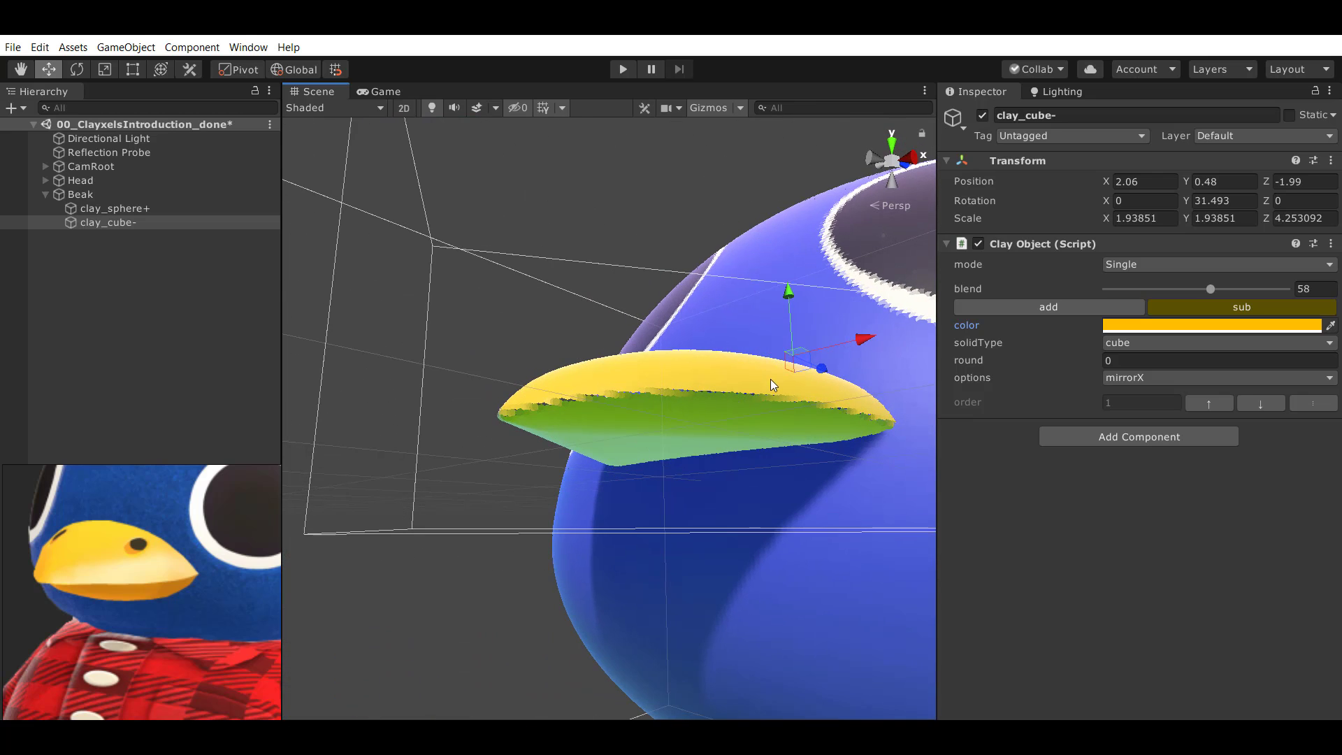
pyautogui.moveTo(770, 379); pyautogui.dragTo(665, 413, button='middle')
pyautogui.click(152, 225)
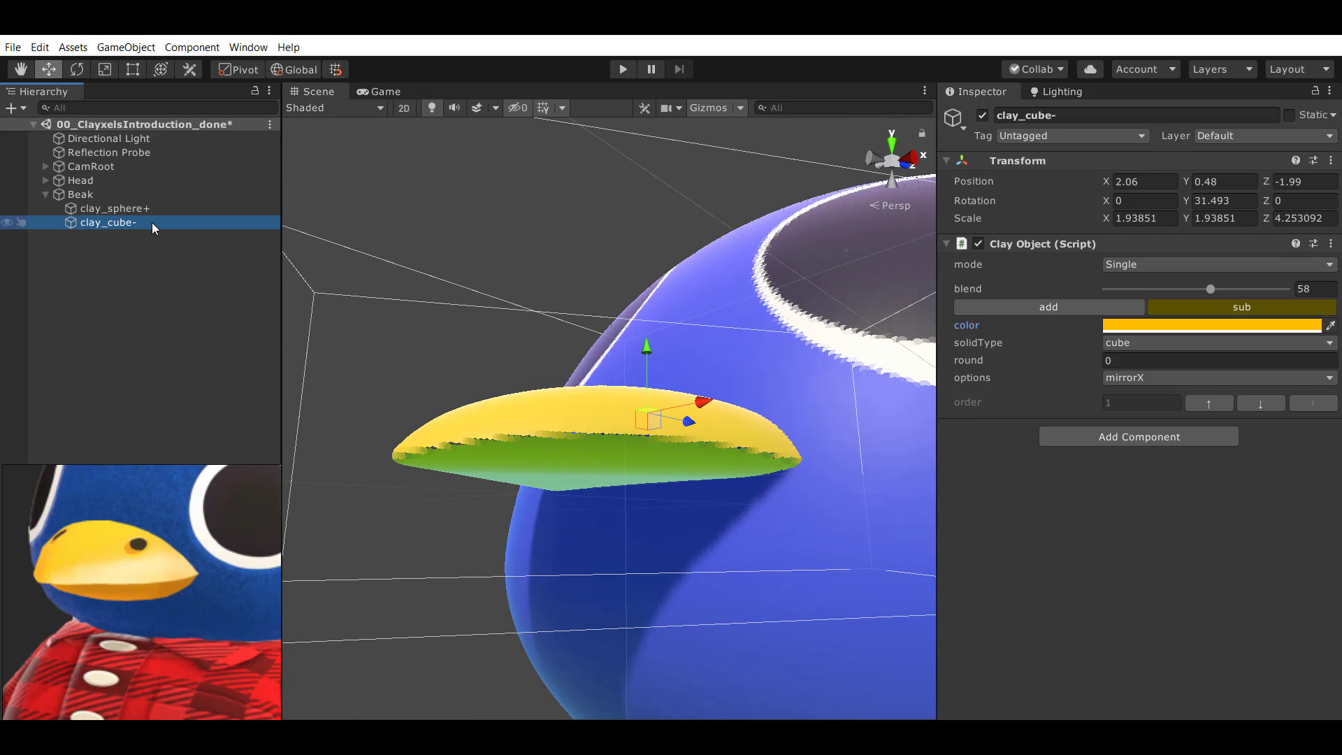
pyautogui.hotkey('ctrl', 'd')
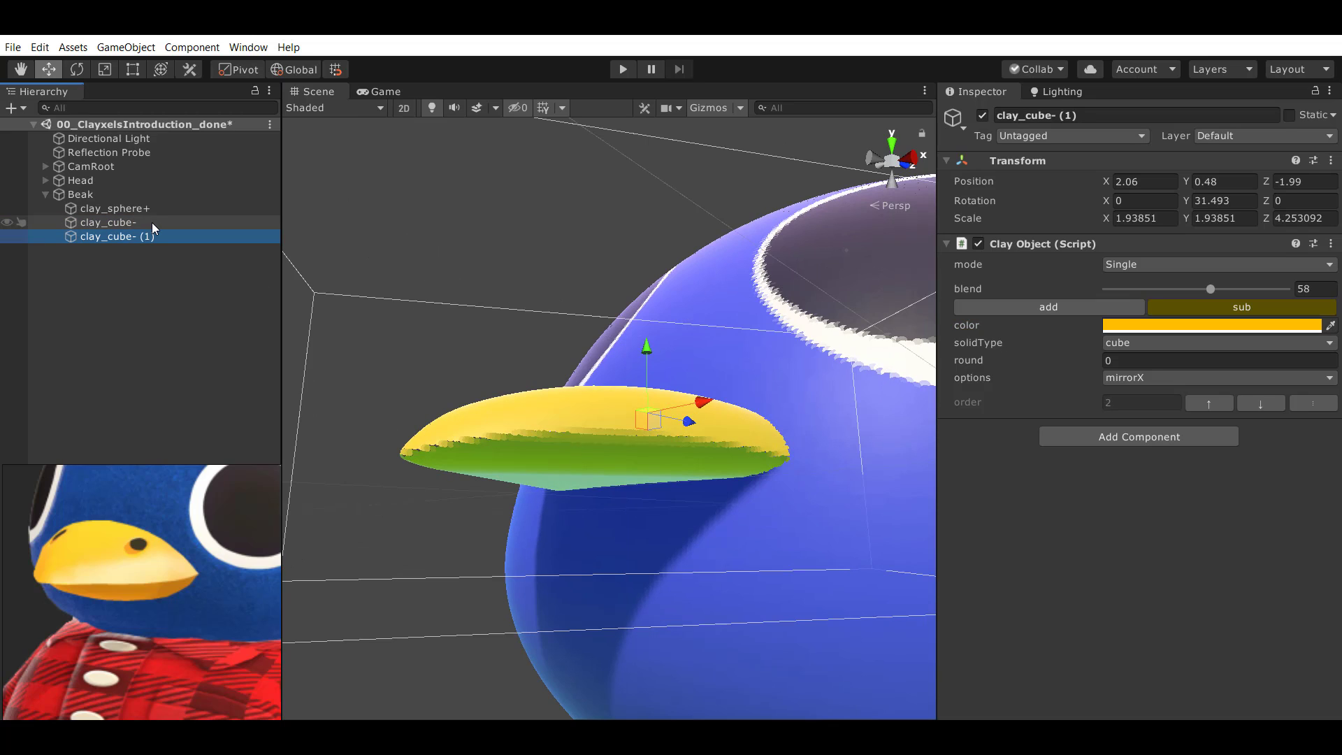
pyautogui.click(115, 196)
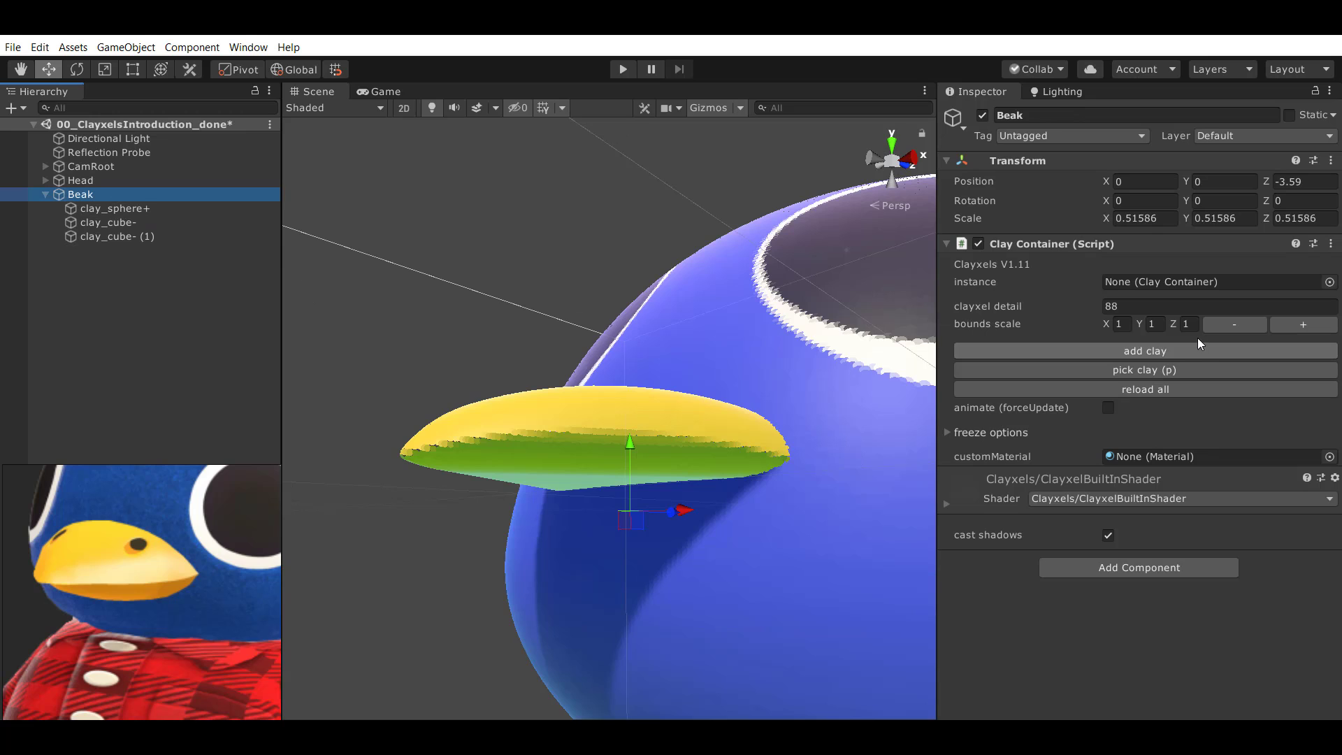
pyautogui.click(132, 238)
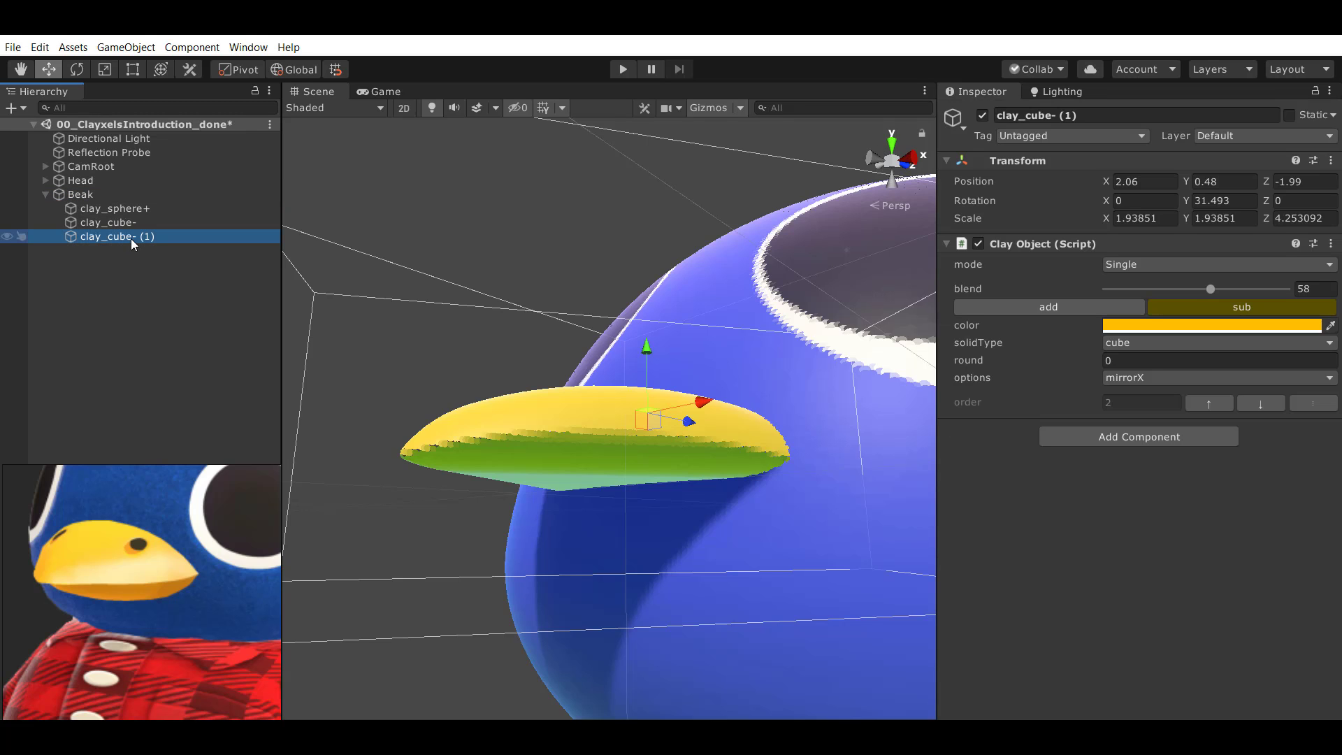
# Turn off mirrorX on the duplicated cube and reset its transform.
pyautogui.keyDown('alt'); pyautogui.moveTo(635, 257); pyautogui.dragTo(922, 279); pyautogui.keyUp('alt')
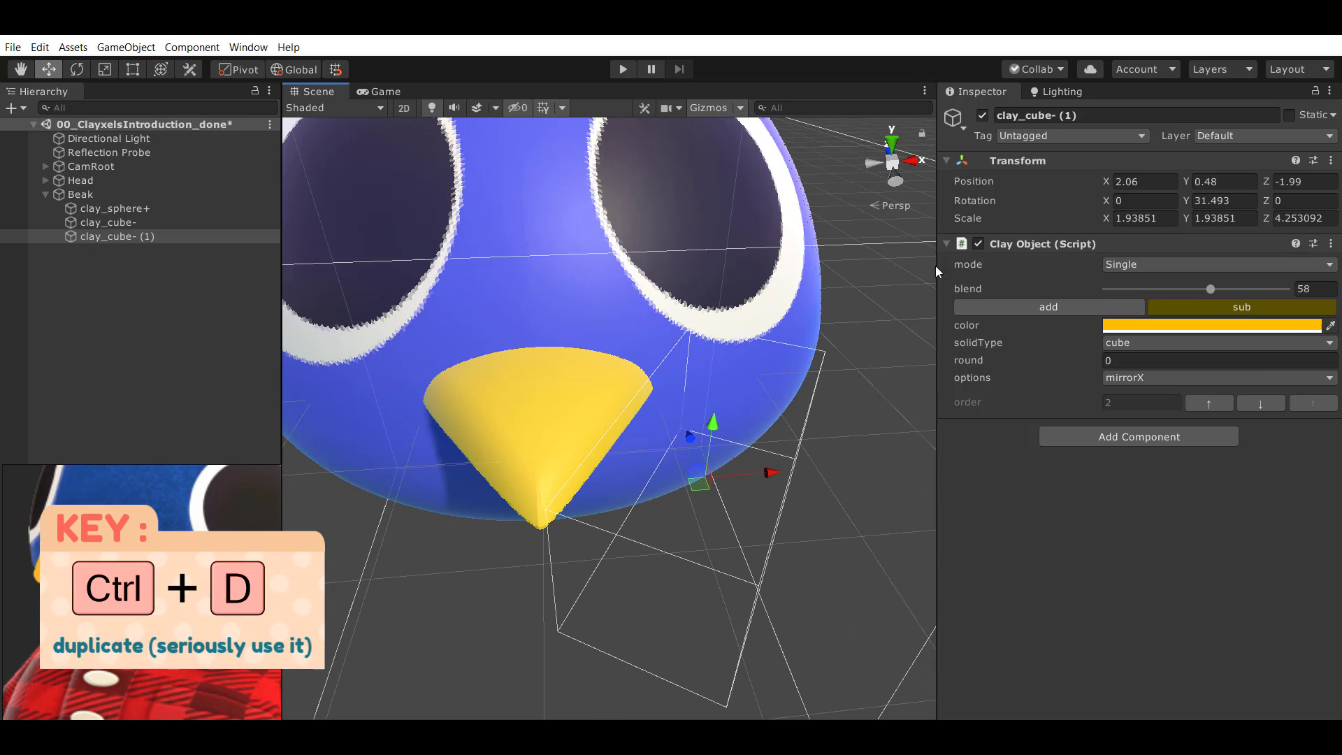
pyautogui.click(1134, 377)
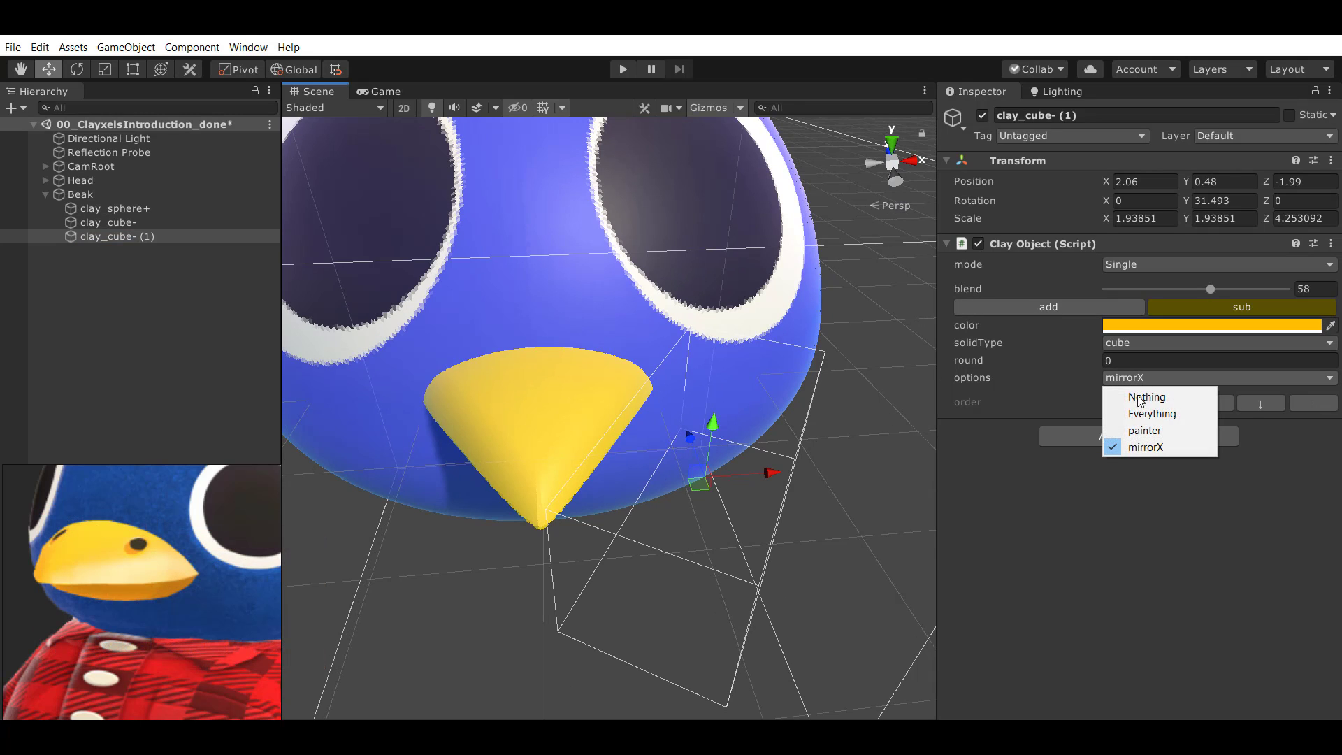
pyautogui.click(1153, 447)
pyautogui.keyDown('alt'); pyautogui.moveTo(657, 392); pyautogui.dragTo(565, 324); pyautogui.keyUp('alt')
pyautogui.moveTo(783, 459); pyautogui.dragTo(737, 462)
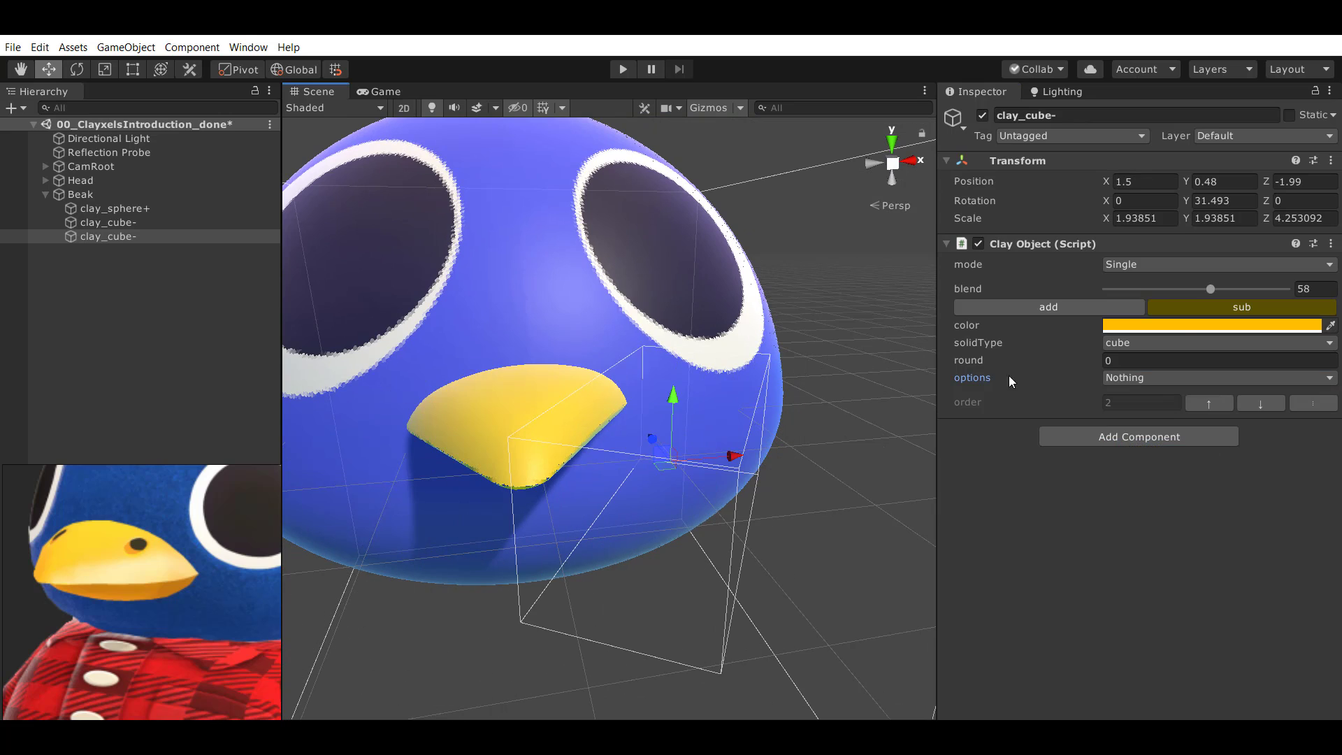
pyautogui.rightClick(1016, 158)
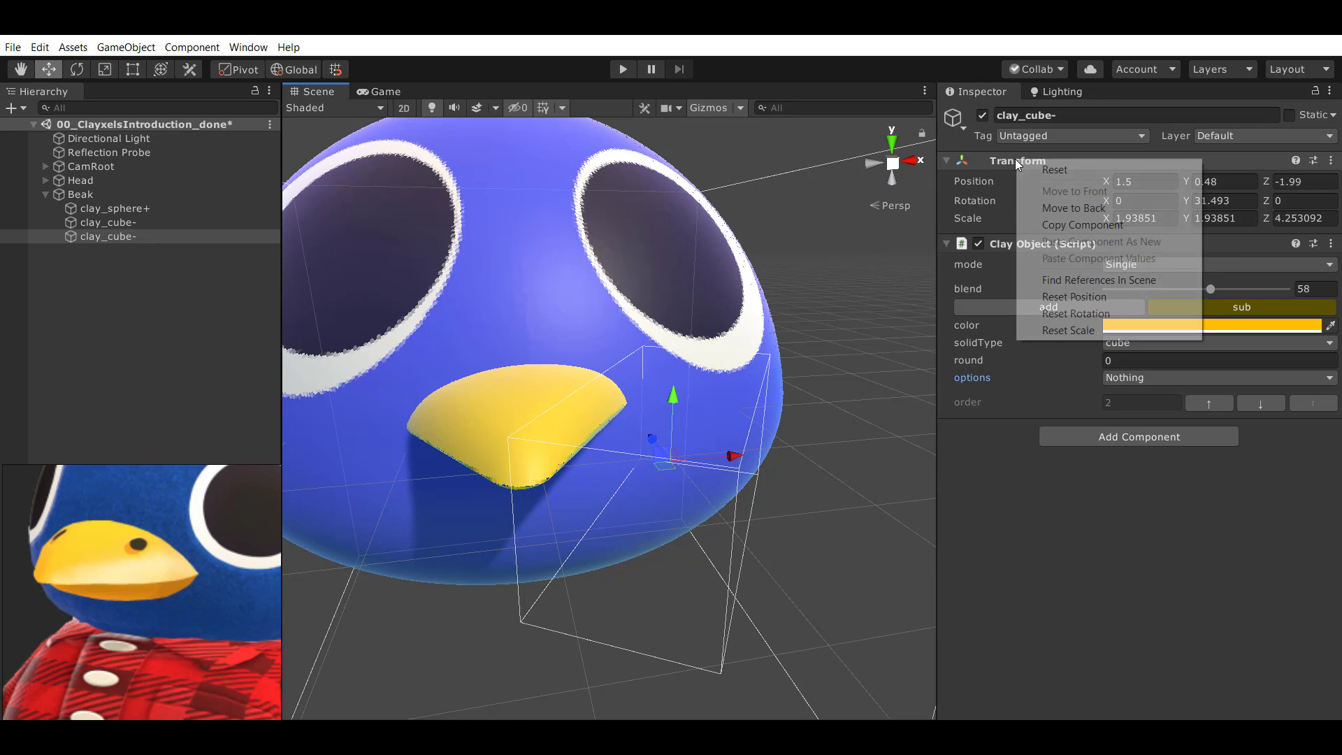
pyautogui.click(1084, 172)
# Stretch the duplicated cube under the beak to about 4 in X and 3.56 in Z, placed at about Z -1.16.
pyautogui.keyDown('alt'); pyautogui.moveTo(542, 301); pyautogui.dragTo(702, 206); pyautogui.keyUp('alt')
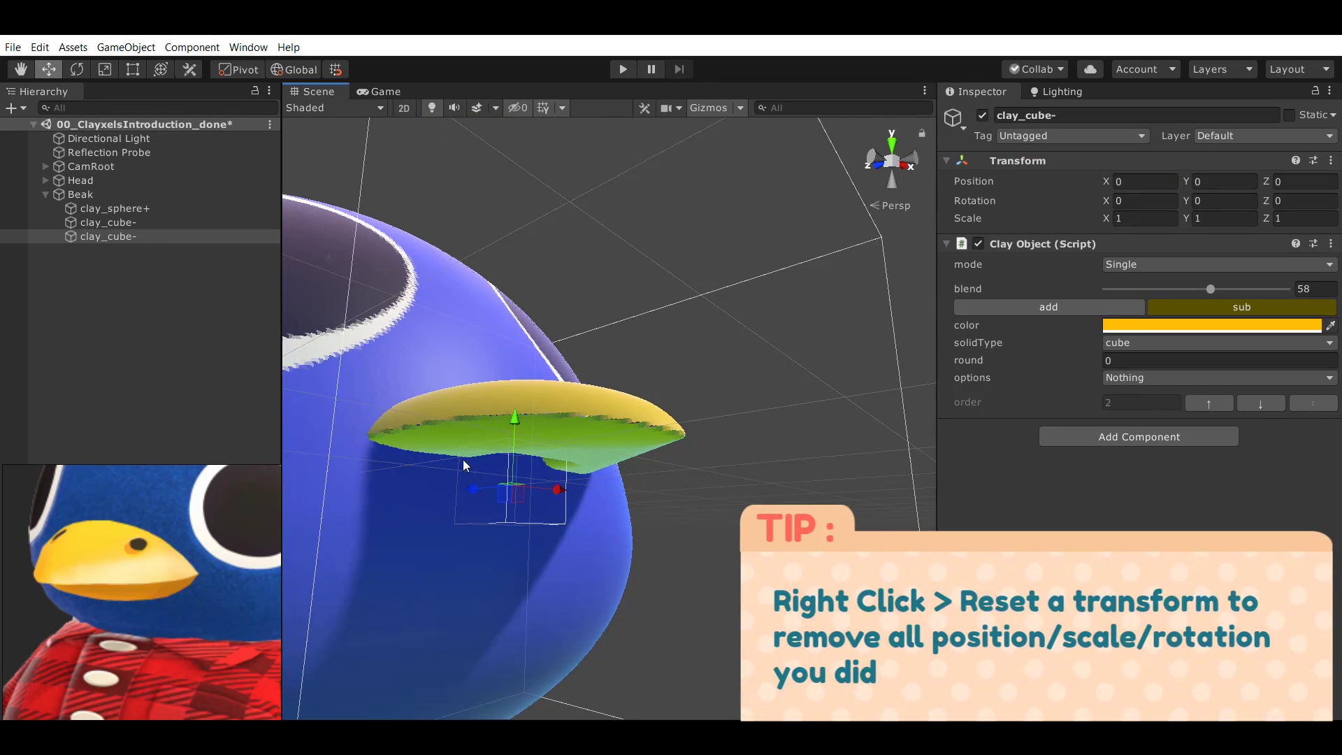
pyautogui.keyDown('alt'); pyautogui.moveTo(464, 465); pyautogui.dragTo(514, 434); pyautogui.keyUp('alt')
pyautogui.keyDown('alt'); pyautogui.moveTo(587, 347); pyautogui.dragTo(588, 431); pyautogui.keyUp('alt')
pyautogui.keyDown('alt'); pyautogui.moveTo(564, 449); pyautogui.dragTo(653, 484); pyautogui.keyUp('alt')
pyautogui.press('r')
pyautogui.moveTo(684, 444); pyautogui.dragTo(433, 463)
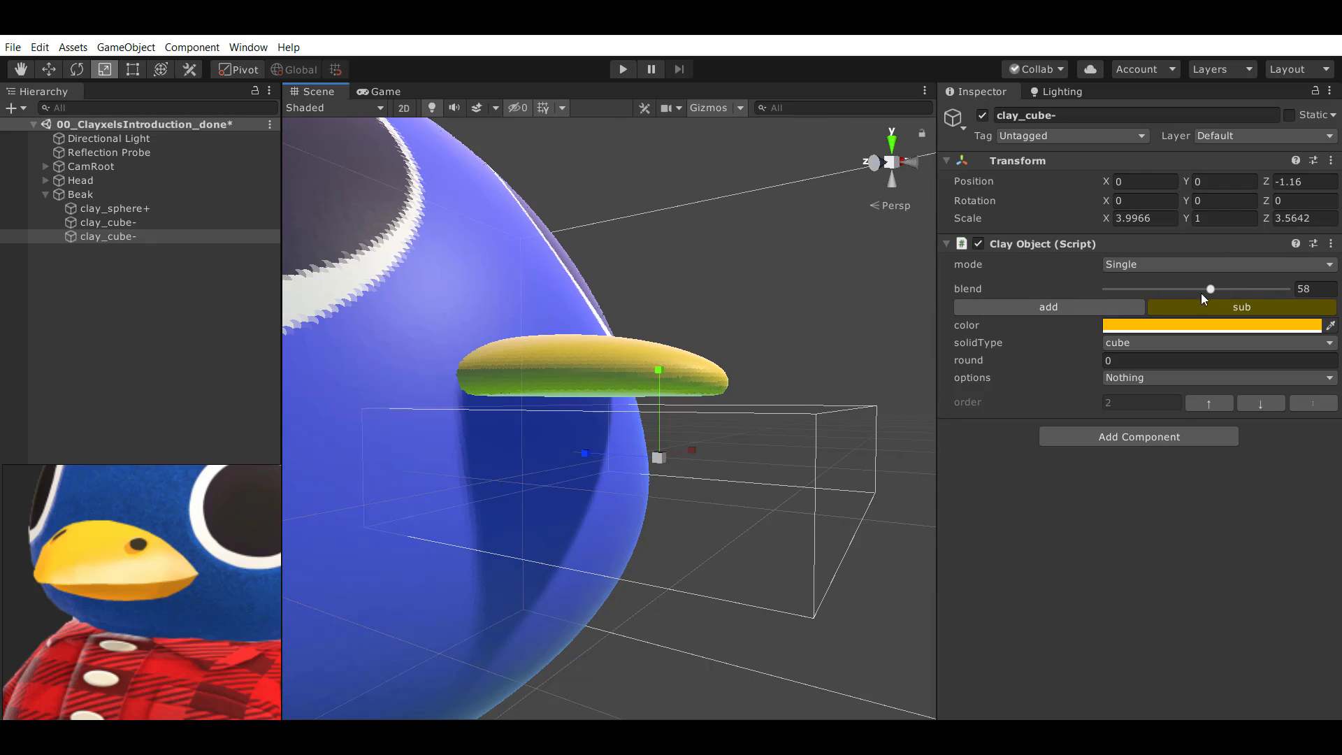
# Reduce the slicing cube's blend to 12.2 and lower it to about Y -0.09.
pyautogui.moveTo(1209, 292); pyautogui.dragTo(1050, 296)
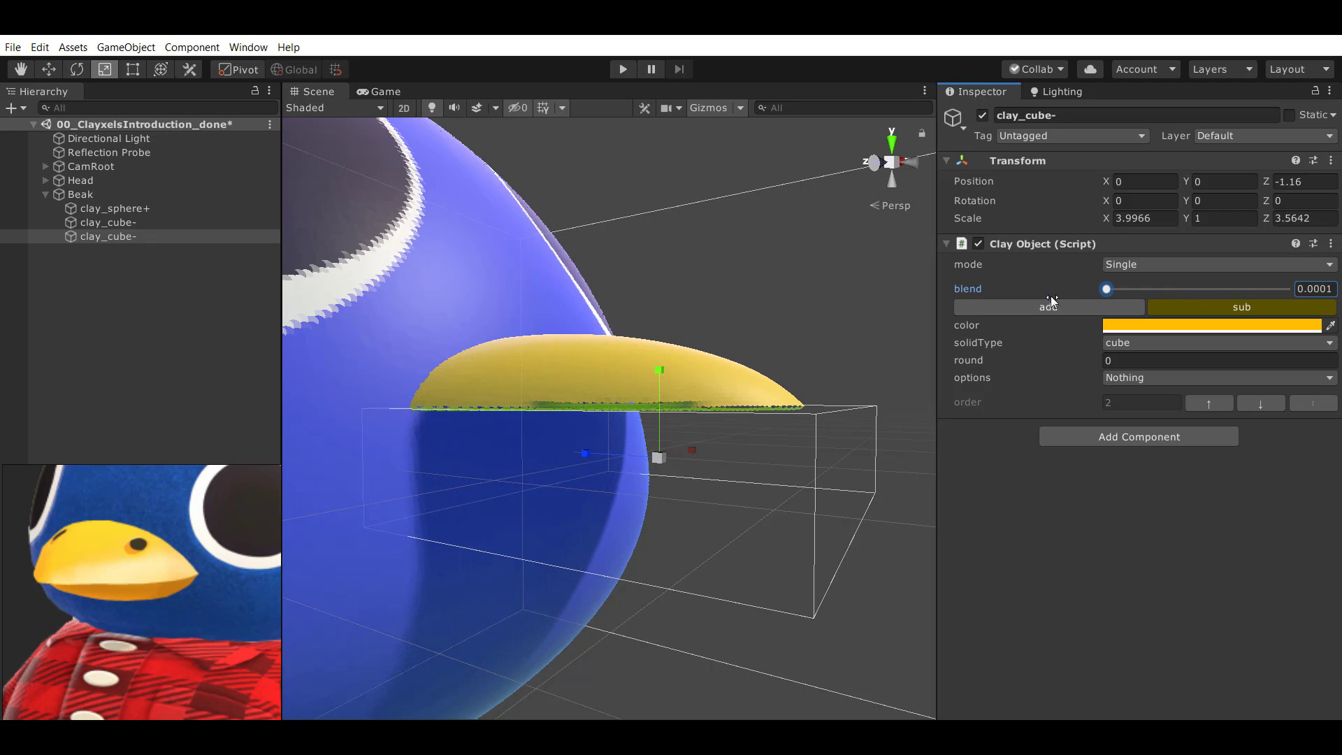
pyautogui.keyDown('alt'); pyautogui.moveTo(503, 336); pyautogui.dragTo(541, 329); pyautogui.keyUp('alt')
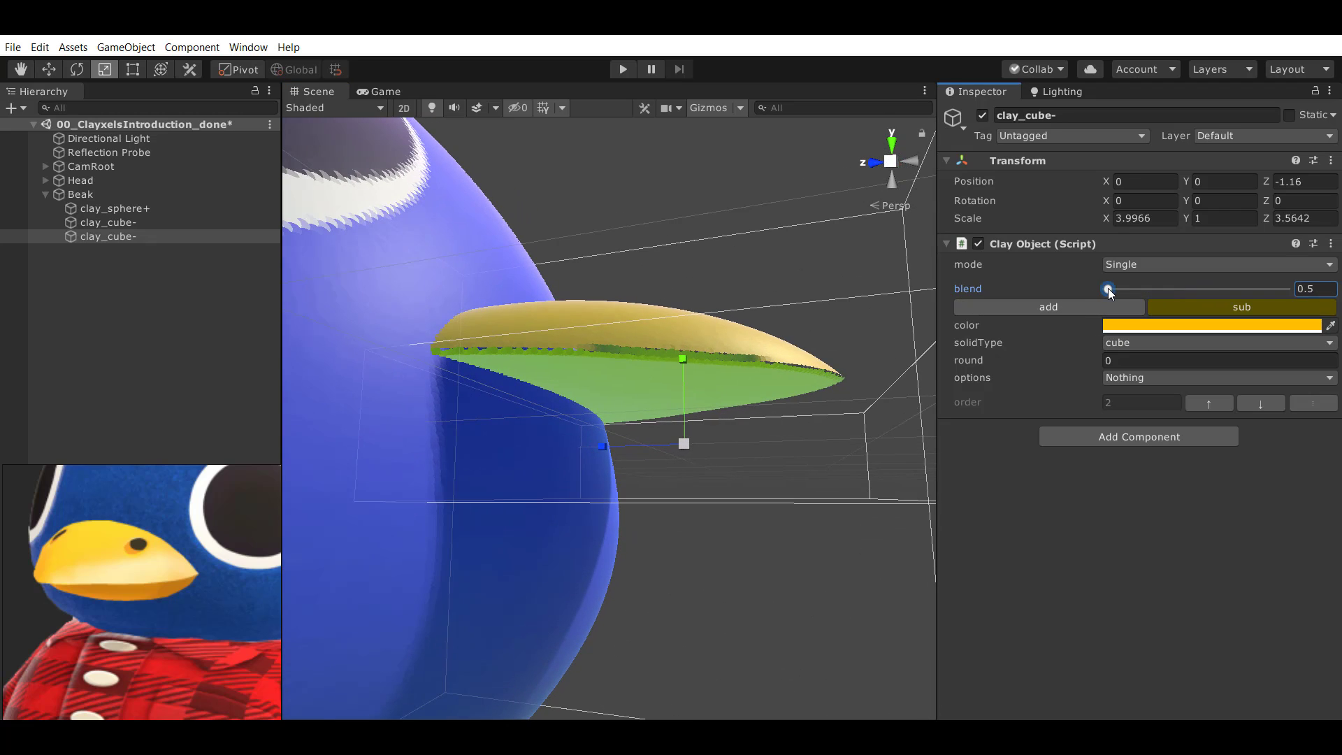
pyautogui.moveTo(1114, 290); pyautogui.dragTo(1129, 293)
pyautogui.keyDown('alt'); pyautogui.moveTo(740, 332); pyautogui.dragTo(600, 408); pyautogui.keyUp('alt')
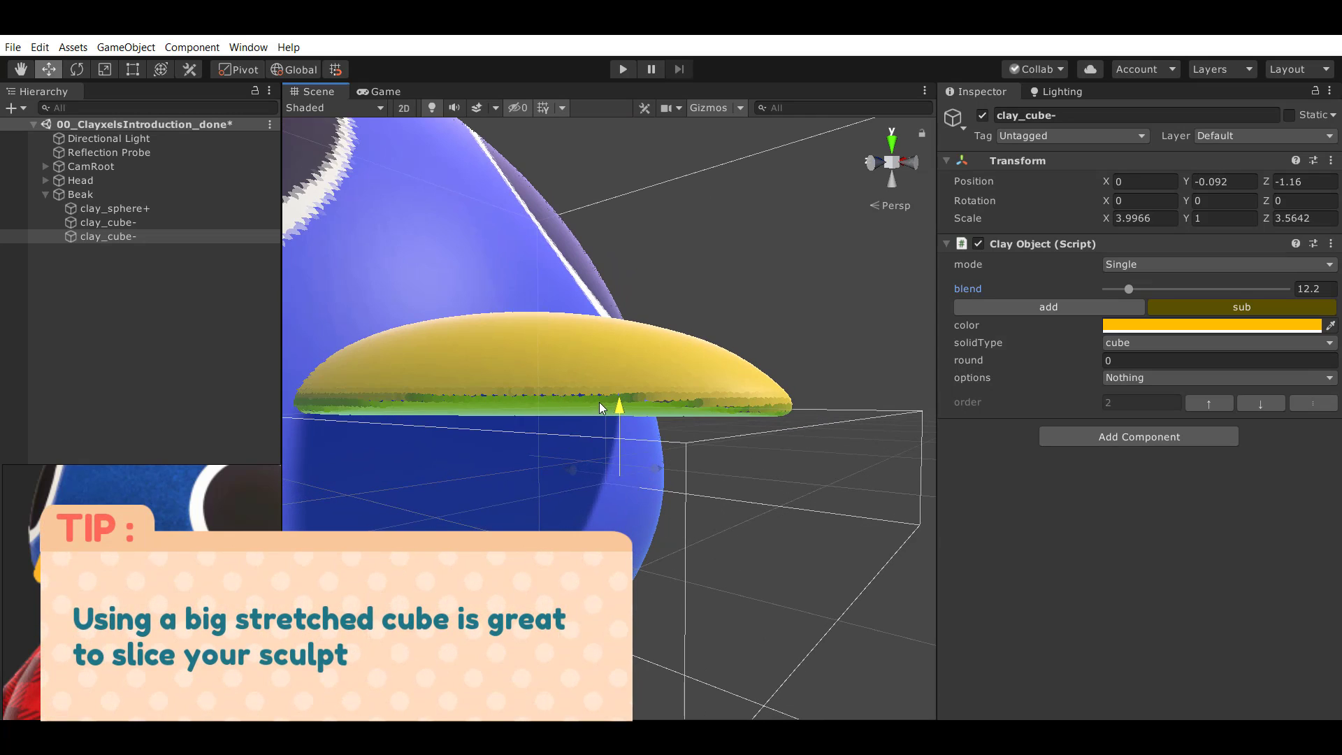
# Stretch the beak's sphere vertically to a Y scale of about 2.73.
pyautogui.click(145, 208)
pyautogui.press('r')
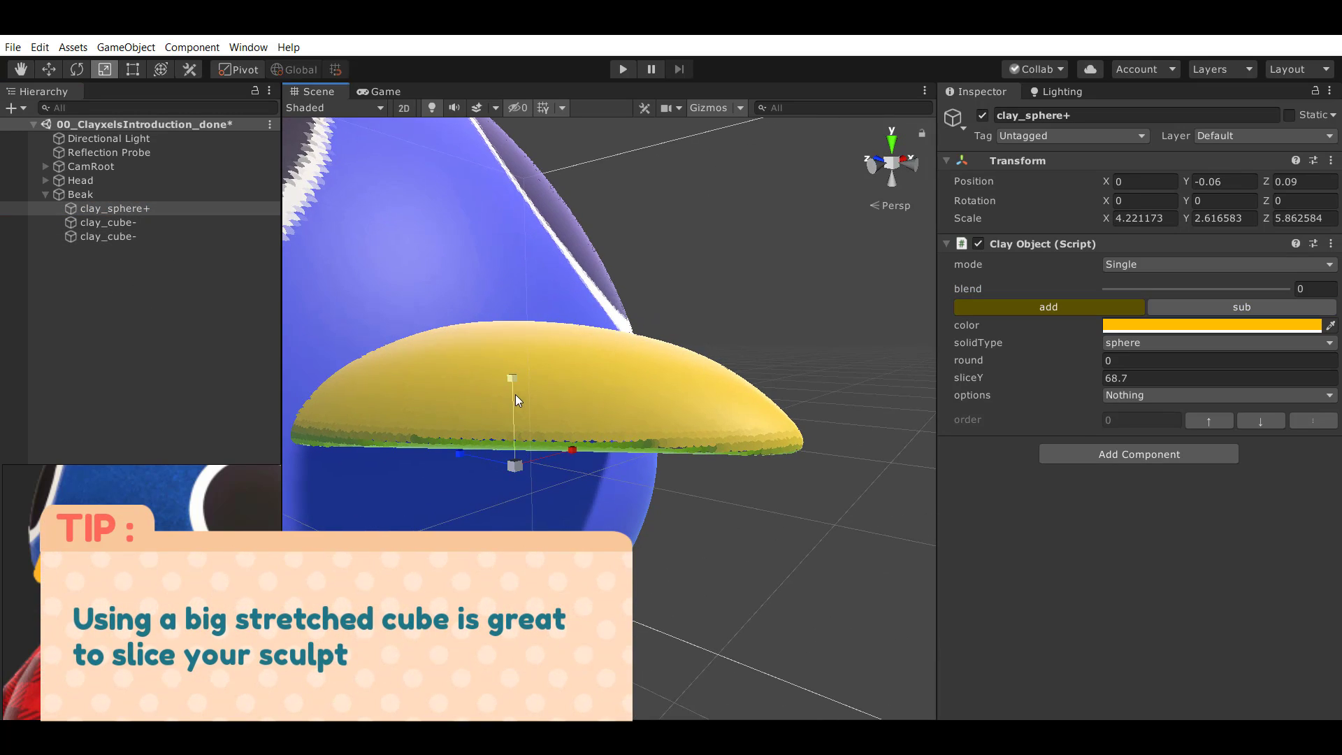
pyautogui.moveTo(511, 383); pyautogui.dragTo(512, 388)
# Rotate the mirrored subtractive cube to about 56.3° in Y and move it to about X 1.99, Z -2.3.
pyautogui.click(97, 222)
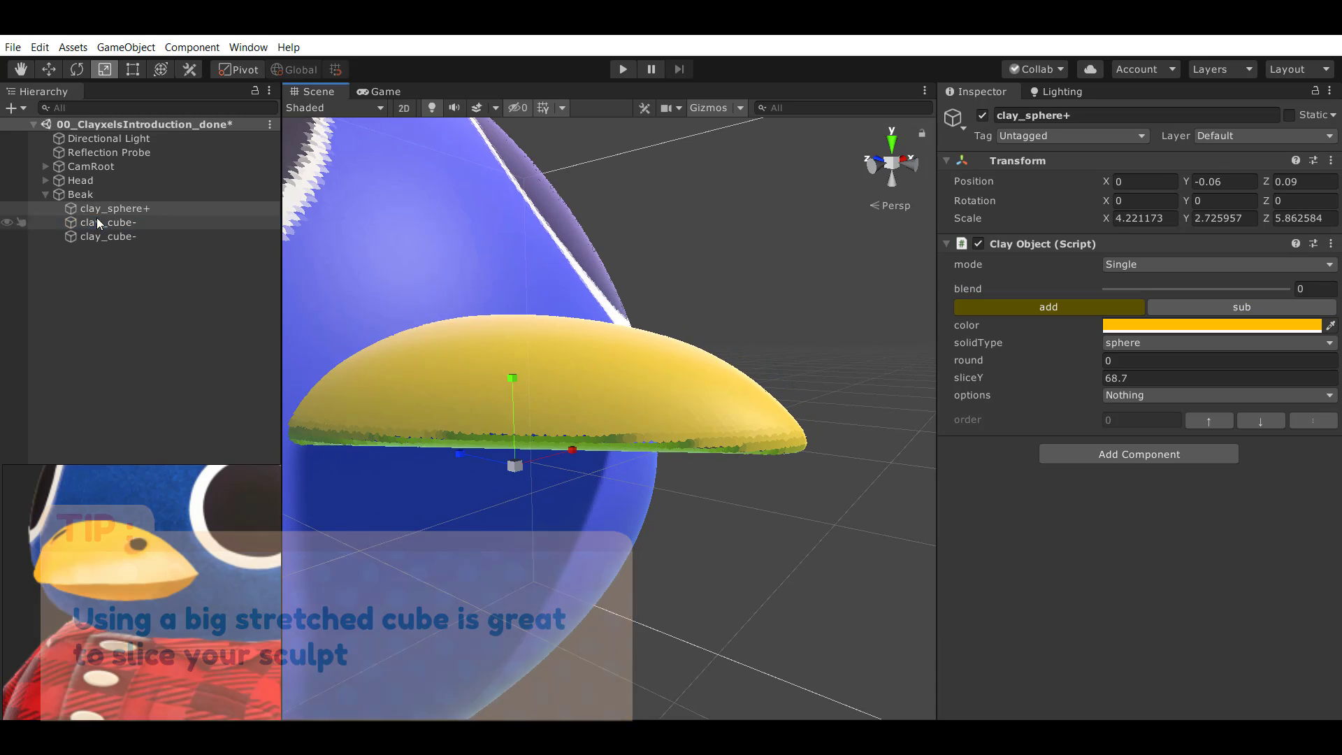
pyautogui.keyDown('alt'); pyautogui.moveTo(554, 250); pyautogui.dragTo(538, 246, button='right'); pyautogui.keyUp('alt')
pyautogui.keyDown('alt'); pyautogui.moveTo(538, 246); pyautogui.dragTo(580, 476); pyautogui.keyUp('alt')
pyautogui.moveTo(581, 476); pyautogui.dragTo(479, 468, button='middle')
pyautogui.press('e')
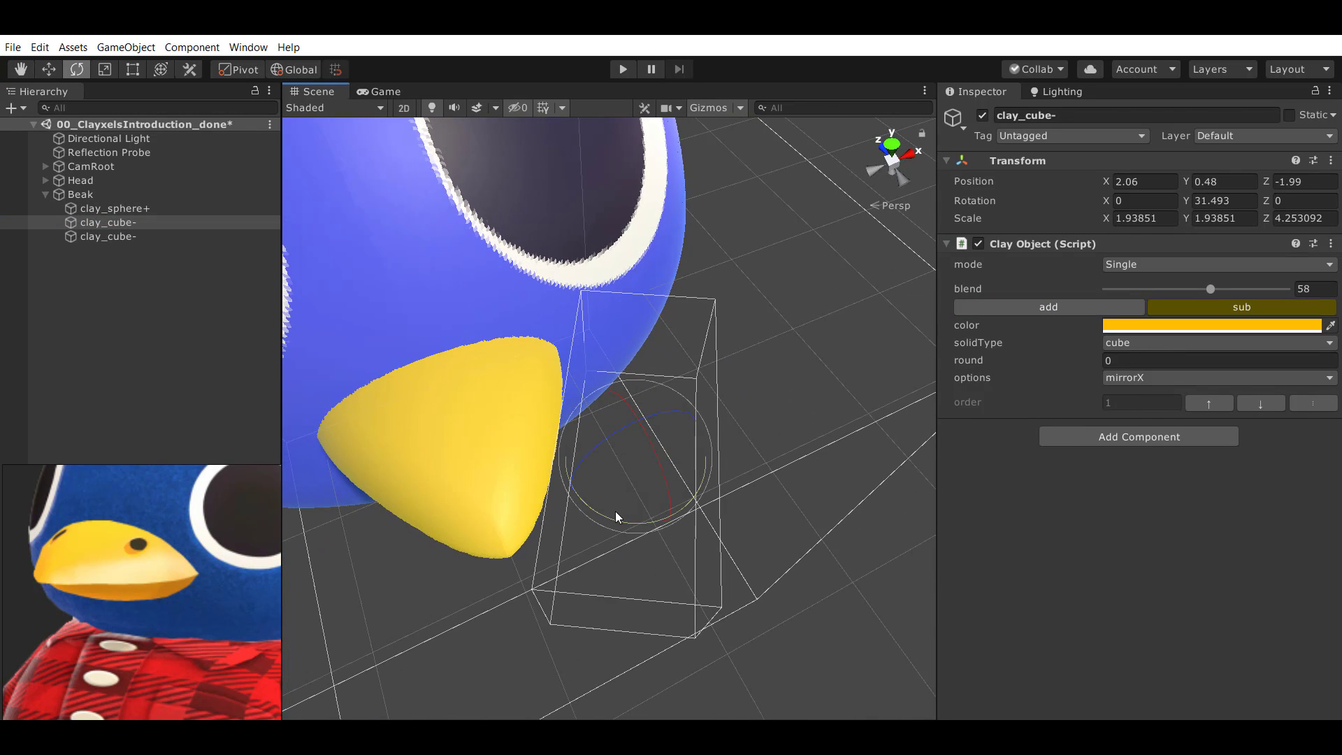
pyautogui.moveTo(629, 523); pyautogui.dragTo(635, 492)
pyautogui.press('w')
pyautogui.keyDown('alt'); pyautogui.moveTo(636, 492); pyautogui.dragTo(551, 506, button='right'); pyautogui.keyUp('alt')
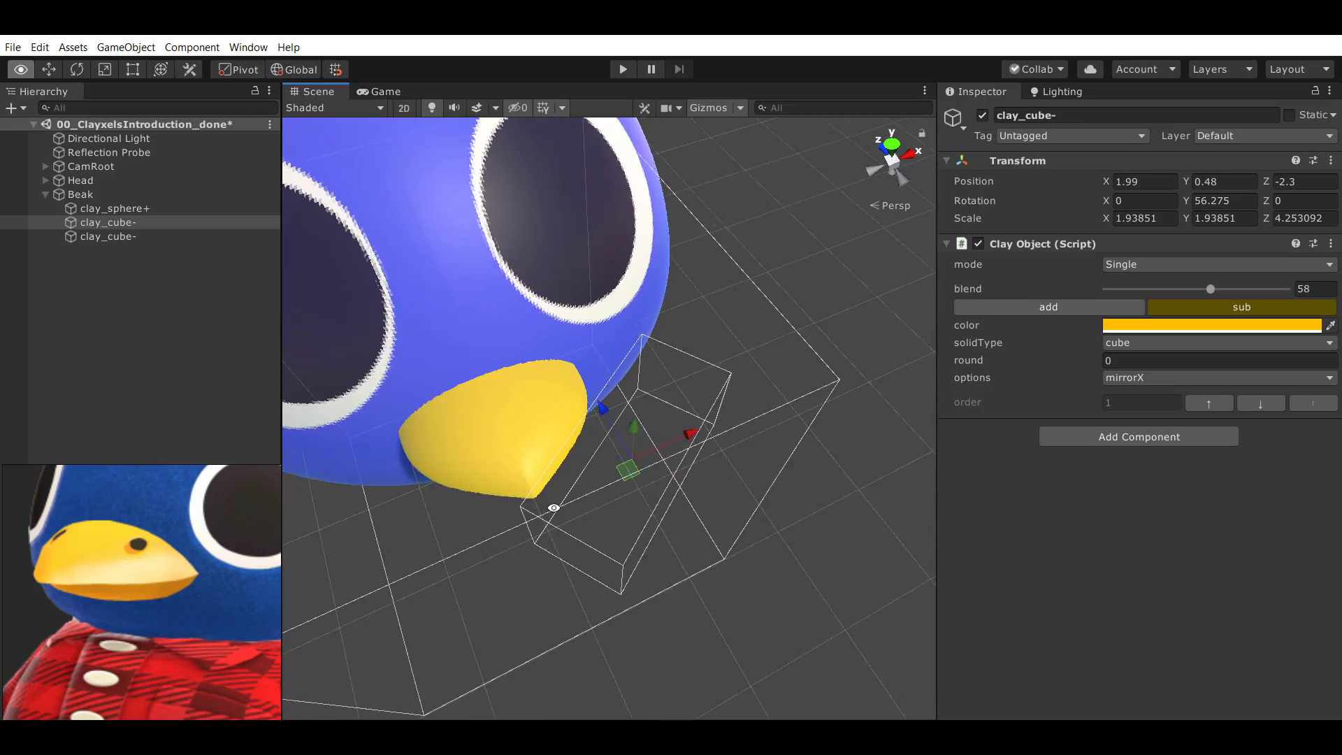
pyautogui.keyDown('alt'); pyautogui.moveTo(551, 506); pyautogui.dragTo(277, 331); pyautogui.keyUp('alt')
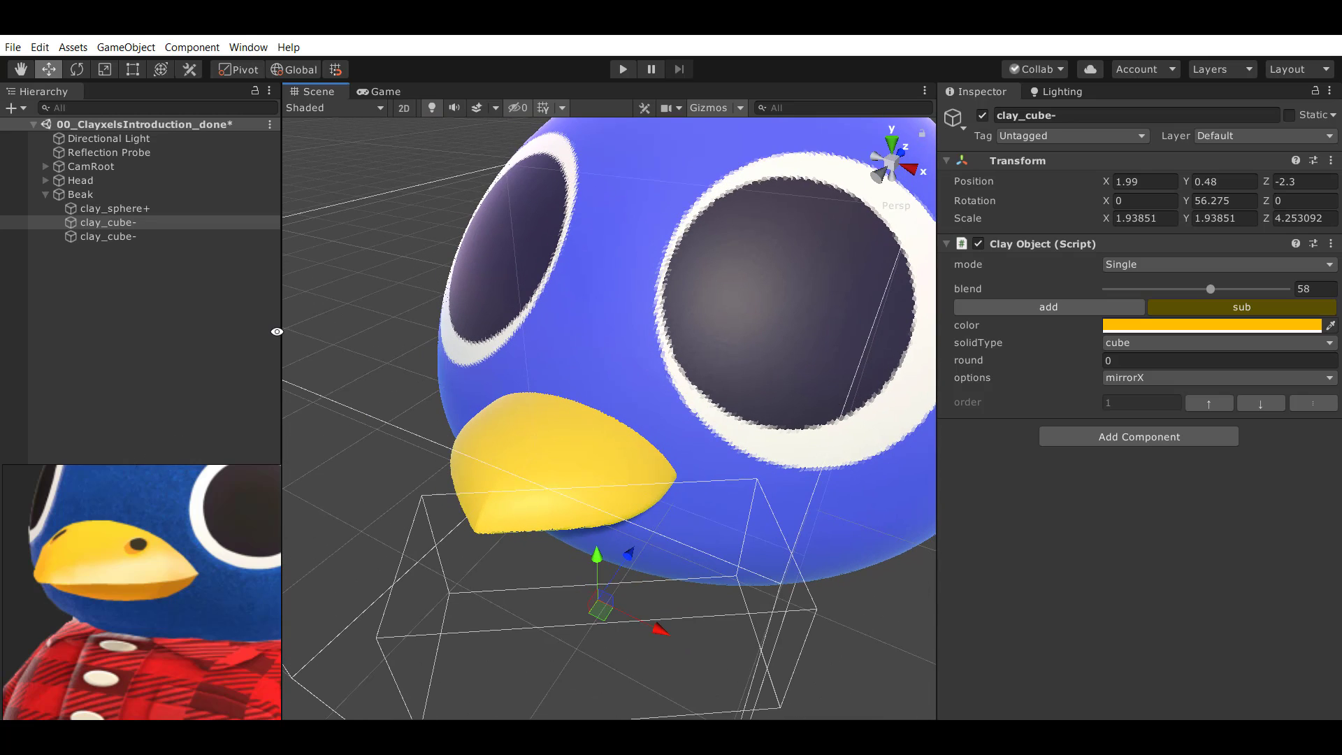
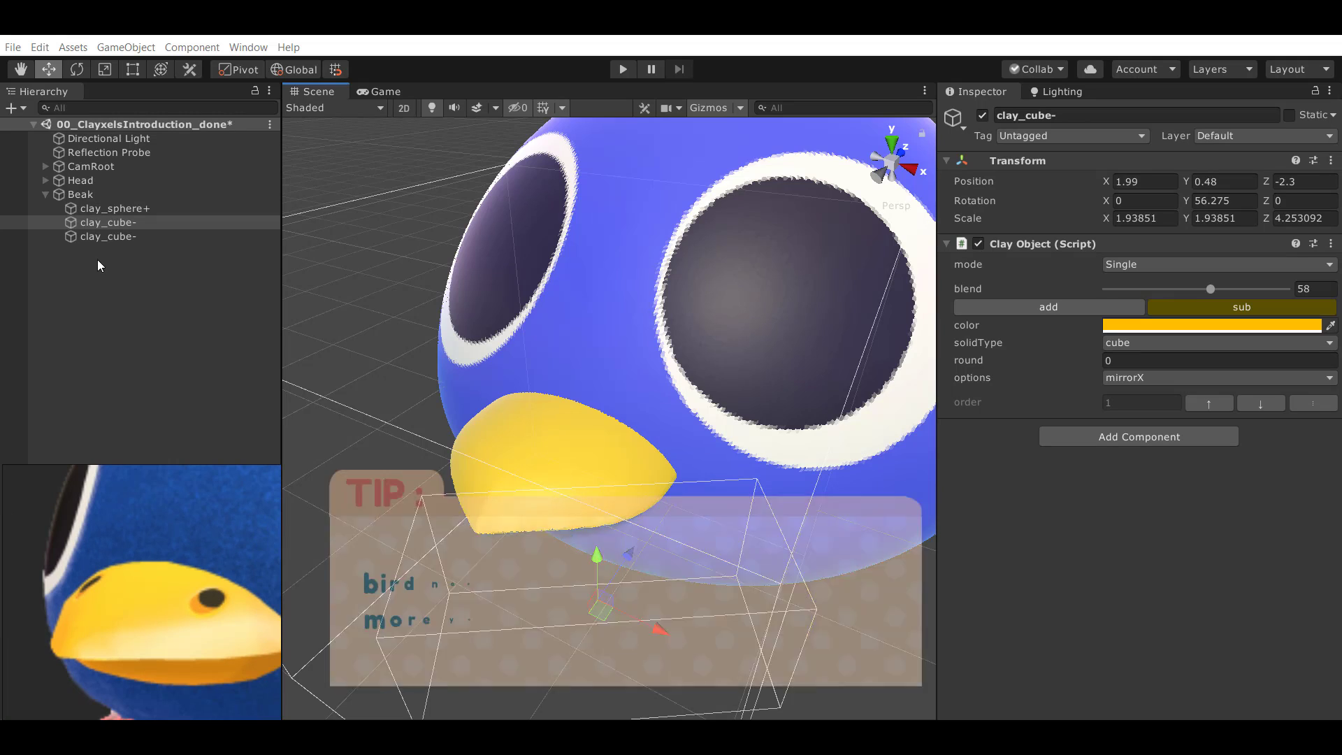
# Add a new clay object to the Beak container, raise it above the beak and change its solid type to sphere.
pyautogui.click(124, 193)
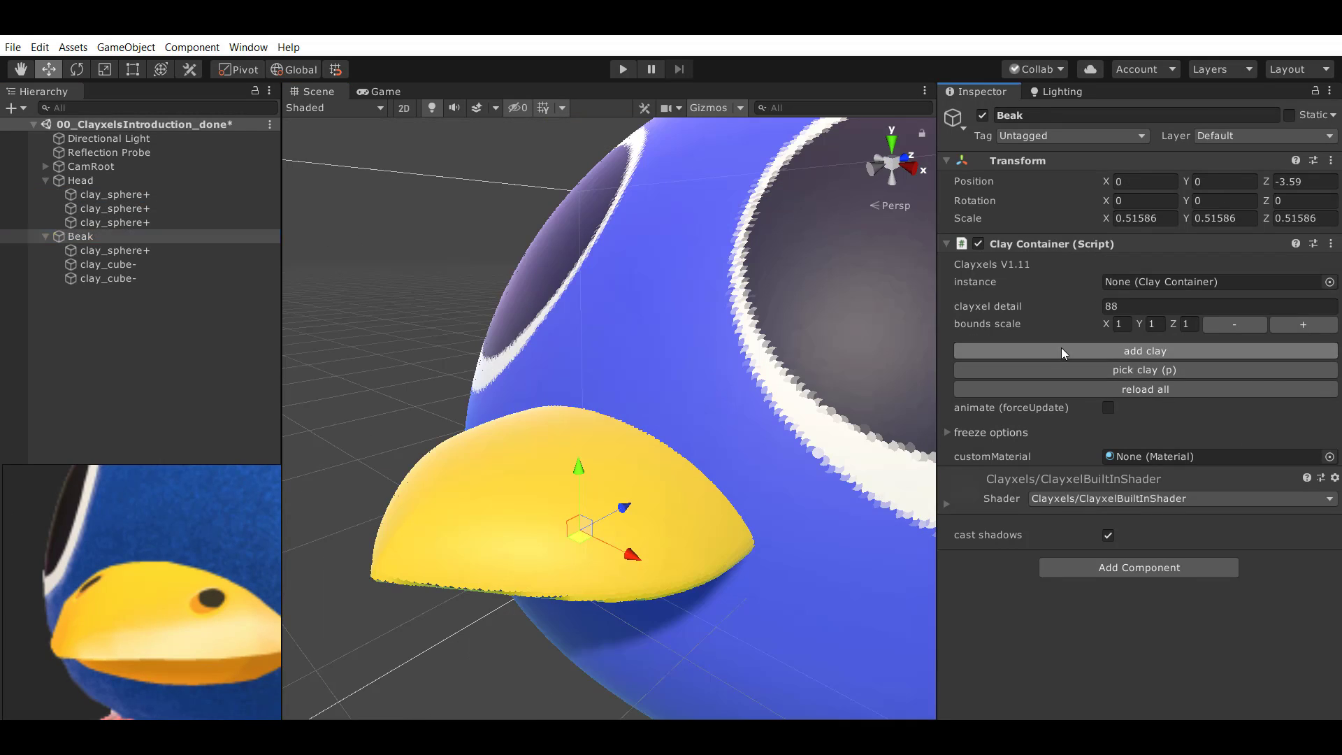
pyautogui.click(1061, 348)
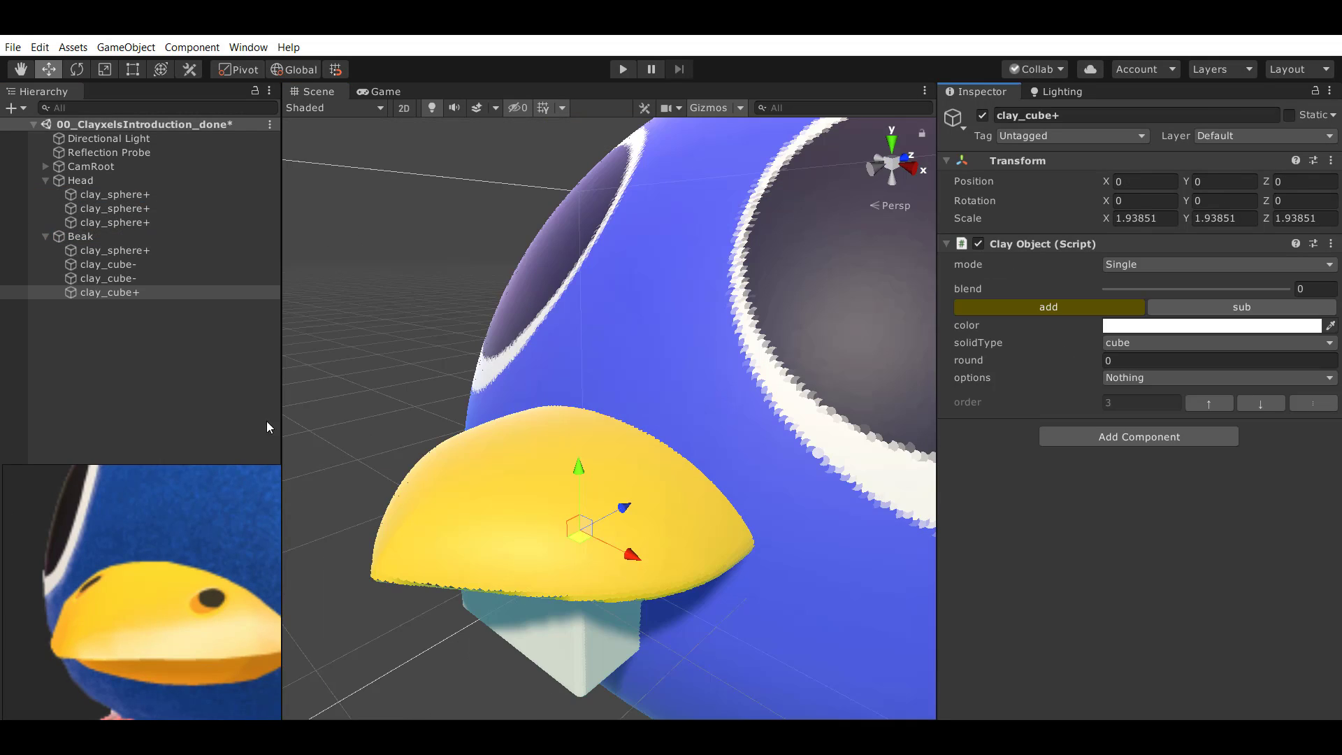
pyautogui.keyDown('alt'); pyautogui.moveTo(451, 450); pyautogui.dragTo(486, 308); pyautogui.keyUp('alt')
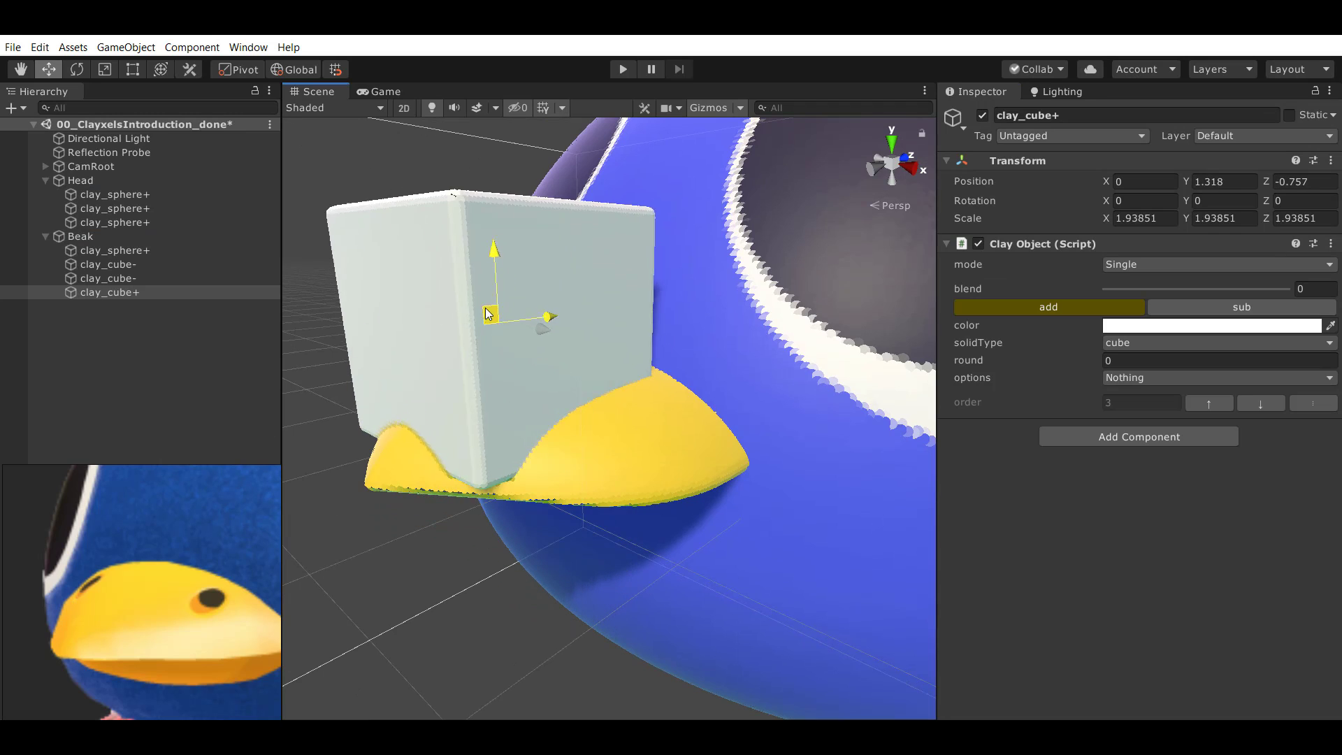
pyautogui.click(1136, 342)
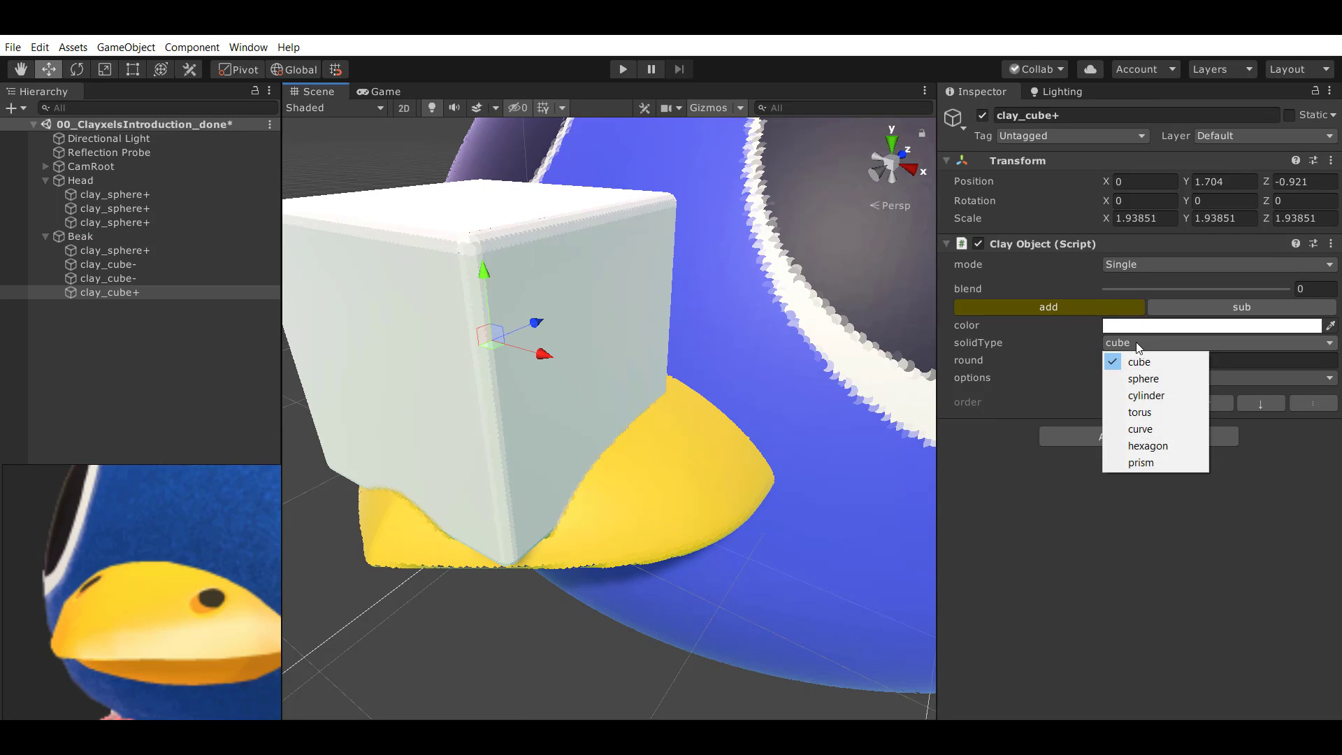
pyautogui.click(1143, 379)
# Mirror the new sphere with mirrorX and shrink it to about 0.56 × 0.56 × 0.66 on top of the beak.
pyautogui.moveTo(484, 345); pyautogui.dragTo(674, 419)
pyautogui.click(1140, 401)
pyautogui.click(1157, 464)
pyautogui.press('w')
pyautogui.moveTo(602, 333); pyautogui.dragTo(618, 430)
pyautogui.press('r')
# Rotate the mirrored nostril sphere to about 7.9° in Y and move it to about X 0.71, Z -0.47.
pyautogui.press('e')
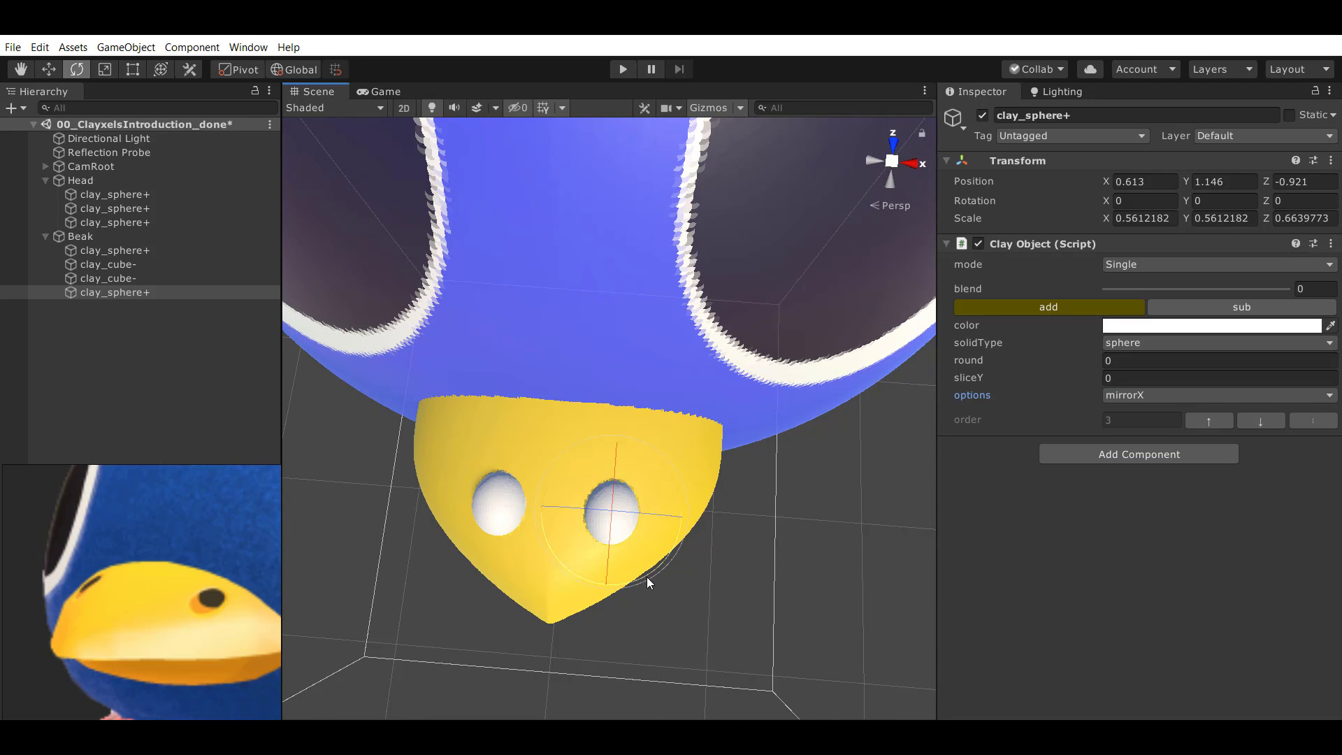
pyautogui.moveTo(647, 577)
pyautogui.mouseDown()
pyautogui.moveTo(631, 585)
pyautogui.moveTo(629, 574)
pyautogui.mouseUp()
pyautogui.press('w')
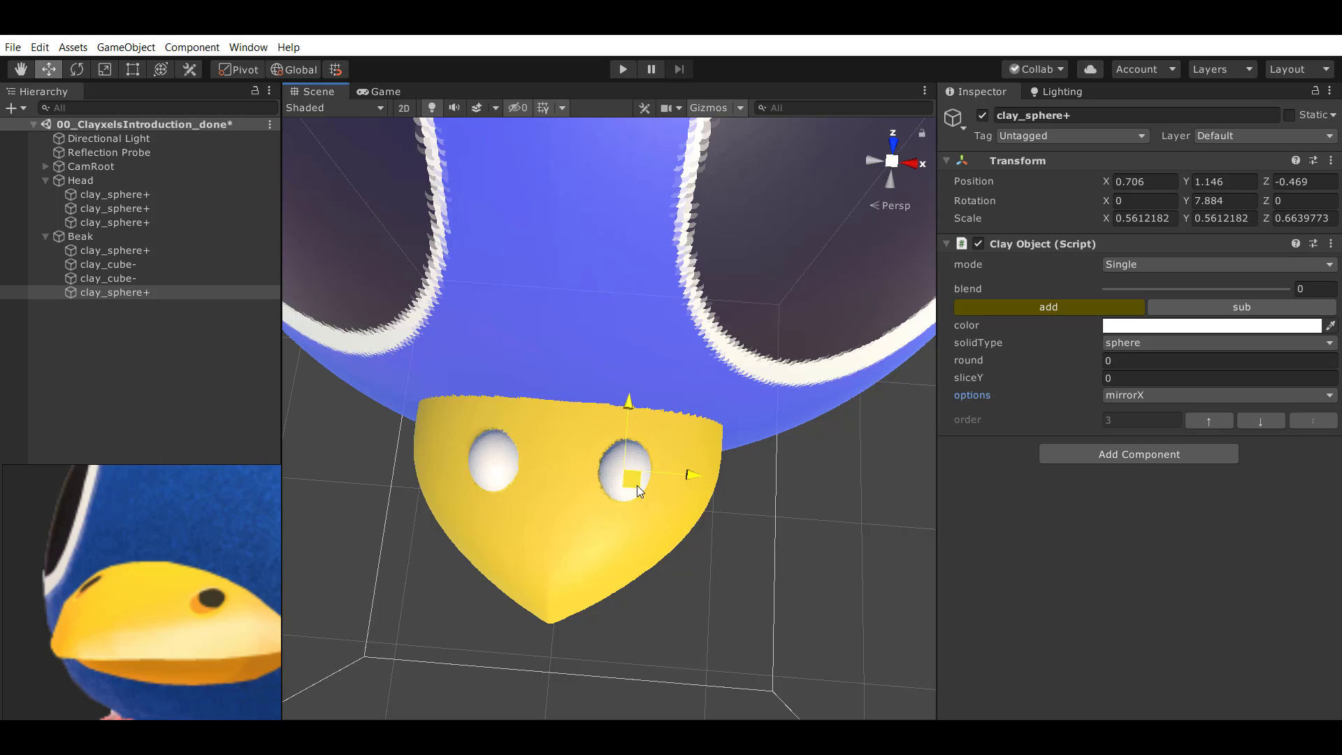
# Move the mirrored nostril sphere to about Z -0.364, make it subtractive with blend 30.8 and colour it black.
pyautogui.moveTo(636, 485); pyautogui.dragTo(883, 385)
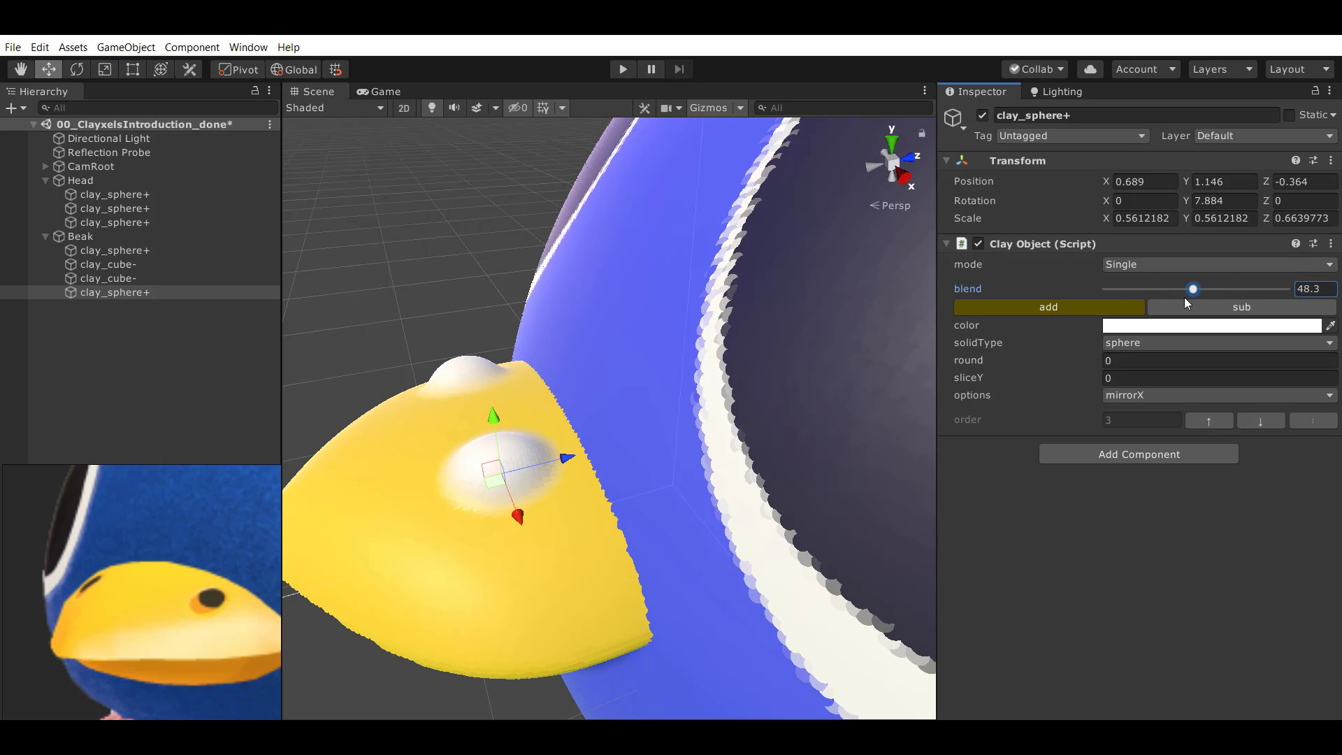
pyautogui.click(1186, 316)
pyautogui.moveTo(1117, 288); pyautogui.dragTo(1183, 389)
pyautogui.click(1230, 325)
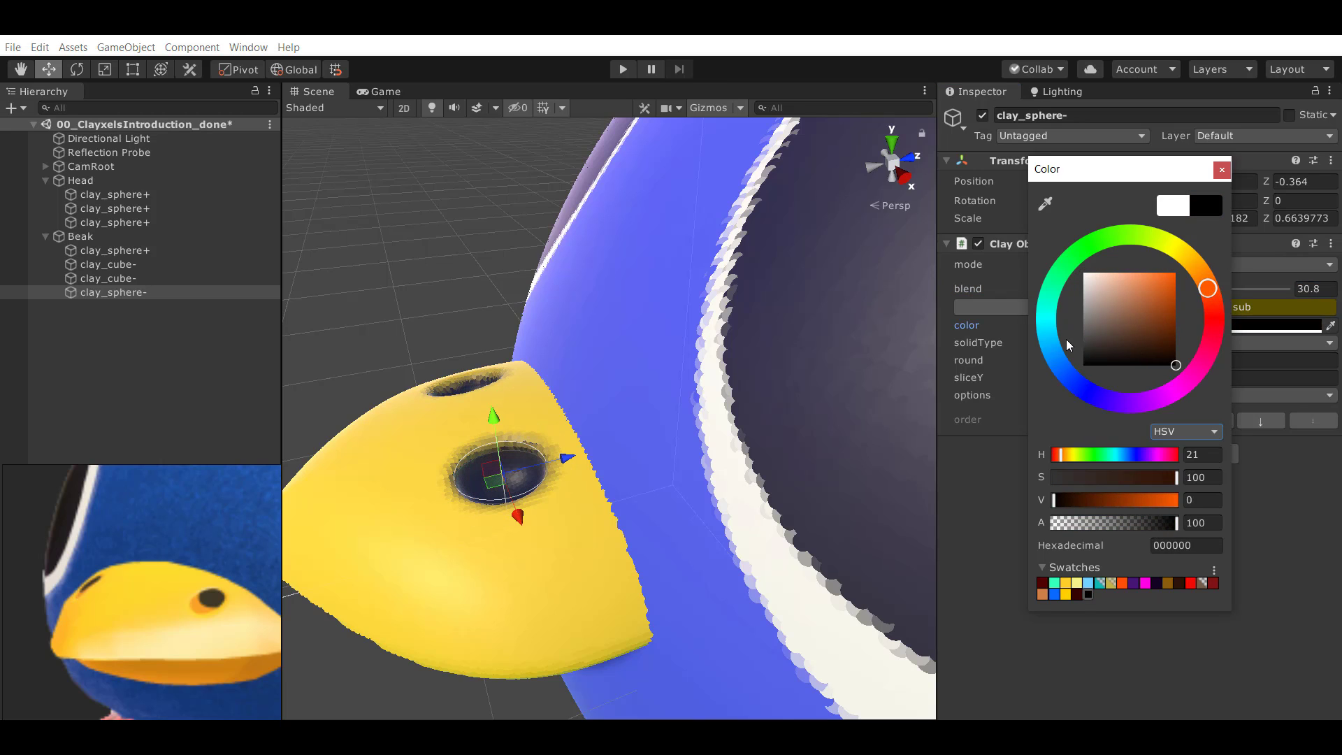
pyautogui.keyDown('alt'); pyautogui.moveTo(595, 247); pyautogui.dragTo(926, 309); pyautogui.keyUp('alt')
pyautogui.scroll(-6, 847, 308)
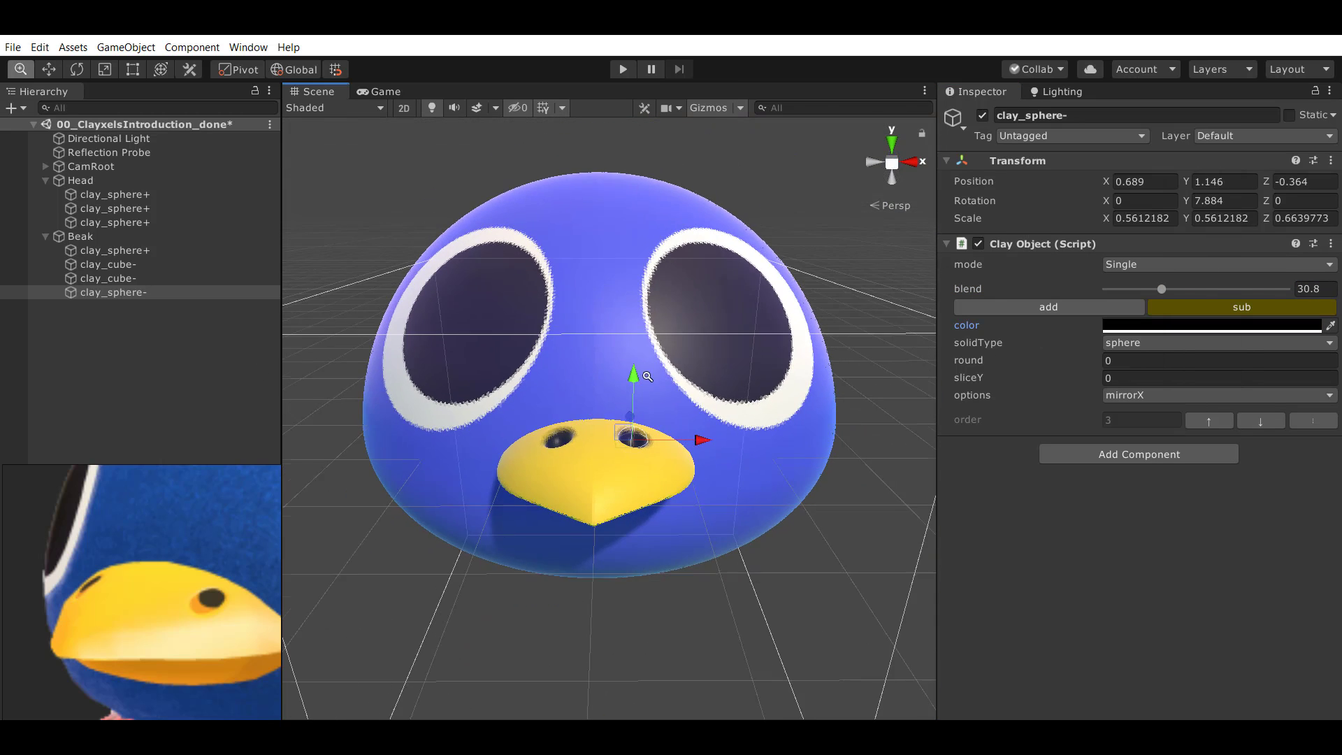
pyautogui.scroll(3, 909, 309)
# Recolour the subtractive nostril sphere orange-brown and reduce its blend to 21.1.
pyautogui.click(1175, 328)
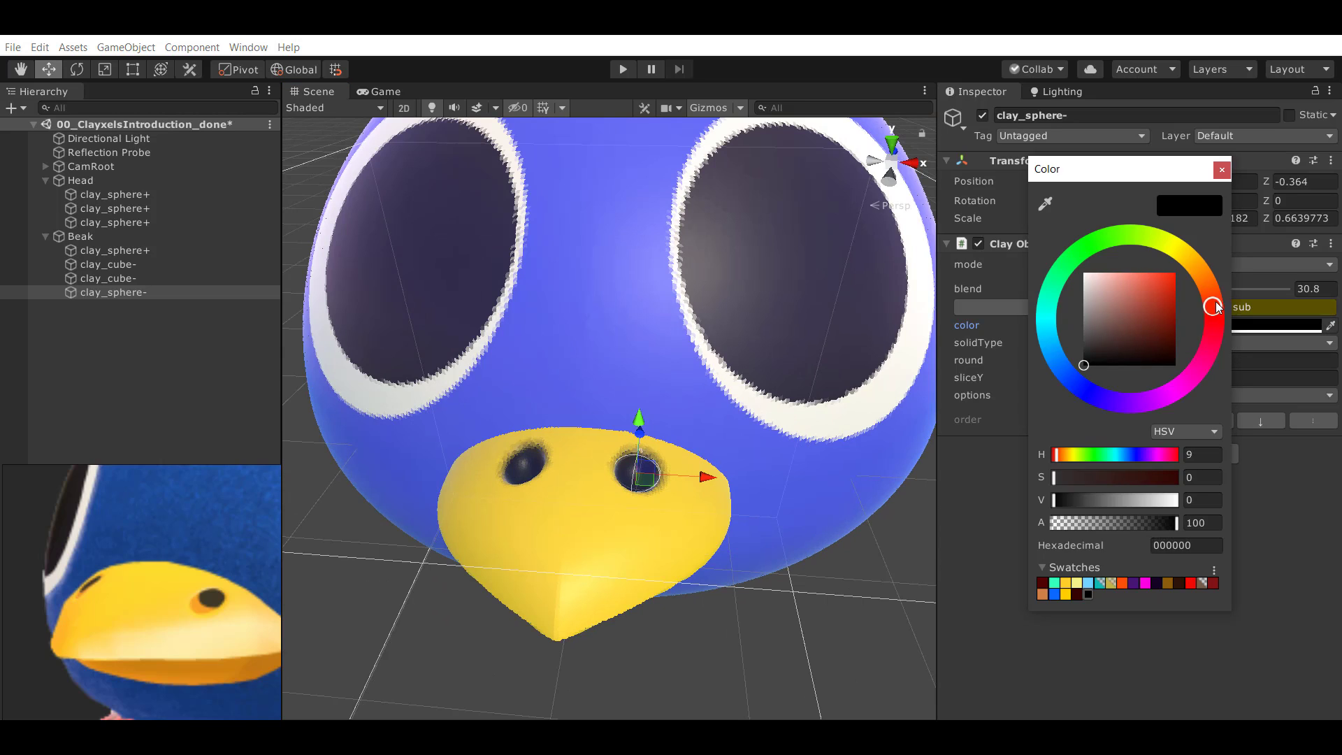
pyautogui.click(1163, 328)
pyautogui.moveTo(1207, 300); pyautogui.dragTo(1203, 281)
pyautogui.moveTo(1162, 347); pyautogui.dragTo(1178, 321)
pyautogui.keyDown('alt'); pyautogui.moveTo(531, 378); pyautogui.dragTo(622, 391); pyautogui.keyUp('alt')
pyautogui.moveTo(1162, 291); pyautogui.dragTo(1144, 289)
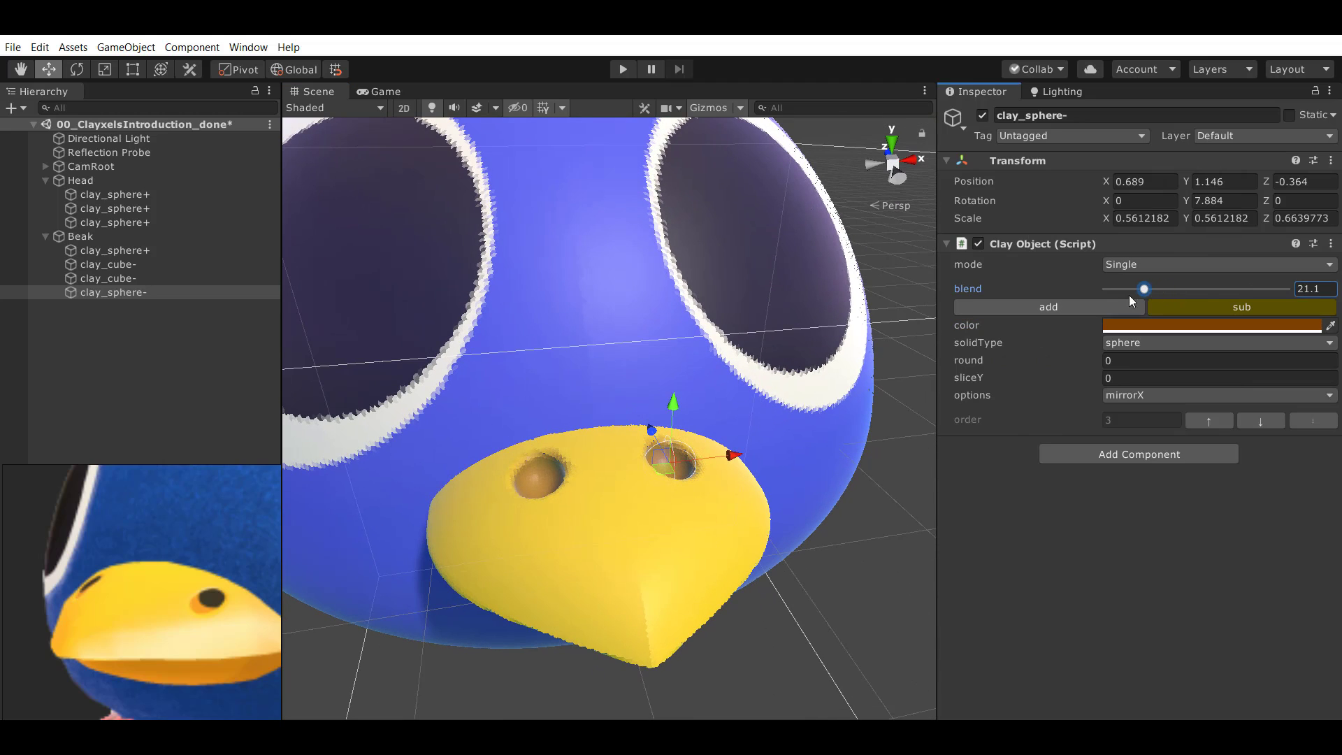
# Flatten the nostril sphere to about 0.47 in Y and raise it to about Y 1.272.
pyautogui.scroll(3, 706, 439)
pyautogui.press('r')
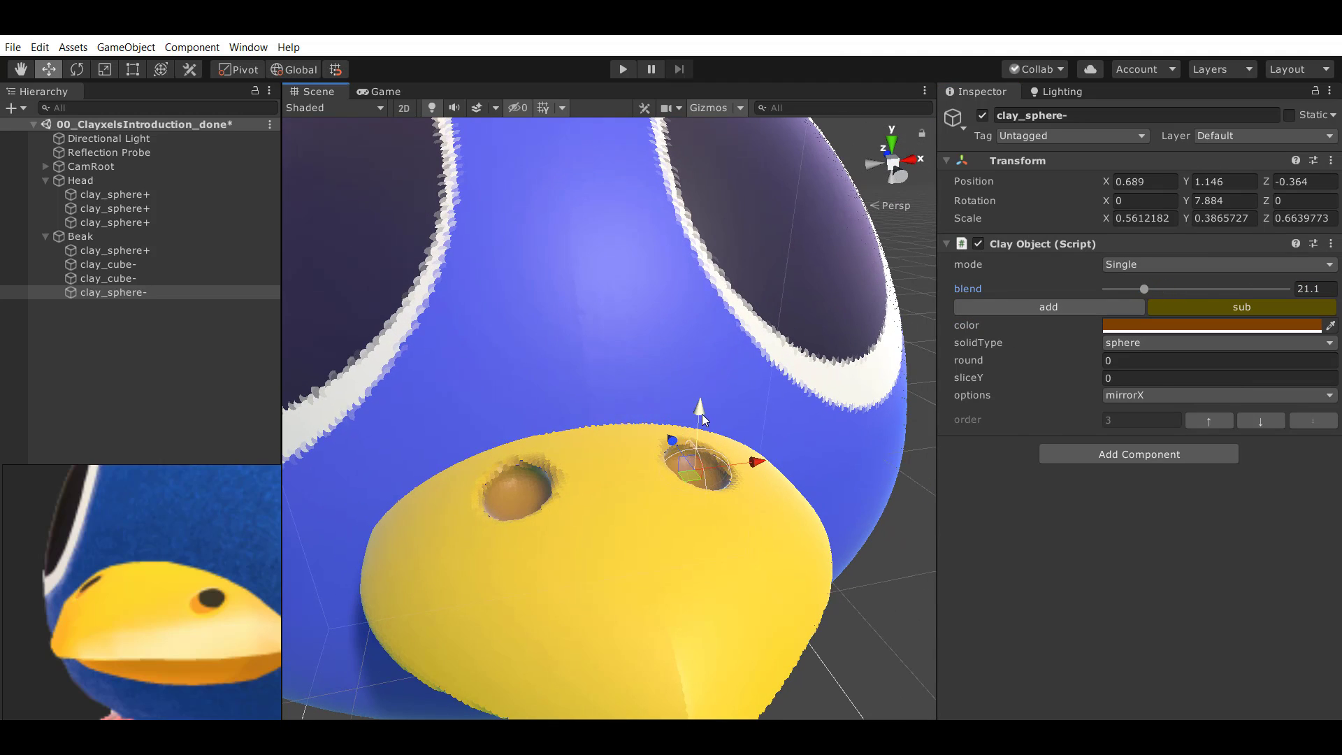
pyautogui.moveTo(702, 419); pyautogui.dragTo(496, 361)
pyautogui.scroll(3, 752, 393)
pyautogui.moveTo(488, 266); pyautogui.dragTo(488, 236)
pyautogui.keyDown('alt'); pyautogui.moveTo(426, 412); pyautogui.dragTo(510, 502); pyautogui.keyUp('alt')
pyautogui.moveTo(512, 417); pyautogui.dragTo(510, 431)
pyautogui.keyDown('alt'); pyautogui.moveTo(510, 430); pyautogui.dragTo(606, 427); pyautogui.keyUp('alt')
# Rotate the nostril sphere to about 26° in Y and enlarge it to about 0.59 × 0.50 × 0.70.
pyautogui.press('e')
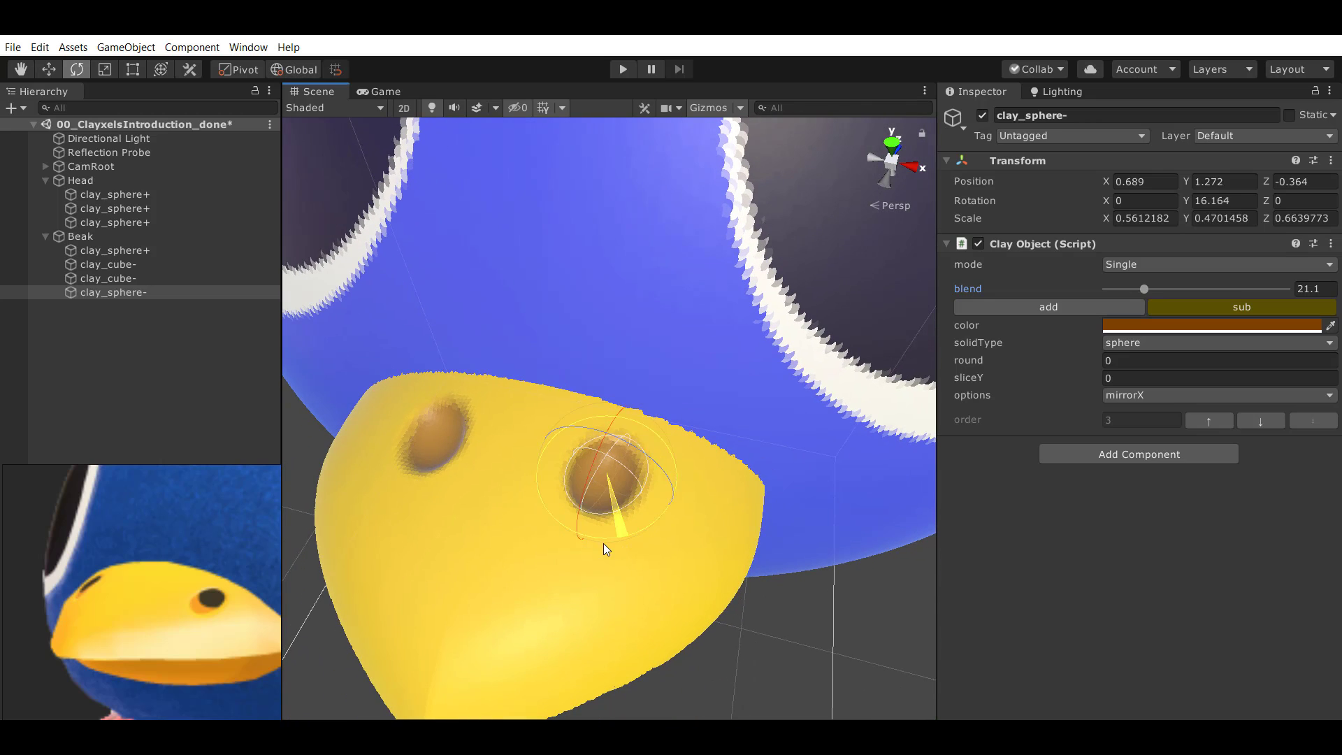
pyautogui.moveTo(621, 489); pyautogui.dragTo(619, 432)
pyautogui.press('r')
pyautogui.scroll(-3, 619, 432)
pyautogui.keyDown('alt'); pyautogui.moveTo(467, 518); pyautogui.dragTo(656, 566); pyautogui.keyUp('alt')
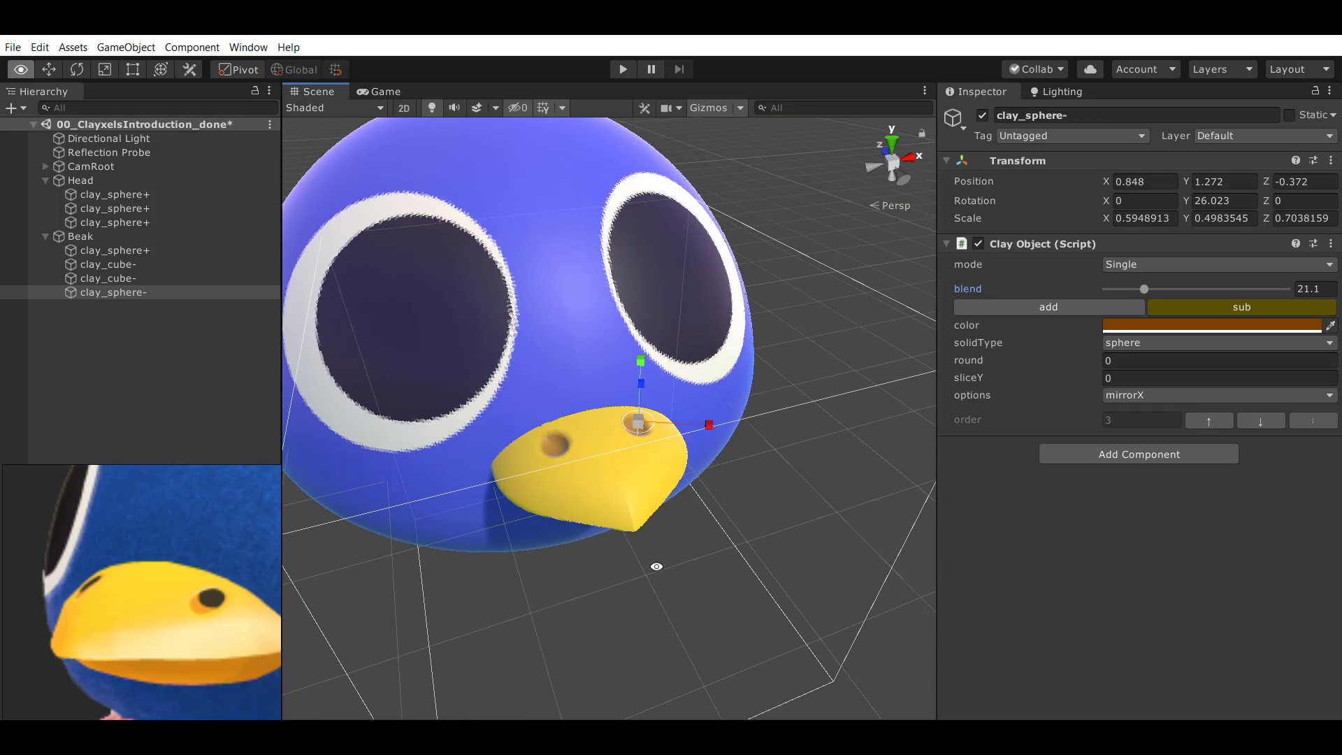
# Move the nostril sphere to about X 0.76, Z -0.48 and stretch it to about 0.78 in Z.
pyautogui.scroll(-2, 667, 456)
pyautogui.keyDown('alt'); pyautogui.moveTo(667, 456); pyautogui.dragTo(706, 461); pyautogui.keyUp('alt')
pyautogui.keyDown('alt'); pyautogui.moveTo(706, 462); pyautogui.dragTo(923, 496, button='right'); pyautogui.keyUp('alt')
pyautogui.moveTo(656, 457); pyautogui.dragTo(711, 465)
pyautogui.press('r')
pyautogui.keyDown('alt'); pyautogui.moveTo(711, 465); pyautogui.dragTo(663, 423); pyautogui.keyUp('alt')
pyautogui.moveTo(676, 405); pyautogui.dragTo(681, 401)
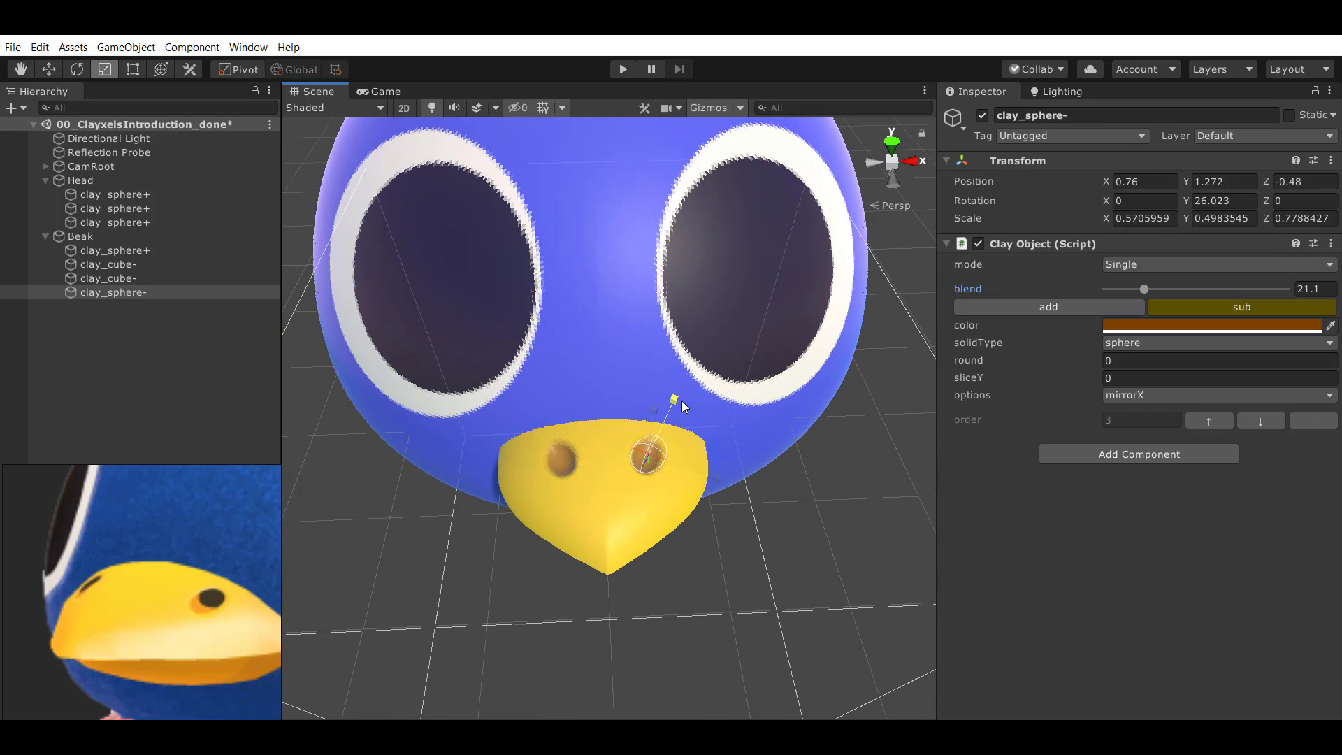
# Rotate the mirrored subtractive cube to about 46° in Y and shift it to reshape the sides and tip of the beak.
pyautogui.click(129, 281)
pyautogui.press('w')
pyautogui.press('e')
pyautogui.click(193, 266)
pyautogui.press('w')
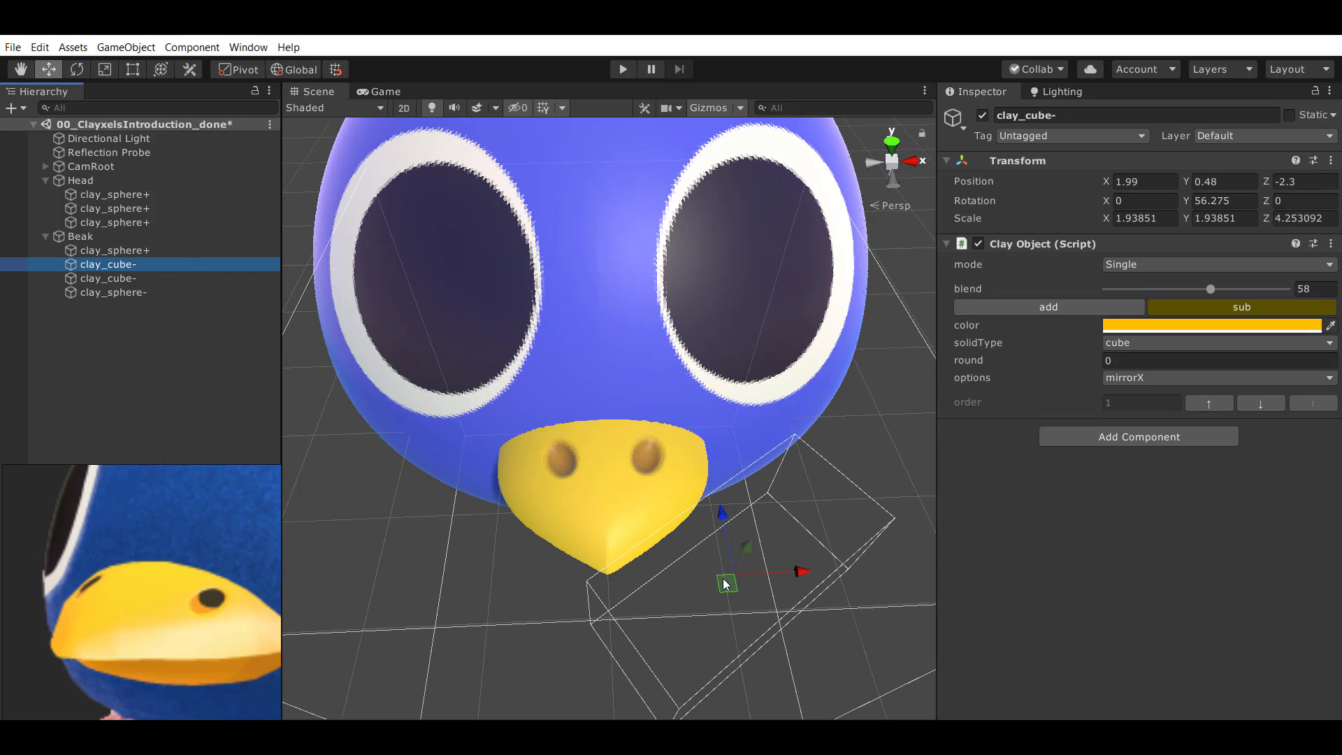
pyautogui.moveTo(729, 591); pyautogui.dragTo(723, 608)
pyautogui.moveTo(709, 660); pyautogui.dragTo(736, 664)
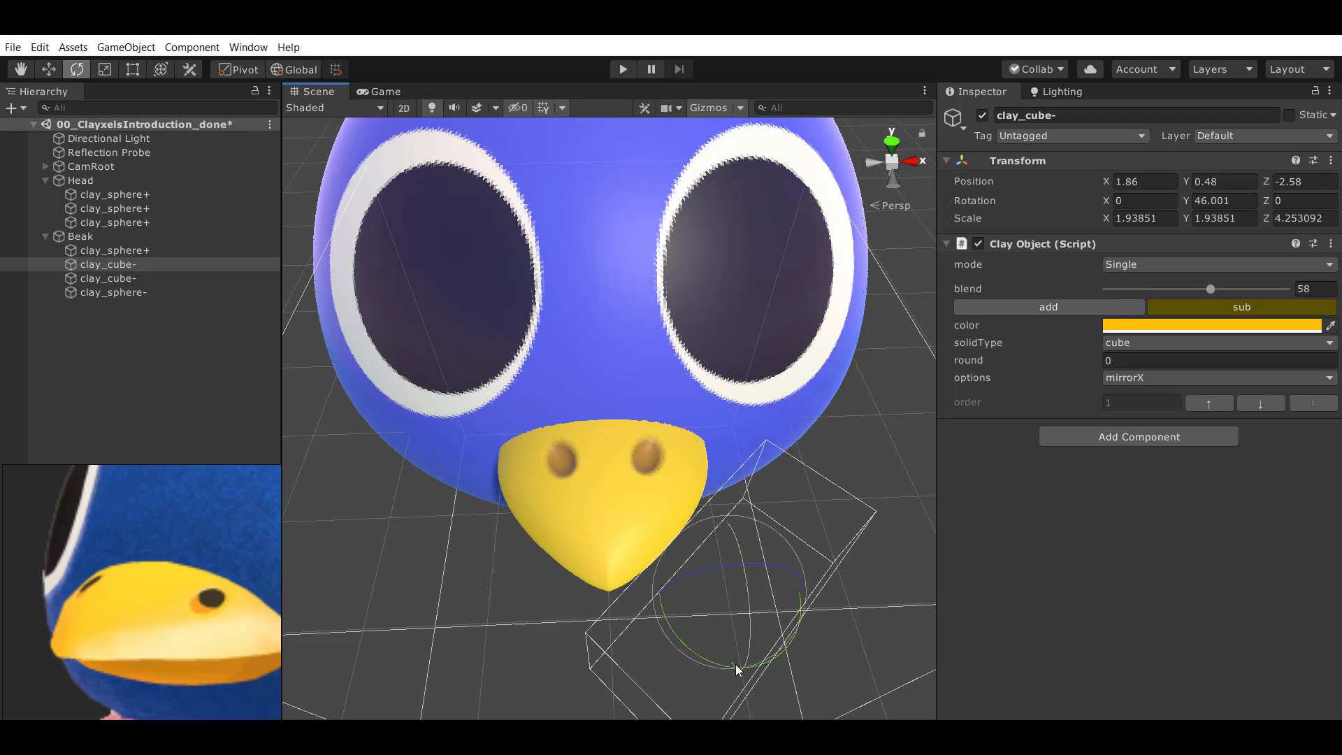
pyautogui.press('w')
pyautogui.moveTo(723, 615); pyautogui.dragTo(723, 603)
# Move the nostril sphere out to X 0.9 and shrink it to about 0.47 × 0.41 × 0.64.
pyautogui.click(112, 292)
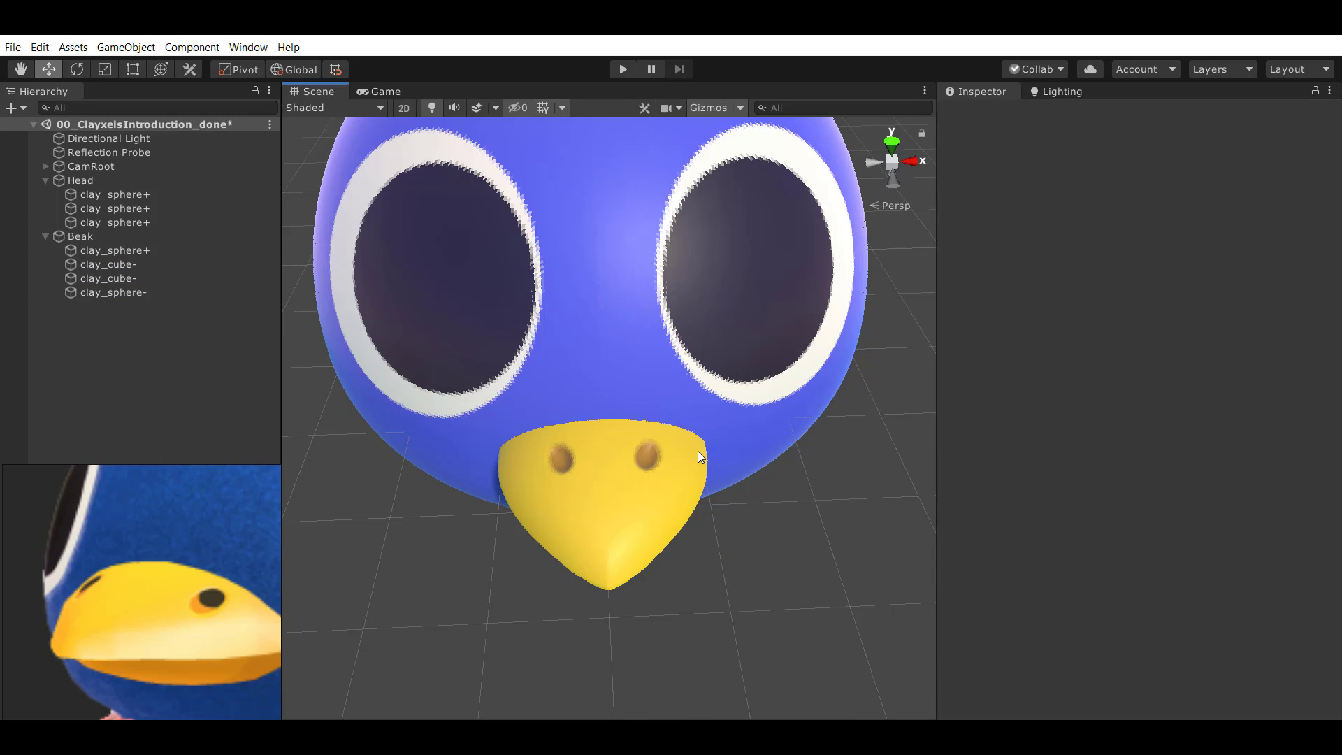
pyautogui.moveTo(698, 450); pyautogui.dragTo(533, 374)
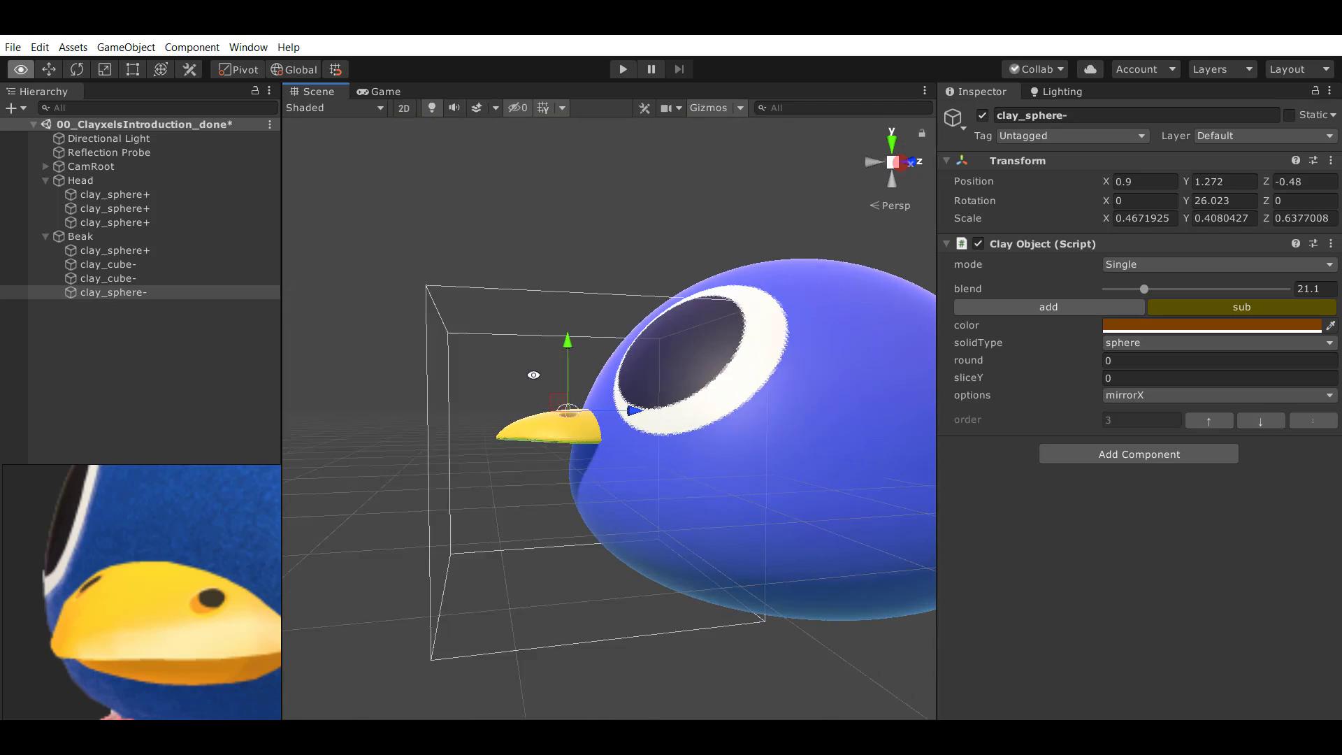
pyautogui.keyDown('alt'); pyautogui.moveTo(533, 374); pyautogui.dragTo(661, 497, button='right'); pyautogui.keyUp('alt')
pyautogui.keyDown('alt'); pyautogui.moveTo(662, 496); pyautogui.dragTo(539, 455); pyautogui.keyUp('alt')
pyautogui.keyDown('alt'); pyautogui.moveTo(538, 455); pyautogui.dragTo(622, 510, button='right'); pyautogui.keyUp('alt')
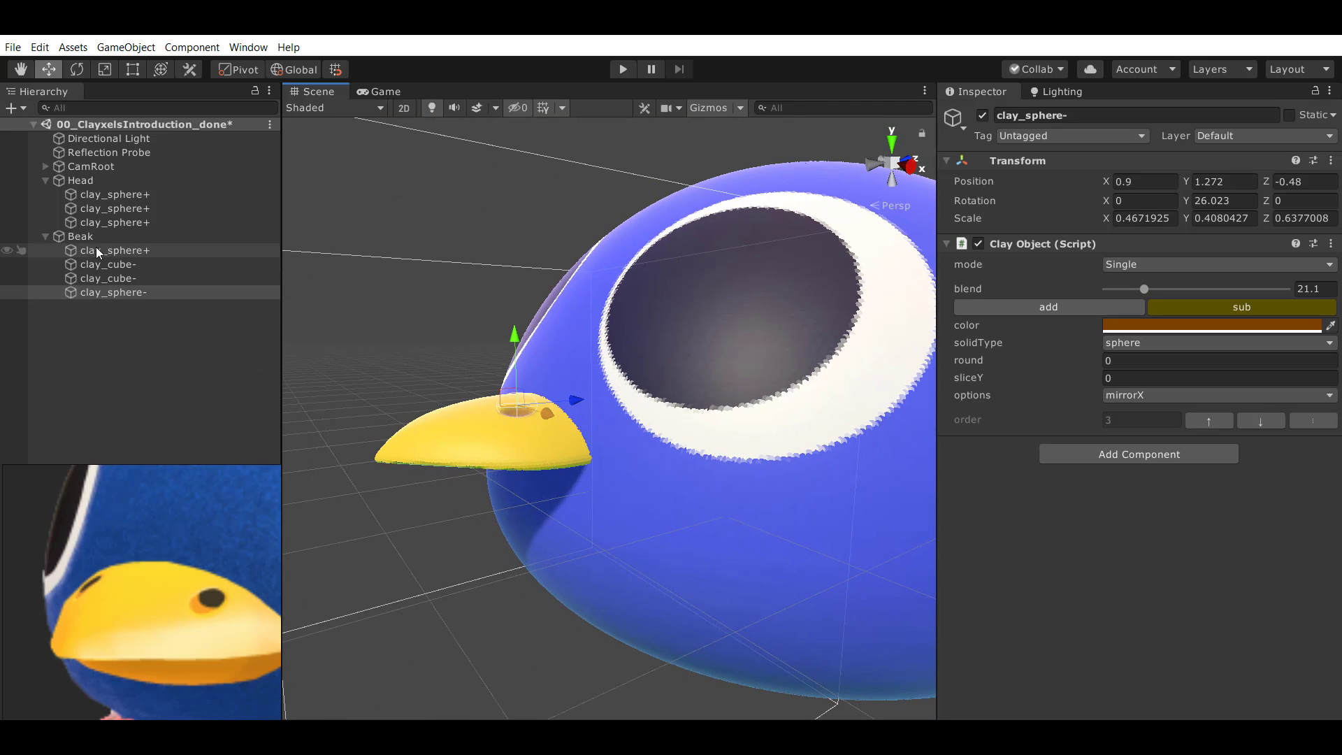
# Duplicate the Beak container and rename the copy LowerBeak.
pyautogui.click(126, 238)
pyautogui.click(45, 240)
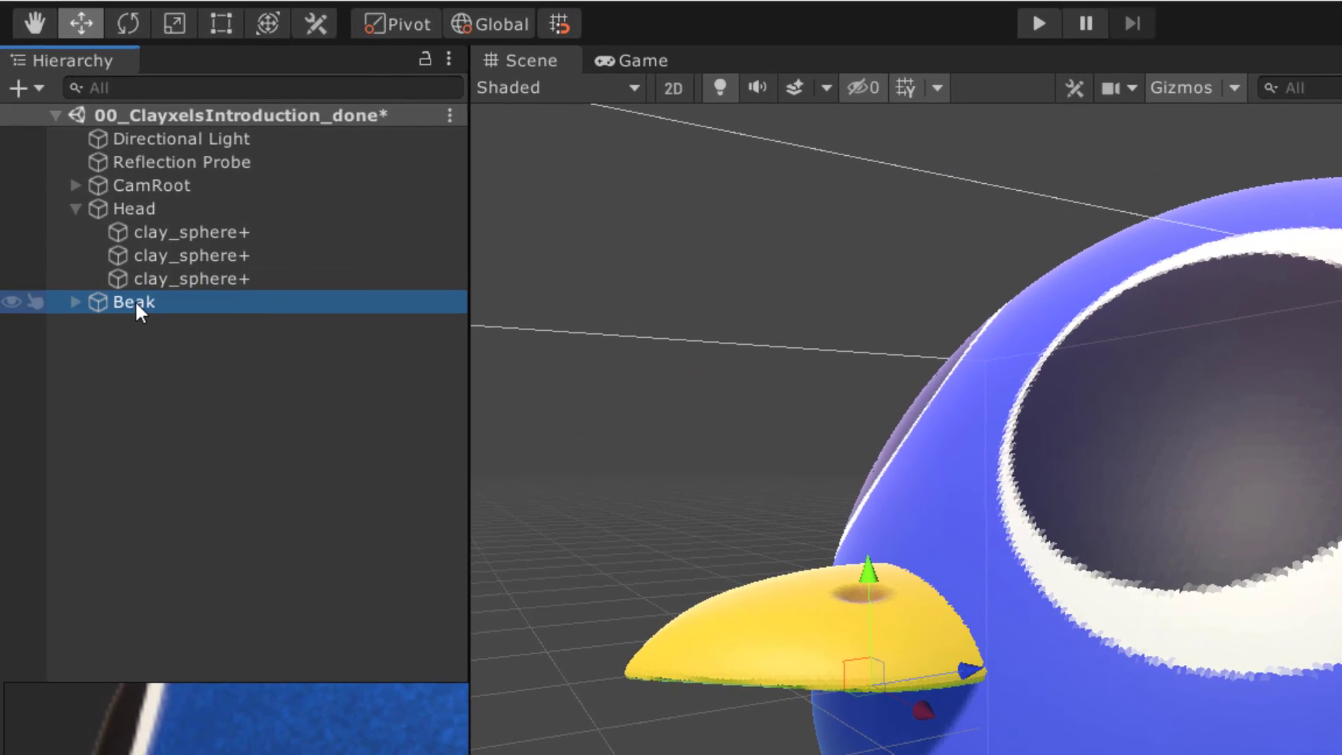
pyautogui.rightClick(136, 301)
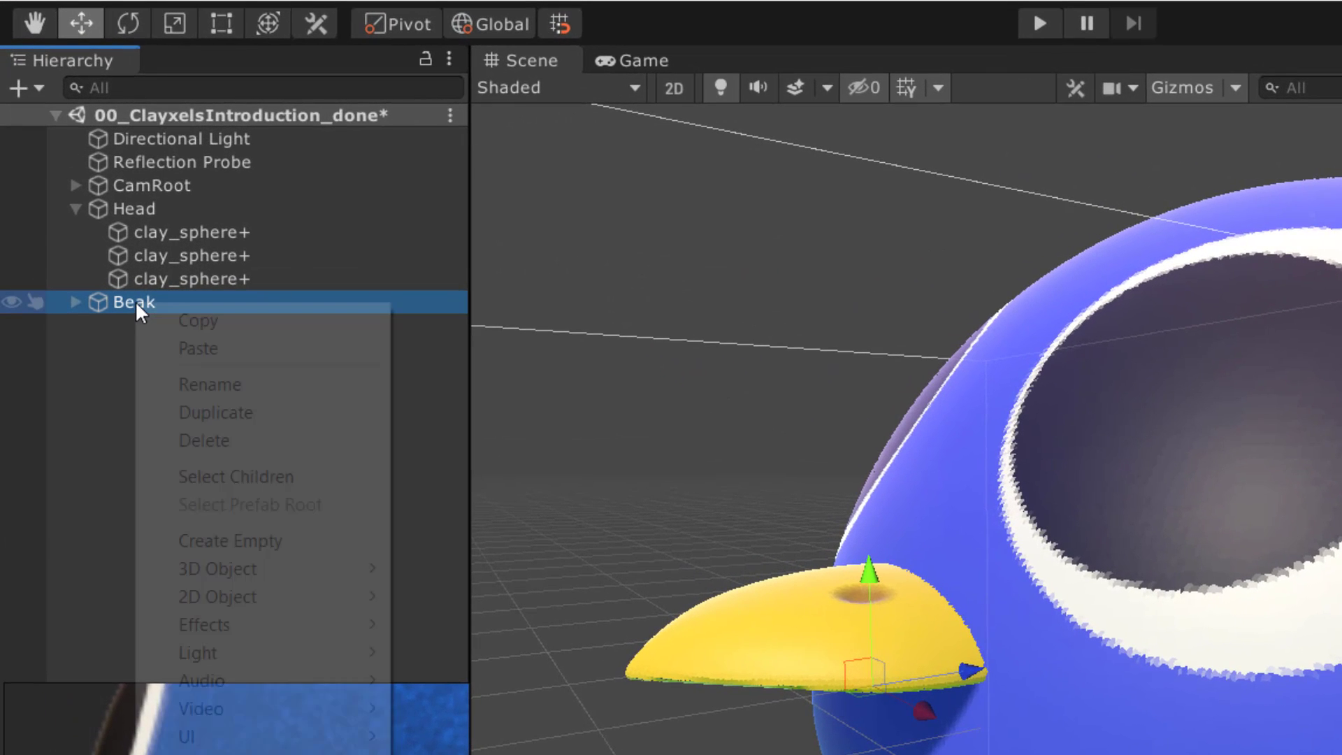
pyautogui.click(250, 413)
pyautogui.click(182, 328)
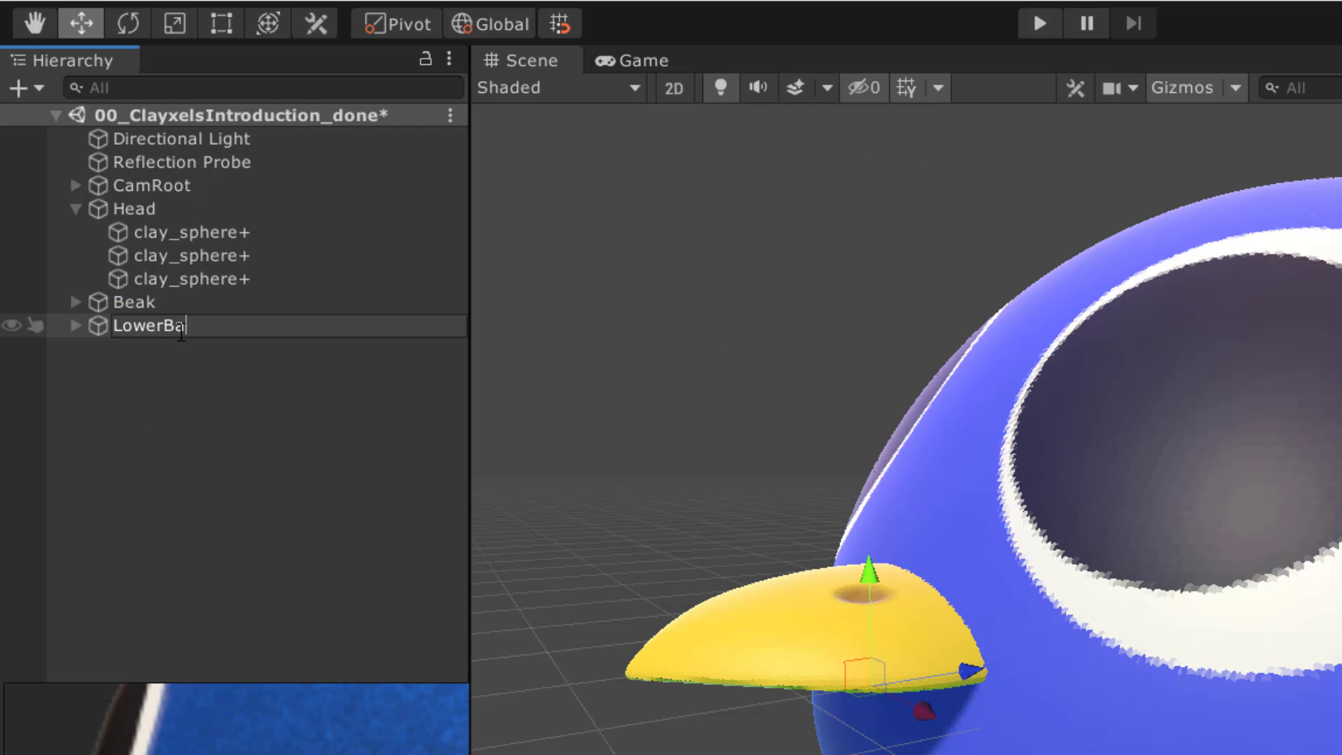
pyautogui.write('LowerBeak')
pyautogui.press('Return')
# Lower the LowerBeak container to about Y -0.584 and delete its subtractive nostril sphere.
pyautogui.moveTo(1056, 497); pyautogui.dragTo(1052, 473, button='middle')
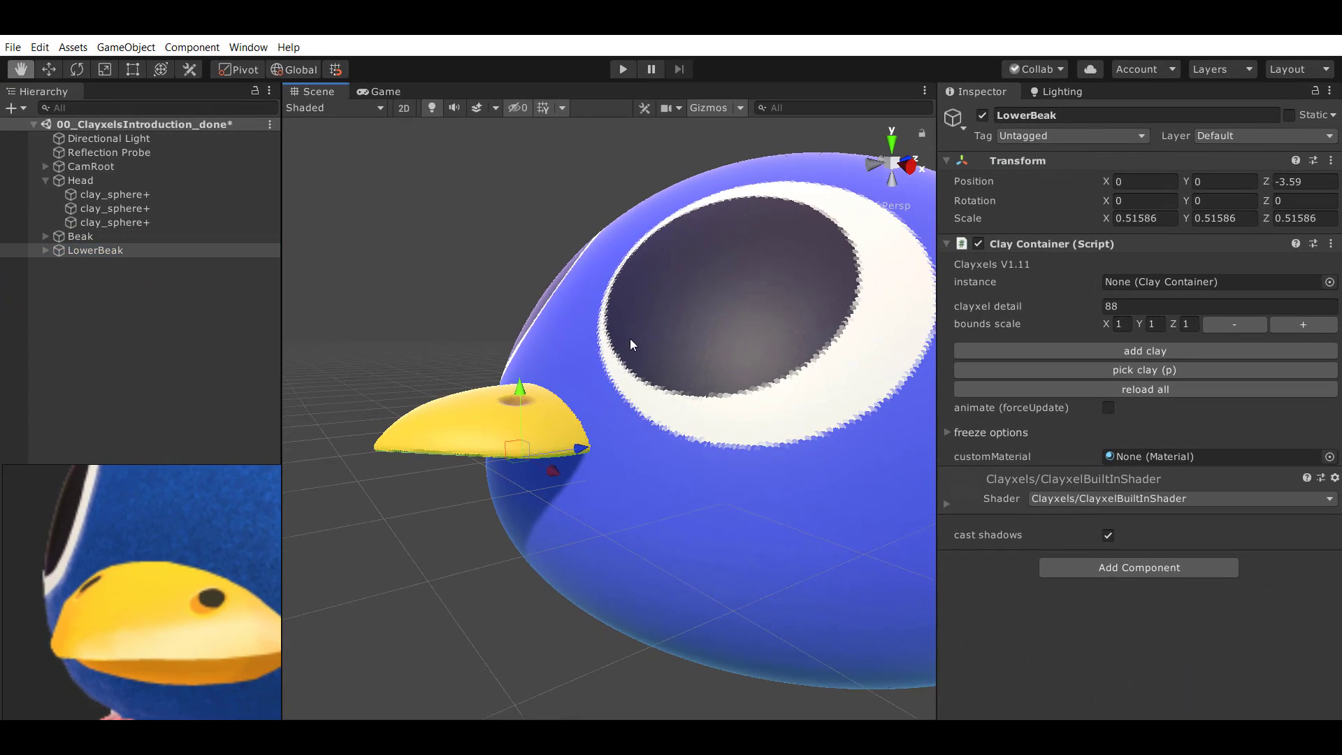
pyautogui.moveTo(519, 379); pyautogui.dragTo(523, 447)
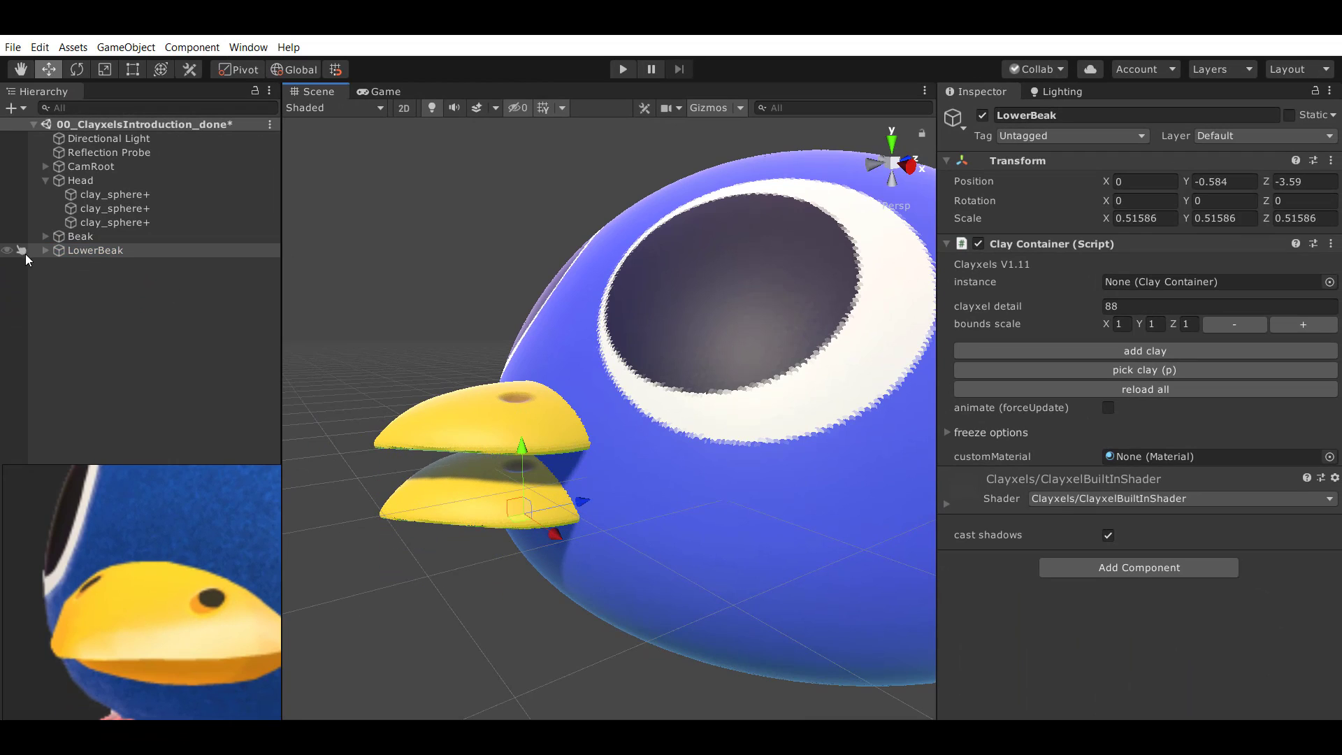
pyautogui.click(45, 250)
pyautogui.click(127, 307)
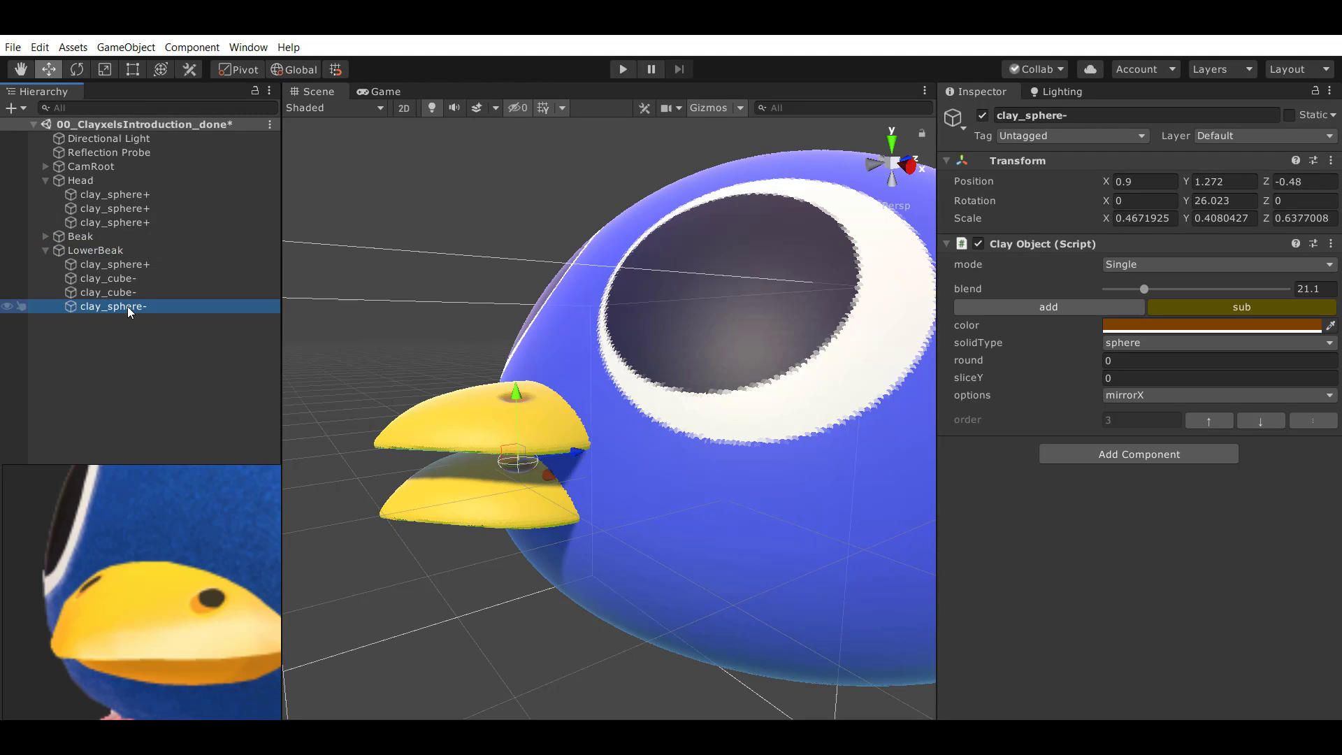
pyautogui.scroll(5, 482, 488)
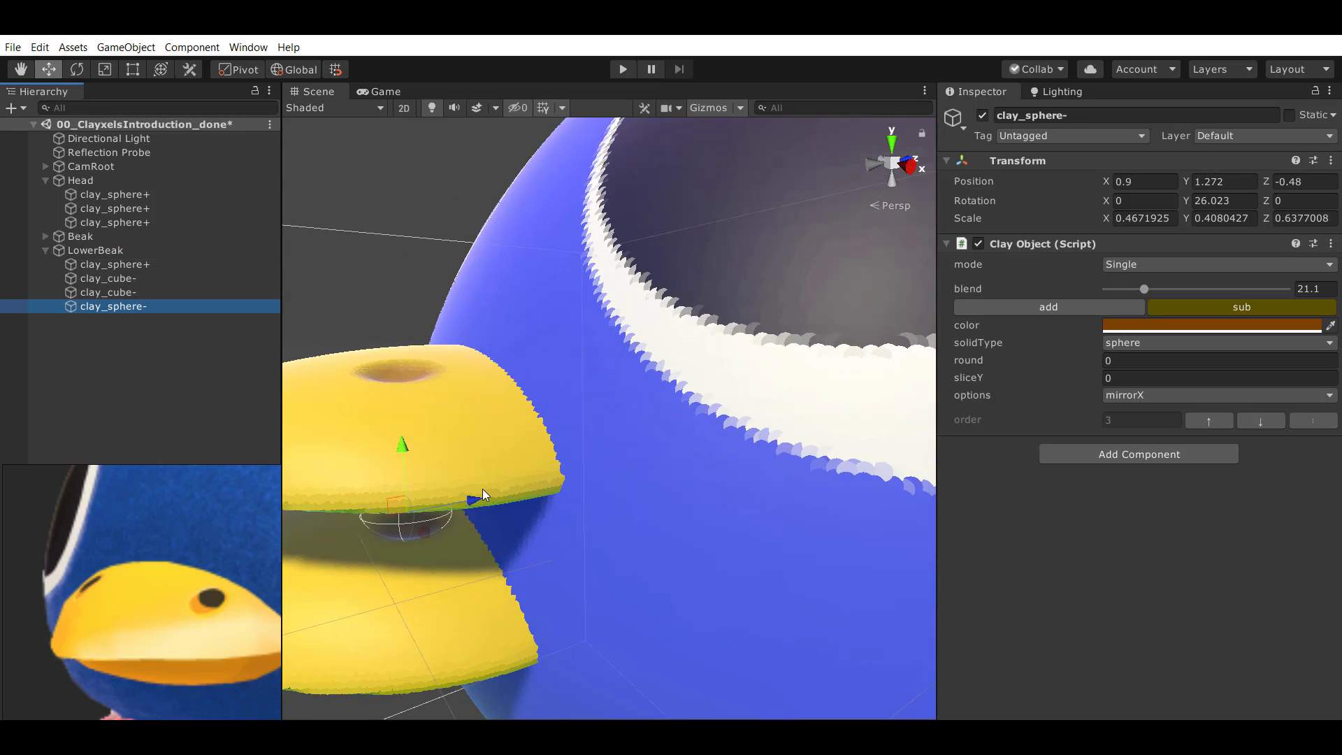
pyautogui.moveTo(482, 489); pyautogui.dragTo(573, 428, button='middle')
pyautogui.keyDown('alt'); pyautogui.moveTo(571, 421); pyautogui.dragTo(545, 398); pyautogui.keyUp('alt')
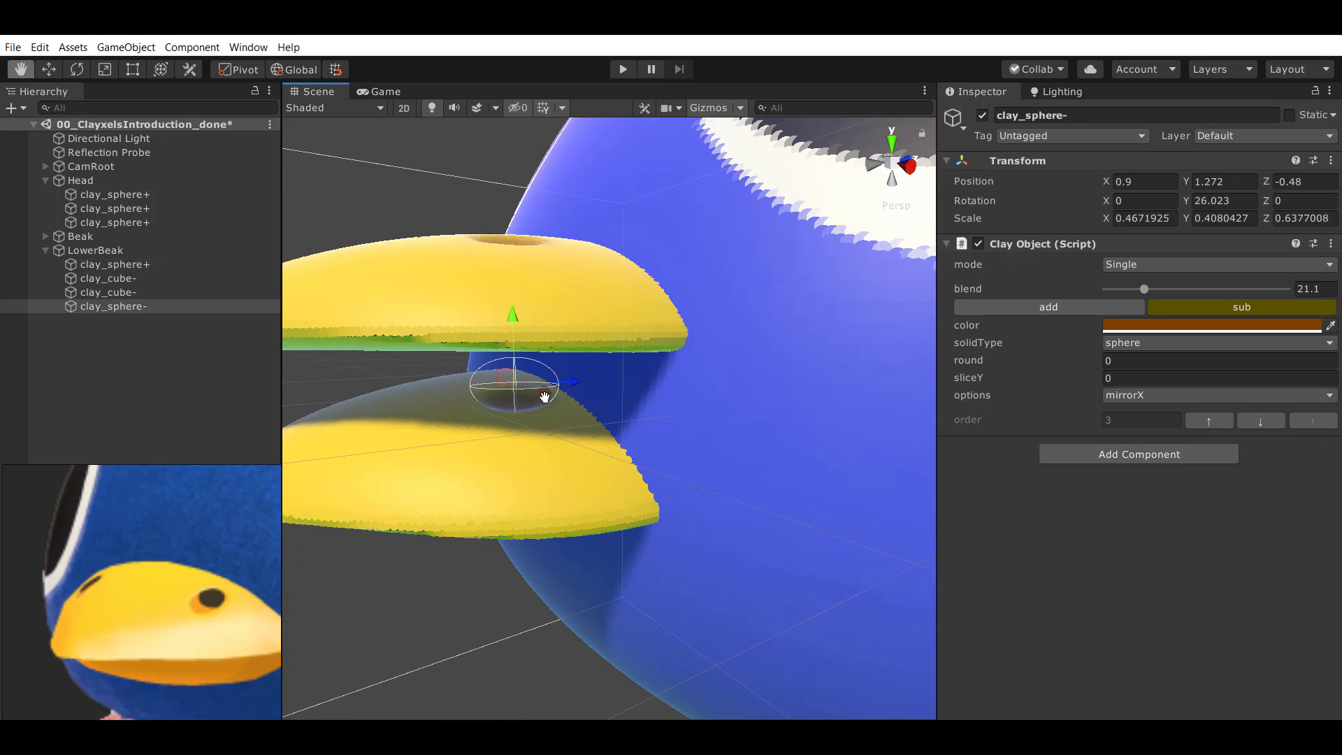
pyautogui.press('Delete')
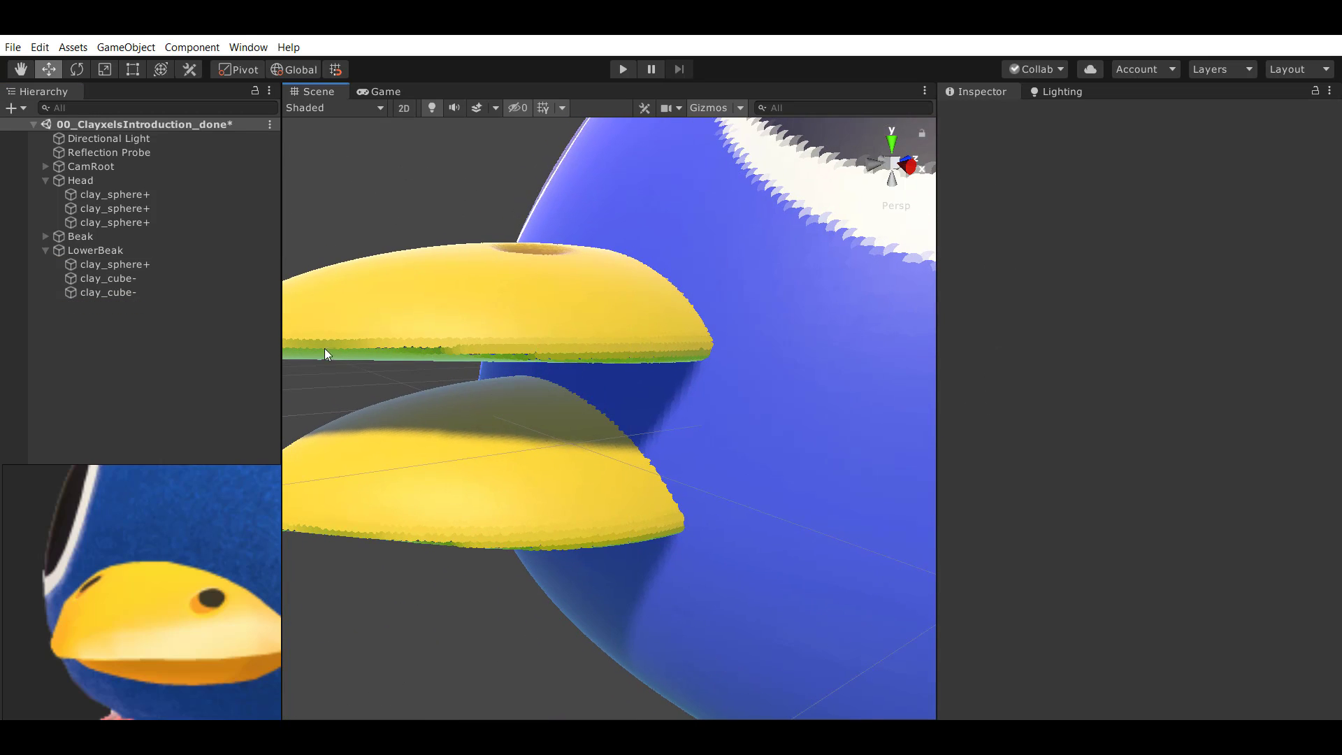
# Flip the LowerBeak container upside down by rotating it to -180° in Z.
pyautogui.click(149, 252)
pyautogui.press('f')
pyautogui.press('e')
pyautogui.moveTo(580, 459); pyautogui.dragTo(630, 482)
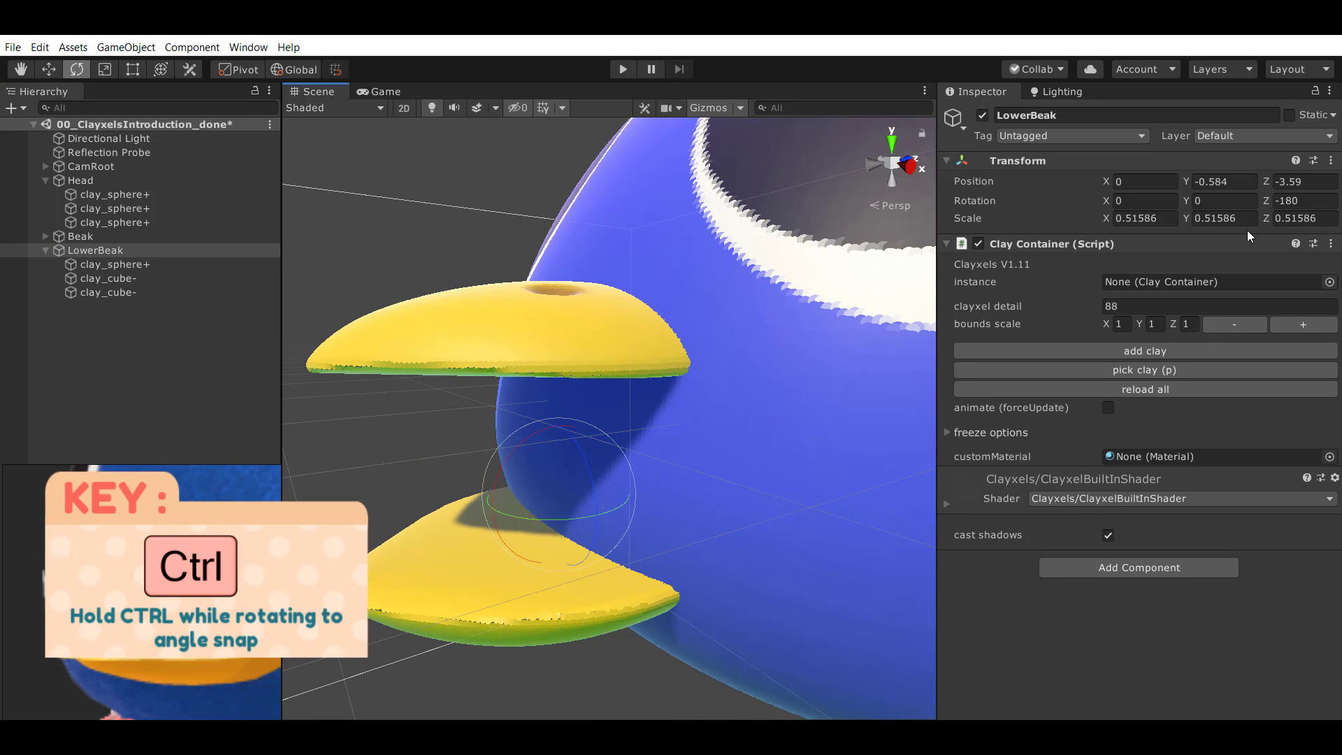
# Raise LowerBeak to about Y 0.432 under the upper beak and scale it uniformly to about 0.452.
pyautogui.keyDown('alt'); pyautogui.moveTo(573, 426); pyautogui.dragTo(597, 274); pyautogui.keyUp('alt')
pyautogui.press('r')
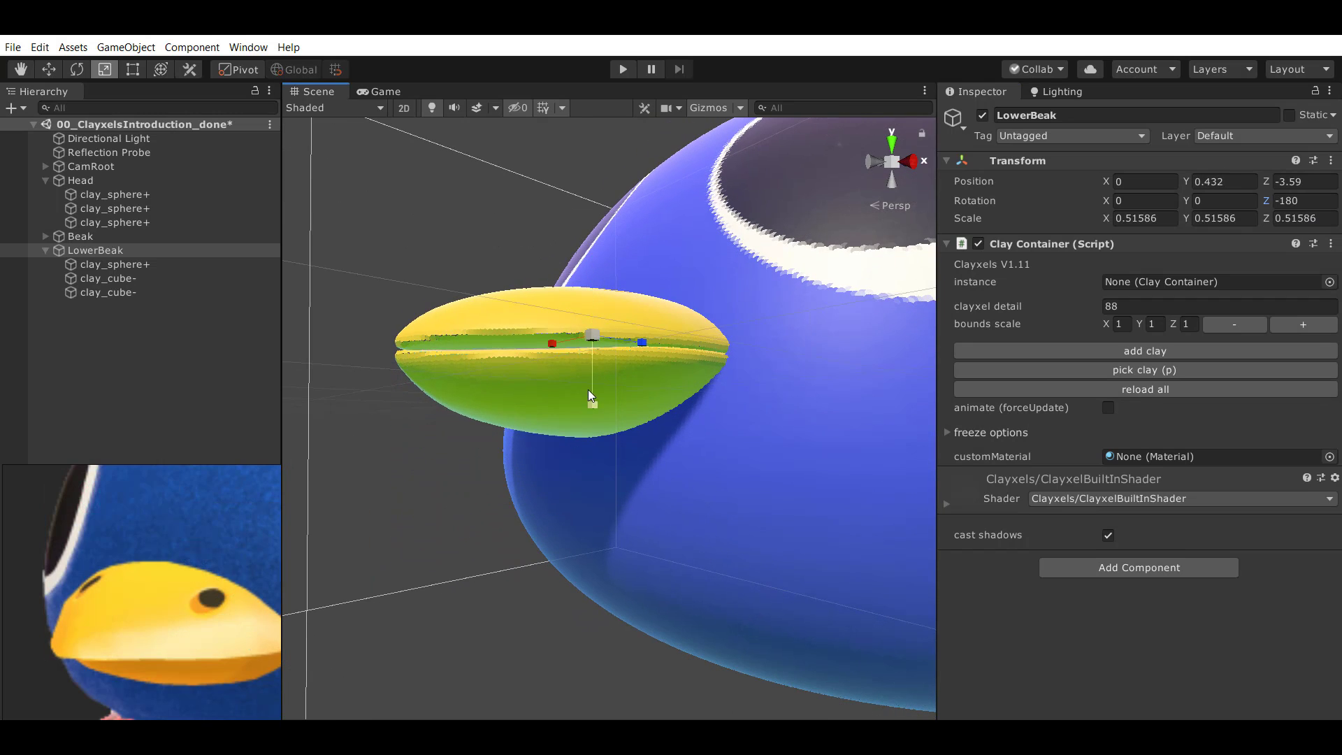
pyautogui.press('w')
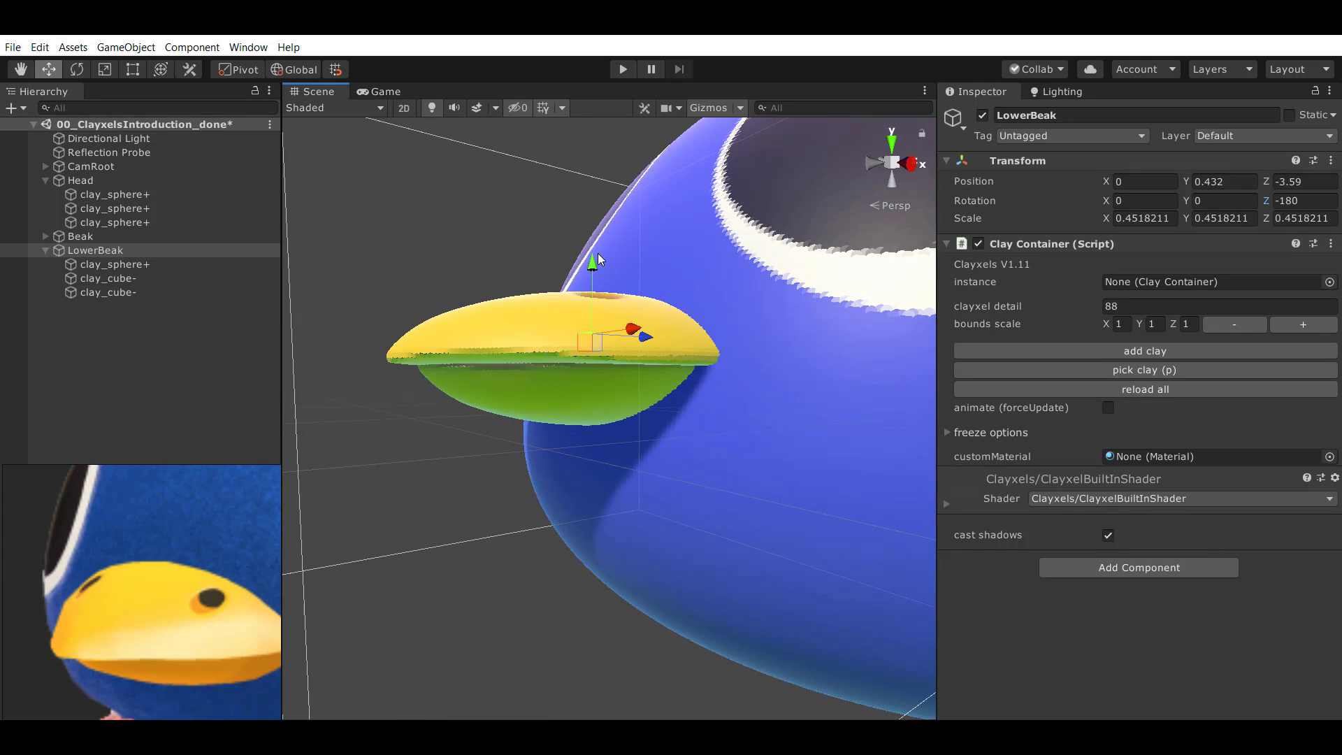
pyautogui.click(599, 255)
pyautogui.click(598, 263)
# Try to stretch the LowerBeak container non-uniformly to about 1.72 in Z, and undo the scaling.
pyautogui.keyDown('alt'); pyautogui.moveTo(595, 265); pyautogui.dragTo(804, 398); pyautogui.keyUp('alt')
pyautogui.keyDown('alt'); pyautogui.moveTo(604, 349); pyautogui.dragTo(590, 429); pyautogui.keyUp('alt')
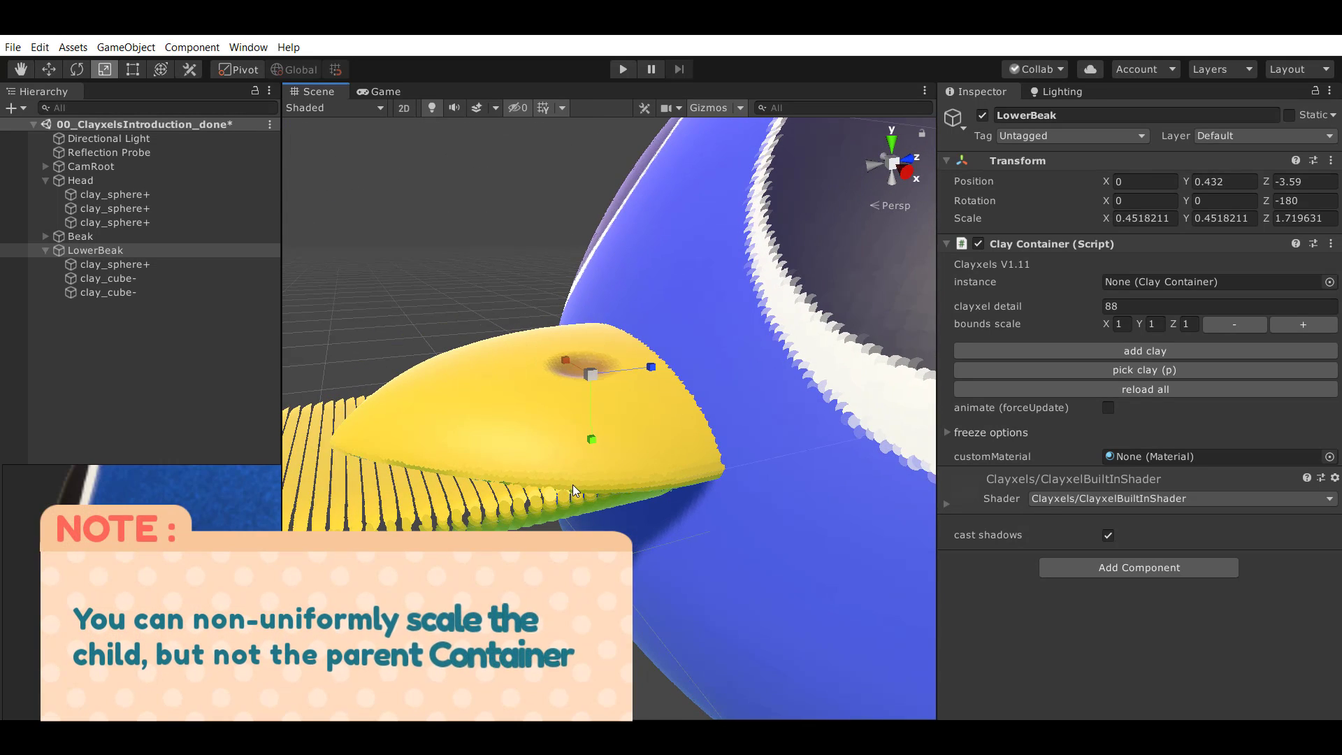
pyautogui.hotkey('ctrl', 'z')
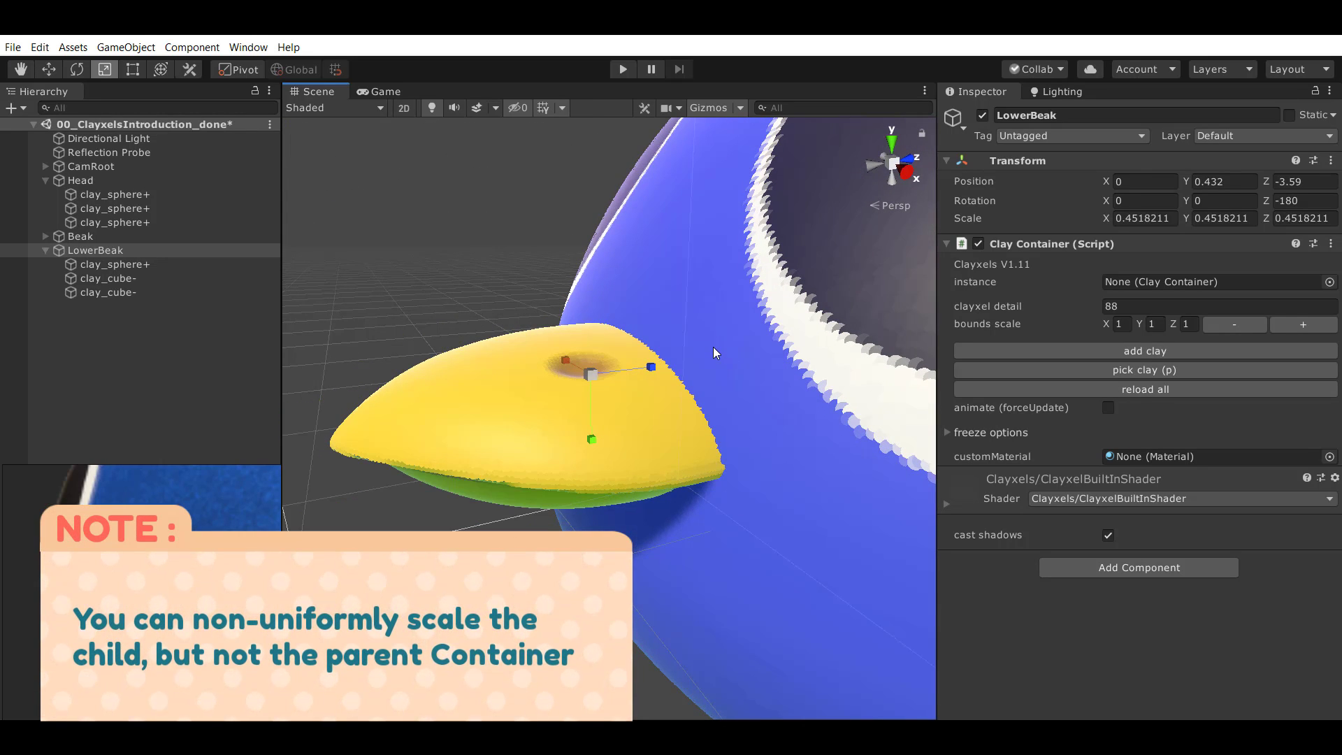
# Select the Beak and LowerBeak containers together and move them forward to Z -3.67.
pyautogui.keyDown('alt'); pyautogui.moveTo(713, 353); pyautogui.dragTo(591, 451); pyautogui.keyUp('alt')
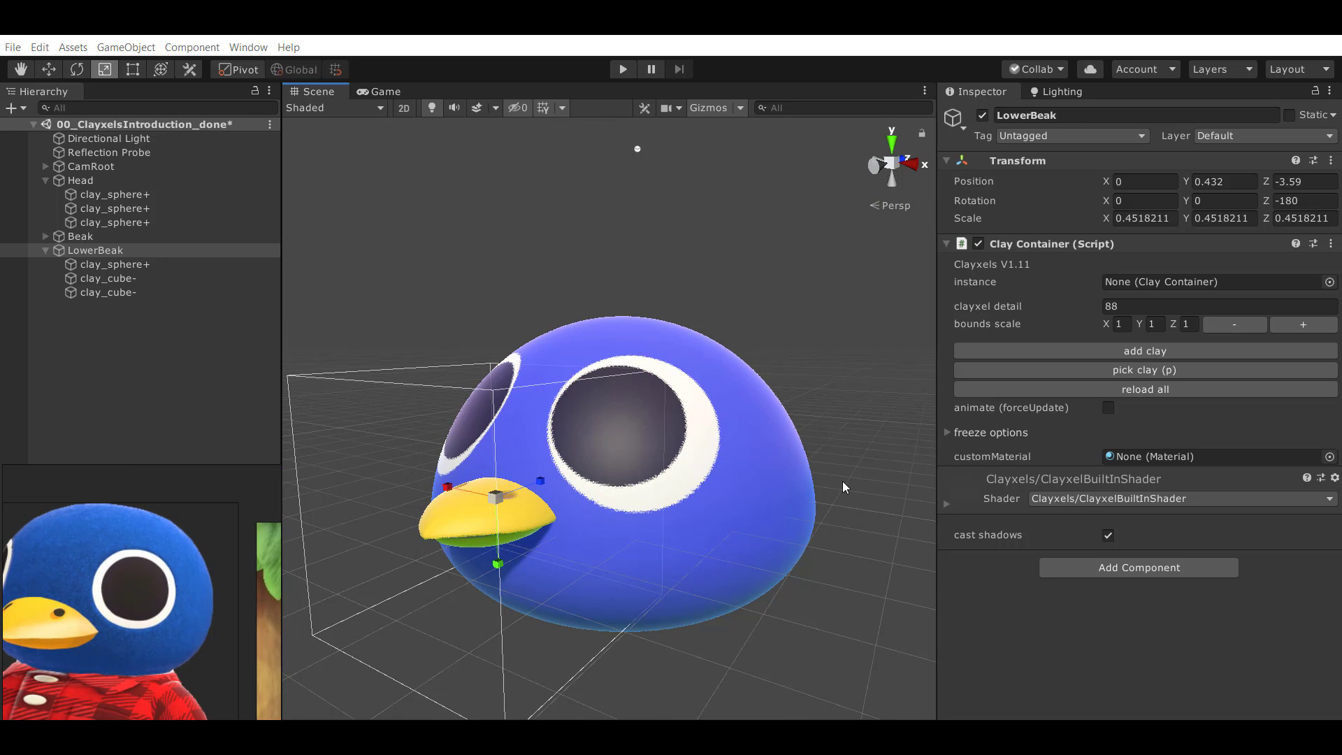
pyautogui.keyDown('alt'); pyautogui.moveTo(724, 445); pyautogui.dragTo(539, 387); pyautogui.keyUp('alt')
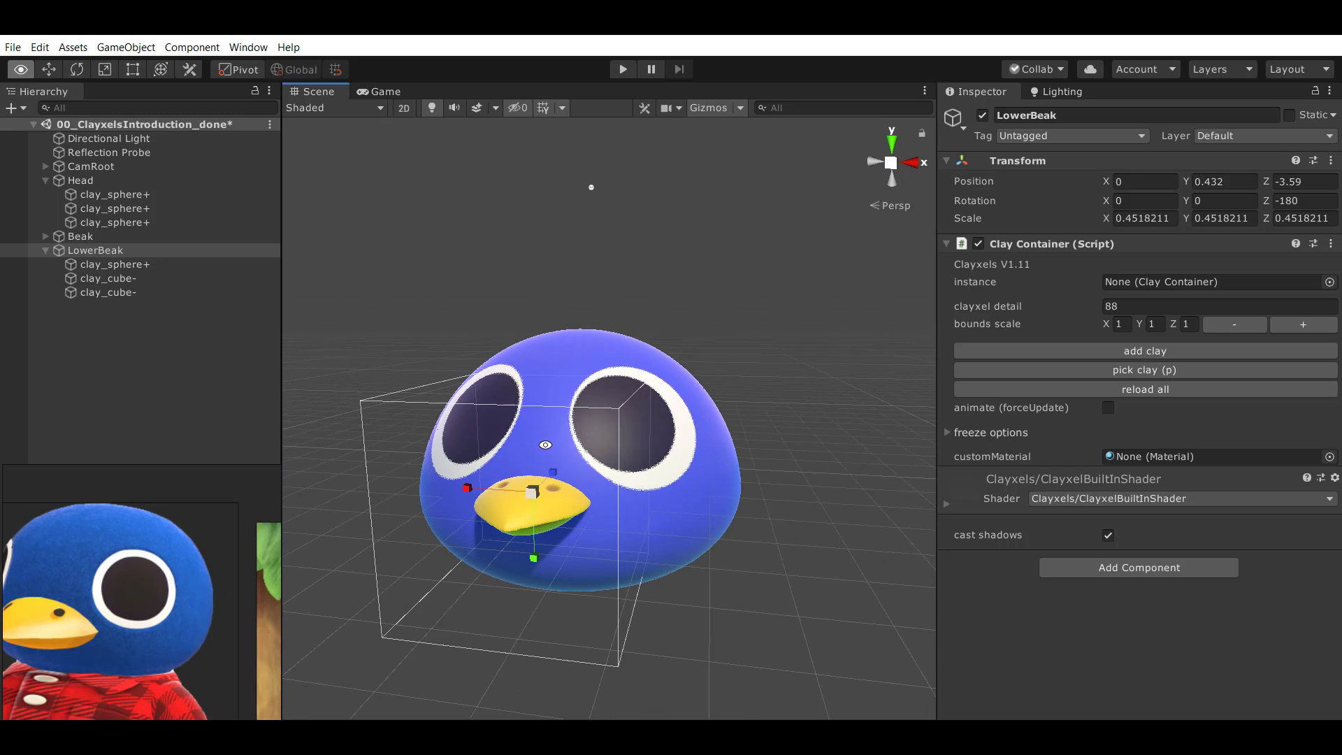
pyautogui.keyDown('alt'); pyautogui.moveTo(546, 445); pyautogui.dragTo(624, 440); pyautogui.keyUp('alt')
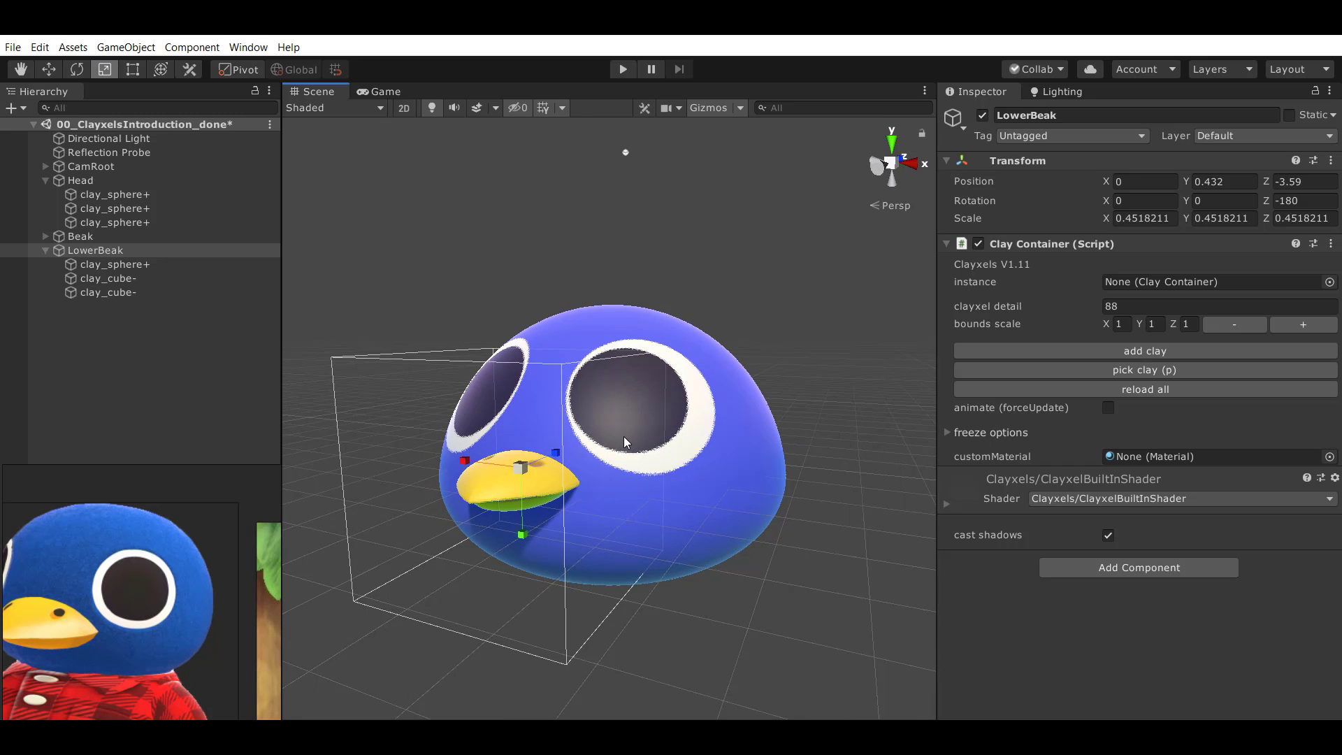
pyautogui.click(45, 250)
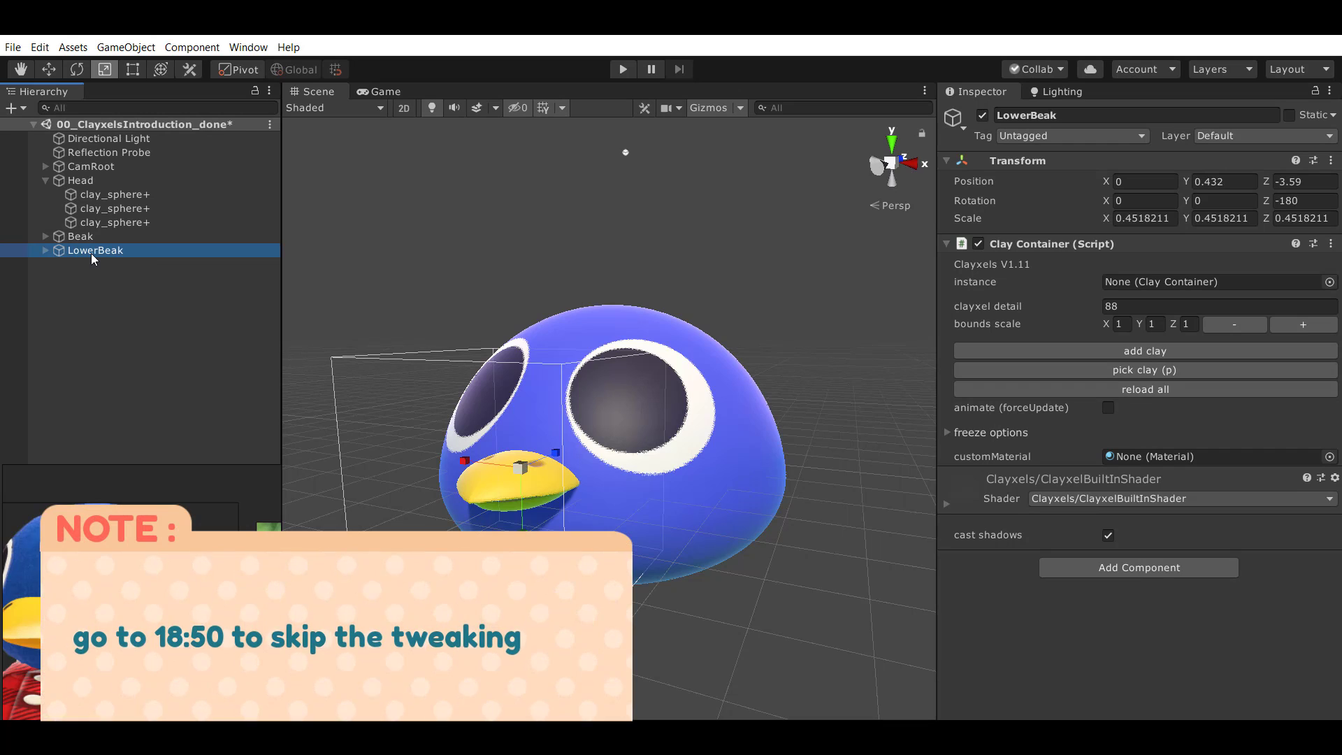
pyautogui.press('w')
pyautogui.keyDown('ctrl'); pyautogui.click(112, 237); pyautogui.keyUp('ctrl')
pyautogui.keyDown('alt'); pyautogui.moveTo(435, 448); pyautogui.dragTo(491, 455); pyautogui.keyUp('alt')
pyautogui.keyDown('alt'); pyautogui.moveTo(491, 455); pyautogui.dragTo(521, 455, button='right'); pyautogui.keyUp('alt')
pyautogui.keyDown('alt'); pyautogui.moveTo(521, 455); pyautogui.dragTo(680, 439); pyautogui.keyUp('alt')
pyautogui.keyDown('alt'); pyautogui.moveTo(680, 439); pyautogui.dragTo(608, 443, button='right'); pyautogui.keyUp('alt')
pyautogui.keyDown('alt'); pyautogui.moveTo(608, 443); pyautogui.dragTo(489, 470); pyautogui.keyUp('alt')
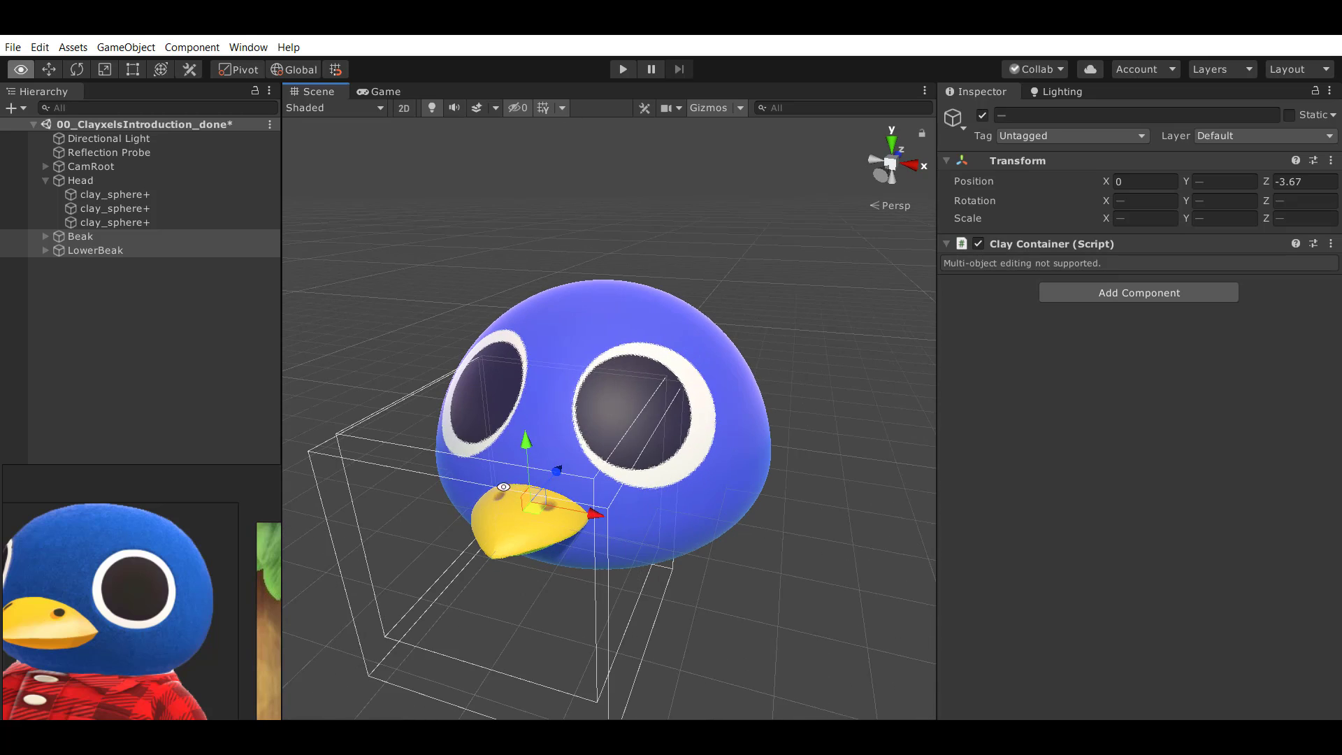
pyautogui.keyDown('alt'); pyautogui.moveTo(489, 469); pyautogui.dragTo(549, 461, button='right'); pyautogui.keyUp('alt')
pyautogui.keyDown('alt'); pyautogui.moveTo(549, 461); pyautogui.dragTo(553, 434); pyautogui.keyUp('alt')
pyautogui.keyDown('alt'); pyautogui.moveTo(554, 435); pyautogui.dragTo(532, 353, button='right'); pyautogui.keyUp('alt')
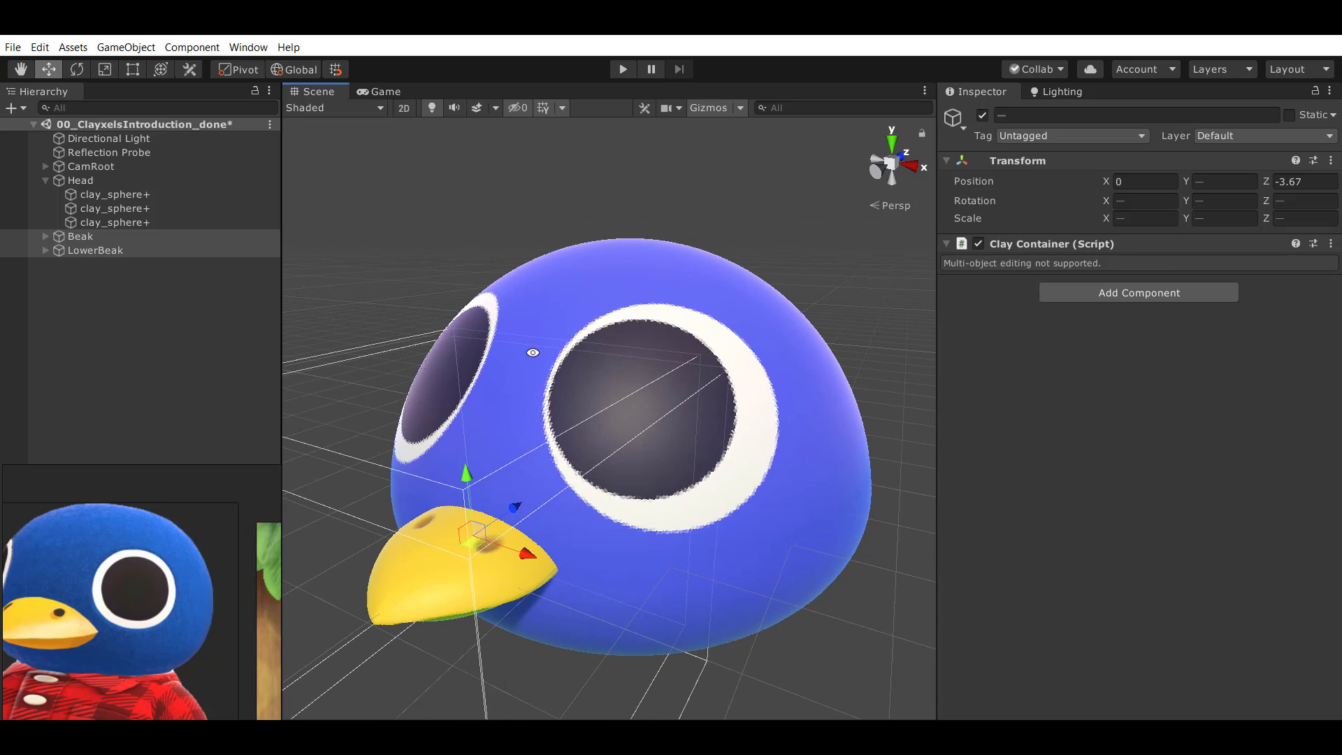
# Flatten the head's main blue sphere to about 6.92 in Y scale and lower it to about Y -0.59.
pyautogui.click(101, 181)
pyautogui.click(174, 199)
pyautogui.click(156, 223)
pyautogui.click(119, 183)
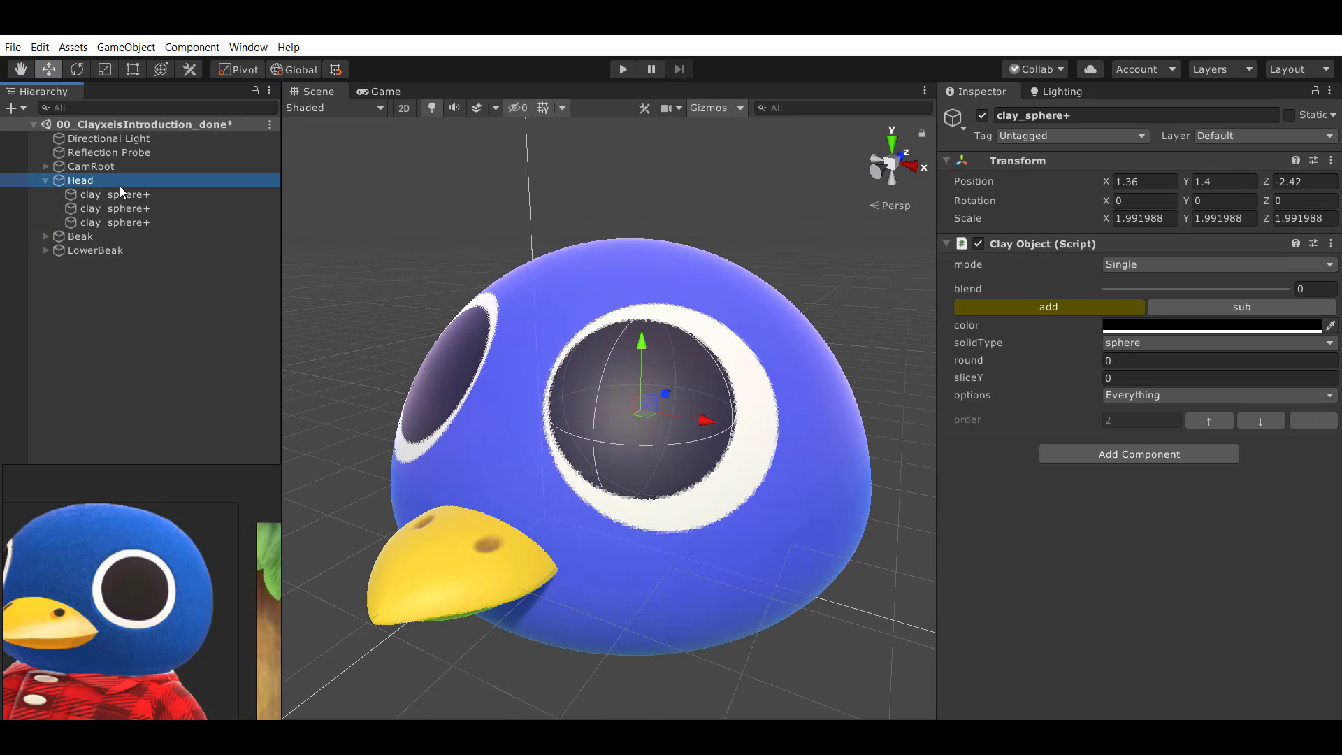
pyautogui.keyDown('alt'); pyautogui.moveTo(519, 325); pyautogui.dragTo(676, 329); pyautogui.keyUp('alt')
pyautogui.click(144, 193)
pyautogui.click(155, 222)
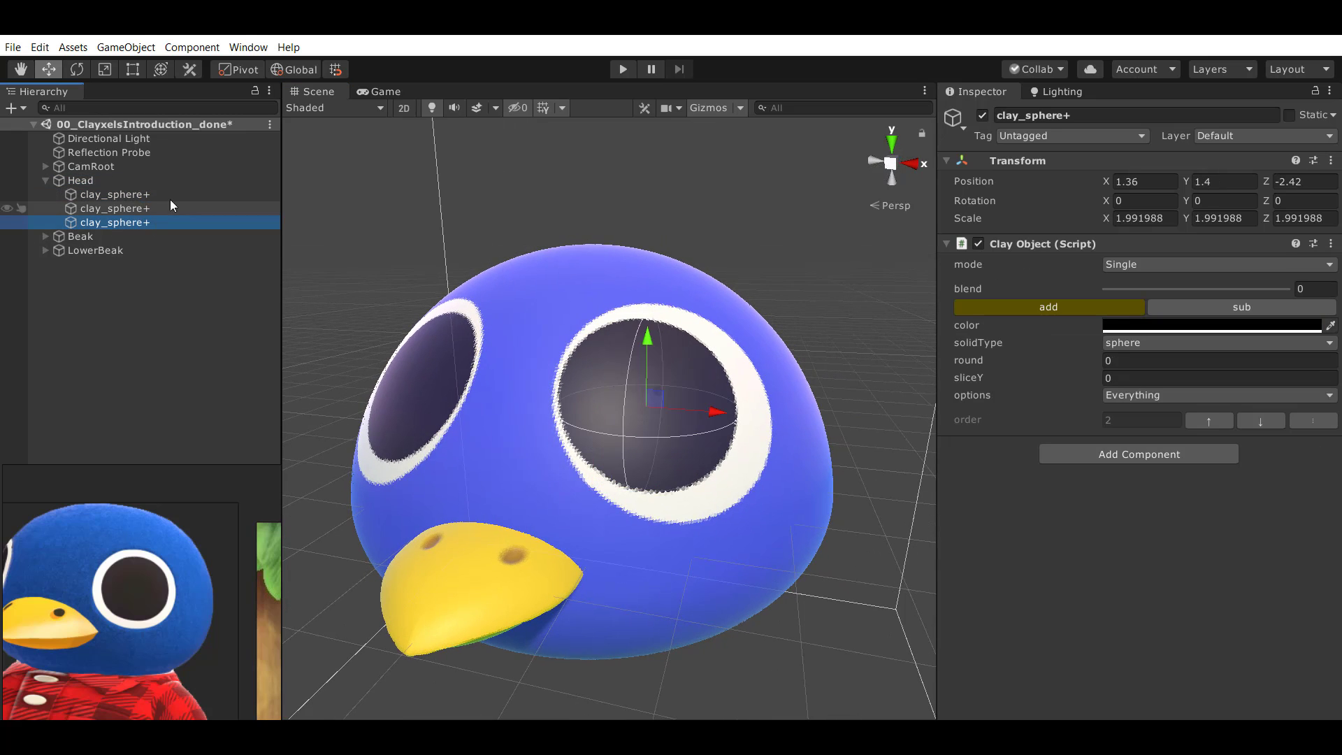
pyautogui.click(170, 195)
pyautogui.press('f')
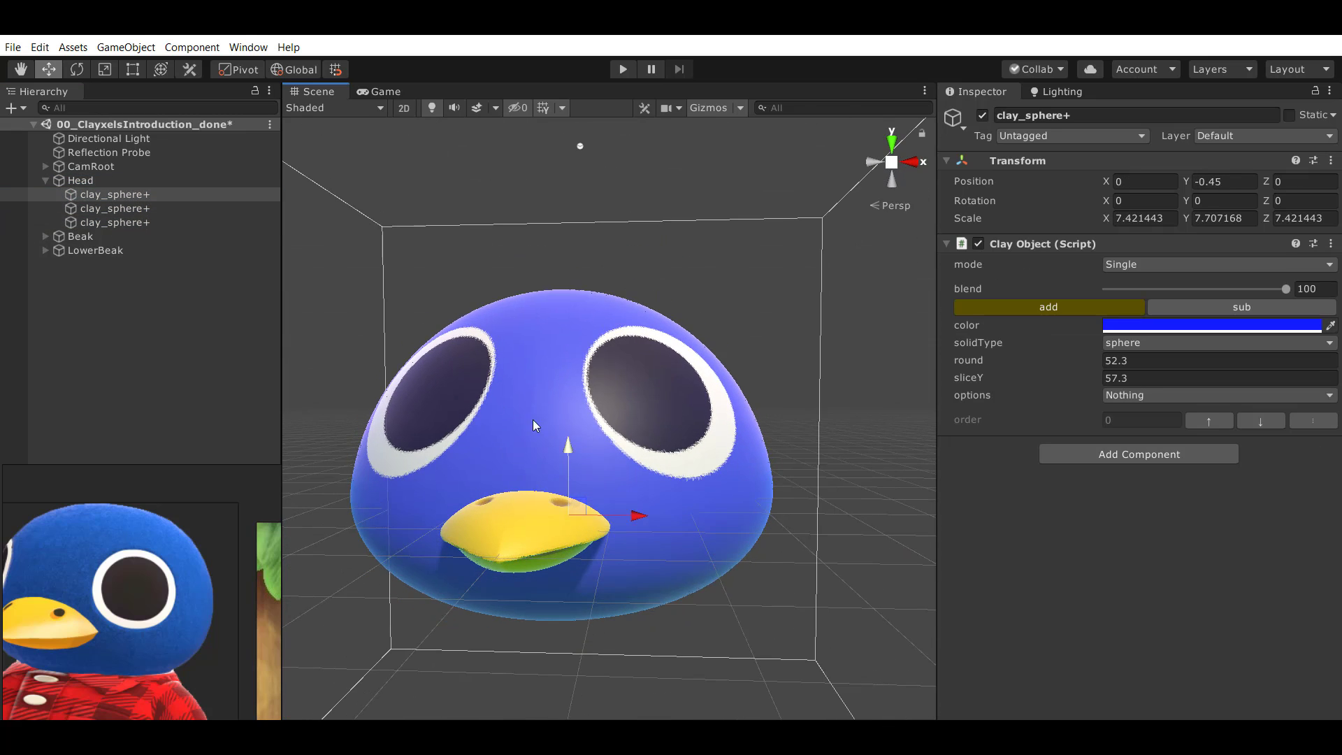
pyautogui.click(127, 206)
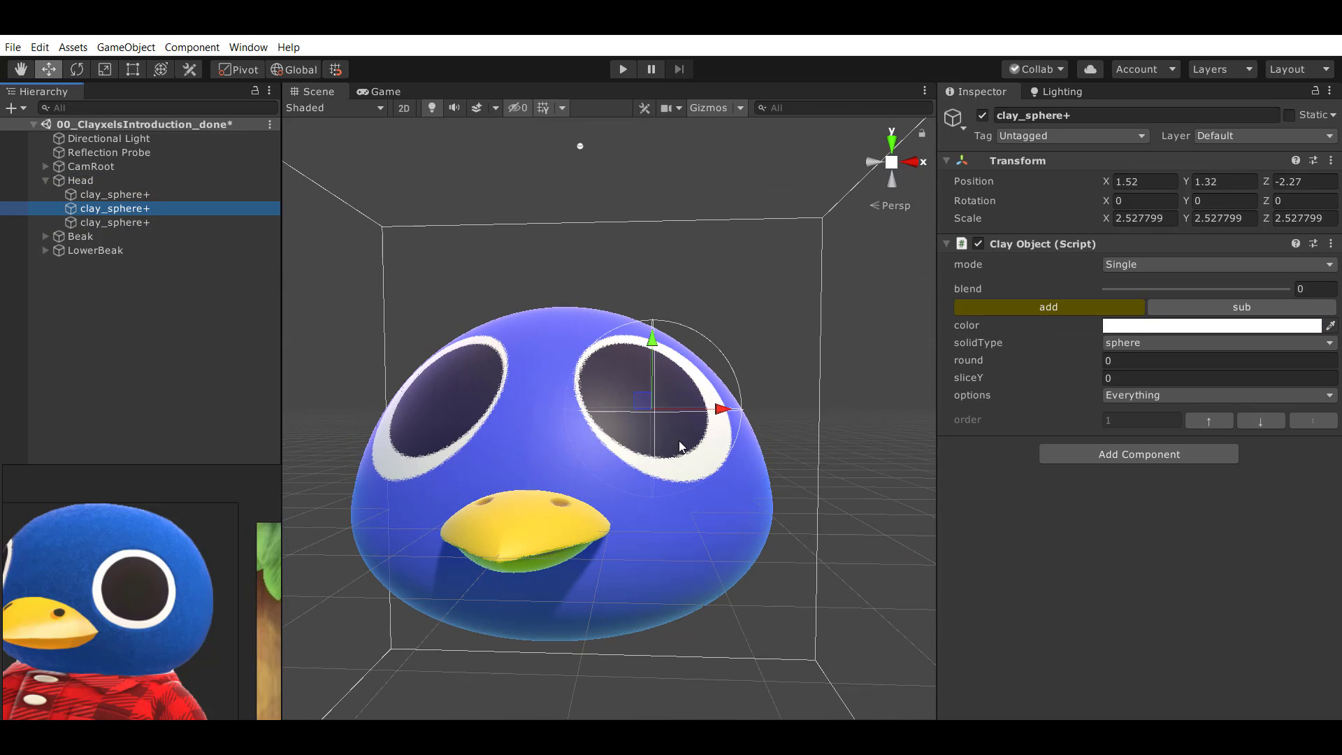
pyautogui.click(120, 195)
pyautogui.keyDown('alt'); pyautogui.moveTo(427, 360); pyautogui.dragTo(500, 362); pyautogui.keyUp('alt')
pyautogui.keyDown('alt'); pyautogui.moveTo(749, 397); pyautogui.dragTo(661, 402); pyautogui.keyUp('alt')
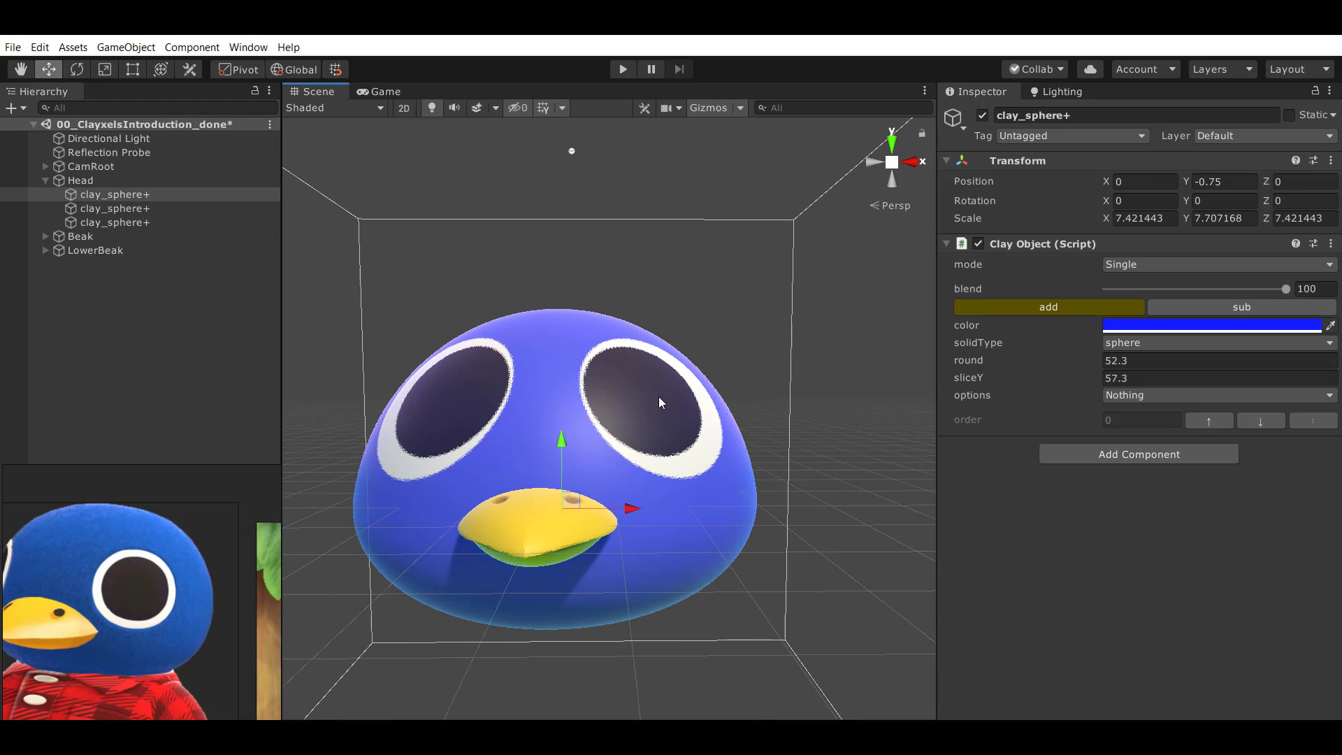
pyautogui.moveTo(561, 441); pyautogui.dragTo(559, 430)
# Deactivate the white and black eye spheres inside the Head container.
pyautogui.click(153, 204)
pyautogui.keyDown('shift'); pyautogui.click(146, 217); pyautogui.keyUp('shift')
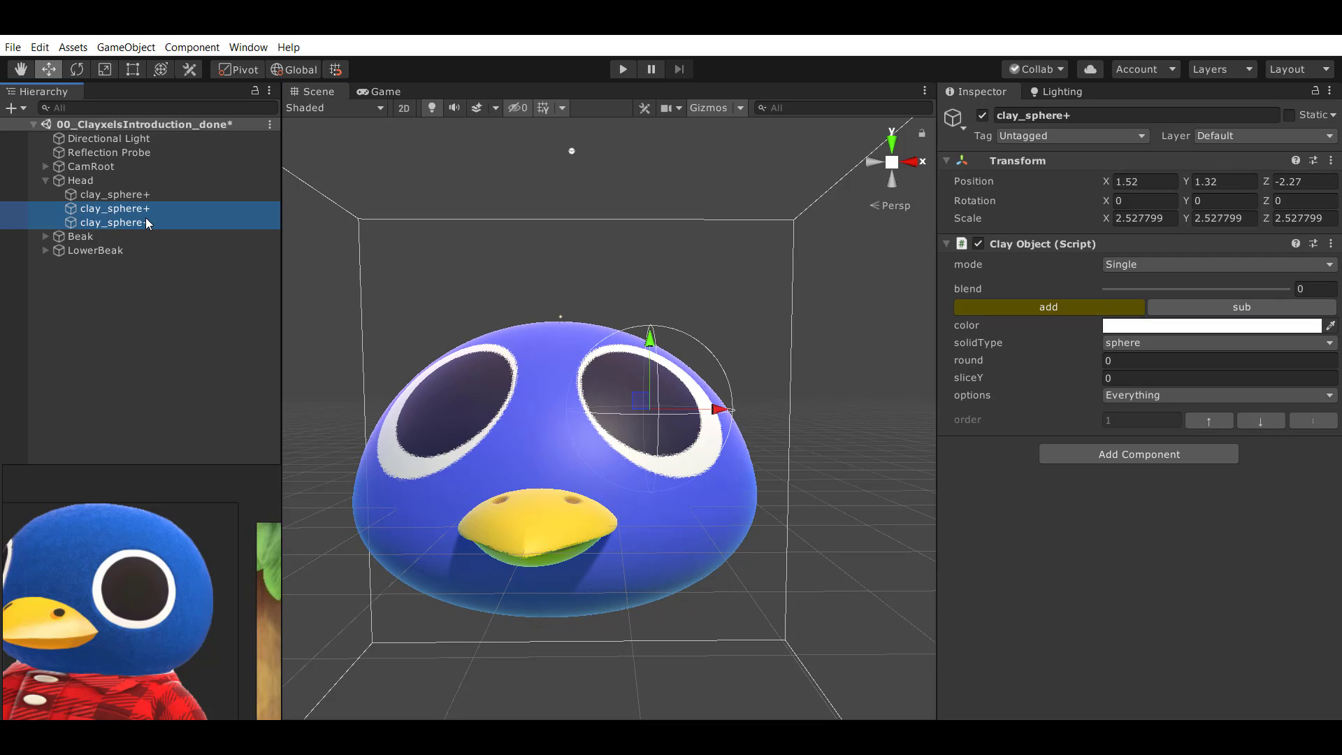
pyautogui.hotkey('alt', 'shift', 'a')
# Narrow the blue head sphere to about 6.77 in X and 6.4 in Z scale, repositioned at Y -0.32, Z -0.24.
pyautogui.click(148, 197)
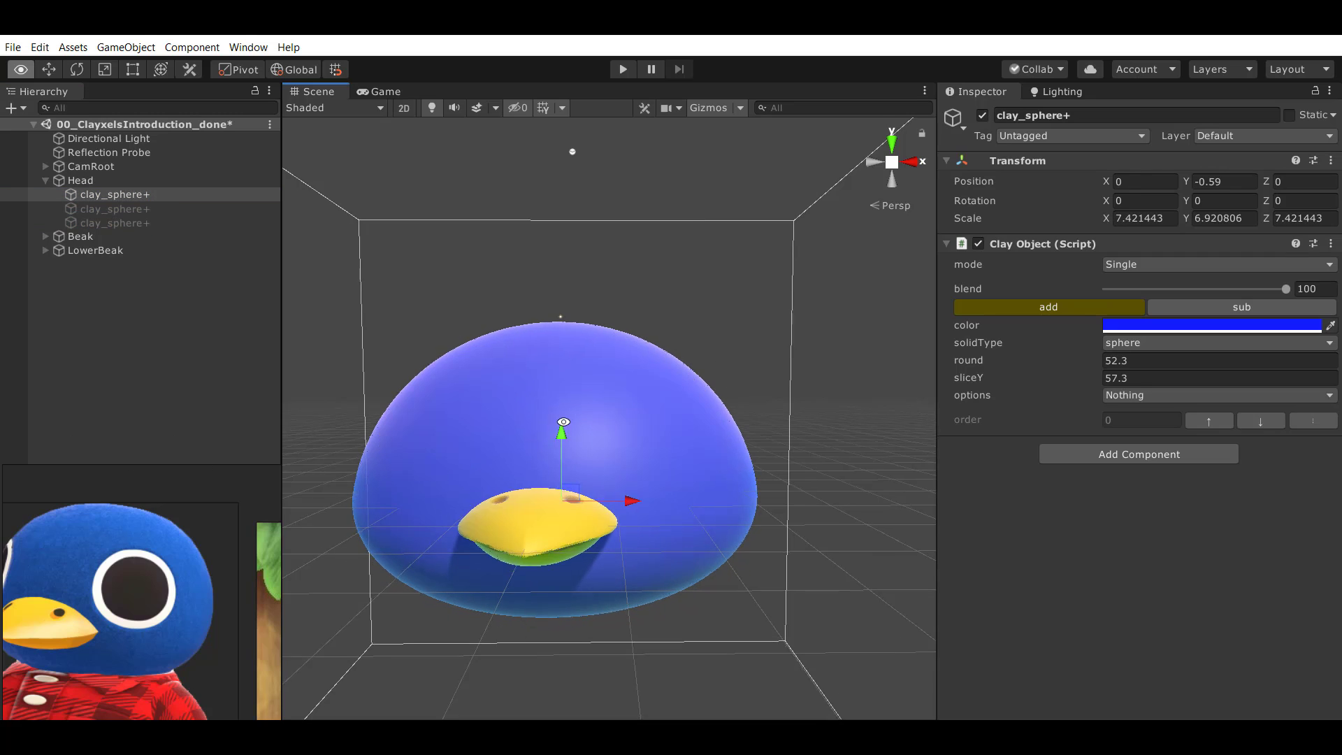
pyautogui.press('r')
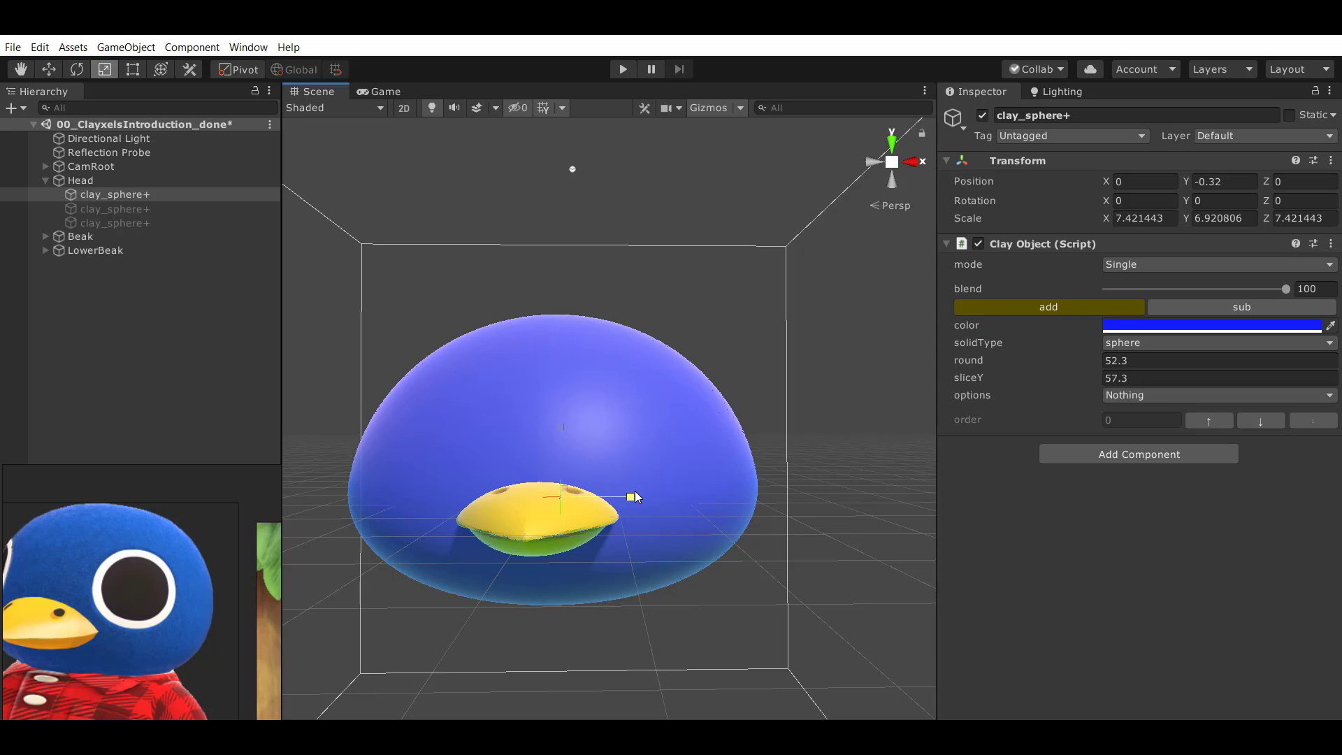
pyautogui.moveTo(635, 491); pyautogui.dragTo(531, 468)
pyautogui.keyDown('alt'); pyautogui.moveTo(727, 437); pyautogui.dragTo(639, 440); pyautogui.keyUp('alt')
pyautogui.moveTo(699, 475); pyautogui.dragTo(656, 488, button='middle')
pyautogui.moveTo(655, 488); pyautogui.dragTo(639, 481)
pyautogui.press('w')
pyautogui.keyDown('alt'); pyautogui.moveTo(578, 447); pyautogui.dragTo(724, 430); pyautogui.keyUp('alt')
pyautogui.scroll(3, 723, 430)
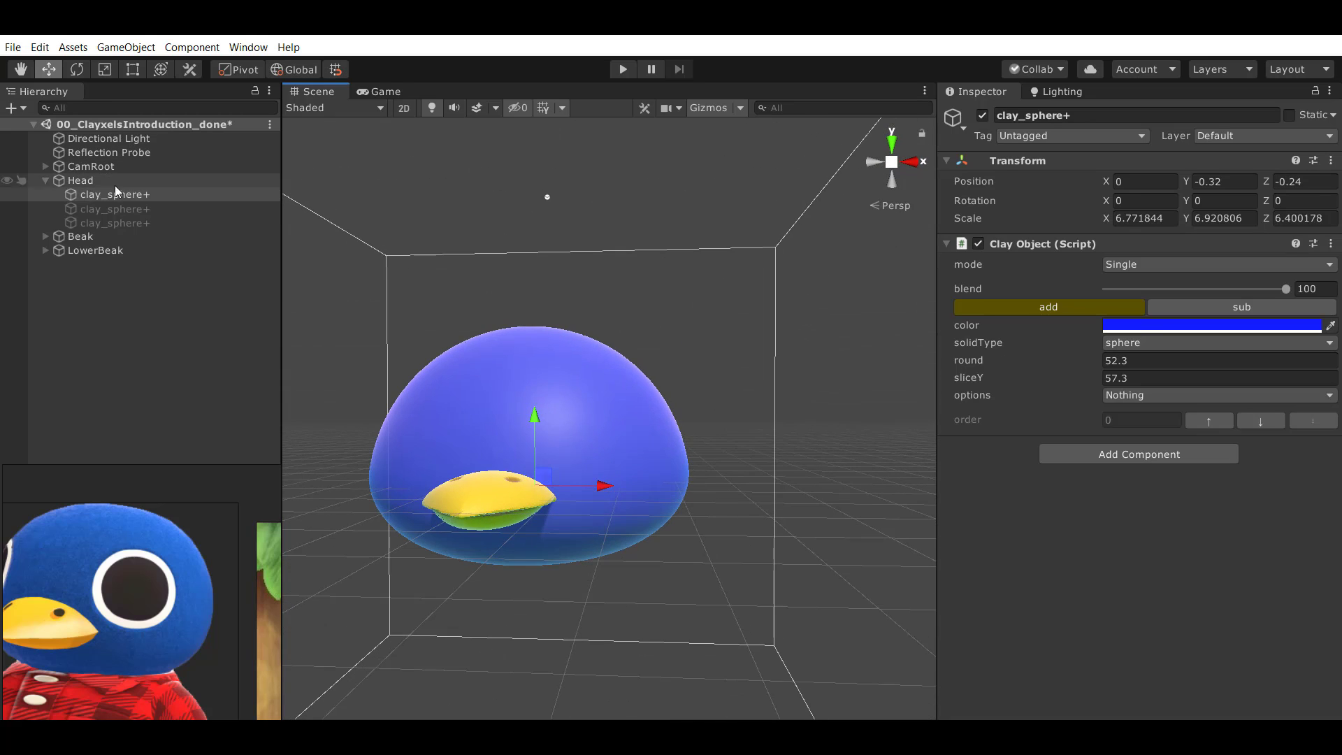
# Reactivate both eye spheres in the Head container.
pyautogui.click(124, 209)
pyautogui.keyDown('shift'); pyautogui.click(133, 225); pyautogui.keyUp('shift')
pyautogui.hotkey('alt', 'shift', 'a')
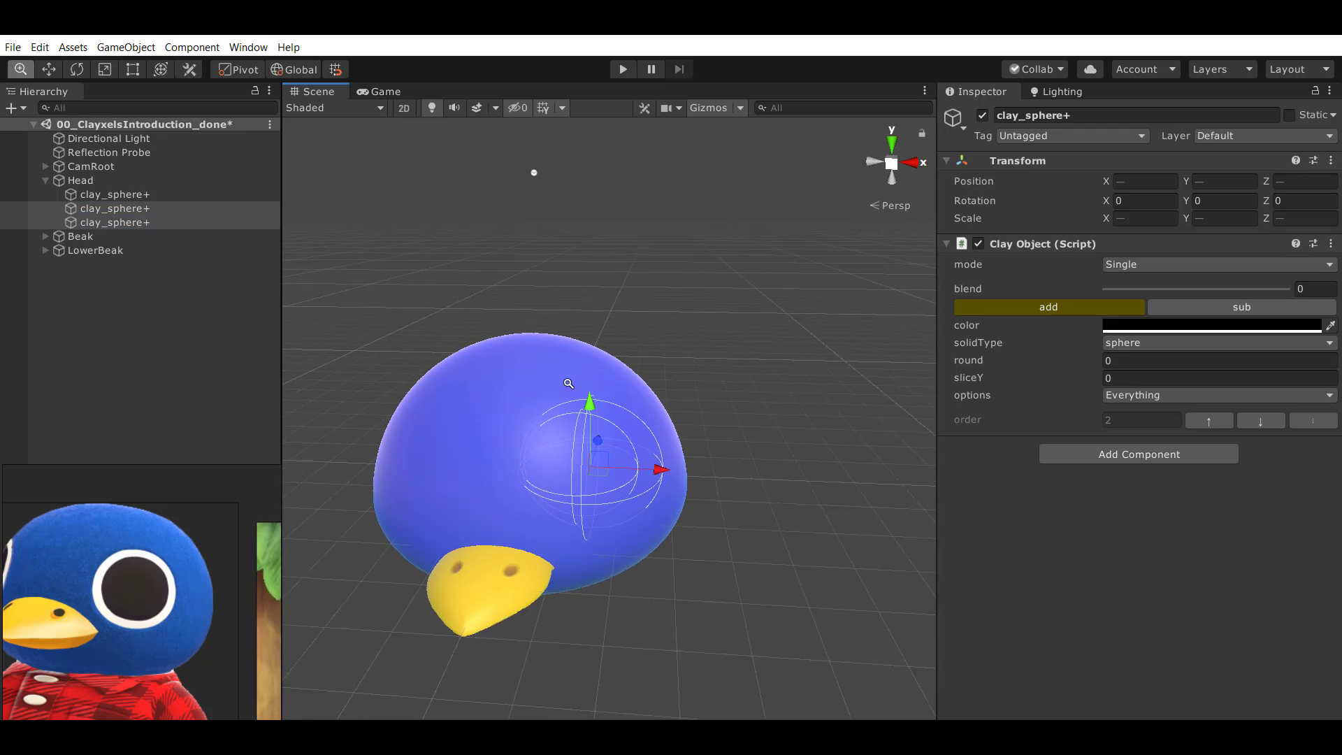
pyautogui.click(115, 222)
pyautogui.hotkey('ctrl', 'd')
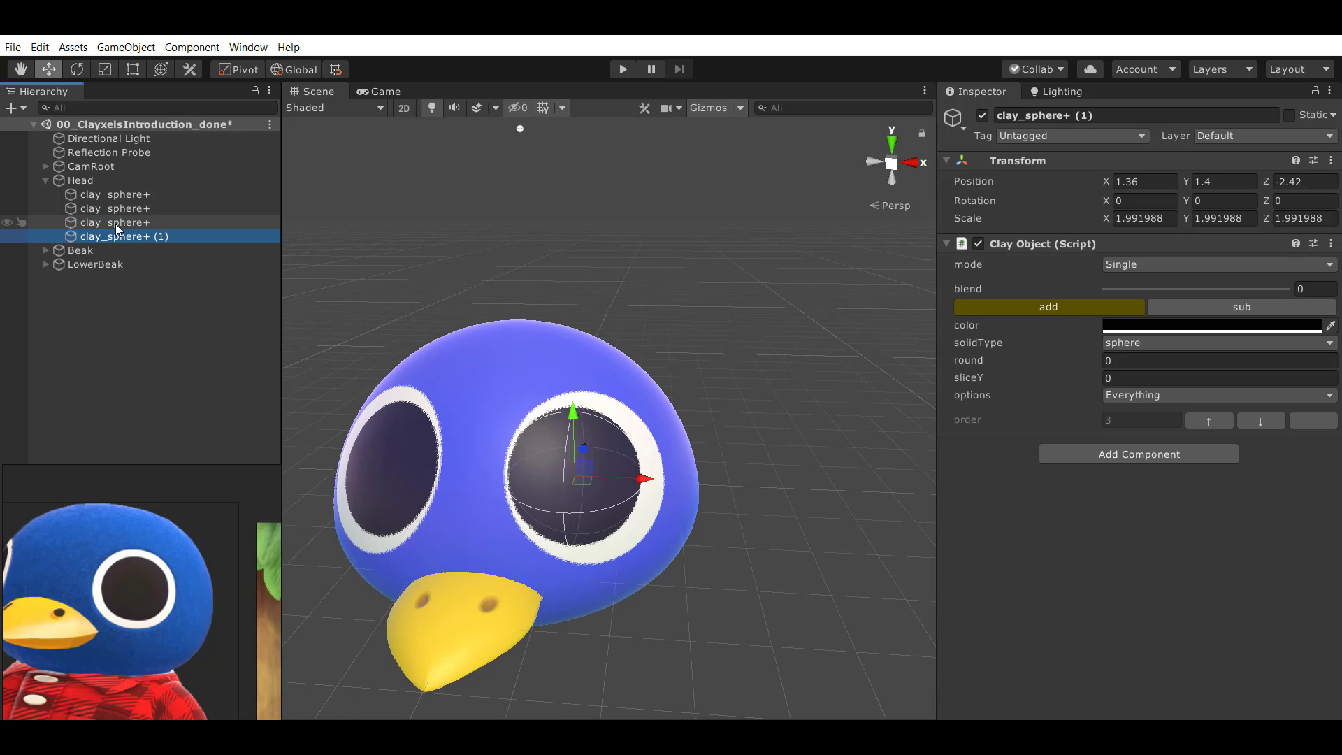
pyautogui.press('Delete')
# Reposition the white and black eye spheres together to fit the reshaped head.
pyautogui.click(133, 211)
pyautogui.keyDown('shift'); pyautogui.click(136, 225); pyautogui.keyUp('shift')
pyautogui.keyDown('alt'); pyautogui.moveTo(518, 450); pyautogui.dragTo(597, 502); pyautogui.keyUp('alt')
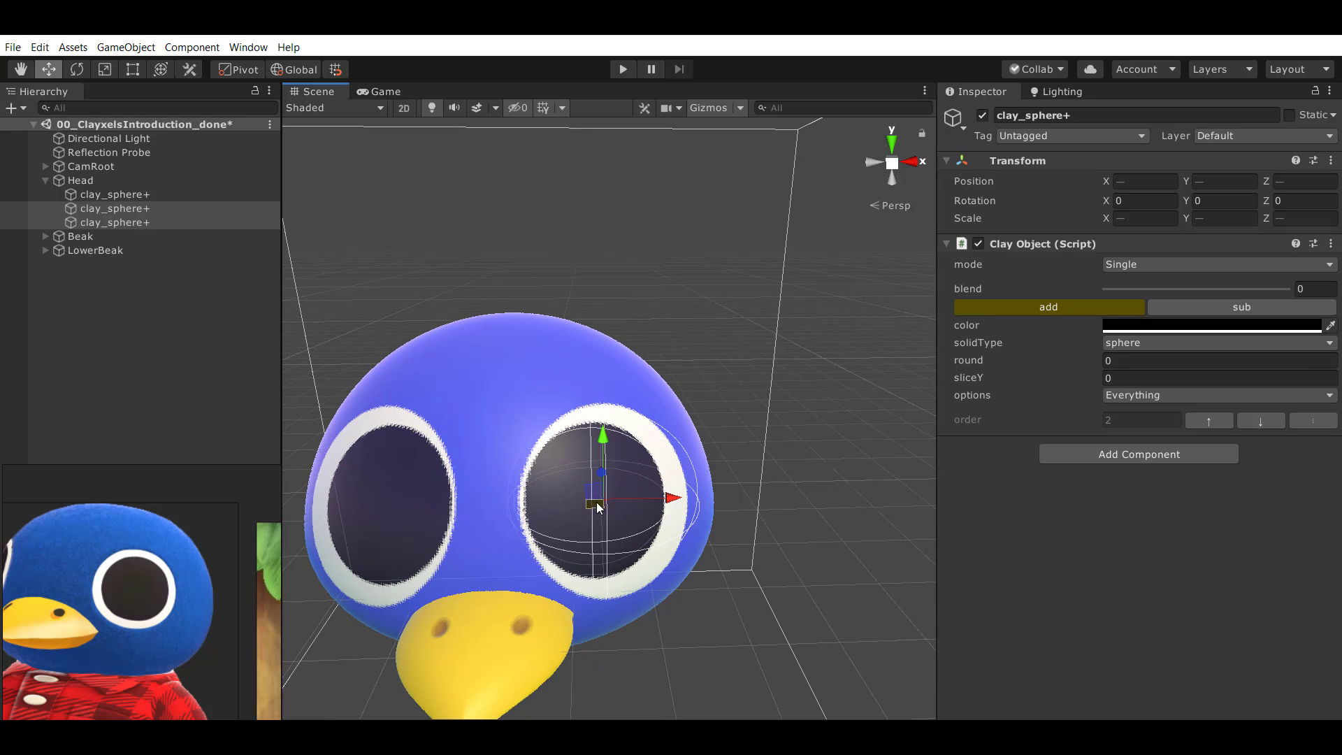
pyautogui.click(158, 225)
pyautogui.keyDown('alt'); pyautogui.moveTo(549, 460); pyautogui.dragTo(435, 369); pyautogui.keyUp('alt')
pyautogui.keyDown('ctrl'); pyautogui.click(115, 209); pyautogui.keyUp('ctrl')
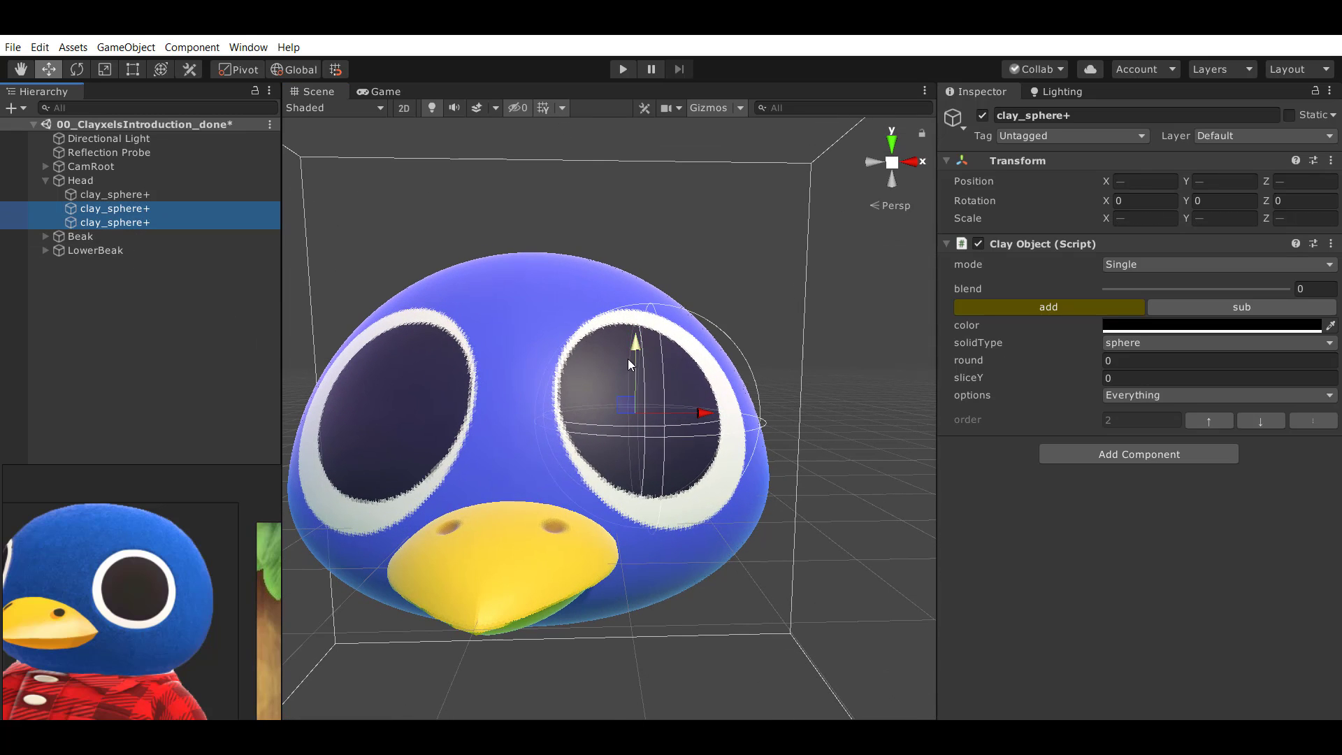
pyautogui.moveTo(643, 351); pyautogui.dragTo(427, 395)
# Move the Beak and LowerBeak containers together back into the front of the head.
pyautogui.click(116, 250)
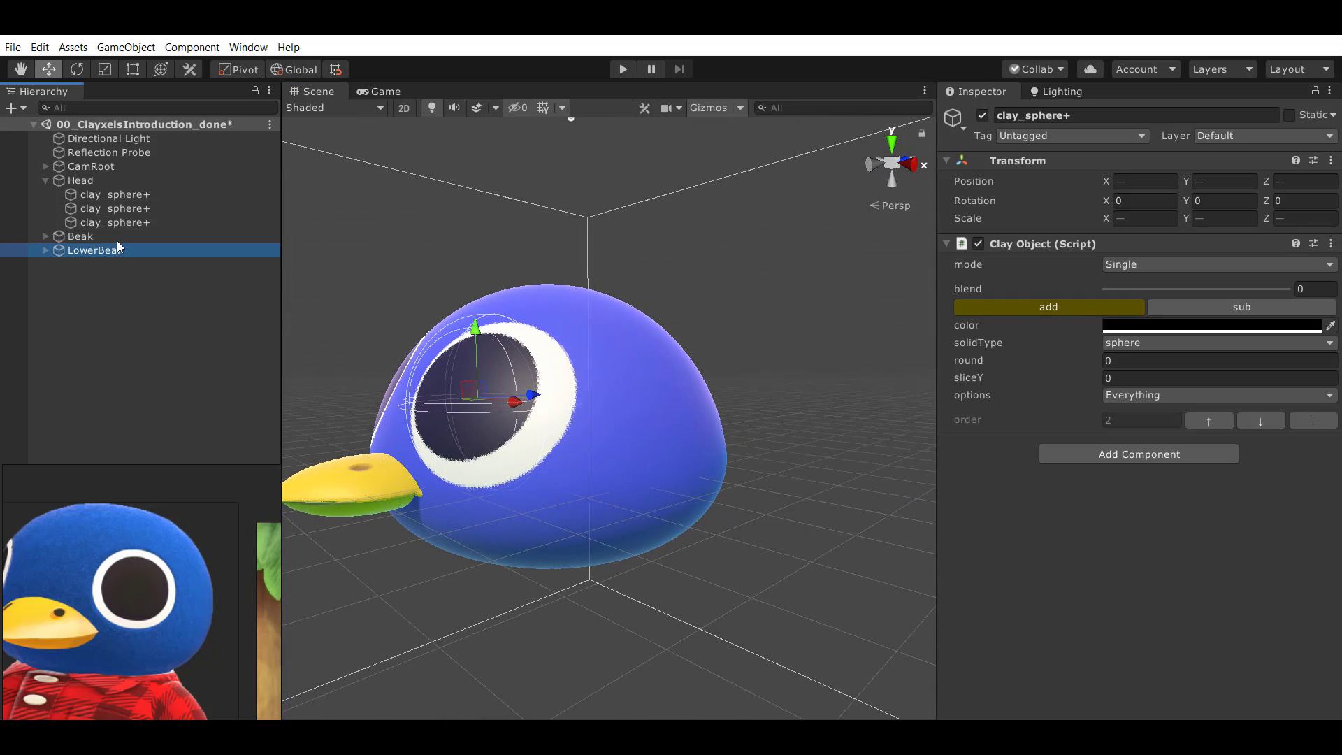
pyautogui.keyDown('shift'); pyautogui.click(113, 238); pyautogui.keyUp('shift')
pyautogui.keyDown('alt'); pyautogui.moveTo(615, 447); pyautogui.dragTo(454, 450); pyautogui.keyUp('alt')
pyautogui.scroll(3, 452, 449)
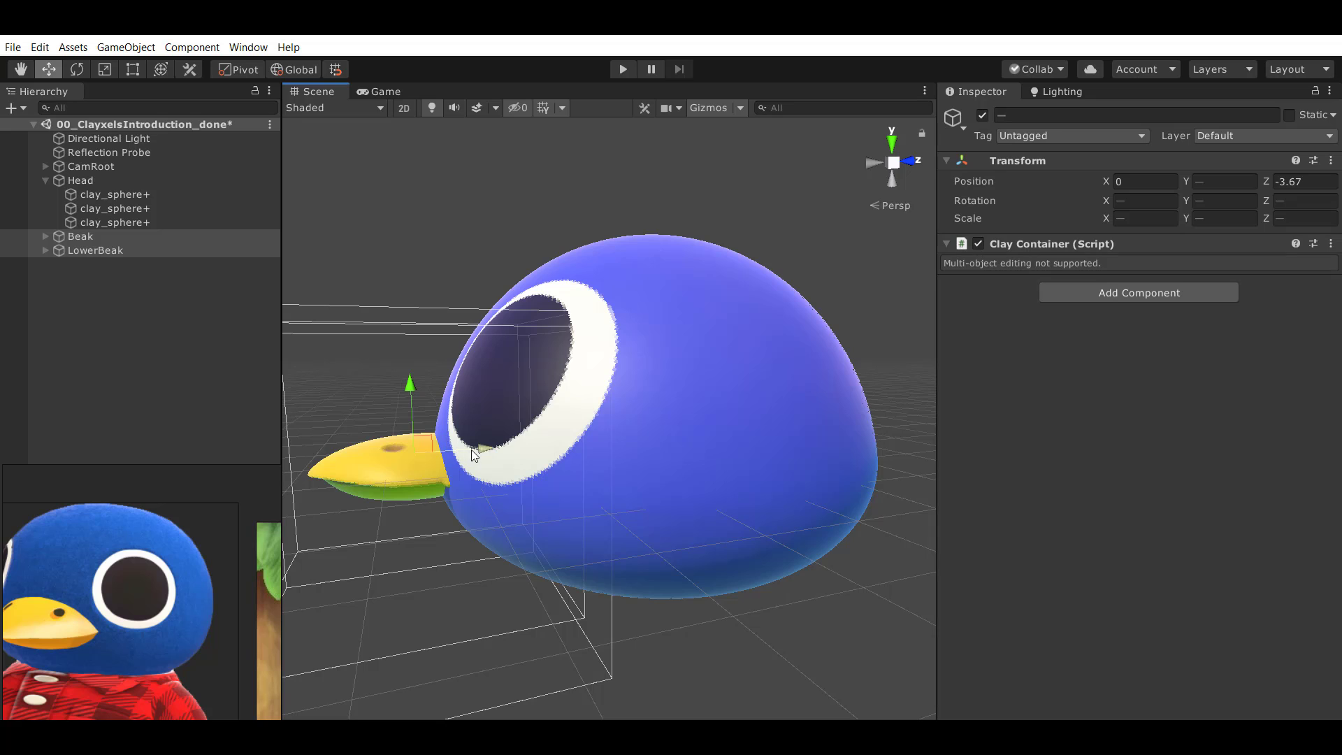
pyautogui.click(464, 247)
pyautogui.scroll(-3, 463, 247)
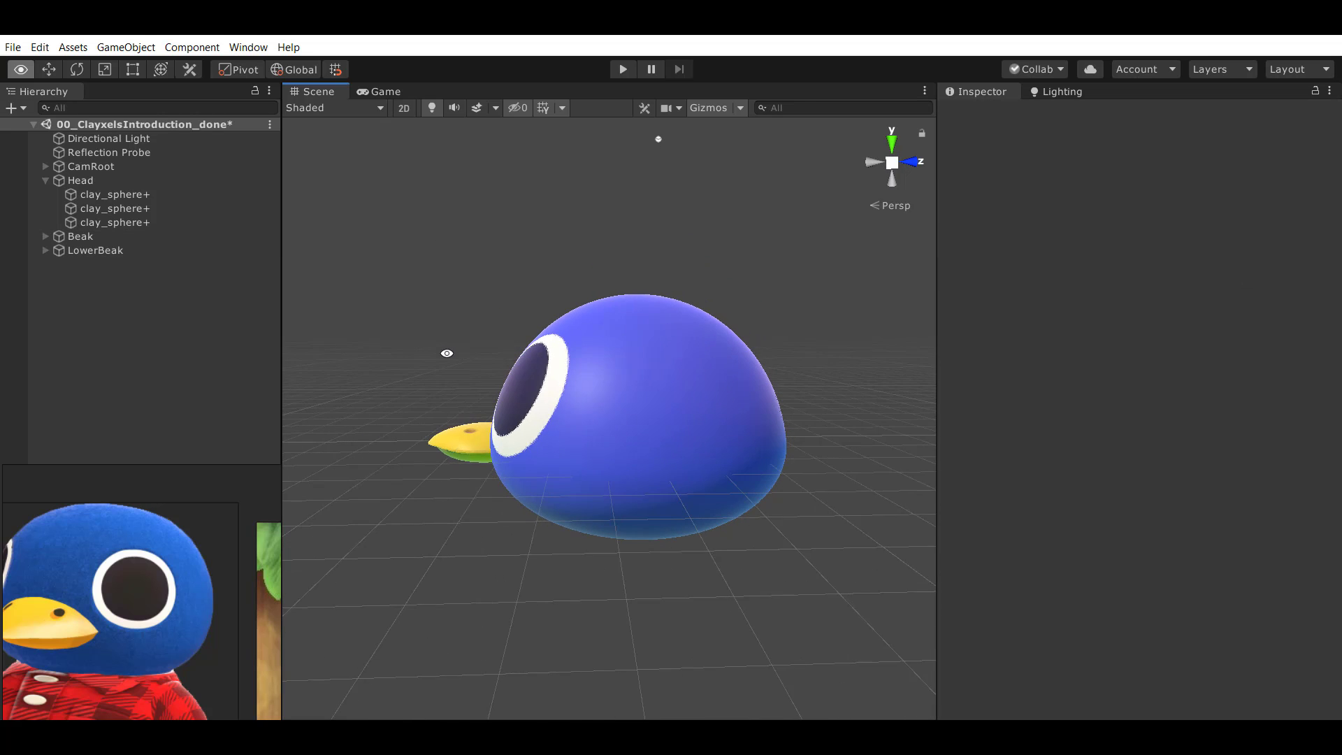
# Compare the head from several angles with the reference pictures, and examine the orange on the character's head.
pyautogui.keyDown('alt'); pyautogui.moveTo(447, 354); pyautogui.dragTo(637, 425); pyautogui.keyUp('alt')
pyautogui.keyDown('alt'); pyautogui.scroll(4, 637, 426); pyautogui.keyUp('alt')
pyautogui.moveTo(728, 347); pyautogui.dragTo(654, 350, button='middle')
pyautogui.scroll(-3, 447, 454)
pyautogui.scroll(-2, 210, 559)
pyautogui.moveTo(199, 608); pyautogui.dragTo(205, 578, button='middle')
pyautogui.scroll(-2, 140, 637)
pyautogui.moveTo(140, 636); pyautogui.dragTo(84, 594, button='middle')
pyautogui.moveTo(271, 570); pyautogui.dragTo(129, 582, button='middle')
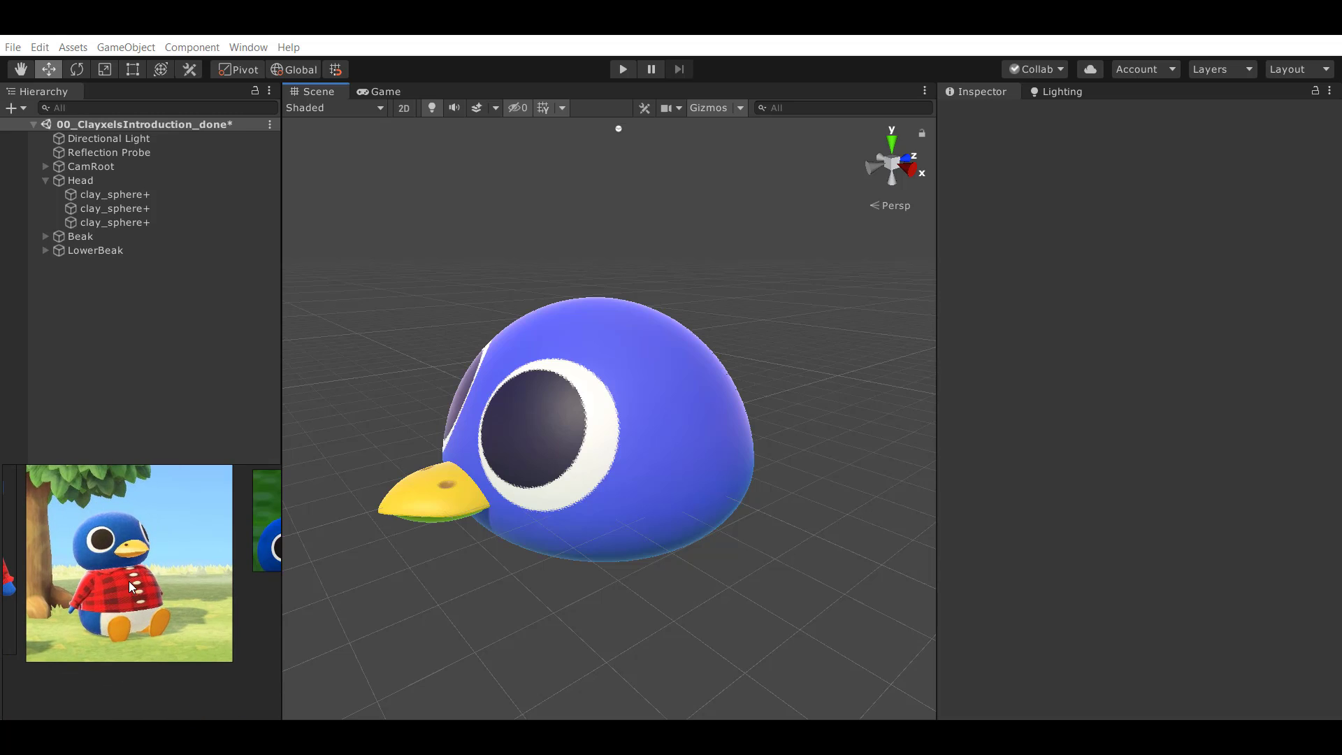
pyautogui.scroll(5, 135, 571)
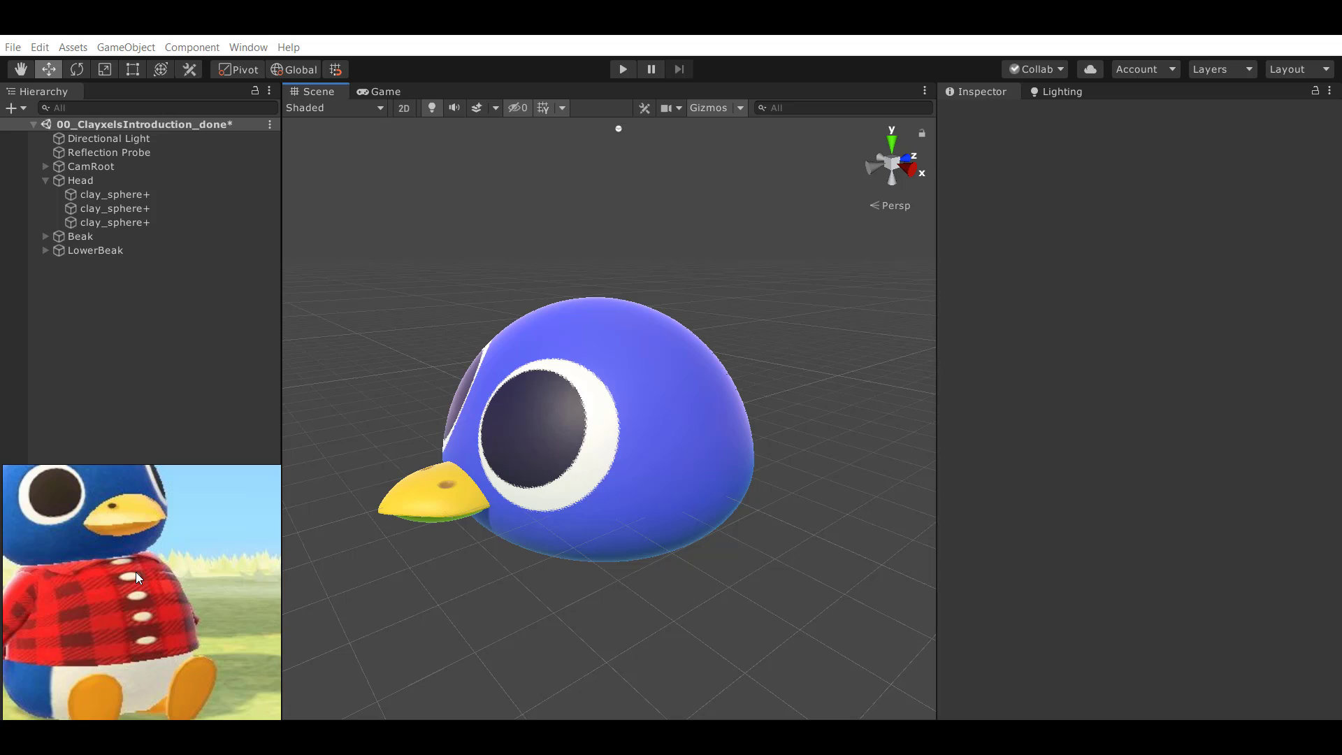
pyautogui.scroll(-5, 193, 545)
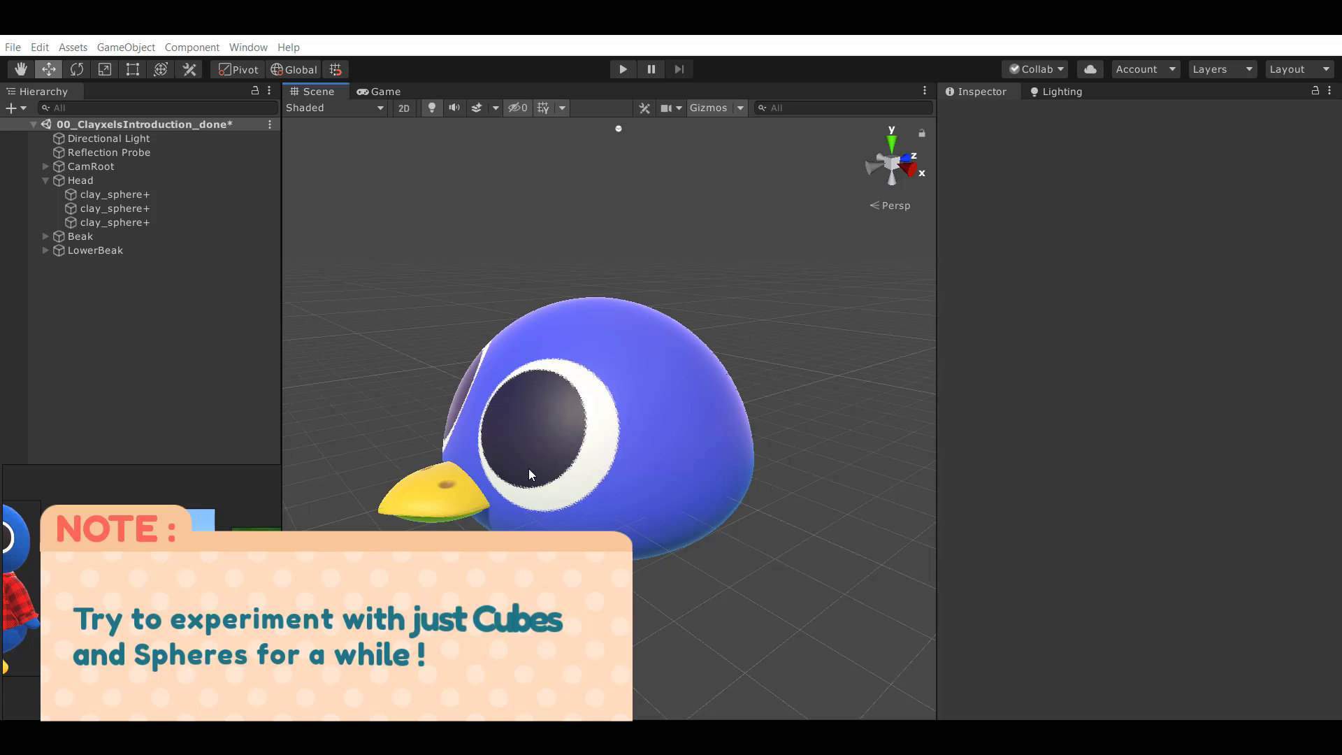
pyautogui.keyDown('alt'); pyautogui.moveTo(528, 468); pyautogui.dragTo(713, 455); pyautogui.keyUp('alt')
pyautogui.keyDown('alt'); pyautogui.moveTo(458, 466); pyautogui.dragTo(363, 467); pyautogui.keyUp('alt')
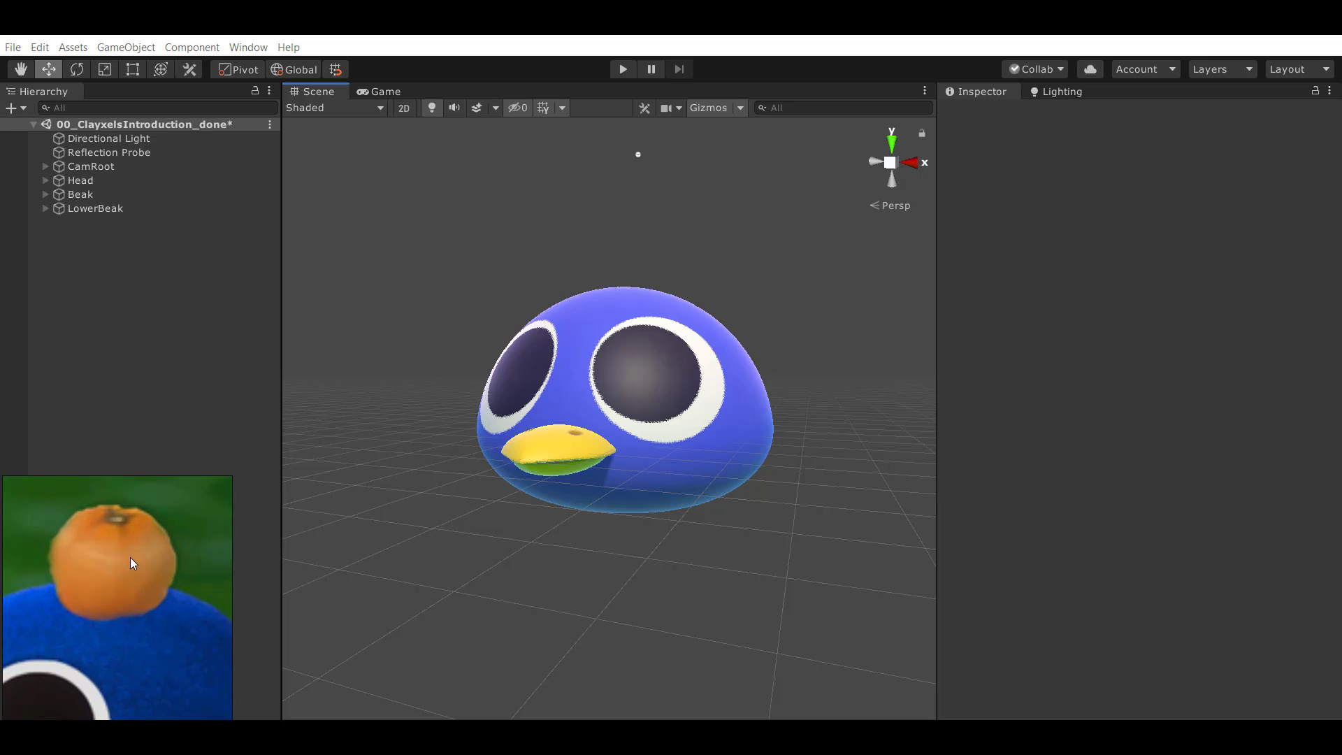
pyautogui.keyDown('alt'); pyautogui.moveTo(529, 312); pyautogui.dragTo(605, 318); pyautogui.keyUp('alt')
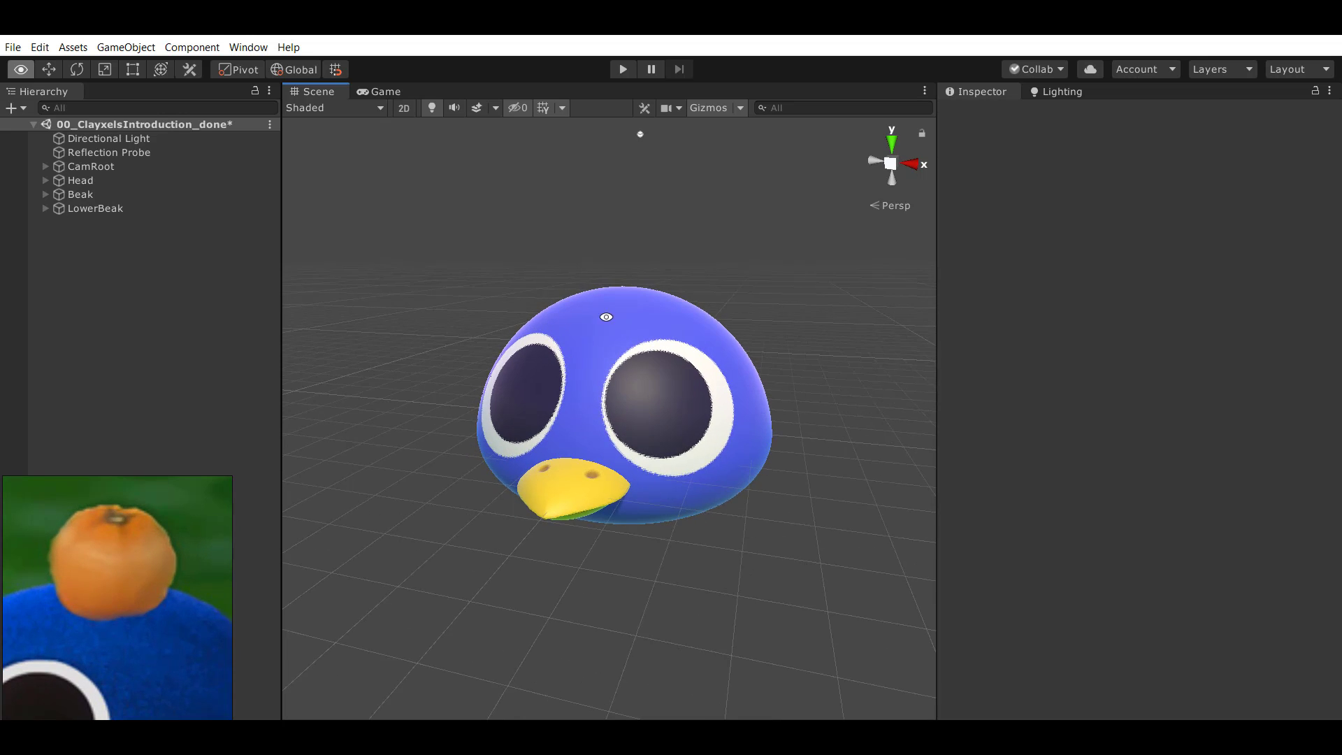
pyautogui.keyDown('alt'); pyautogui.moveTo(605, 317); pyautogui.dragTo(810, 337, button='right'); pyautogui.keyUp('alt')
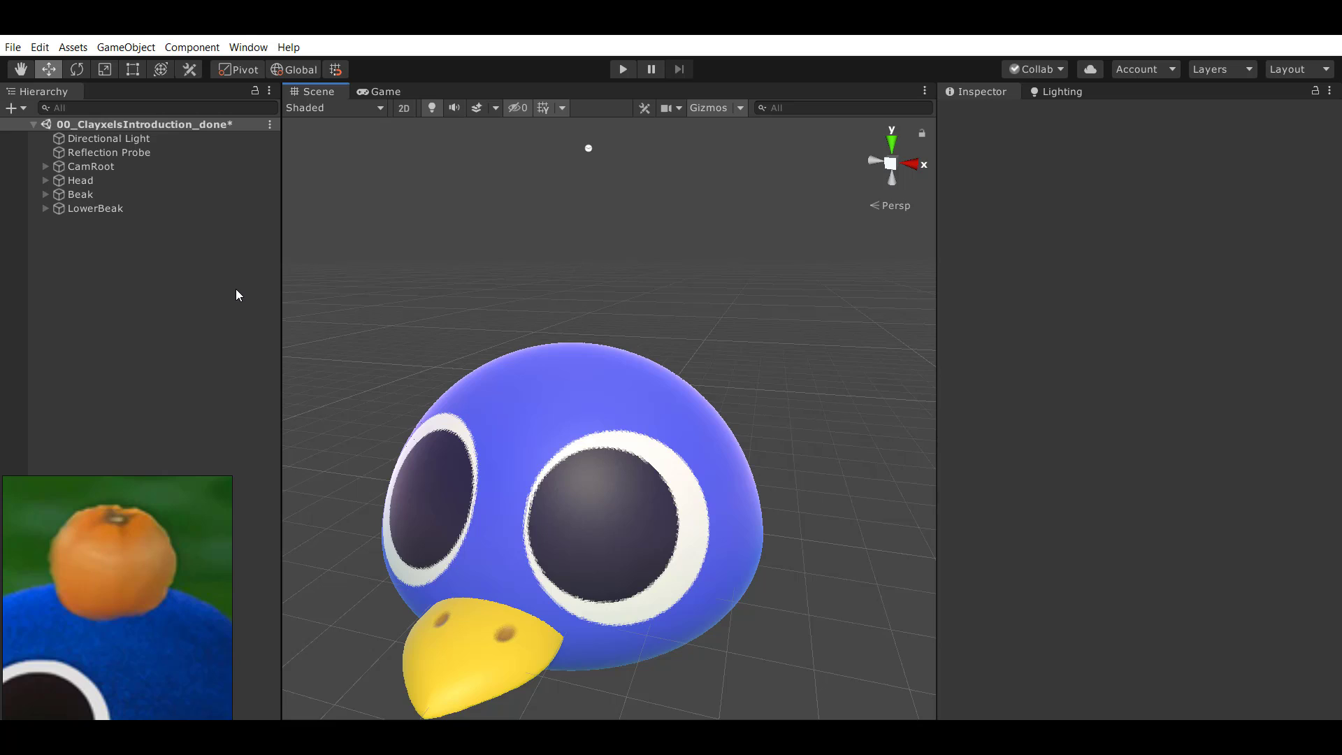
# Create a new Clayxel Container at the scene root and name it Orange.
pyautogui.rightClick(73, 237)
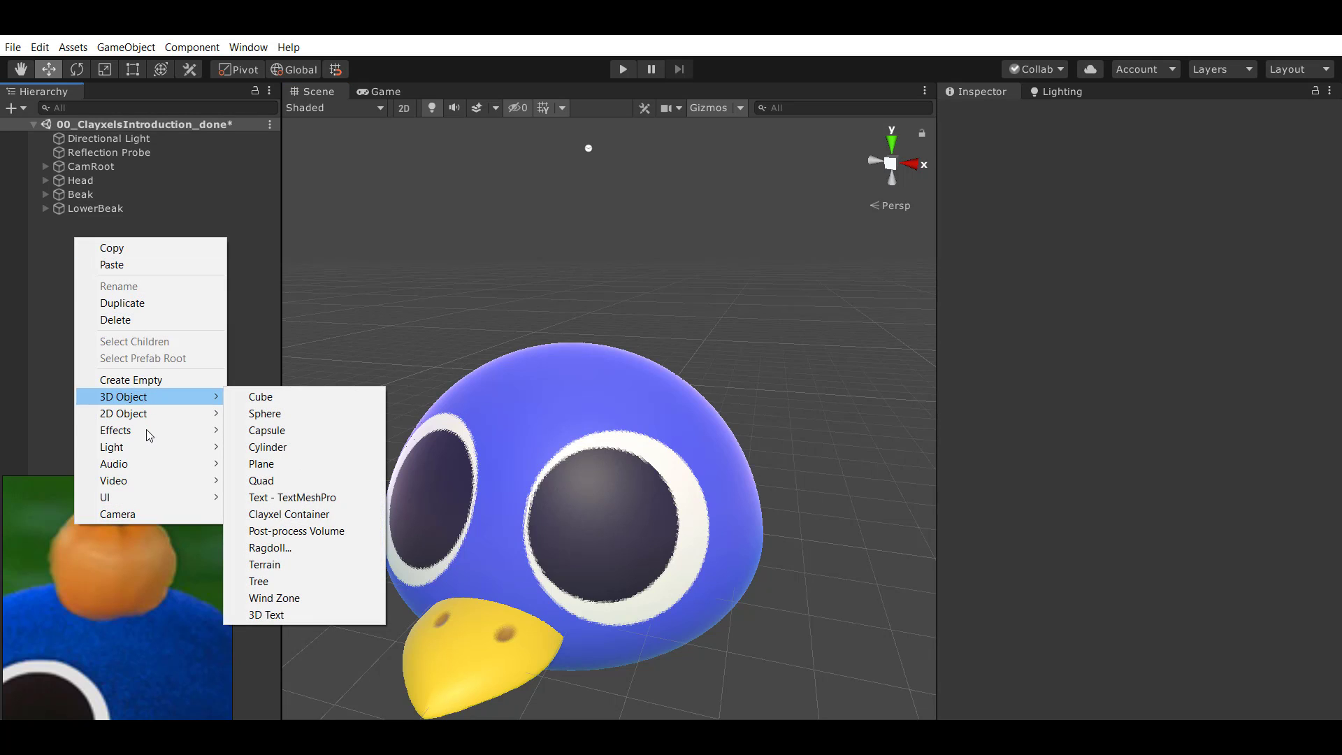
pyautogui.click(288, 514)
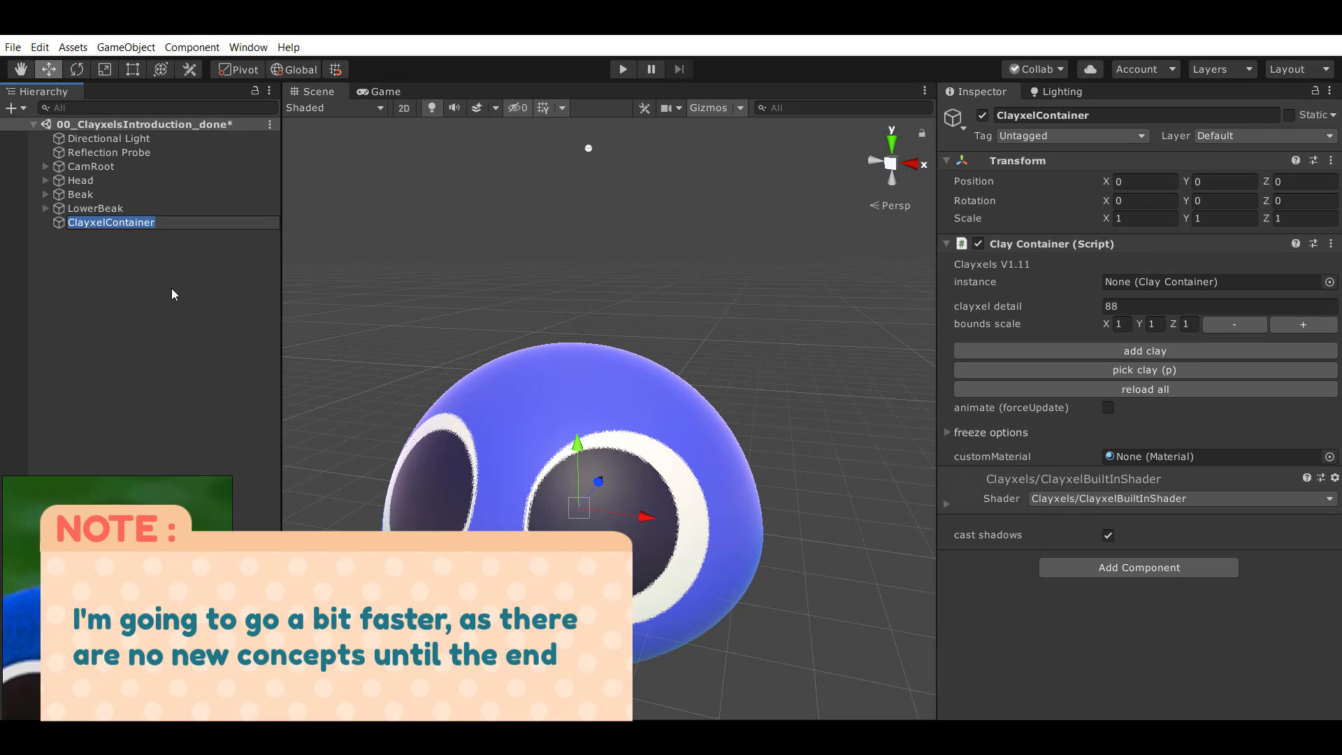
pyautogui.write('Orange')
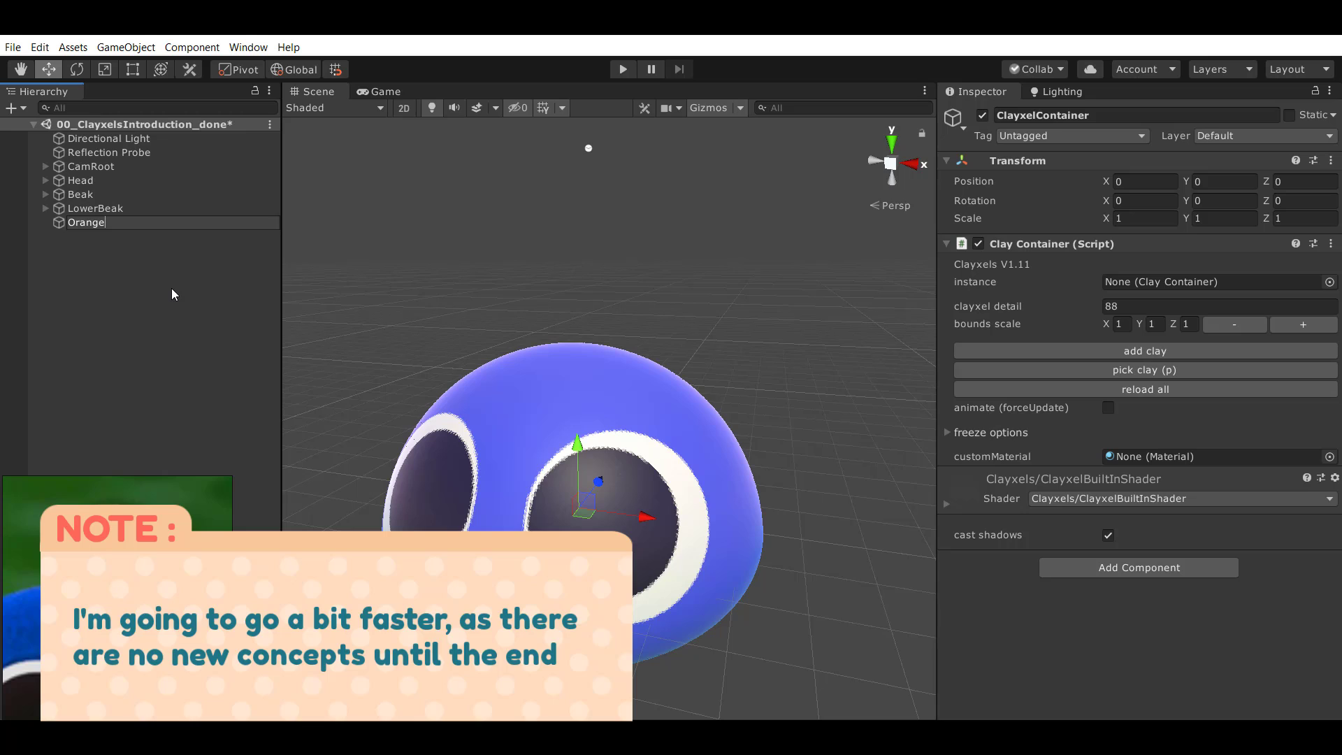
pyautogui.press('Return')
# Raise the Orange container to Y 3.18 at the top of the head and scale it uniformly to about 0.446.
pyautogui.scroll(-4, 690, 384)
pyautogui.keyDown('alt'); pyautogui.moveTo(689, 384); pyautogui.dragTo(359, 394); pyautogui.keyUp('alt')
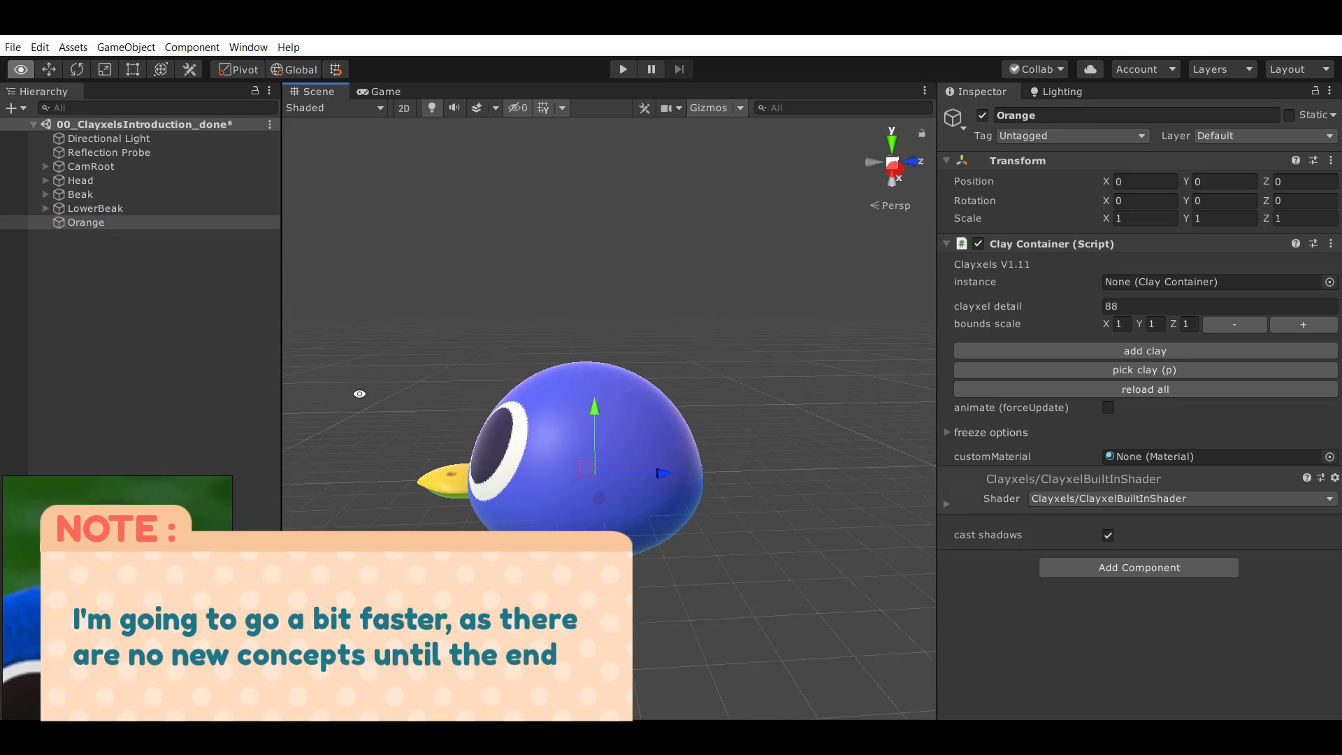
pyautogui.click(195, 233)
pyautogui.click(188, 224)
pyautogui.scroll(-4, 578, 350)
pyautogui.moveTo(586, 431); pyautogui.dragTo(589, 325)
pyautogui.press('q')
pyautogui.scroll(3, 613, 420)
pyautogui.scroll(2, 613, 420)
pyautogui.press('w')
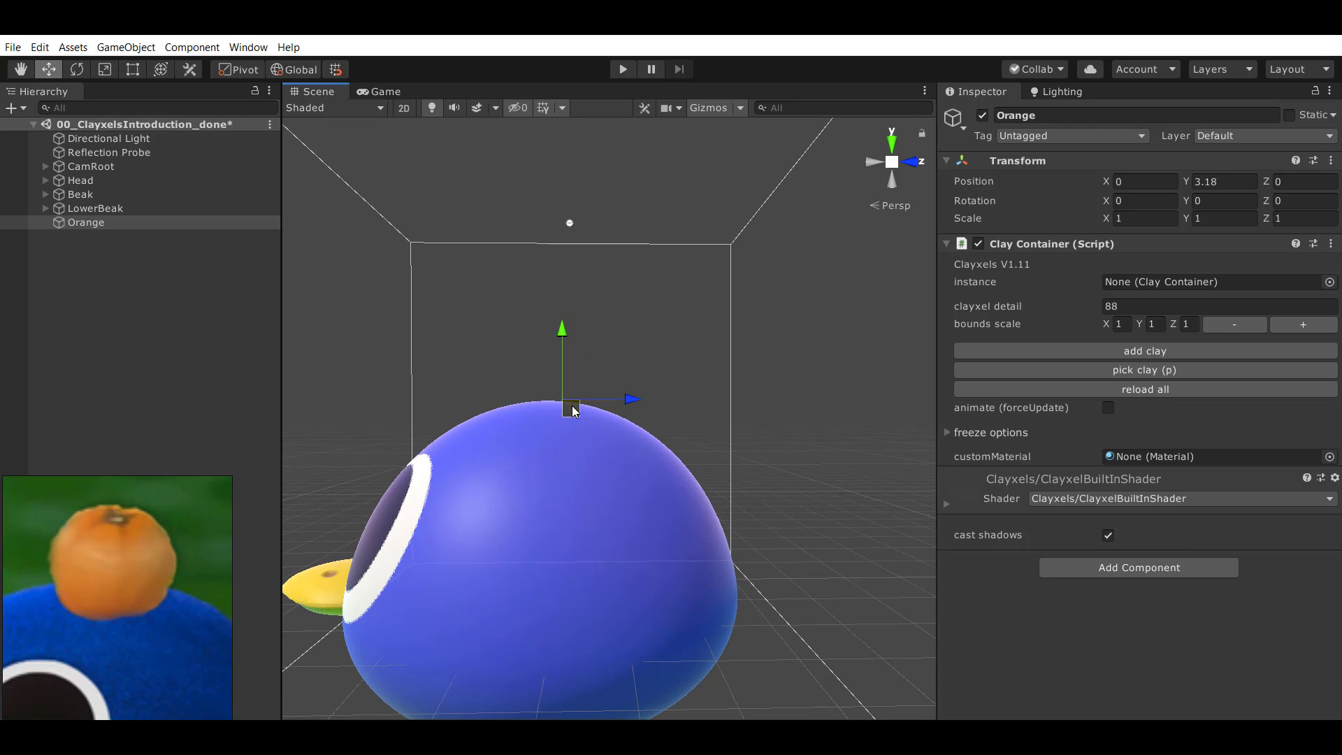
pyautogui.moveTo(564, 401); pyautogui.dragTo(563, 445)
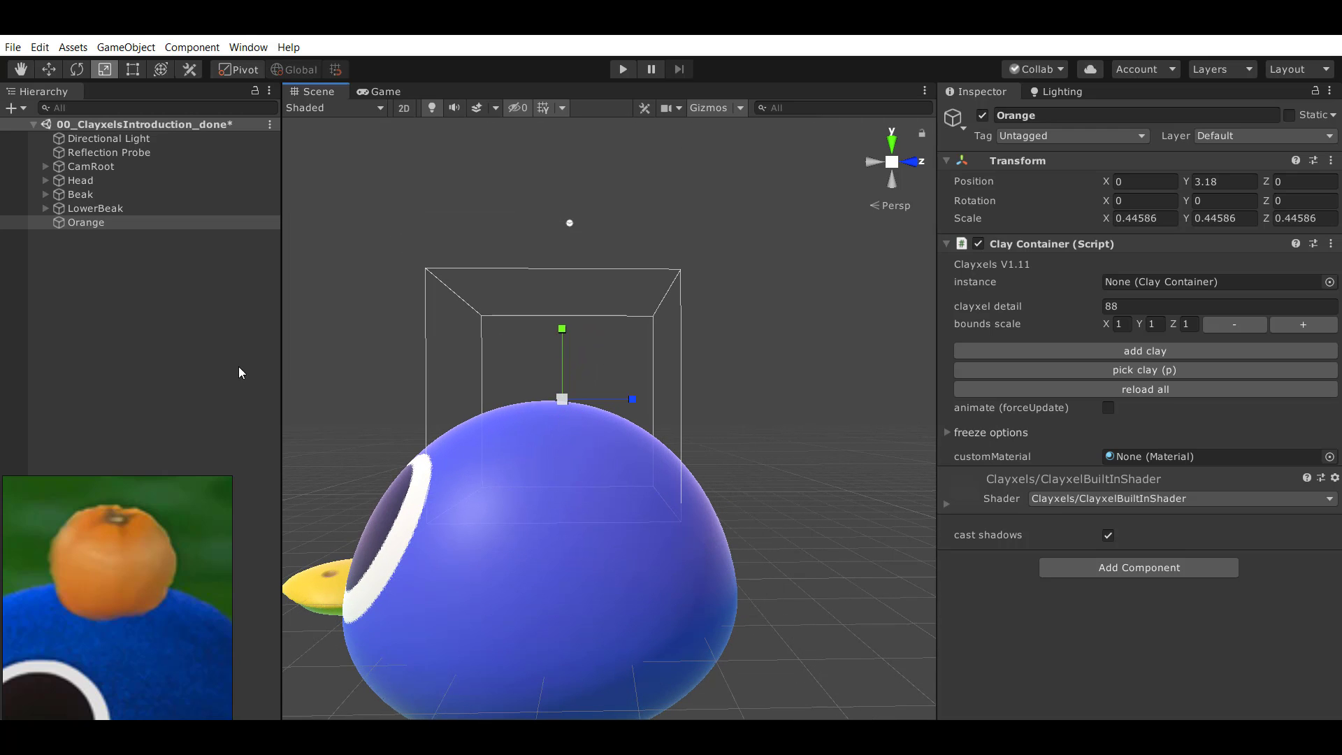
# Add a clay object to the Orange container and set its solid type to sphere.
pyautogui.keyDown('alt'); pyautogui.moveTo(673, 422); pyautogui.dragTo(505, 397); pyautogui.keyUp('alt')
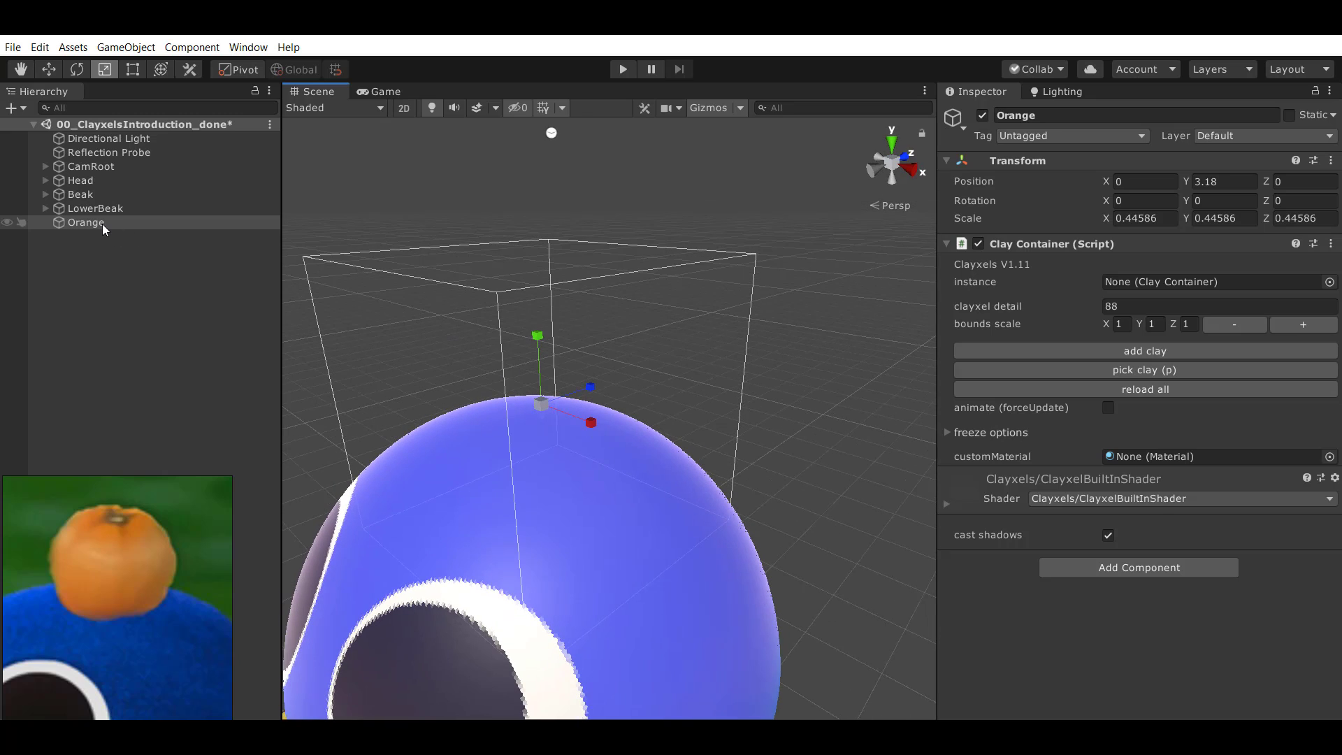
pyautogui.rightClick(139, 229)
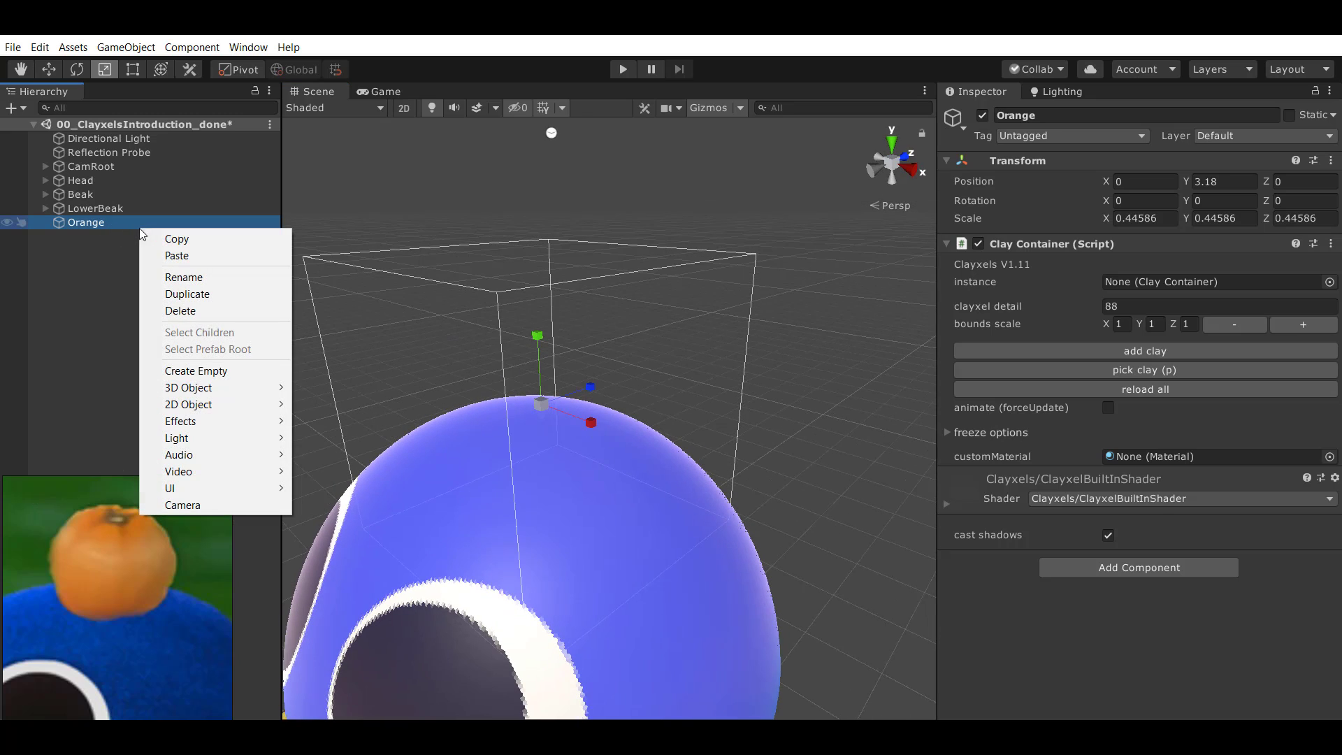
pyautogui.click(1166, 349)
pyautogui.click(1116, 353)
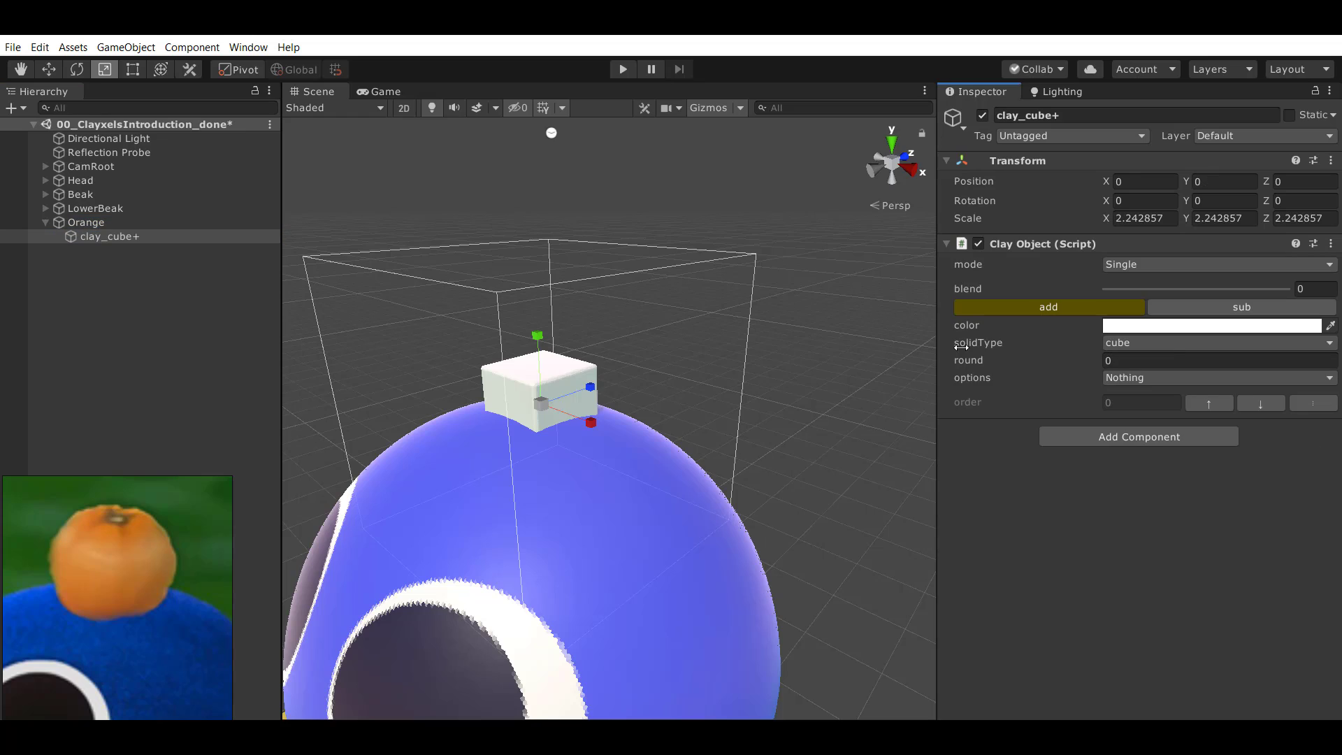
pyautogui.click(1169, 342)
pyautogui.click(1151, 381)
# Colour the new clay sphere a saturated orange-red, about FF2F00.
pyautogui.click(1134, 325)
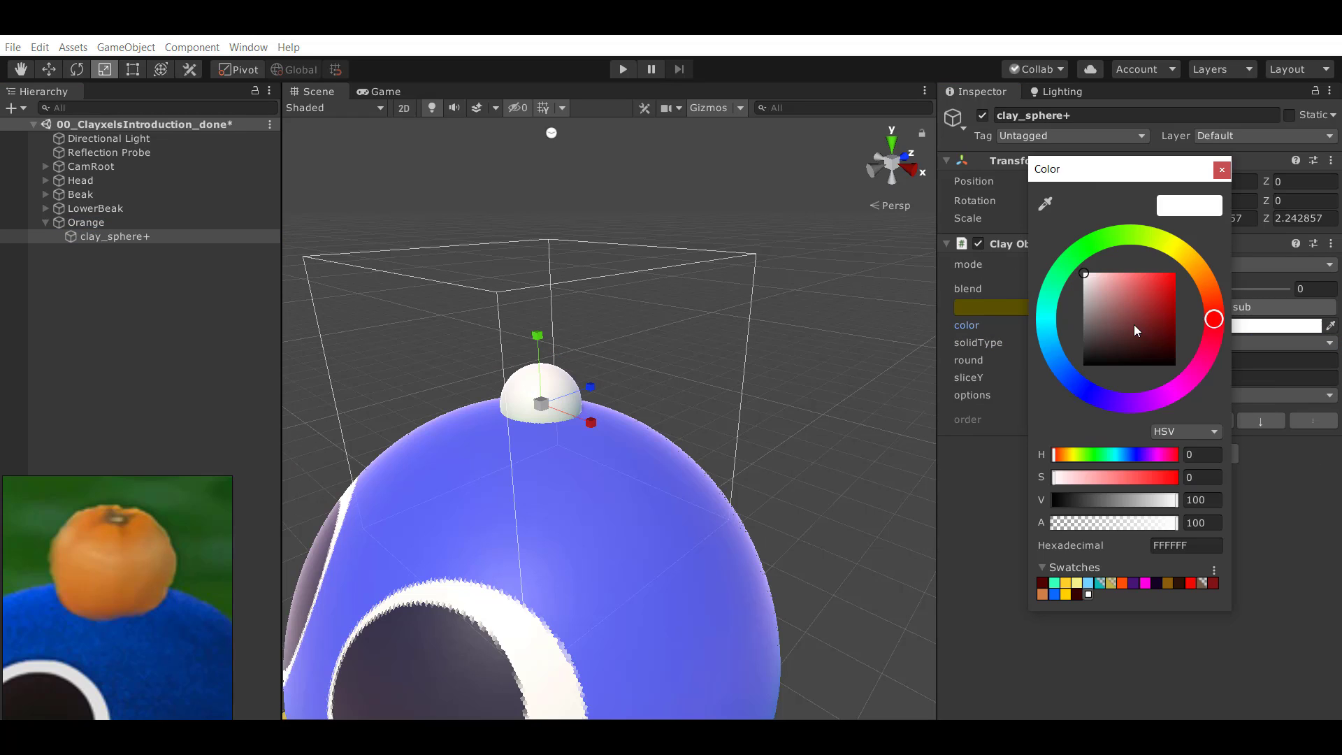
pyautogui.click(1200, 273)
pyautogui.moveTo(1147, 304); pyautogui.dragTo(1177, 273)
pyautogui.moveTo(1201, 275); pyautogui.dragTo(1215, 306)
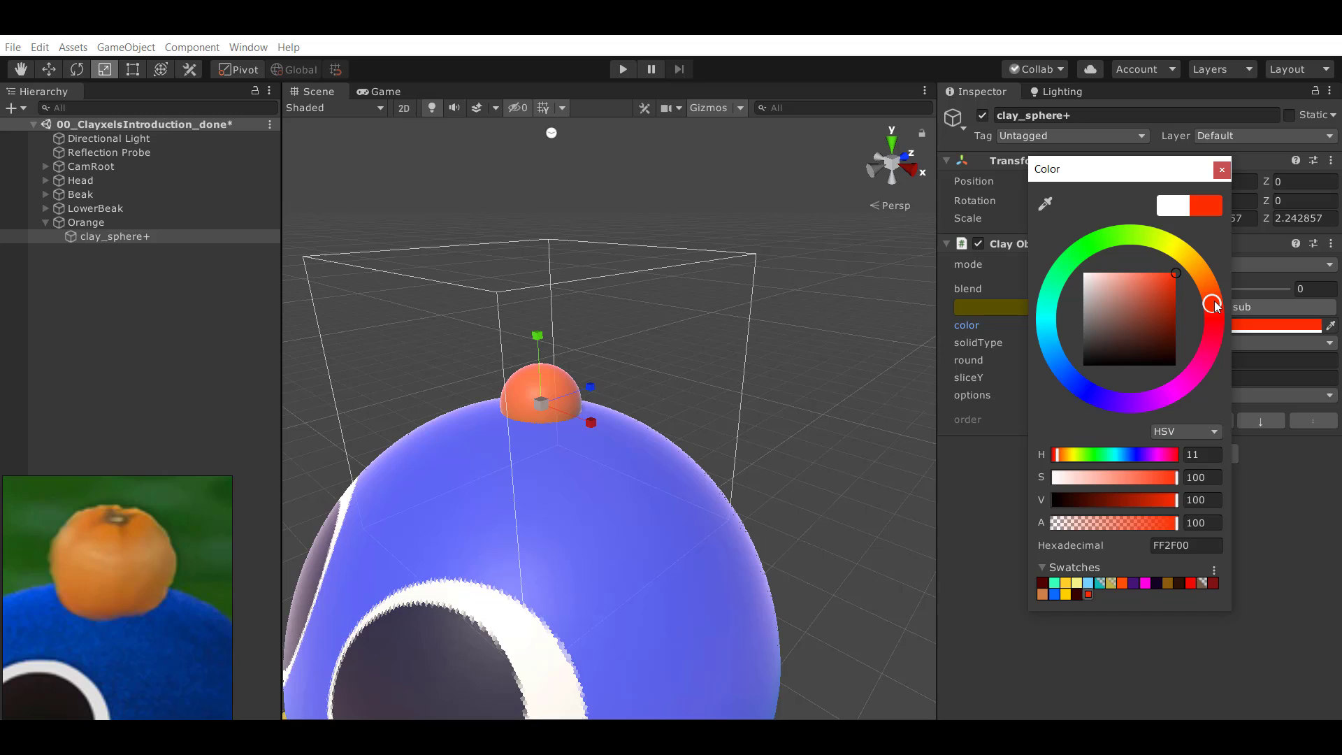
# Enlarge the orange clay sphere and raise the Orange container to about Y 3.62 above the head.
pyautogui.keyDown('alt'); pyautogui.moveTo(426, 393); pyautogui.dragTo(549, 389); pyautogui.keyUp('alt')
pyautogui.keyDown('alt'); pyautogui.moveTo(549, 391); pyautogui.dragTo(285, 499, button='right'); pyautogui.keyUp('alt')
pyautogui.keyDown('alt'); pyautogui.moveTo(461, 425); pyautogui.dragTo(589, 397); pyautogui.keyUp('alt')
pyautogui.press('r')
pyautogui.click(116, 224)
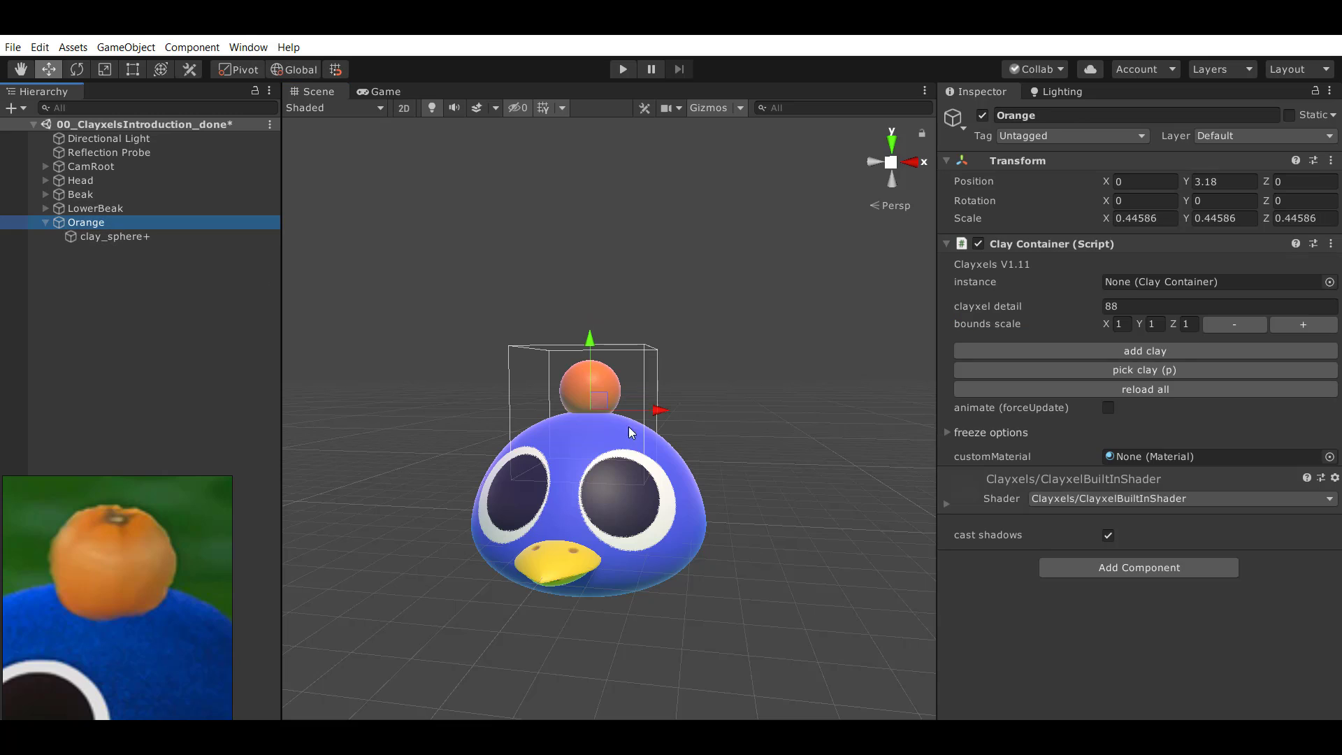
pyautogui.press('w')
pyautogui.moveTo(585, 334); pyautogui.dragTo(587, 315)
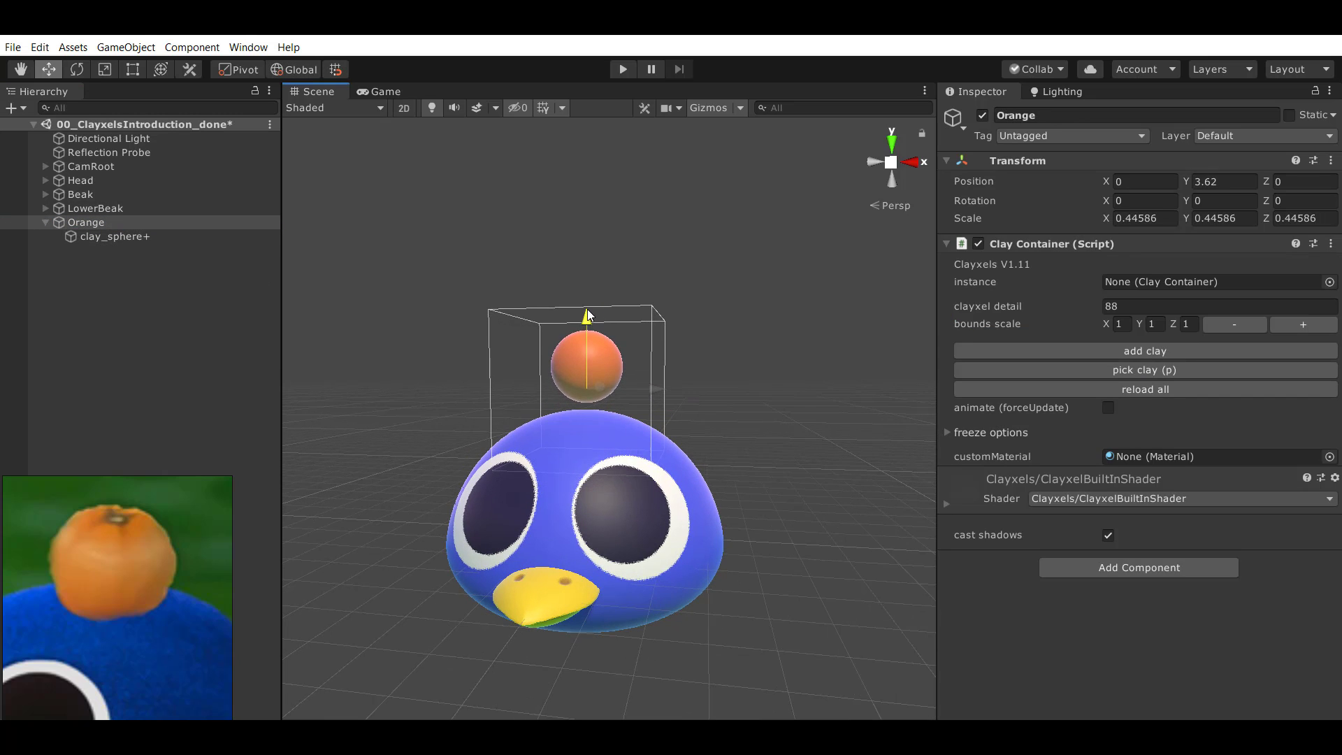
# Lower the clay sphere inside the Orange container to Y 0.48 so it rests on top of the head.
pyautogui.click(120, 237)
pyautogui.click(128, 227)
pyautogui.click(180, 238)
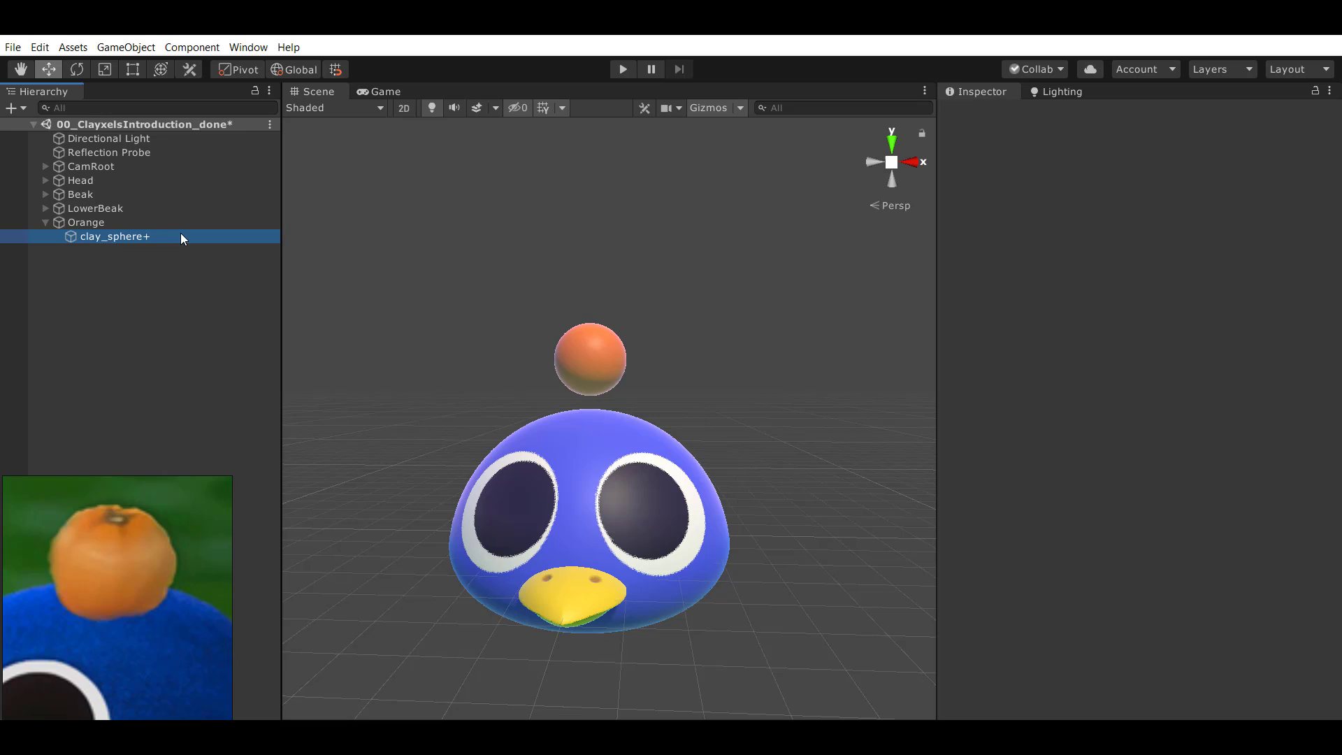
pyautogui.moveTo(603, 383); pyautogui.dragTo(495, 399, button='middle')
pyautogui.scroll(3, 496, 399)
pyautogui.moveTo(454, 288); pyautogui.dragTo(454, 313)
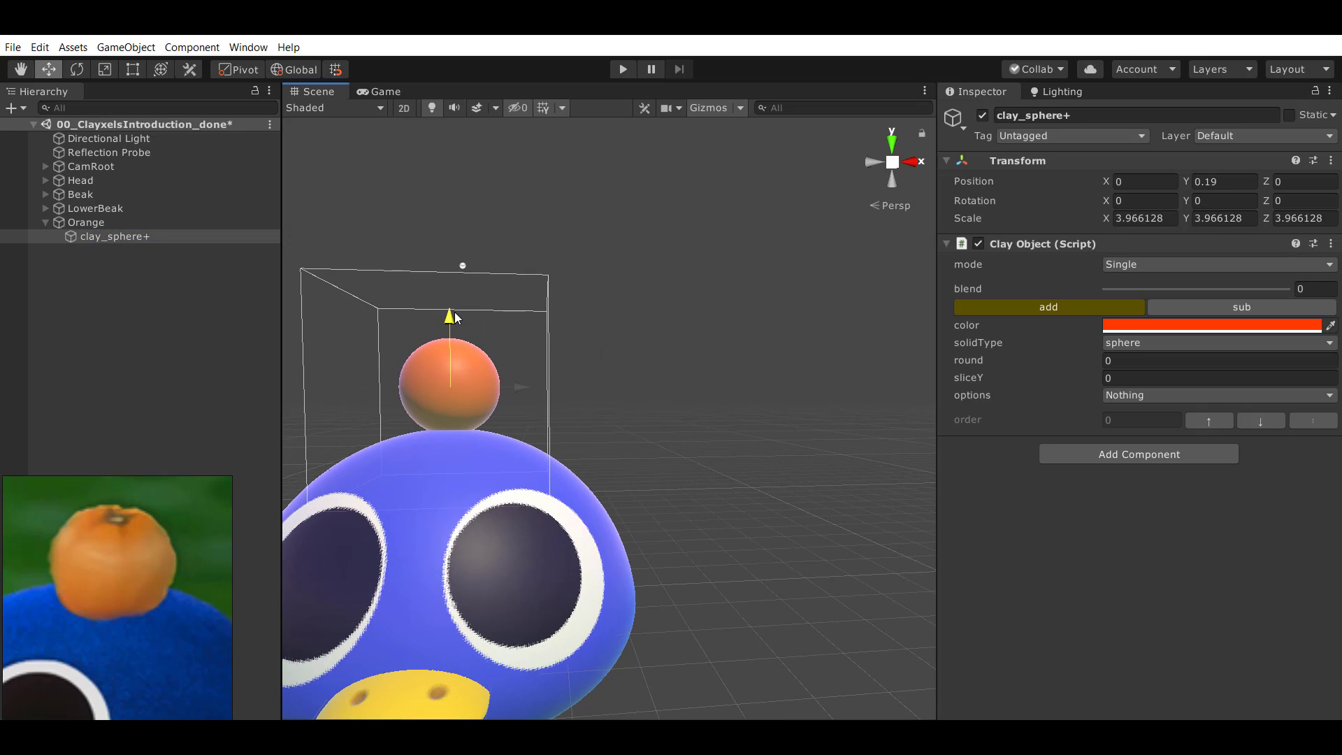
pyautogui.moveTo(494, 390); pyautogui.dragTo(805, 413, button='middle')
pyautogui.scroll(3, 805, 412)
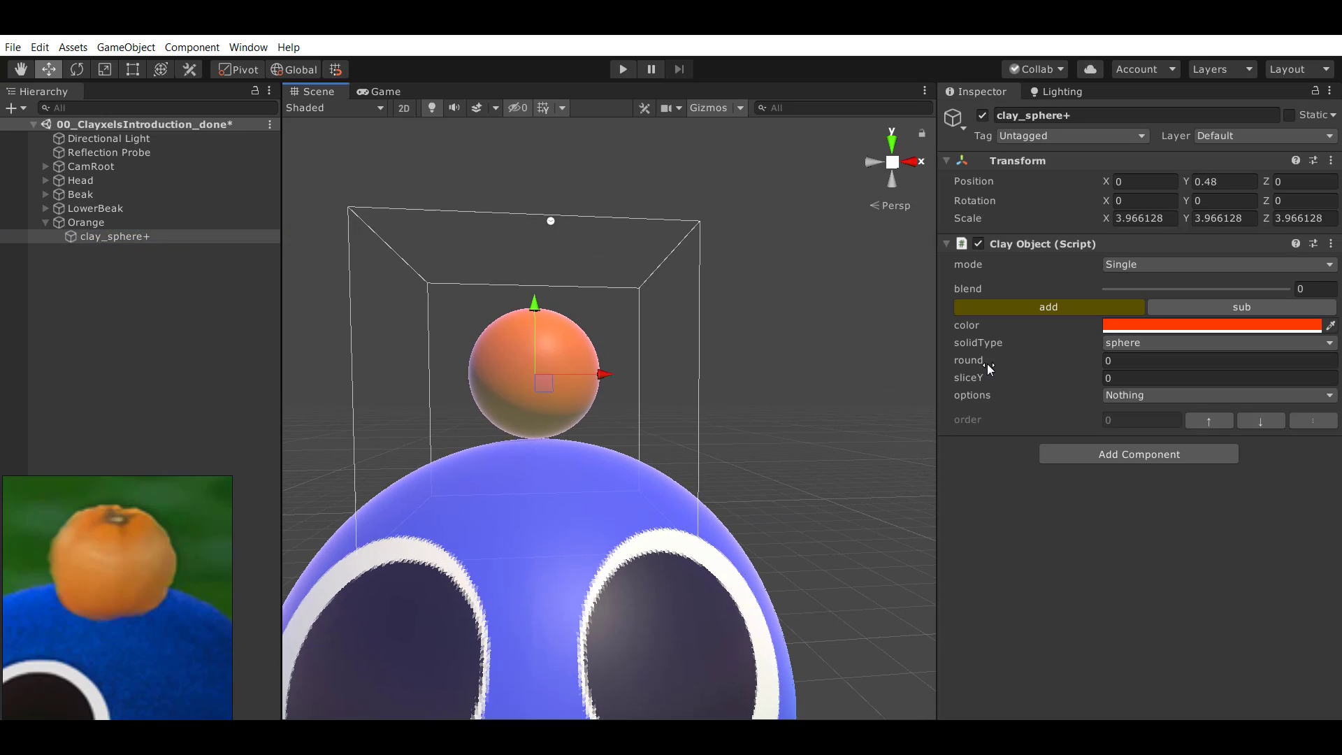
# Flatten the base of the orange clay sphere with sliceY 10.77 and soften its edge with round 3.89.
pyautogui.moveTo(1223, 390); pyautogui.dragTo(1295, 388)
pyautogui.keyDown('alt'); pyautogui.moveTo(640, 389); pyautogui.dragTo(657, 386); pyautogui.keyUp('alt')
pyautogui.scroll(4, 543, 404)
pyautogui.keyDown('alt'); pyautogui.moveTo(543, 403); pyautogui.dragTo(550, 402); pyautogui.keyUp('alt')
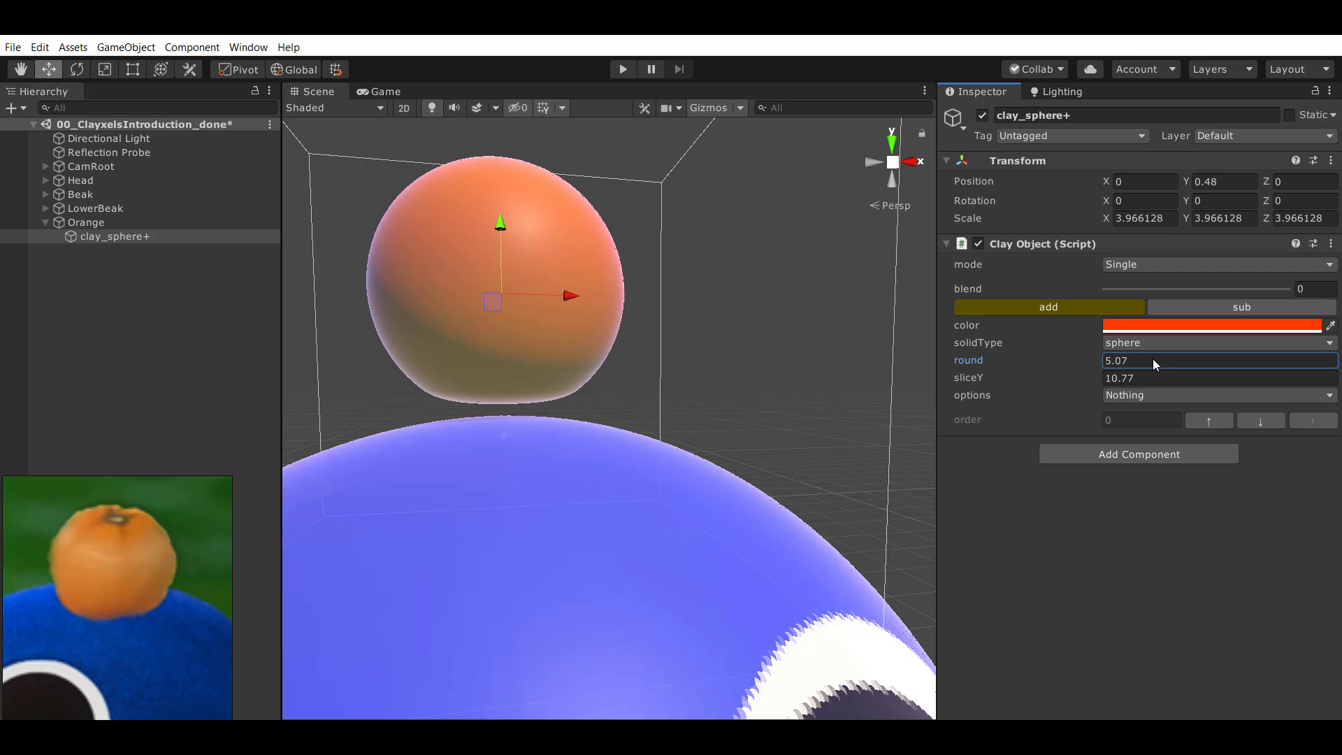
pyautogui.keyDown('alt'); pyautogui.moveTo(767, 380); pyautogui.dragTo(777, 377); pyautogui.keyUp('alt')
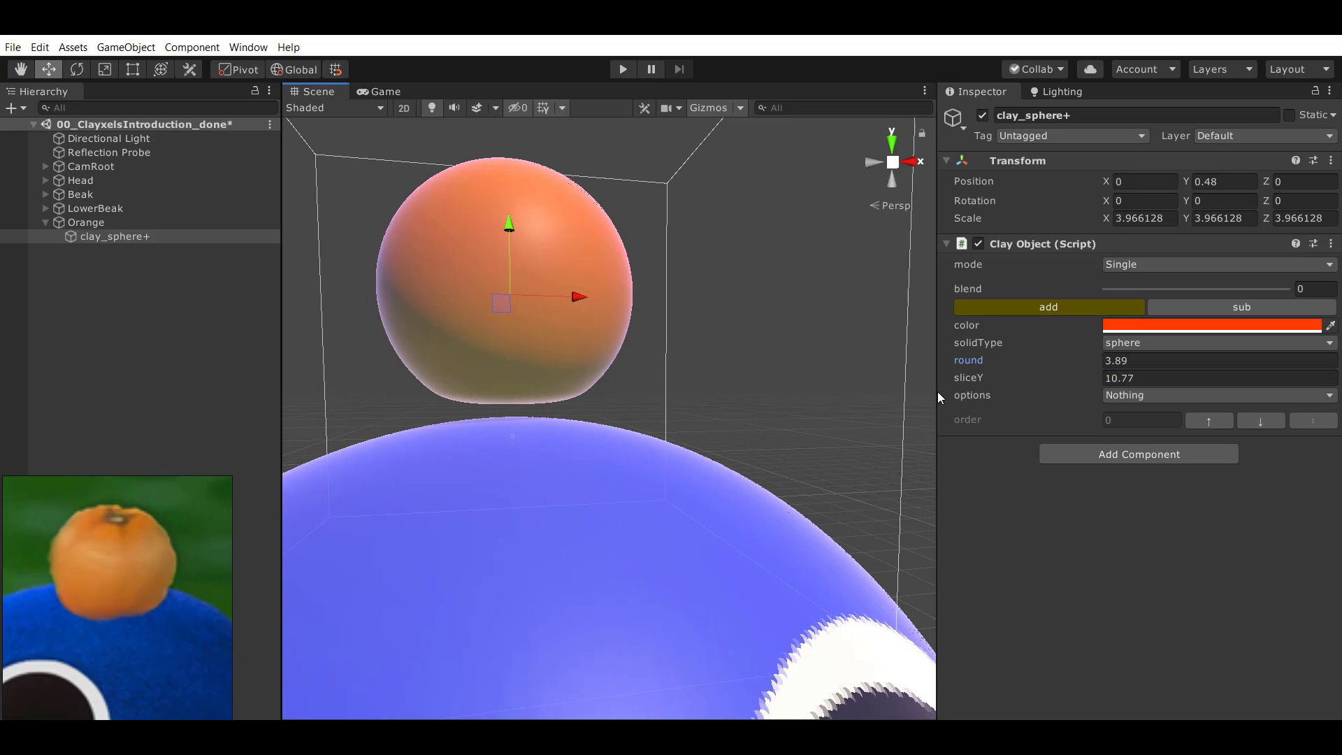
pyautogui.keyDown('alt'); pyautogui.moveTo(661, 371); pyautogui.dragTo(601, 378, button='right'); pyautogui.keyUp('alt')
pyautogui.moveTo(601, 379)
pyautogui.keyDown('alt'); pyautogui.mouseDown()
pyautogui.moveTo(696, 358)
pyautogui.moveTo(581, 389)
pyautogui.mouseUp(); pyautogui.keyUp('alt')
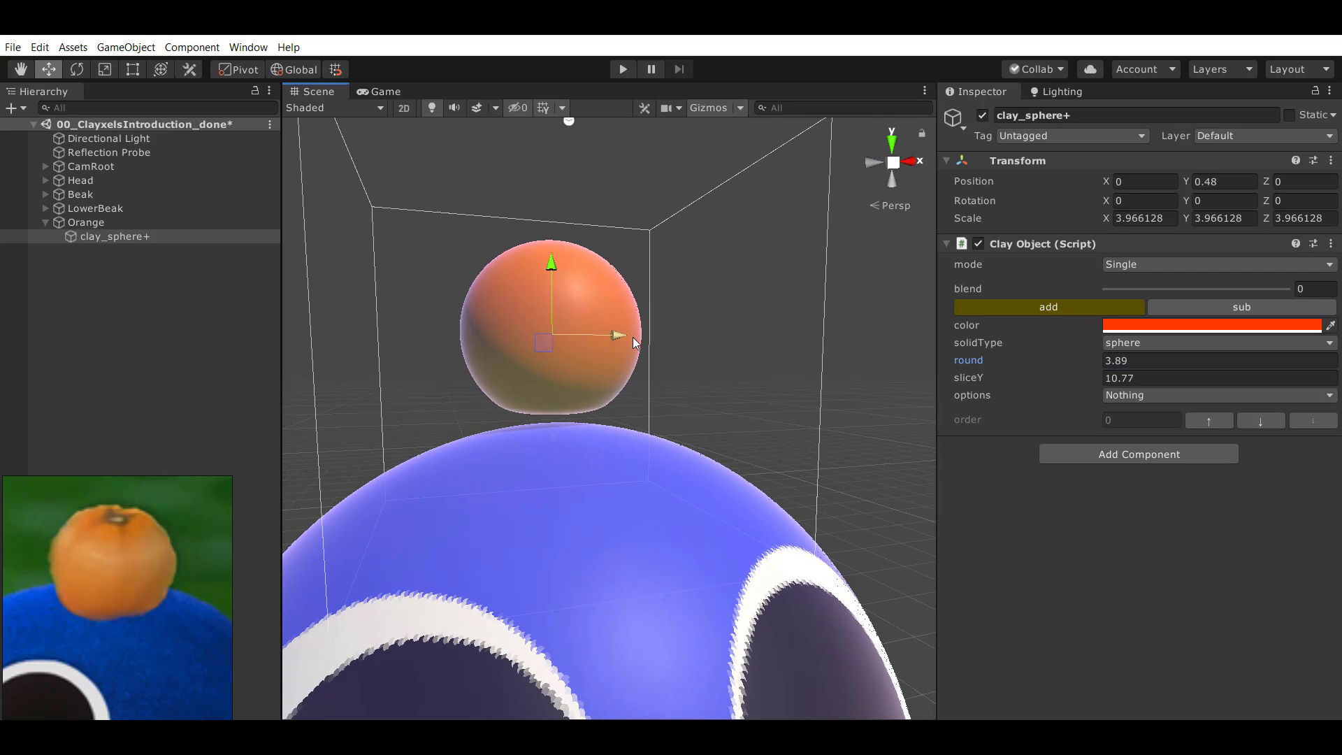
# Place a copy of the orange sphere with round and sliceY at 0 beside the sliced one for comparison.
pyautogui.moveTo(632, 336); pyautogui.dragTo(703, 357)
pyautogui.hotkey('ctrl', 'd')
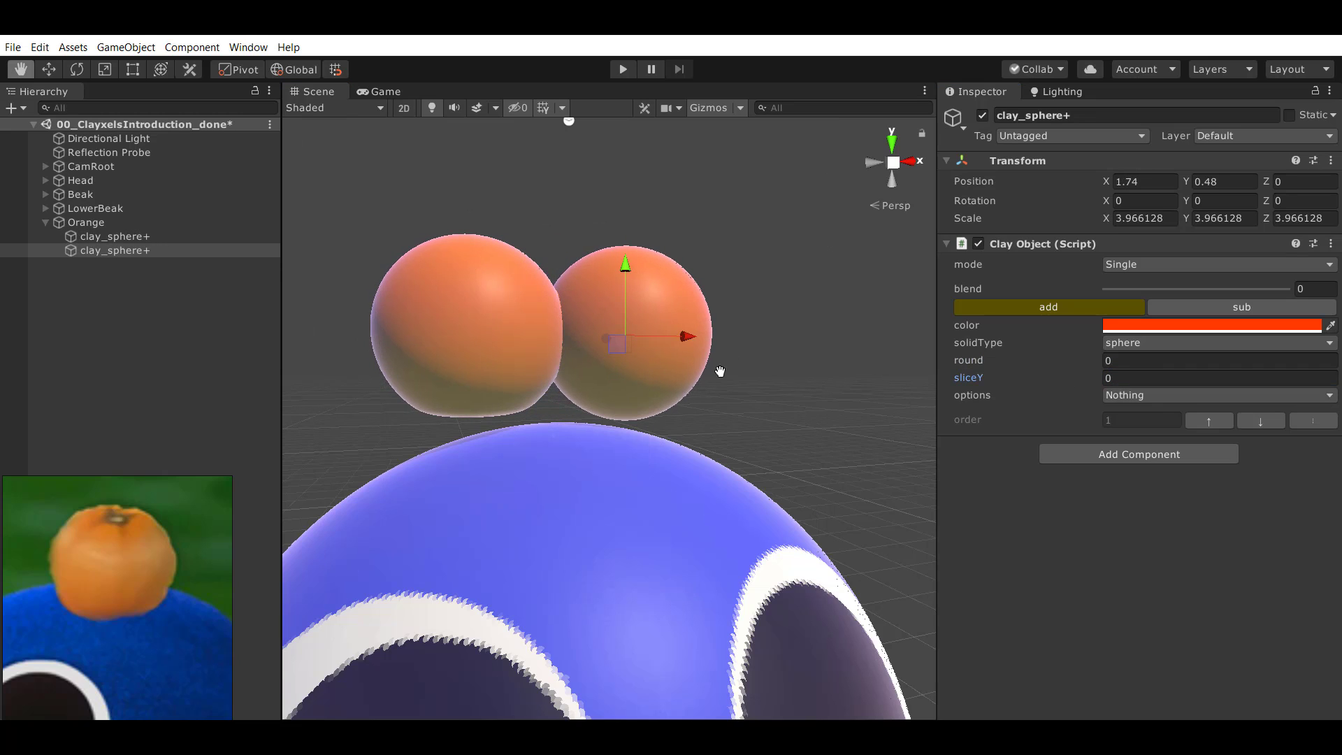
pyautogui.keyDown('alt'); pyautogui.moveTo(720, 371); pyautogui.dragTo(652, 401); pyautogui.keyUp('alt')
pyautogui.moveTo(653, 402); pyautogui.dragTo(620, 416, button='middle')
# Delete the comparison sphere and set the remaining orange sphere's X position to 0.
pyautogui.press('Delete')
pyautogui.click(150, 239)
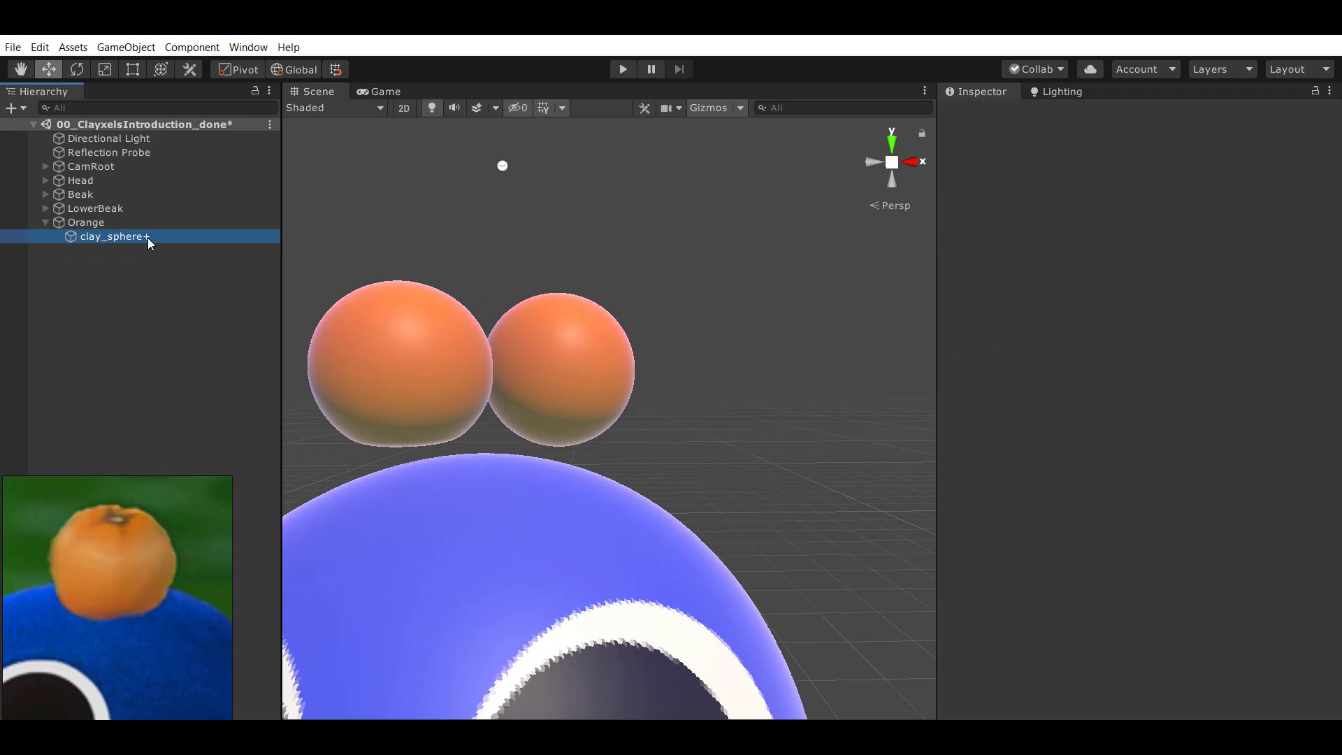
pyautogui.write('0')
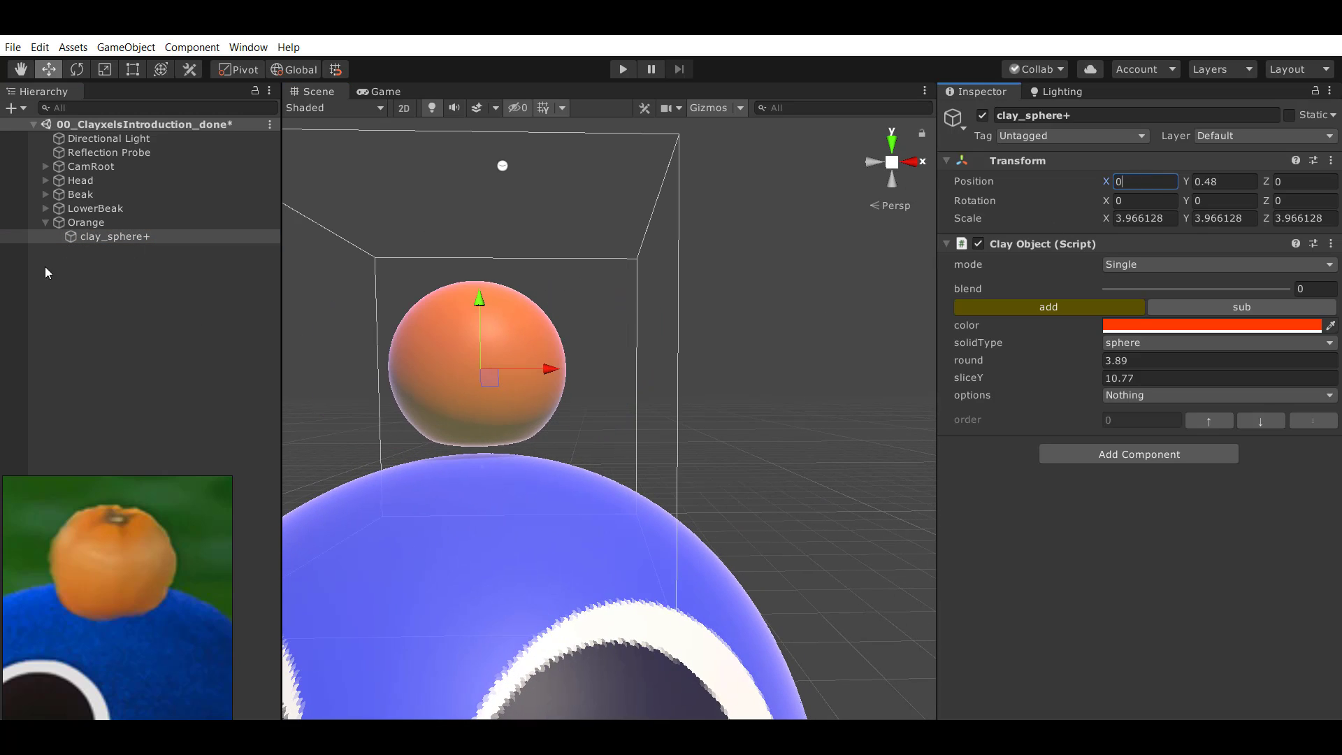
# Lower the sliced orange sphere to Y 0.12 so its flat base sits on the head.
pyautogui.keyDown('alt'); pyautogui.moveTo(513, 376); pyautogui.dragTo(459, 378); pyautogui.keyUp('alt')
pyautogui.moveTo(459, 377); pyautogui.dragTo(557, 354, button='middle')
pyautogui.moveTo(556, 291); pyautogui.dragTo(551, 303)
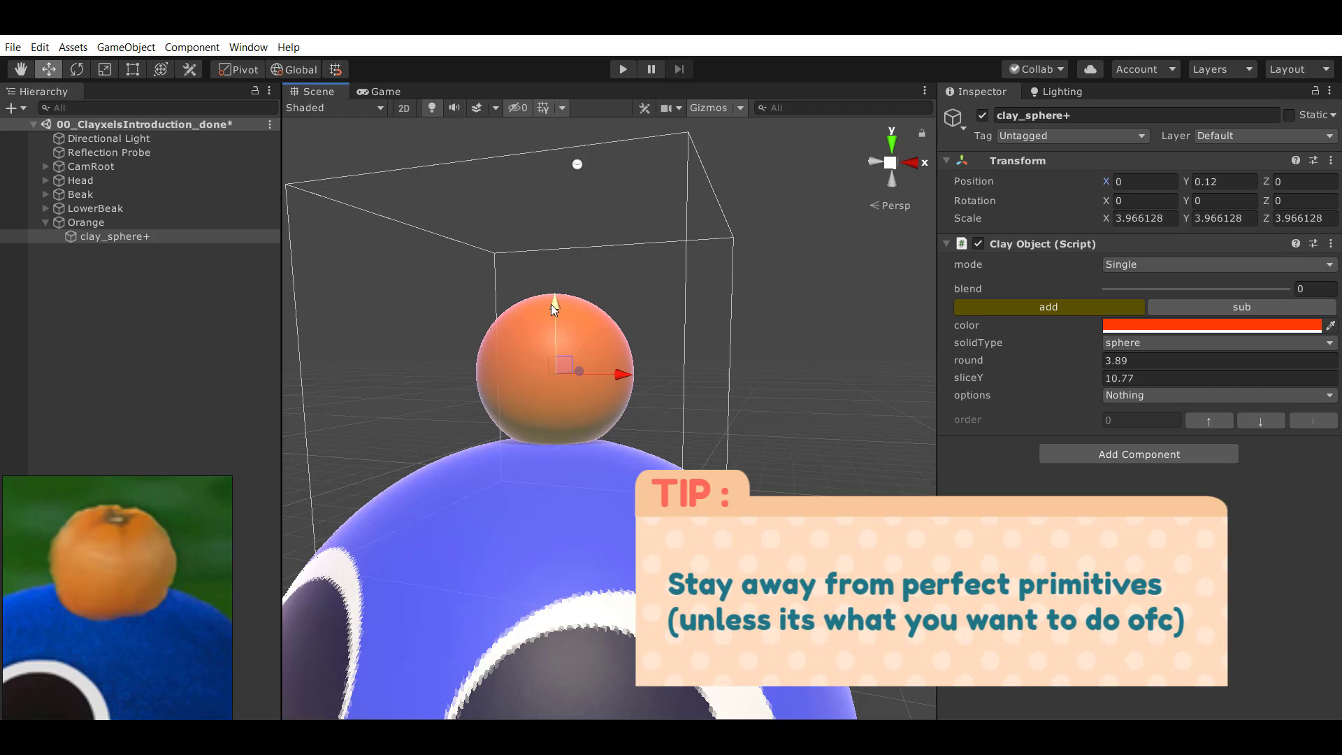
pyautogui.keyDown('alt'); pyautogui.moveTo(500, 413); pyautogui.dragTo(455, 483); pyautogui.keyUp('alt')
pyautogui.keyDown('alt'); pyautogui.moveTo(611, 384); pyautogui.dragTo(642, 370, button='right'); pyautogui.keyUp('alt')
pyautogui.keyDown('alt'); pyautogui.moveTo(642, 371); pyautogui.dragTo(547, 367); pyautogui.keyUp('alt')
pyautogui.moveTo(541, 457); pyautogui.dragTo(503, 503, button='middle')
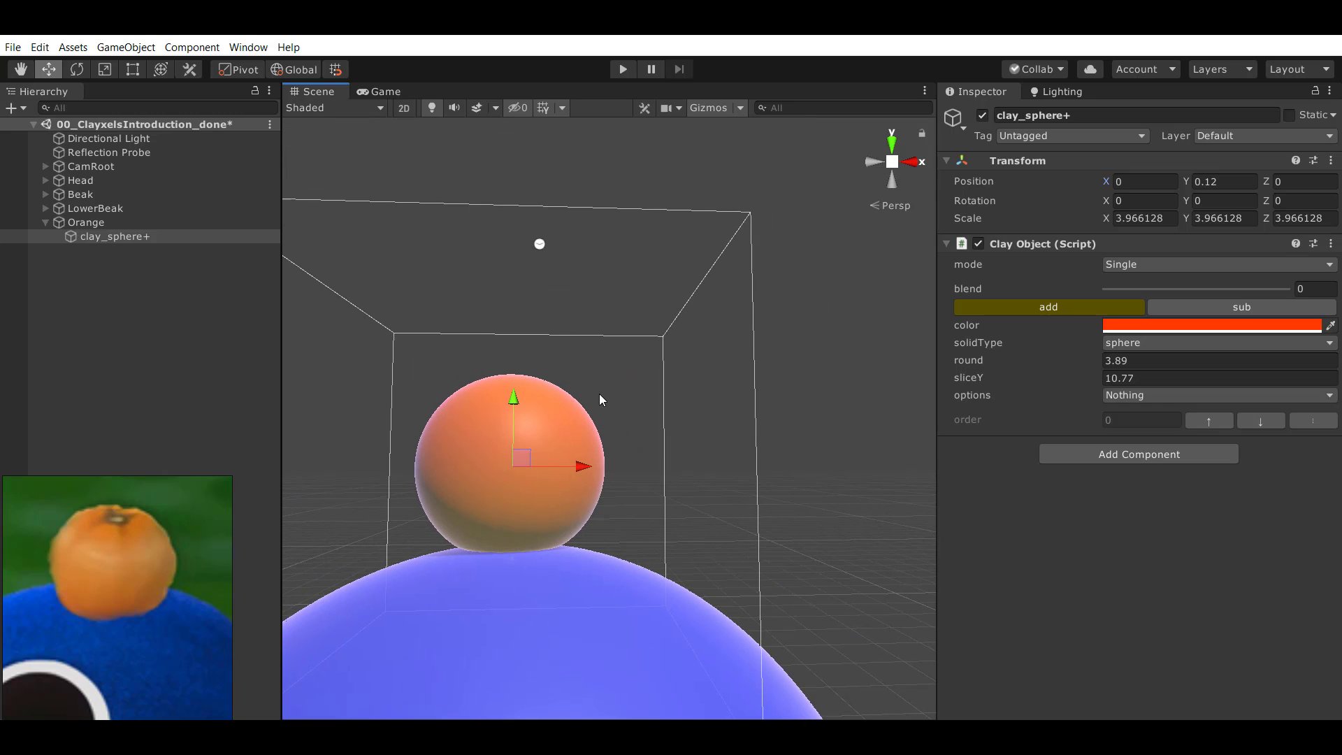
# Duplicate the orange sphere, change the copy's solid type to cube and raise it above the orange to about Y 3.5.
pyautogui.click(169, 239)
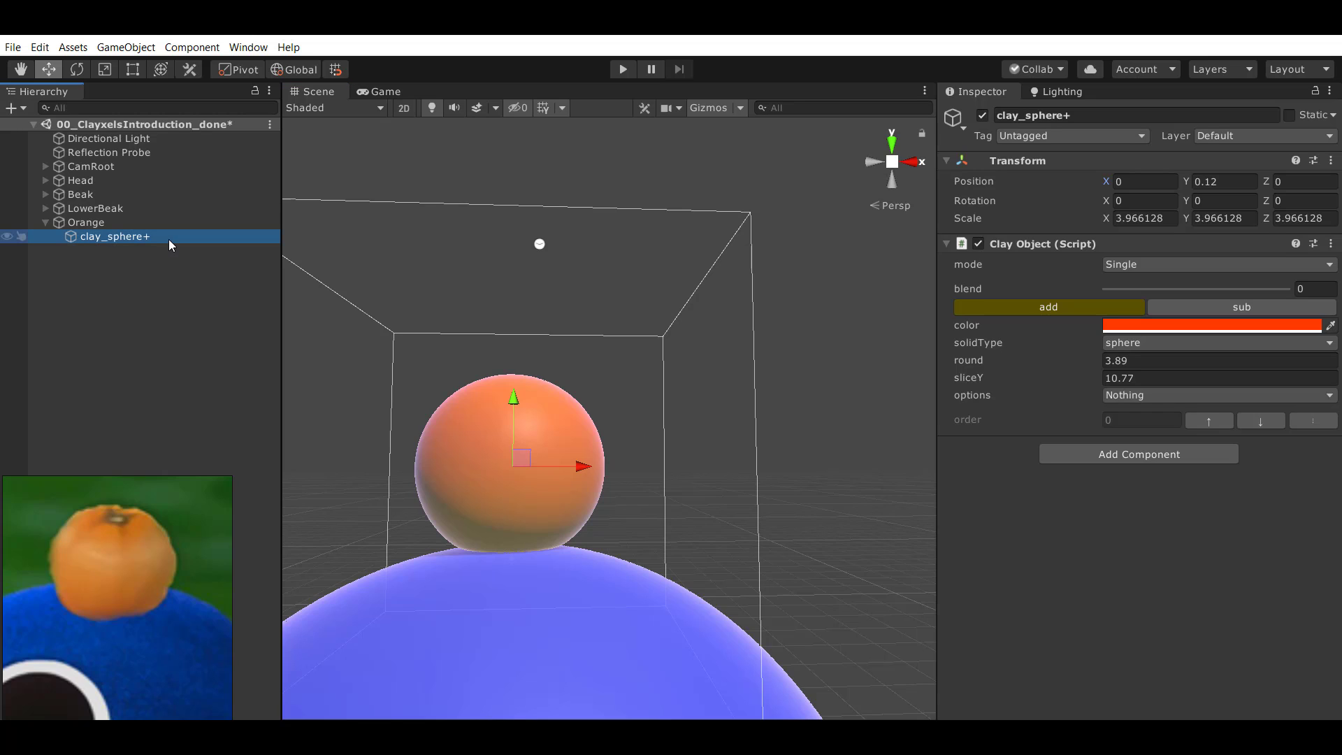
pyautogui.hotkey('ctrl', 'd')
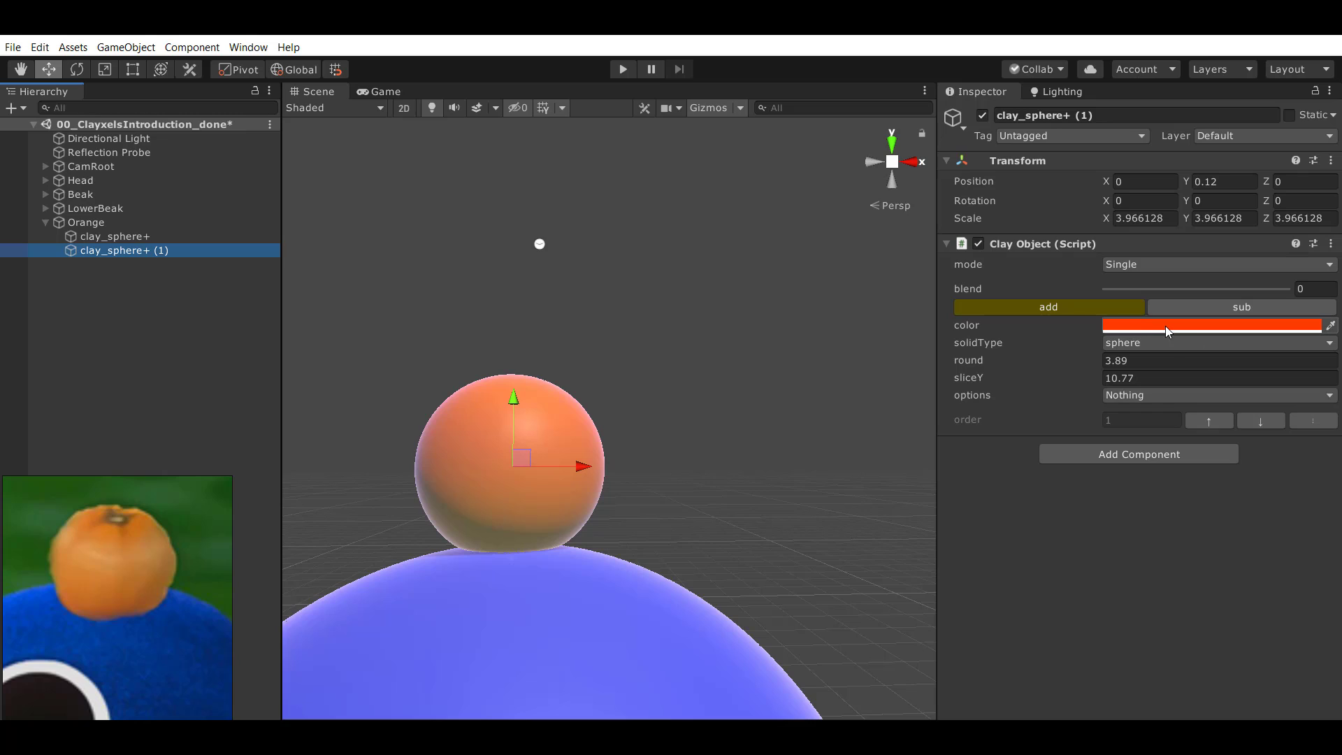
pyautogui.click(1150, 344)
pyautogui.click(1140, 357)
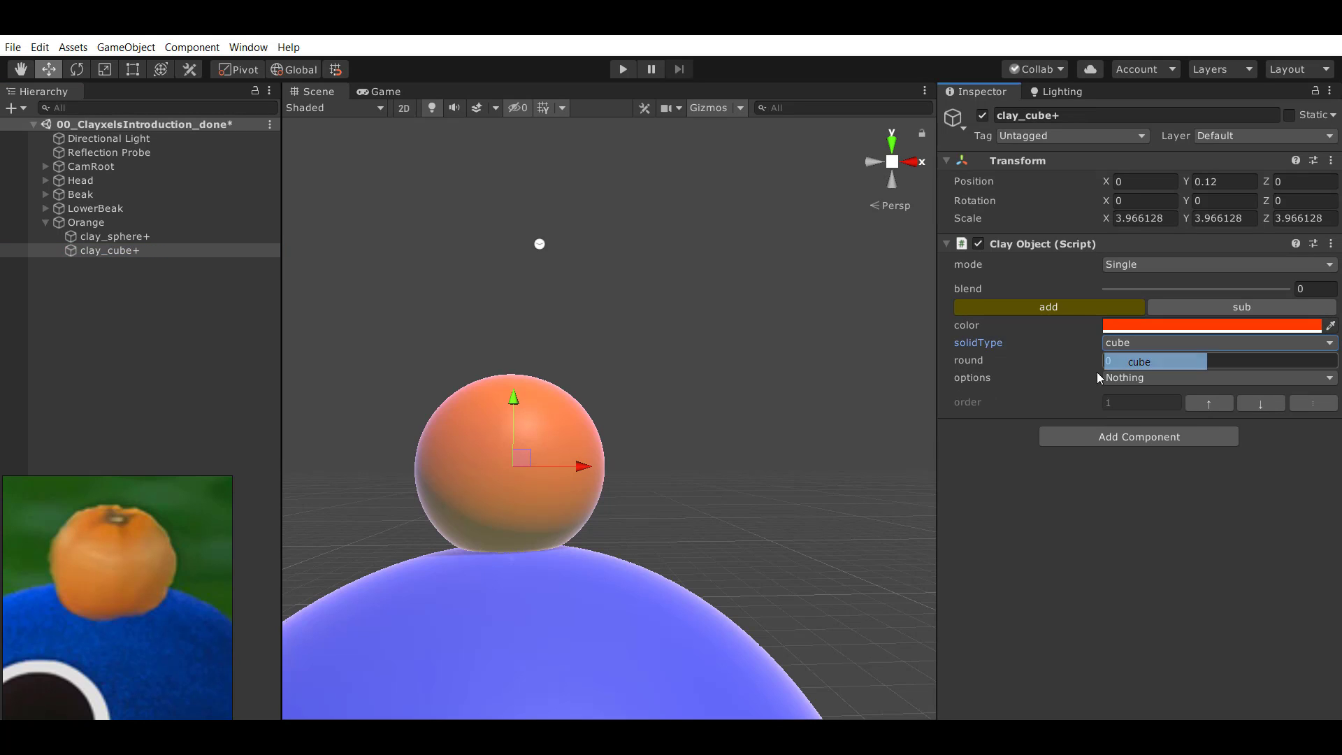
pyautogui.moveTo(524, 410); pyautogui.dragTo(525, 269)
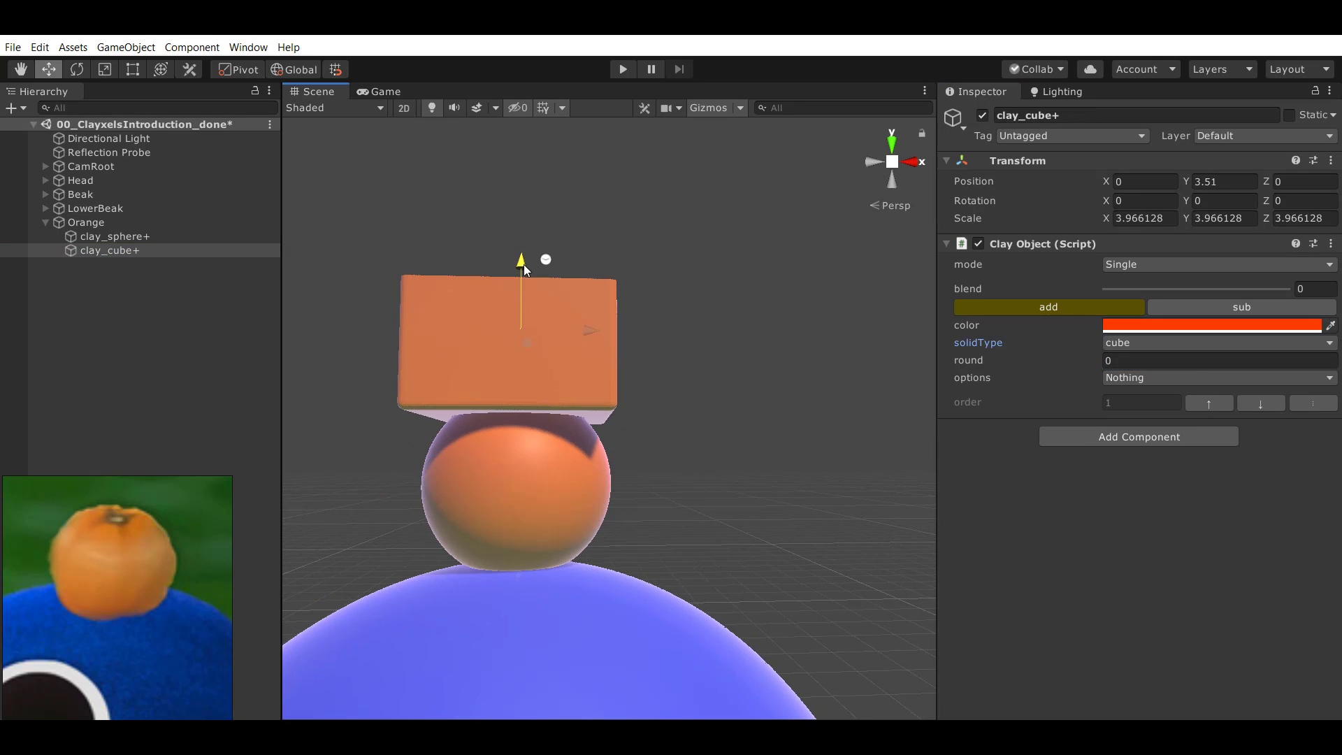
# Make the cube subtract from the orange with a blend of 63 and raise it to Y 4.27.
pyautogui.moveTo(1125, 289); pyautogui.dragTo(1221, 293)
pyautogui.click(1160, 306)
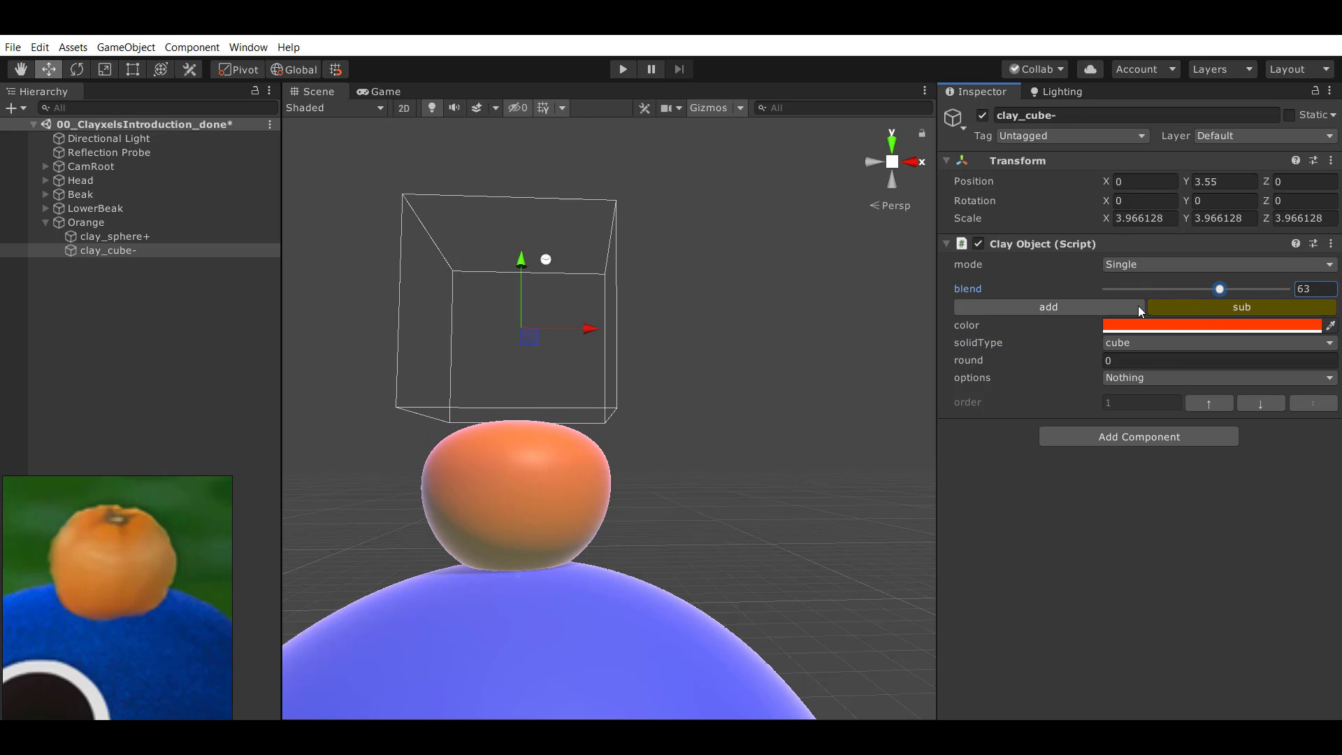
pyautogui.keyDown('alt'); pyautogui.moveTo(598, 340); pyautogui.dragTo(574, 363); pyautogui.keyUp('alt')
pyautogui.moveTo(538, 281); pyautogui.dragTo(533, 245)
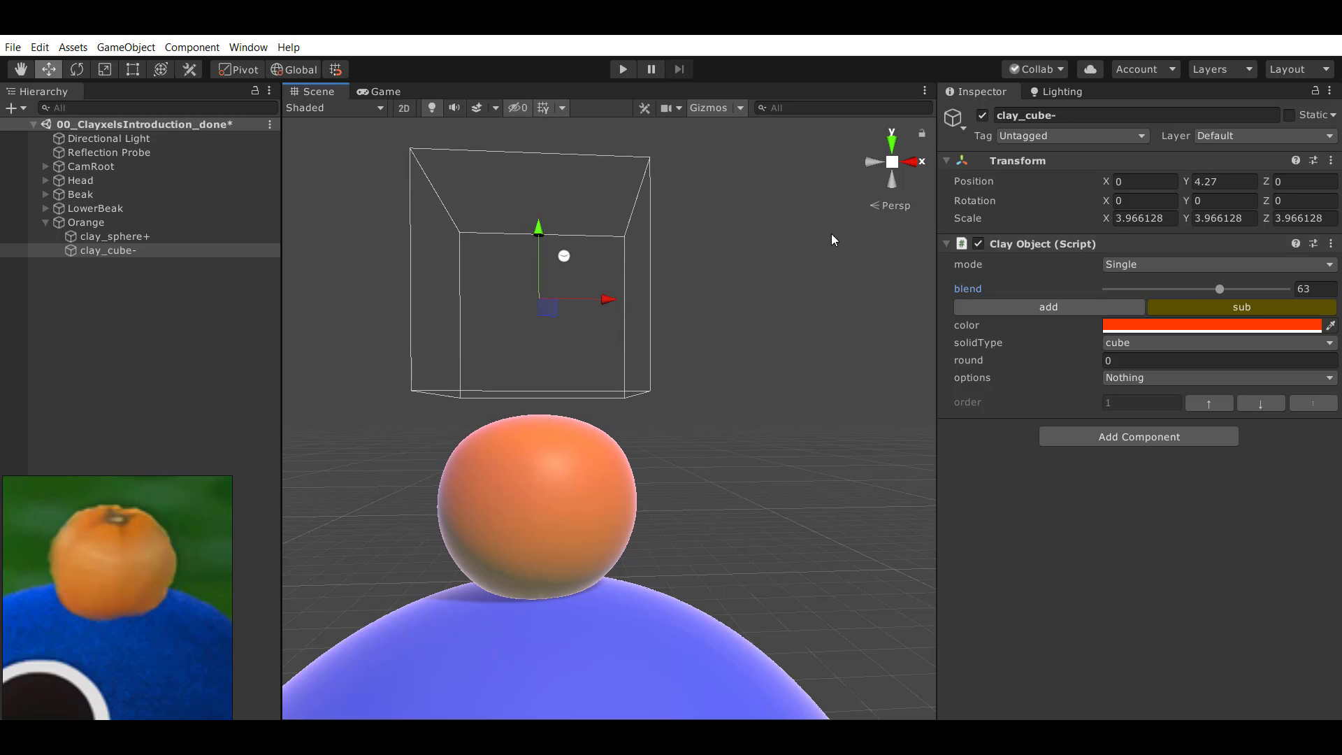
# Reduce the cube's blend to 0.0001 and lower it to Y 3.42 to cut the orange's top off sharply.
pyautogui.moveTo(1220, 289); pyautogui.dragTo(1095, 294)
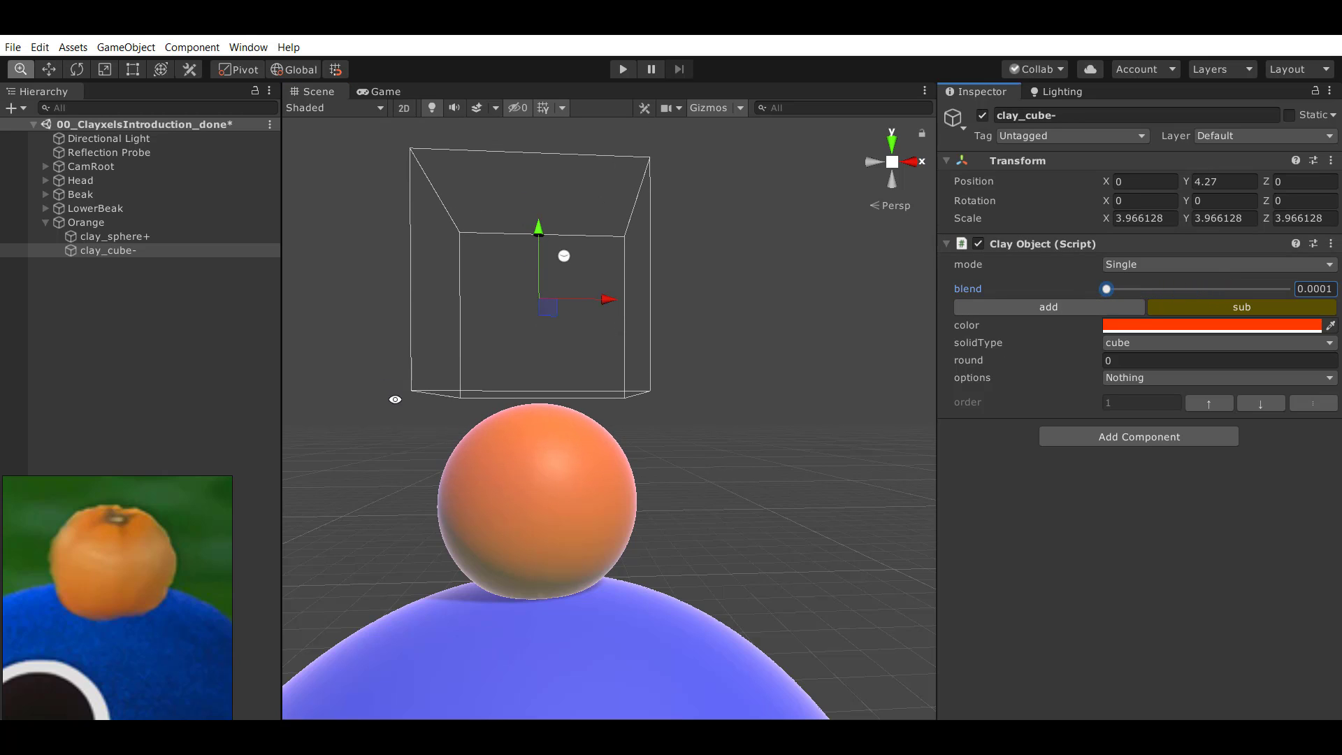
pyautogui.keyDown('alt'); pyautogui.moveTo(395, 400); pyautogui.dragTo(623, 387); pyautogui.keyUp('alt')
pyautogui.moveTo(567, 187); pyautogui.dragTo(567, 245)
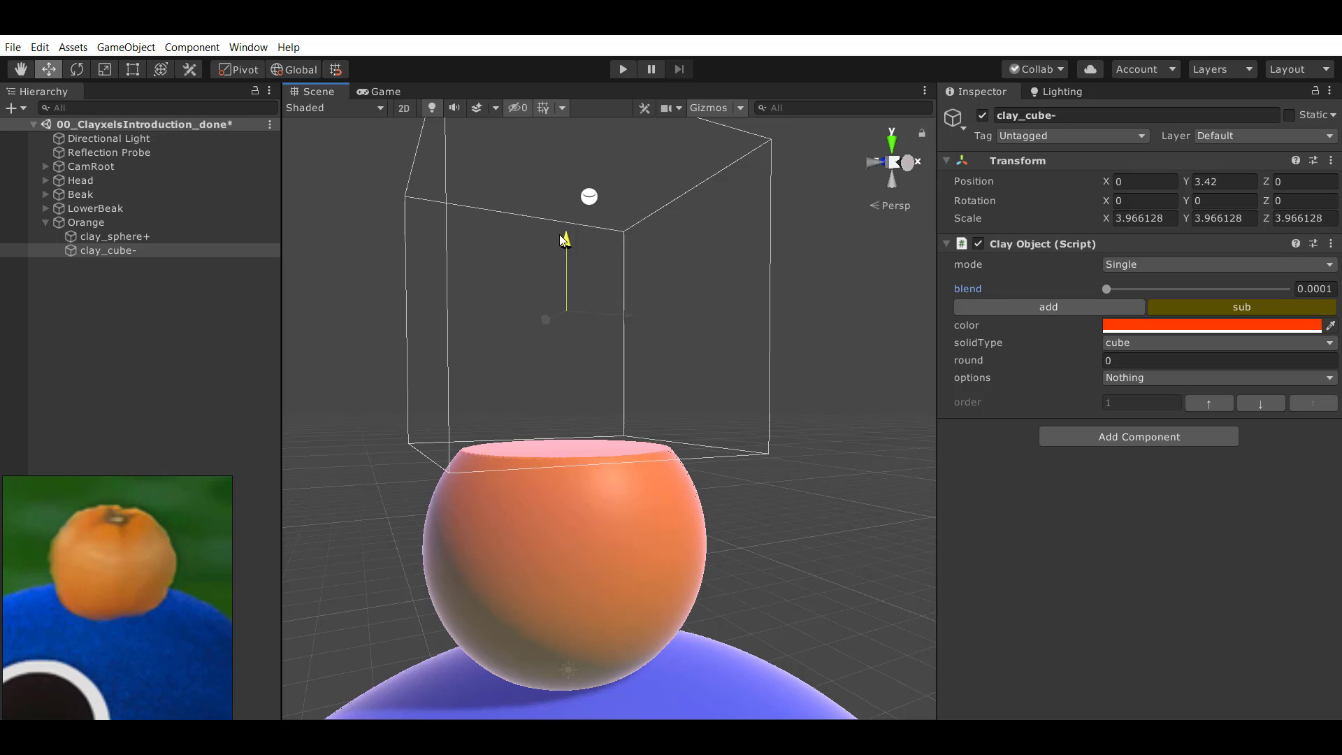
pyautogui.keyDown('alt'); pyautogui.moveTo(706, 391); pyautogui.dragTo(581, 473); pyautogui.keyUp('alt')
pyautogui.moveTo(430, 492); pyautogui.dragTo(508, 465, button='middle')
pyautogui.keyDown('alt'); pyautogui.moveTo(508, 465); pyautogui.dragTo(425, 479); pyautogui.keyUp('alt')
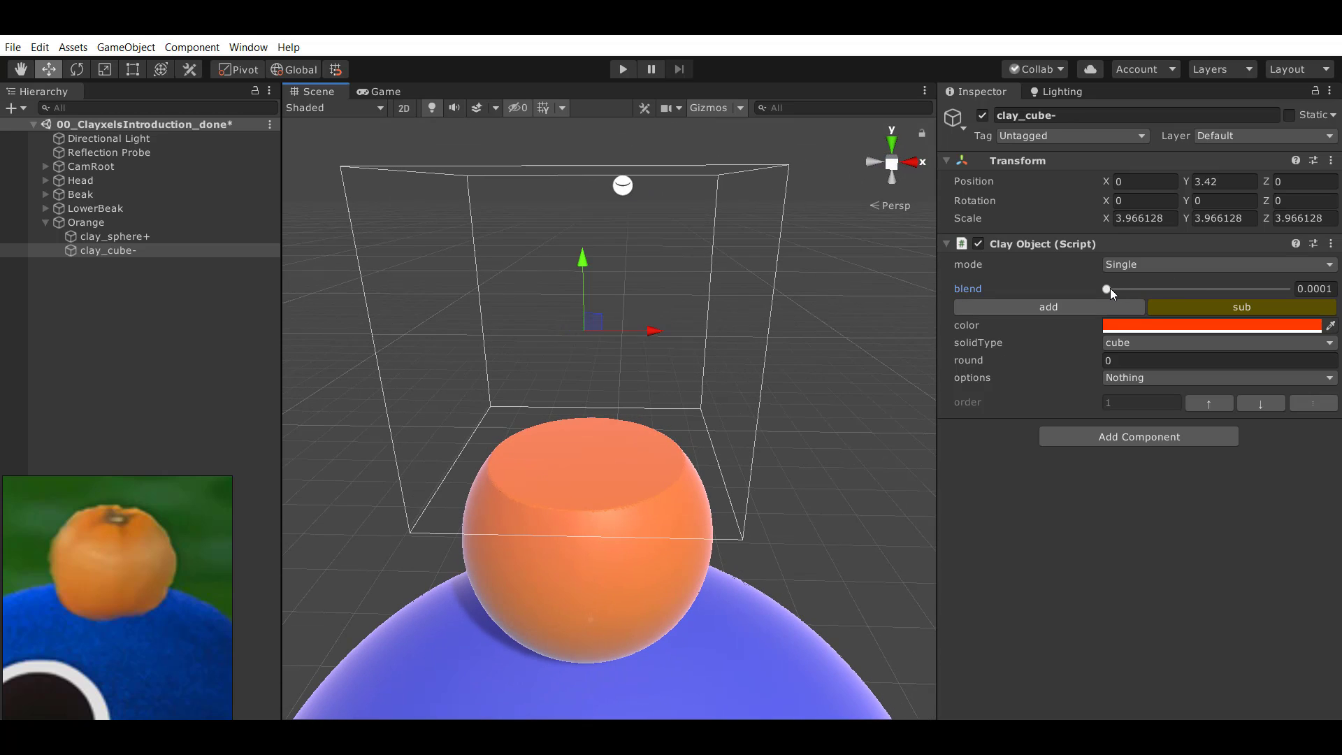
# Soften the cube's cut with a blend of about 29 and raise the cube to Y 3.86.
pyautogui.moveTo(1110, 288); pyautogui.dragTo(1158, 290)
pyautogui.scroll(3, 663, 306)
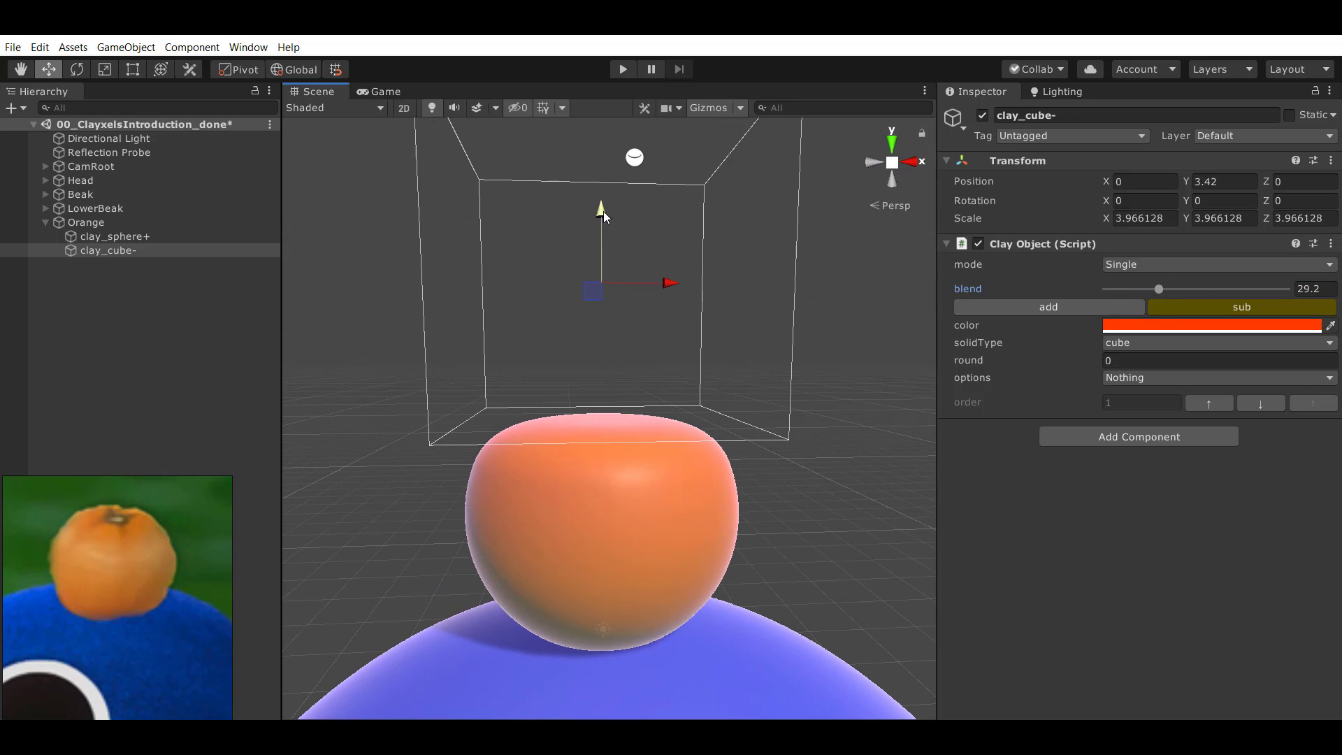
pyautogui.moveTo(604, 213); pyautogui.dragTo(611, 179)
pyautogui.keyDown('alt'); pyautogui.moveTo(626, 287); pyautogui.dragTo(639, 324); pyautogui.keyUp('alt')
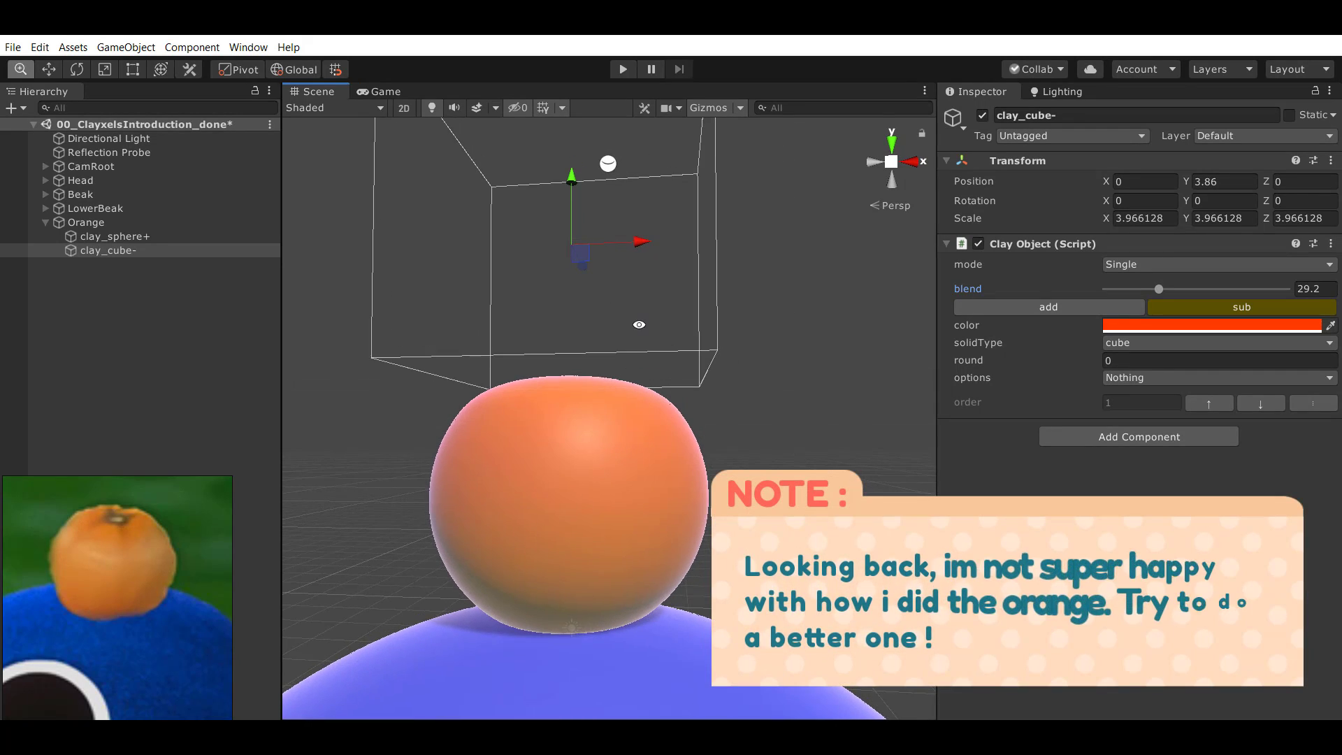
pyautogui.keyDown('alt'); pyautogui.moveTo(639, 324); pyautogui.dragTo(622, 315, button='right'); pyautogui.keyUp('alt')
pyautogui.moveTo(1161, 288)
pyautogui.mouseDown()
pyautogui.moveTo(1176, 295)
pyautogui.moveTo(1156, 295)
pyautogui.mouseUp()
pyautogui.keyDown('alt'); pyautogui.moveTo(657, 453); pyautogui.dragTo(636, 313); pyautogui.keyUp('alt')
pyautogui.scroll(5, 653, 468)
# Duplicate the orange sphere, raise the copy to Y 1.201 and scale it uniformly to about 1.79.
pyautogui.click(109, 239)
pyautogui.hotkey('ctrl', 'd')
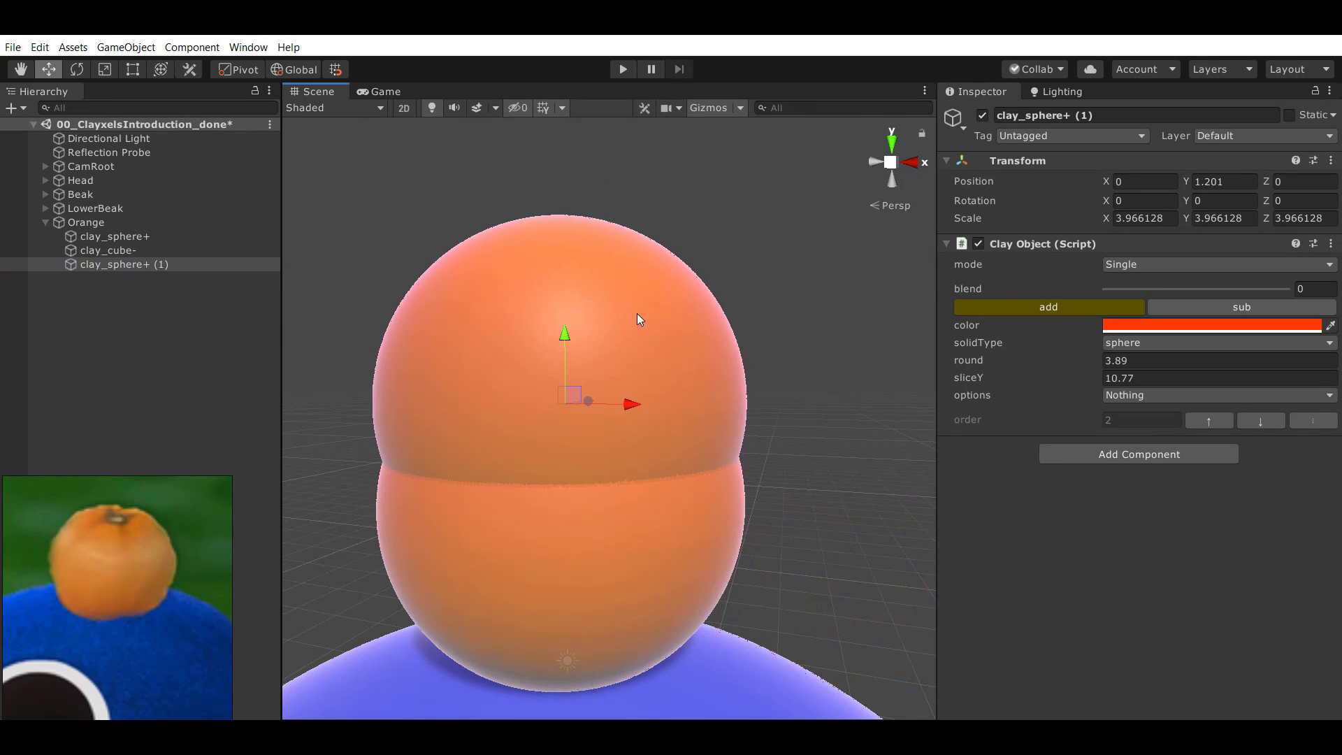
pyautogui.moveTo(557, 413); pyautogui.dragTo(558, 439)
pyautogui.press('w')
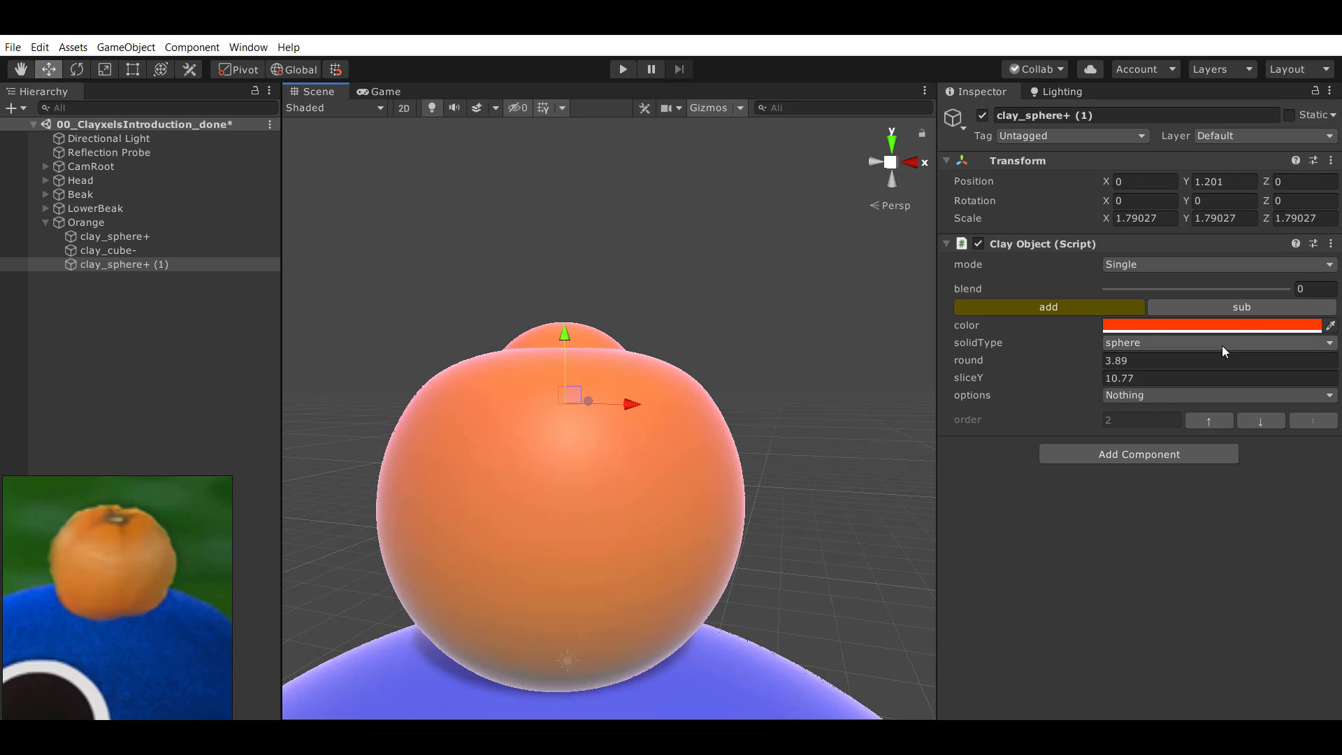
# Carve a shallow dimple in the orange's top by making the small sphere subtract with blend 65.9 at Y 2.514.
pyautogui.click(1240, 307)
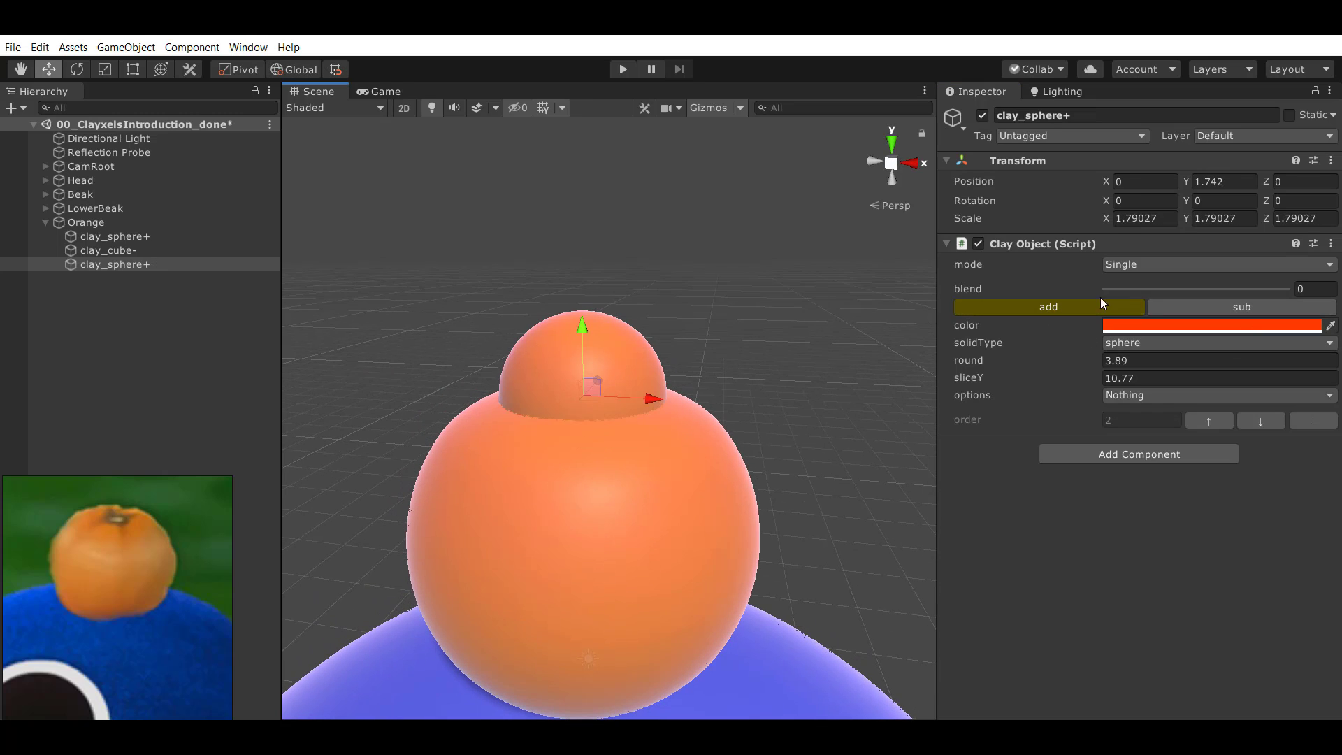
pyautogui.click(1175, 302)
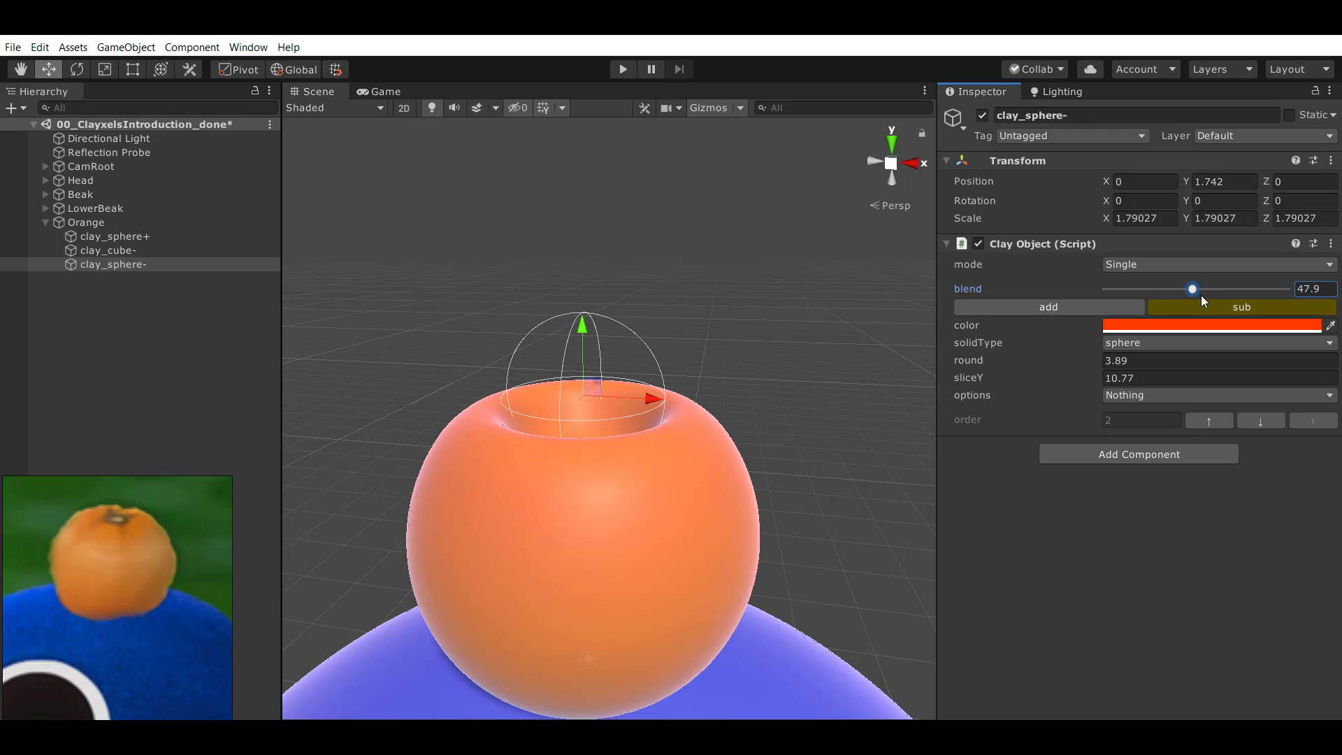
pyautogui.moveTo(1201, 295); pyautogui.dragTo(1232, 295)
pyautogui.moveTo(582, 359); pyautogui.dragTo(582, 302)
pyautogui.keyDown('alt'); pyautogui.moveTo(582, 302); pyautogui.dragTo(420, 357); pyautogui.keyUp('alt')
pyautogui.keyDown('alt'); pyautogui.moveTo(420, 357); pyautogui.dragTo(606, 386, button='right'); pyautogui.keyUp('alt')
pyautogui.keyDown('alt'); pyautogui.moveTo(531, 363); pyautogui.dragTo(611, 401, button='middle'); pyautogui.keyUp('alt')
pyautogui.keyDown('alt'); pyautogui.moveTo(611, 401); pyautogui.dragTo(565, 366); pyautogui.keyUp('alt')
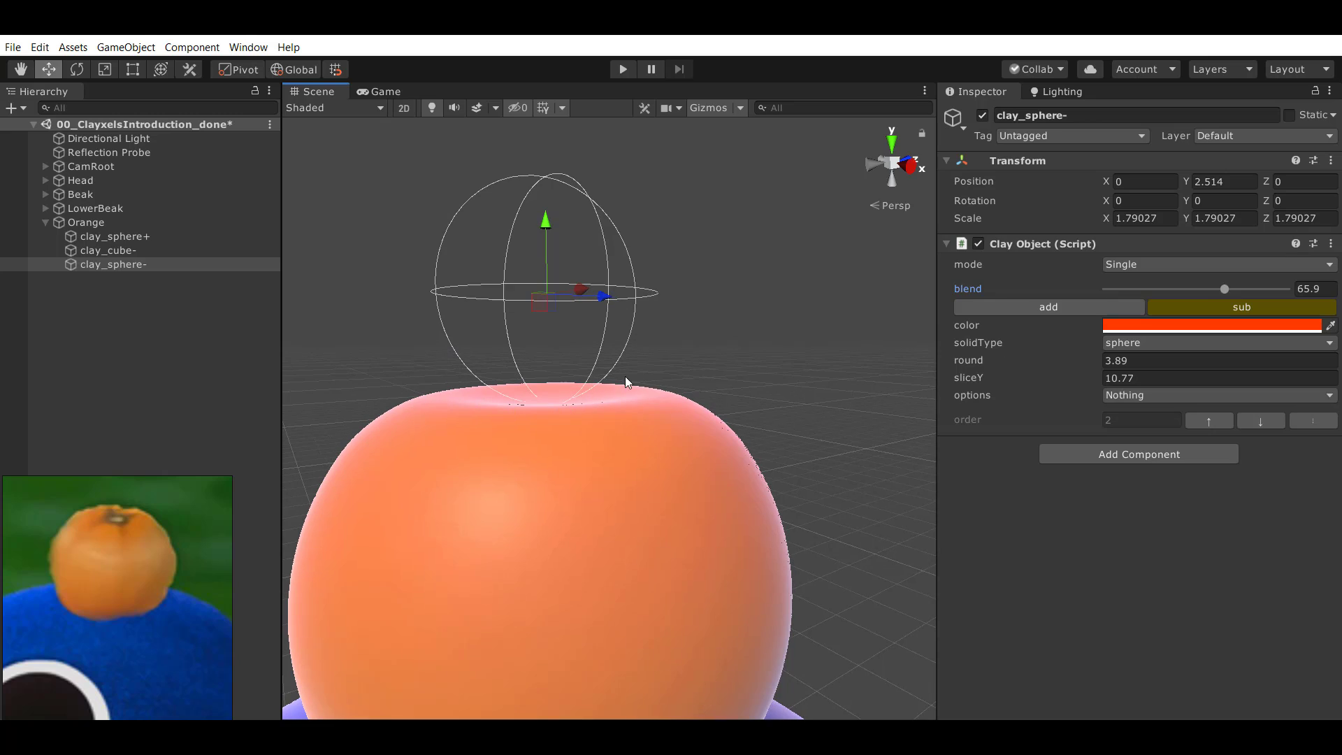
pyautogui.keyDown('alt'); pyautogui.moveTo(678, 370); pyautogui.dragTo(647, 433); pyautogui.keyUp('alt')
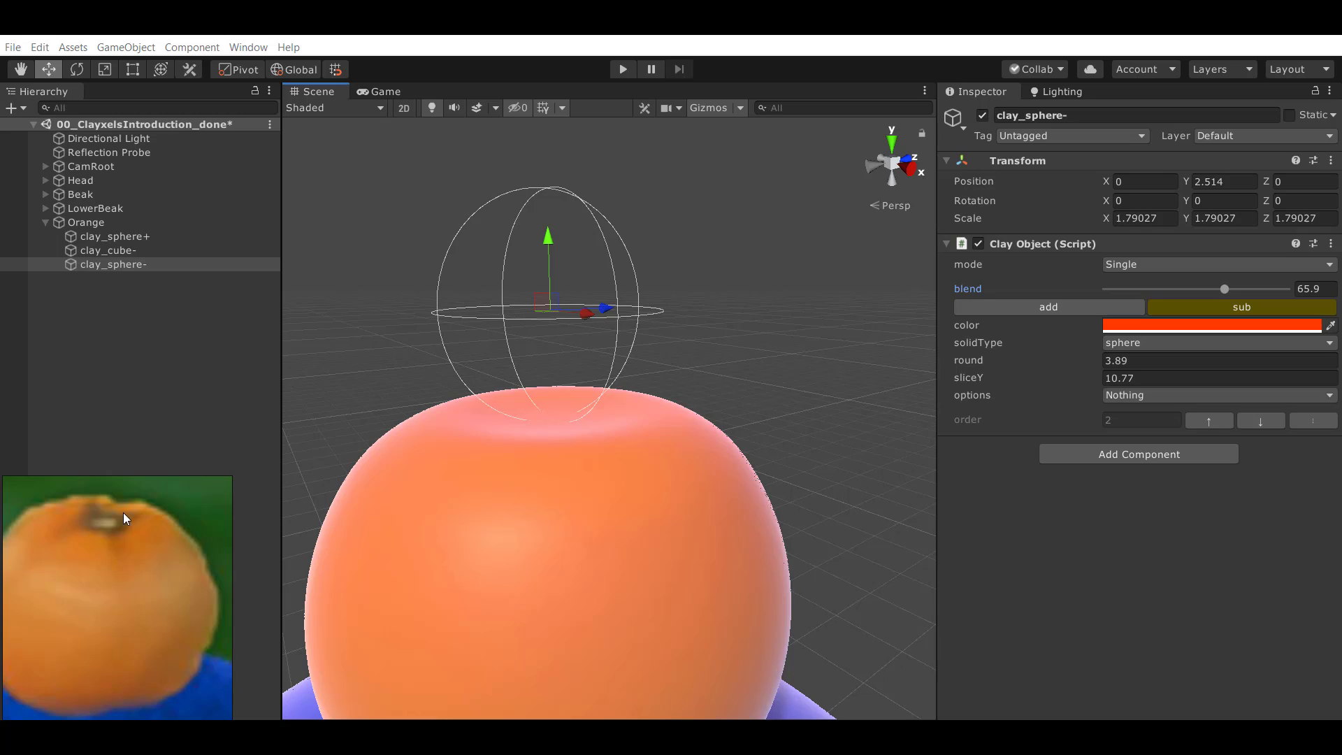
# Duplicate the dimple sphere, make the copy add clay with a blend of 0.0001 and lower it to Y 1.225.
pyautogui.click(130, 264)
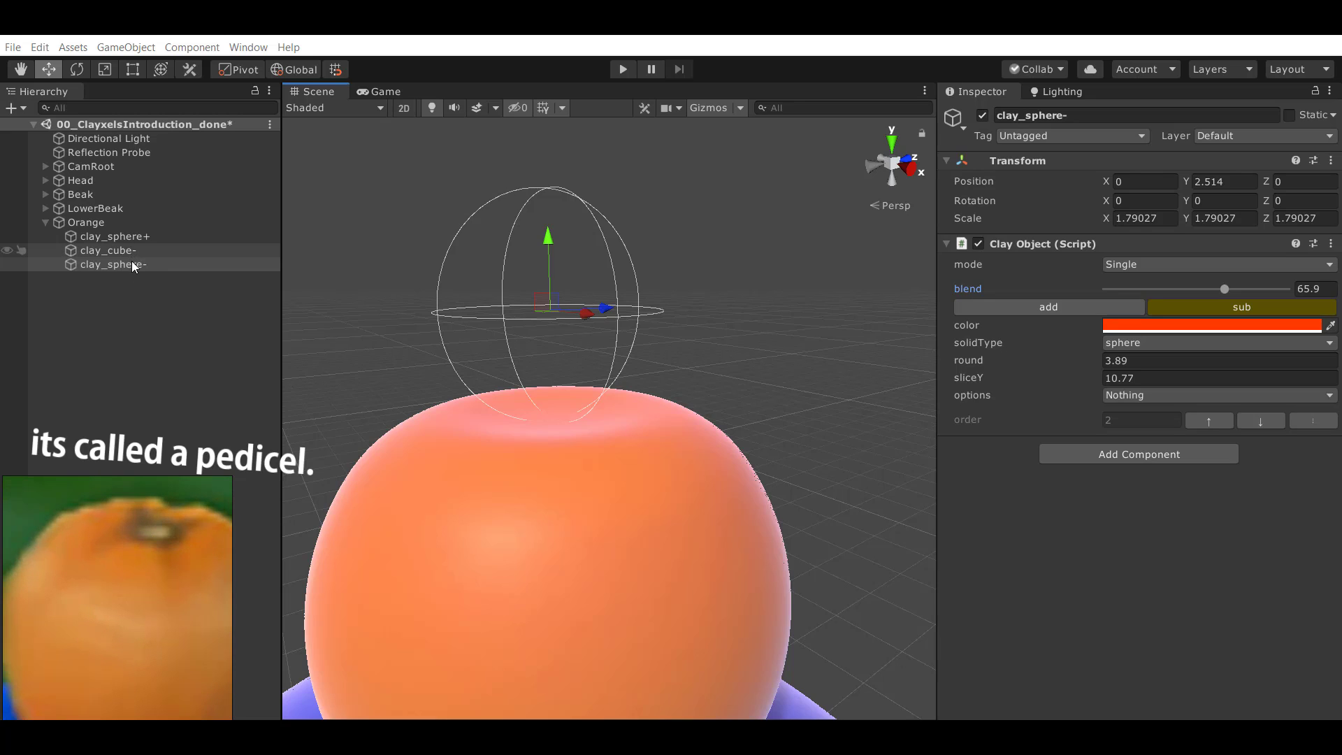
pyautogui.hotkey('ctrl', 'd')
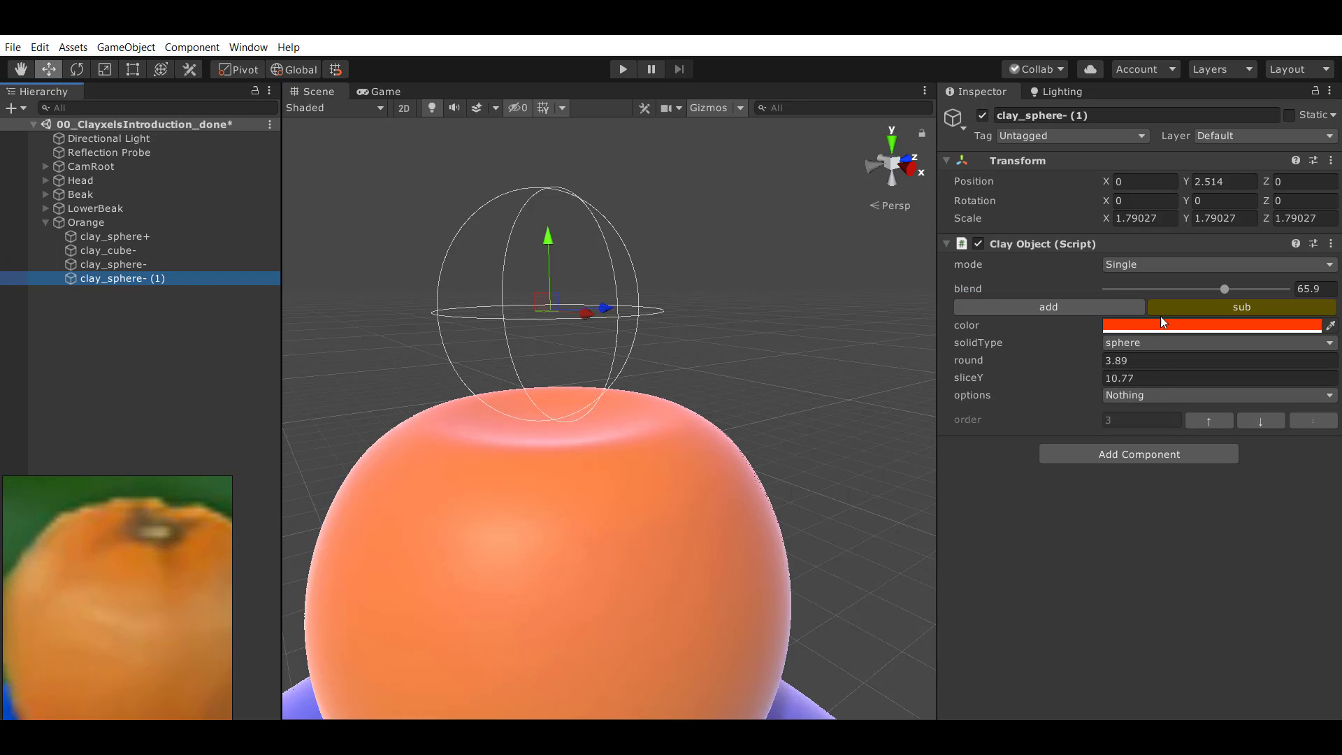
pyautogui.click(1074, 311)
pyautogui.moveTo(1198, 287); pyautogui.dragTo(1104, 289)
pyautogui.moveTo(547, 236); pyautogui.dragTo(542, 381)
# Scale the added pedicel sphere uniformly to about 0.98 and raise it to Y 1.304 in the dimple.
pyautogui.press('r')
pyautogui.scroll(5, 581, 438)
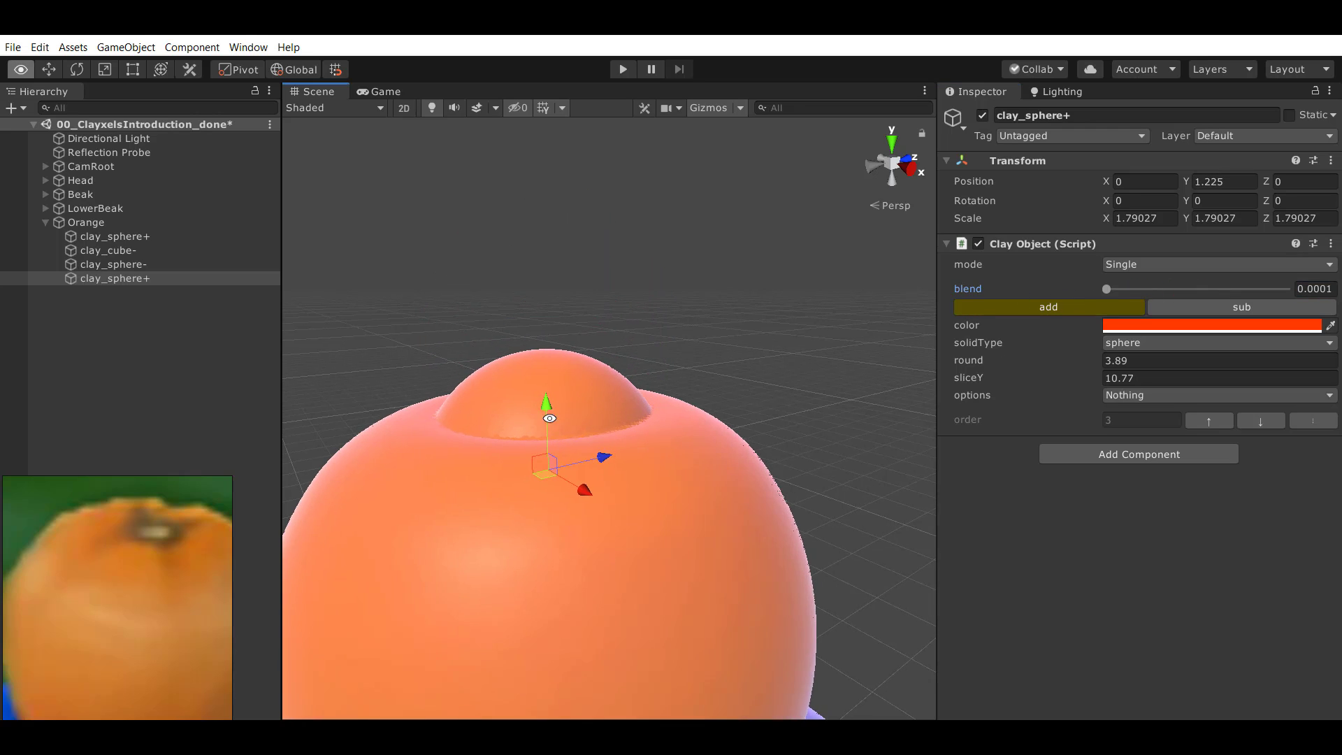
pyautogui.moveTo(573, 438); pyautogui.dragTo(573, 488)
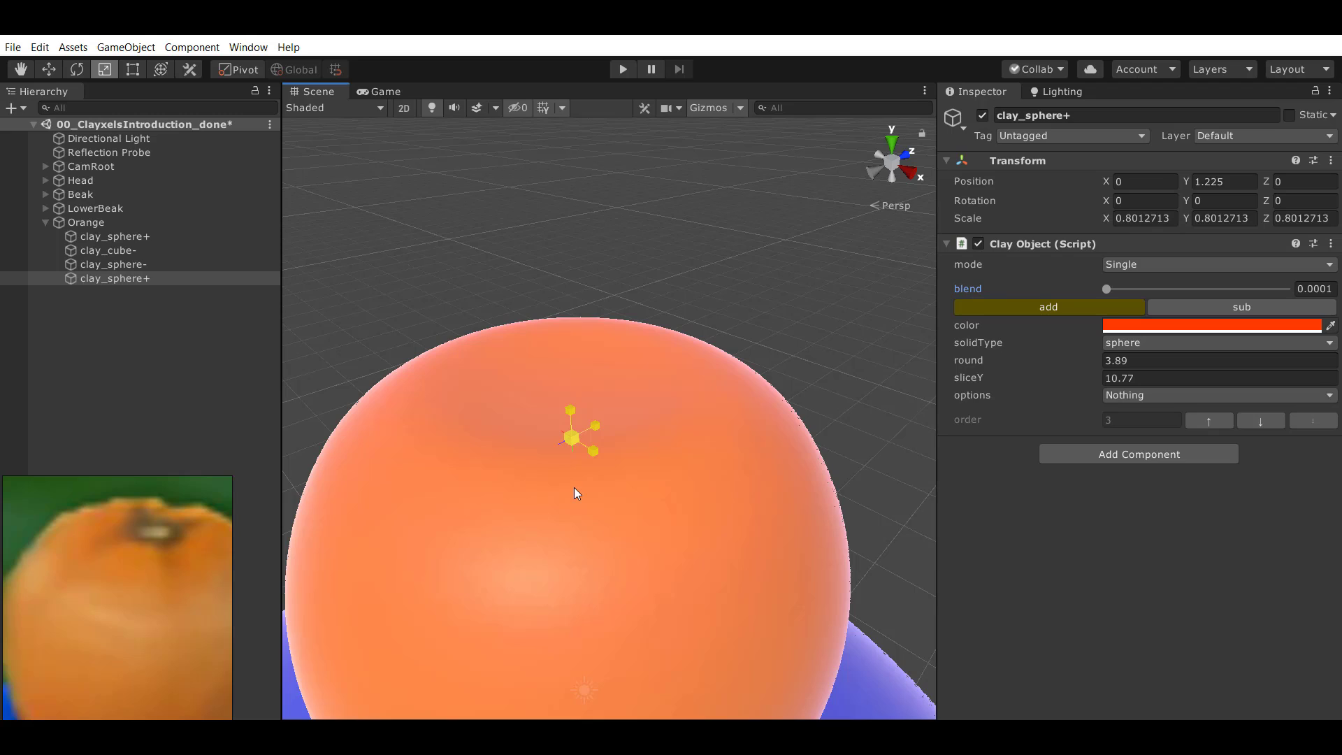
pyautogui.press('w')
pyautogui.moveTo(572, 419); pyautogui.dragTo(572, 389)
# Colour the pedicel sphere a very dark green, about 051D04.
pyautogui.click(1149, 326)
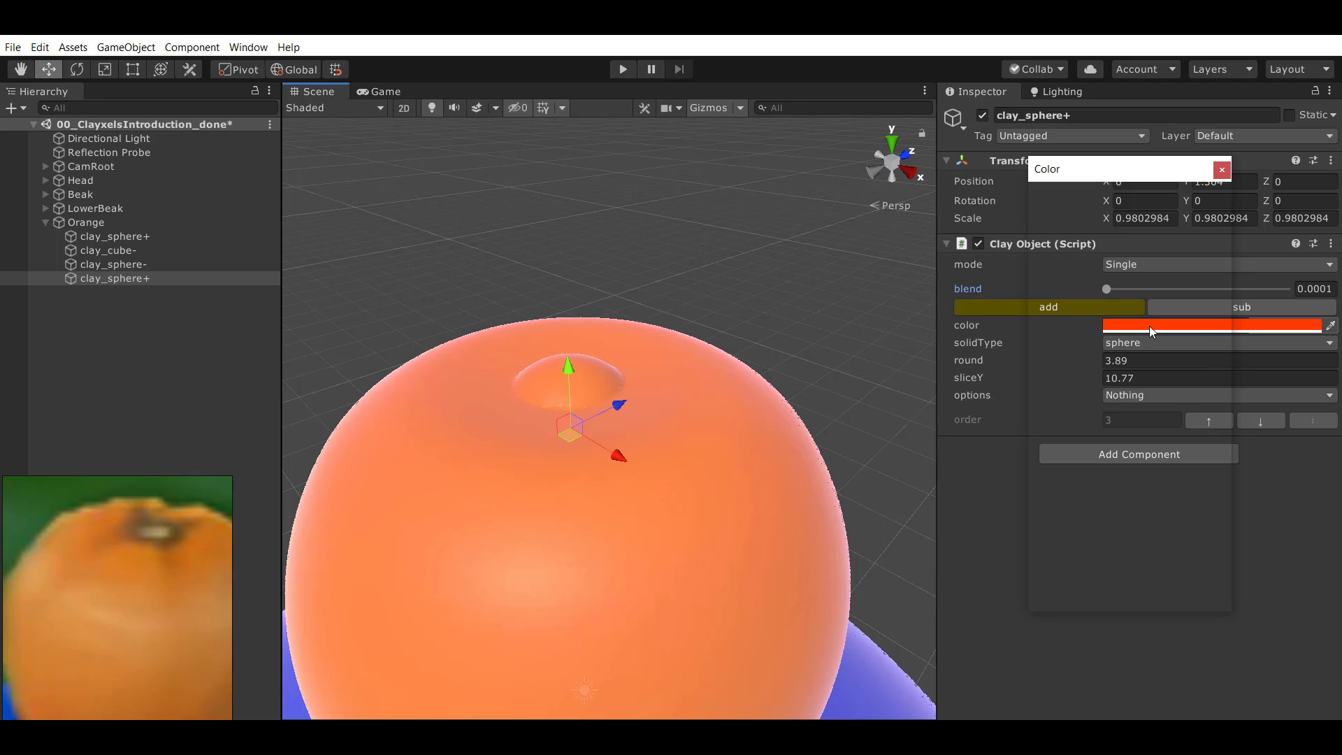
pyautogui.moveTo(1054, 255); pyautogui.dragTo(1085, 256)
pyautogui.moveTo(1169, 293)
pyautogui.mouseDown()
pyautogui.moveTo(1163, 342)
pyautogui.moveTo(1138, 360)
pyautogui.mouseUp()
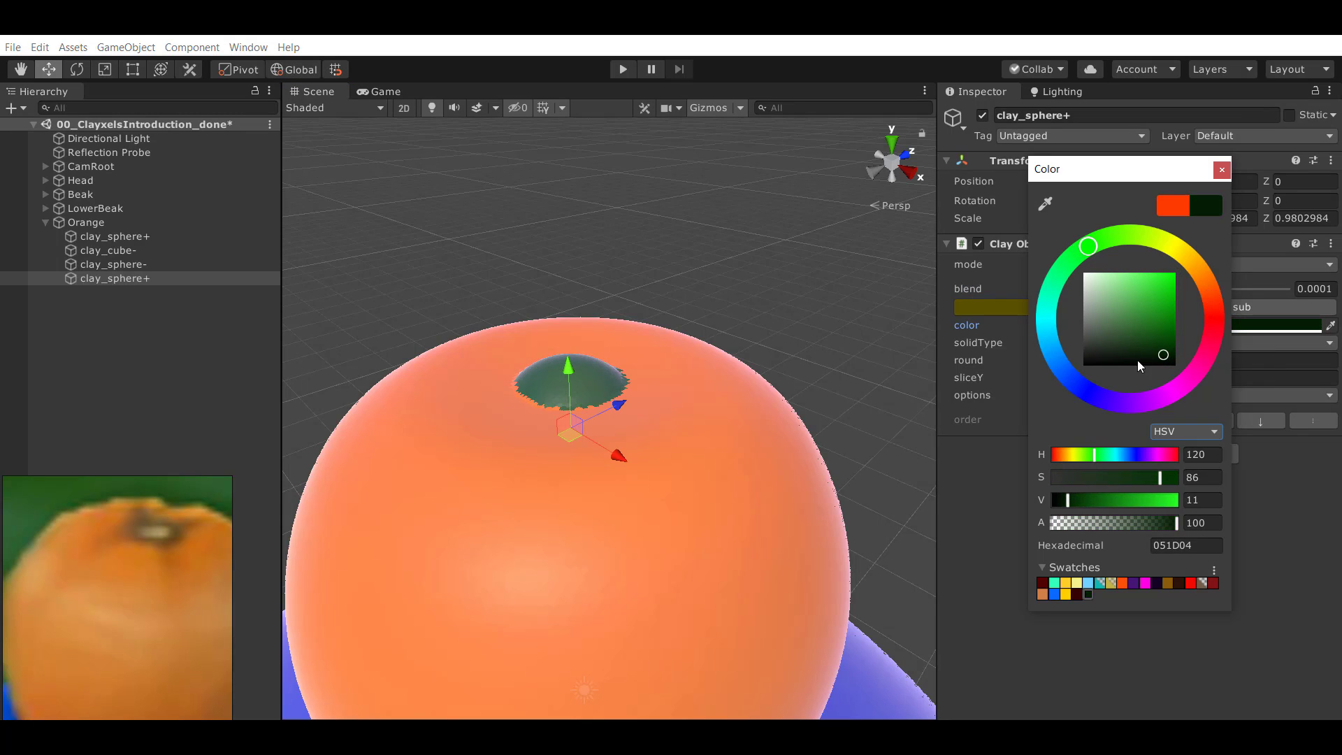
# Shrink the pedicel sphere uniformly to about 0.574 and raise it to Y 1.533 in the dimple.
pyautogui.moveTo(570, 425); pyautogui.dragTo(571, 450)
pyautogui.press('w')
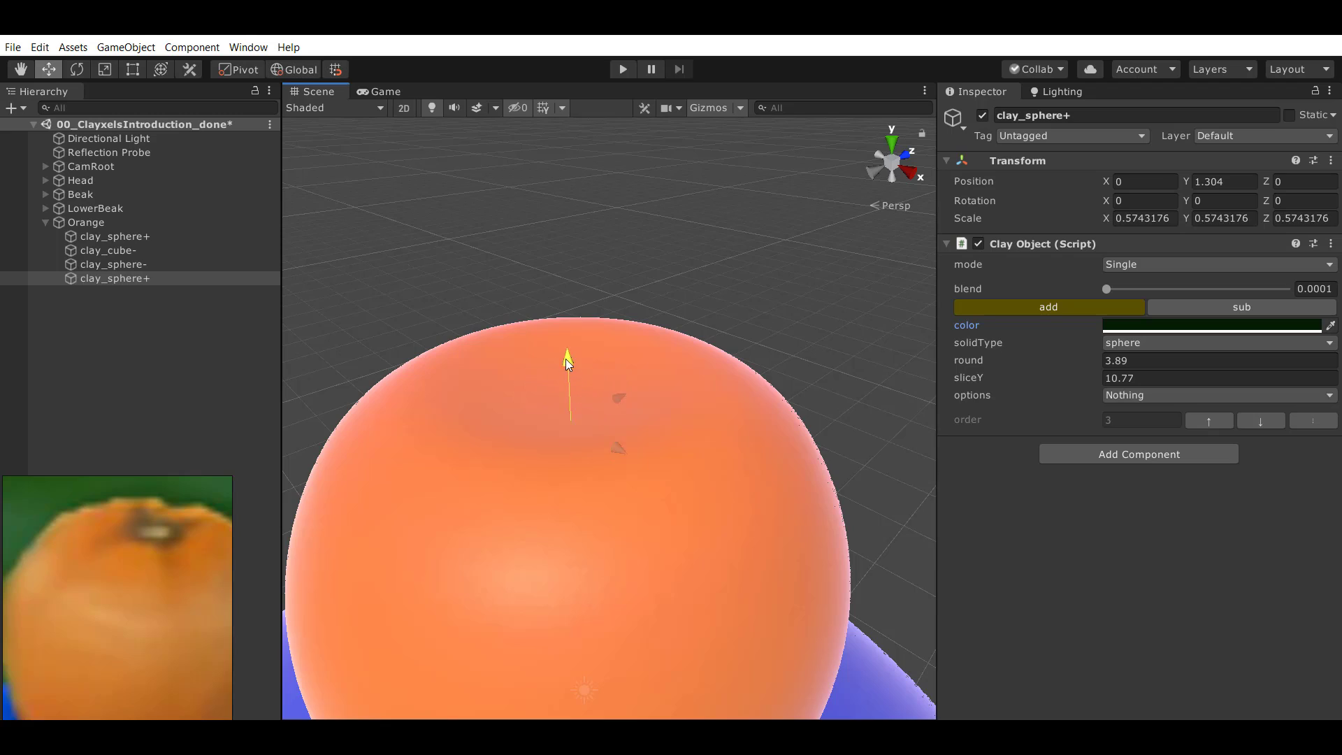
# Recolour the pedicel sphere dark brown, 3A201D, and turn it into a painter so it only tints the dimple.
pyautogui.click(1160, 329)
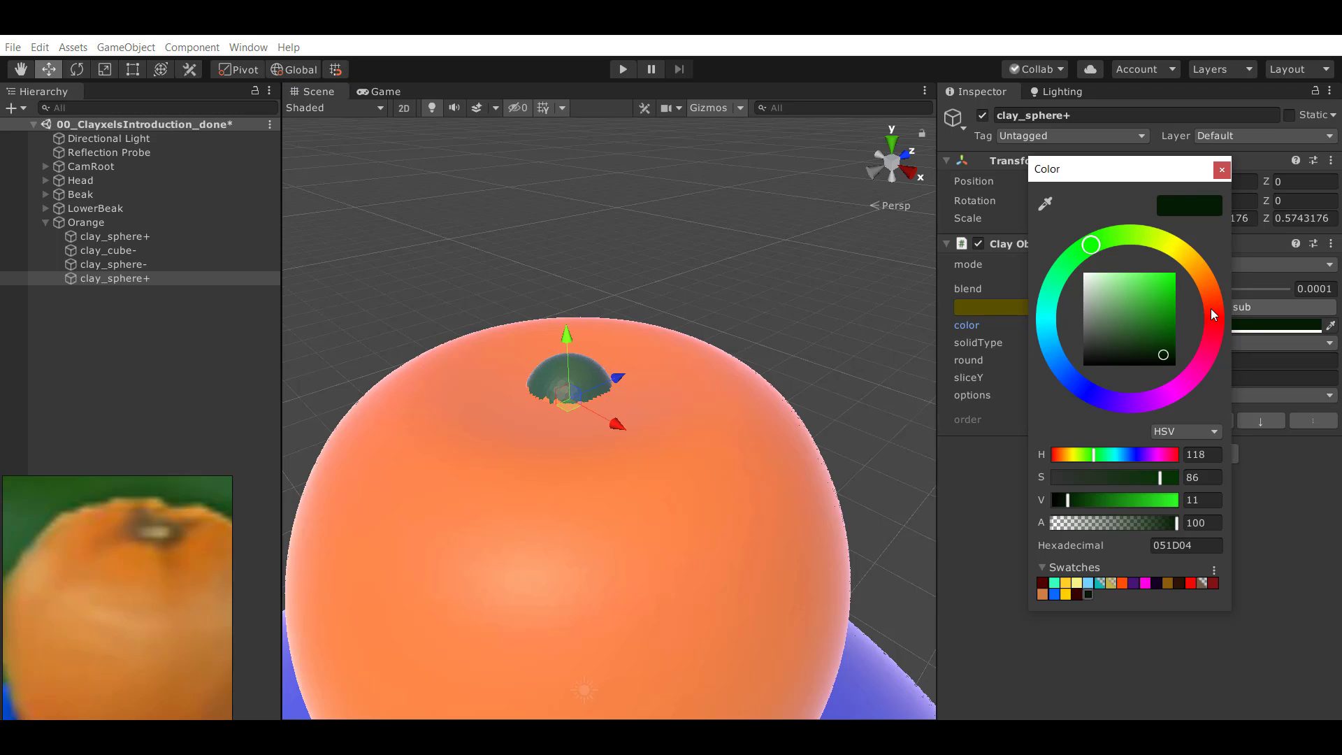
pyautogui.click(1211, 308)
pyautogui.click(1144, 327)
pyautogui.moveTo(1152, 338)
pyautogui.mouseDown()
pyautogui.moveTo(1115, 363)
pyautogui.moveTo(1133, 349)
pyautogui.mouseUp()
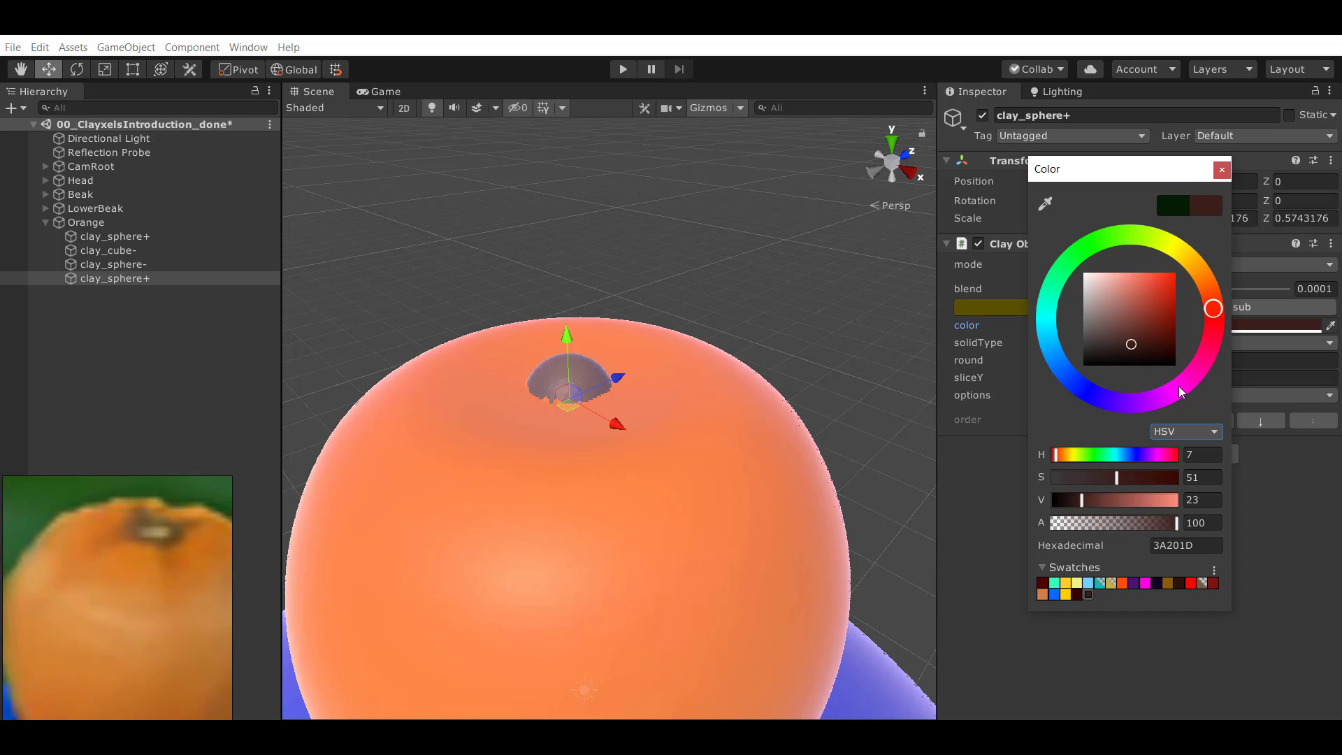
pyautogui.click(1312, 402)
pyautogui.click(1243, 397)
pyautogui.click(1181, 448)
pyautogui.scroll(1, 587, 389)
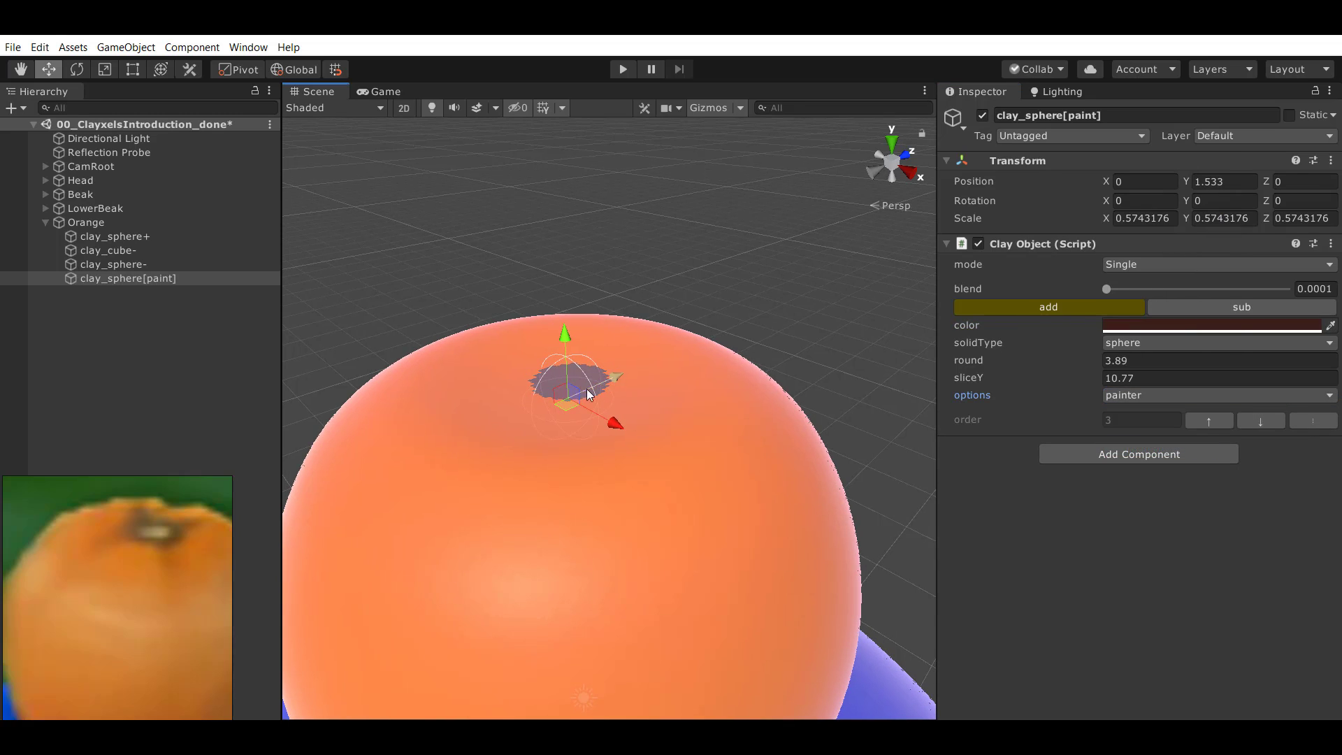
# Soften the brown paint sphere with a blend of 24.9 and enlarge it uniformly to about 0.81.
pyautogui.moveTo(571, 365); pyautogui.dragTo(571, 358)
pyautogui.moveTo(1108, 288); pyautogui.dragTo(1220, 290)
pyautogui.moveTo(1135, 294); pyautogui.dragTo(1154, 293)
pyautogui.scroll(2, 751, 330)
pyautogui.keyDown('alt'); pyautogui.moveTo(751, 329); pyautogui.dragTo(751, 346); pyautogui.keyUp('alt')
pyautogui.moveTo(567, 440); pyautogui.dragTo(568, 429)
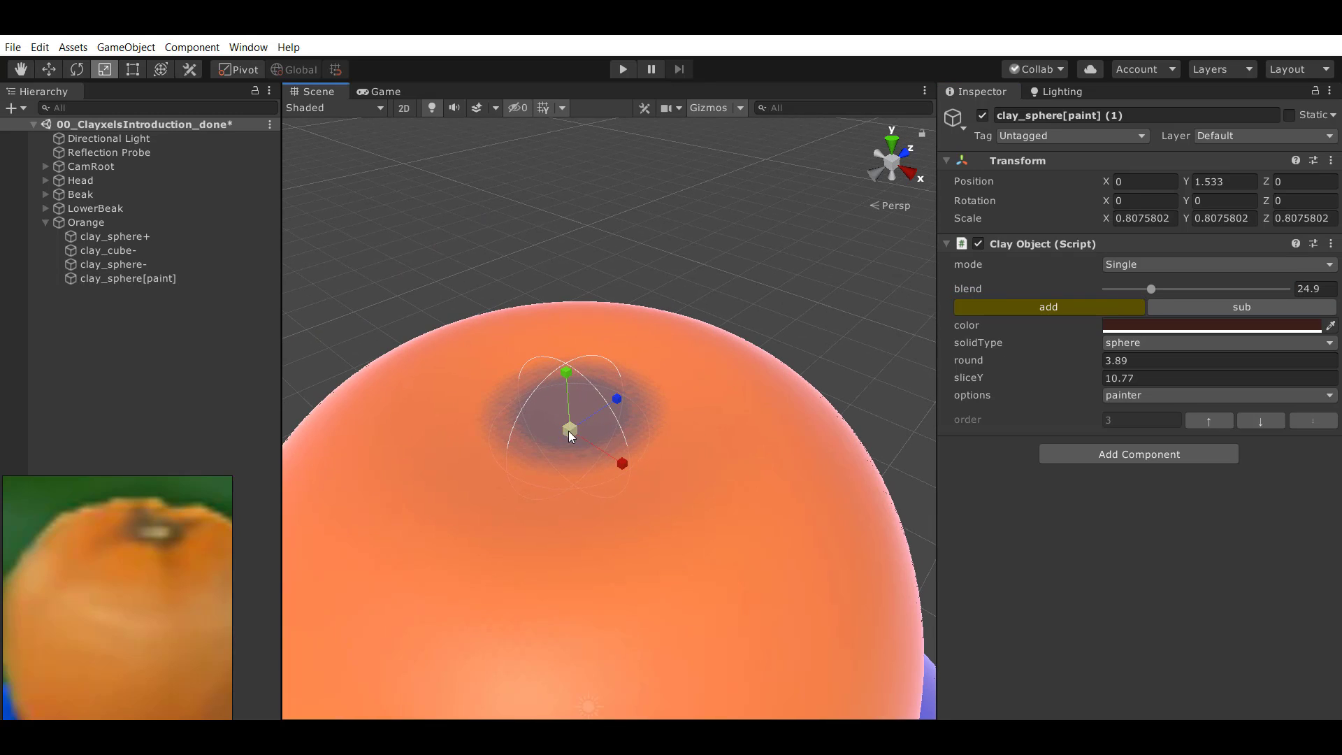
# Duplicate the brown paint sphere, colour the copy pale cream-yellow in add mode and shrink it uniformly to about 0.55.
pyautogui.hotkey('ctrl', 'd')
pyautogui.click(1204, 308)
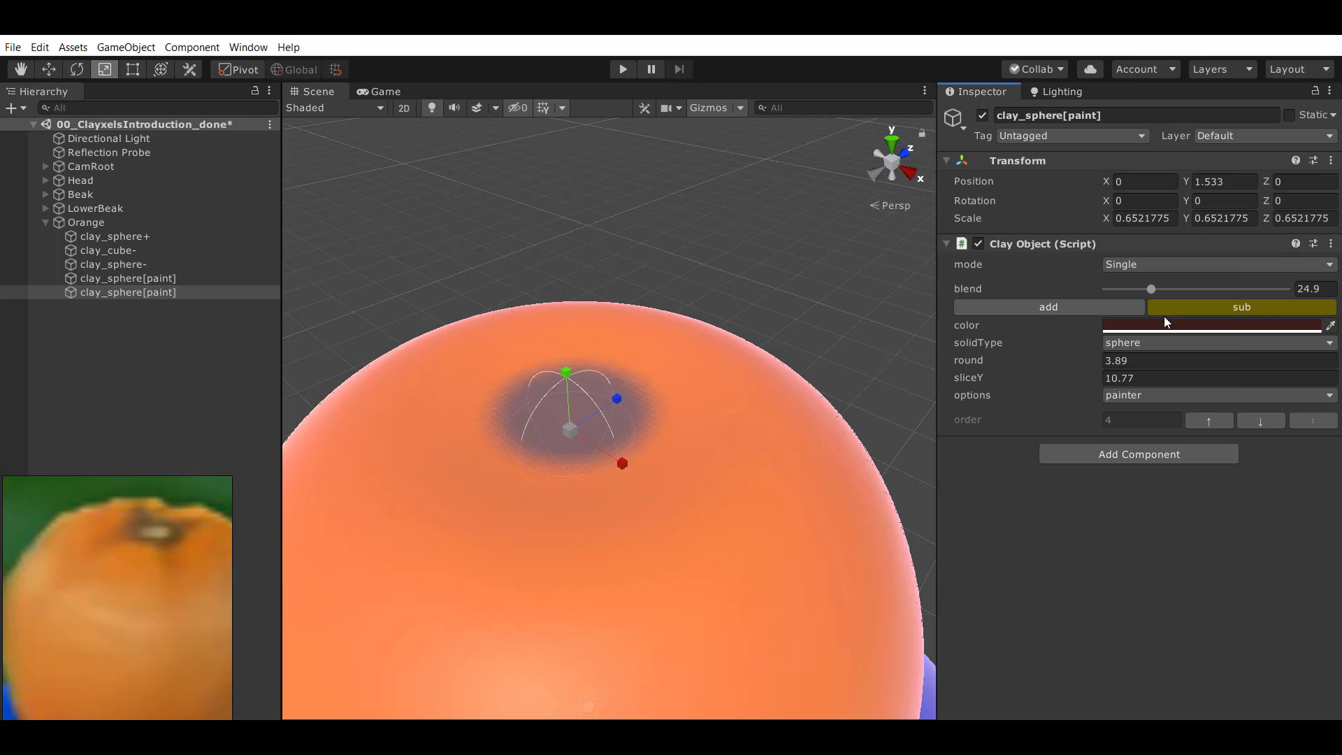
pyautogui.click(1164, 322)
pyautogui.moveTo(1150, 284); pyautogui.dragTo(1123, 282)
pyautogui.click(997, 104)
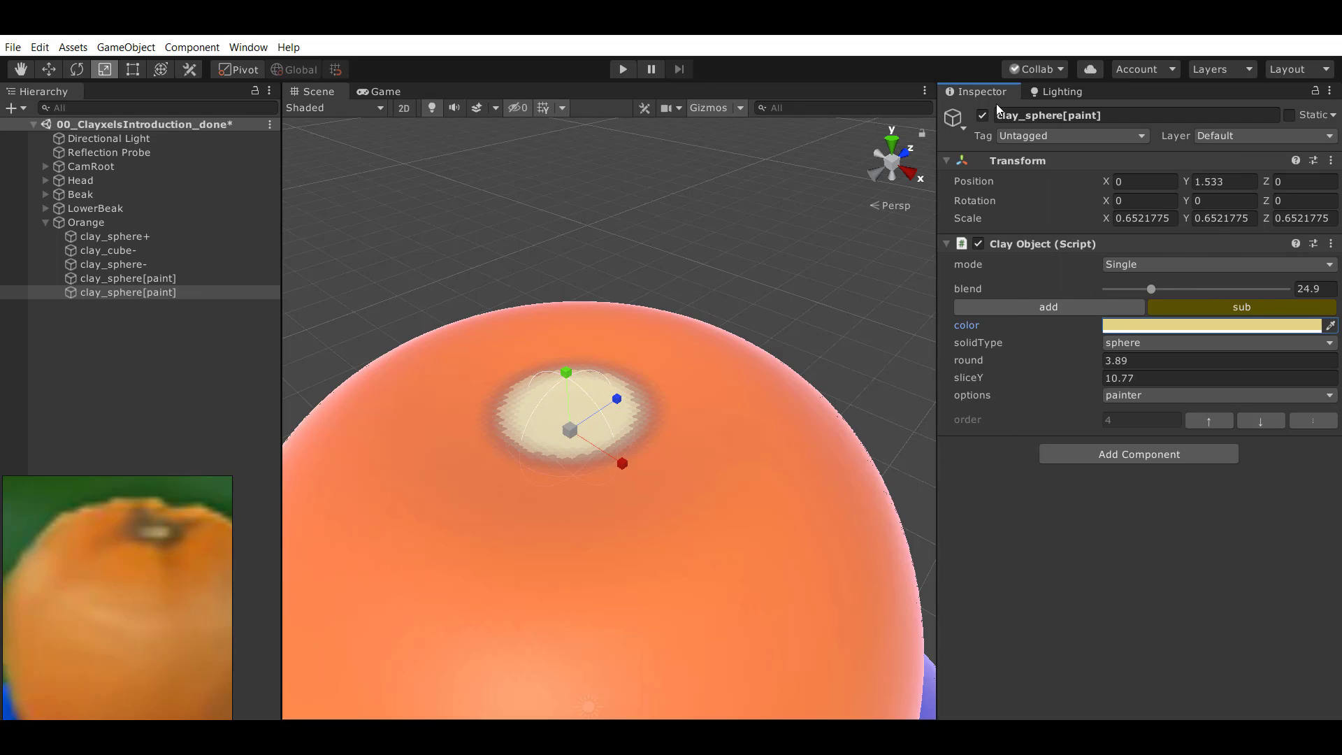
pyautogui.click(1021, 312)
pyautogui.moveTo(569, 429); pyautogui.dragTo(580, 441)
# Inspect the painted dimple and the orange's overall shape from the front, top and sides.
pyautogui.click(657, 221)
pyautogui.scroll(-10, 649, 293)
pyautogui.keyDown('alt'); pyautogui.moveTo(639, 385); pyautogui.dragTo(668, 449); pyautogui.keyUp('alt')
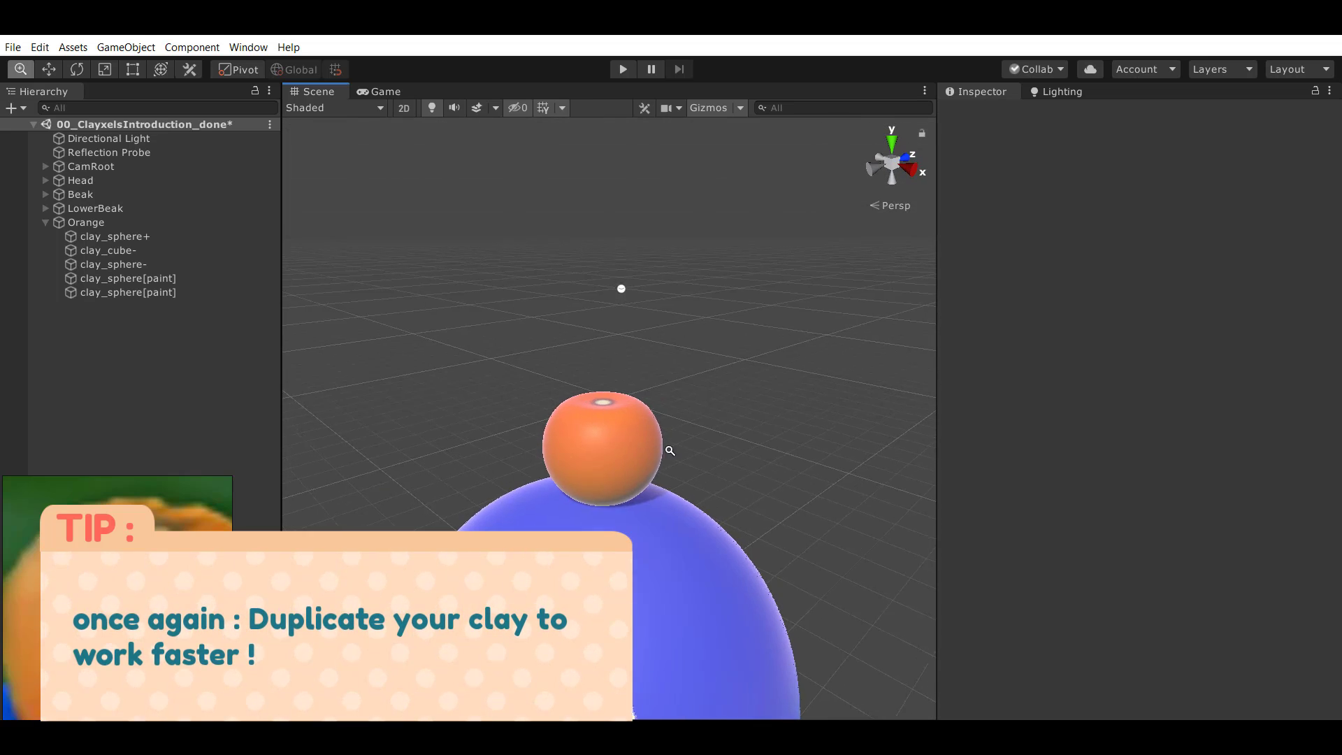
pyautogui.scroll(3, 608, 420)
pyautogui.moveTo(577, 395); pyautogui.dragTo(570, 436, button='middle')
pyautogui.scroll(4, 608, 428)
pyautogui.scroll(2, 613, 432)
pyautogui.click(126, 292)
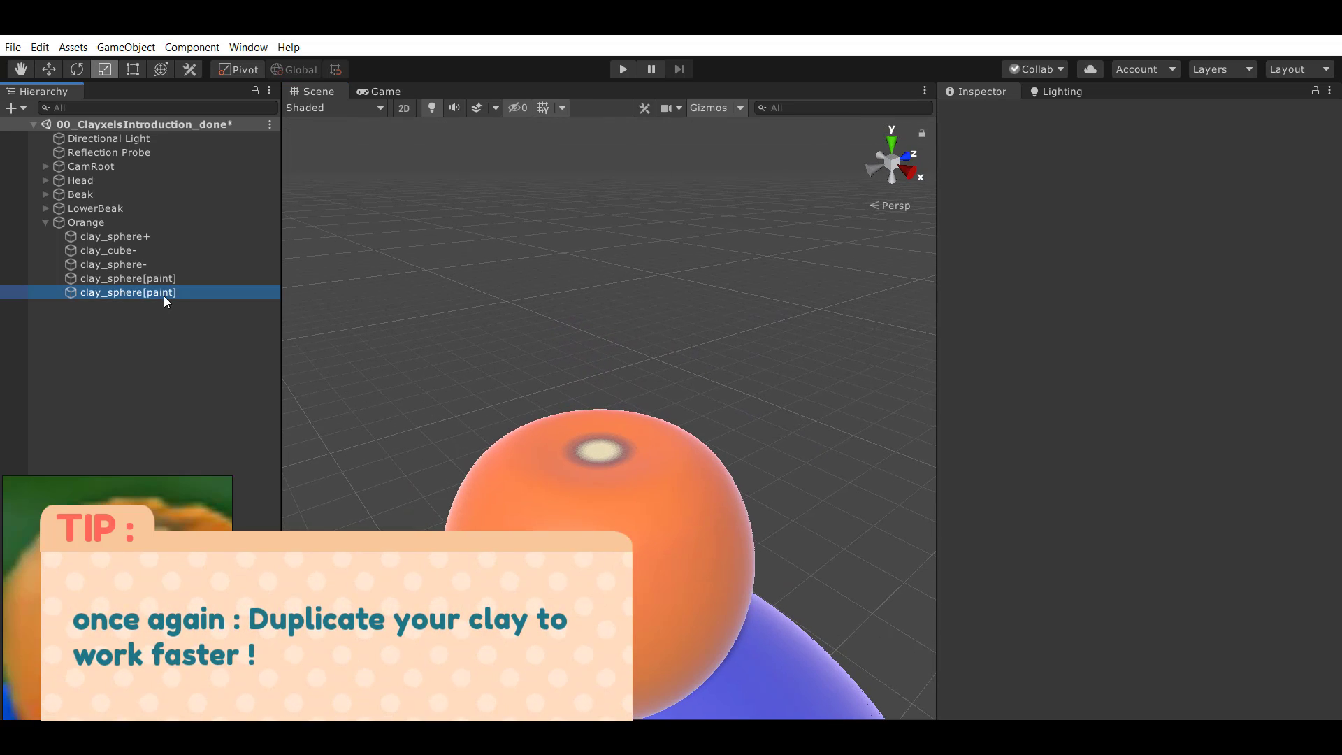
pyautogui.click(126, 279)
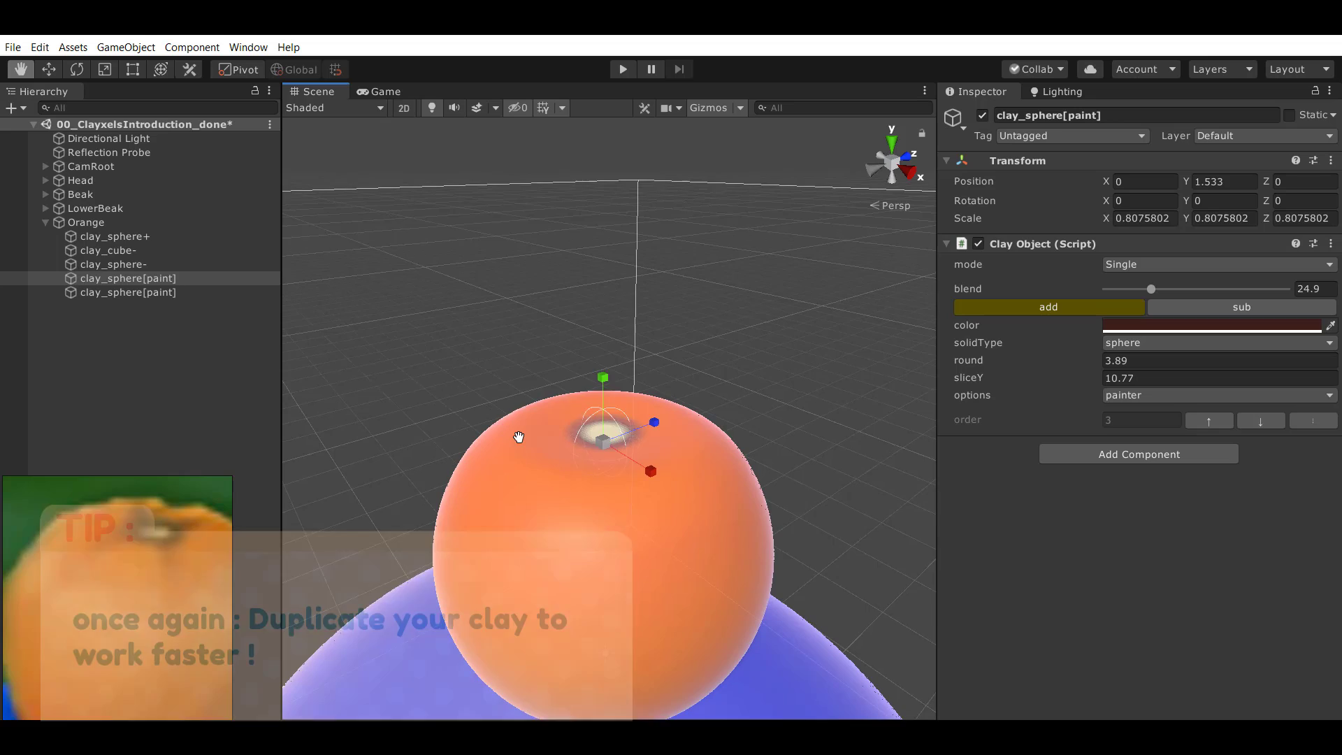
pyautogui.scroll(-5, 518, 437)
pyautogui.keyDown('alt'); pyautogui.moveTo(545, 475); pyautogui.dragTo(593, 460); pyautogui.keyUp('alt')
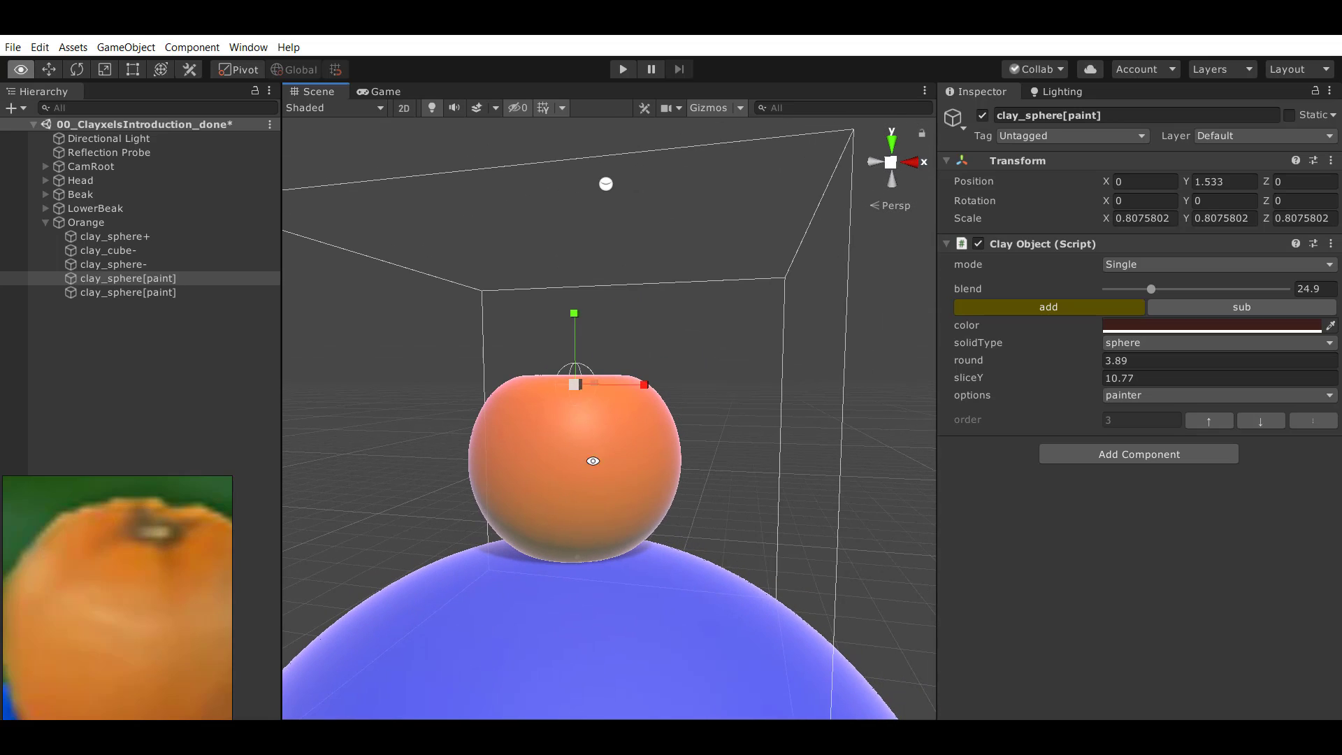
pyautogui.keyDown('alt'); pyautogui.moveTo(579, 536); pyautogui.dragTo(657, 497); pyautogui.keyUp('alt')
pyautogui.scroll(4, 653, 475)
pyautogui.keyDown('alt'); pyautogui.moveTo(647, 449); pyautogui.dragTo(645, 413); pyautogui.keyUp('alt')
pyautogui.scroll(-1, 615, 399)
pyautogui.scroll(-4, 138, 518)
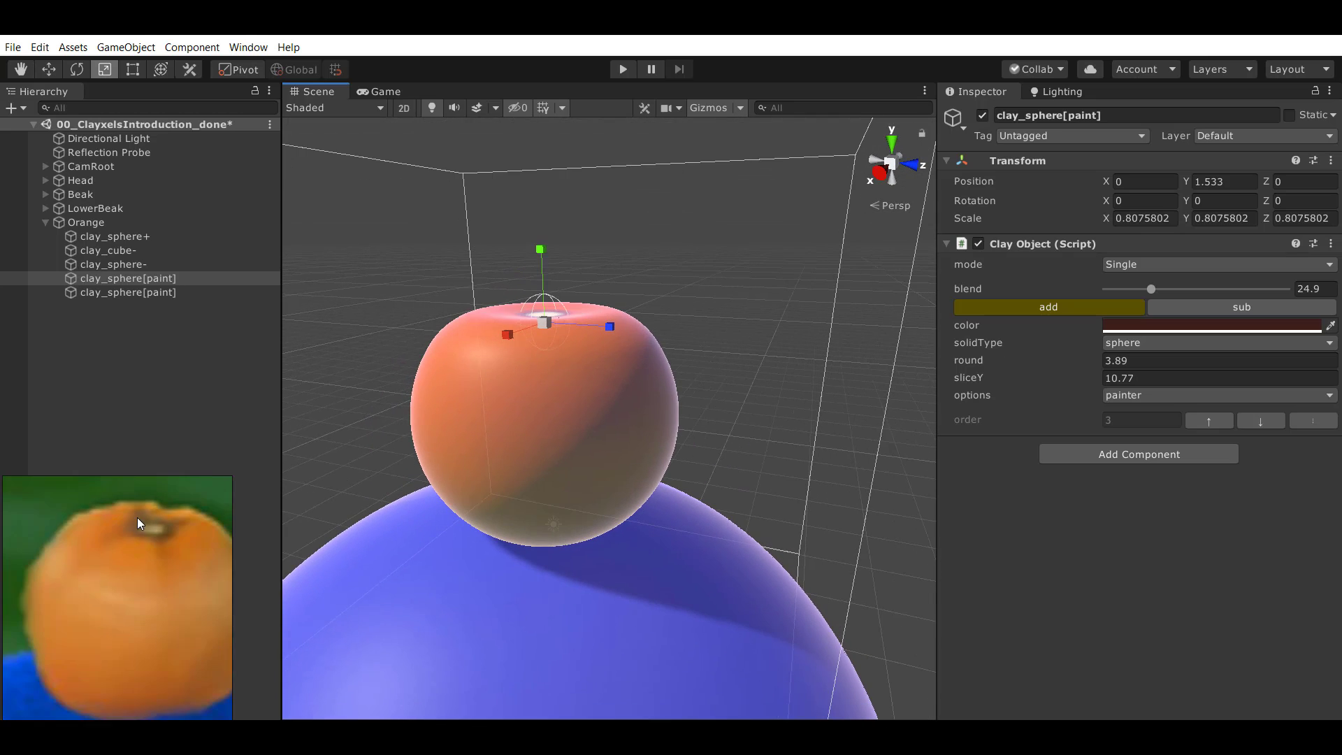
# Sketch the orange's bulging contours in red over the reference photo with the screenshot tool.
pyautogui.press('Print')
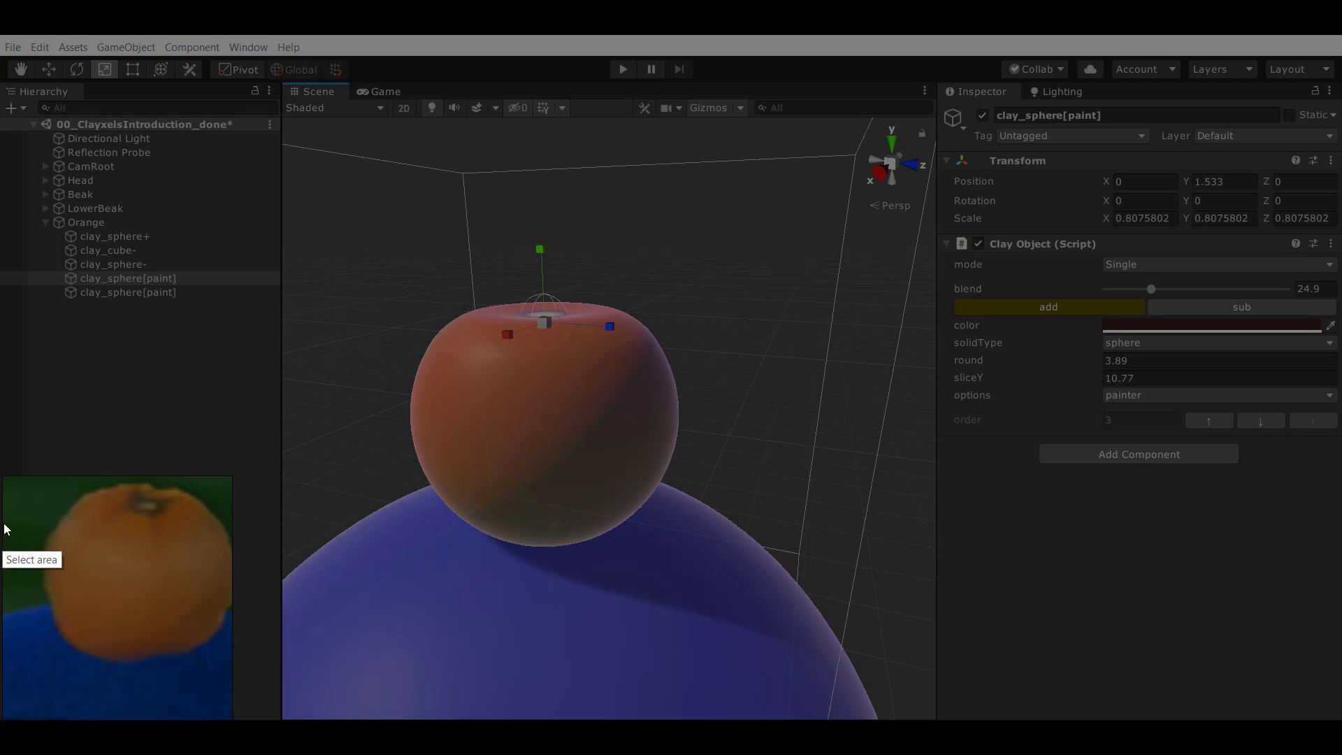
pyautogui.moveTo(15, 447); pyautogui.dragTo(389, 720)
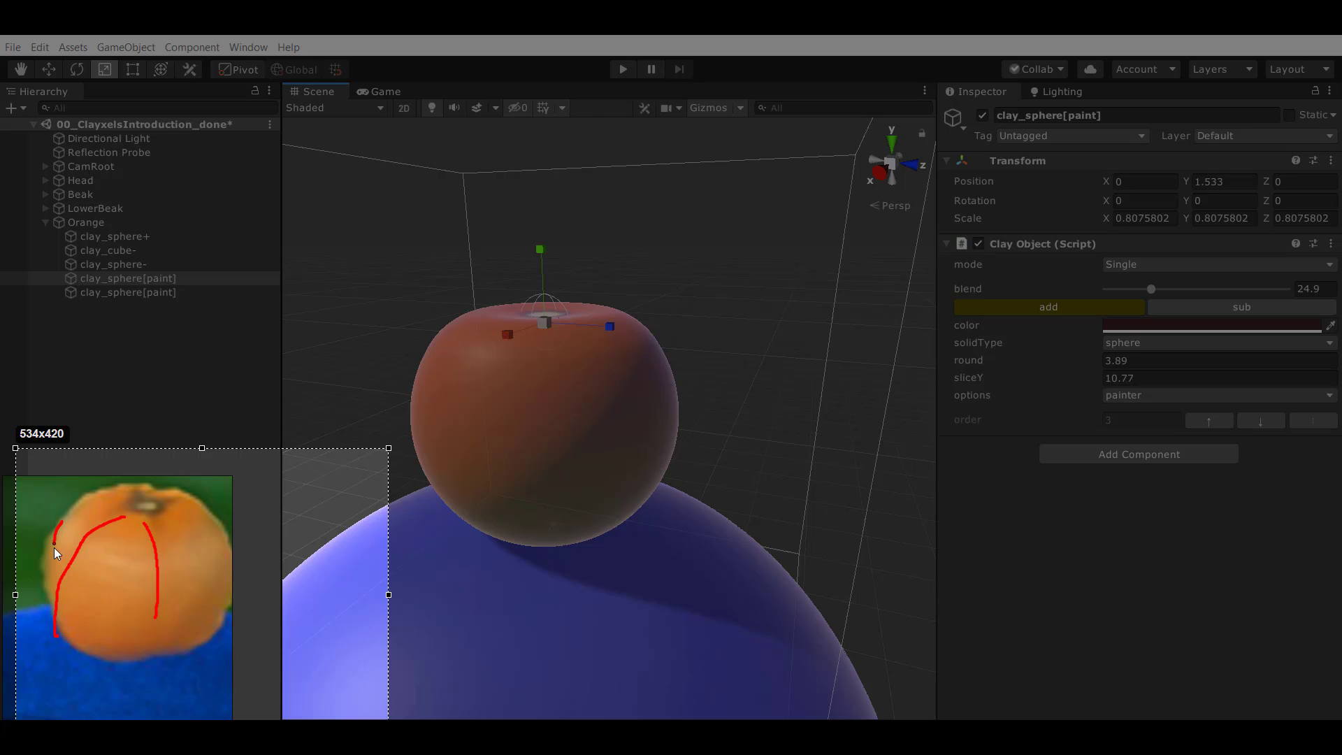
pyautogui.press('Escape')
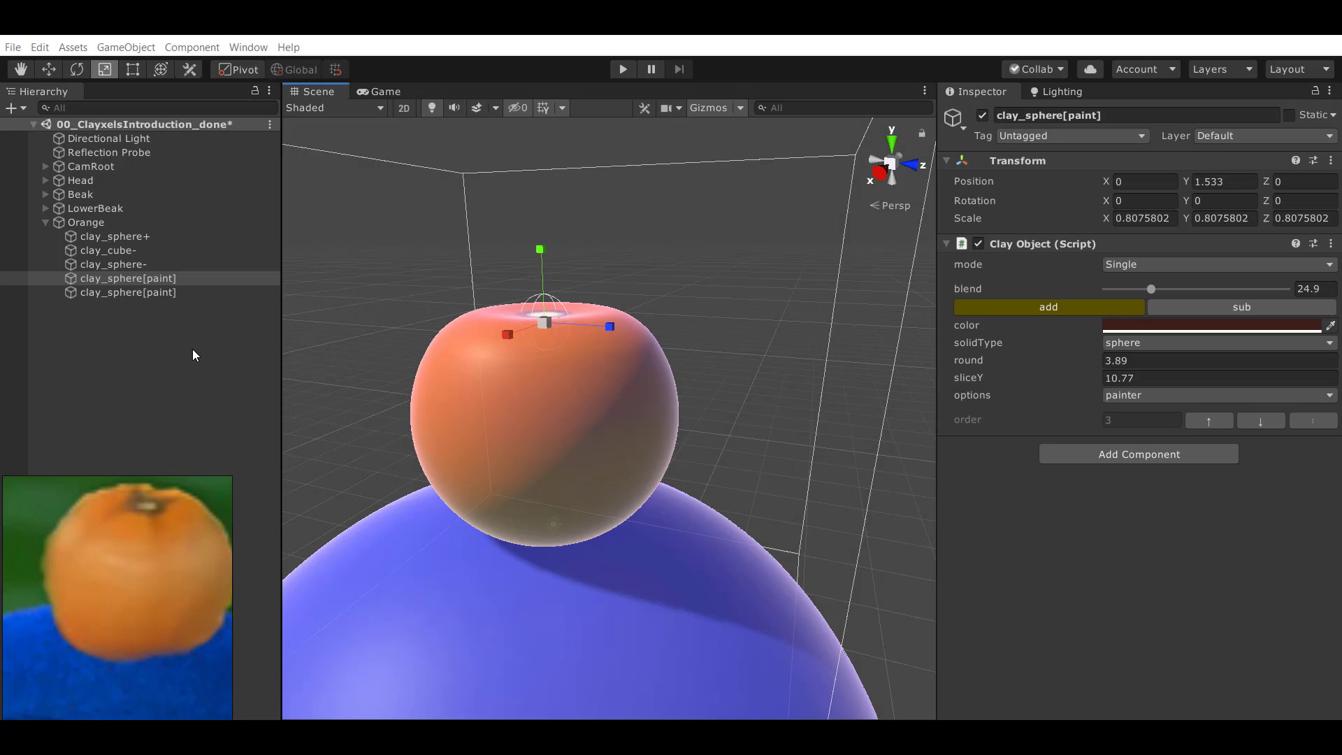
# Duplicate the orange's main sphere and move the copy out to the side at X 1.97.
pyautogui.keyDown('alt'); pyautogui.moveTo(499, 362); pyautogui.dragTo(527, 392); pyautogui.keyUp('alt')
pyautogui.keyDown('alt'); pyautogui.moveTo(516, 409); pyautogui.dragTo(530, 422, button='middle'); pyautogui.keyUp('alt')
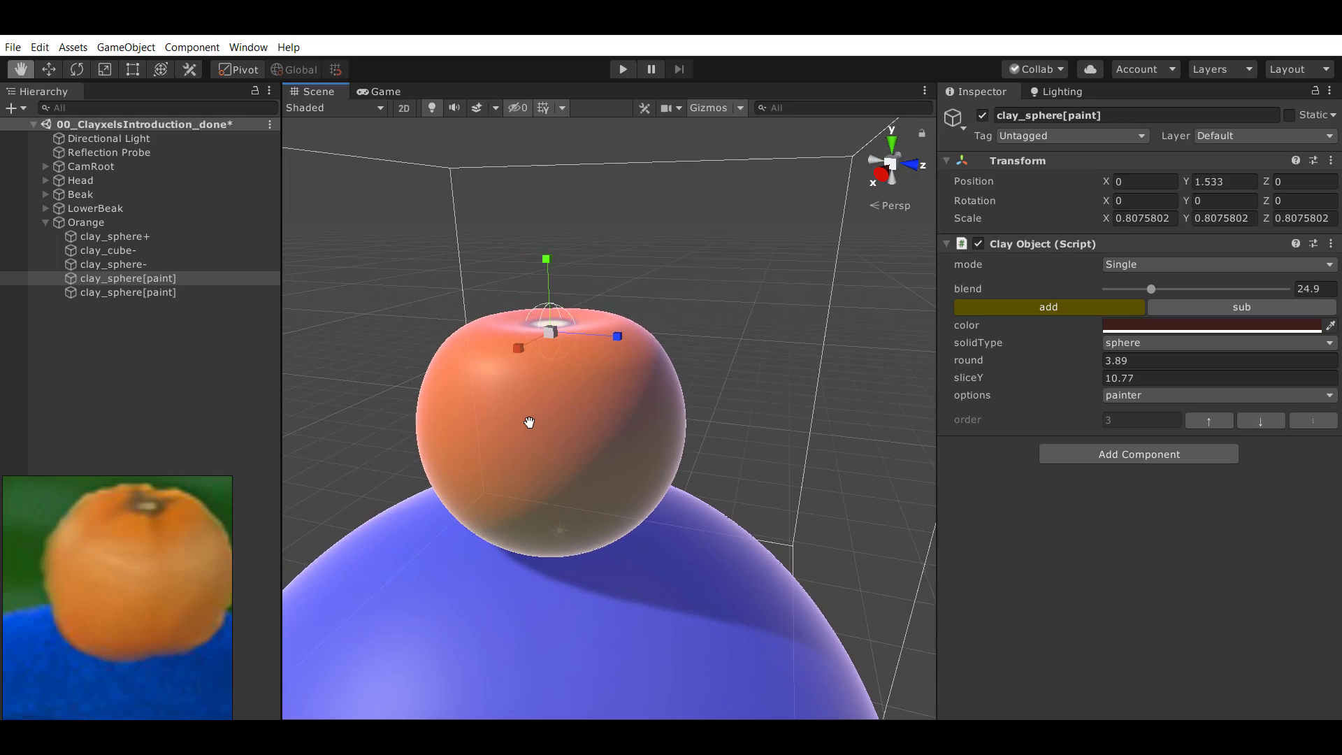
pyautogui.keyDown('alt'); pyautogui.moveTo(530, 422); pyautogui.dragTo(489, 419, button='right'); pyautogui.keyUp('alt')
pyautogui.keyDown('alt'); pyautogui.moveTo(489, 420); pyautogui.dragTo(509, 462); pyautogui.keyUp('alt')
pyautogui.keyDown('alt'); pyautogui.moveTo(493, 444); pyautogui.dragTo(529, 458, button='middle'); pyautogui.keyUp('alt')
pyautogui.keyDown('alt'); pyautogui.moveTo(529, 455); pyautogui.dragTo(744, 428, button='right'); pyautogui.keyUp('alt')
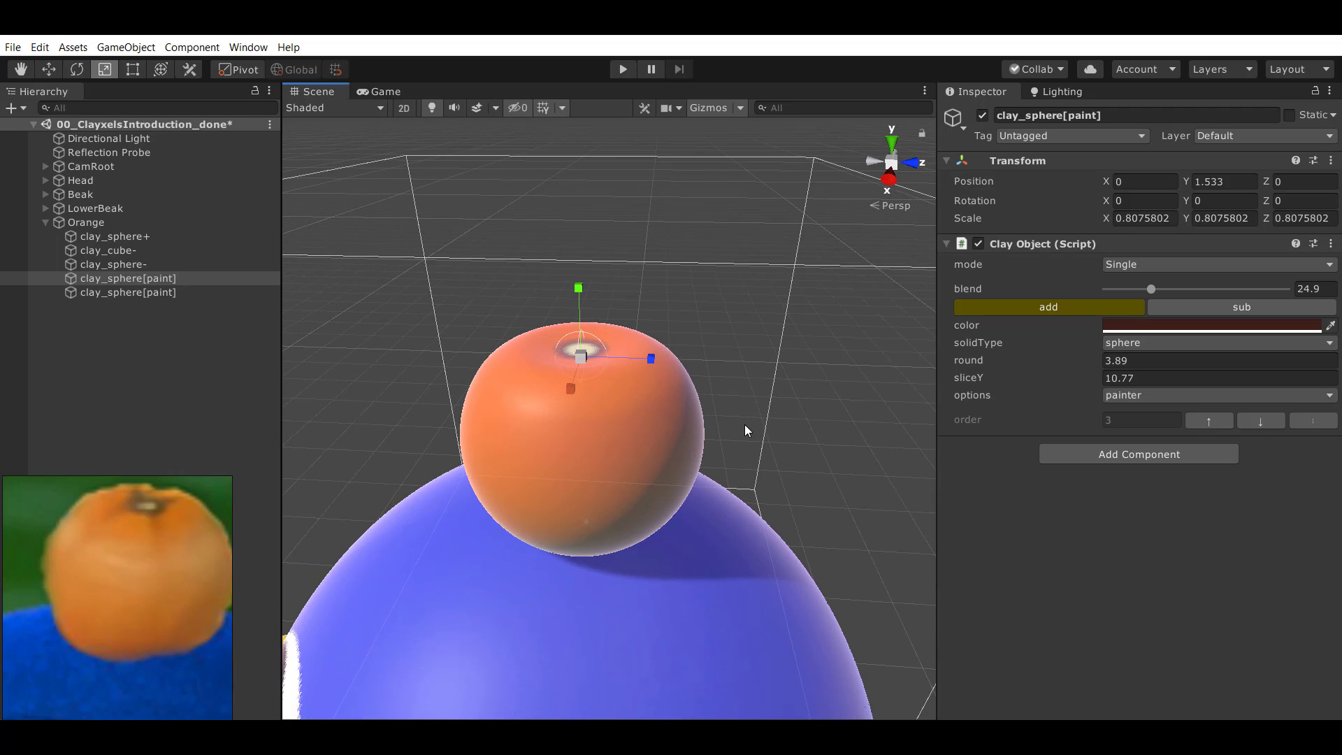
pyautogui.click(167, 264)
pyautogui.click(165, 237)
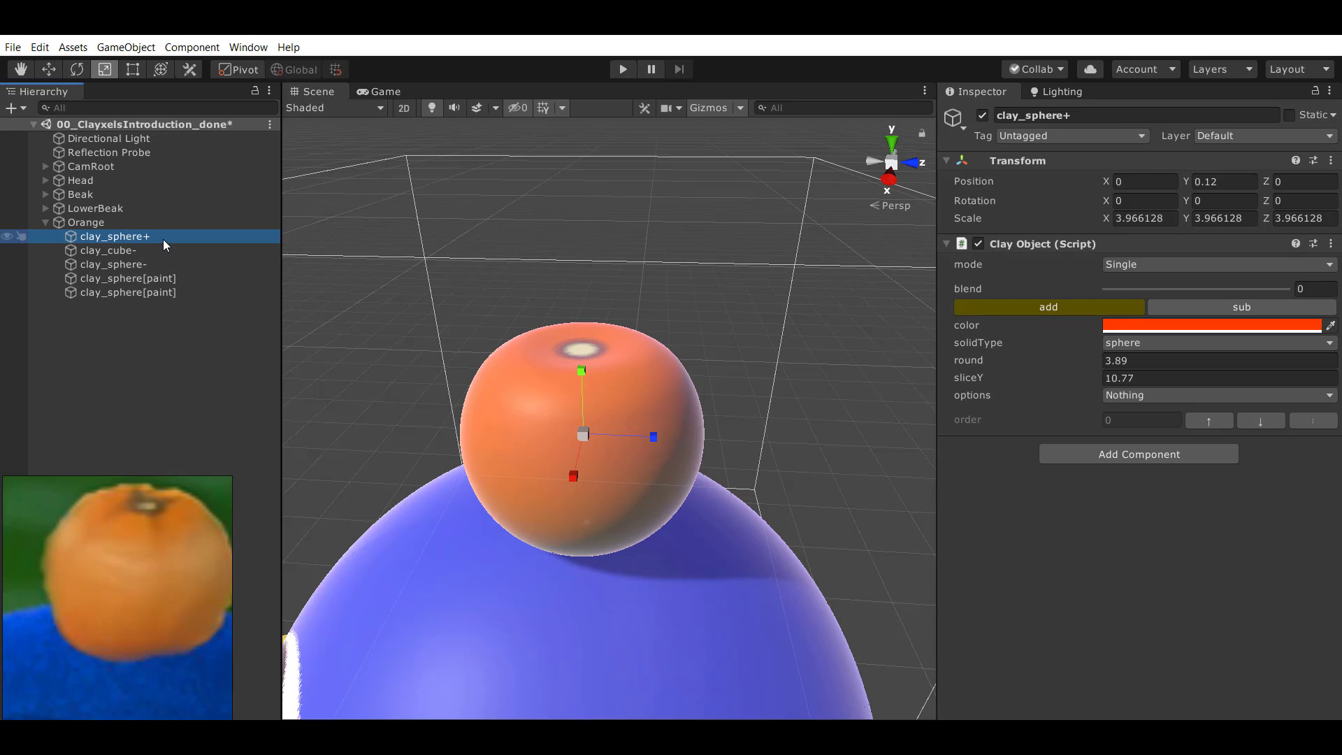
pyautogui.hotkey('ctrl', 'd')
pyautogui.keyDown('alt'); pyautogui.moveTo(562, 363); pyautogui.dragTo(698, 536); pyautogui.keyUp('alt')
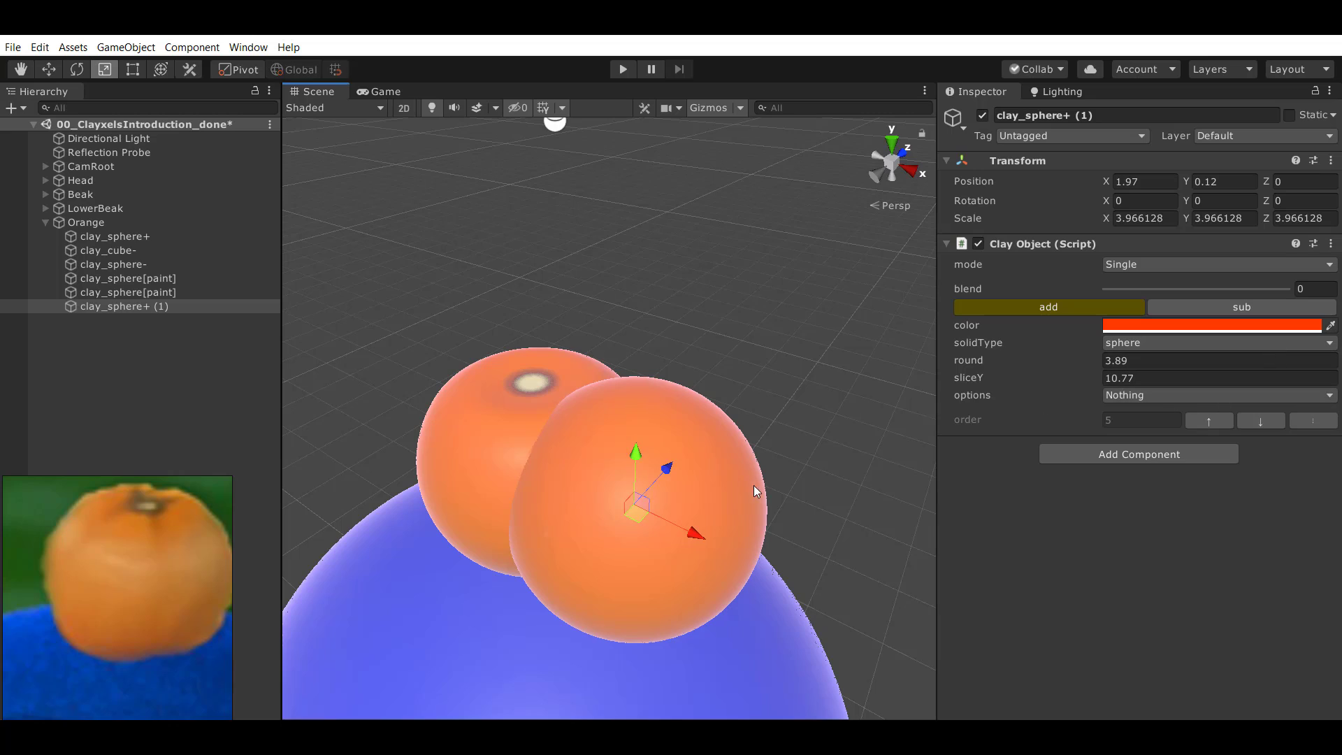
# Squash the copied sphere to about 1.92 × 2.76 × 0.88, set its blend to 26.4 and fit it against the orange as a bulge.
pyautogui.moveTo(664, 472)
pyautogui.mouseDown()
pyautogui.moveTo(652, 508)
pyautogui.moveTo(672, 469)
pyautogui.mouseUp()
pyautogui.moveTo(699, 536); pyautogui.dragTo(661, 509)
pyautogui.keyDown('alt'); pyautogui.moveTo(661, 509); pyautogui.dragTo(585, 454); pyautogui.keyUp('alt')
pyautogui.moveTo(1122, 298); pyautogui.dragTo(1160, 301)
pyautogui.keyDown('alt'); pyautogui.moveTo(535, 448); pyautogui.dragTo(619, 493); pyautogui.keyUp('alt')
pyautogui.keyDown('alt'); pyautogui.moveTo(618, 493); pyautogui.dragTo(585, 426, button='middle'); pyautogui.keyUp('alt')
pyautogui.keyDown('alt'); pyautogui.moveTo(586, 426); pyautogui.dragTo(586, 463, button='right'); pyautogui.keyUp('alt')
pyautogui.moveTo(547, 429); pyautogui.dragTo(547, 443)
pyautogui.press('w')
pyautogui.keyDown('alt'); pyautogui.moveTo(554, 443); pyautogui.dragTo(455, 485); pyautogui.keyUp('alt')
# Duplicate the bulge, rotate the copy about the vertical axis and move it further around the orange.
pyautogui.hotkey('ctrl', 'd')
pyautogui.press('e')
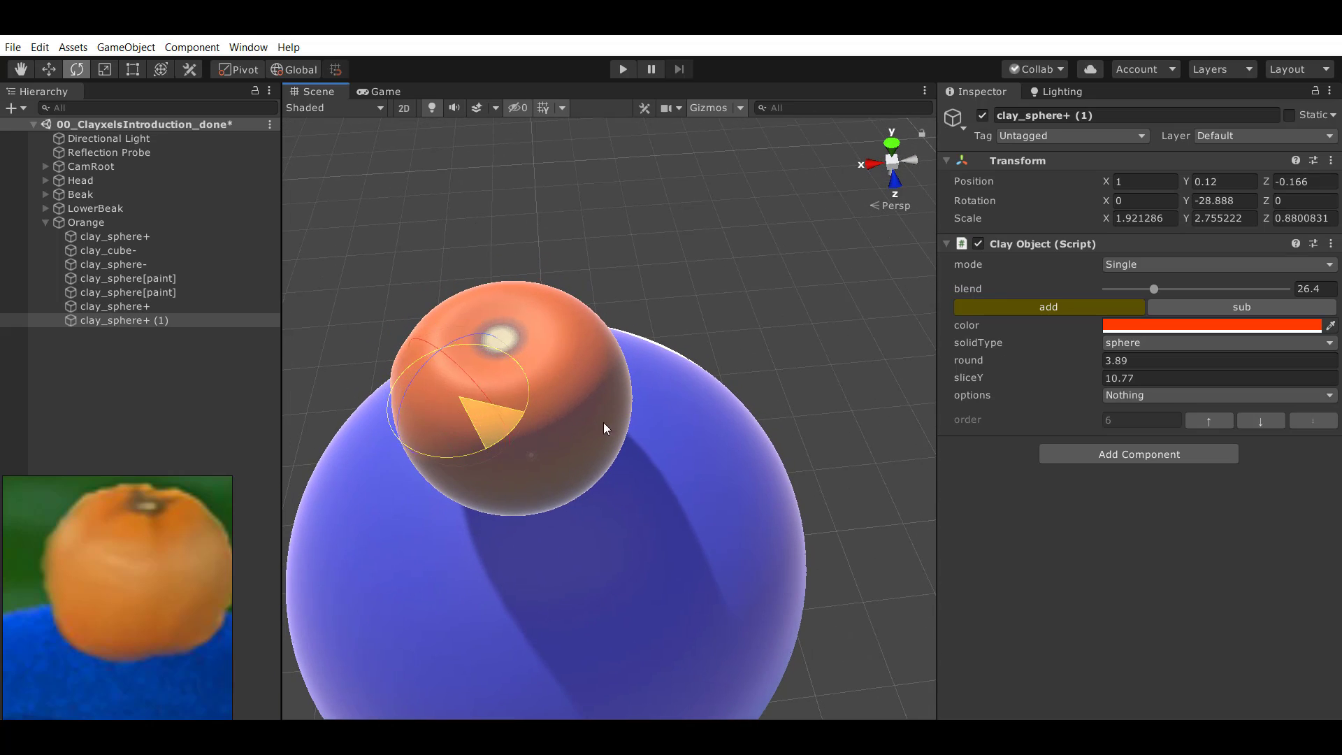
pyautogui.moveTo(604, 422); pyautogui.dragTo(707, 400)
pyautogui.press('w')
pyautogui.keyDown('alt'); pyautogui.moveTo(488, 359); pyautogui.dragTo(464, 380); pyautogui.keyUp('alt')
pyautogui.moveTo(485, 429); pyautogui.dragTo(550, 420)
# Duplicate the bulge again, place the copy at X 0.58, Z 0.68 with Y rotation -57.658, and thicken it.
pyautogui.hotkey('ctrl', 'd')
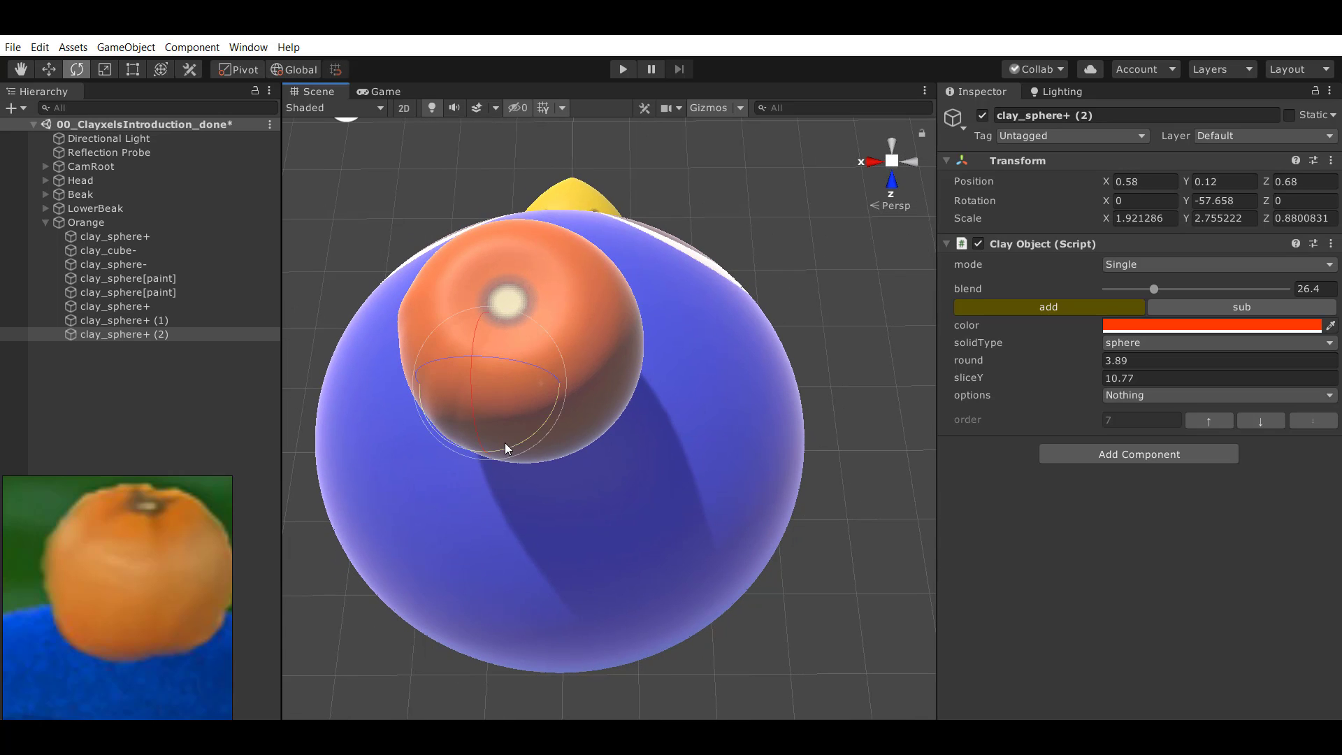
pyautogui.press('r')
pyautogui.moveTo(683, 403); pyautogui.dragTo(571, 390)
pyautogui.keyDown('alt'); pyautogui.moveTo(570, 389); pyautogui.dragTo(557, 466); pyautogui.keyUp('alt')
# Add another bulge copy at X -1.02, Z 0.01 with Y rotation -267.599, scaled to about 2.61 × 2.76 × 1.72.
pyautogui.hotkey('ctrl', 'd')
pyautogui.click(505, 445)
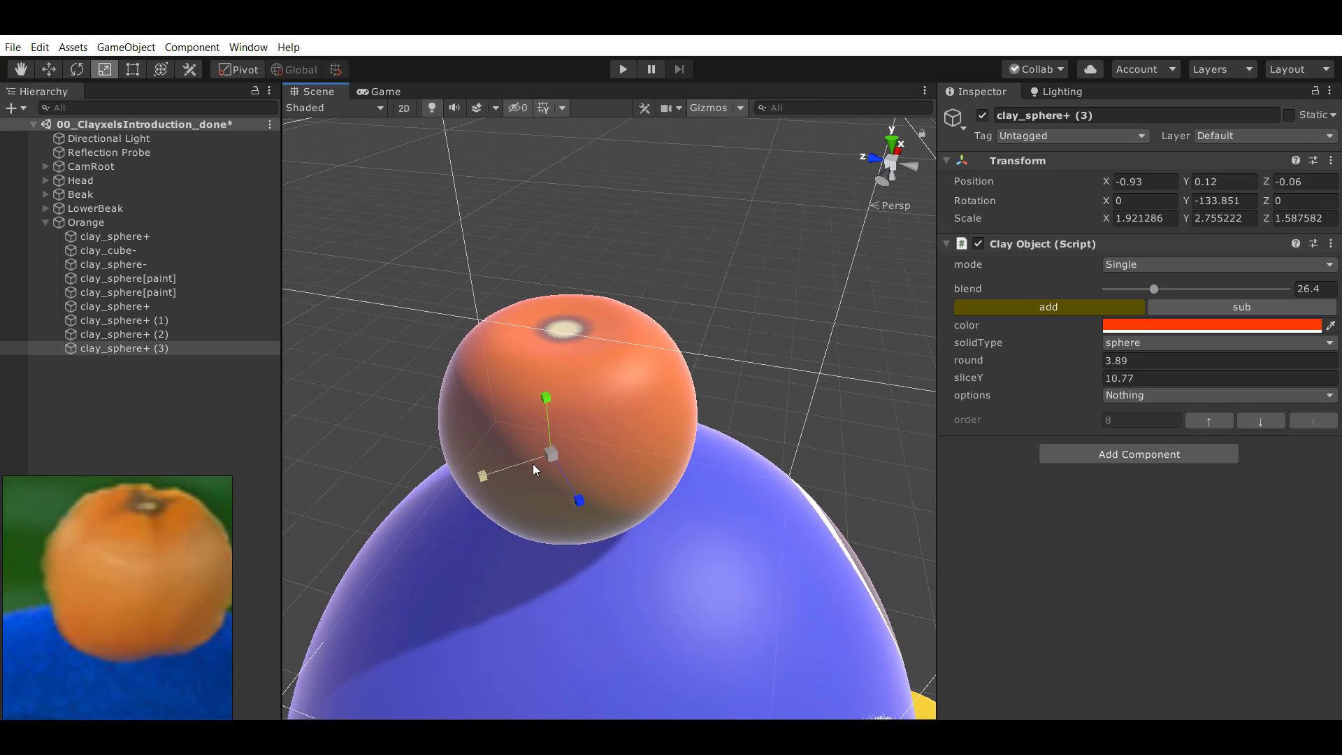
pyautogui.moveTo(485, 487); pyautogui.dragTo(488, 482)
pyautogui.press('e')
pyautogui.moveTo(576, 493); pyautogui.dragTo(797, 454)
pyautogui.press('w')
pyautogui.moveTo(564, 444); pyautogui.dragTo(557, 451)
pyautogui.press('r')
pyautogui.moveTo(574, 380); pyautogui.dragTo(579, 376)
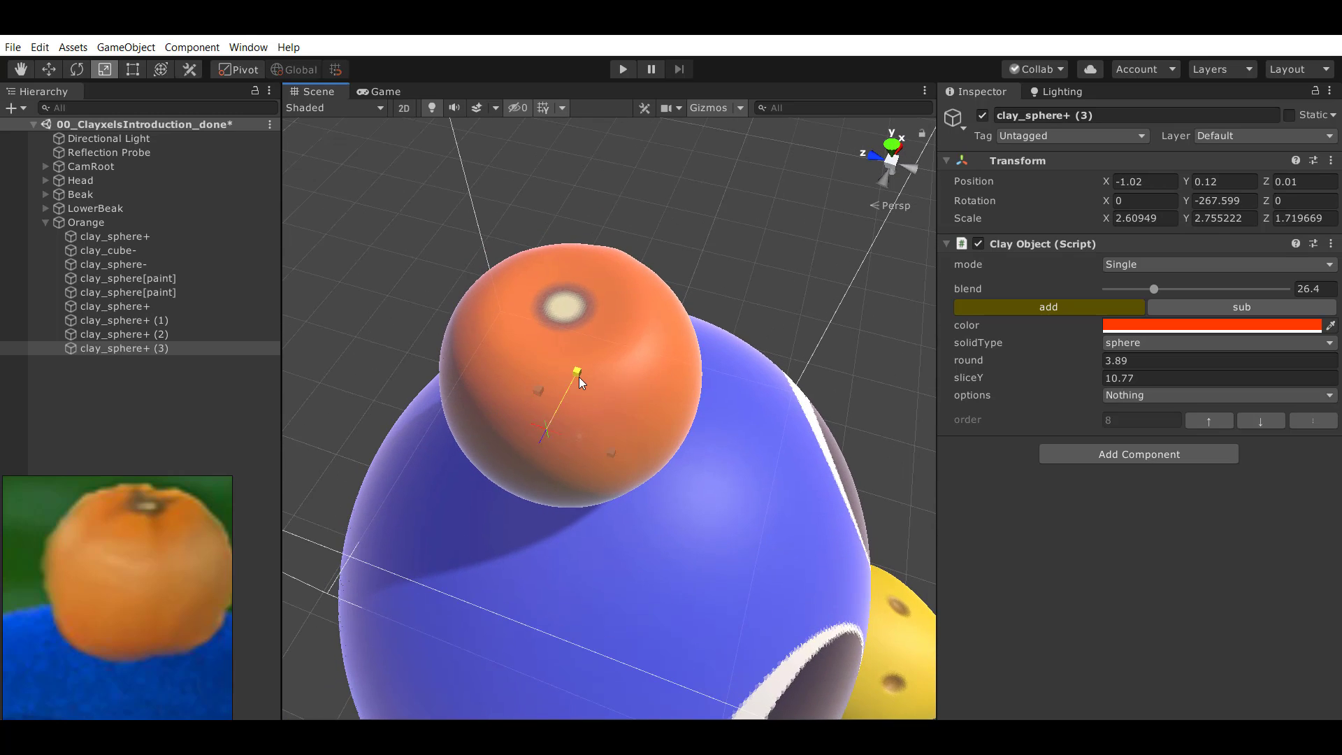
# Examine the bulged orange from the front, from a distance and close to its top.
pyautogui.click(682, 226)
pyautogui.scroll(-5, 709, 349)
pyautogui.keyDown('alt'); pyautogui.moveTo(715, 372); pyautogui.dragTo(636, 335); pyautogui.keyUp('alt')
pyautogui.moveTo(765, 409); pyautogui.dragTo(638, 338, button='middle')
pyautogui.keyDown('alt'); pyautogui.moveTo(638, 338); pyautogui.dragTo(569, 425); pyautogui.keyUp('alt')
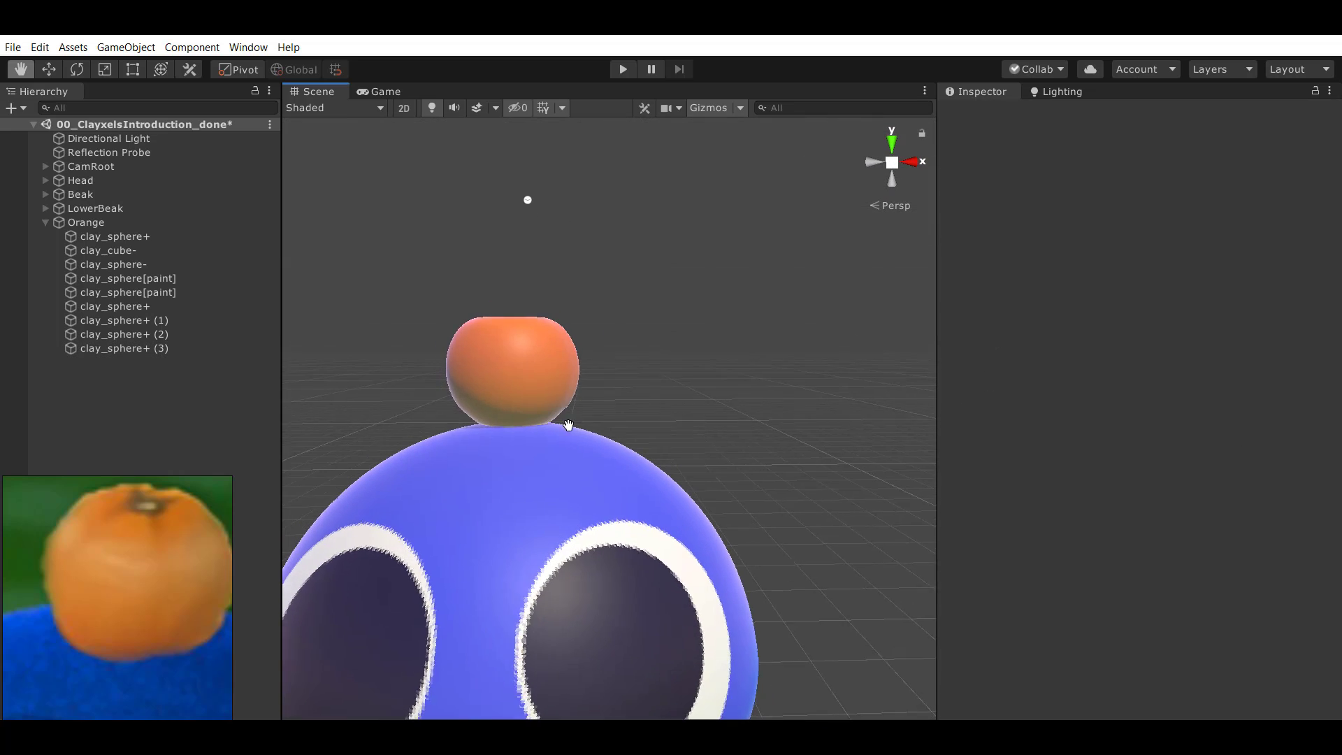
pyautogui.scroll(3, 569, 425)
pyautogui.moveTo(454, 294); pyautogui.dragTo(550, 383, button='middle')
pyautogui.keyDown('alt'); pyautogui.moveTo(550, 384); pyautogui.dragTo(508, 378); pyautogui.keyUp('alt')
pyautogui.scroll(5, 581, 370)
pyautogui.keyDown('alt'); pyautogui.moveTo(574, 327); pyautogui.dragTo(538, 371); pyautogui.keyUp('alt')
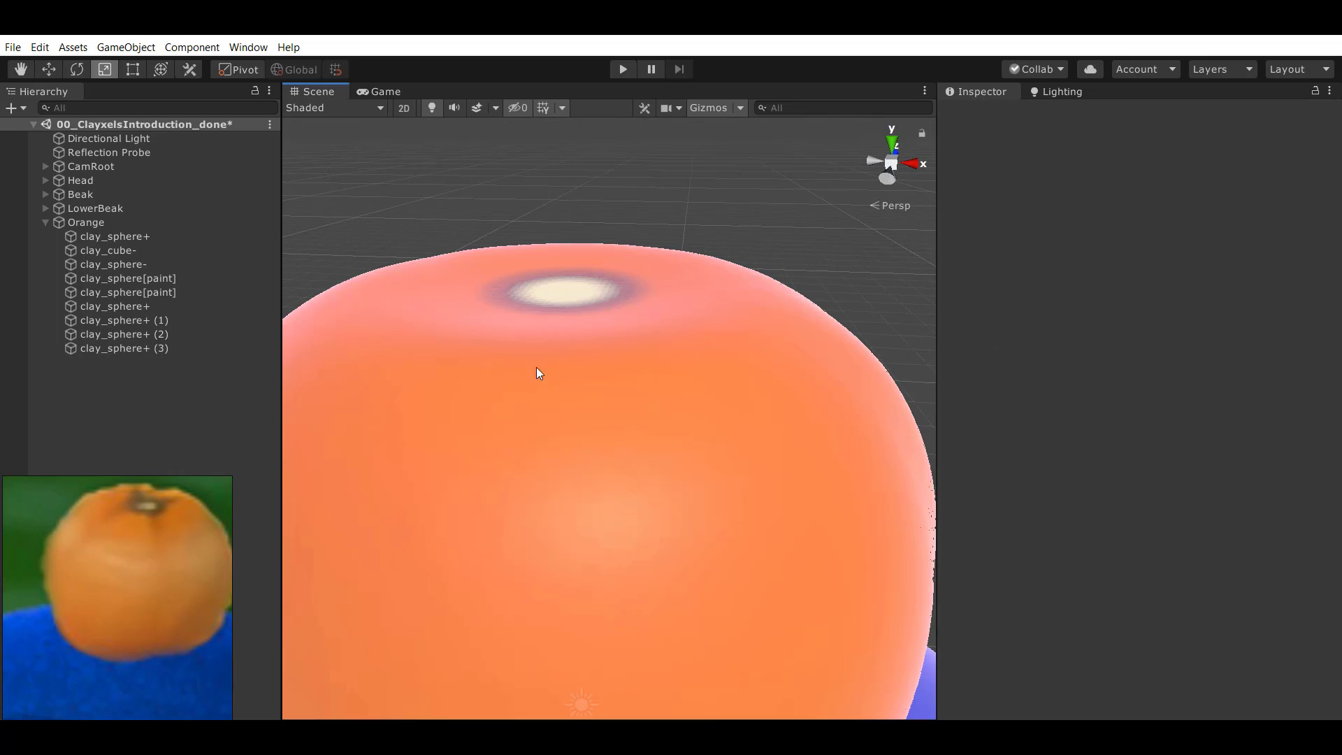
# Duplicate the cream paint sphere in the dimple and raise the copy to Y 1.666.
pyautogui.moveTo(538, 371); pyautogui.dragTo(537, 410, button='middle')
pyautogui.scroll(-2, 536, 410)
pyautogui.click(569, 368)
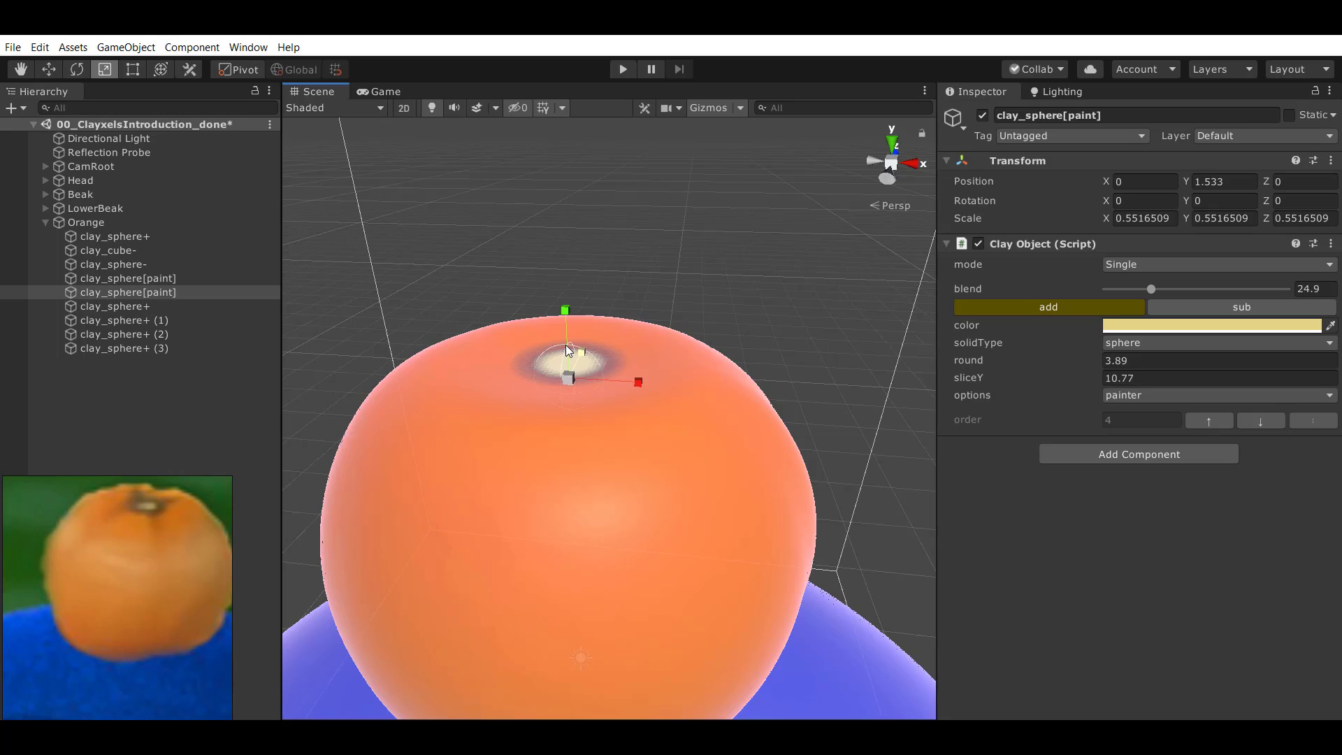
pyautogui.scroll(-3, 333, 272)
pyautogui.scroll(3, 459, 325)
pyautogui.moveTo(512, 342); pyautogui.dragTo(510, 351, button='middle')
pyautogui.hotkey('ctrl', 'd')
pyautogui.press('w')
pyautogui.moveTo(564, 310); pyautogui.dragTo(564, 304)
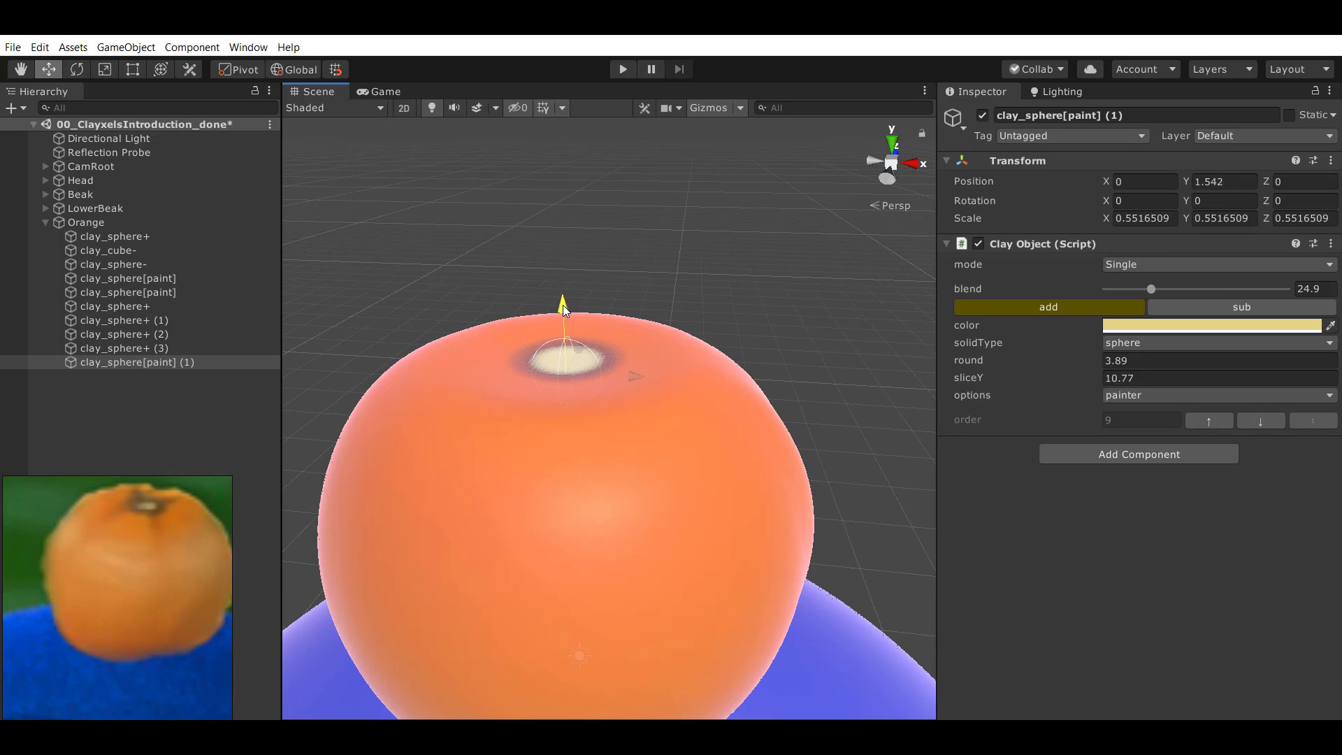
# Make the copy solid clay by setting its options to Nothing, and scale it to a stem of about 0.295 × 0.583 × 0.295.
pyautogui.click(1151, 396)
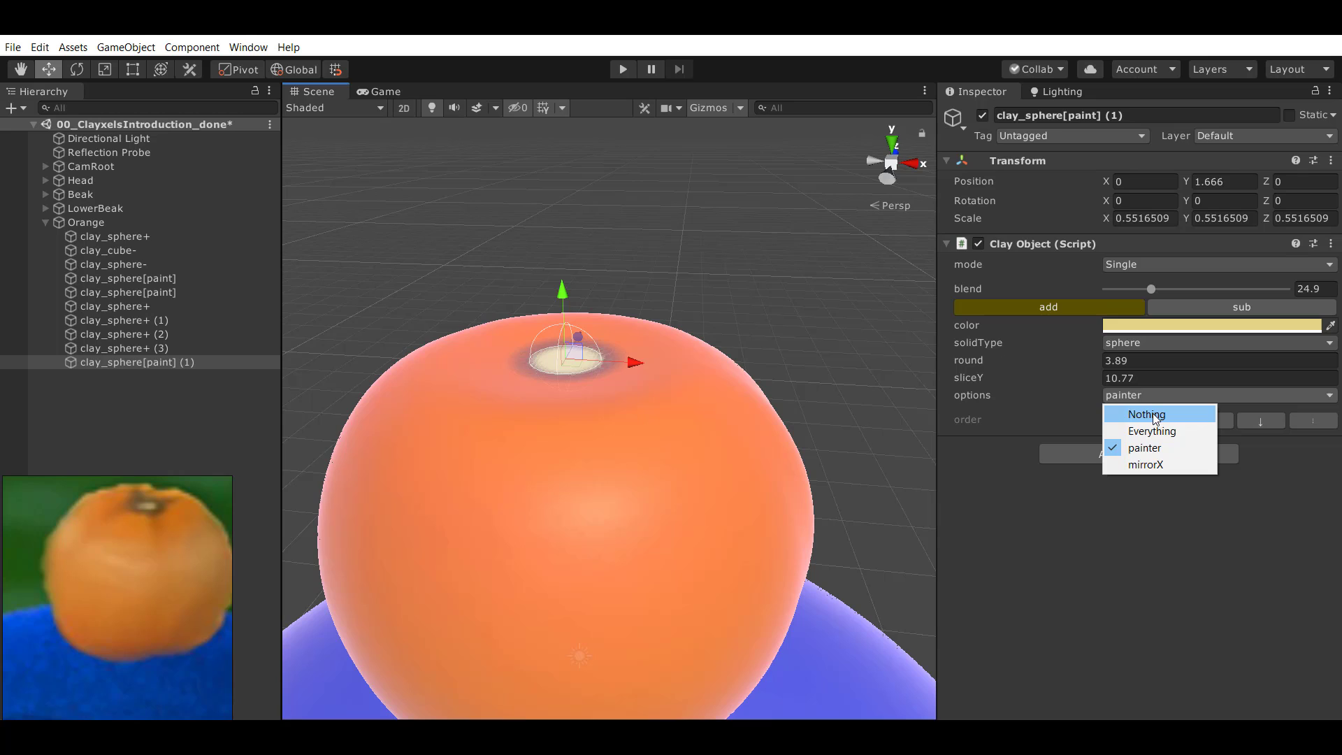
pyautogui.click(1148, 417)
pyautogui.scroll(1, 629, 428)
pyautogui.press('r')
pyautogui.moveTo(560, 358); pyautogui.dragTo(565, 390)
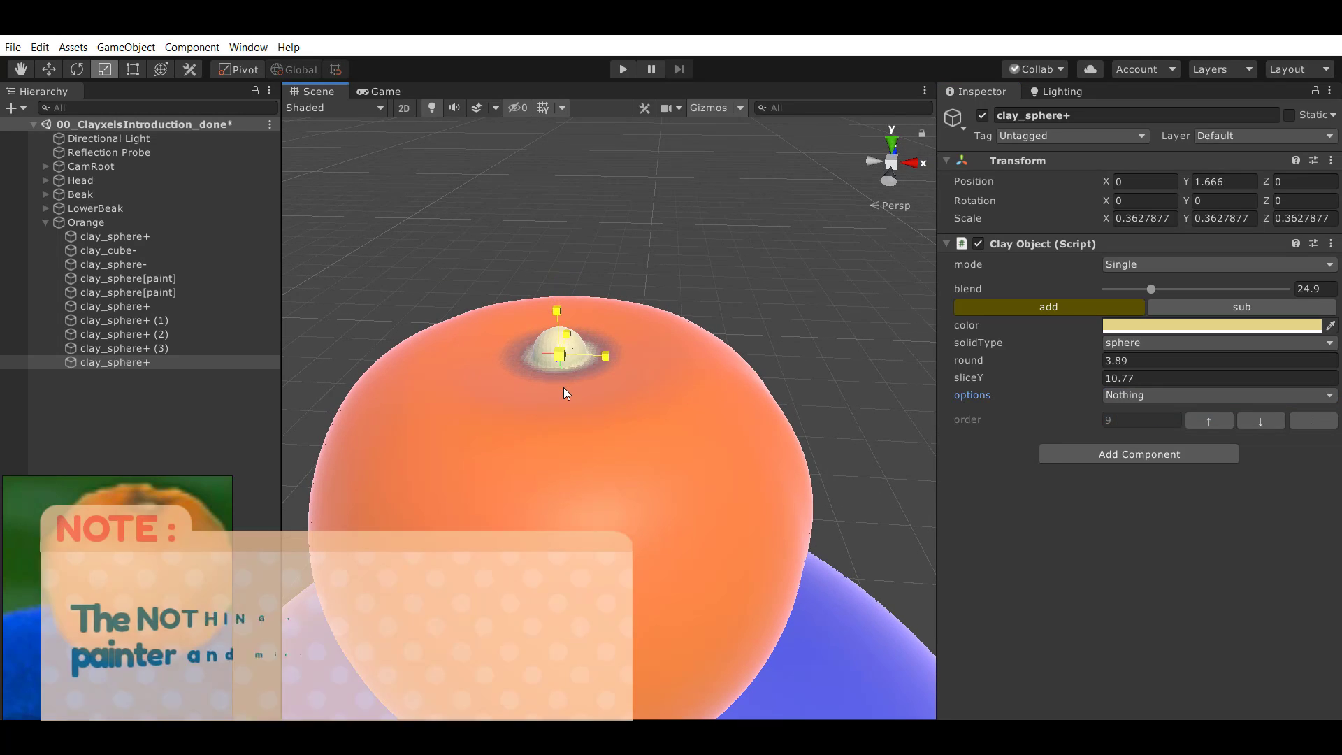
pyautogui.moveTo(554, 286); pyautogui.dragTo(552, 223)
pyautogui.press('w')
pyautogui.press('r')
pyautogui.moveTo(560, 355); pyautogui.dragTo(561, 369)
# Lower the stem to Y 1.562 and set its blend to 51.8.
pyautogui.press('w')
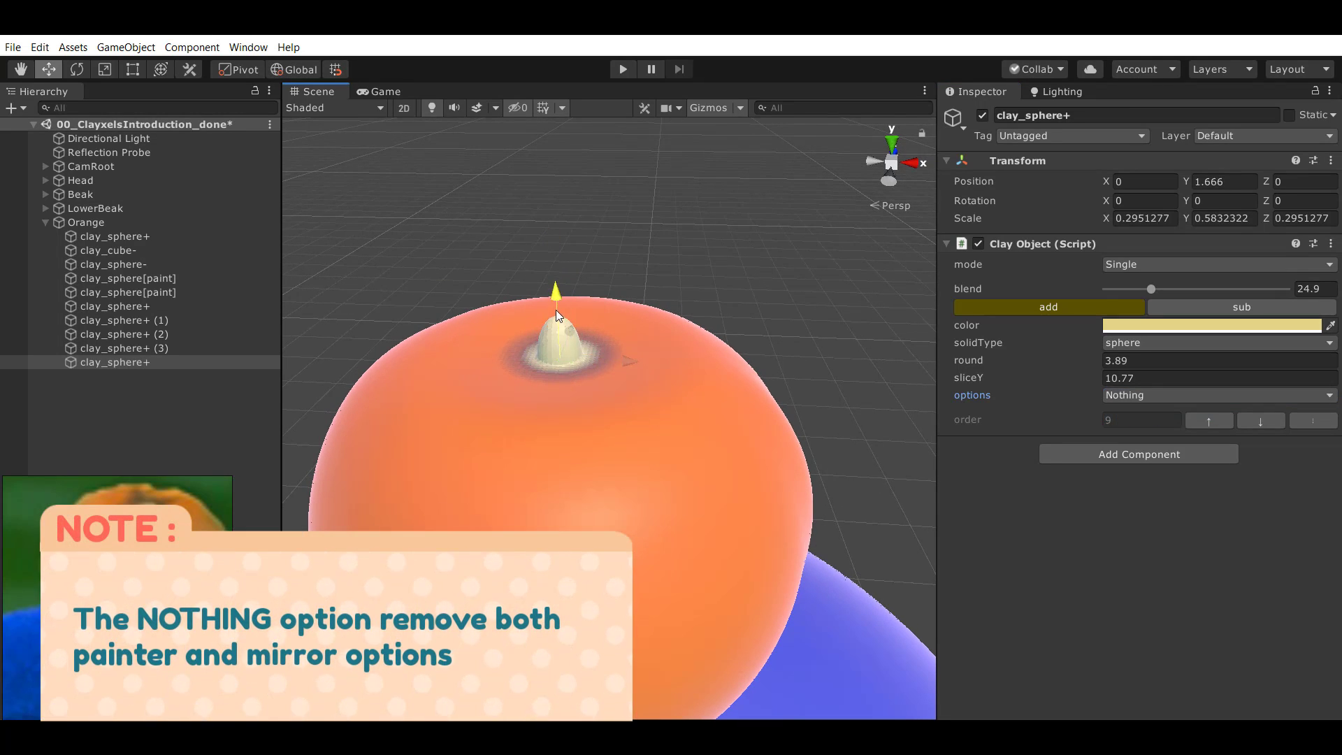
pyautogui.moveTo(555, 291); pyautogui.dragTo(556, 304)
pyautogui.moveTo(1153, 291); pyautogui.dragTo(1202, 293)
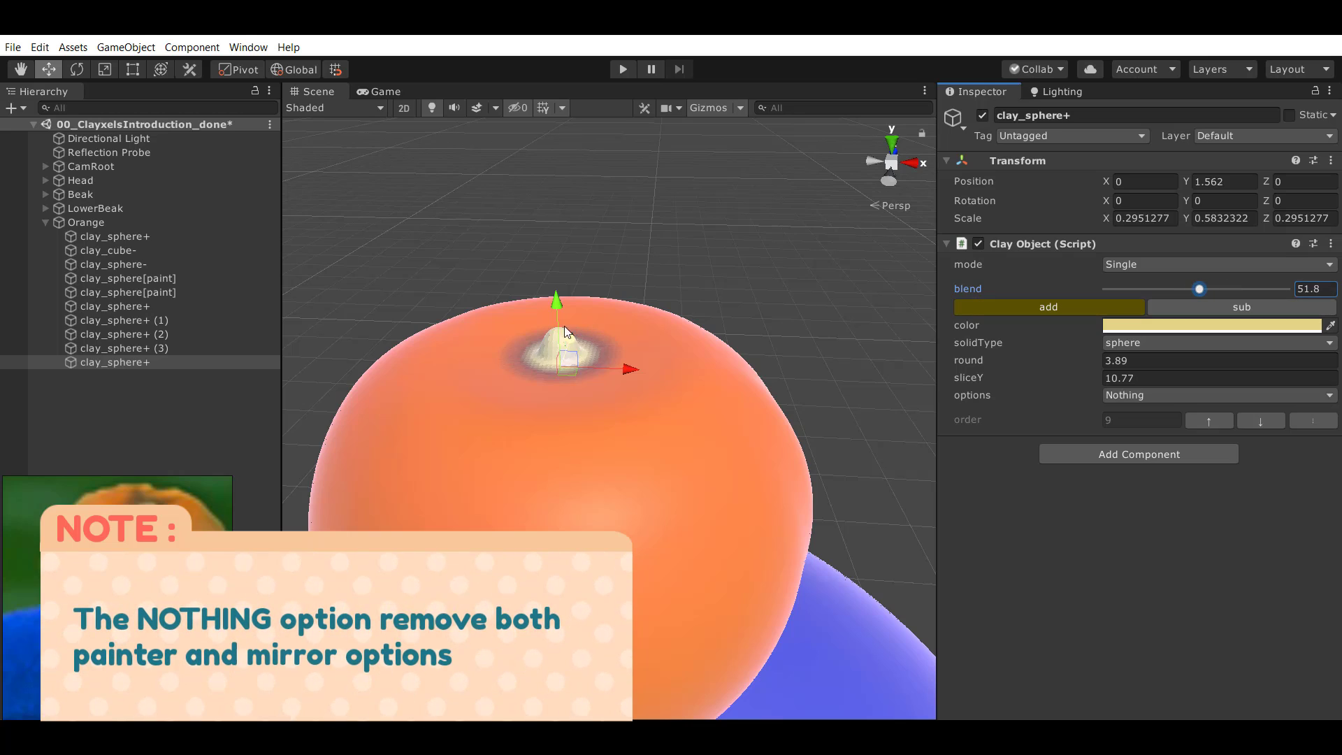
# Reduce the stem's vertical scale to about 0.476 and colour it grey.
pyautogui.press('r')
pyautogui.click(1153, 325)
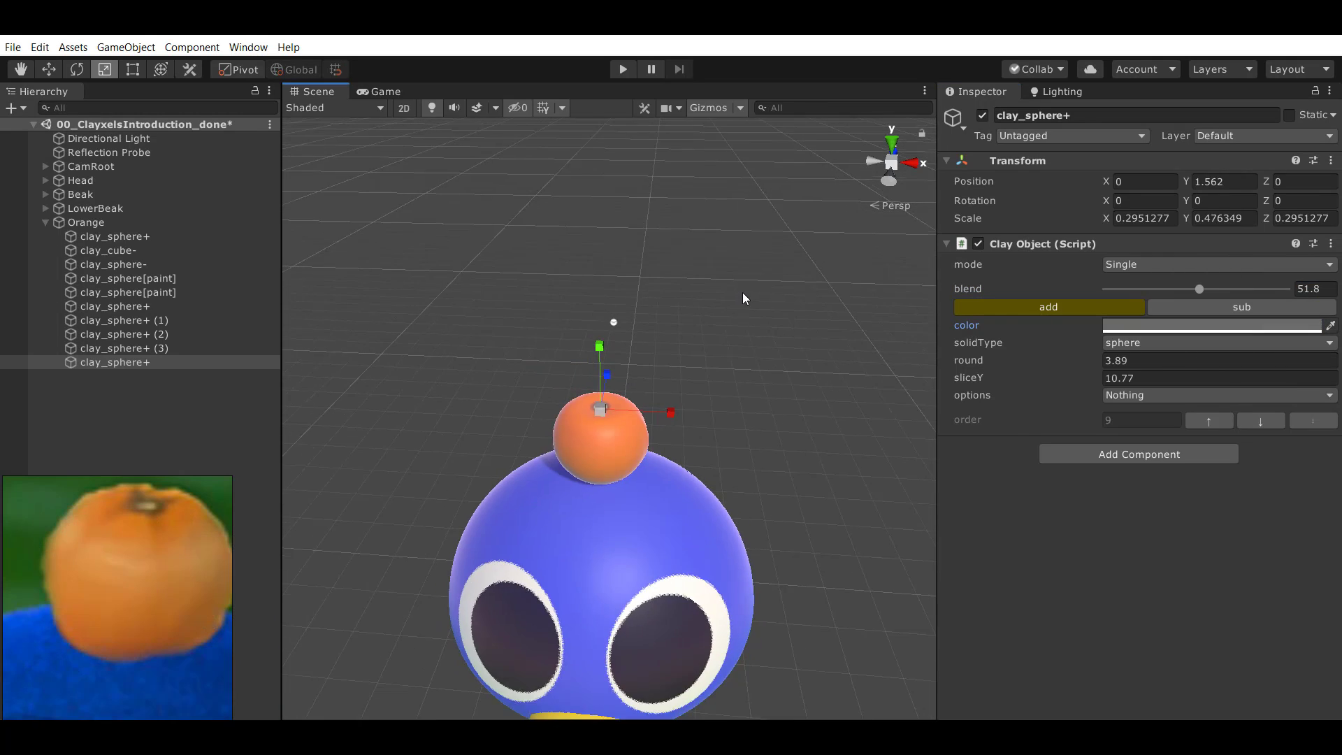
pyautogui.click(745, 471)
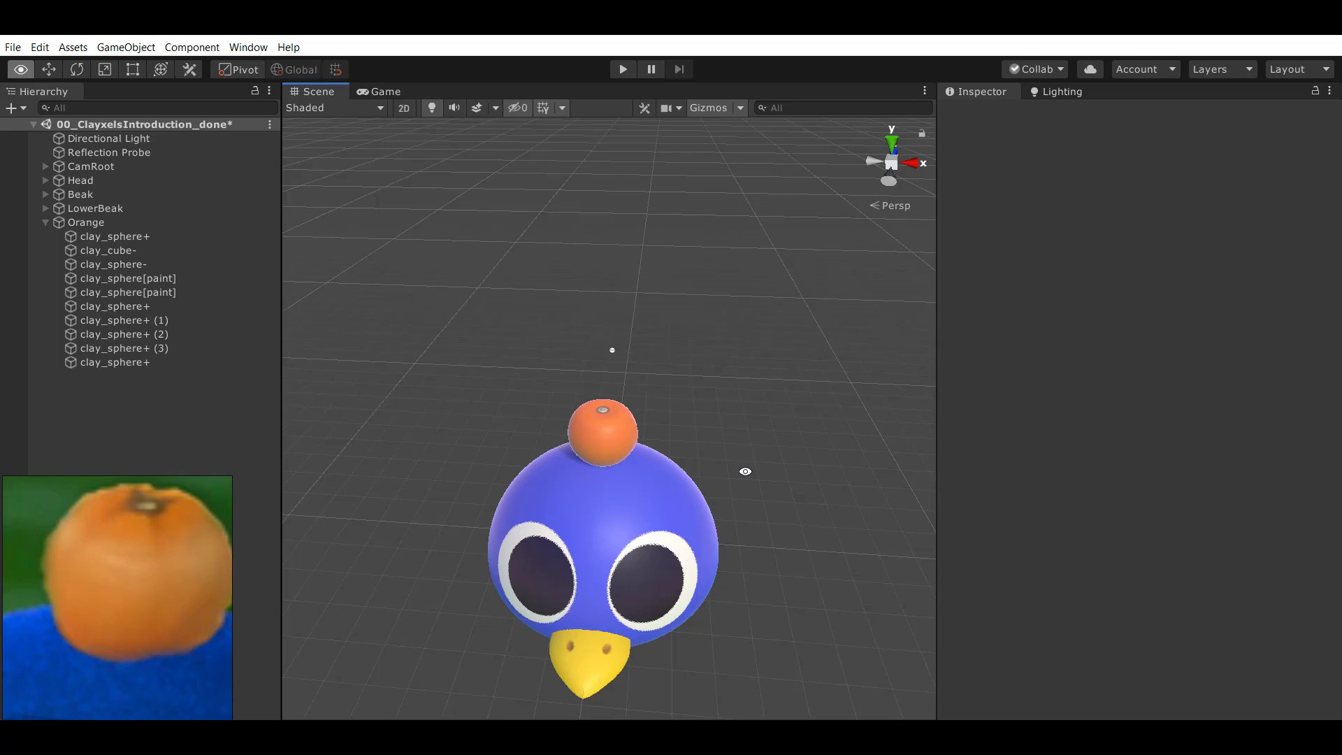
# Duplicate the orange's base sphere and move the copy sideways out of the original.
pyautogui.keyDown('alt'); pyautogui.moveTo(745, 471); pyautogui.dragTo(559, 413); pyautogui.keyUp('alt')
pyautogui.scroll(4, 559, 412)
pyautogui.click(145, 359)
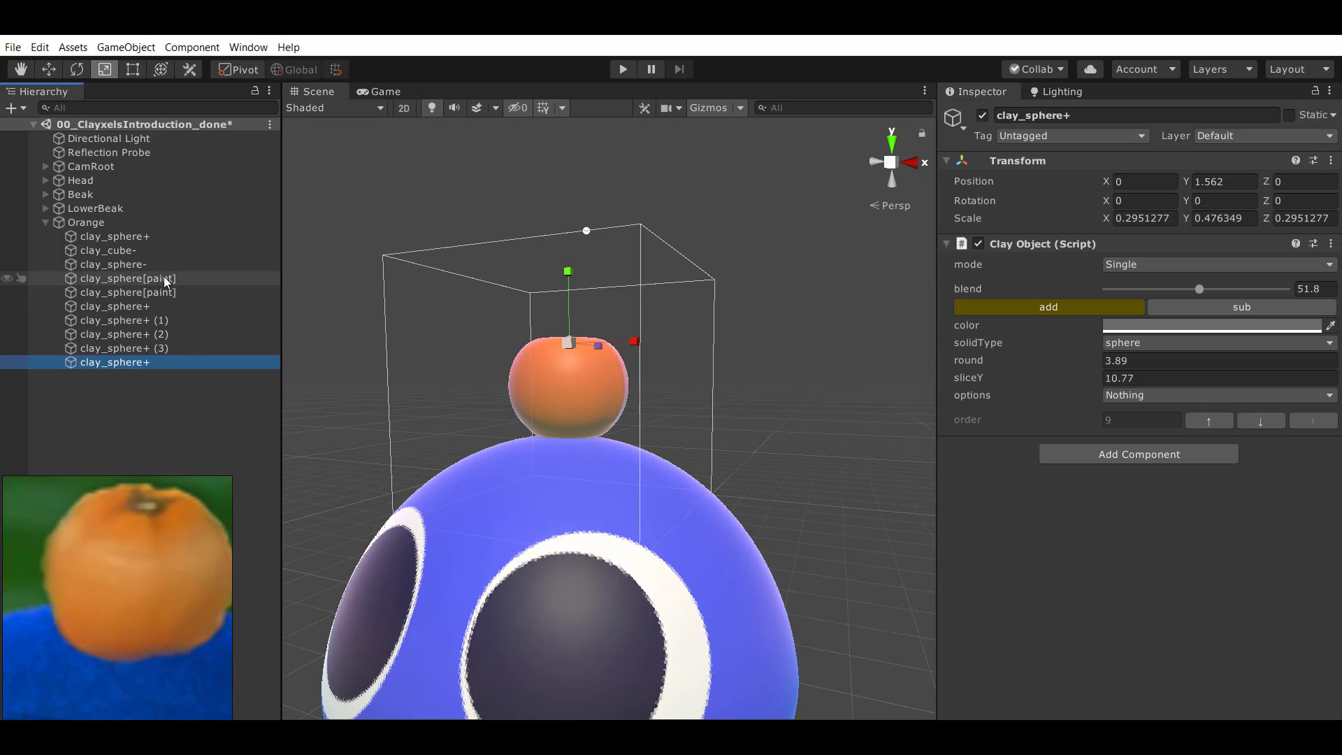
pyautogui.click(134, 238)
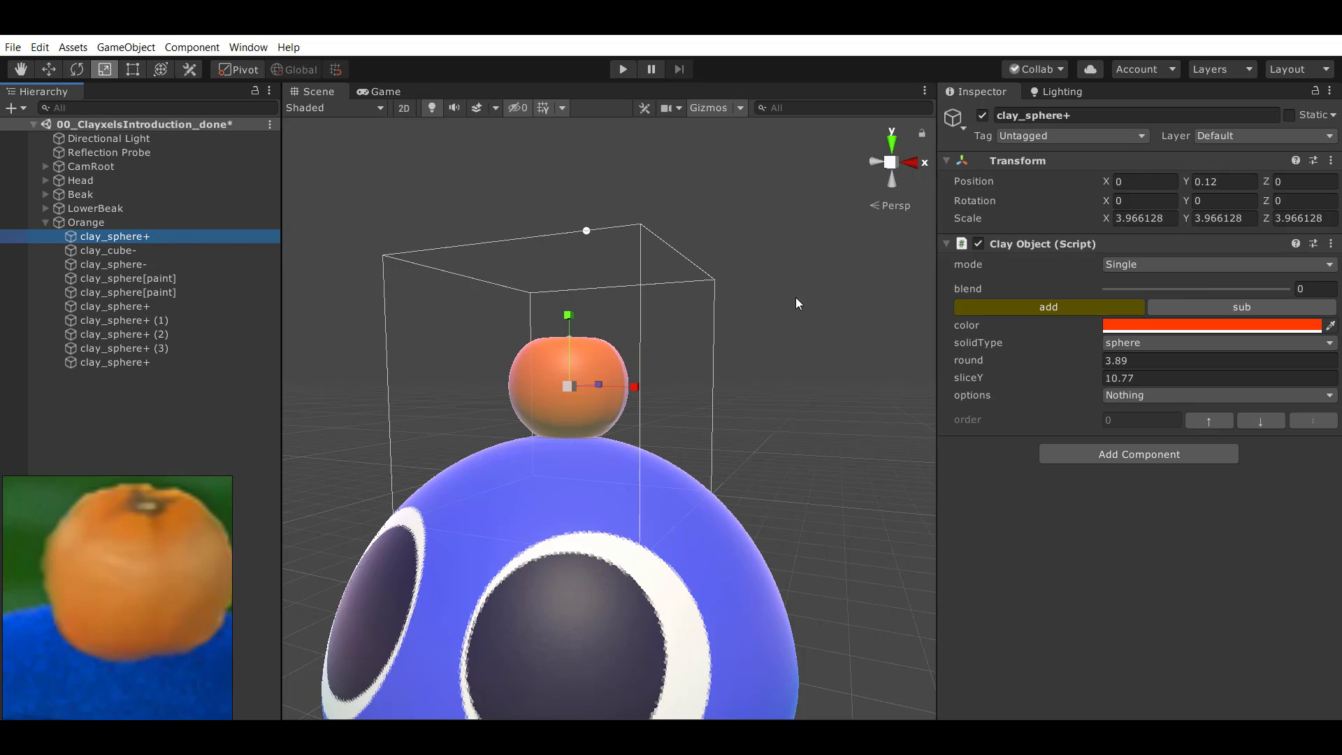
pyautogui.hotkey('ctrl', 'd')
pyautogui.click(1126, 396)
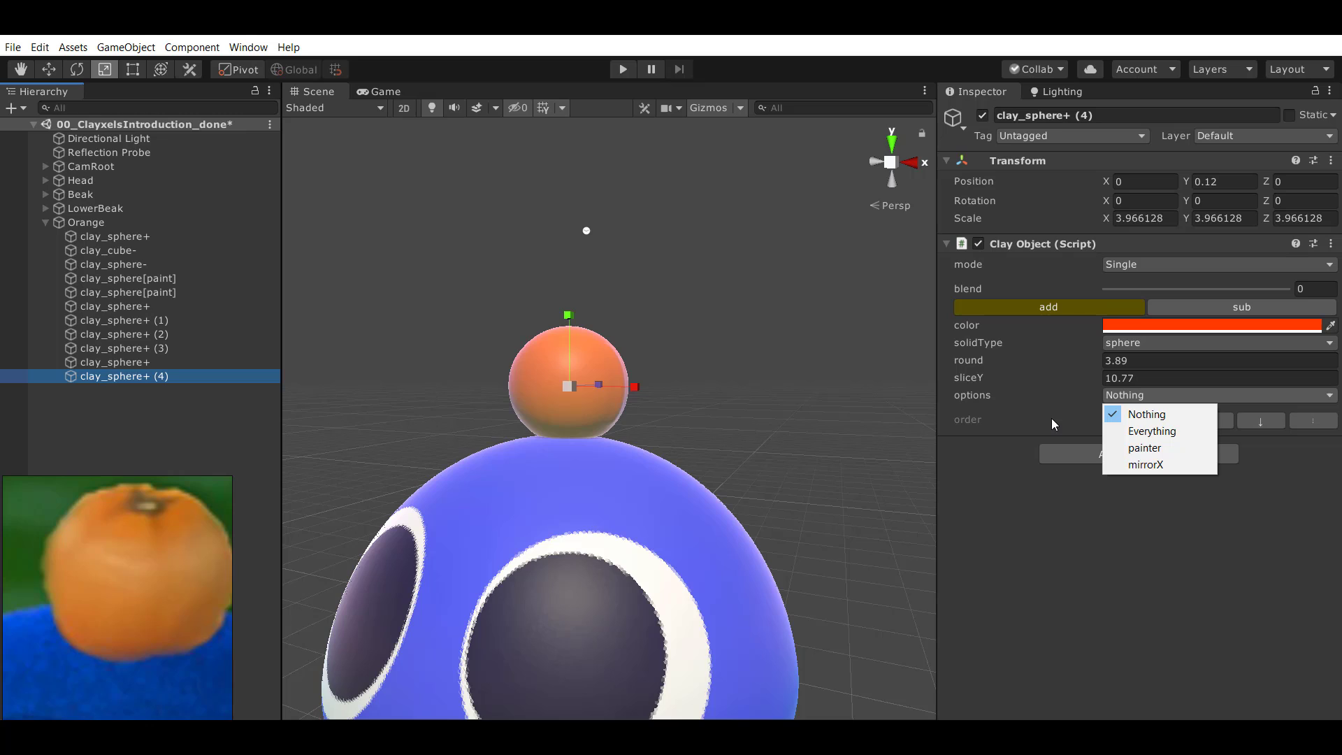
pyautogui.click(86, 372)
pyautogui.press('w')
pyautogui.keyDown('alt'); pyautogui.moveTo(432, 351); pyautogui.dragTo(465, 384); pyautogui.keyUp('alt')
pyautogui.moveTo(630, 387); pyautogui.dragTo(570, 423)
# Colour the copied sphere blue and set its options to painter.
pyautogui.click(1224, 326)
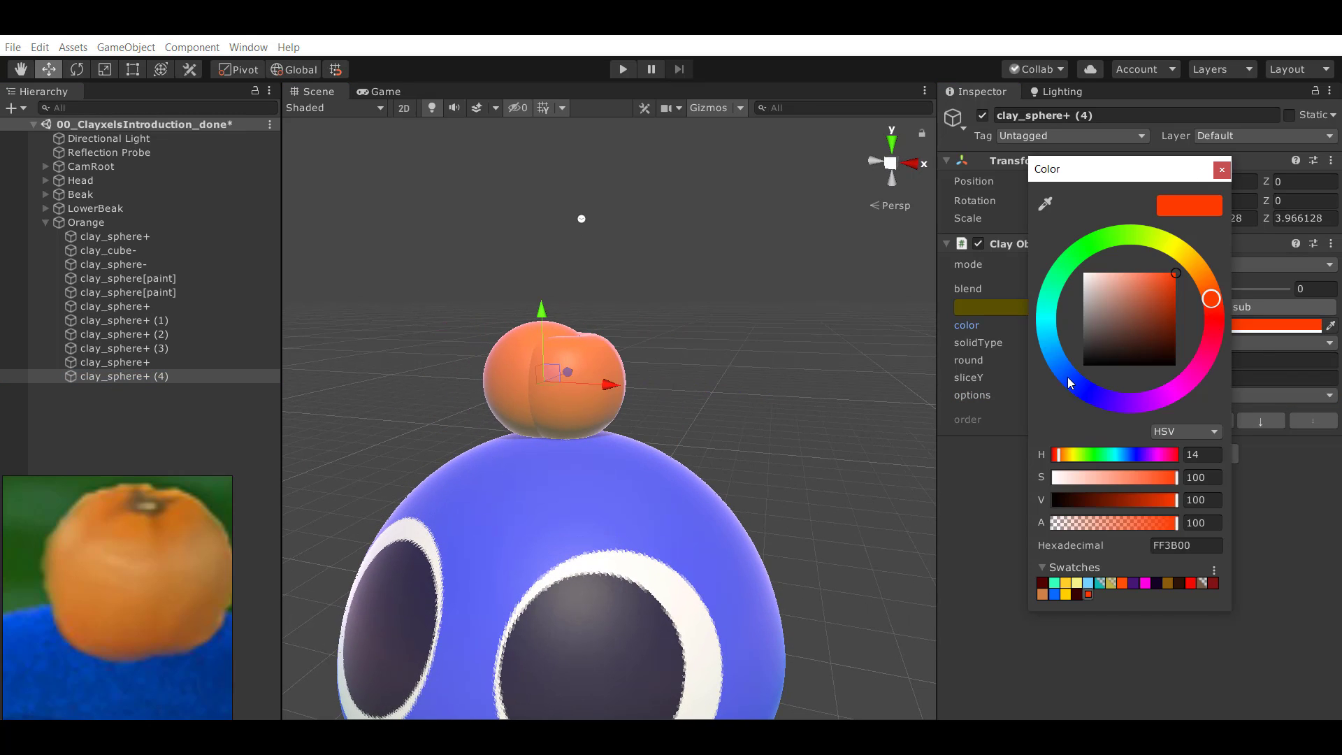
pyautogui.click(1066, 383)
pyautogui.moveTo(1118, 320); pyautogui.dragTo(1245, 153)
pyautogui.moveTo(559, 353)
pyautogui.keyDown('alt'); pyautogui.mouseDown()
pyautogui.moveTo(548, 403)
pyautogui.moveTo(628, 388)
pyautogui.moveTo(561, 369)
pyautogui.moveTo(568, 274)
pyautogui.moveTo(584, 286)
pyautogui.mouseUp(); pyautogui.keyUp('alt')
pyautogui.press('r')
pyautogui.press('w')
pyautogui.click(1181, 397)
pyautogui.click(1172, 448)
# Enlarge the blue paint sphere to a scale of about 8.539 and position it at X 0.05, Y -4.87, covering the orange's underside.
pyautogui.scroll(3, 584, 288)
pyautogui.moveTo(595, 382); pyautogui.dragTo(605, 380)
pyautogui.moveTo(594, 376)
pyautogui.keyDown('alt'); pyautogui.mouseDown()
pyautogui.moveTo(522, 362)
pyautogui.moveTo(628, 358)
pyautogui.mouseUp(); pyautogui.keyUp('alt')
pyautogui.scroll(1, 628, 359)
pyautogui.moveTo(553, 317); pyautogui.dragTo(287, 424)
pyautogui.scroll(3, 569, 483)
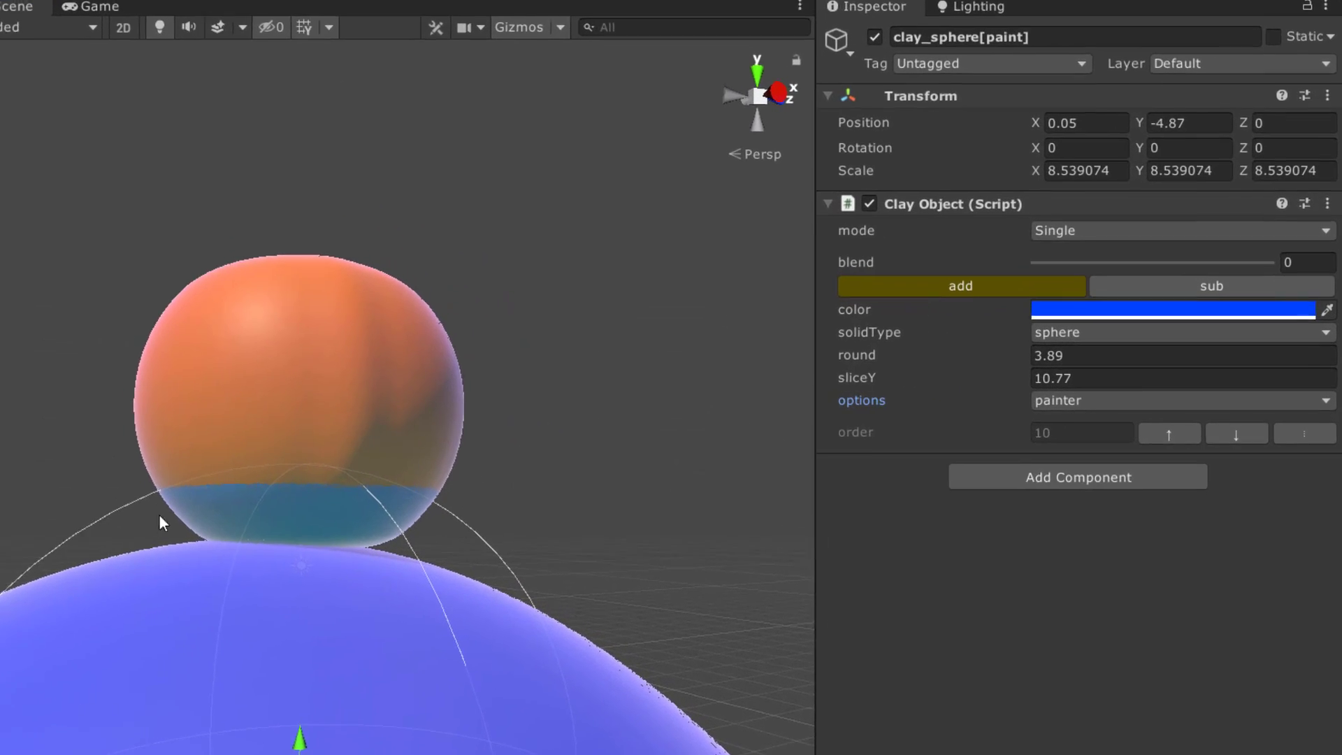
pyautogui.moveTo(229, 471); pyautogui.dragTo(258, 481, button='middle')
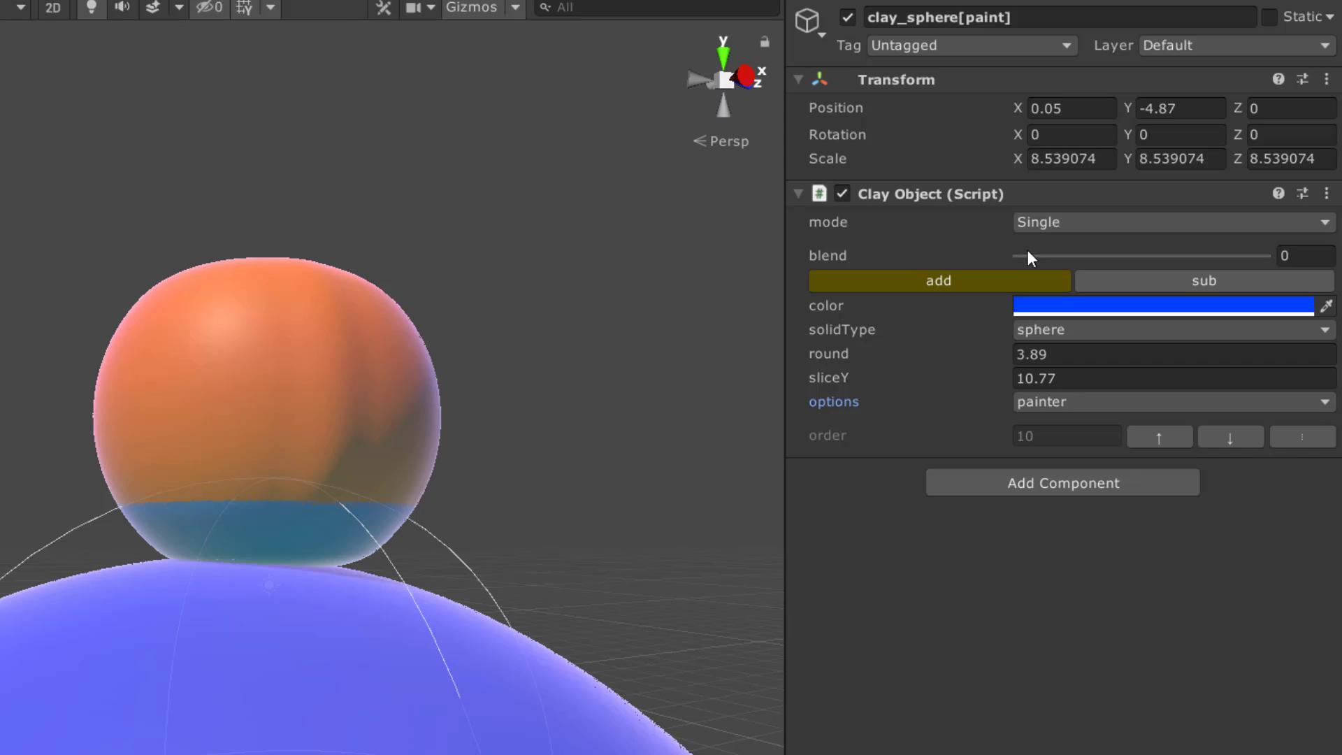
# Set the blue paint sphere's blend to 13.3 to soften its edge on the orange.
pyautogui.moveTo(1027, 257); pyautogui.dragTo(1053, 257)
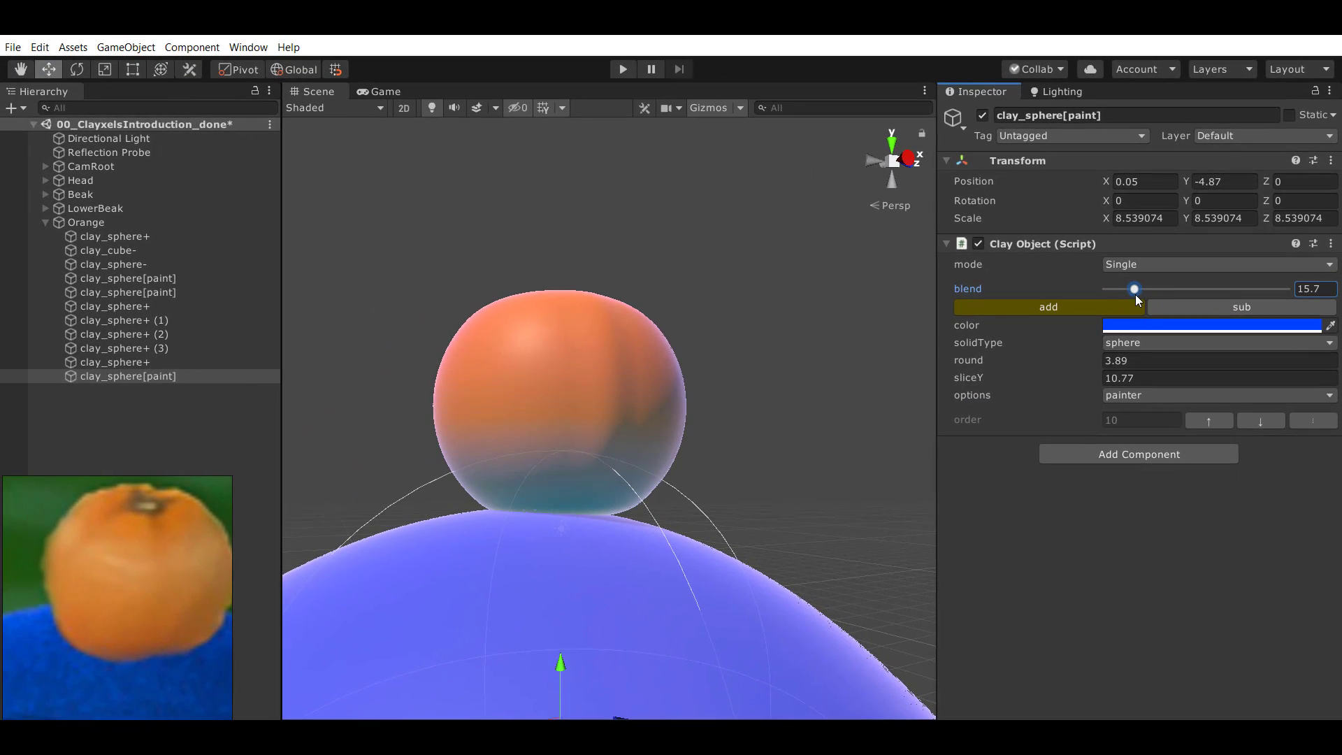
pyautogui.moveTo(1135, 295); pyautogui.dragTo(1133, 286)
pyautogui.keyDown('alt'); pyautogui.moveTo(584, 580); pyautogui.dragTo(622, 523, button='middle'); pyautogui.keyUp('alt')
pyautogui.keyDown('alt'); pyautogui.moveTo(621, 522); pyautogui.dragTo(695, 482); pyautogui.keyUp('alt')
pyautogui.keyDown('alt'); pyautogui.scroll(-4, 695, 483); pyautogui.keyUp('alt')
# Recolour the lower paint sphere dark red.
pyautogui.click(1246, 328)
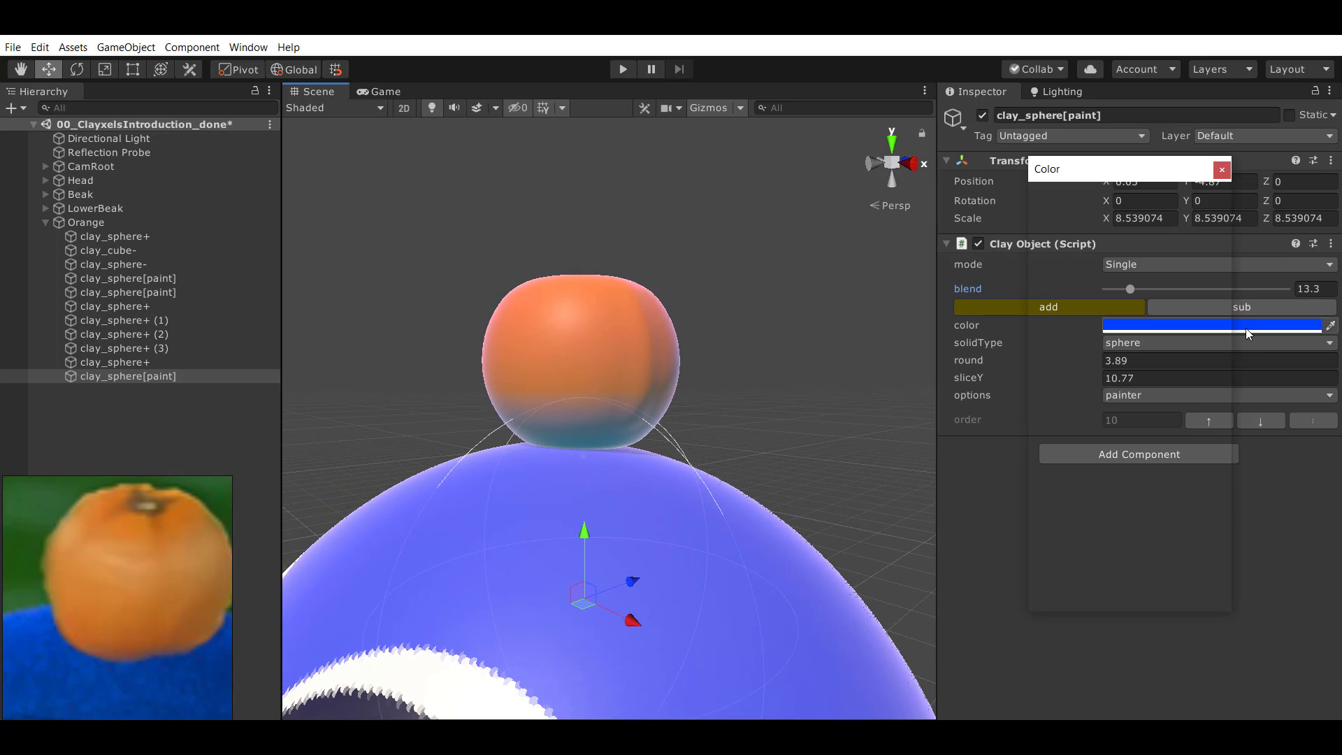
pyautogui.click(1207, 282)
pyautogui.moveTo(1123, 317); pyautogui.dragTo(1165, 331)
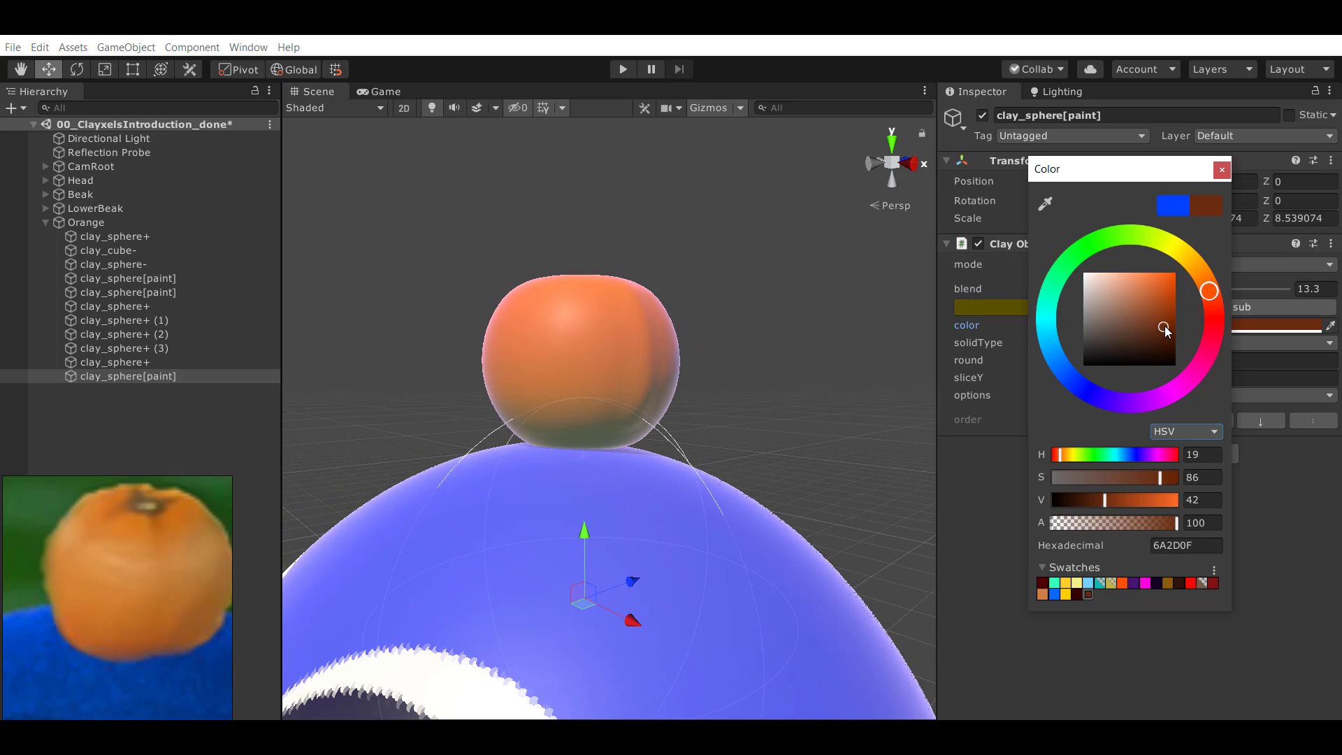
pyautogui.click(1212, 305)
pyautogui.click(1160, 323)
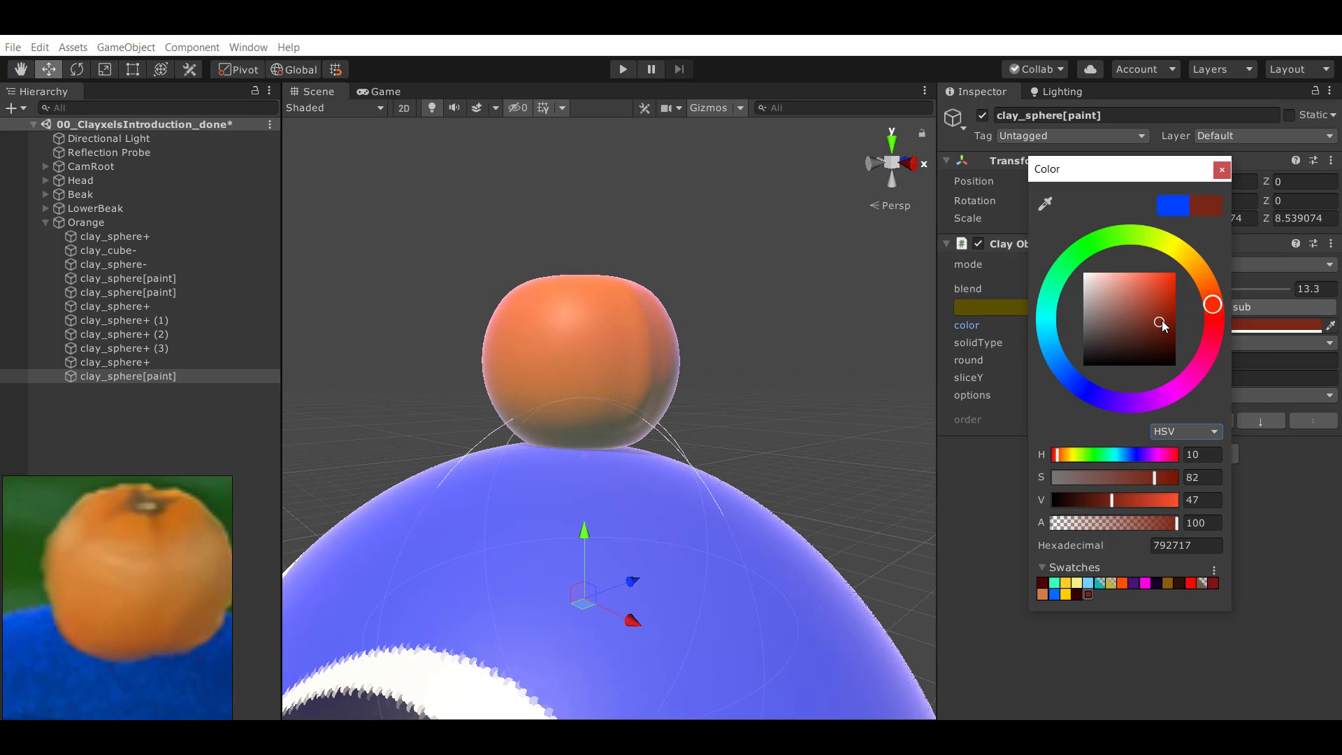
pyautogui.click(921, 377)
# Duplicate the dark red paint sphere, raise the copy to Y 3.82 above the orange and colour it light orange F68800.
pyautogui.hotkey('ctrl', 'd')
pyautogui.moveTo(587, 534)
pyautogui.mouseDown()
pyautogui.moveTo(606, 146)
pyautogui.moveTo(607, 163)
pyautogui.mouseUp()
pyautogui.press('r')
pyautogui.click(1230, 329)
pyautogui.moveTo(1197, 270); pyautogui.dragTo(1184, 255)
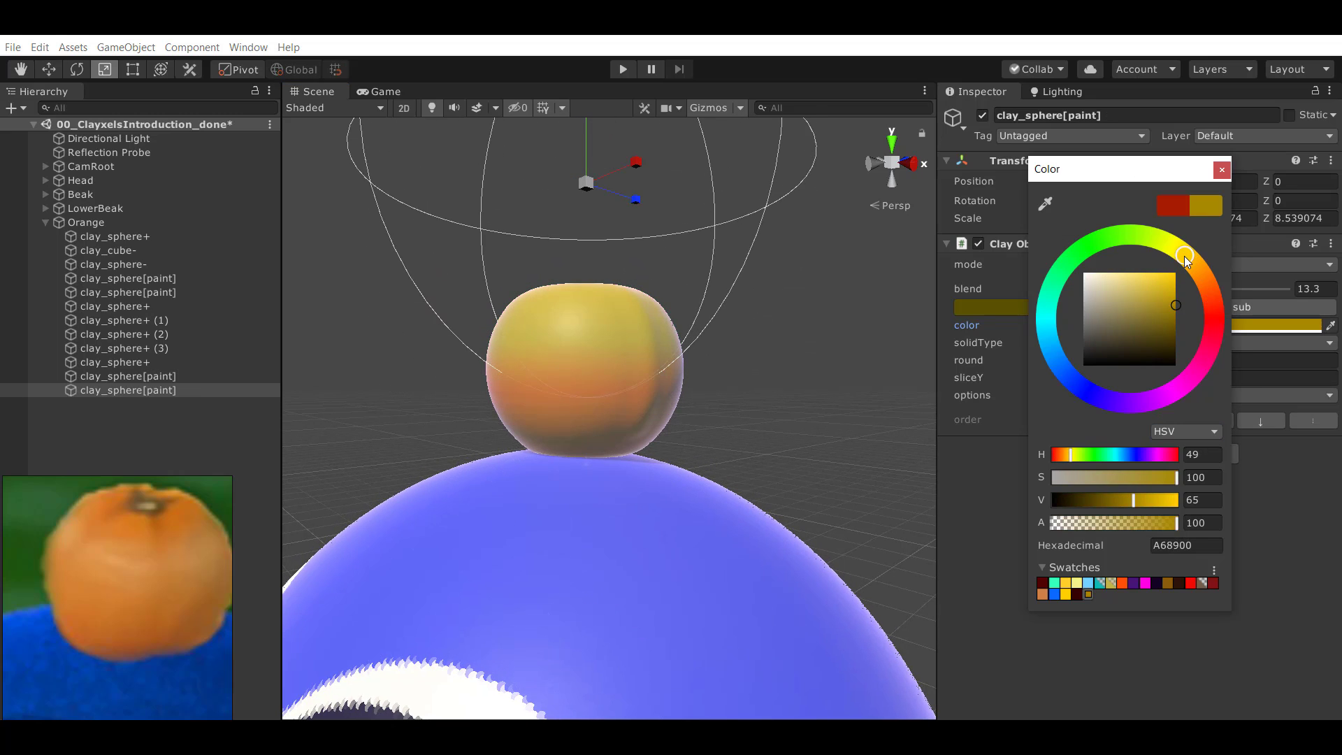
pyautogui.moveTo(1139, 308)
pyautogui.mouseDown()
pyautogui.moveTo(1183, 265)
pyautogui.moveTo(1205, 282)
pyautogui.mouseUp()
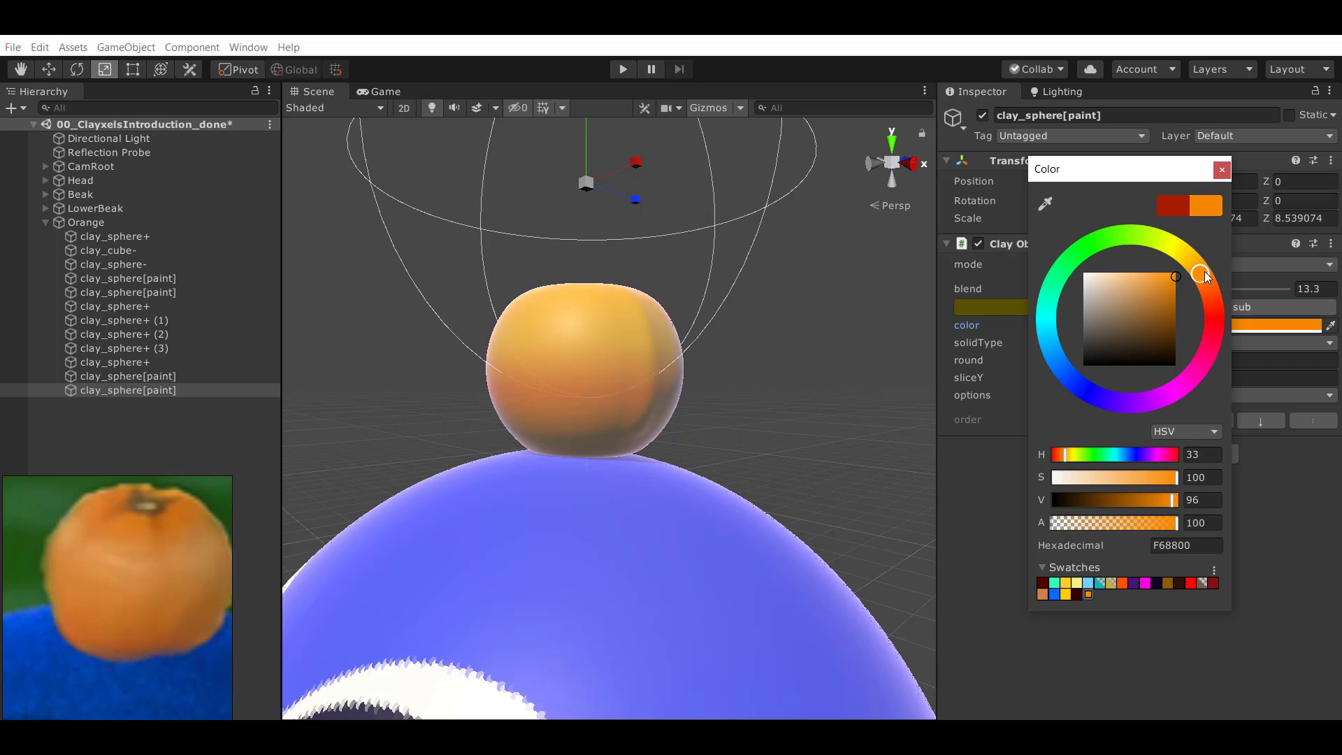
pyautogui.click(793, 371)
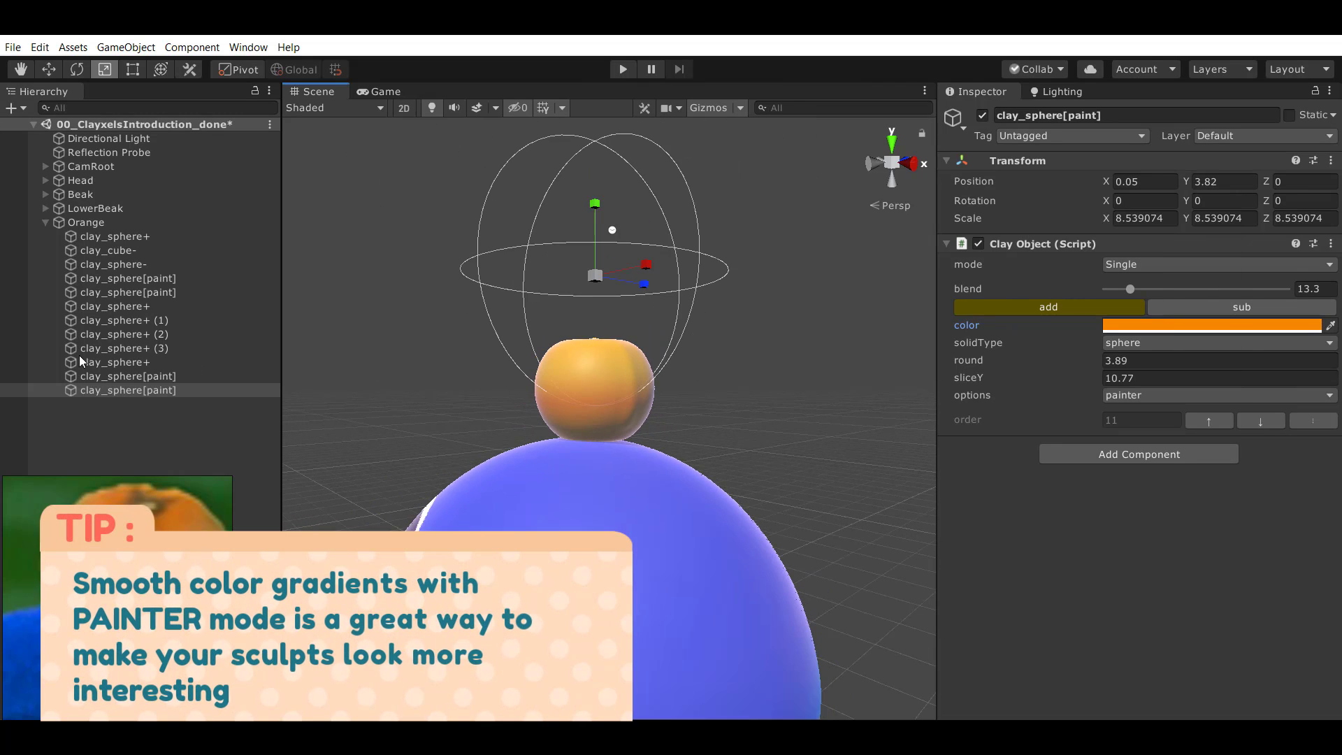
# Raise the light orange paint sphere to Y 4.66.
pyautogui.click(116, 391)
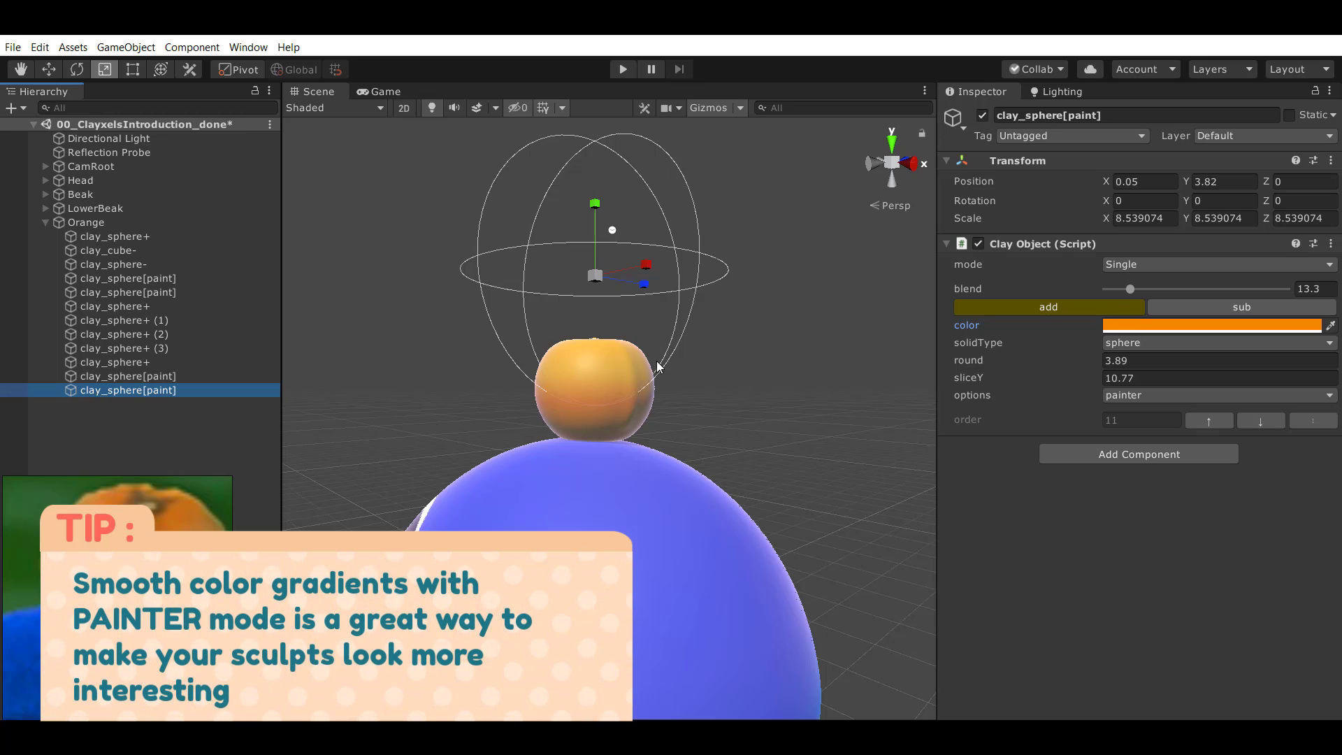
pyautogui.scroll(-2, 691, 356)
pyautogui.click(722, 386)
pyautogui.moveTo(722, 386)
pyautogui.keyDown('alt'); pyautogui.mouseDown()
pyautogui.moveTo(737, 461)
pyautogui.moveTo(434, 405)
pyautogui.mouseUp(); pyautogui.keyUp('alt')
pyautogui.click(123, 390)
pyautogui.press('w')
pyautogui.moveTo(589, 216); pyautogui.dragTo(589, 194)
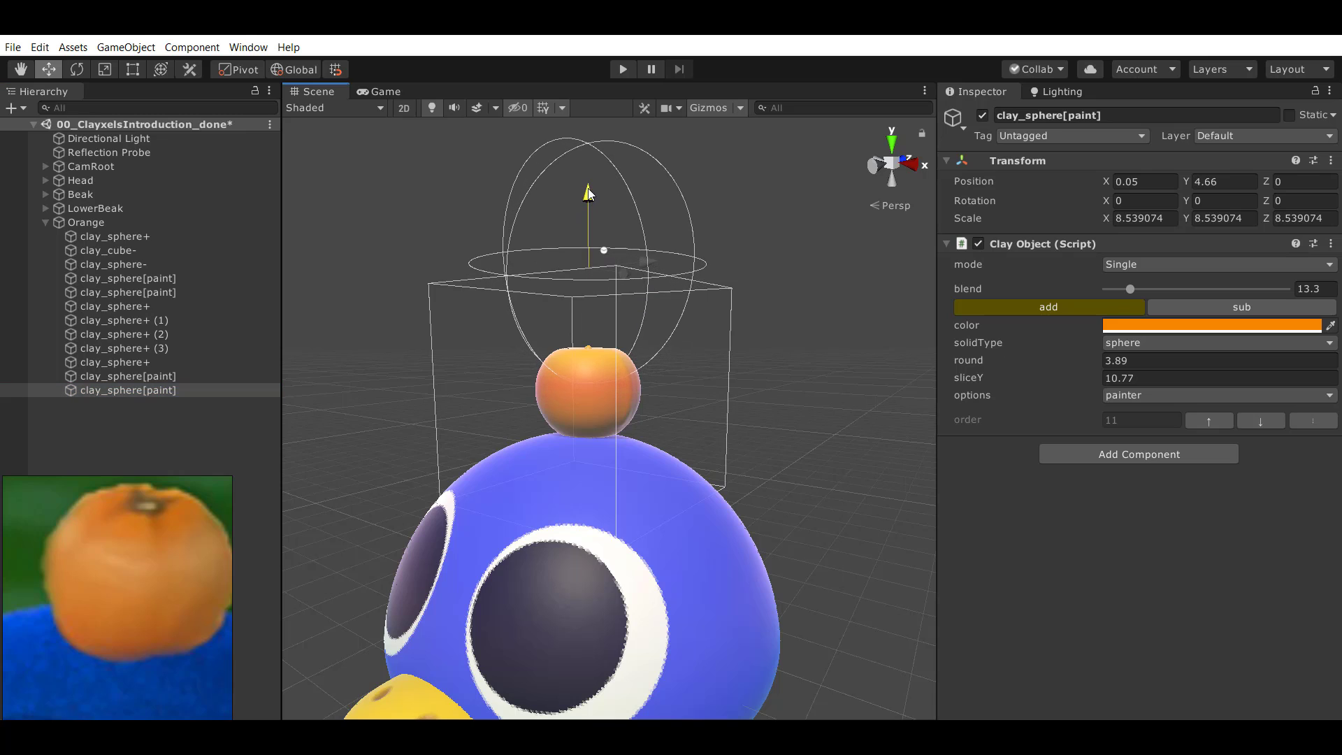
# Examine the bird's head and the shaded orange from the front and side.
pyautogui.click(807, 352)
pyautogui.scroll(-6, 690, 401)
pyautogui.moveTo(689, 412); pyautogui.dragTo(701, 357, button='middle')
pyautogui.keyDown('alt'); pyautogui.moveTo(497, 363); pyautogui.dragTo(585, 413); pyautogui.keyUp('alt')
pyautogui.keyDown('alt'); pyautogui.moveTo(585, 413); pyautogui.dragTo(1007, 394, button='right'); pyautogui.keyUp('alt')
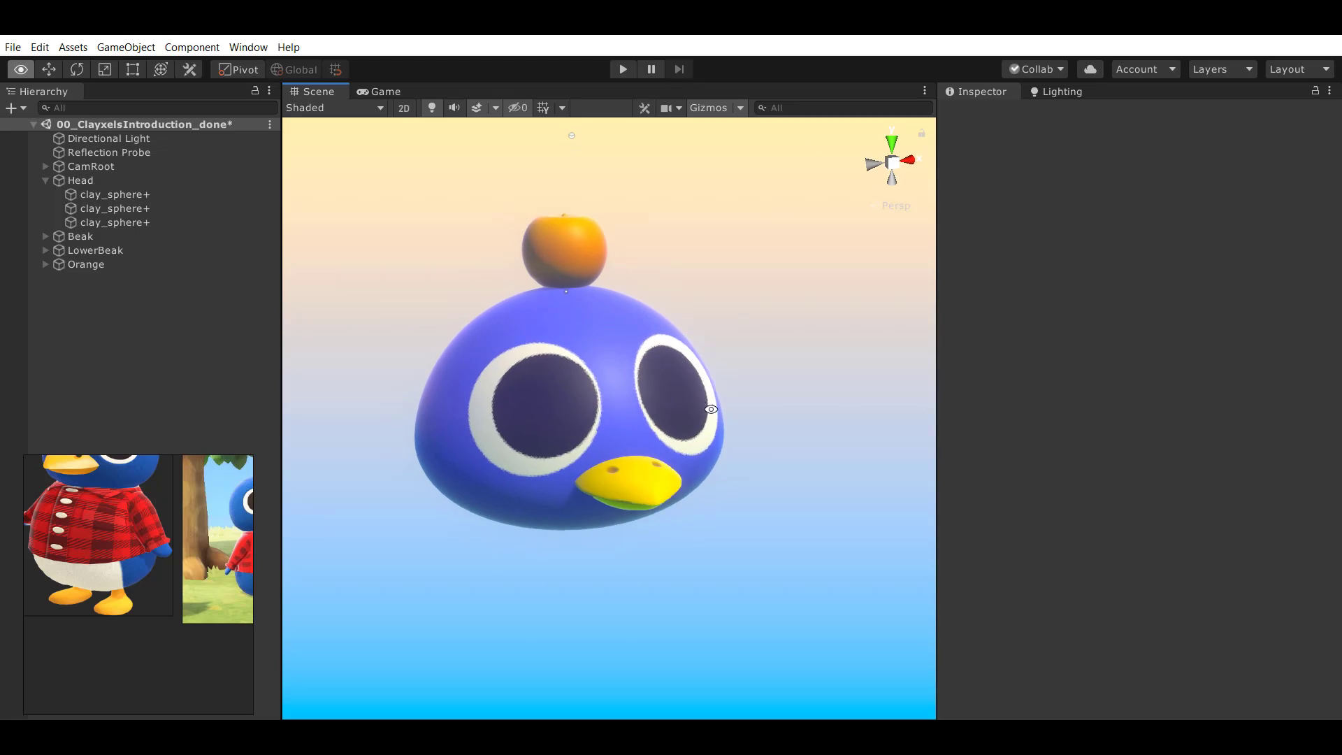
pyautogui.keyDown('alt'); pyautogui.moveTo(710, 404); pyautogui.dragTo(597, 441); pyautogui.keyUp('alt')
pyautogui.keyDown('alt'); pyautogui.moveTo(597, 442); pyautogui.dragTo(599, 459, button='middle'); pyautogui.keyUp('alt')
pyautogui.keyDown('alt'); pyautogui.moveTo(599, 459); pyautogui.dragTo(536, 439); pyautogui.keyUp('alt')
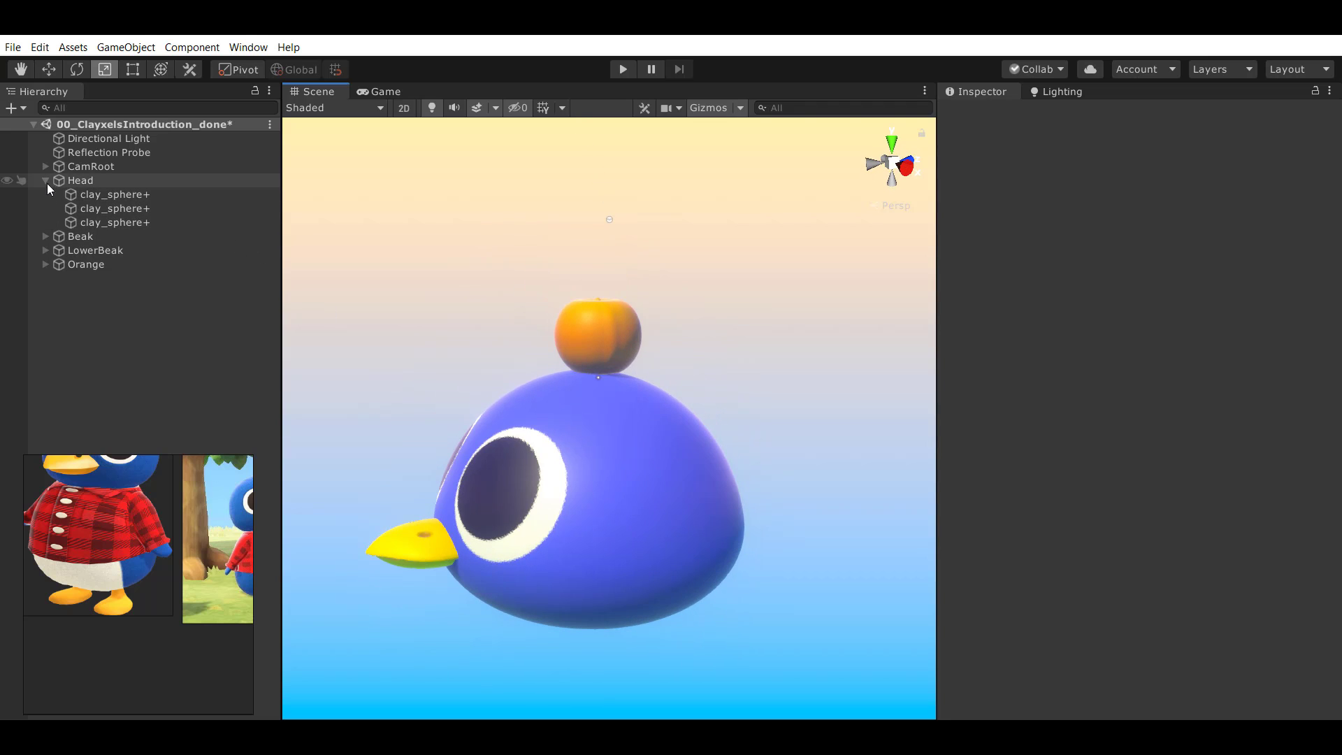
# Review the Head and Beak clay containers and the clay objects inside Head.
pyautogui.click(79, 183)
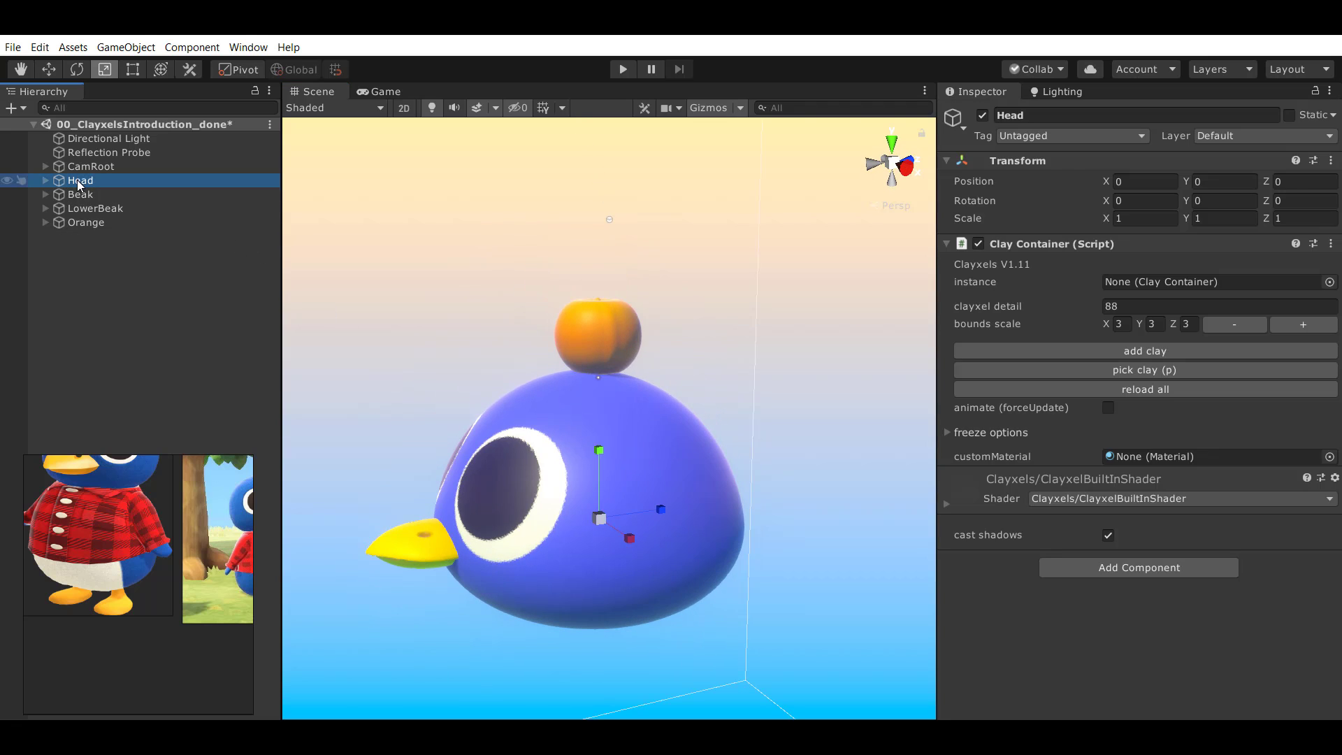
pyautogui.press('Down')
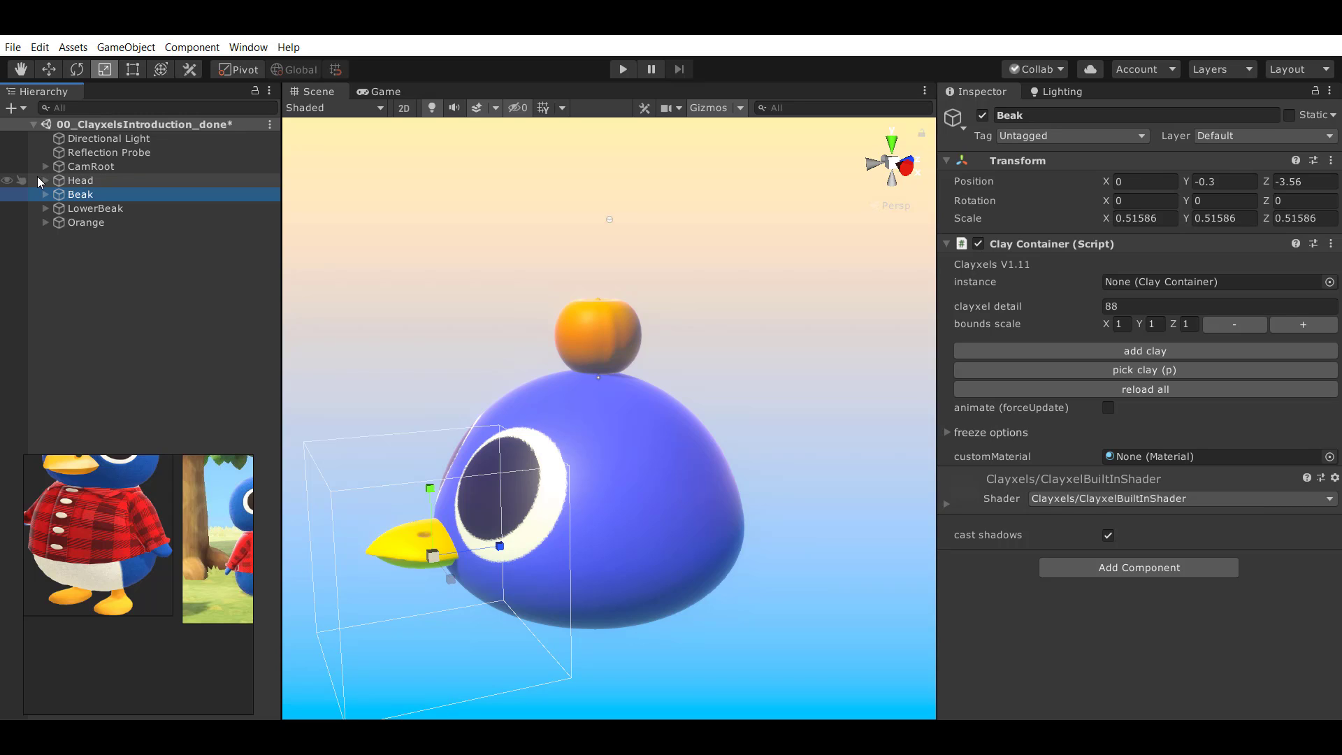
pyautogui.click(45, 181)
pyautogui.click(118, 181)
pyautogui.keyDown('ctrl'); pyautogui.click(104, 237); pyautogui.keyUp('ctrl')
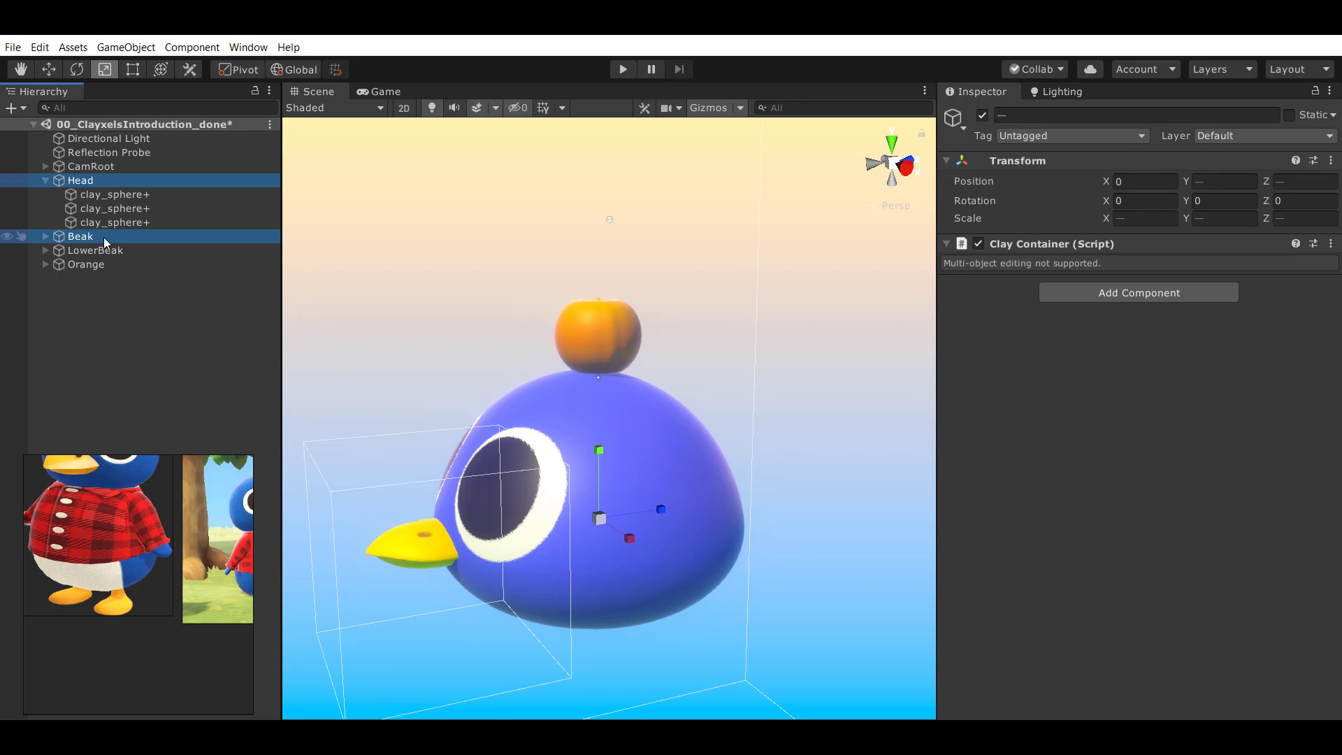
pyautogui.click(106, 249)
pyautogui.click(110, 239)
# Check the white eye sphere's options and inspect the mirrored eyes from both sides of the head.
pyautogui.click(133, 209)
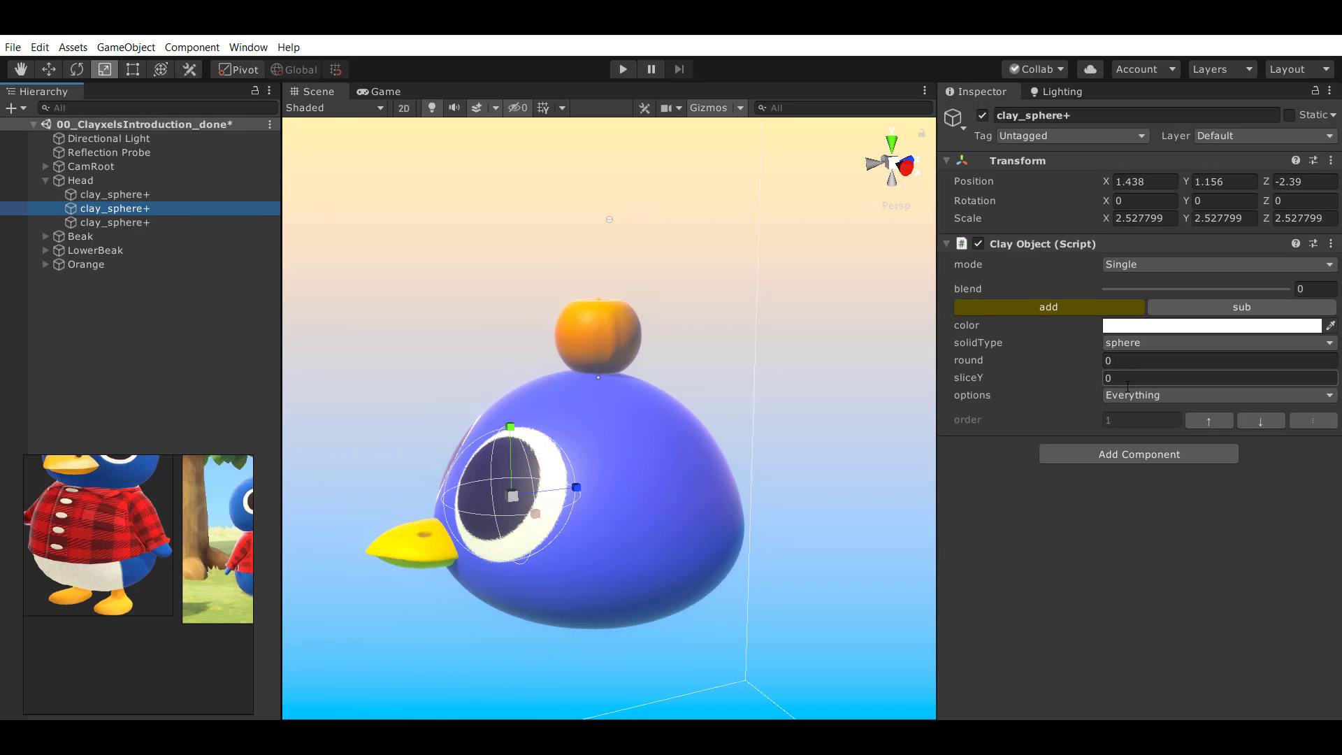
pyautogui.keyDown('alt'); pyautogui.moveTo(476, 501); pyautogui.dragTo(607, 505); pyautogui.keyUp('alt')
pyautogui.scroll(1, 607, 504)
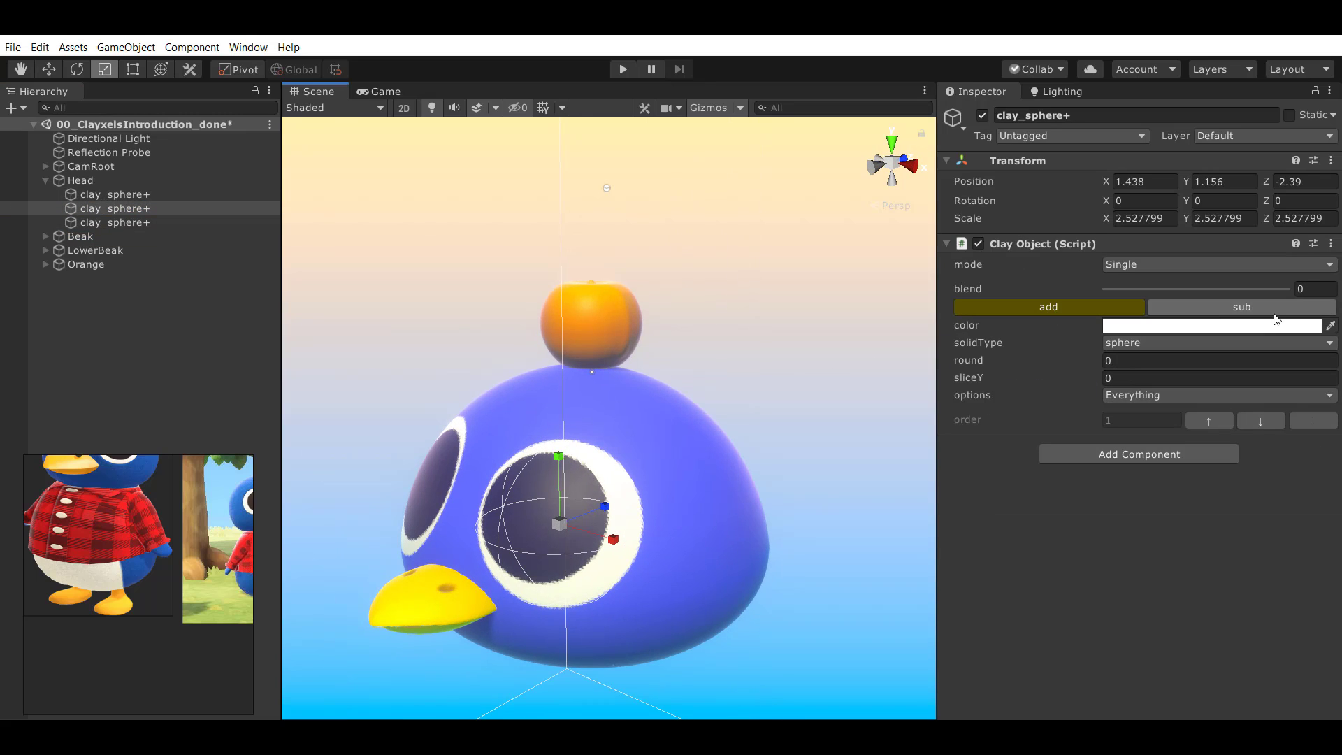
pyautogui.click(1171, 394)
pyautogui.click(773, 277)
pyautogui.keyDown('alt'); pyautogui.moveTo(454, 383); pyautogui.dragTo(618, 380); pyautogui.keyUp('alt')
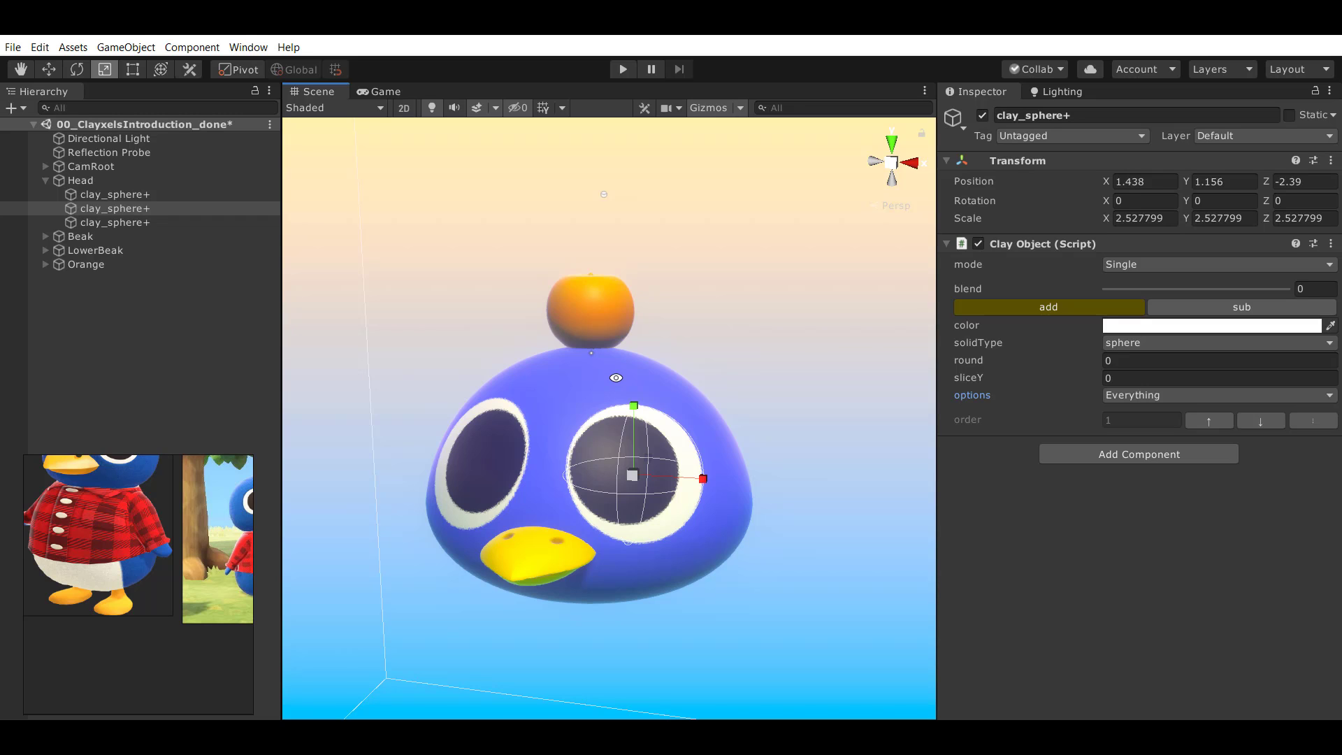
pyautogui.keyDown('alt'); pyautogui.moveTo(435, 364); pyautogui.dragTo(710, 405); pyautogui.keyUp('alt')
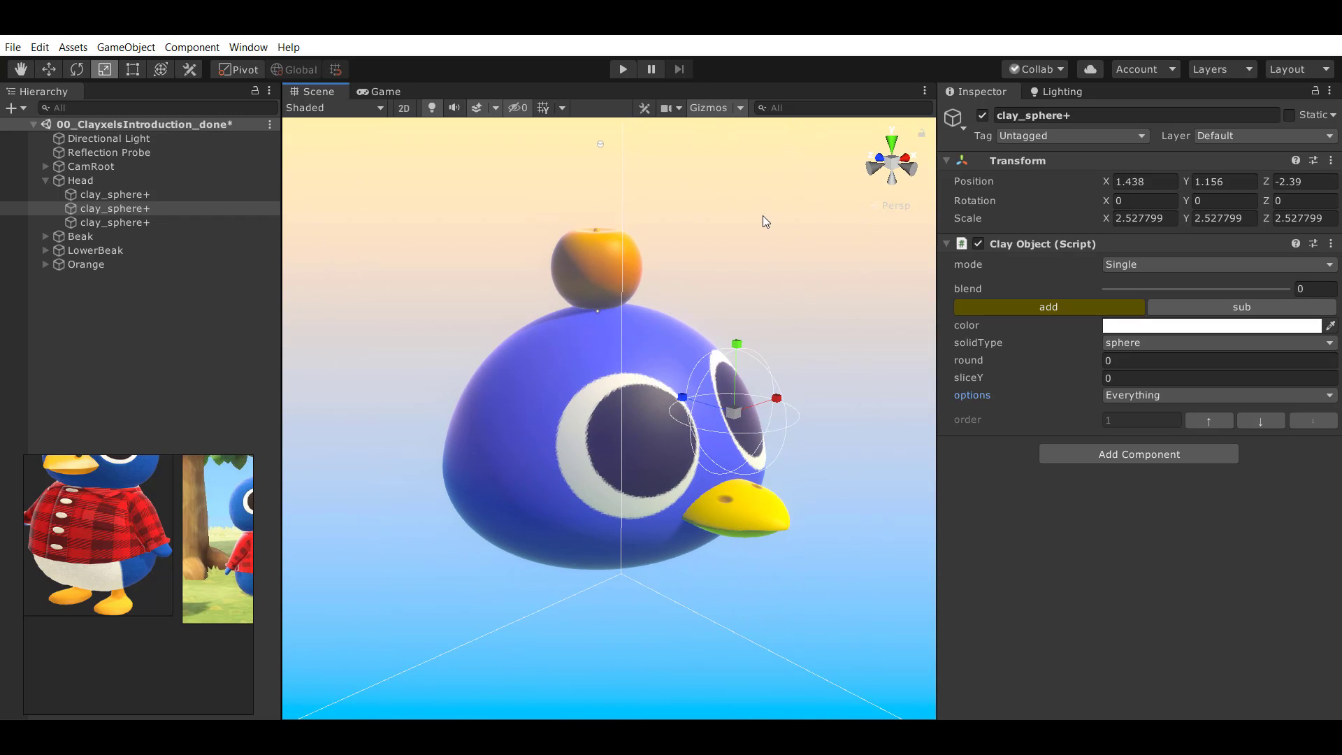
pyautogui.click(764, 220)
pyautogui.keyDown('alt'); pyautogui.moveTo(741, 349); pyautogui.dragTo(514, 375); pyautogui.keyUp('alt')
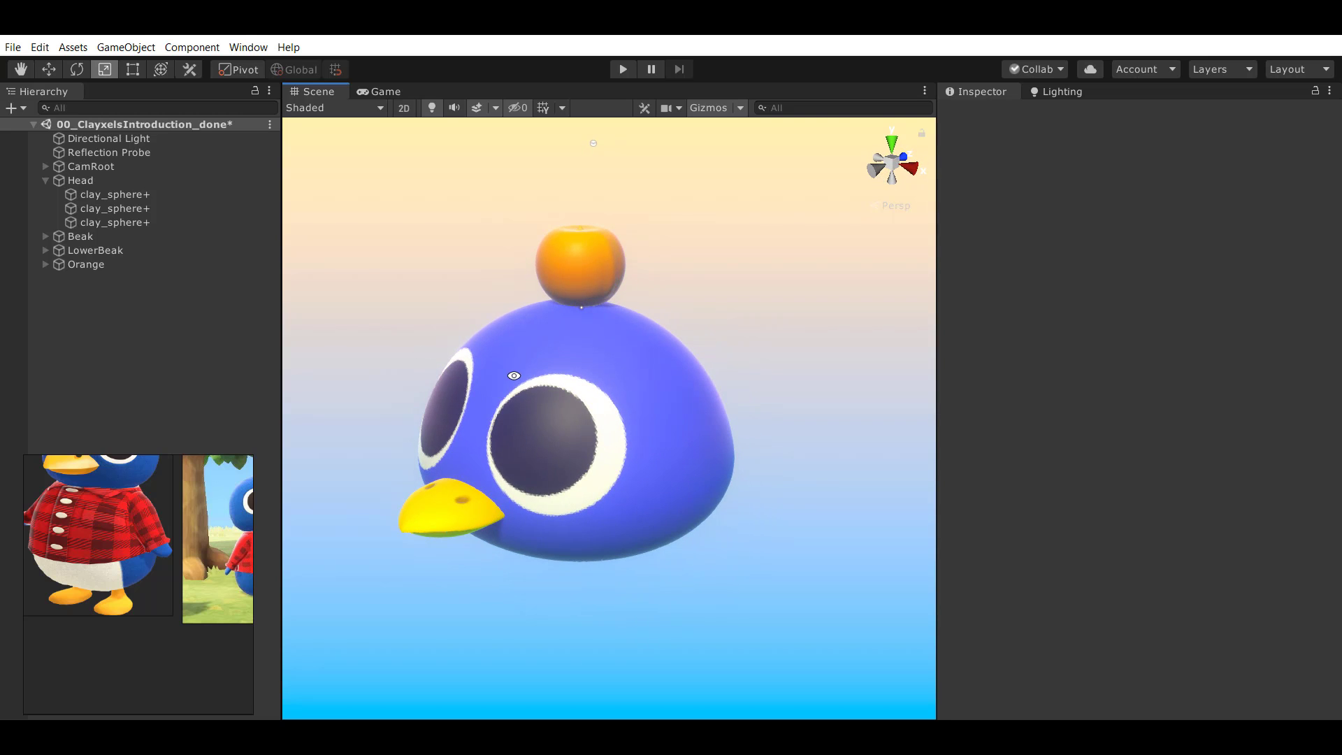
# Examine the shirt, wings and feet of the penguin in the reference picture.
pyautogui.scroll(2, 88, 543)
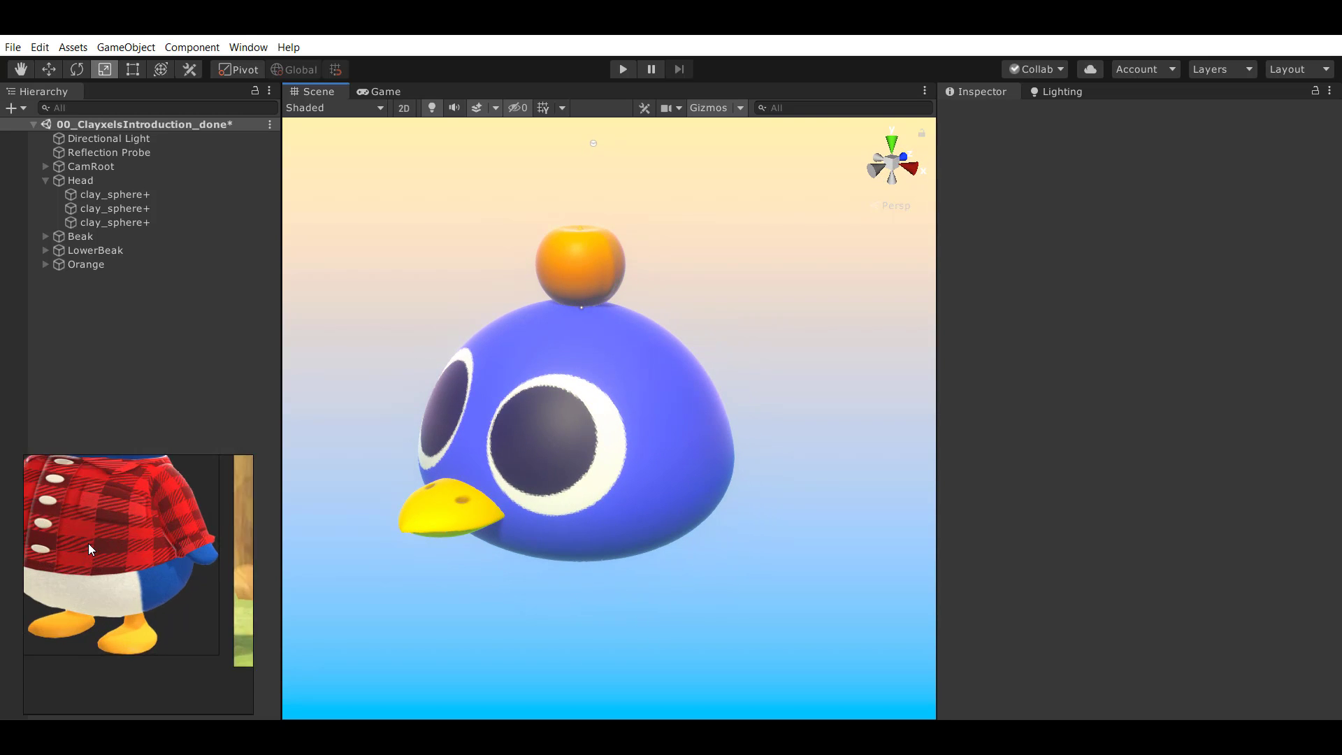
pyautogui.scroll(-1, 111, 526)
pyautogui.moveTo(111, 526); pyautogui.dragTo(153, 548, button='middle')
pyautogui.scroll(1, 136, 615)
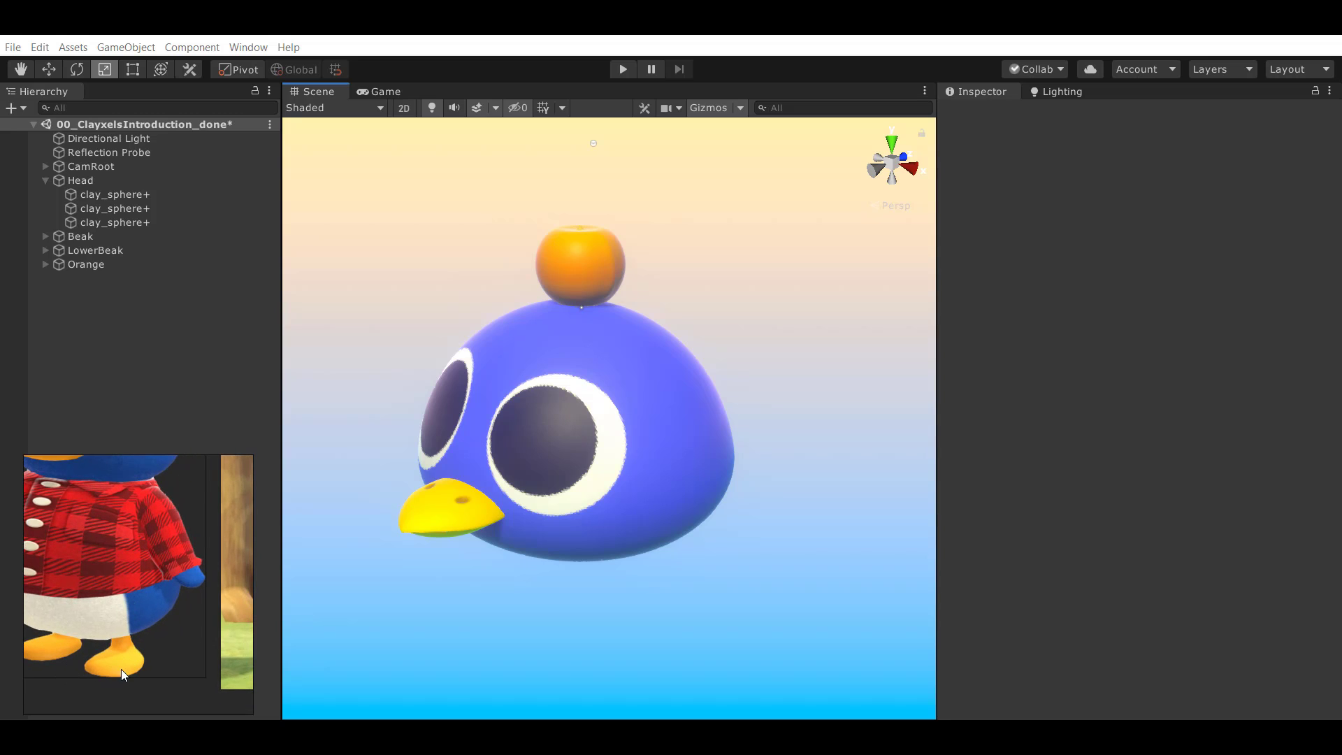
pyautogui.scroll(-3, 186, 561)
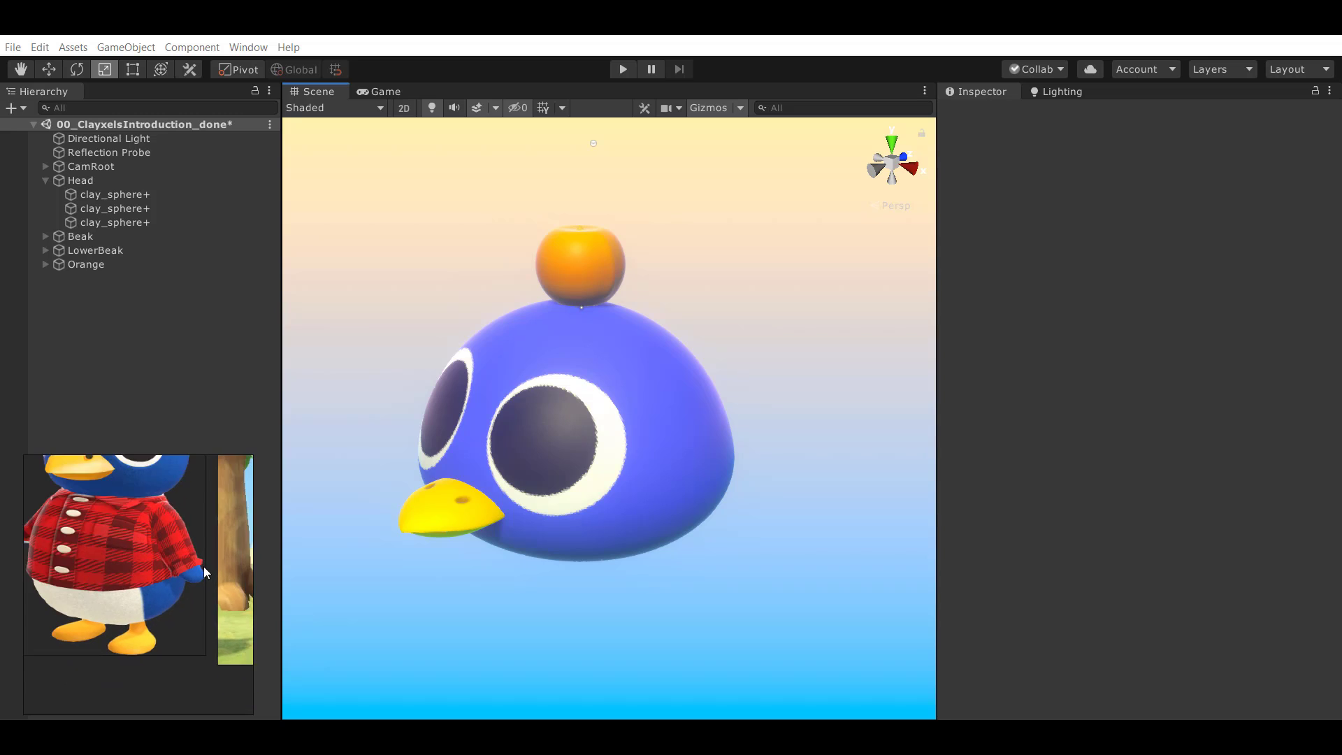
# Inspect the head from several angles and view the Head container's settings.
pyautogui.keyDown('alt'); pyautogui.moveTo(665, 422); pyautogui.dragTo(777, 249); pyautogui.keyUp('alt')
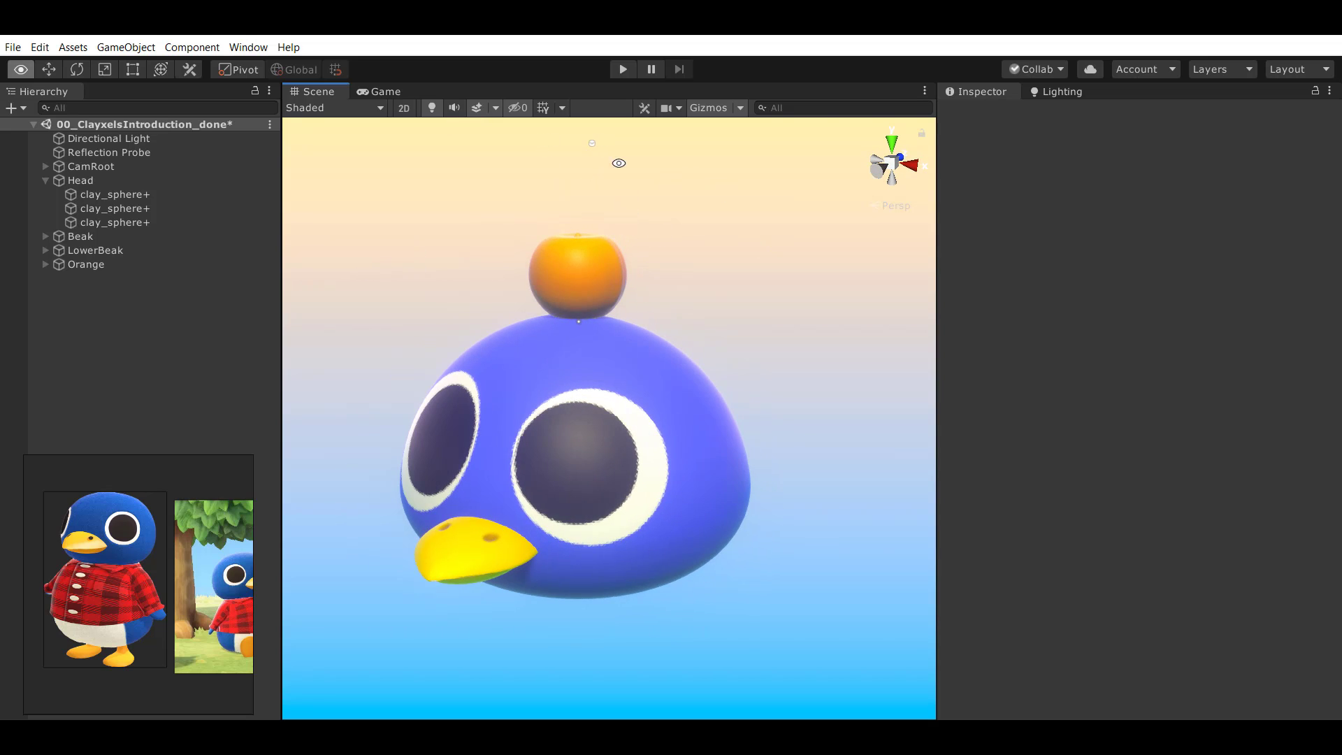
pyautogui.keyDown('alt'); pyautogui.moveTo(619, 163); pyautogui.dragTo(885, 279); pyautogui.keyUp('alt')
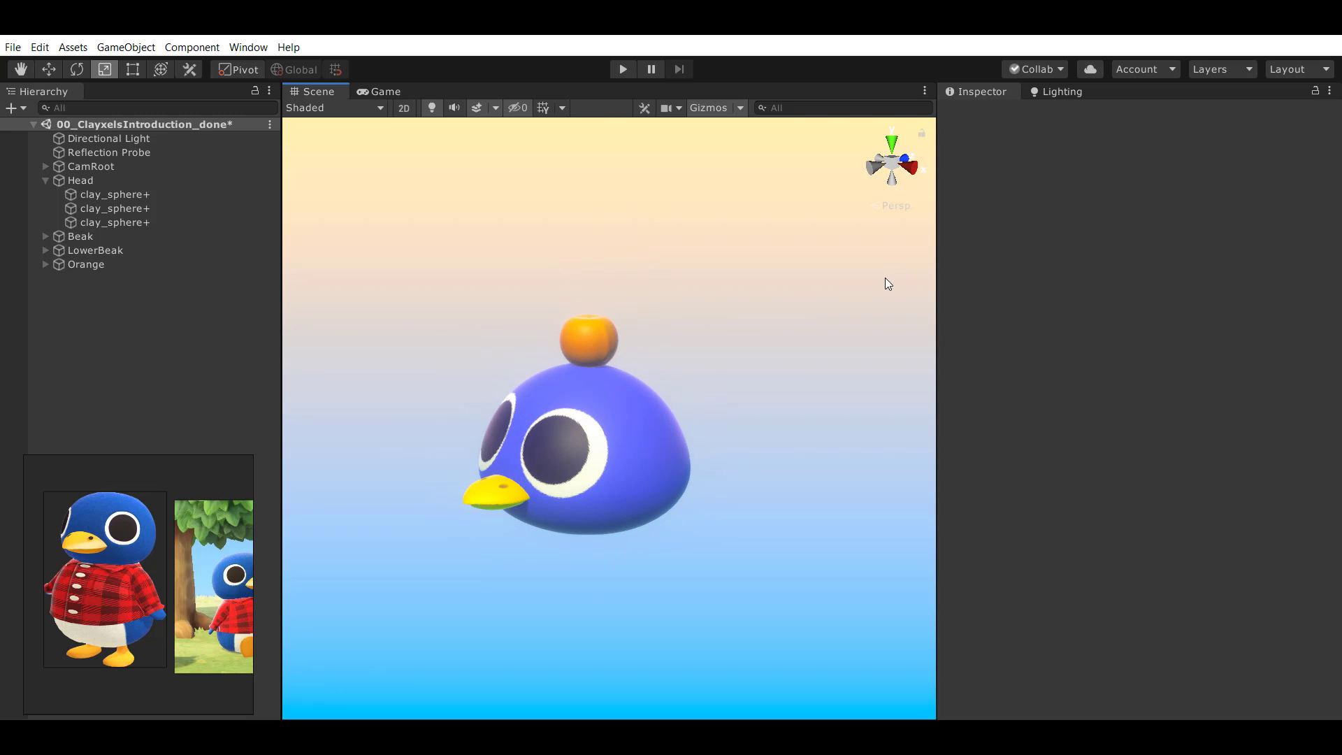
pyautogui.keyDown('alt'); pyautogui.moveTo(683, 323); pyautogui.dragTo(521, 170); pyautogui.keyUp('alt')
pyautogui.click(80, 181)
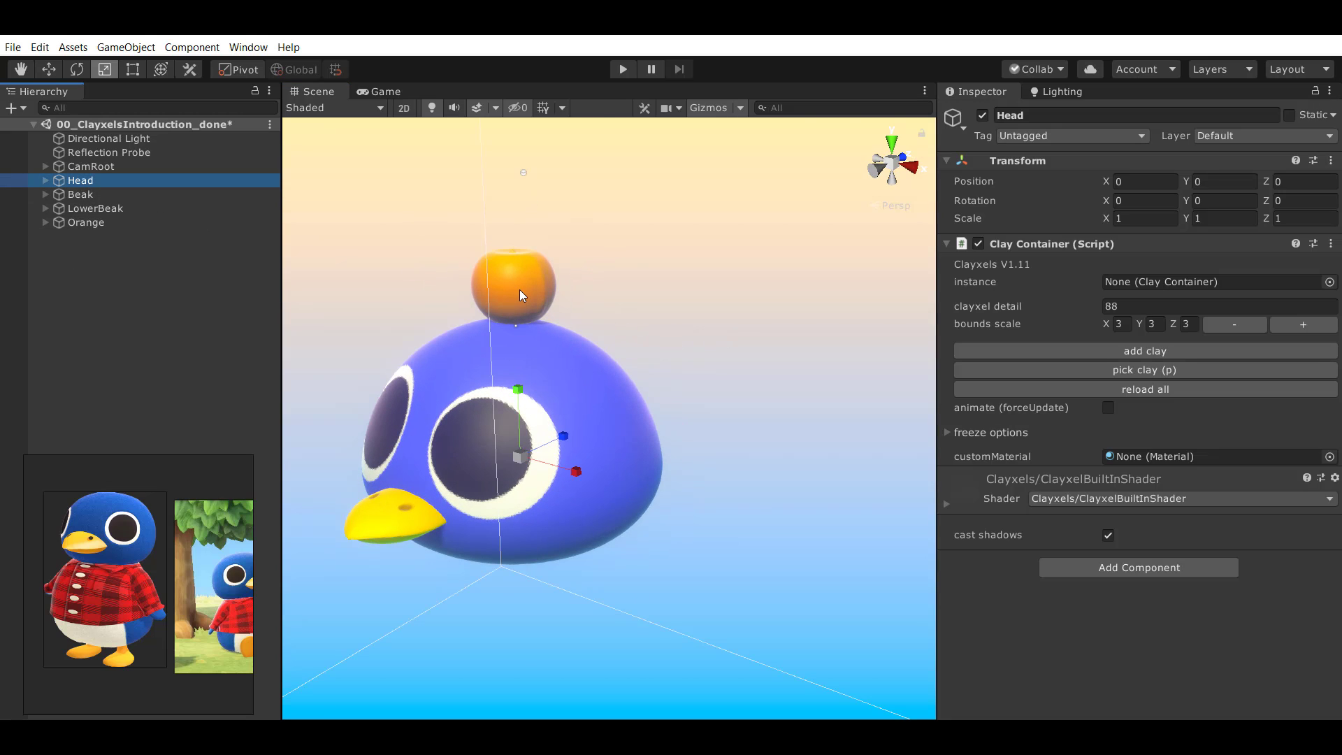
pyautogui.keyDown('alt'); pyautogui.moveTo(584, 391); pyautogui.dragTo(506, 421); pyautogui.keyUp('alt')
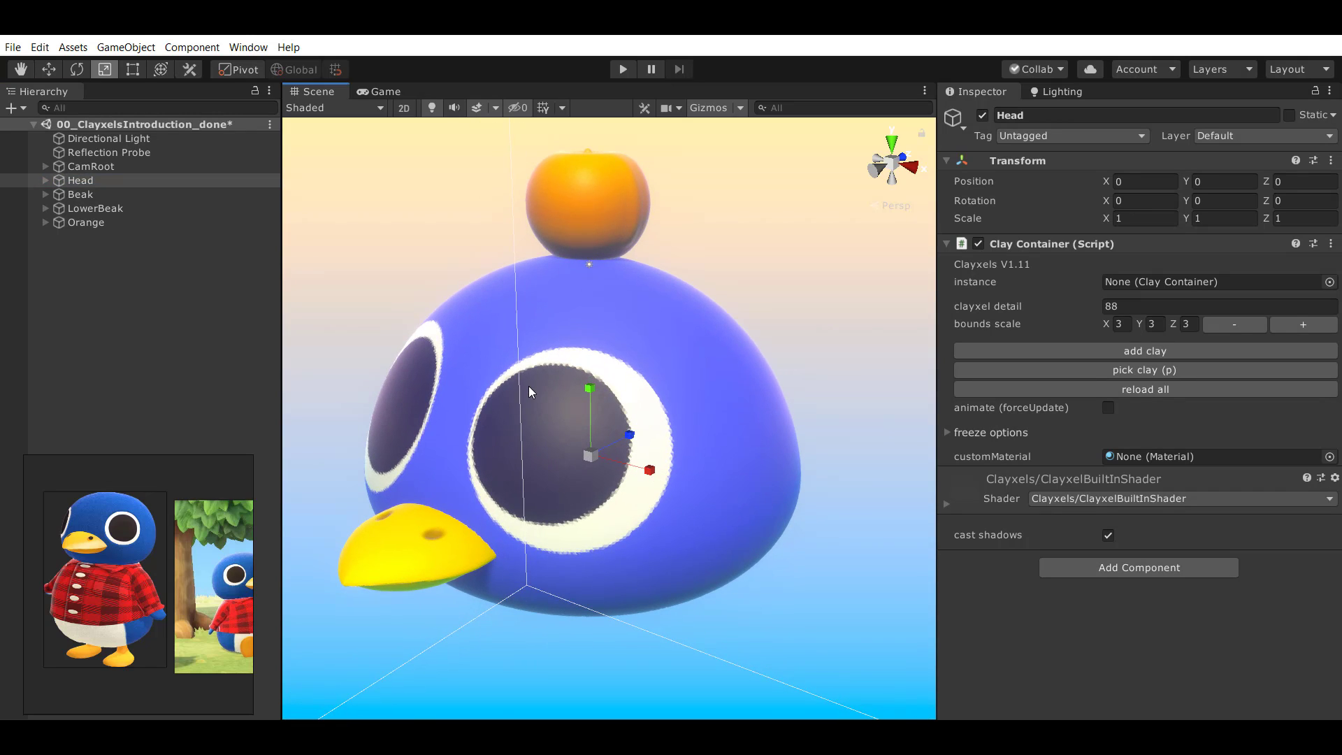